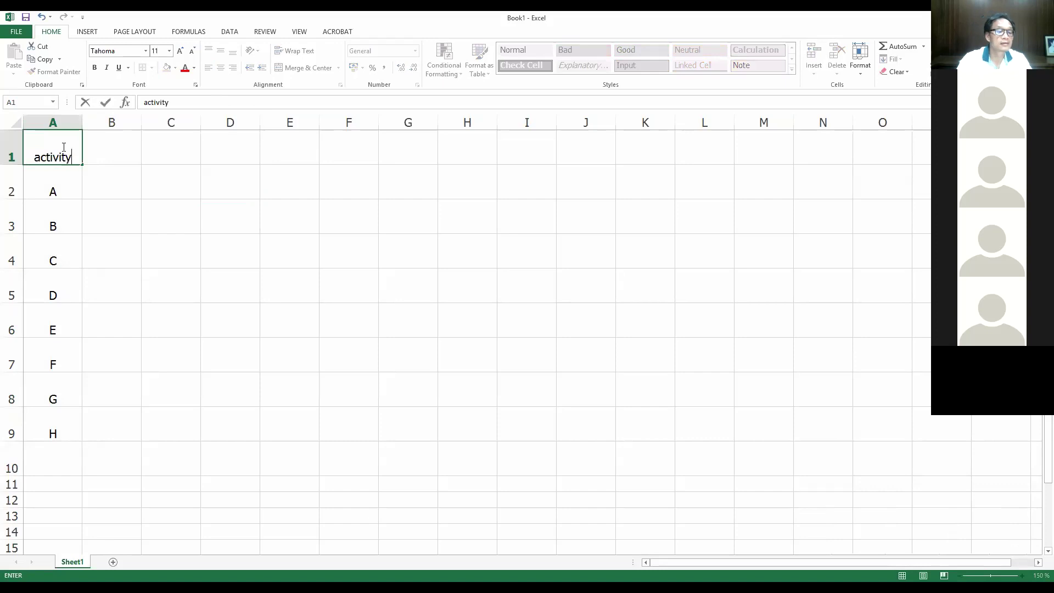
- Confirm the activity header in A1 and enter the header "duration" in B1
key("Return")
key("Right")
key("Up")
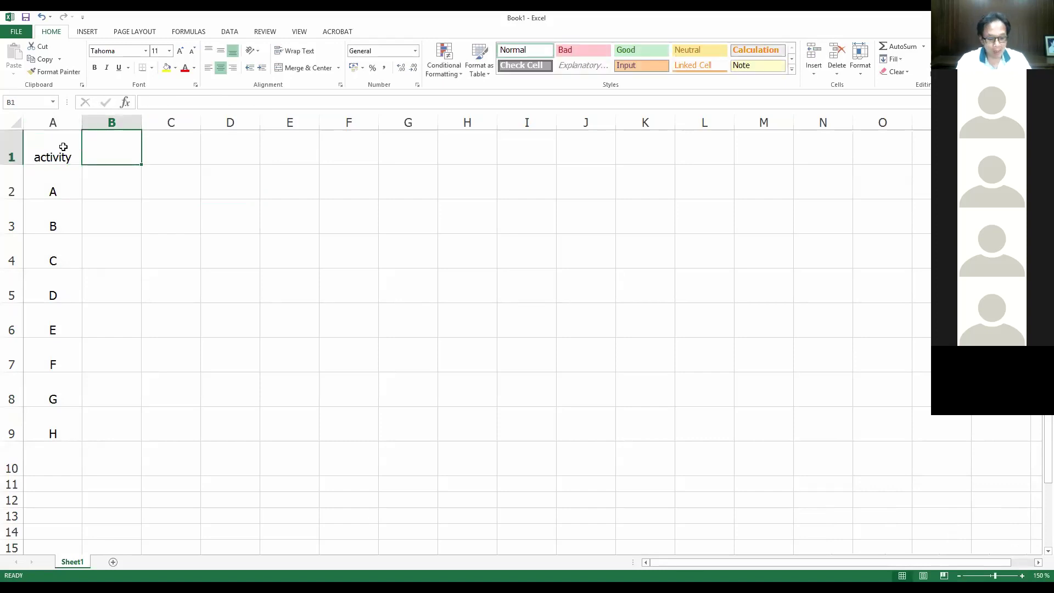
type("duration")
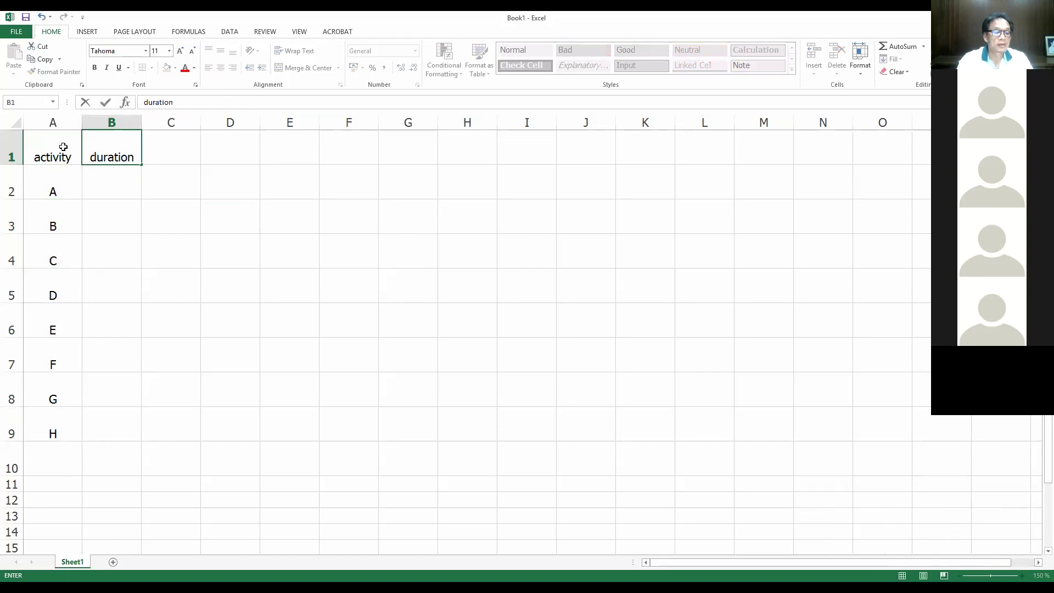
key("Return")
key("Right")
key("Left")
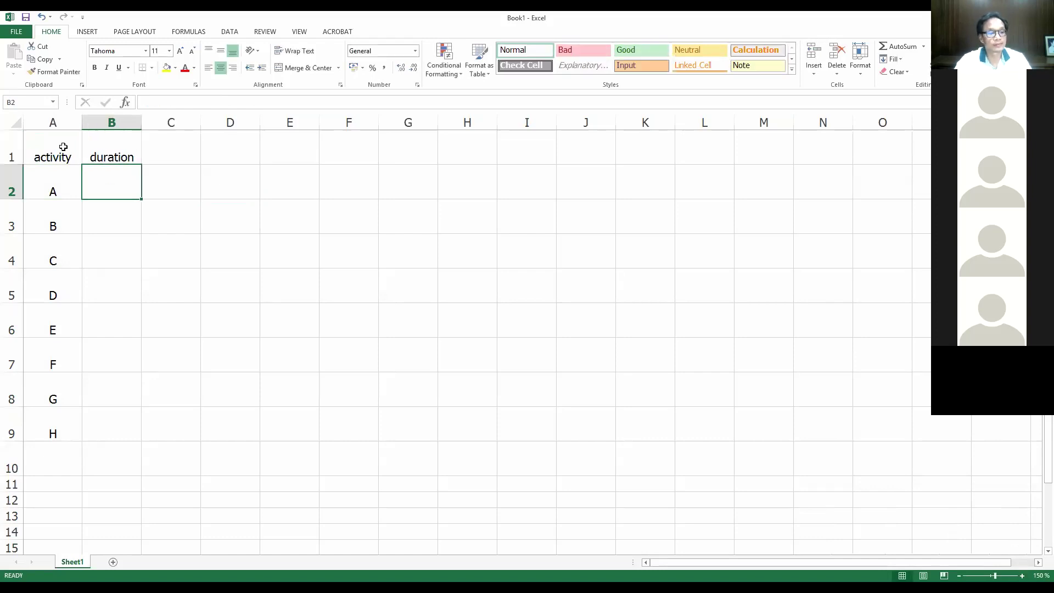
- Enter durations of 2, 3, 1, 4 and 3 for activities A through E in column B
type("2")
key("Return")
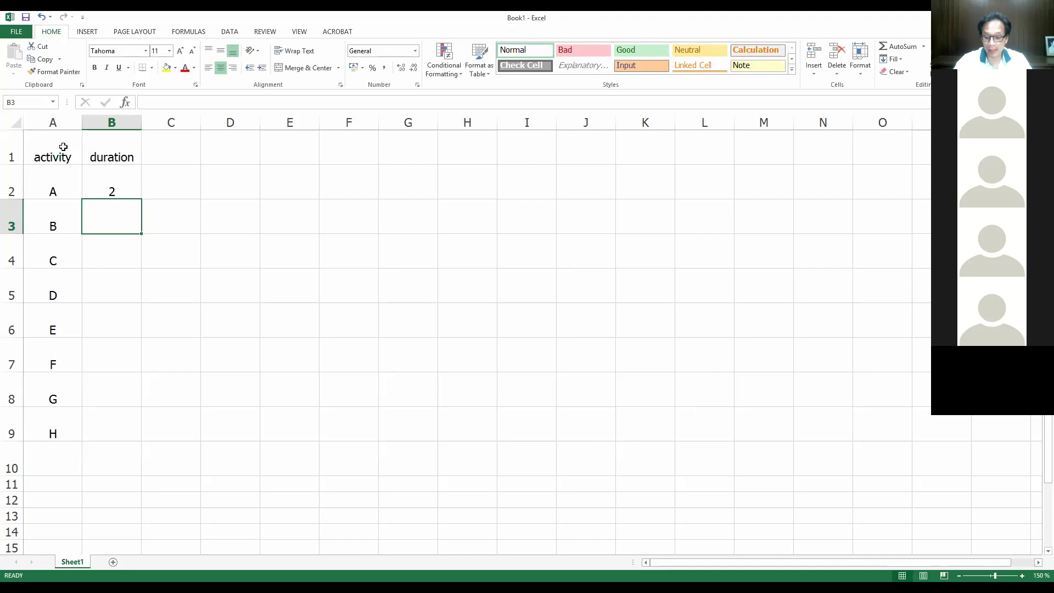
type("3")
key("Return")
type("1")
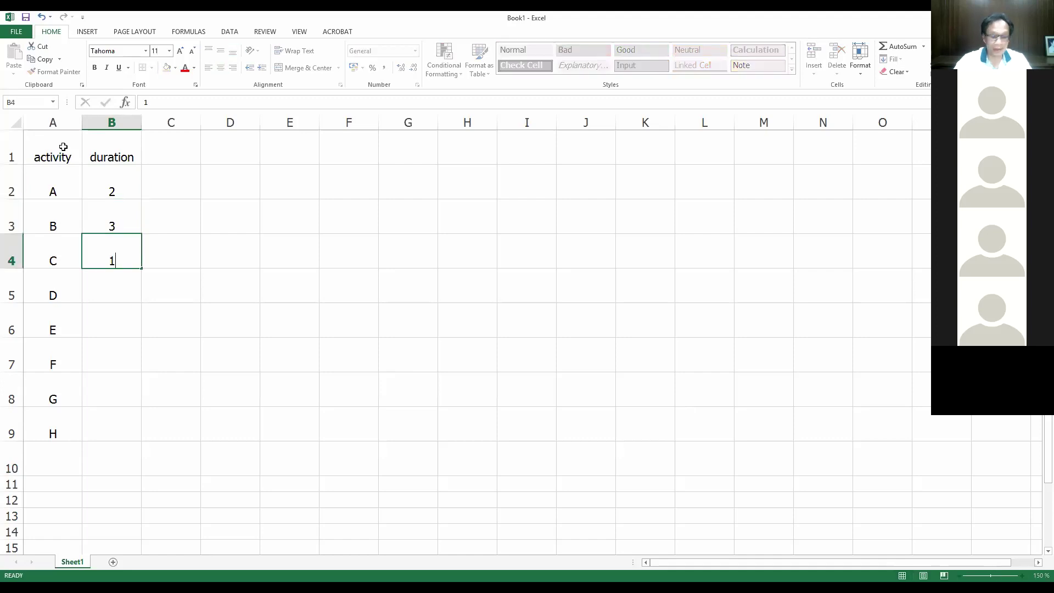
key("Return")
type("4")
key("Return")
type("3")
key("Return")
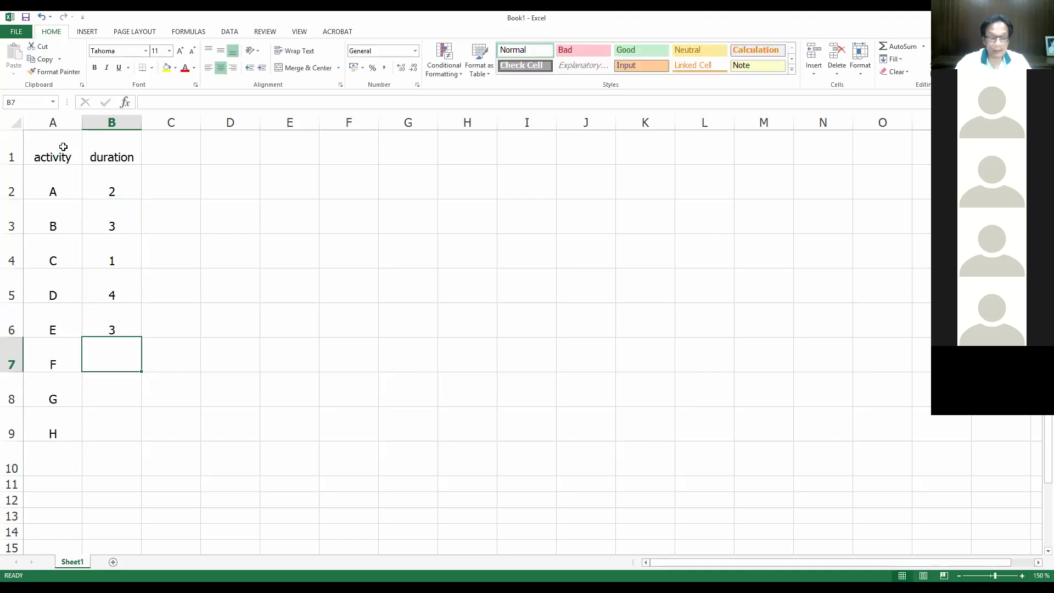
- Enter durations of 5, 2 and 3 for activities F, G and H in column B
type("1")
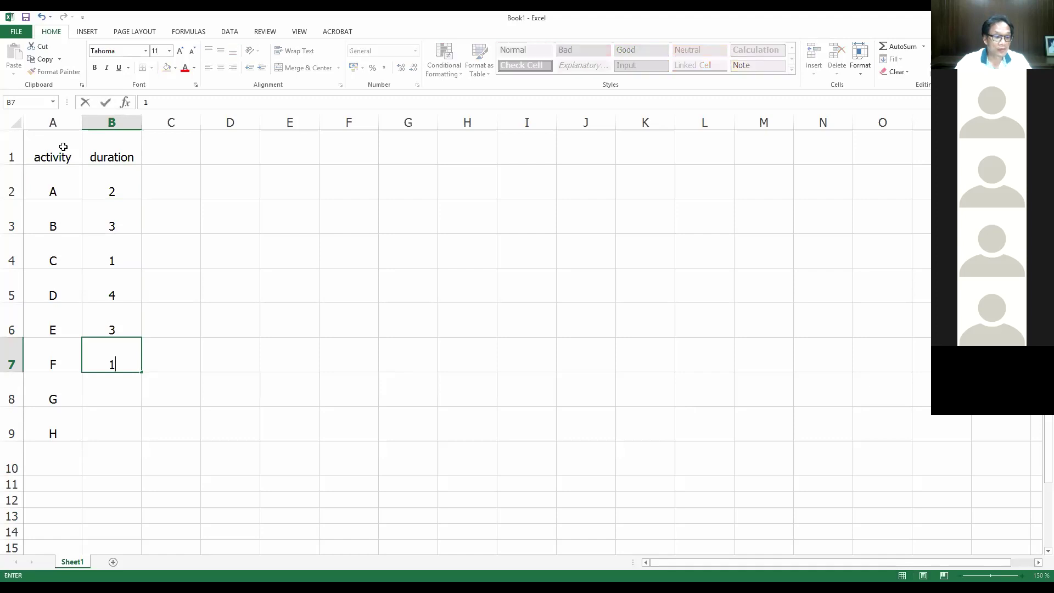
key("BackSpace")
type("5")
key("Return")
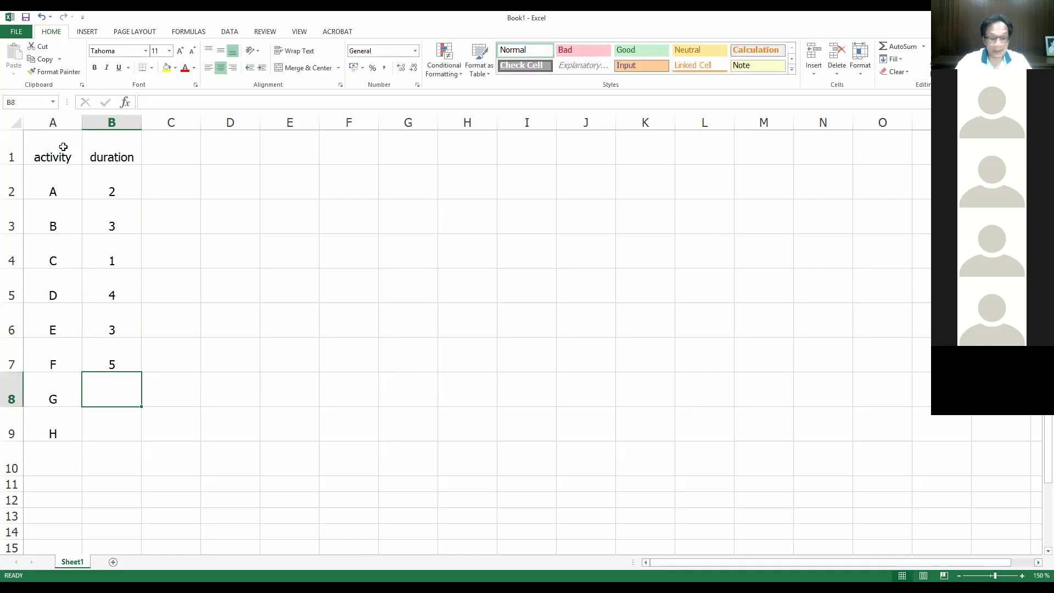
type("2")
key("Return")
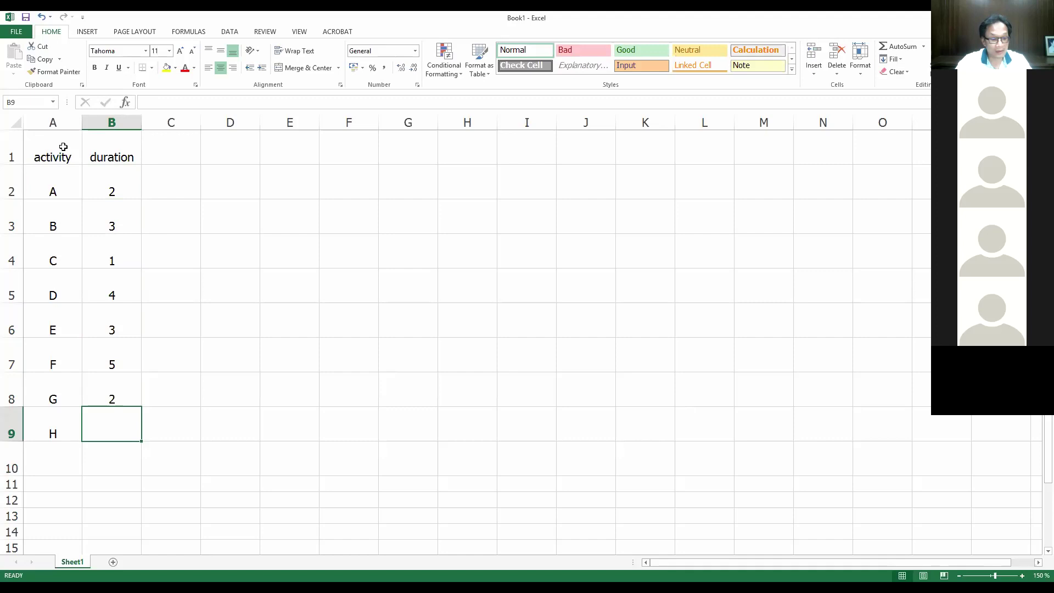
type("3")
key("Return")
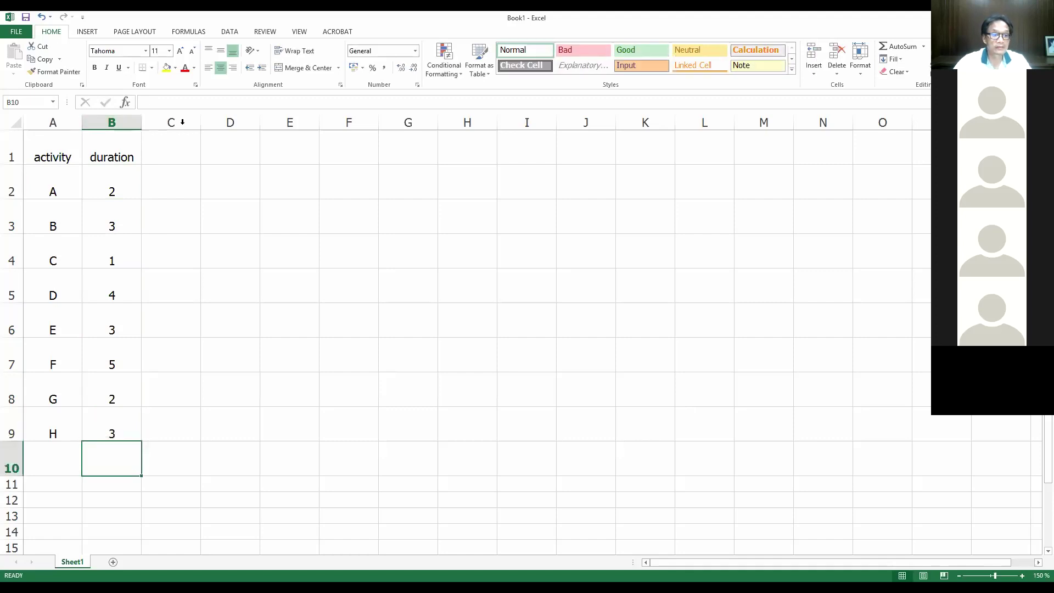
- Enter the header "budget cost" in C1
left_click(189, 153)
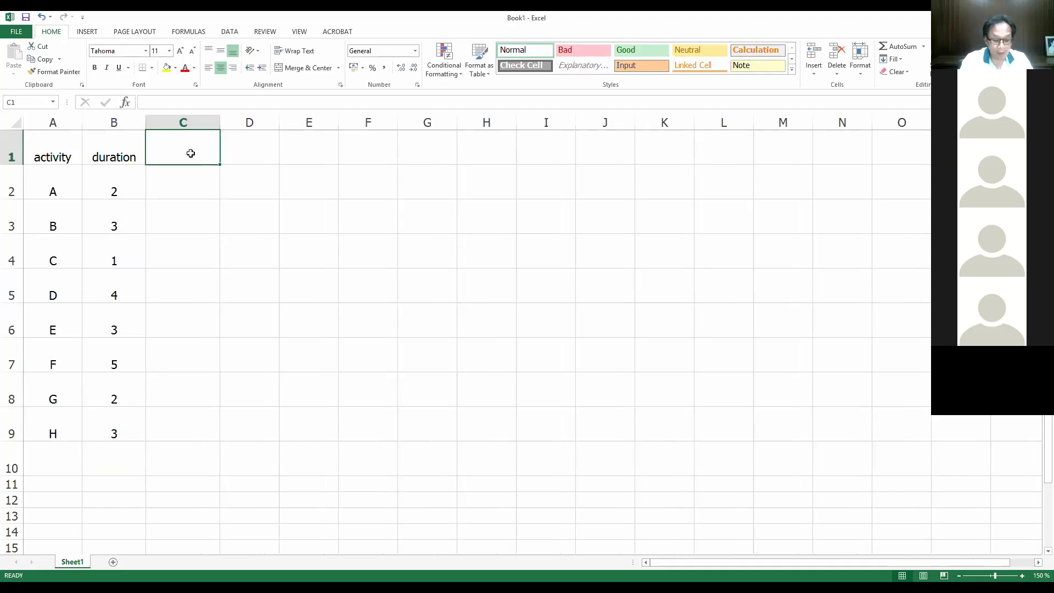
type("Budget")
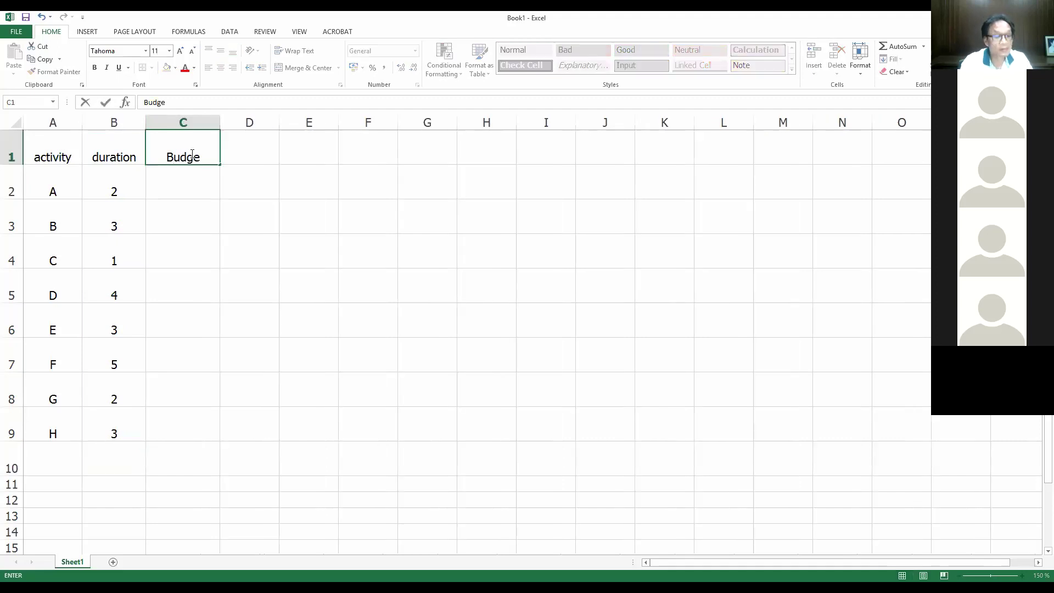
key("BackSpace")
key("BackSpace")
key("BackSpace")
key("BackSpace")
key("BackSpace")
key("BackSpace")
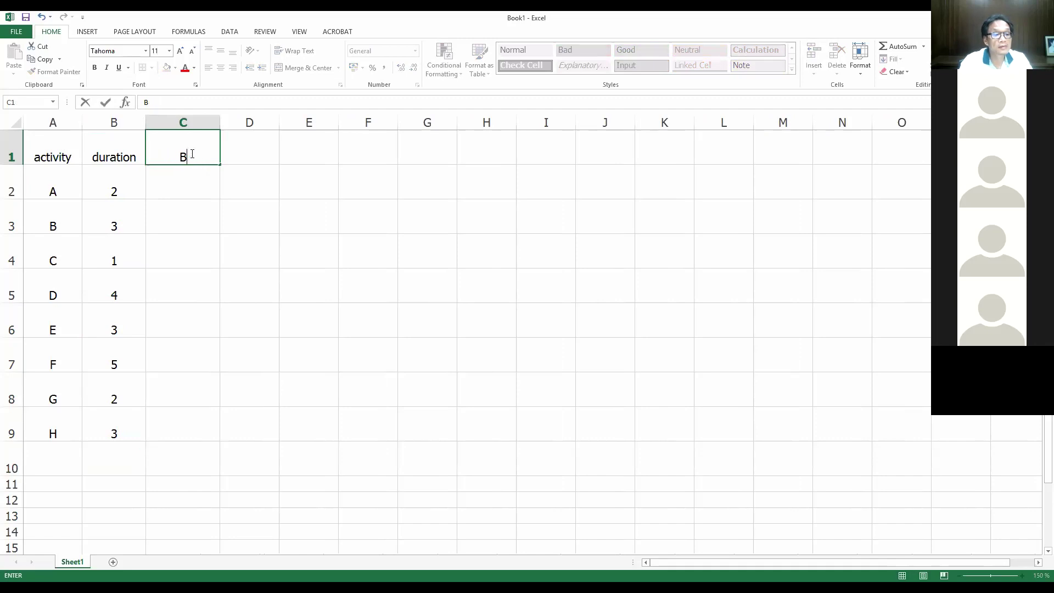
type("BUDGETED")
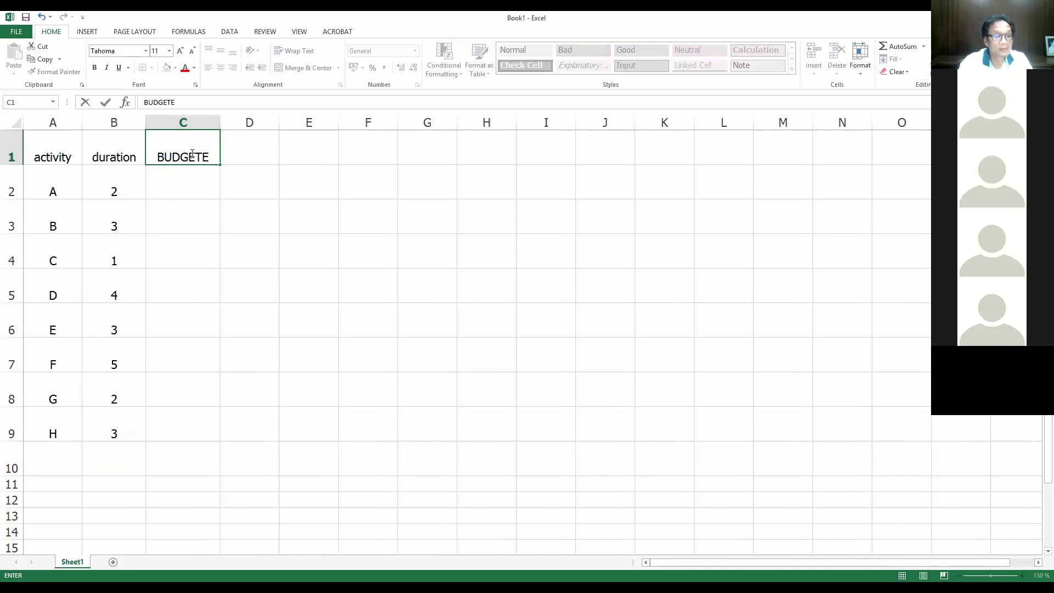
key("BackSpace")
key("BackSpace")
key("BackSpace")
key("BackSpace")
key("BackSpace")
key("BackSpace")
key("BackSpace")
key("BackSpace")
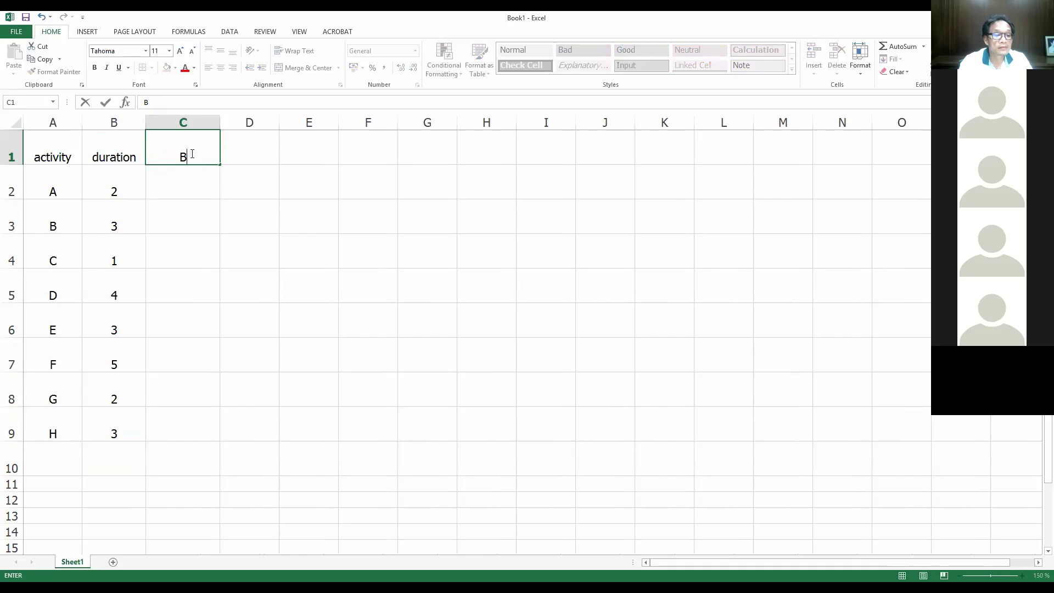
type("budget cost")
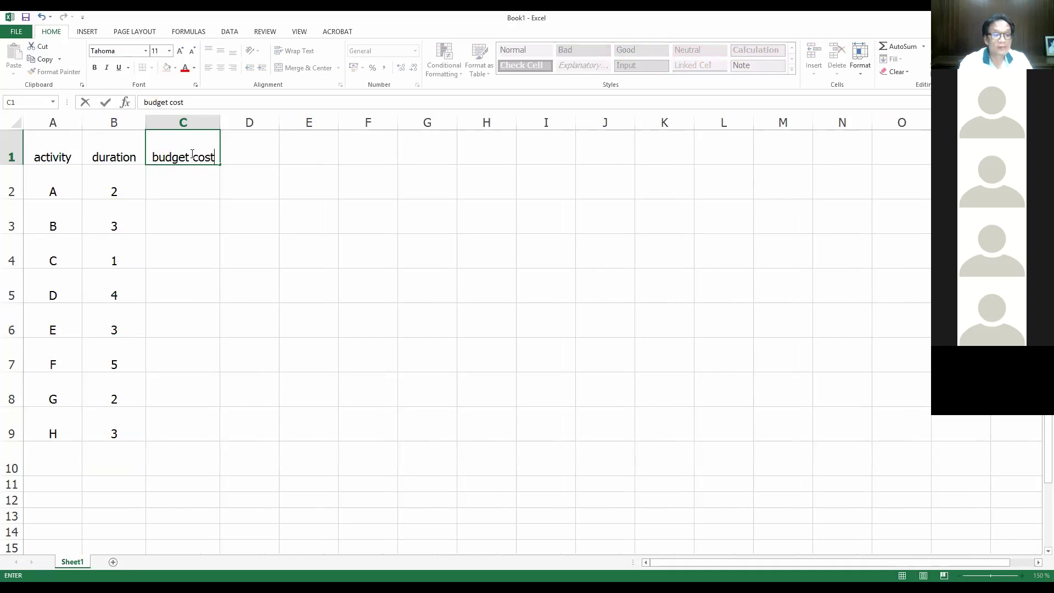
key("Return")
key("Right")
key("Left")
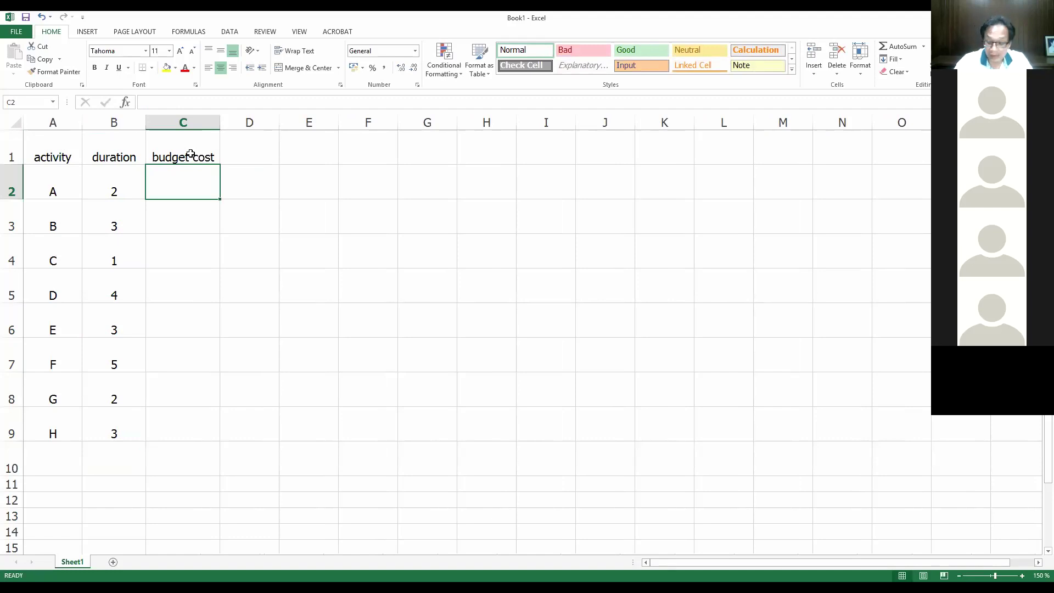
- Enter 40000 as activity A's budget cost in C2 and apply the comma number format to all of column C
type("40000")
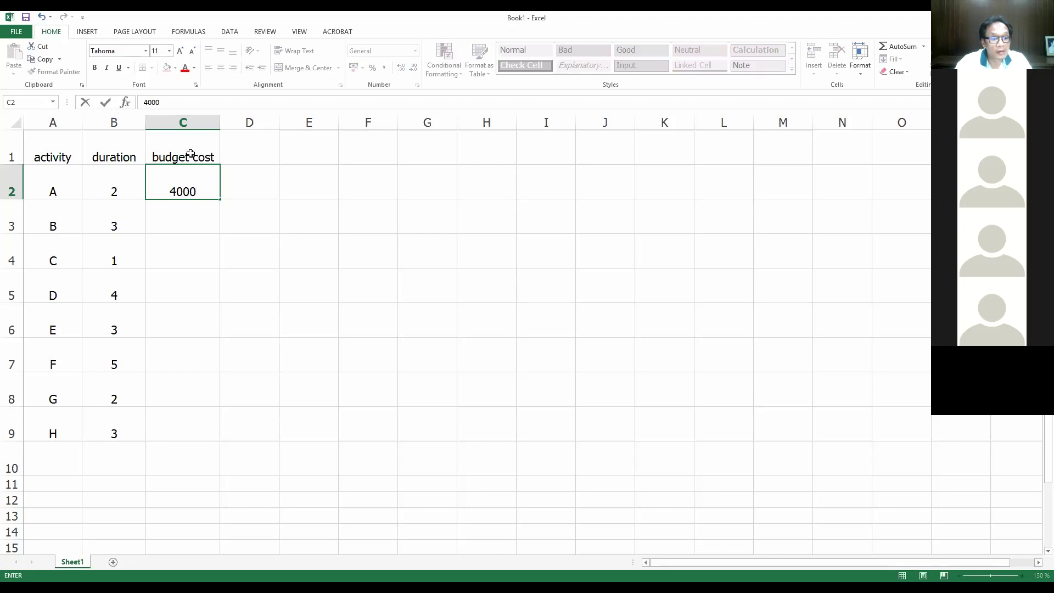
key("Return")
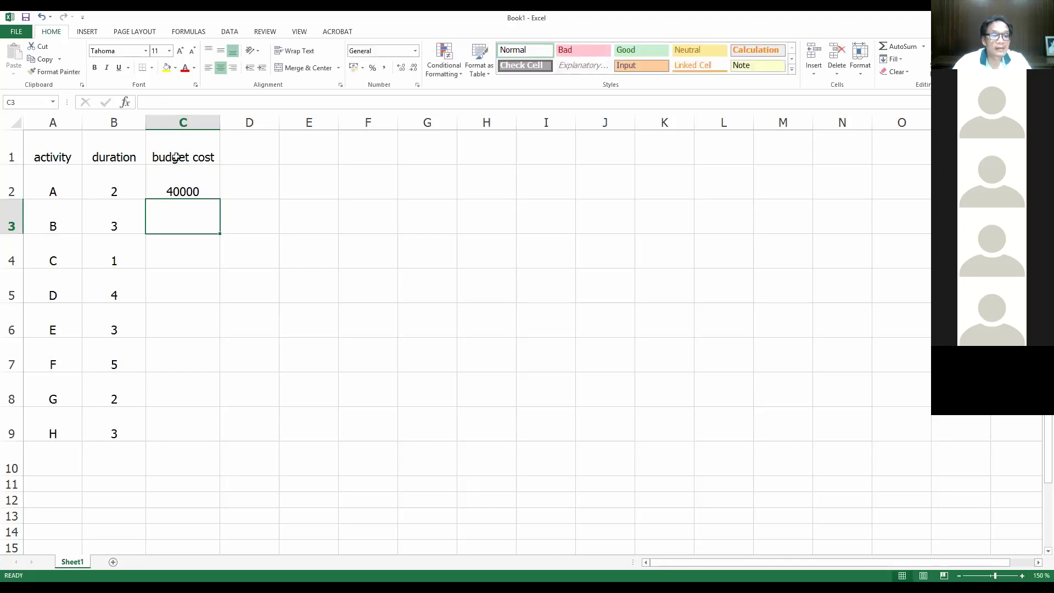
left_click(186, 123)
left_click(384, 67)
left_click(350, 209)
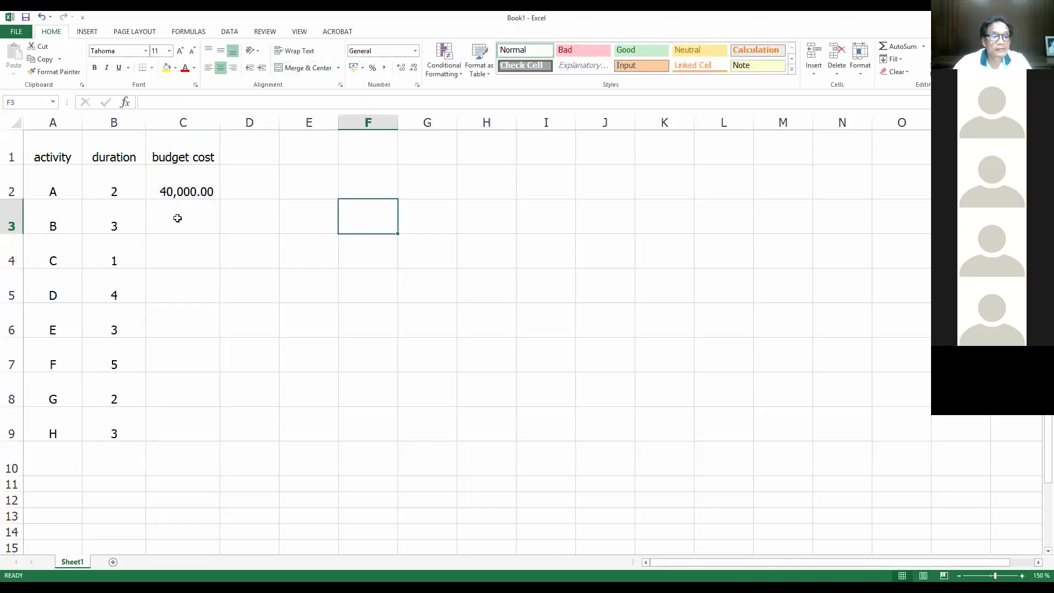
- Remove both decimal places from activity A's budget cost in C2
left_click(186, 182)
left_click(412, 68)
left_click(412, 67)
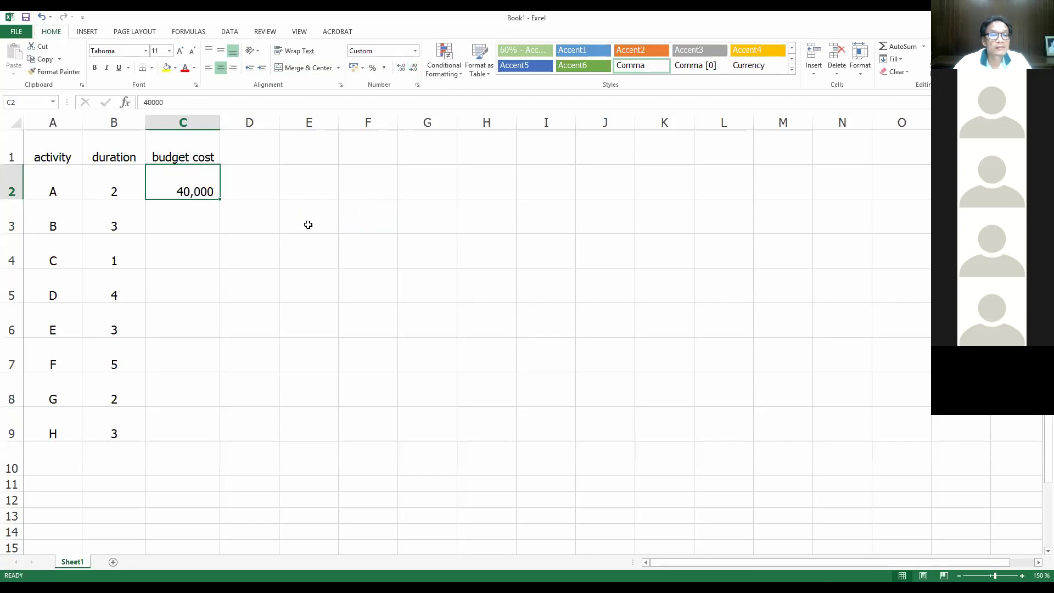
left_click(308, 241)
left_click(203, 216)
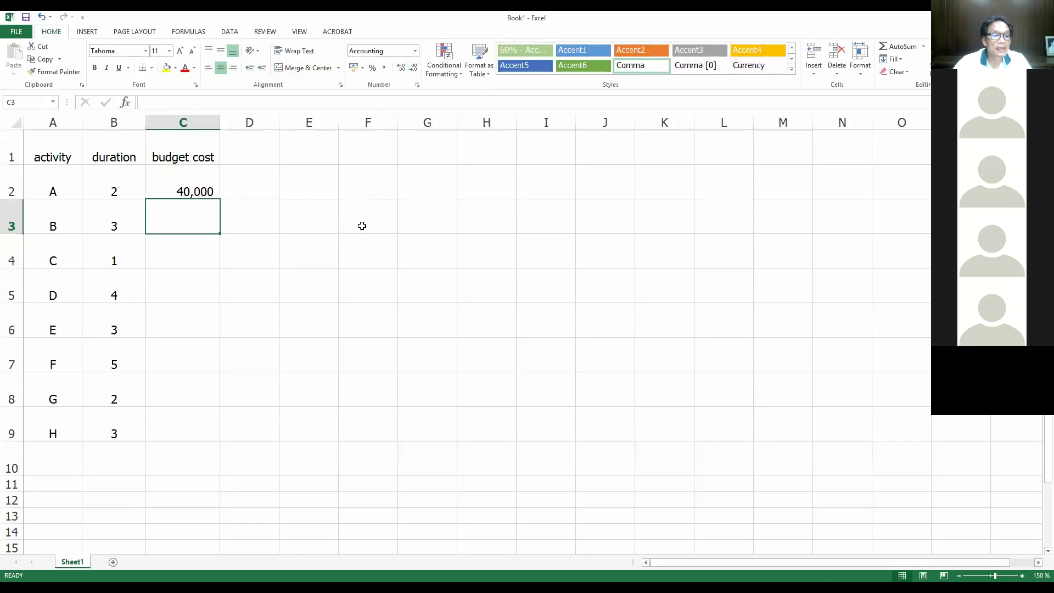
- Save the workbook to the Desktop under the file name 650307_EV
left_click(25, 17)
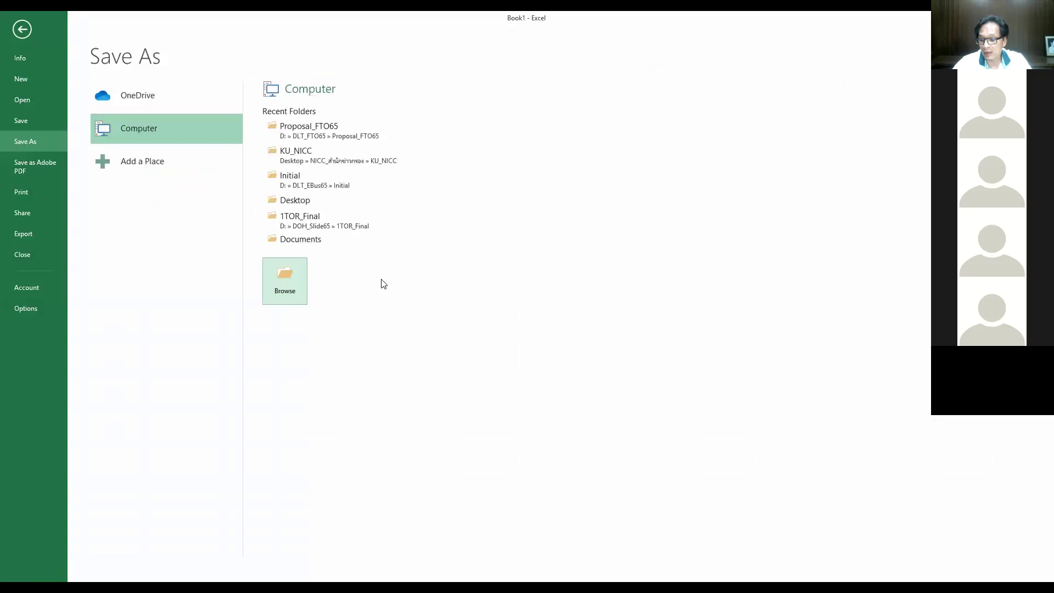
left_click(284, 280)
left_click(44, 94)
double_click(118, 228)
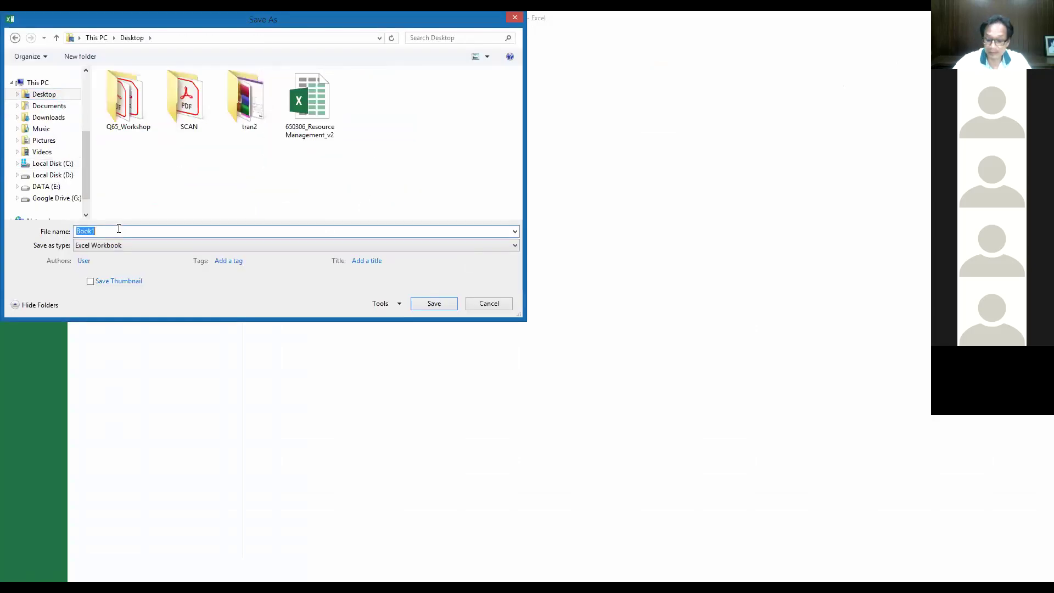
type("650307_")
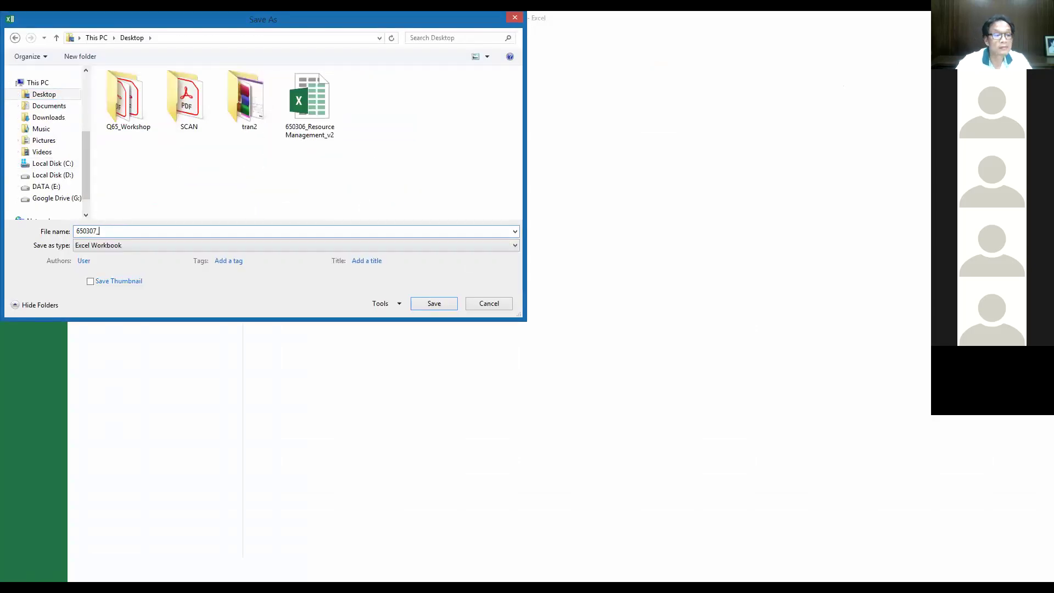
type("Ea")
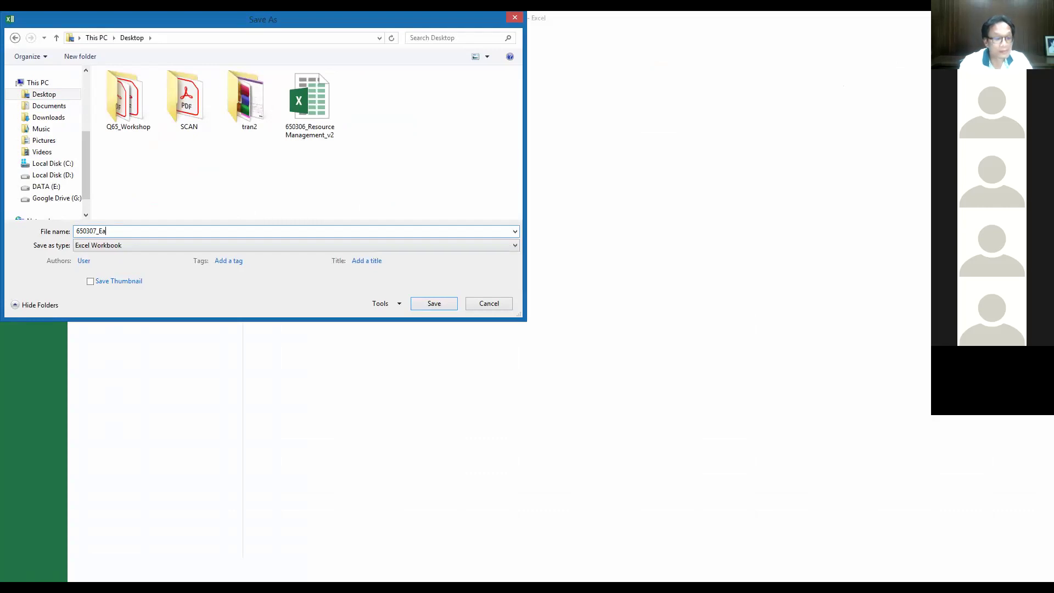
key("BackSpace")
type("V")
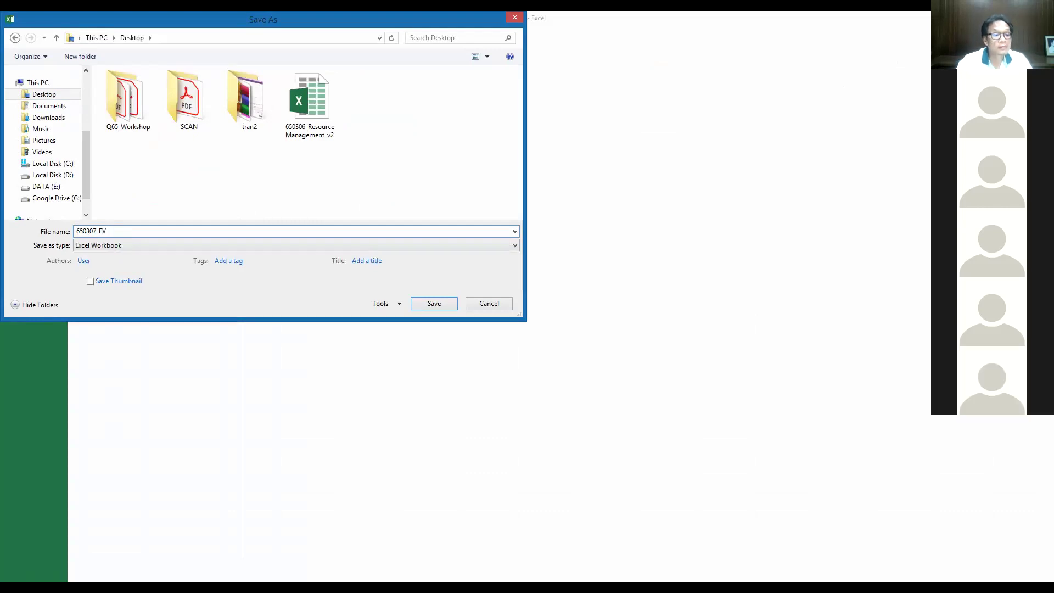
key("Return")
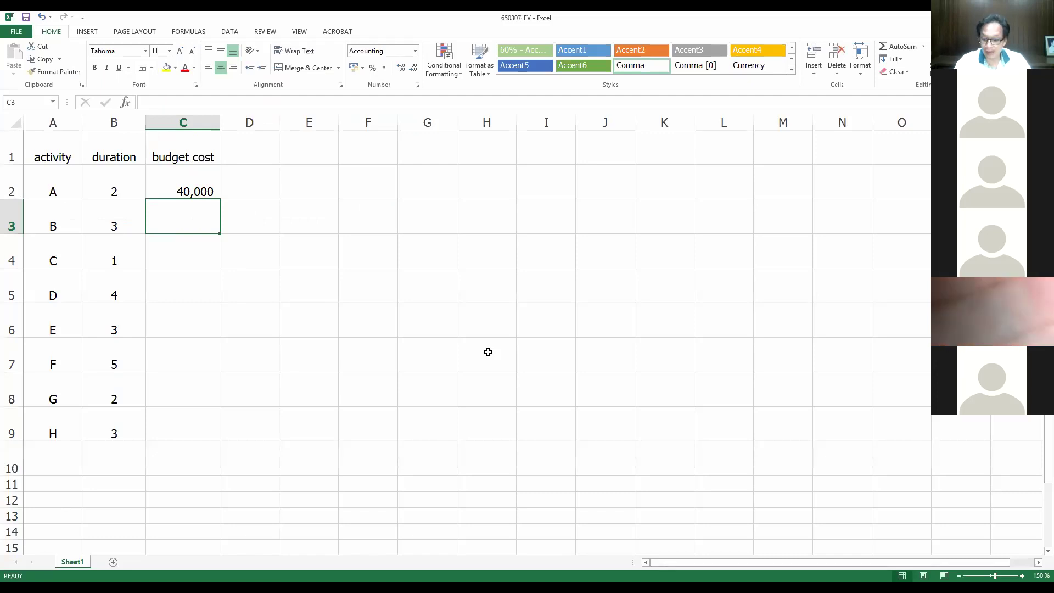
- Enter the budget costs 90000, 50000, 200000 and 360000 for activities B to E in C3:C6
type("90000")
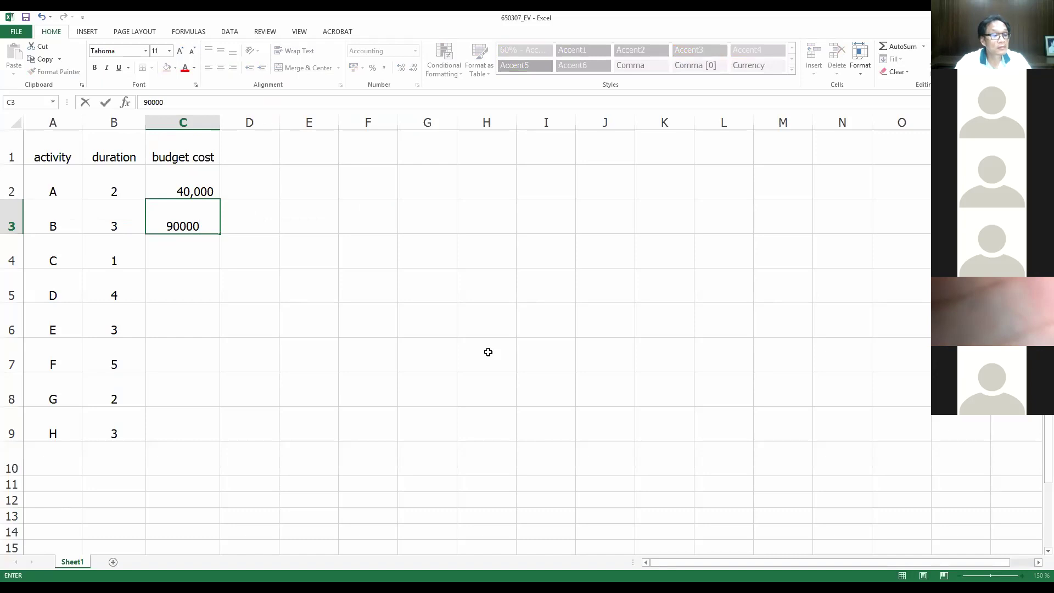
key("Return")
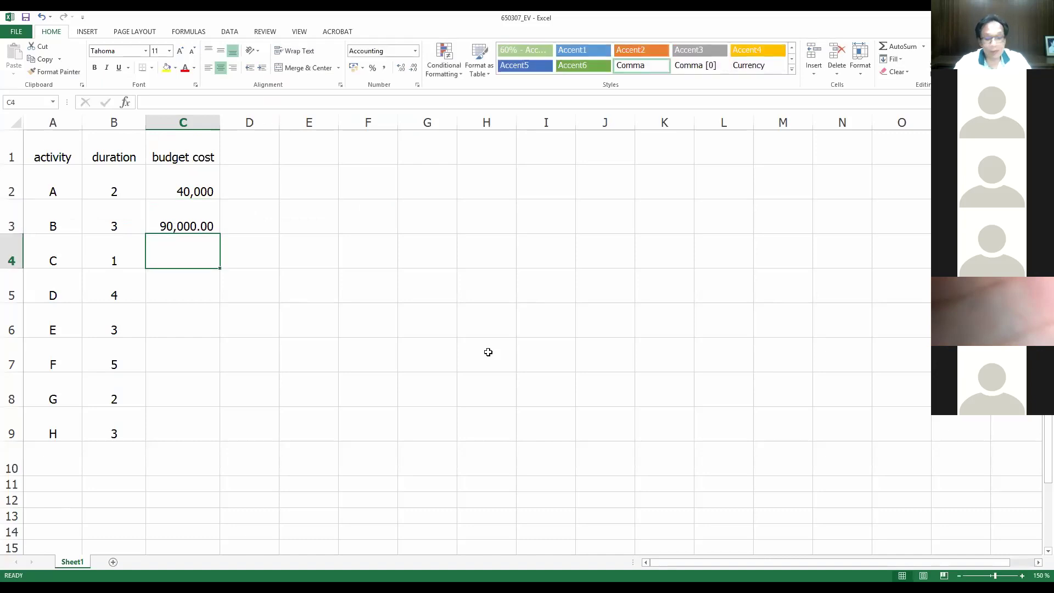
type("50000")
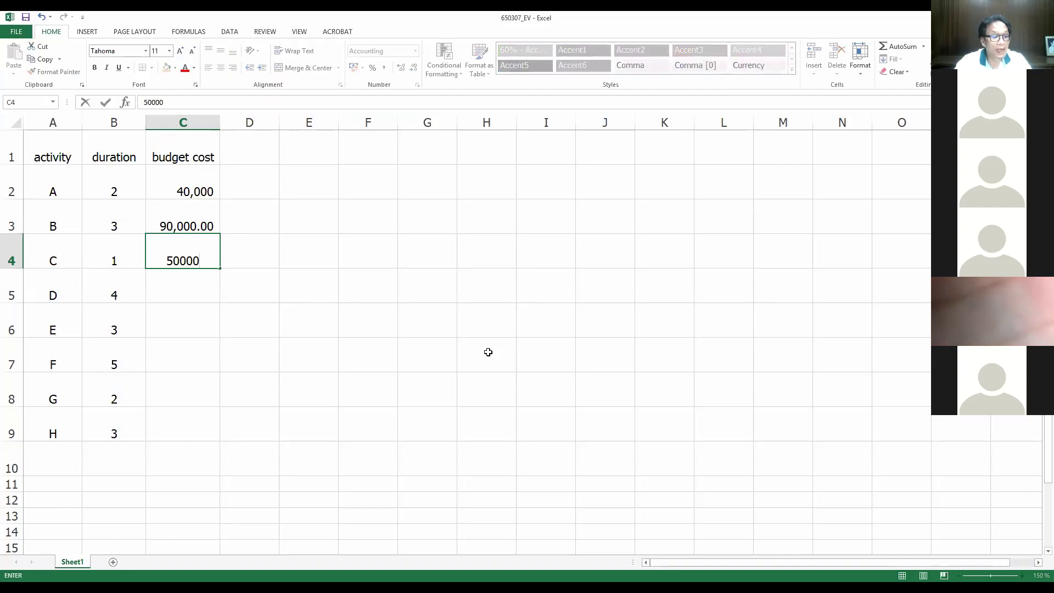
key("Return")
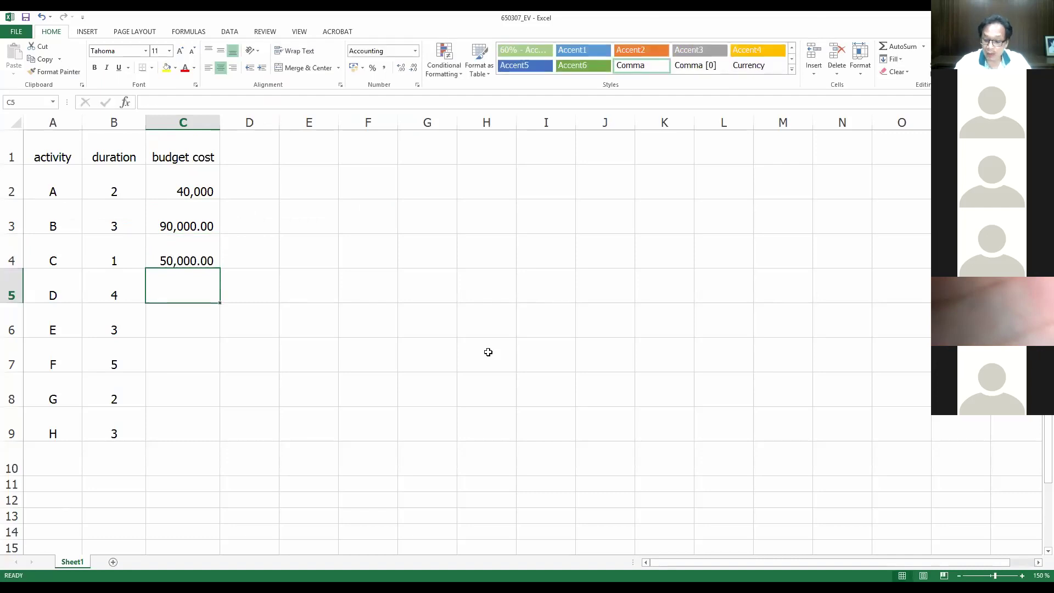
type("200000")
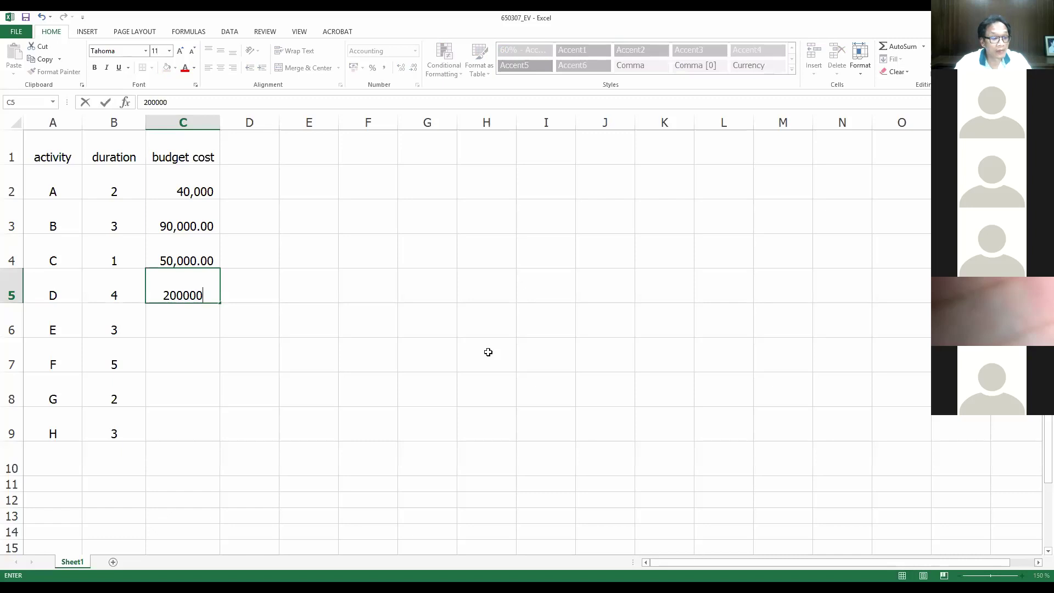
key("Return")
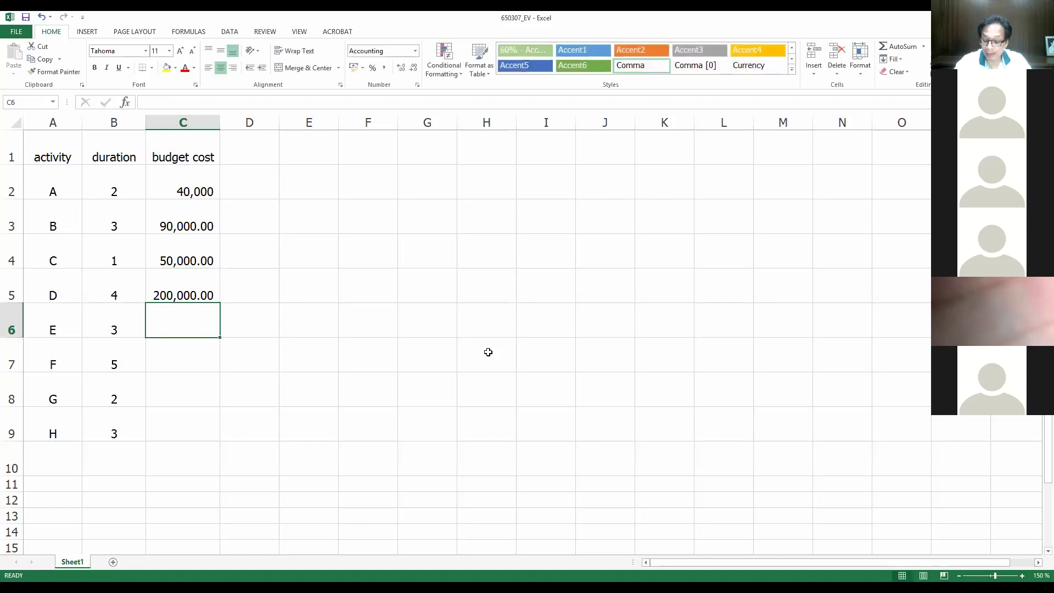
type("3")
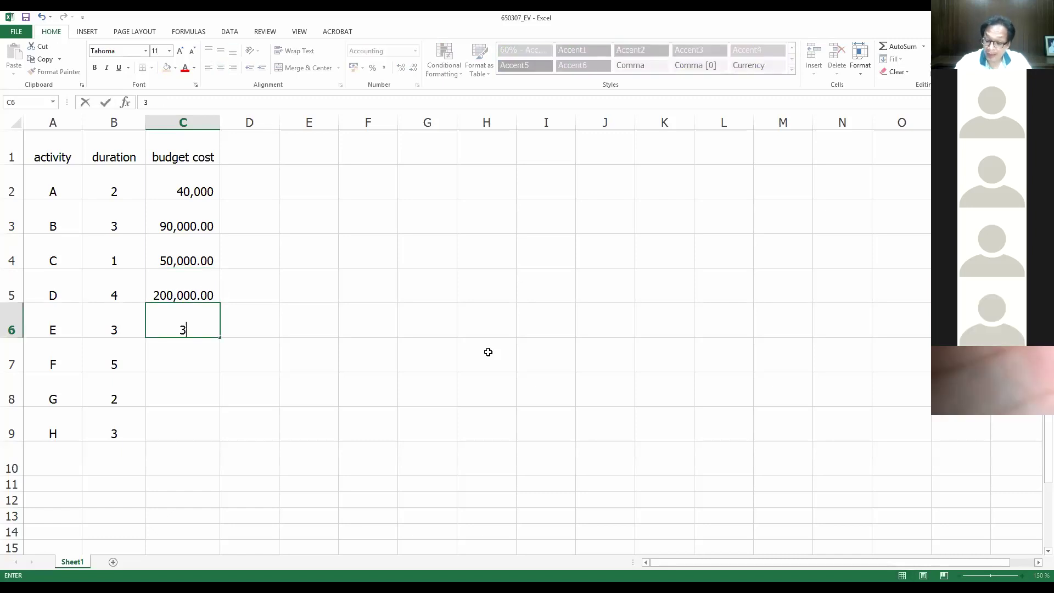
type("60000")
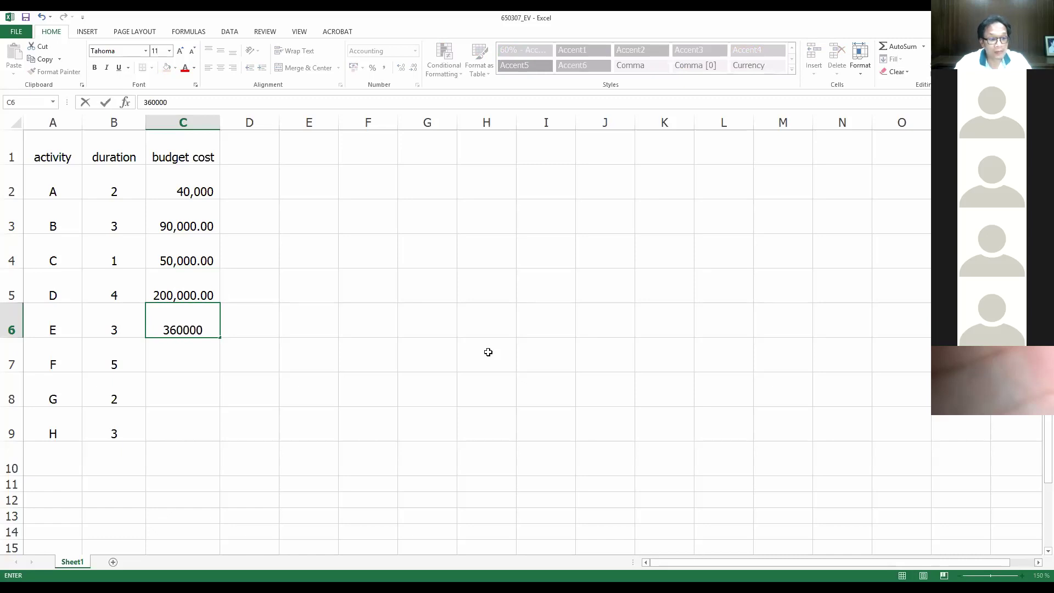
key("ctrl+Return")
key("Return")
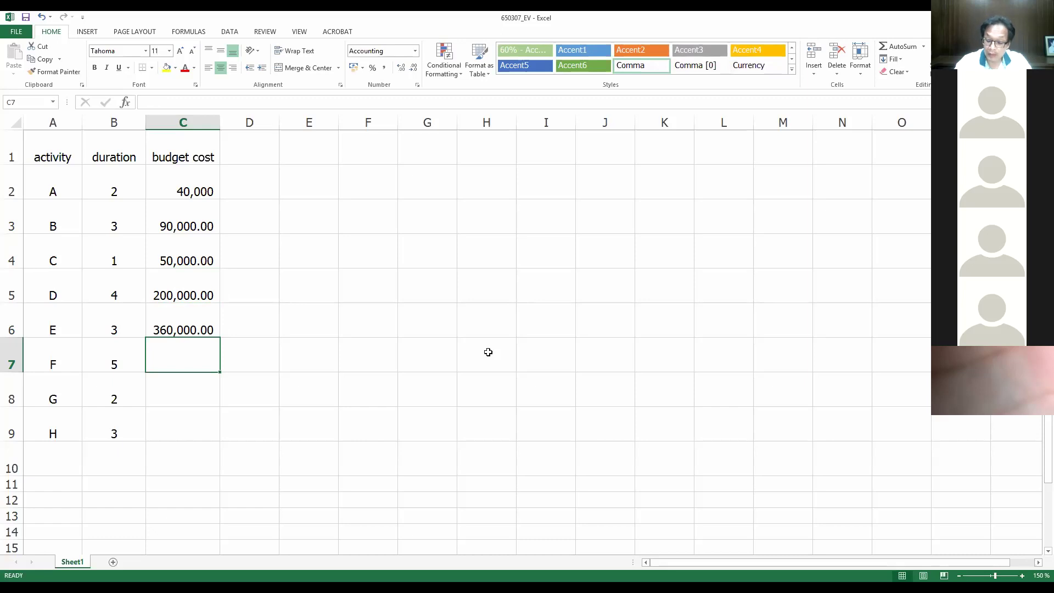
- Enter activity F's budget cost in C7 and set it to 750000
type("500000")
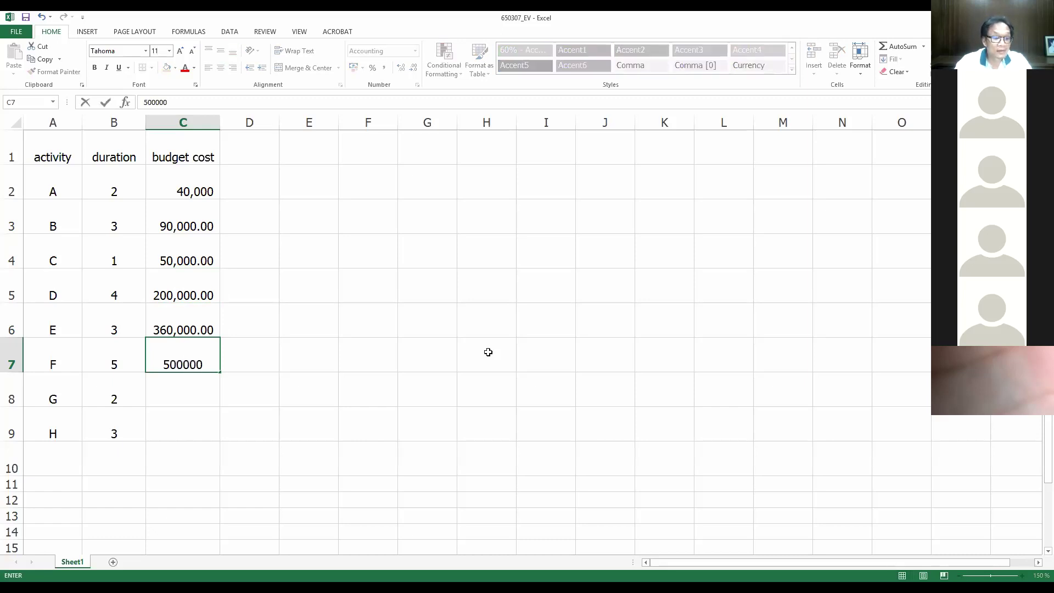
key("Return")
key("Up")
left_click(143, 103)
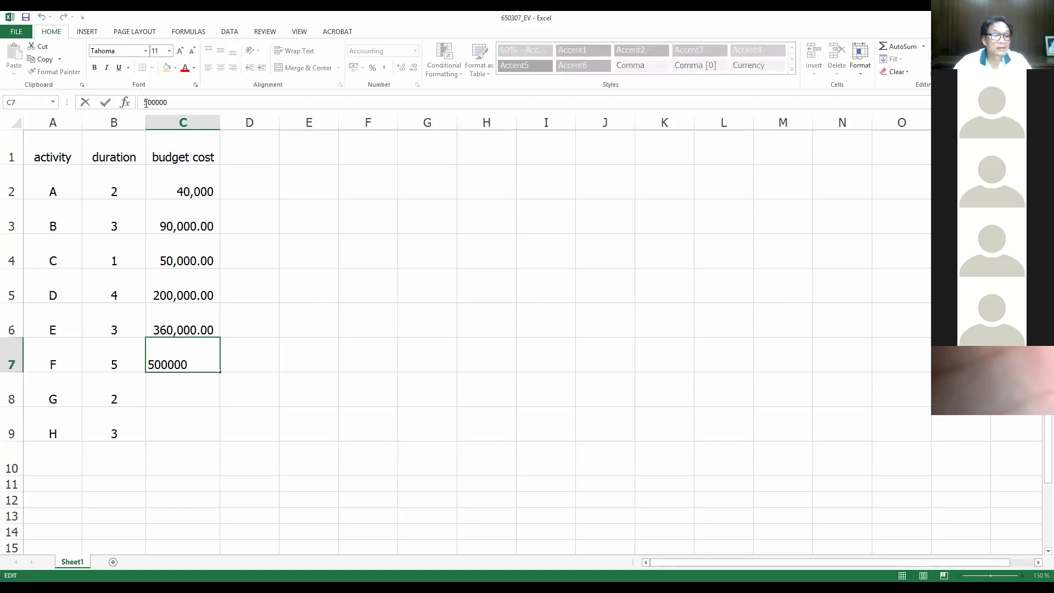
key("Delete")
key("Delete")
type("75")
key("Return")
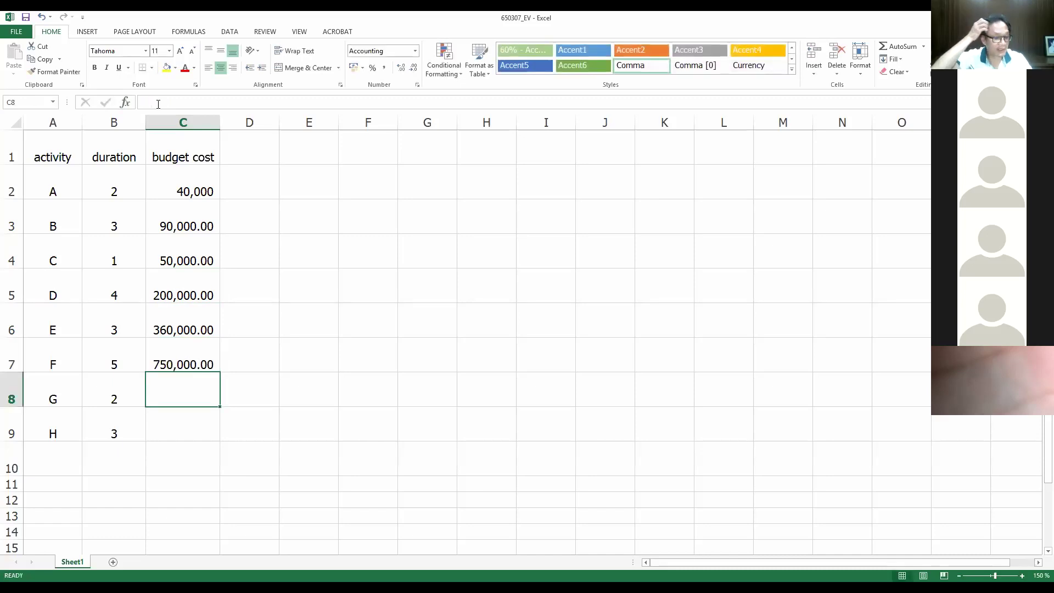
- Enter the budget costs 200000 for activity G in C8 and 90000 for activity H in C9
type("200000")
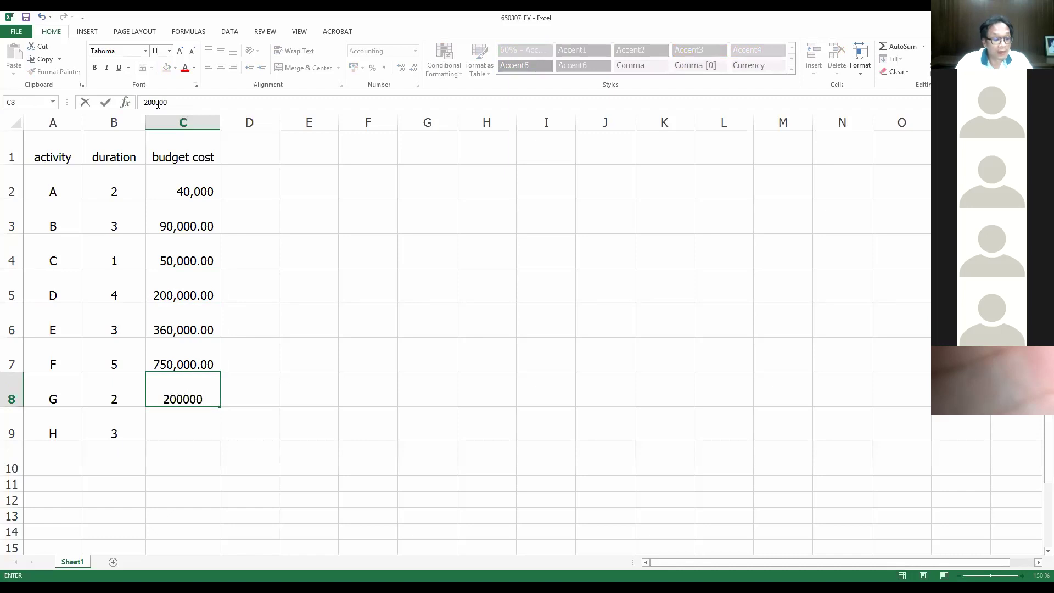
key("Return")
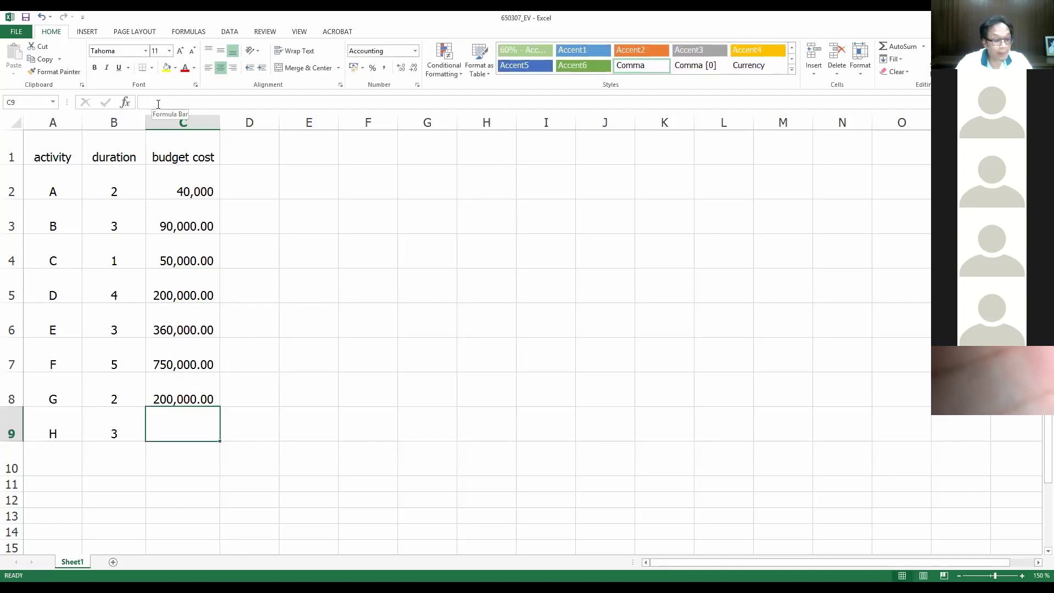
type("1")
key("BackSpace")
type("90,000")
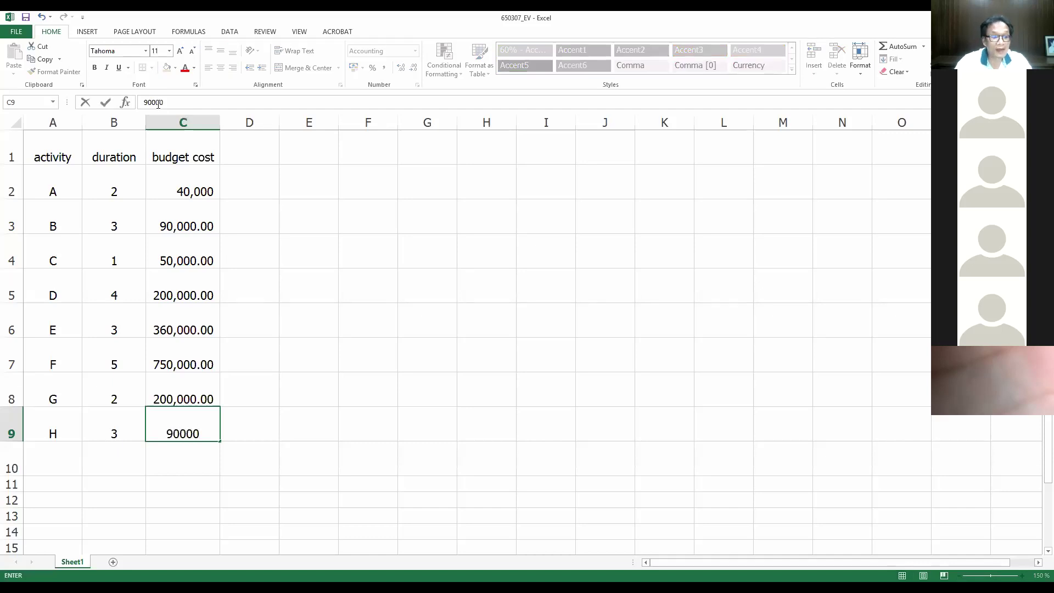
key("Return")
- Format all of column C with comma separators and no decimal places, and select cell D1
left_click(182, 122)
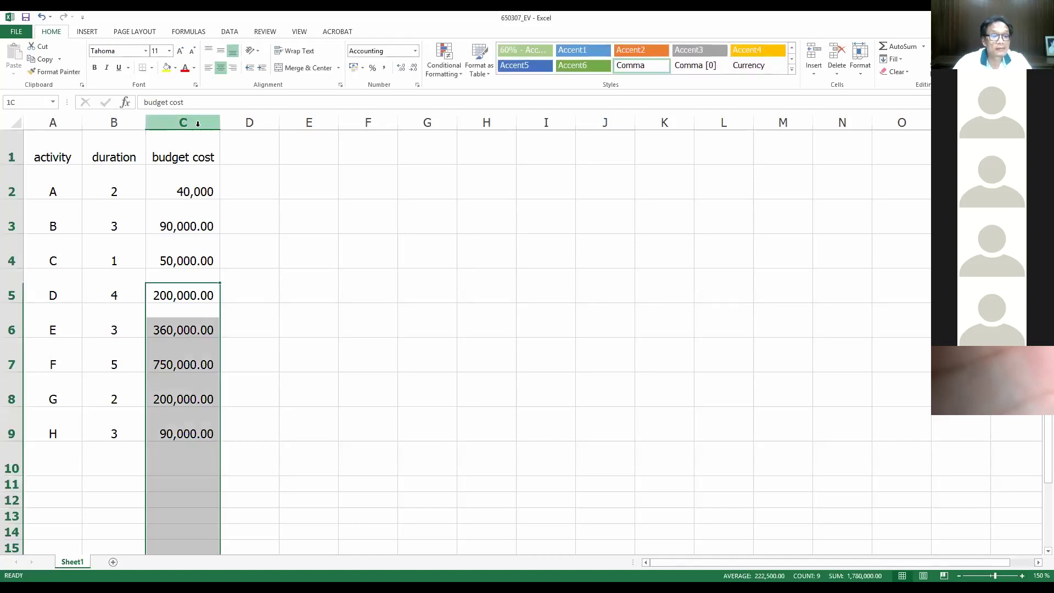
left_click(383, 67)
left_click(413, 67)
left_click(413, 67)
left_click(242, 247)
left_click(253, 150)
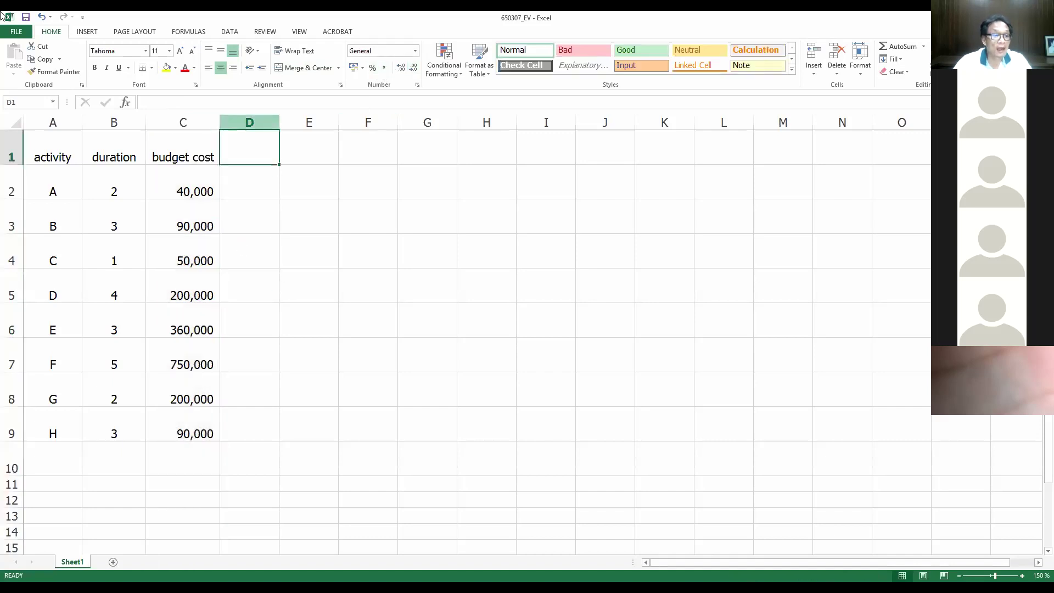
type("PREDES")
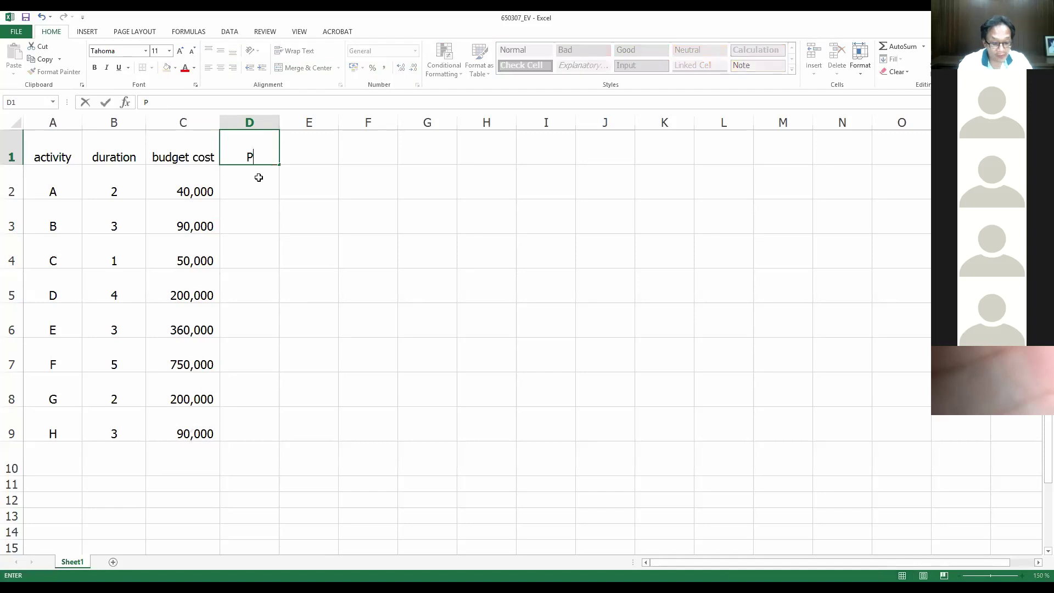
key("BackSpace")
key("BackSpace")
key("BackSpace")
key("BackSpace")
key("BackSpace")
key("BackSpace")
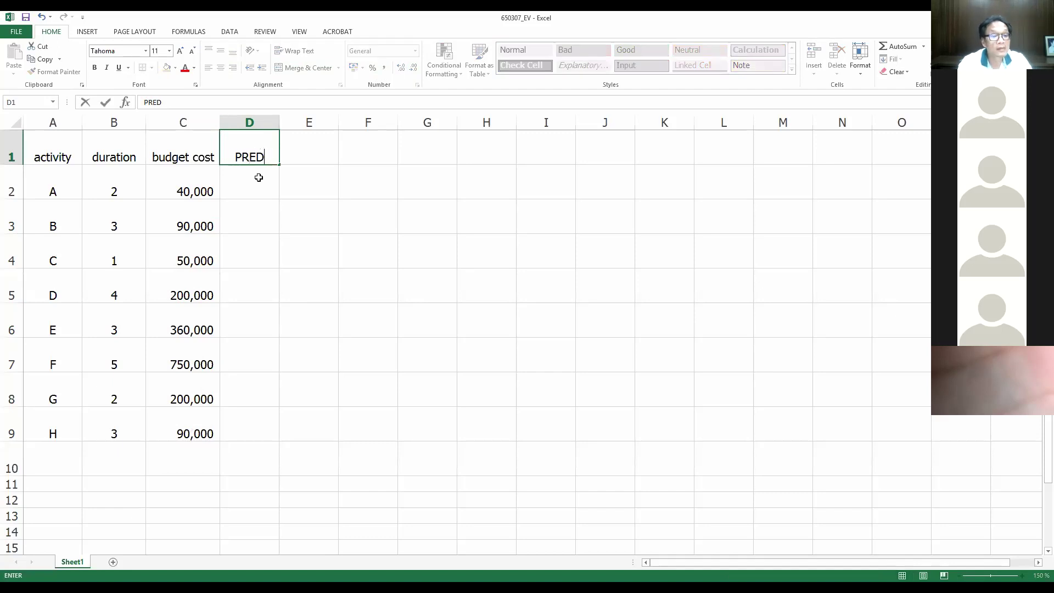
- Enter the lowercase header "predecessor" in D1
type("prede")
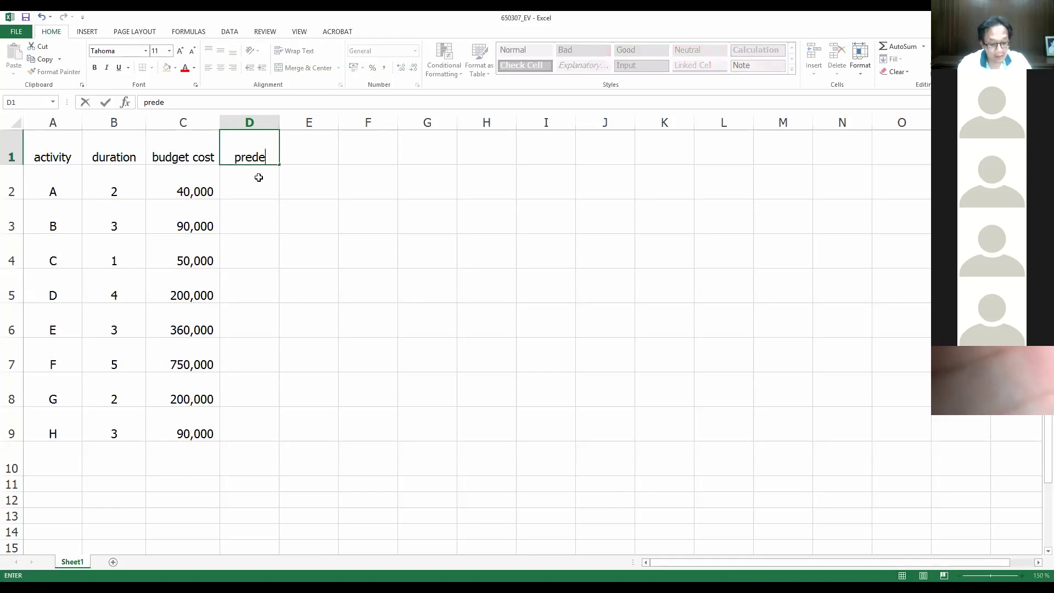
type("cessory")
key("BackSpace")
key("BackSpace")
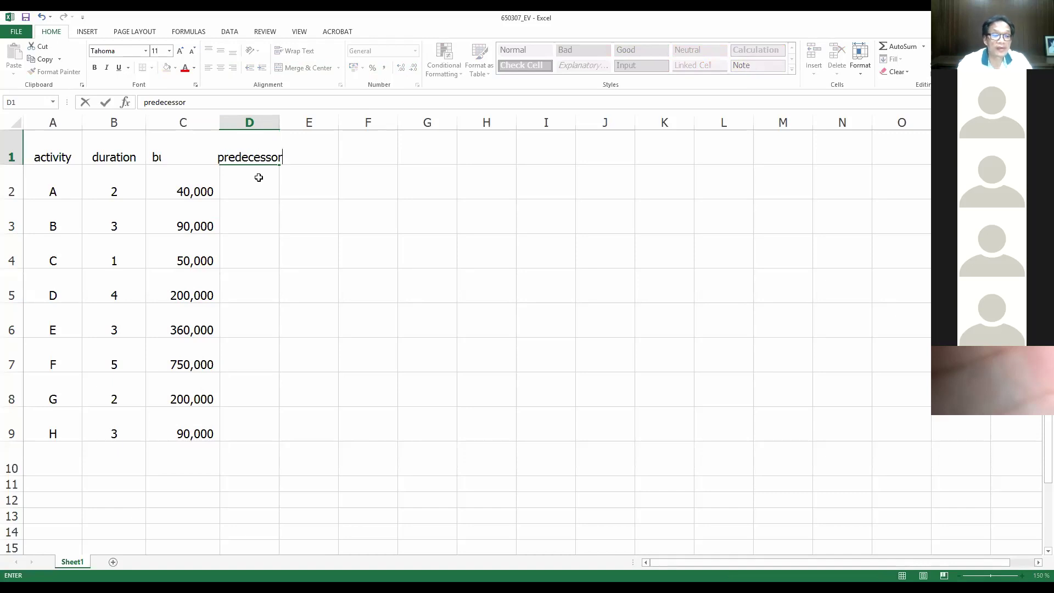
key("BackSpace")
key("BackSpace")
key("BackSpace")
key("BackSpace")
key("BackSpace")
key("BackSpace")
key("BackSpace")
key("BackSpace")
key("BackSpace")
key("BackSpace")
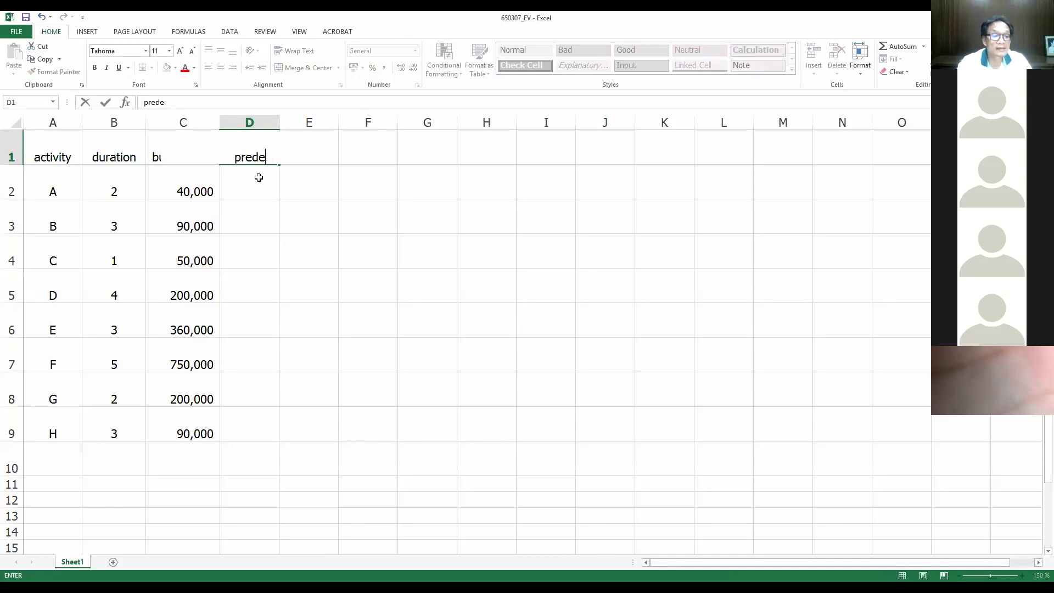
type("predecessor")
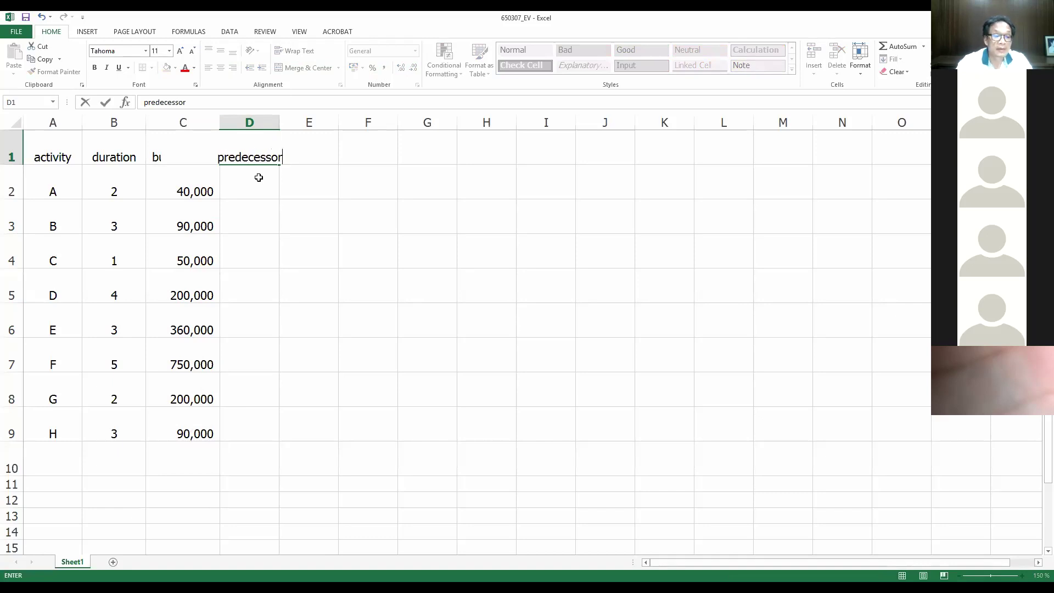
key("Return")
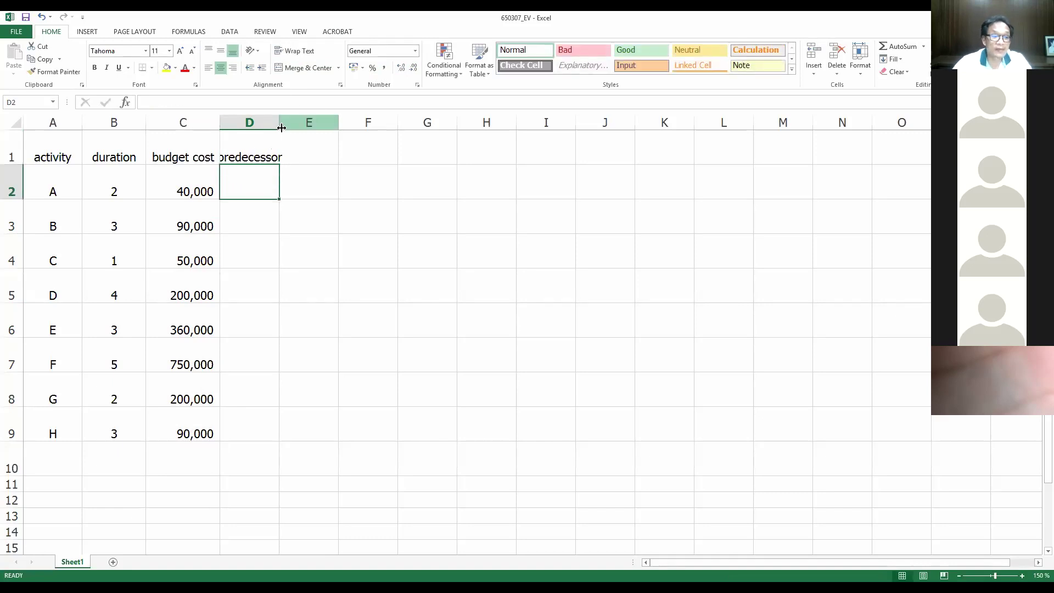
- Autofit the width of column D to its "predecessor" header
key("alt+h")
key("o")
key("i")
key("Down")
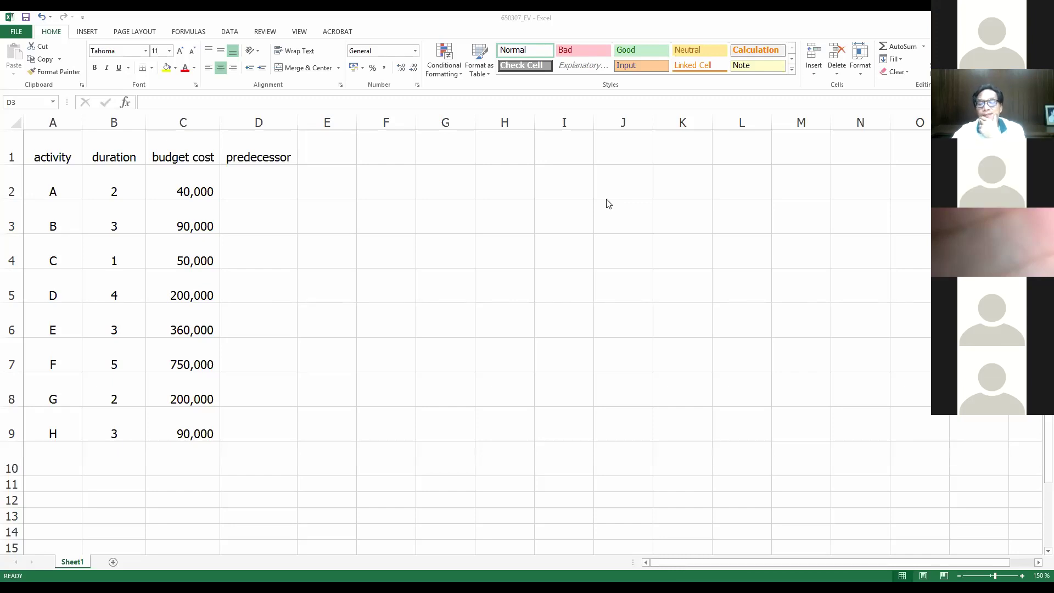
- Enter the predecessors "-" for activities A and B and "A,B" for activity C in D2:D4
left_click(279, 183)
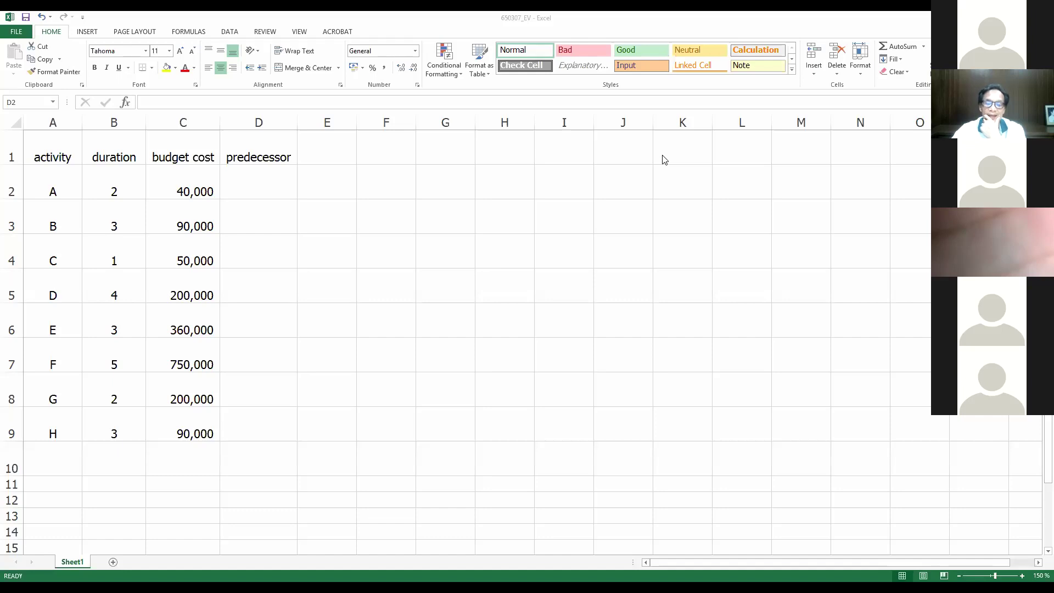
left_click(266, 218)
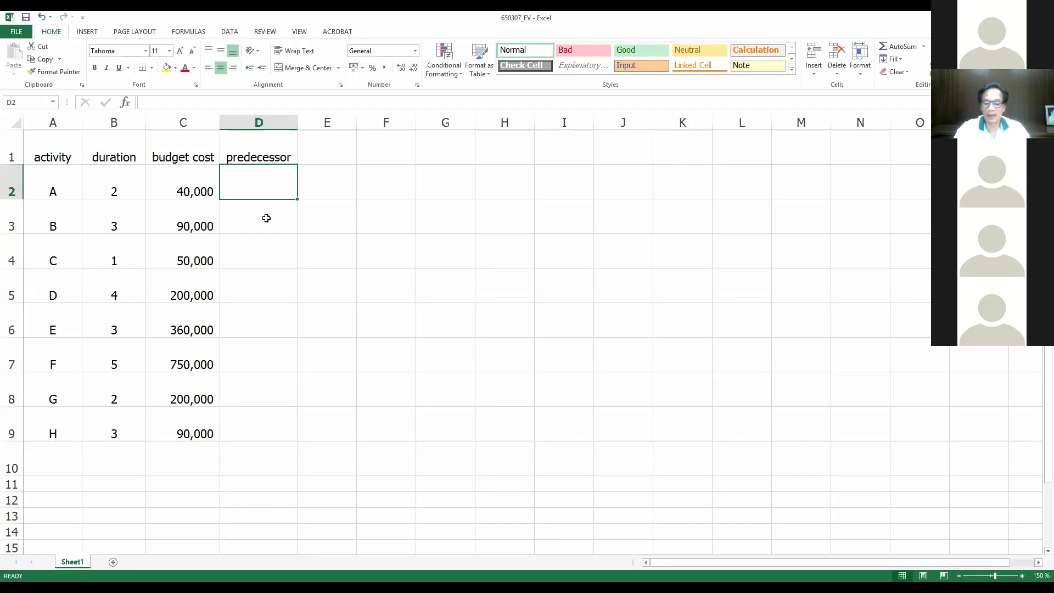
type("-")
key("Return")
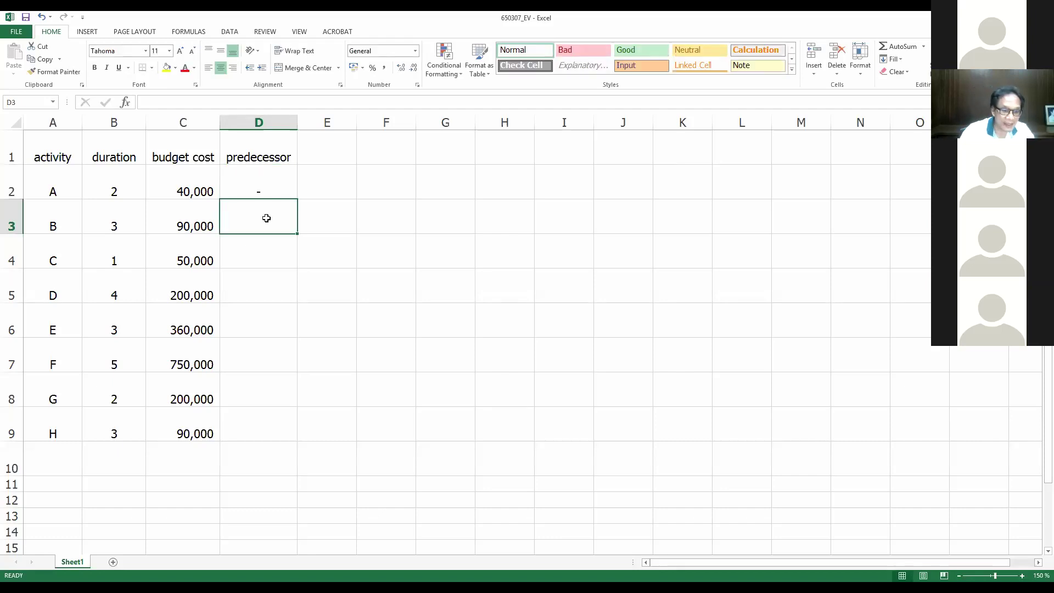
type("-")
key("Return")
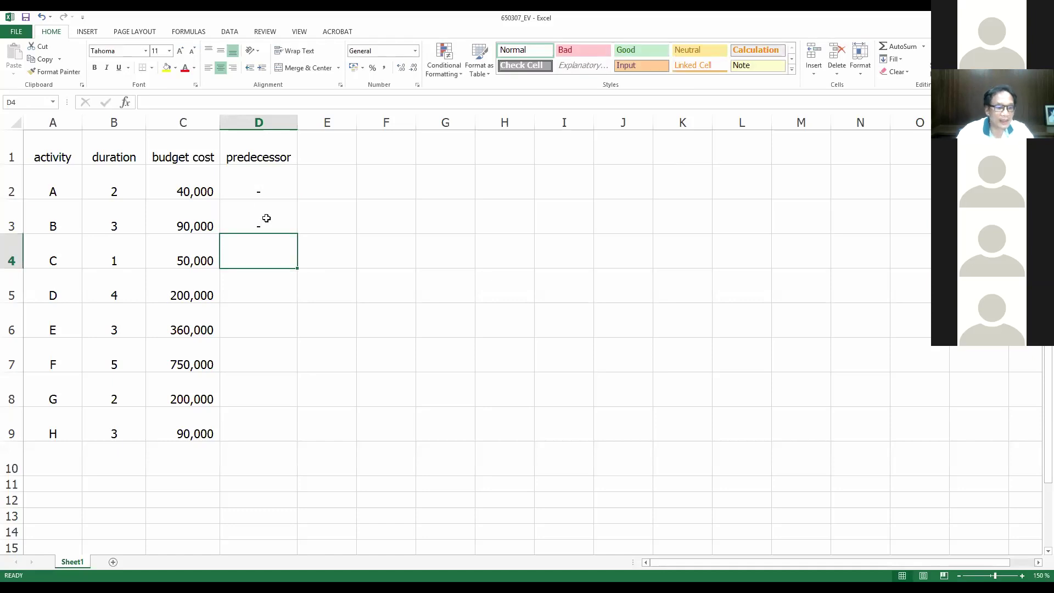
type("A,B")
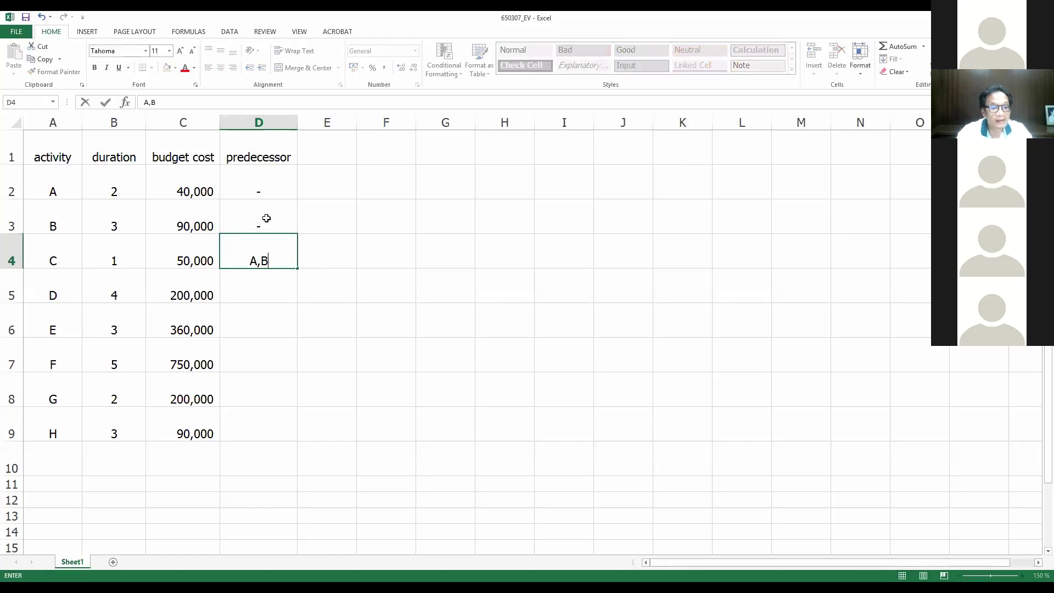
key("Return")
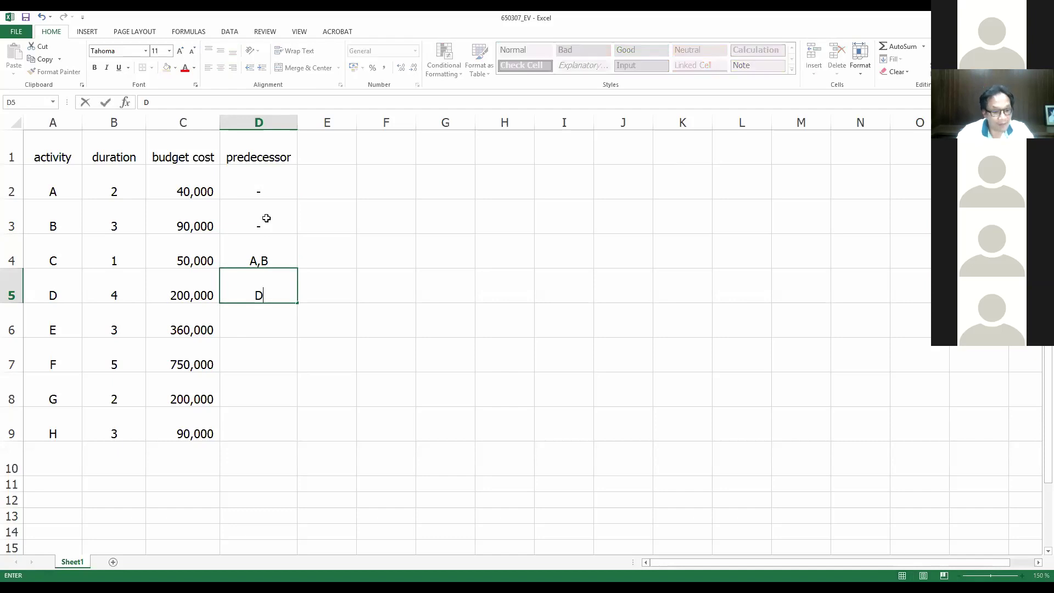
- Enter the predecessors "A" for activity D, "C" for activity E and "B,E" for activity F in D5:D7
type("A,")
key("BackSpace")
key("BackSpace")
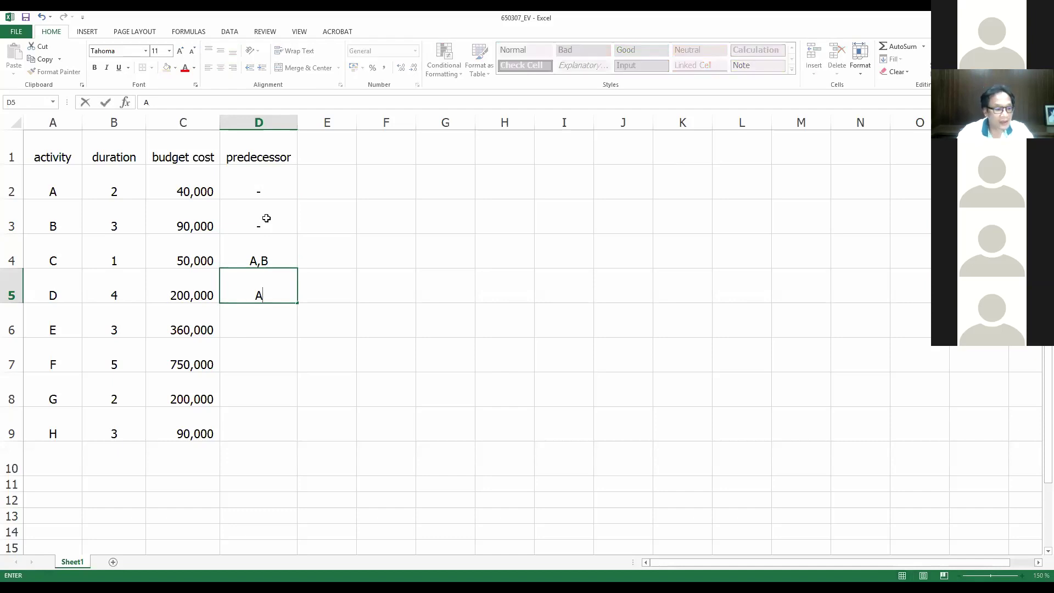
key("Return")
type("C")
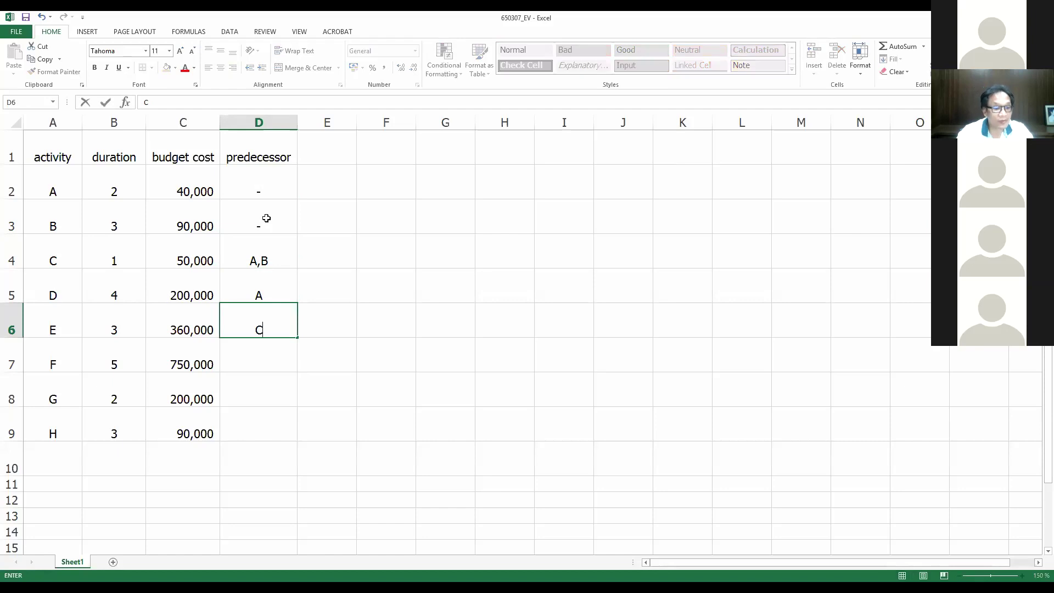
key("Return")
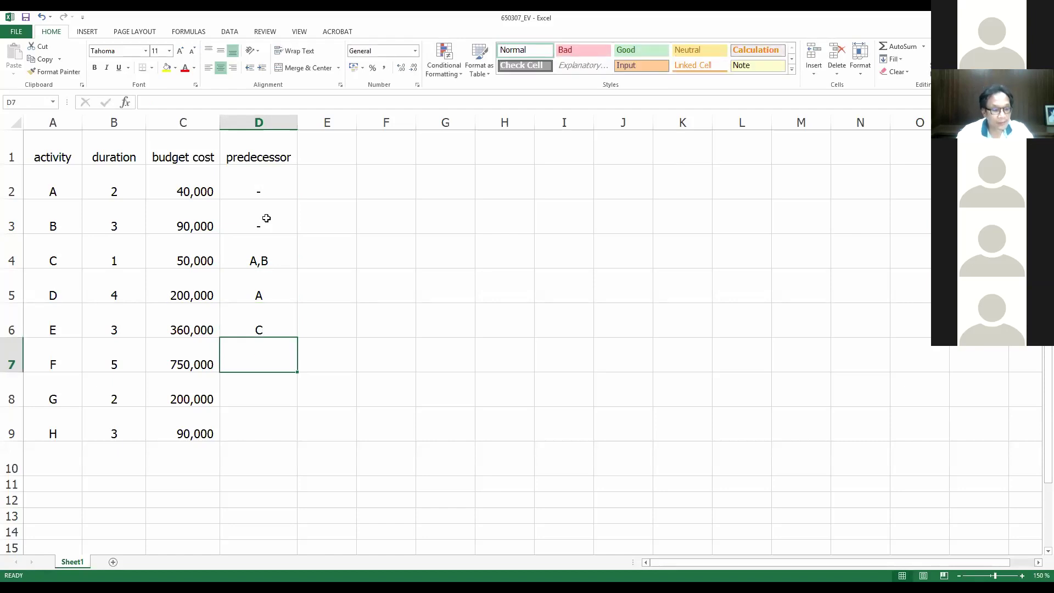
type("B,E")
key("Return")
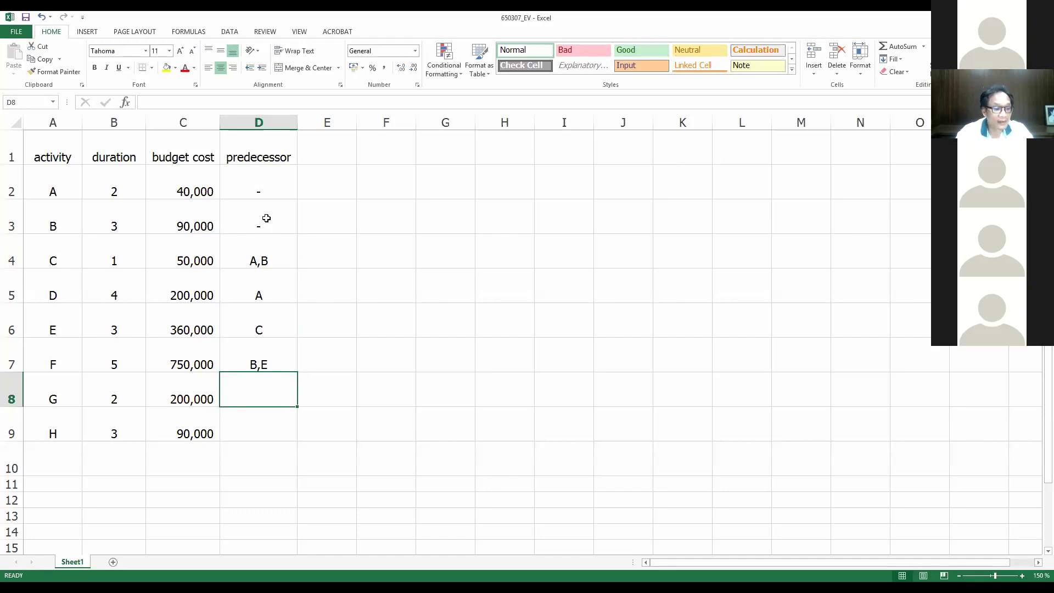
- Enter the predecessors "D" for activity G and "F" for activity H in D8:D9
type("D")
key("Return")
key("F2")
type("F")
key("Return")
key("Up")
key("Up")
key("Up")
key("Up")
key("Up")
key("Up")
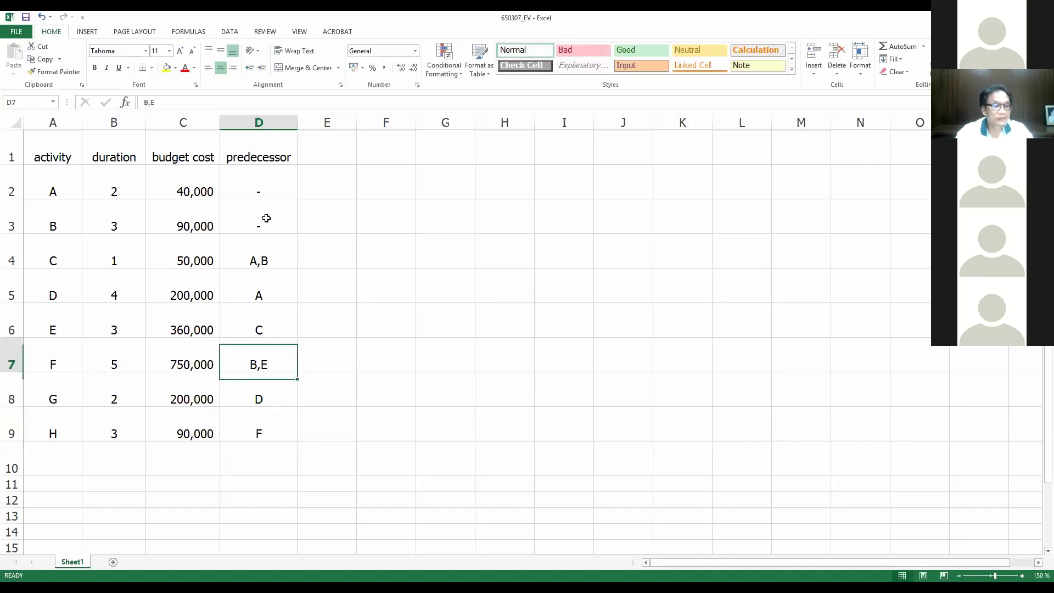
left_click(266, 218)
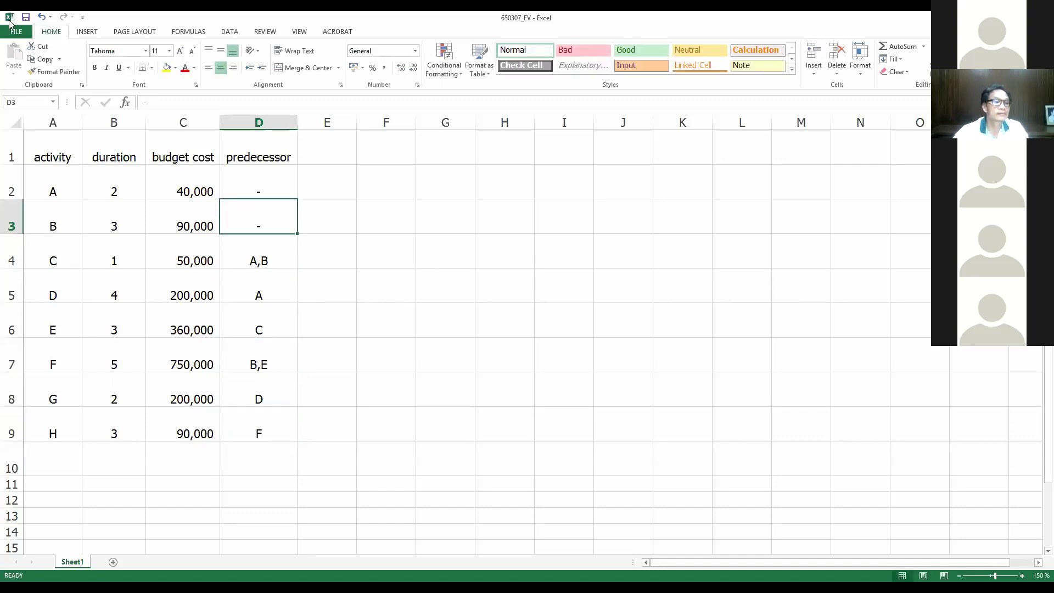
left_click(420, 242)
left_click(315, 146)
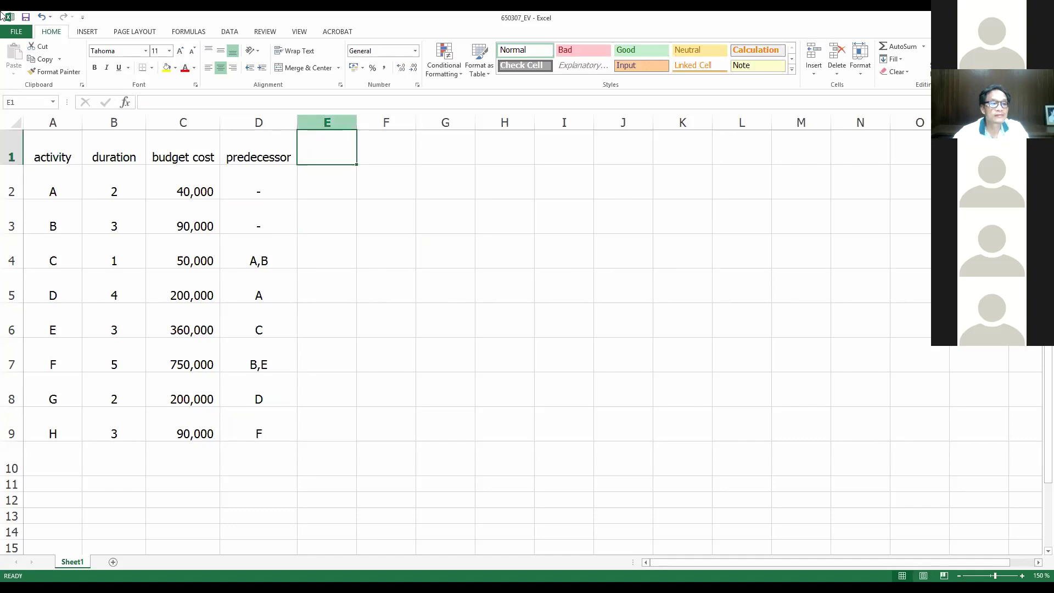
left_click(487, 351)
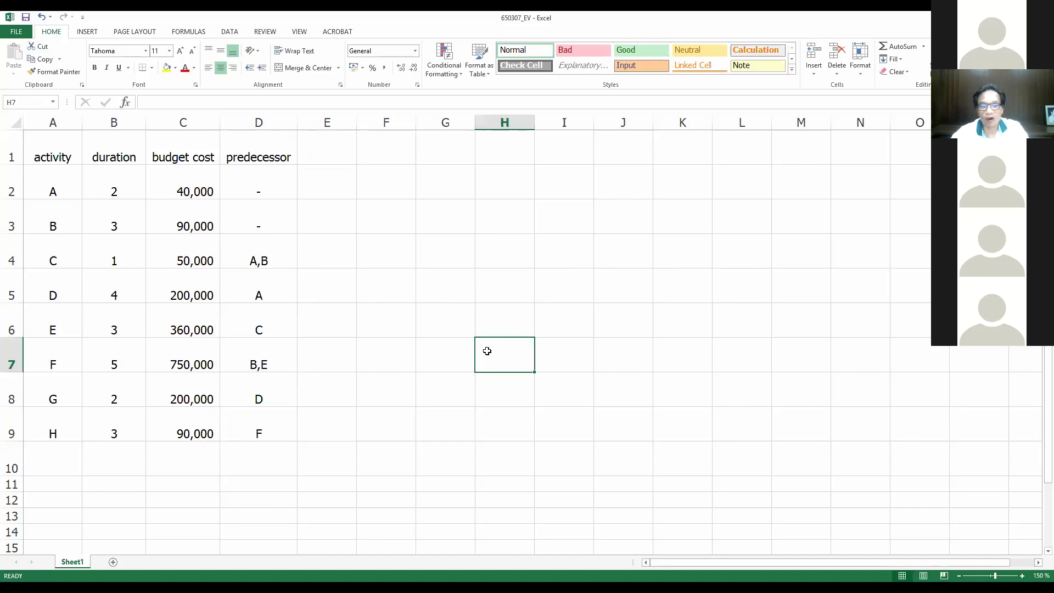
- Increase the font size of the activity table in A1:D9
mouse_move(51, 155)
left_mouse_down()
mouse_move(265, 302)
mouse_move(278, 423)
left_mouse_up()
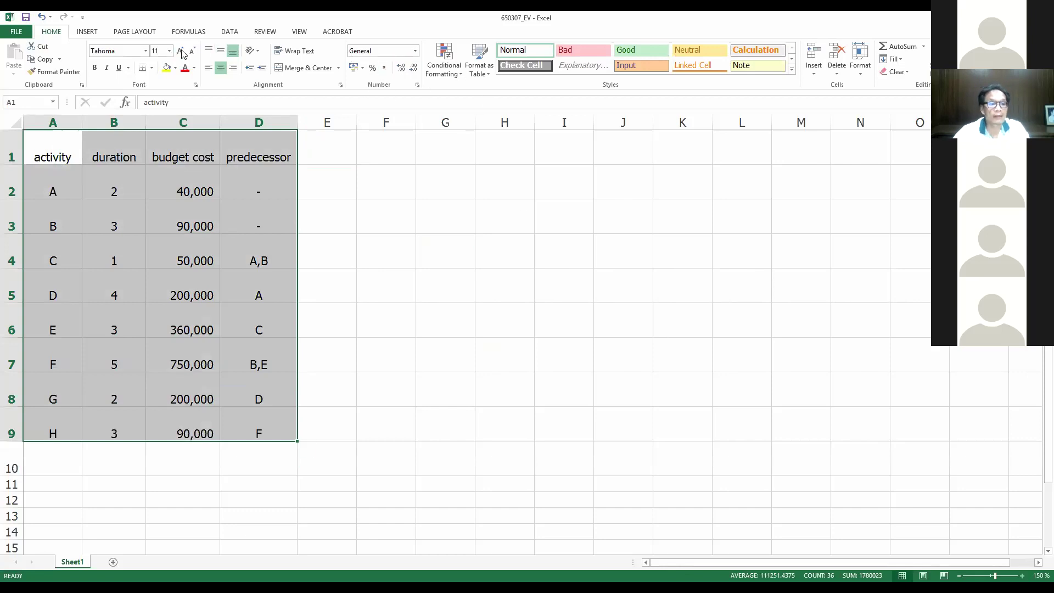
left_click(309, 147)
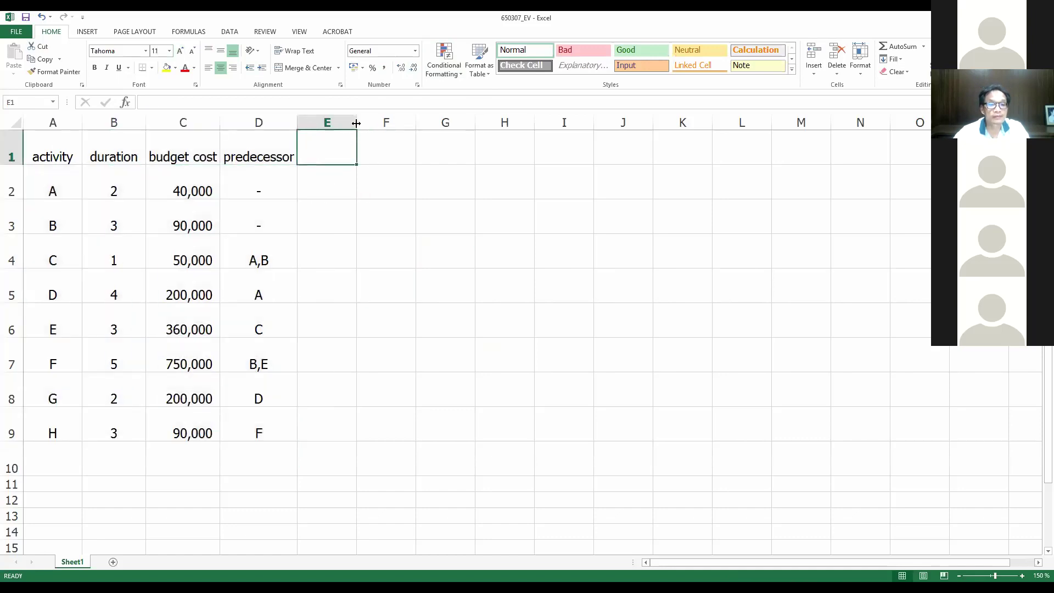
- Widen column E slightly and enter the lowercase header "start" in E1
left_click_drag(356, 123, 370, 122)
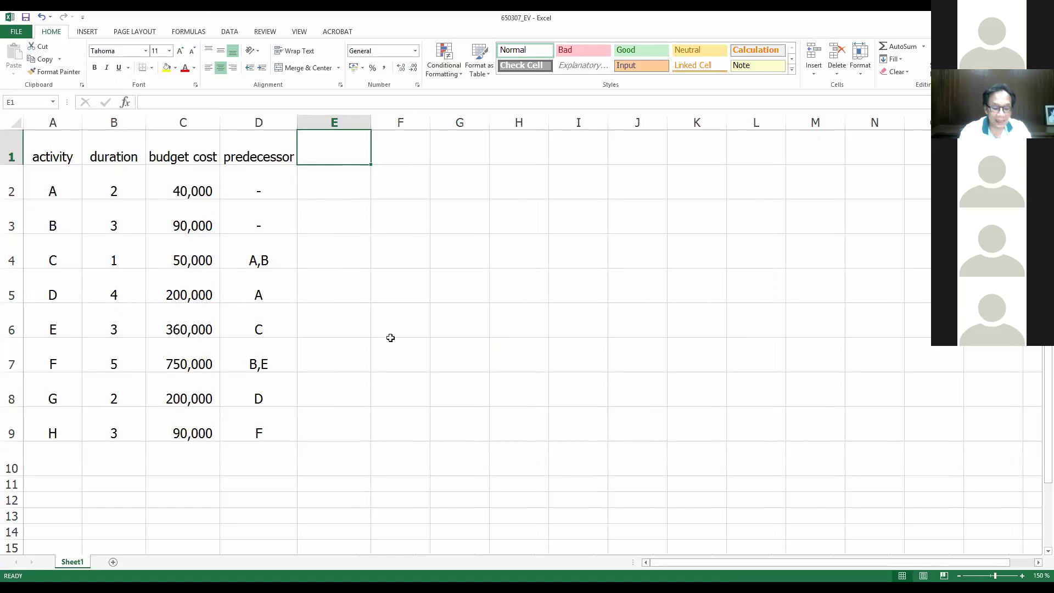
type("START")
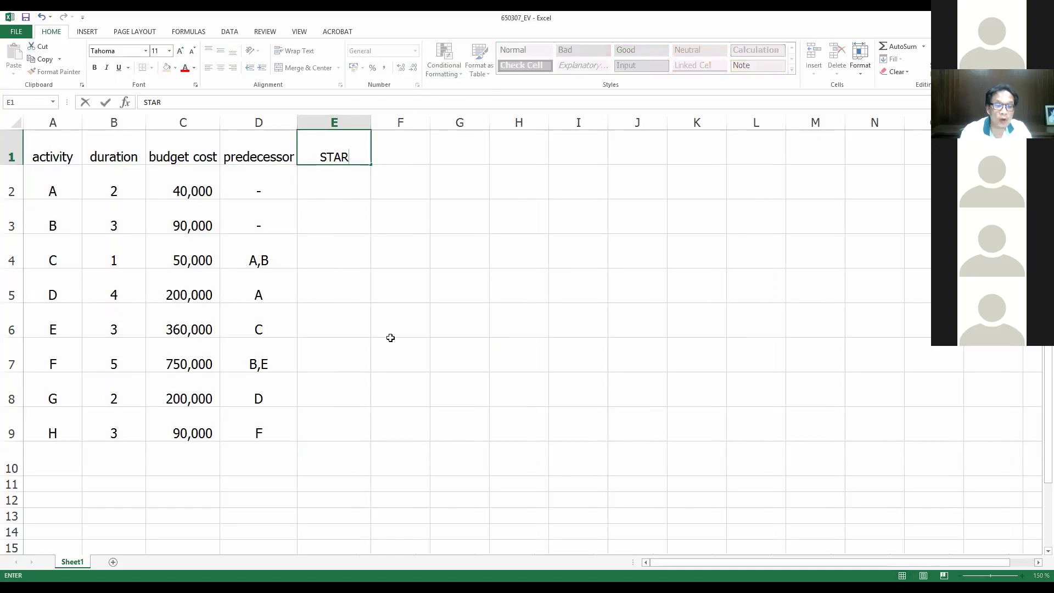
key("BackSpace")
key("BackSpace")
key("BackSpace")
key("BackSpace")
key("BackSpace")
type("start")
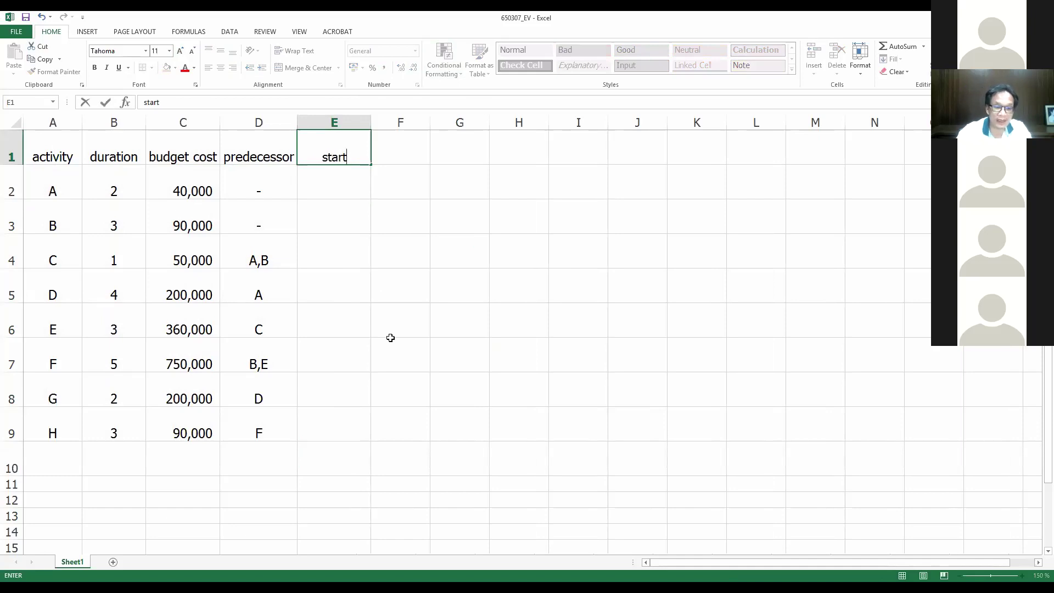
key("Return")
- Enter the lowercase header "finish" in F1
key("Up")
key("Right")
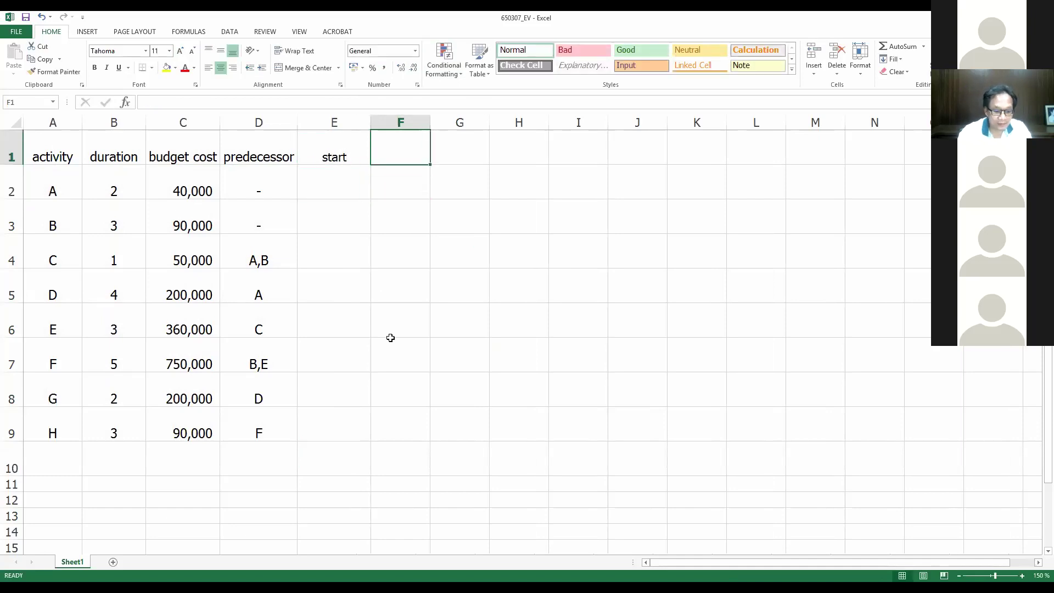
type("fi")
key("BackSpace")
key("BackSpace")
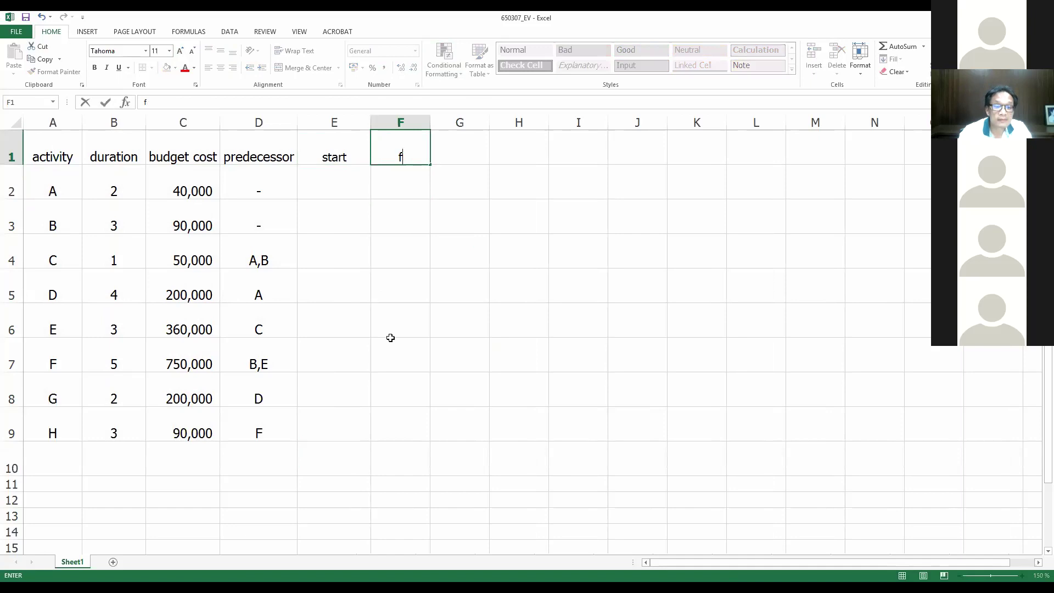
type("finish")
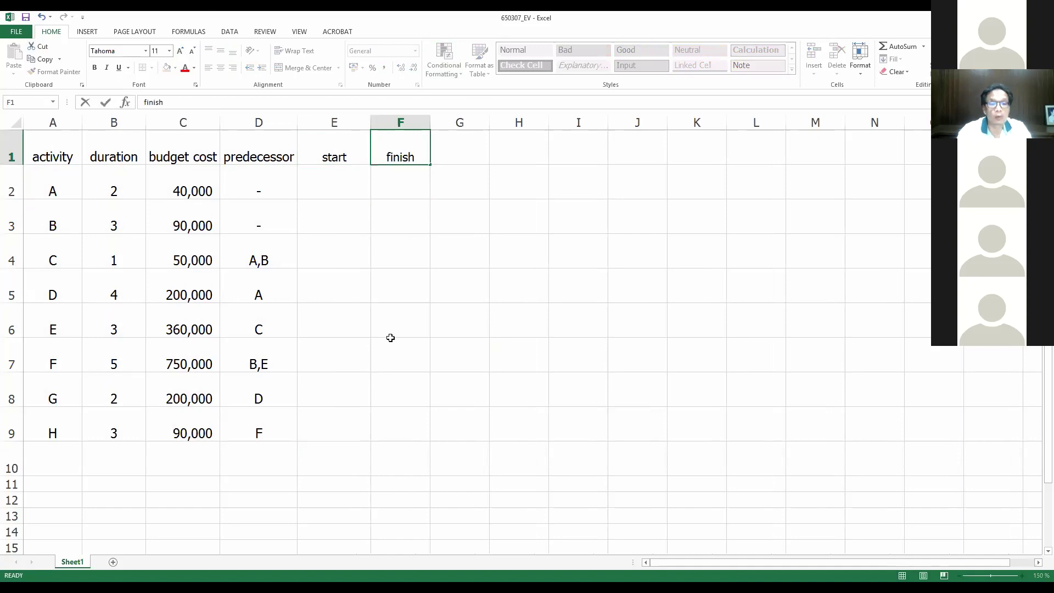
key("Return")
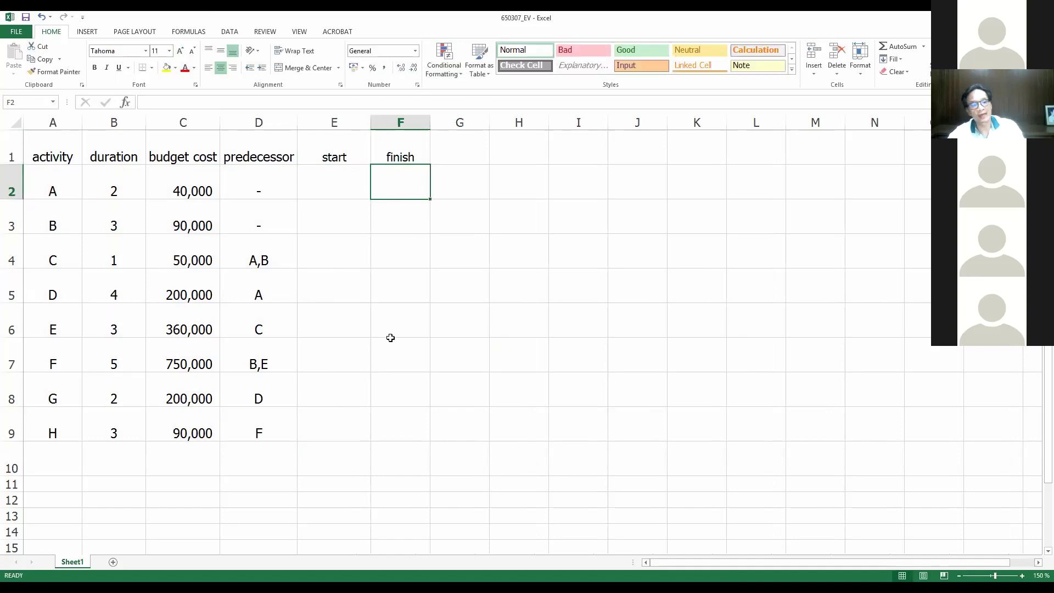
- Enter start 0 for activity A in E2 and calculate its finish in F2 with =E2+B2
key("Left")
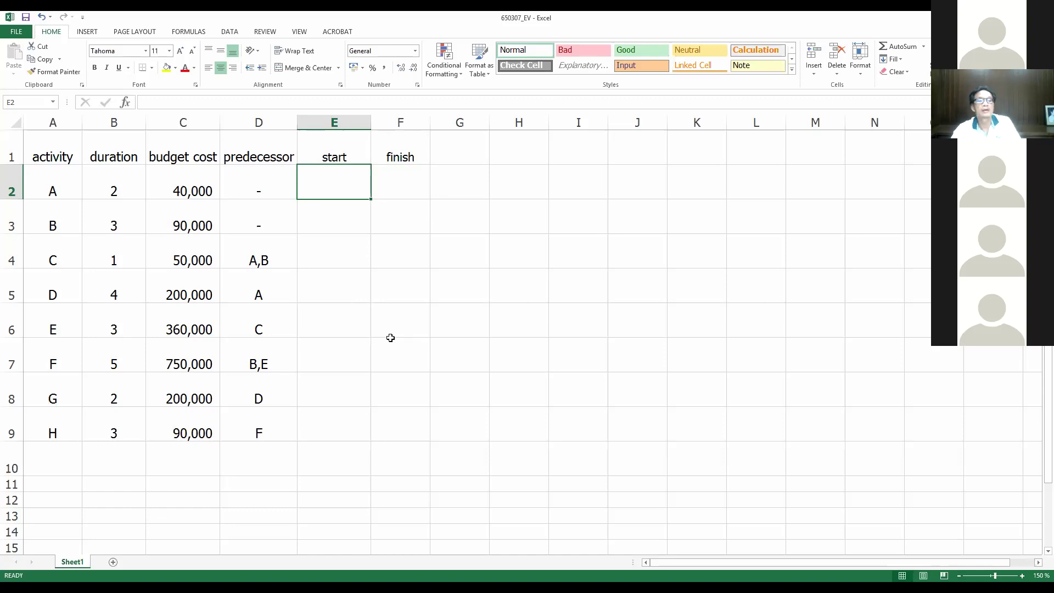
type("0")
key("Return")
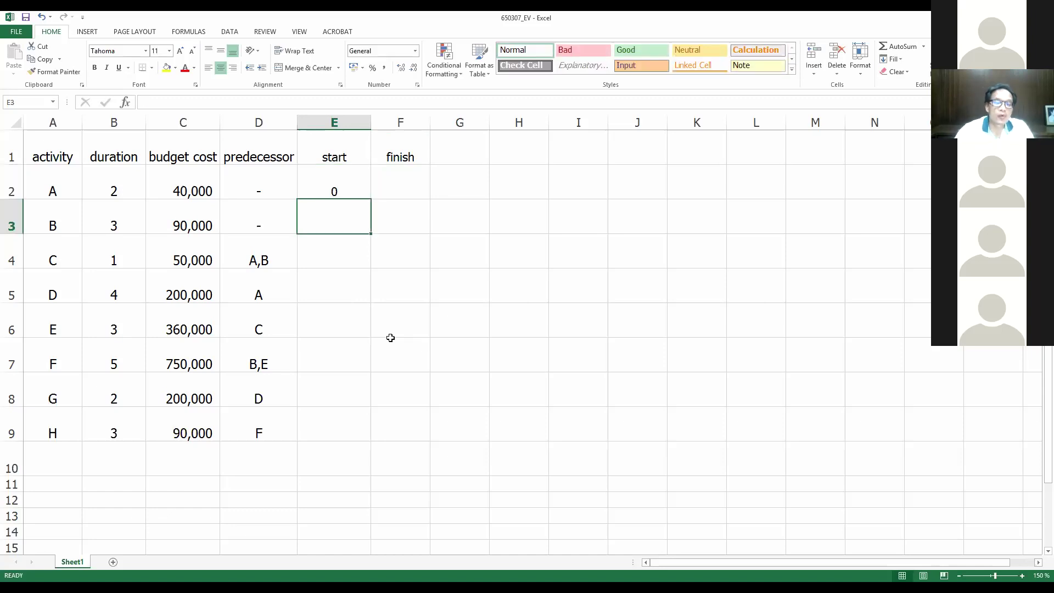
key("Up")
key("Right")
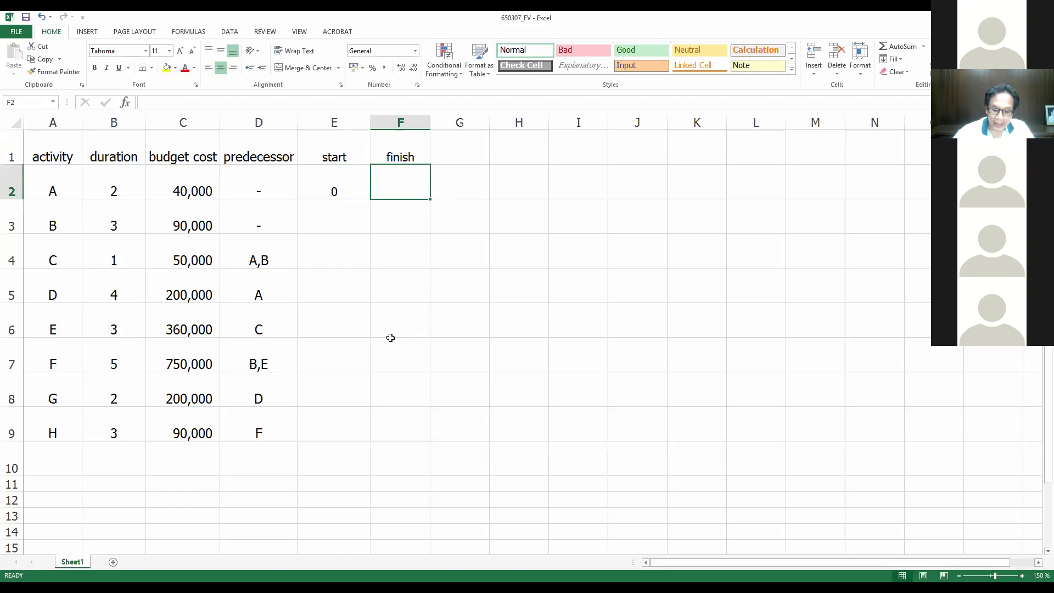
type("=")
left_click(339, 181)
type("+")
left_click(126, 182)
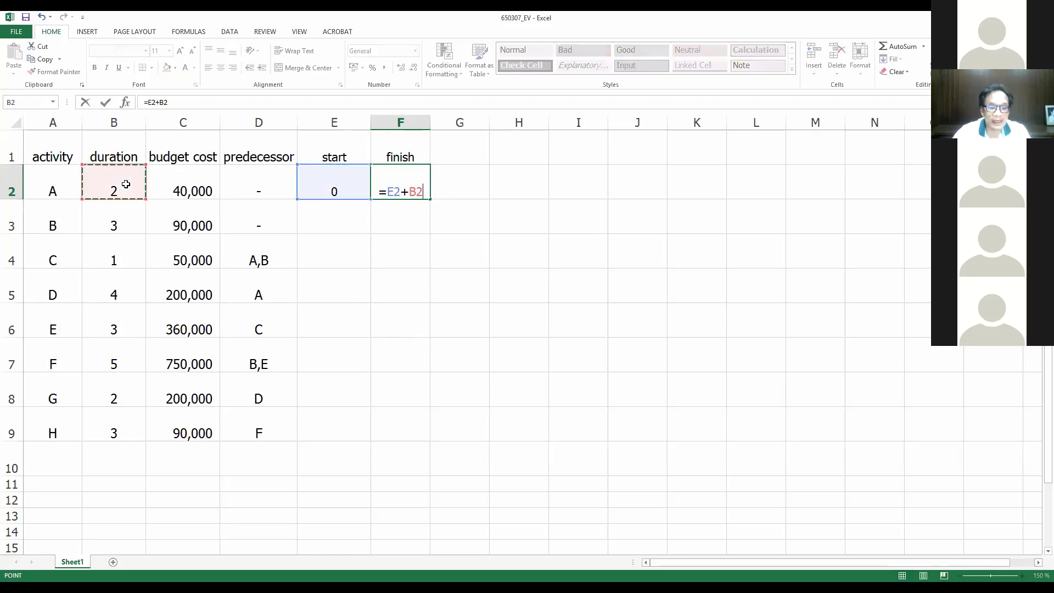
key("Return")
- Enter start 0 for activity B in E3 and calculate its finish in F3 with =E3+B3
left_click(332, 225)
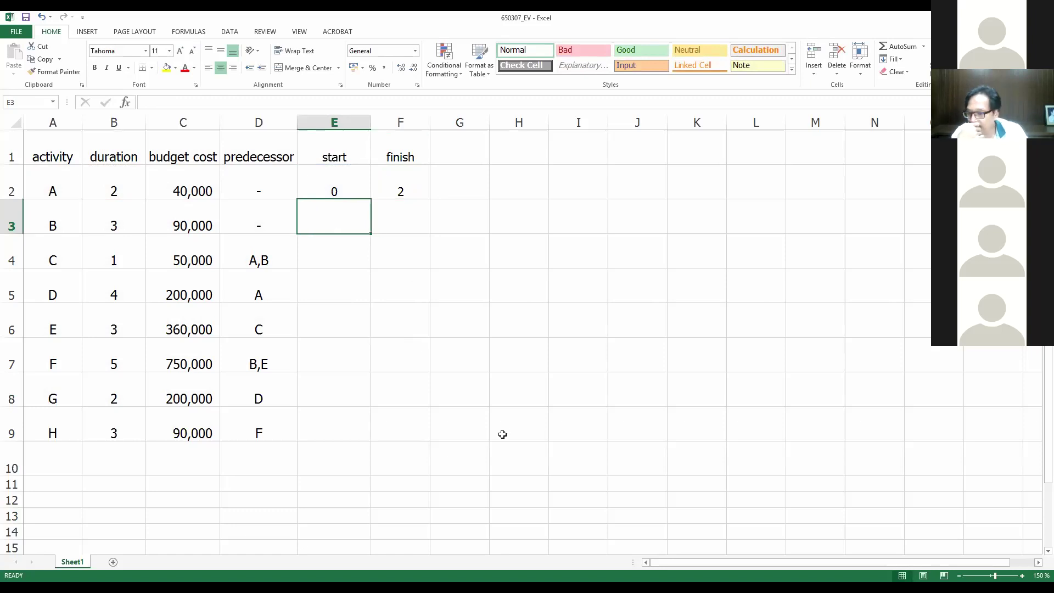
type("0")
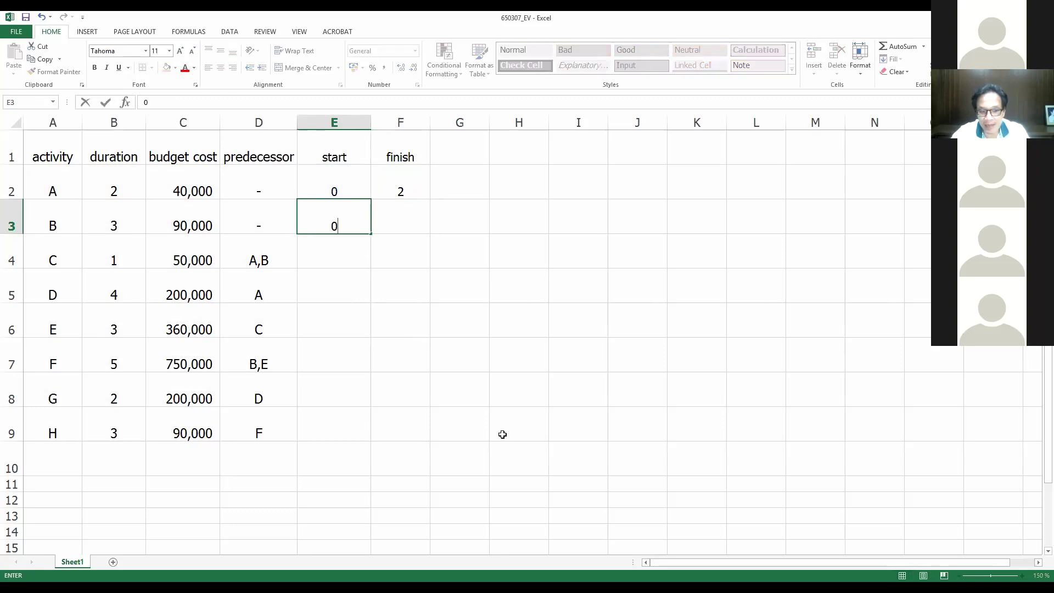
key("Return")
key("Right")
key("Up")
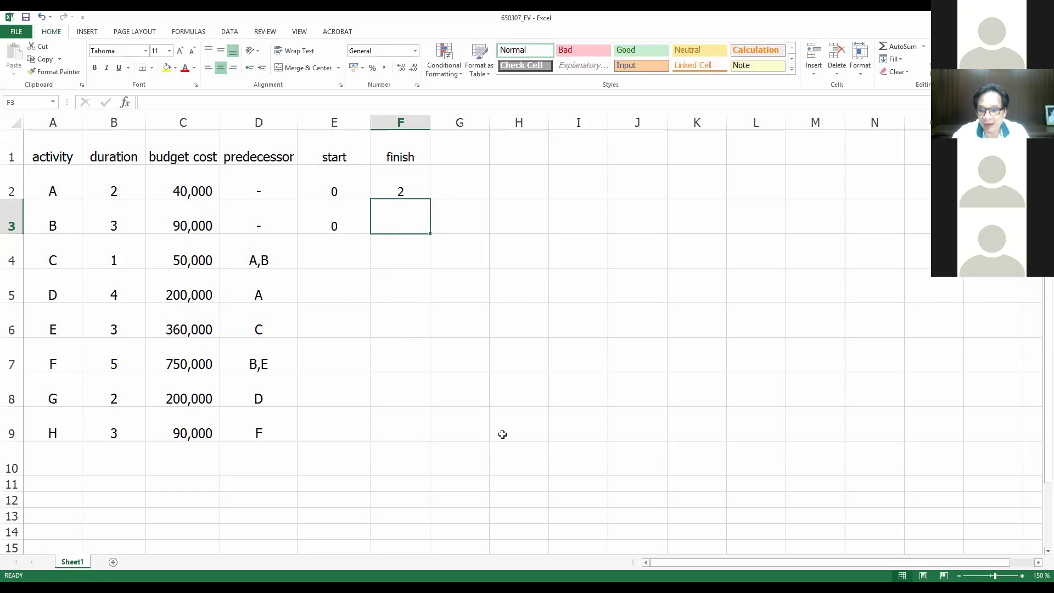
type("=")
left_click(332, 221)
type("+")
left_click(117, 215)
key("Return")
- Set activity C's start in E4 to activity B's finish with the formula =F3
left_click(346, 247)
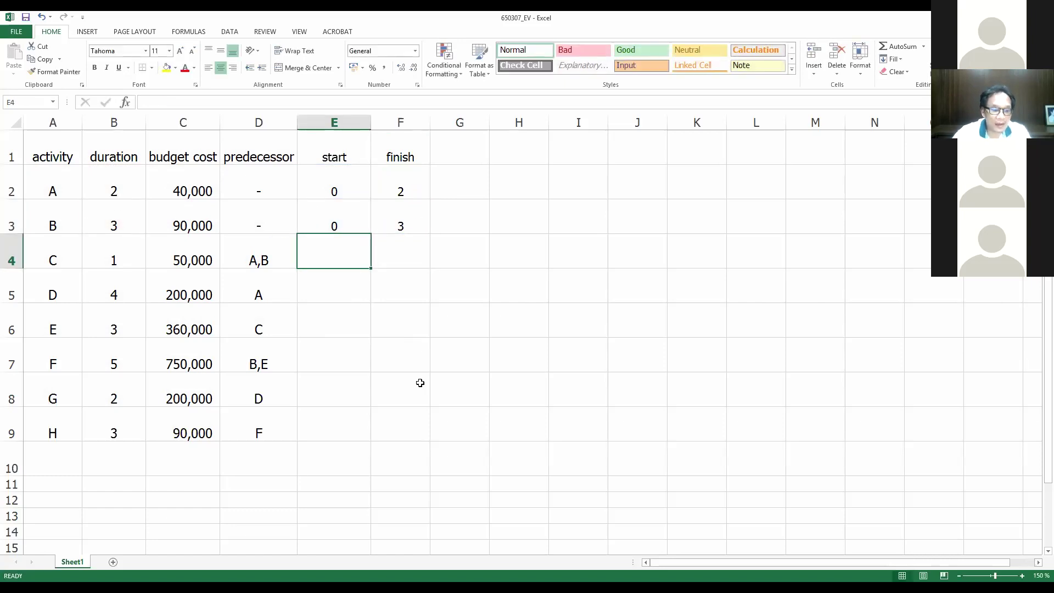
left_click(274, 257)
left_click(334, 330)
left_click(332, 262)
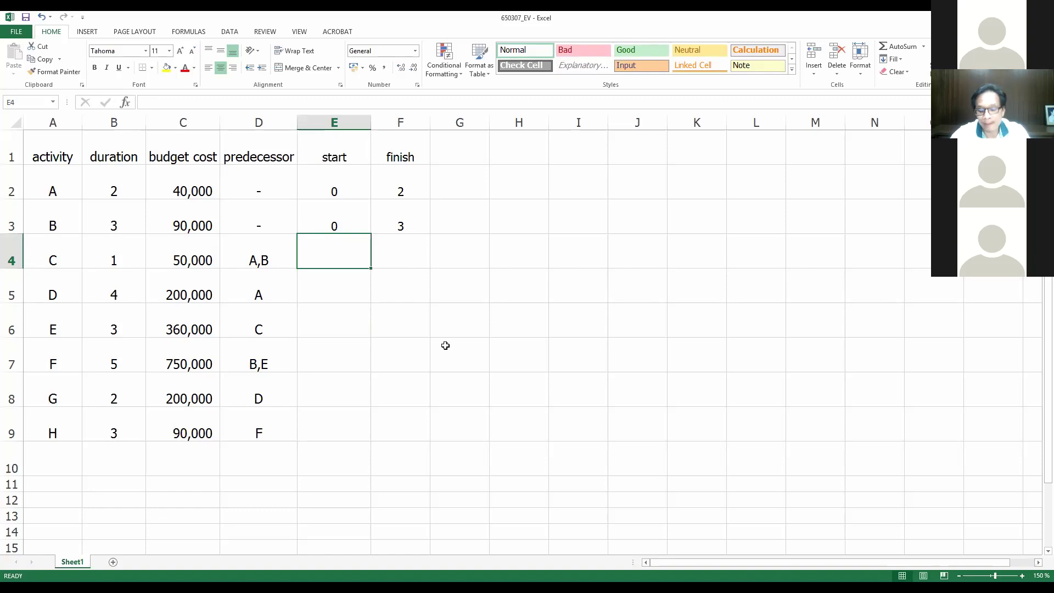
type("=")
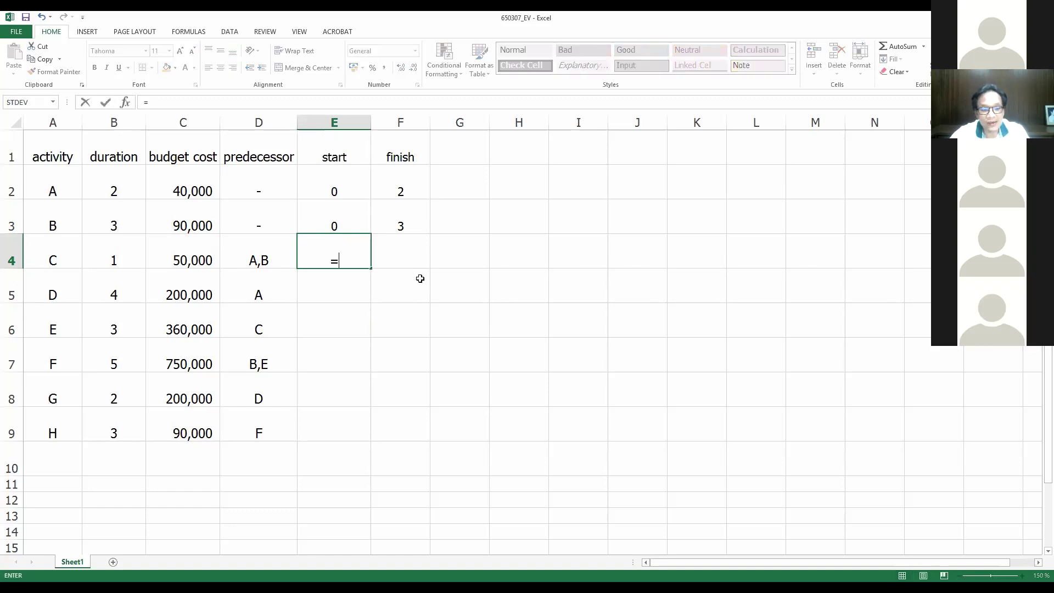
left_click(412, 221)
key("Return")
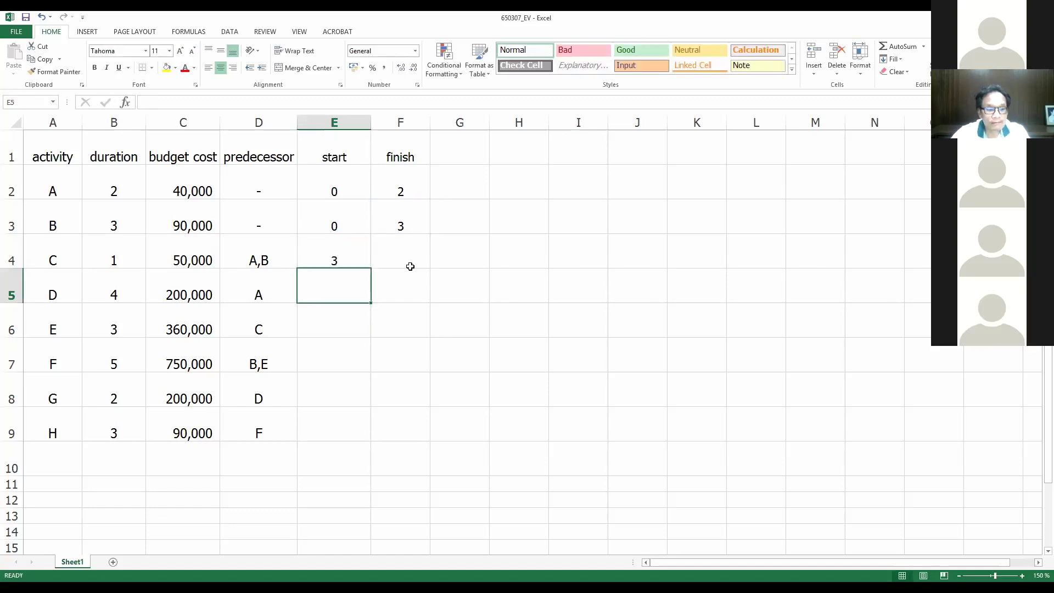
- Calculate activity C's finish in F4 with the formula =E4+B4
left_click(413, 256)
type("=")
left_click(341, 250)
type("+")
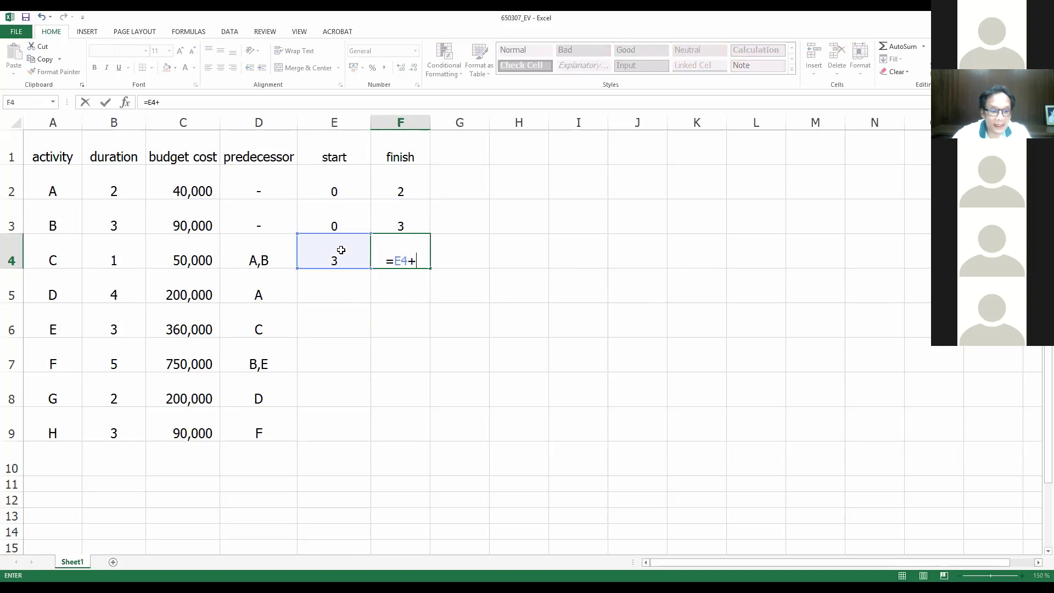
left_click(121, 258)
key("Return")
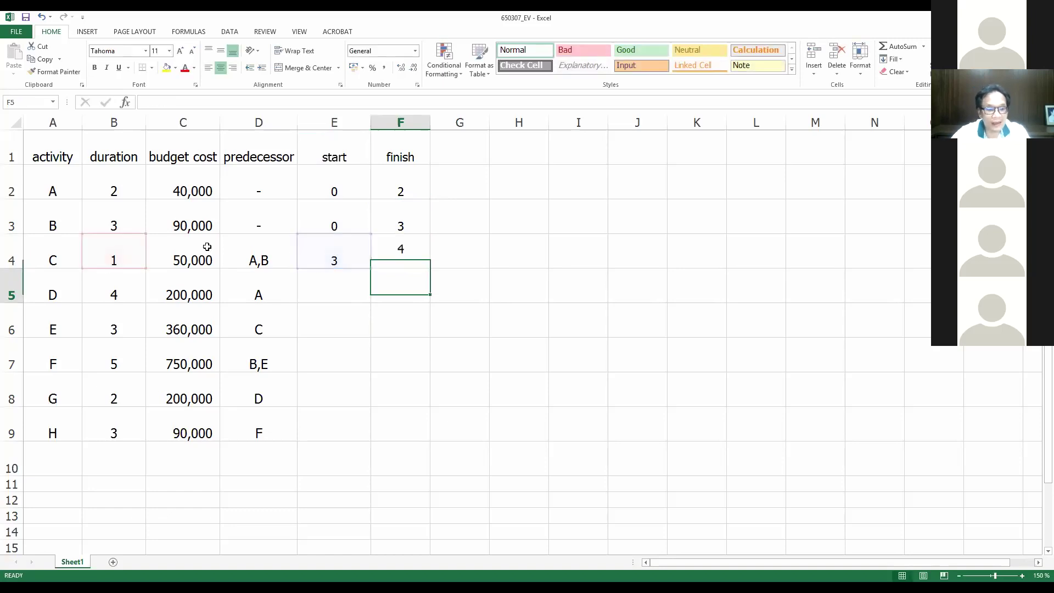
- Set activity D's start in E5 to activity A's finish with the formula =F2
left_click(343, 288)
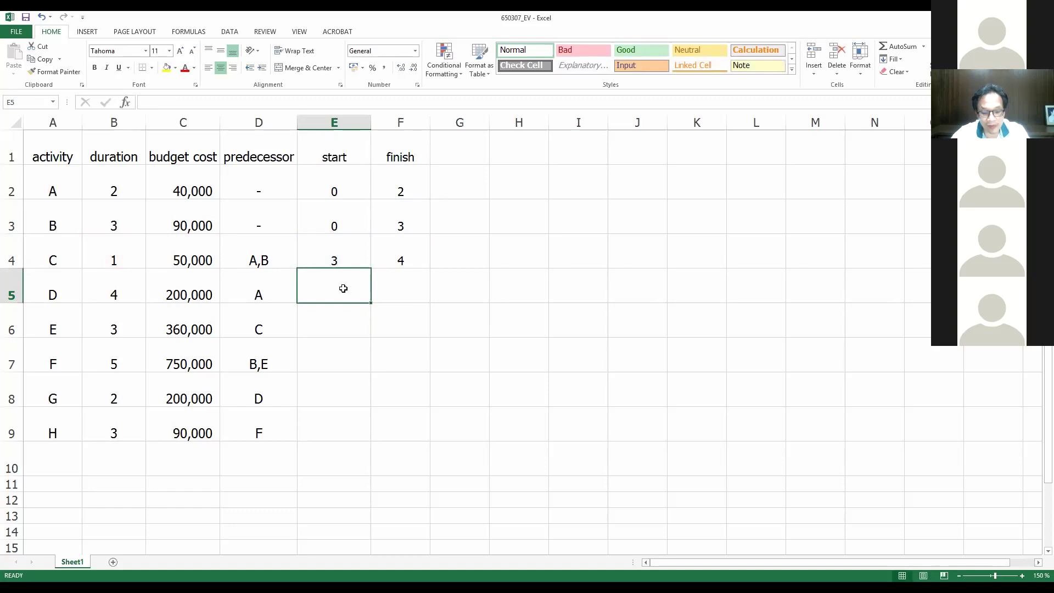
type("=")
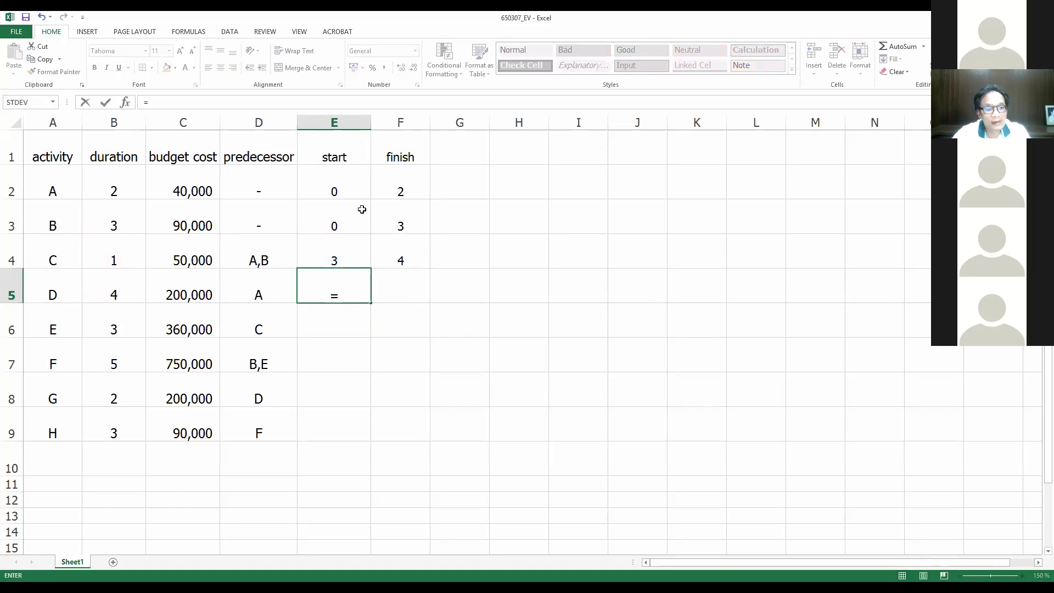
left_click(404, 187)
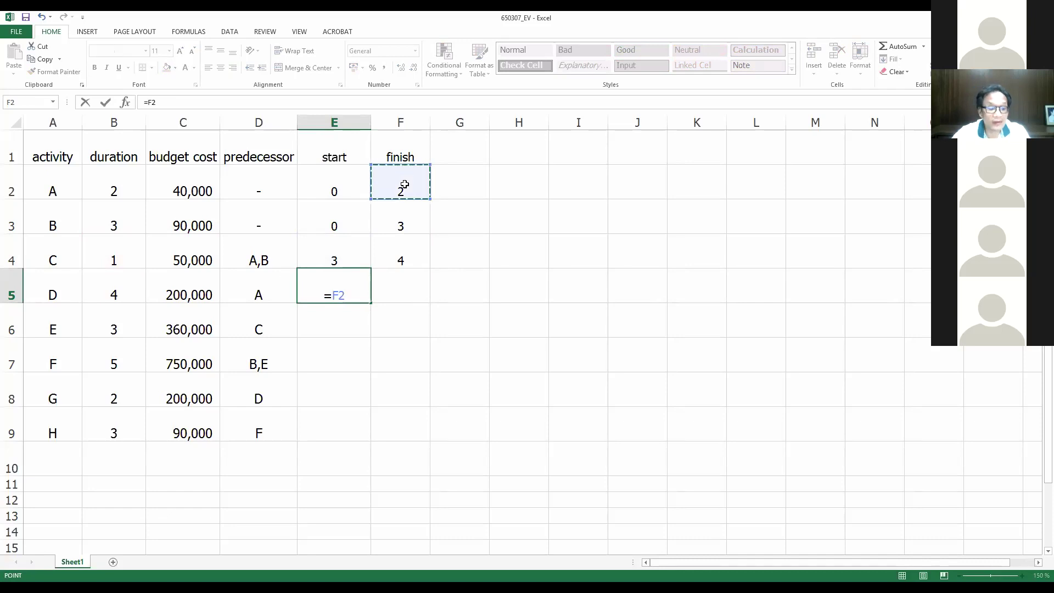
key("Return")
- Calculate activity D's finish in F5 with the formula =E5+B5
left_click(393, 290)
type("=")
left_click(332, 291)
type("+")
left_click(112, 290)
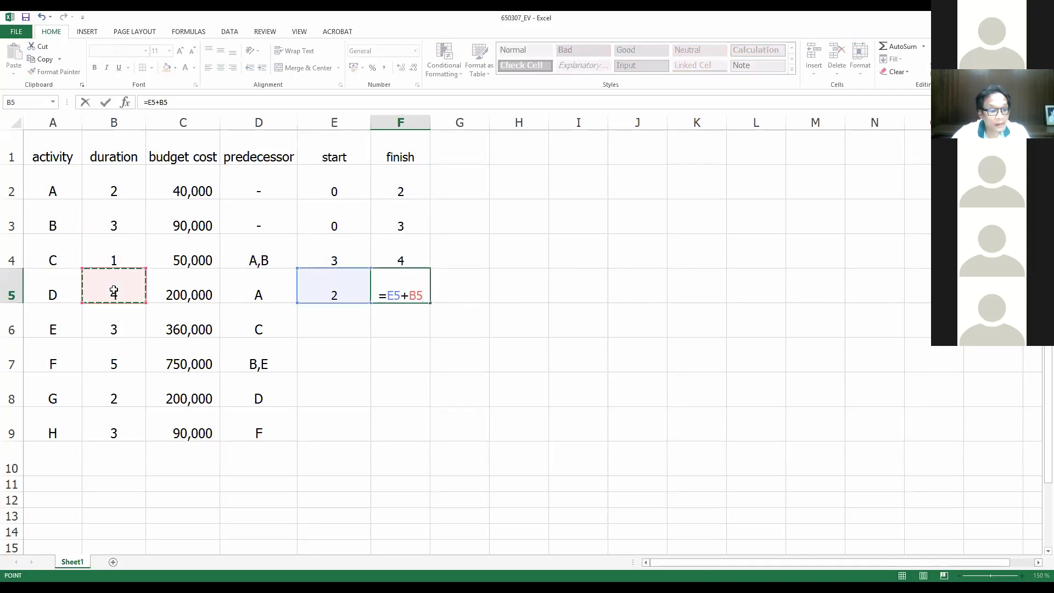
key("Return")
- Set activity E's start in E6 to activity C's finish with the formula =F4
left_click(332, 327)
type("=")
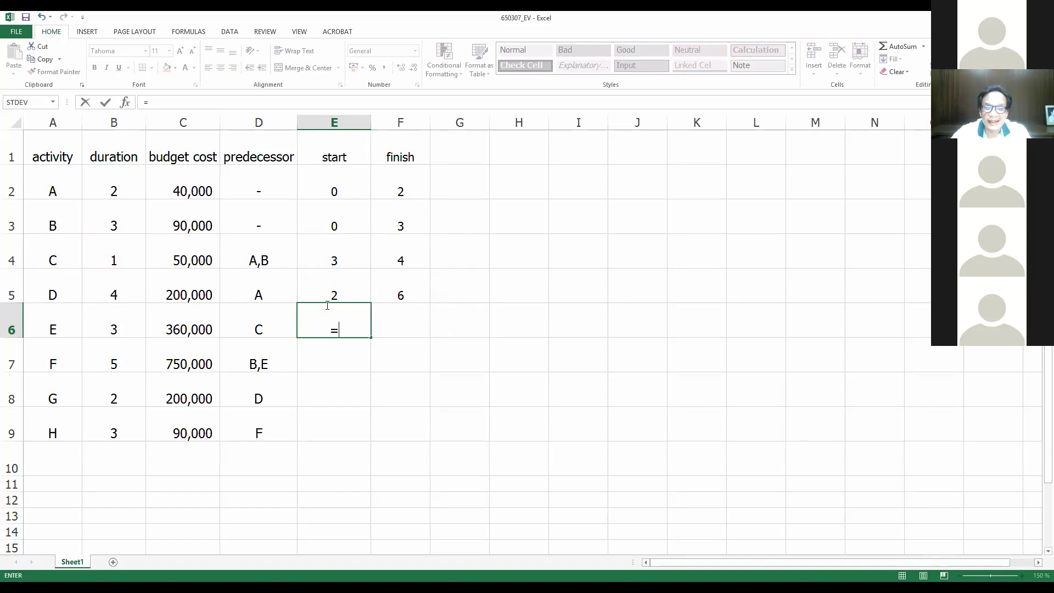
left_click(400, 248)
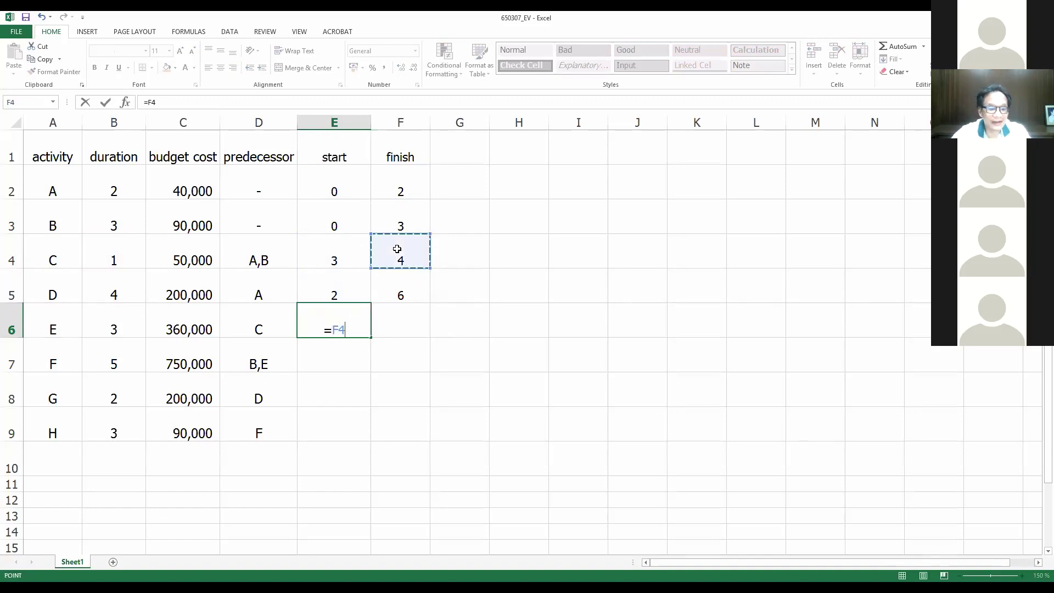
key("Return")
- Calculate activity E's finish in F6 by adding its duration and start with =B6+E6
left_click(402, 329)
type("=")
left_click(124, 327)
type("+")
left_click(341, 325)
key("Return")
- Set activity F's start in E7 to activity E's finish with the formula =F6
left_click(337, 349)
type("=")
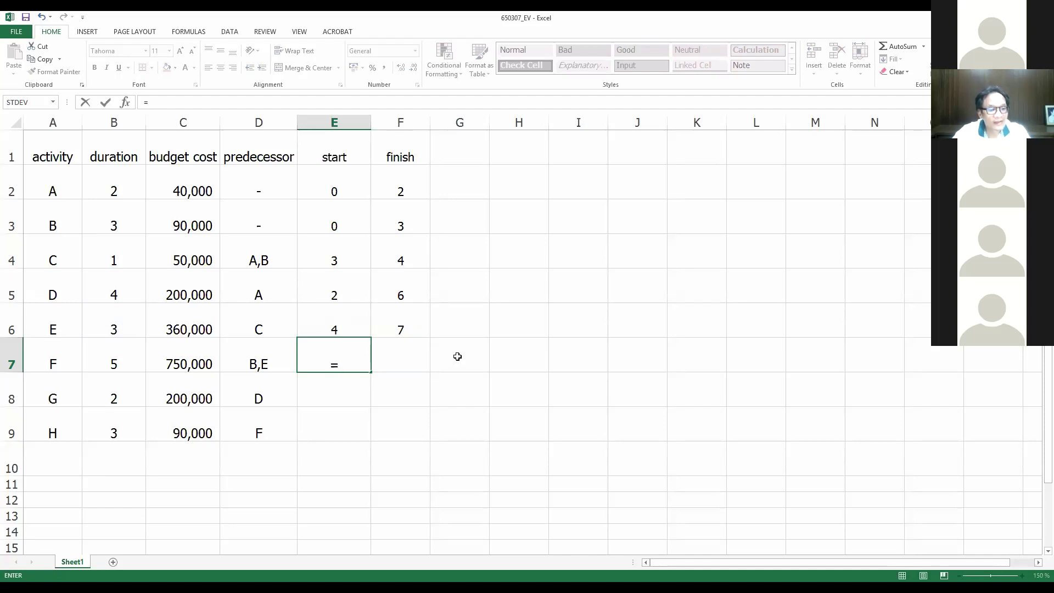
left_click(398, 325)
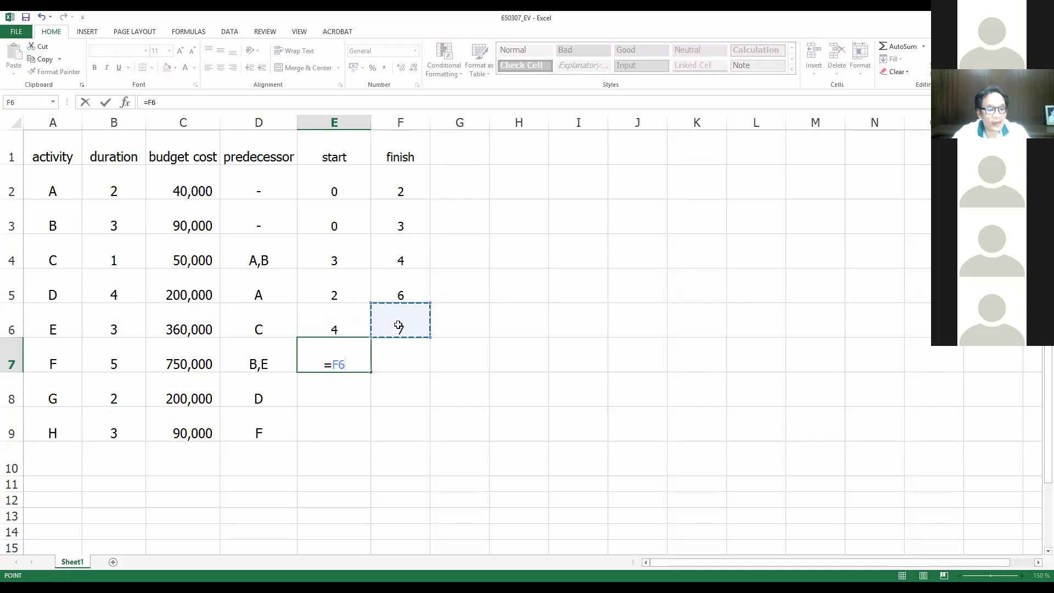
key("Return")
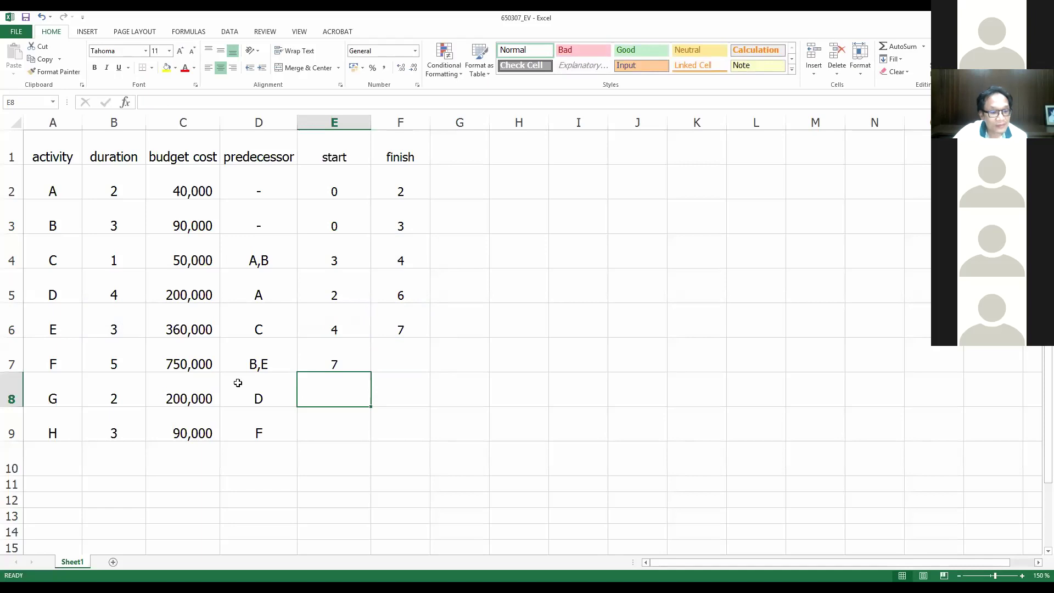
- Change activity F's predecessor in D7 to E only by removing B from the entry
left_click(269, 357)
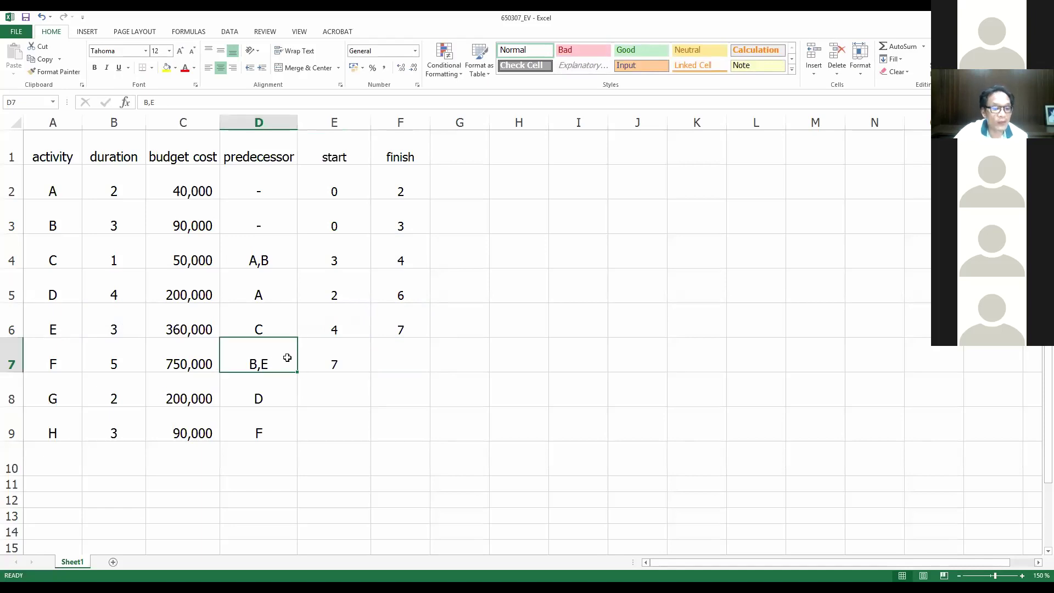
left_click(149, 102)
key("BackSpace")
key("BackSpace")
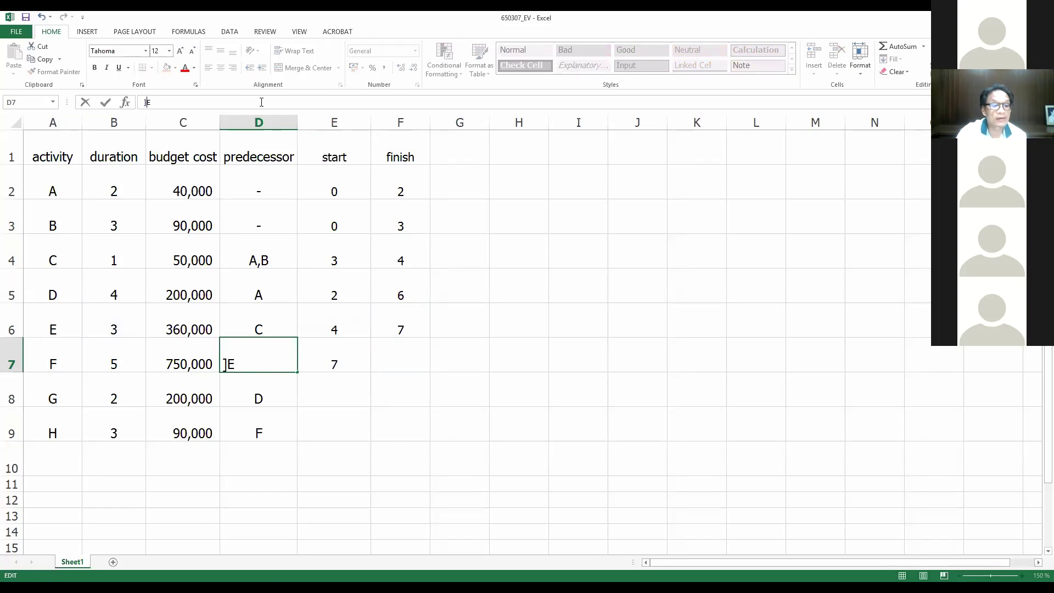
key("Return")
key("Up")
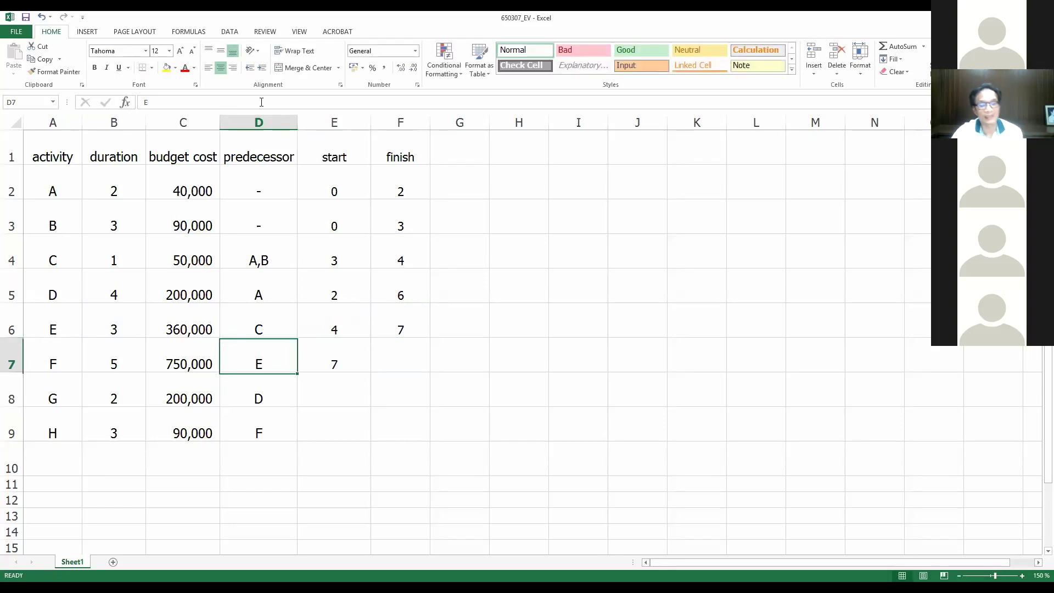
- Calculate activity F's finish in F7 from its start and duration with the formula =E7+B7
key("Right")
key("Right")
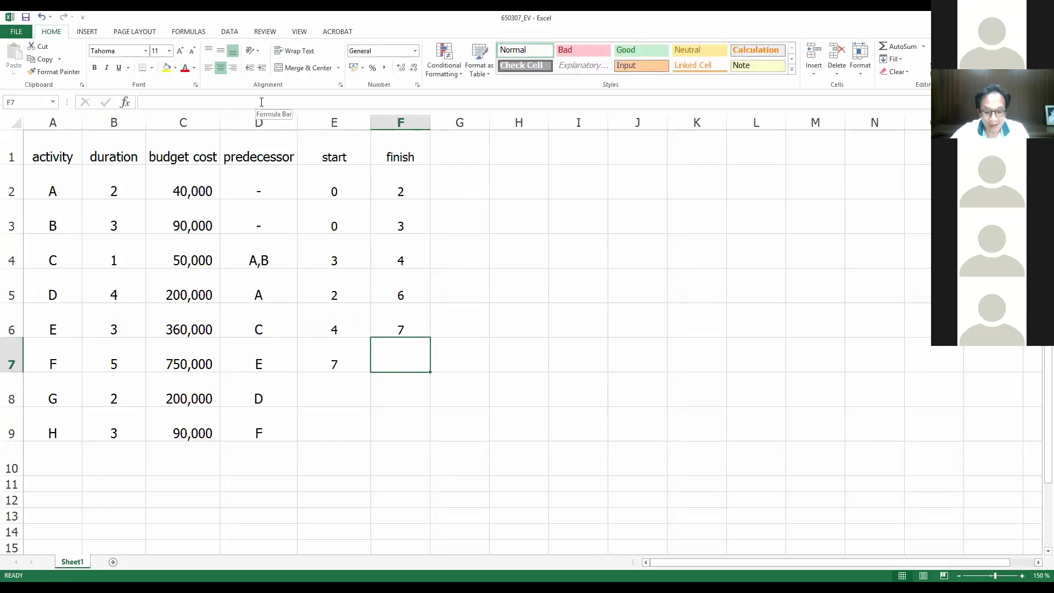
type("=")
left_click(344, 359)
type("+")
left_click(113, 361)
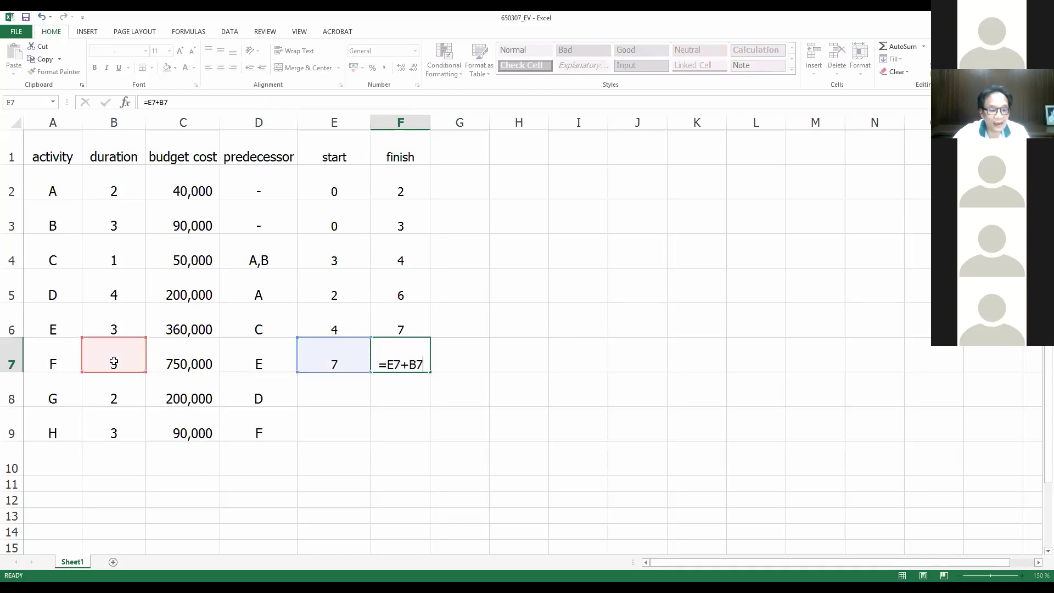
key("Return")
- Set activity G's start in E8 to activity D's finish with the formula =F5
left_click(326, 393)
type("=")
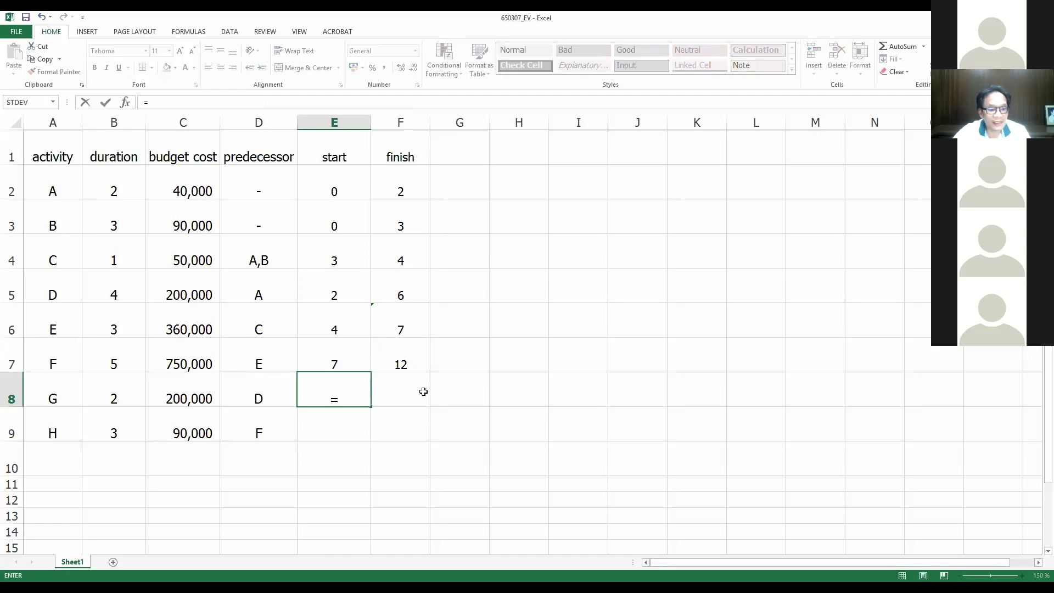
left_click(404, 290)
key("Return")
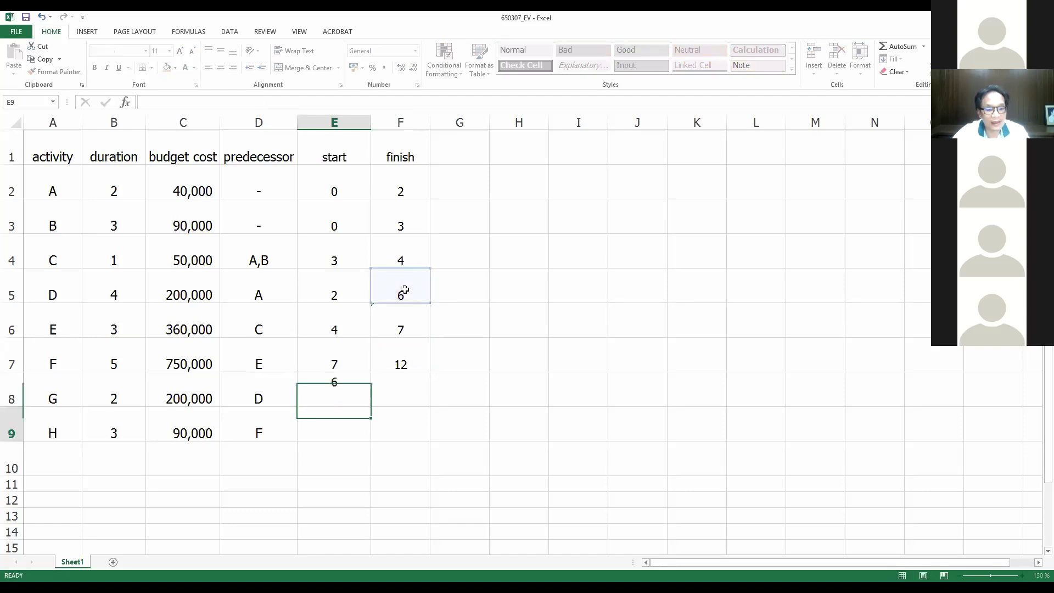
- Calculate activity G's finish in F8 from its start and duration with the formula =E8+B8
left_click(412, 390)
type("=")
left_click(309, 388)
type("+")
left_click(121, 397)
key("Return")
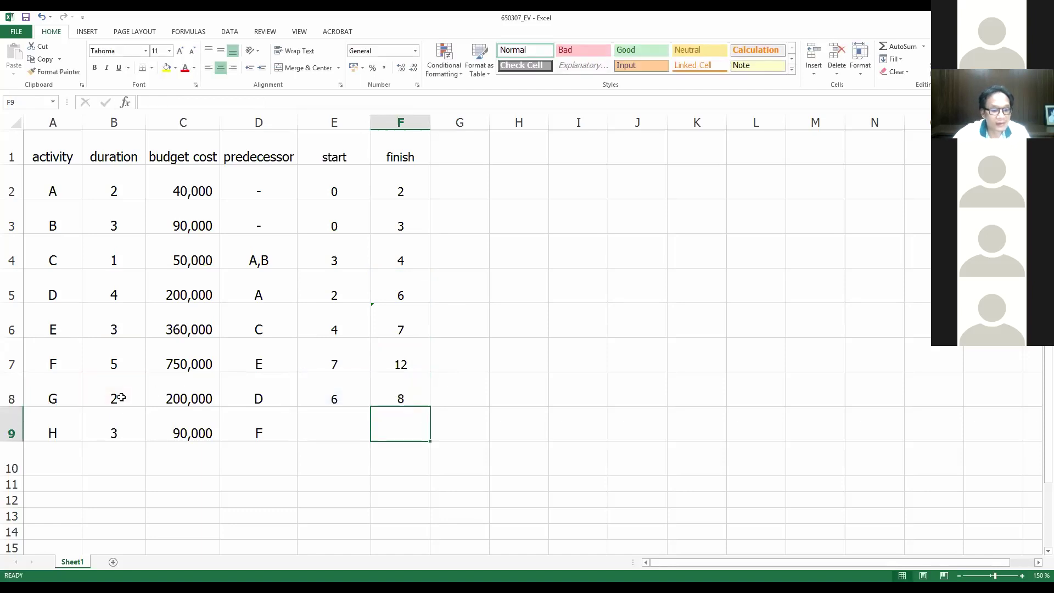
- Set activity H's start in E9 to activity F's finish with the formula =F7
left_click(342, 419)
type("=")
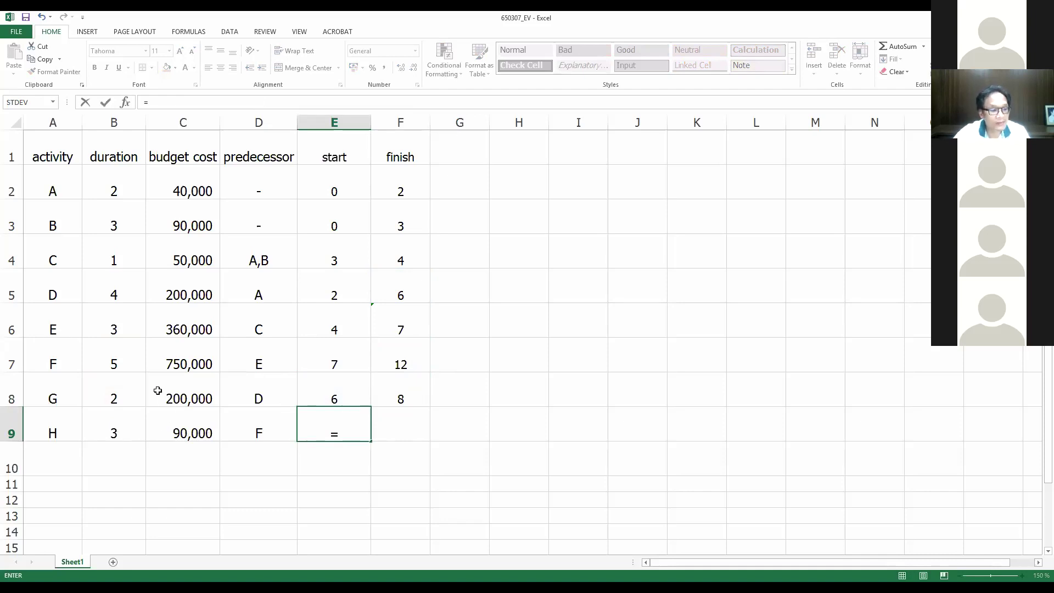
left_click(415, 357)
key("Return")
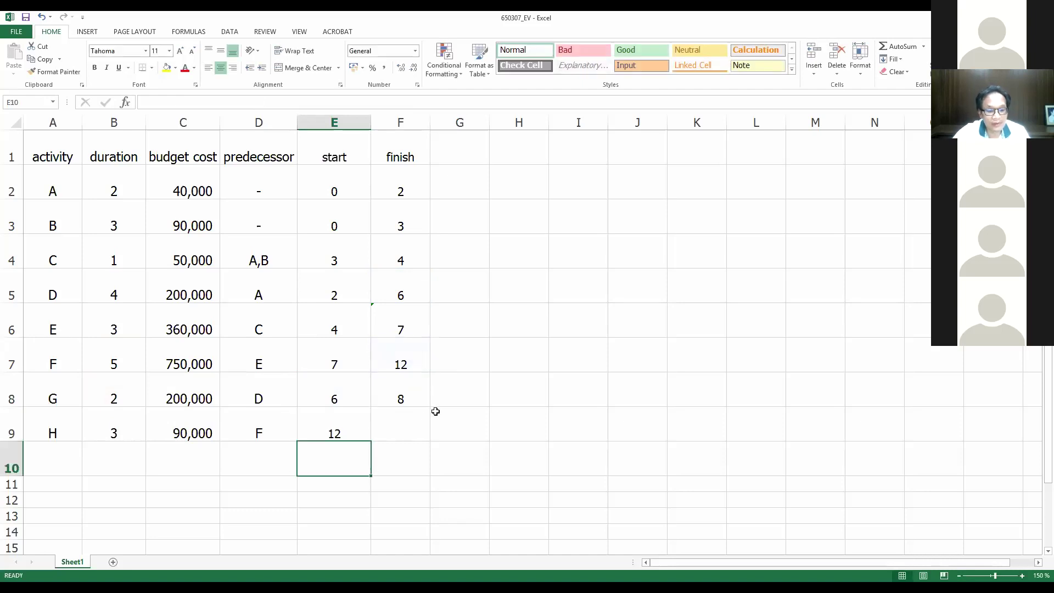
- Calculate activity H's finish in F9 from its start and duration with the formula =E9+B9
left_click(422, 422)
type("=")
left_click(349, 425)
type("+")
left_click(85, 433)
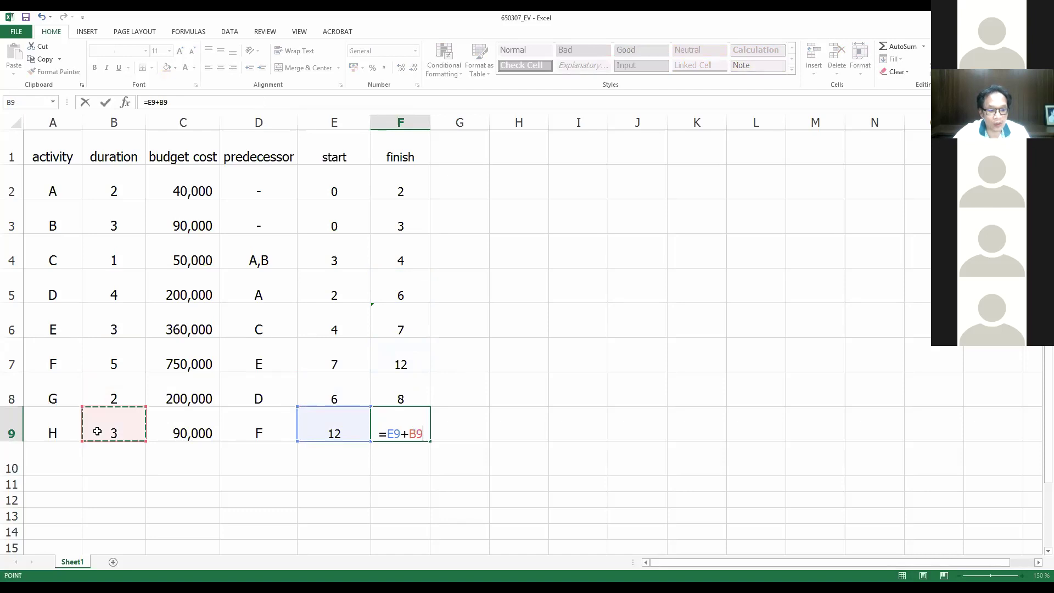
key("Return")
left_click(516, 456)
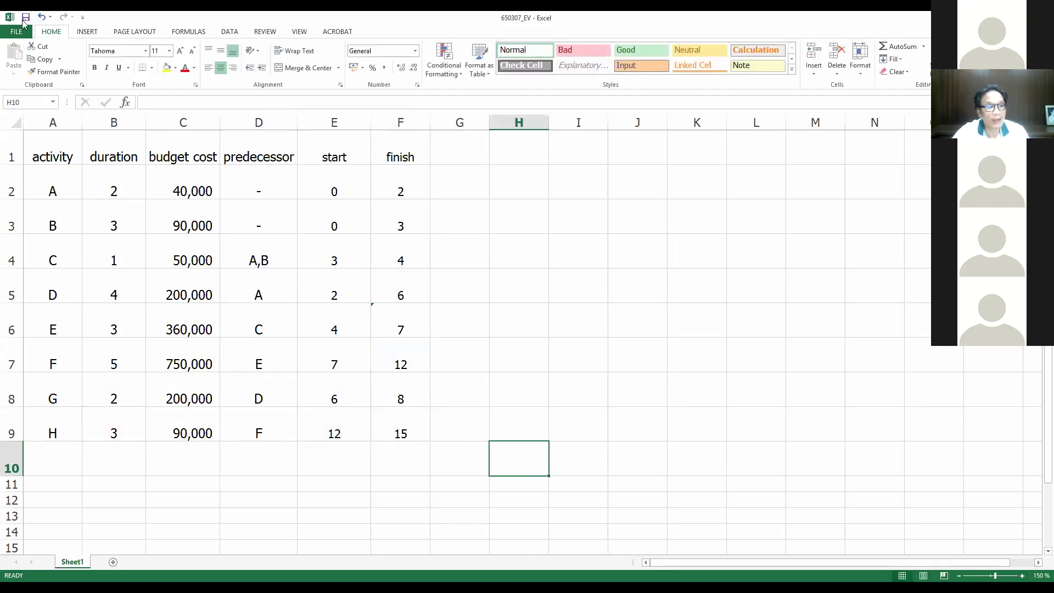
- Insert a blank row above the table's header row and increase its height to match the header row
left_click(11, 156)
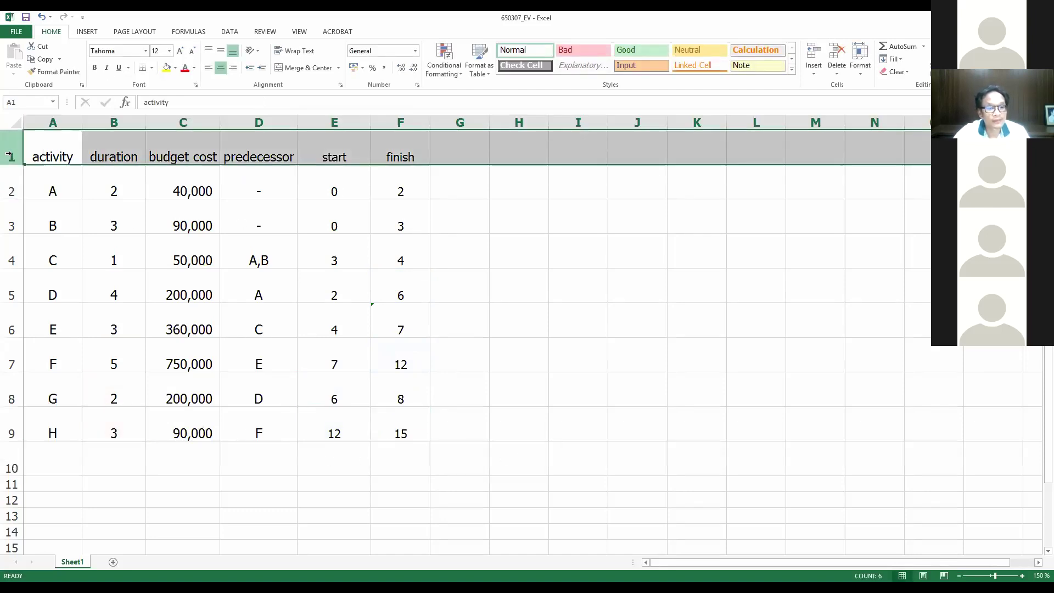
right_click(12, 156)
left_click(66, 233)
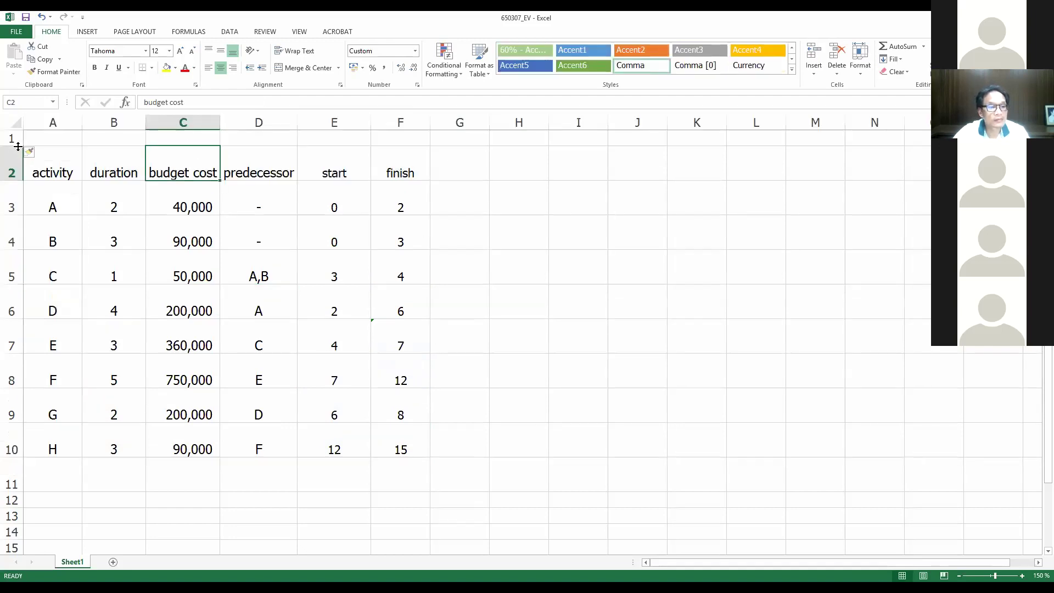
left_click_drag(18, 147, 18, 165)
- Enter the heading แผนงาน in C1 above the schedule table
left_click(157, 149)
type("czo")
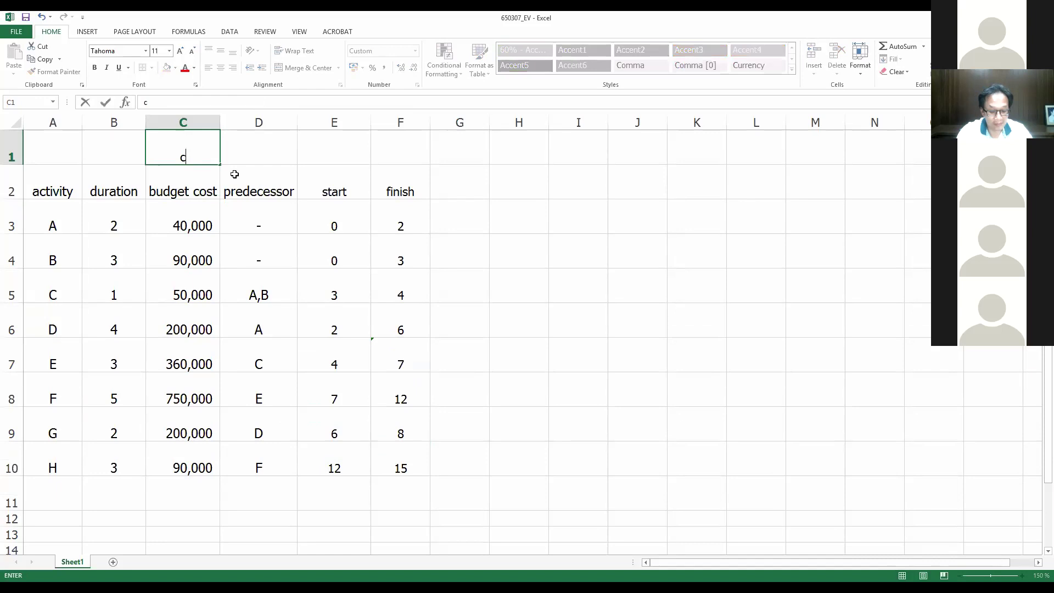
key("BackSpace")
key("BackSpace")
key("BackSpace")
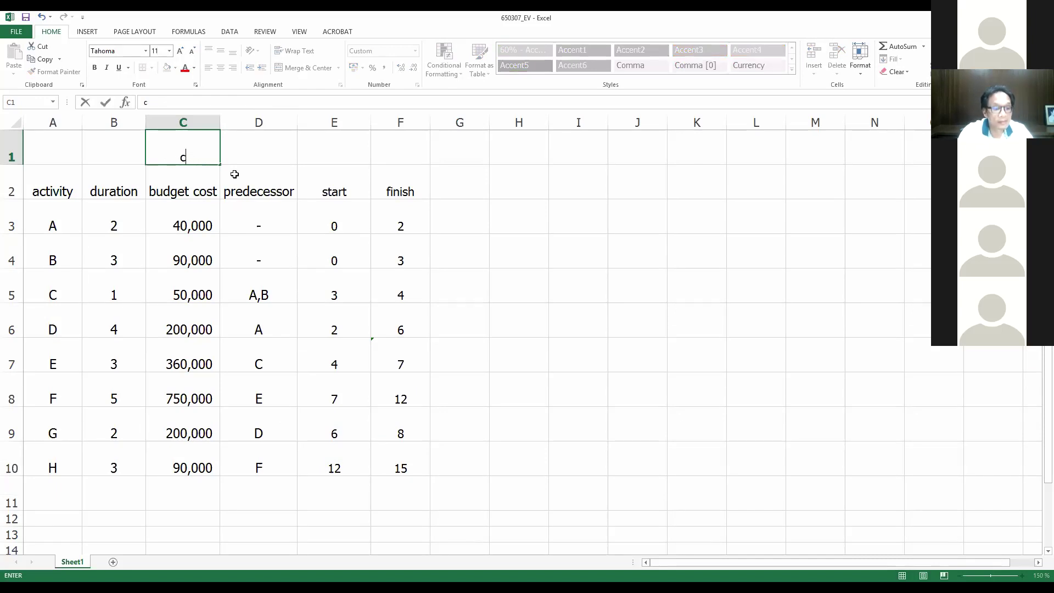
type("แผนงาน")
key("Return")
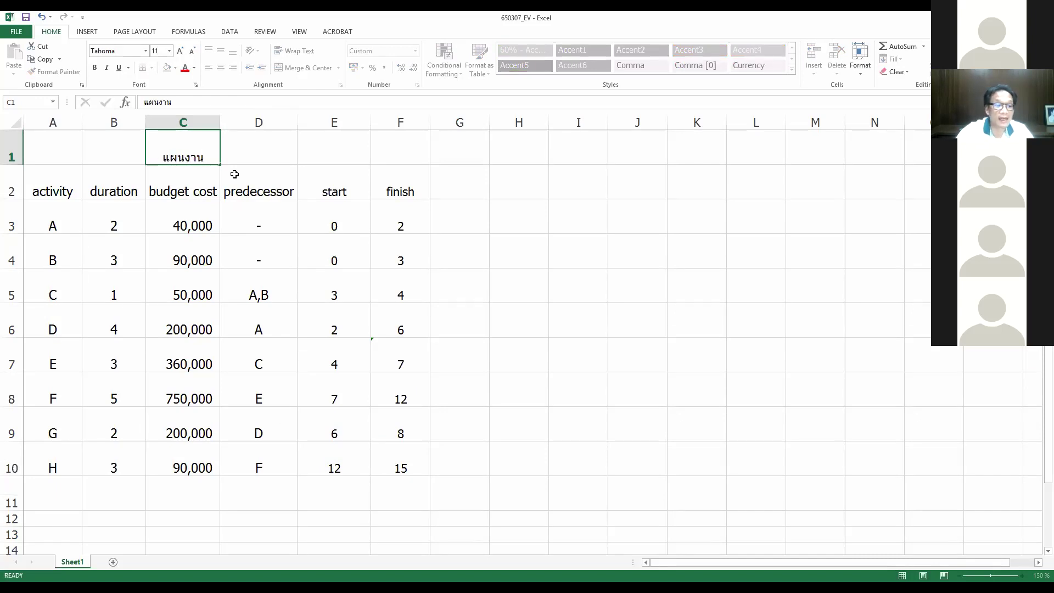
- Merge and center the แผนงาน heading across B1:F1
left_click_drag(125, 158, 368, 156)
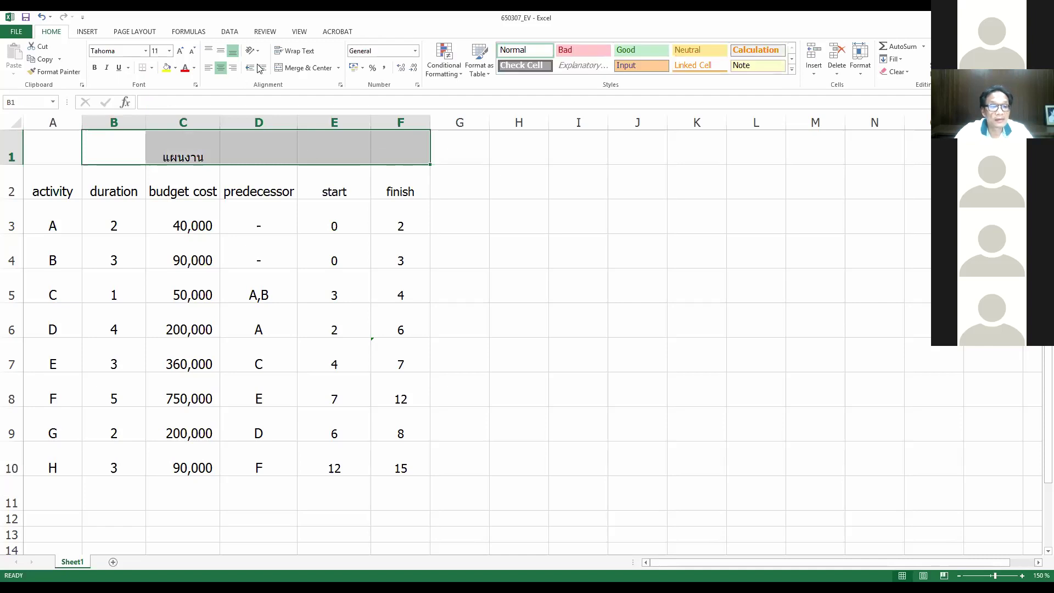
left_click(303, 67)
left_click(461, 250)
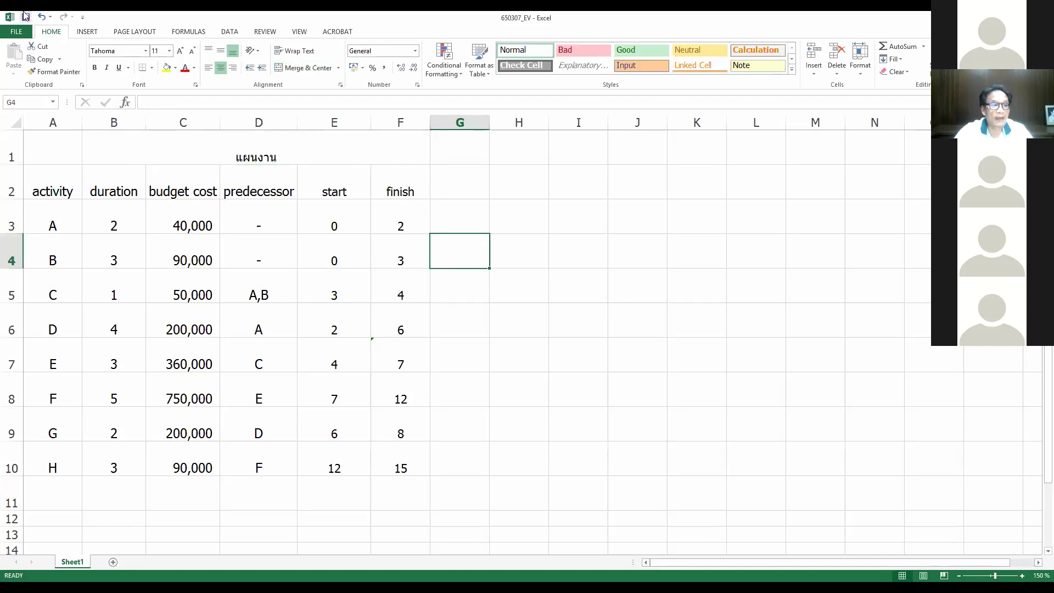
- Insert another blank row at the top of the sheet, above the แผนงาน heading
left_click(8, 153)
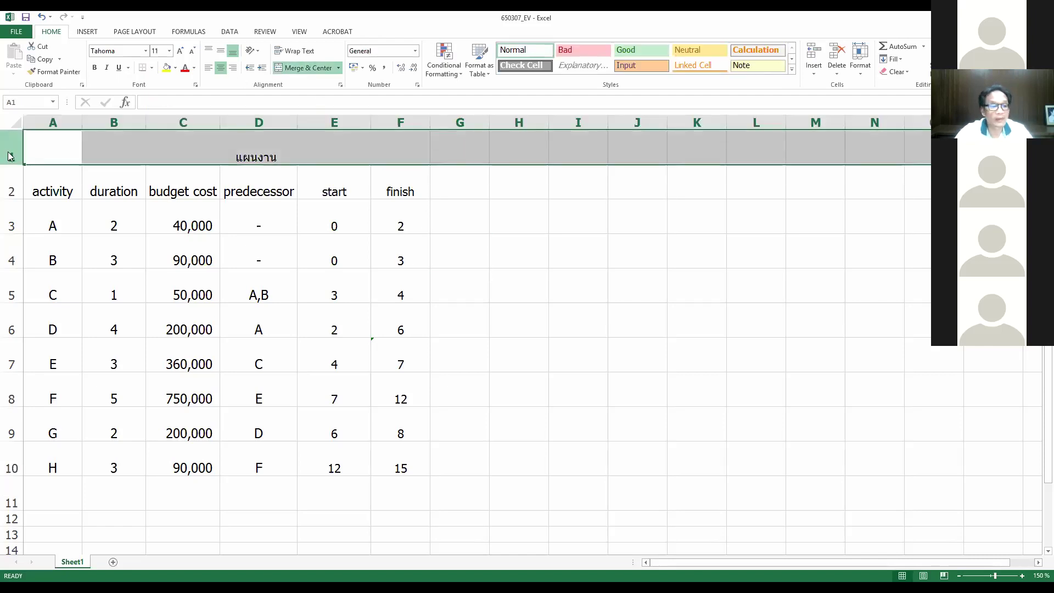
right_click(8, 155)
left_click(64, 234)
left_click(462, 171)
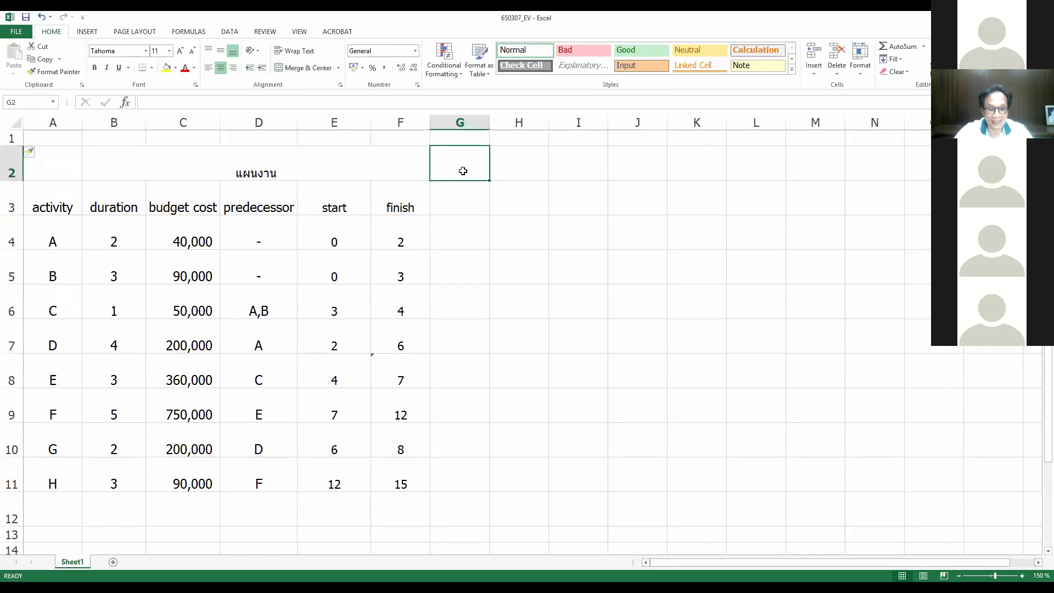
- Add the column header actual cost in G3, beside the finish header
left_click(470, 199)
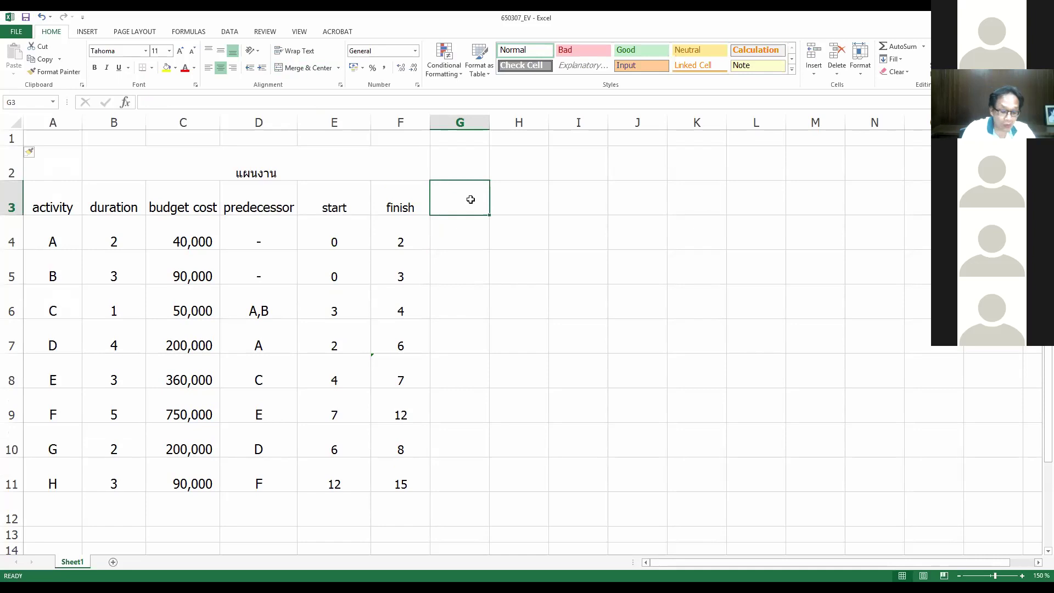
type("actual cost")
key("Return")
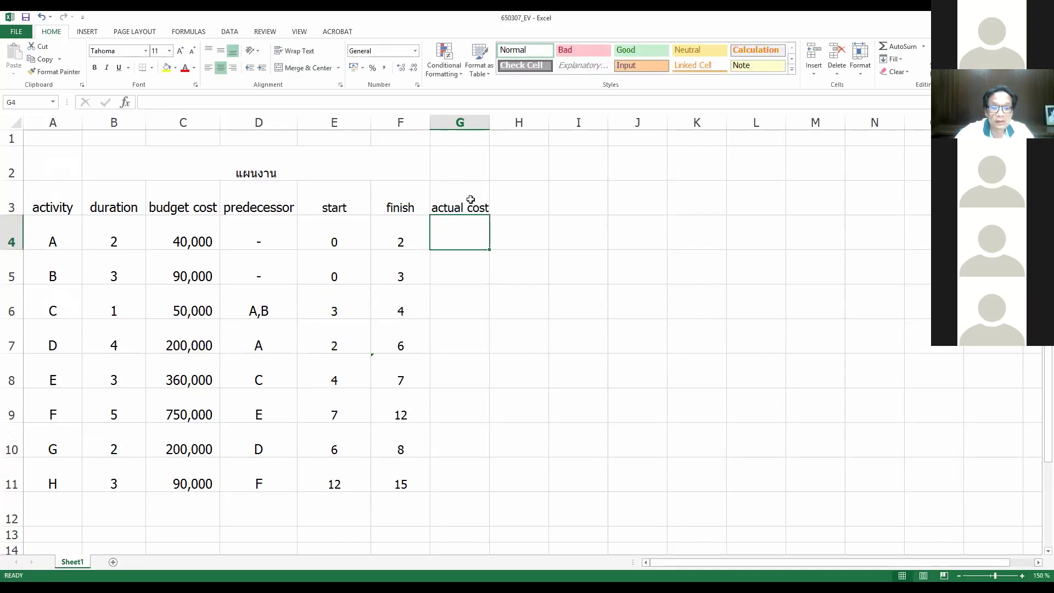
- Move the actual cost header from G3 to J3
left_click(473, 187)
key("ctrl+c")
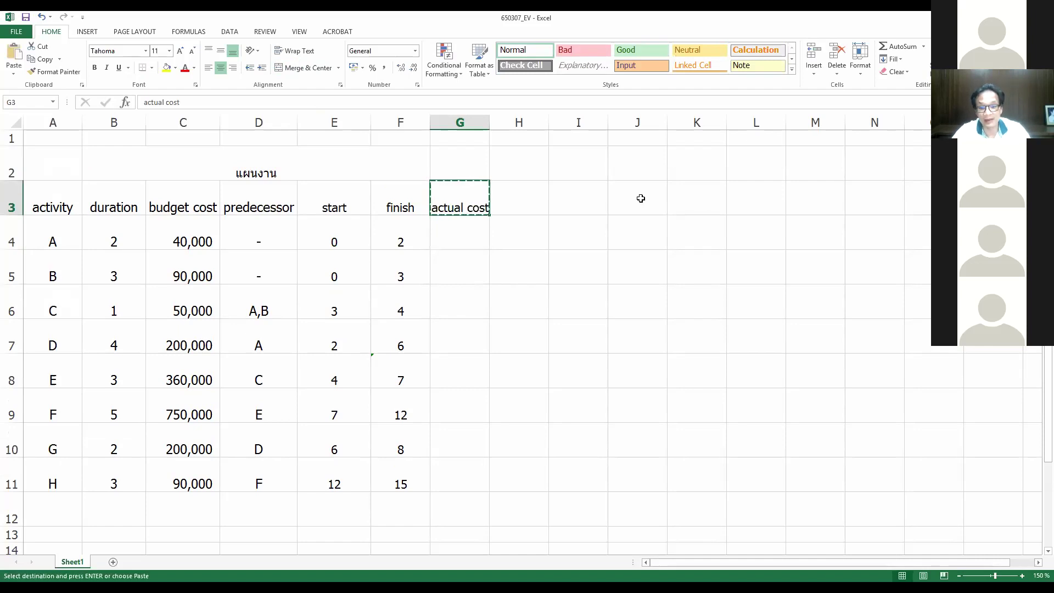
left_click(640, 198)
key("ctrl+v")
left_click(484, 197)
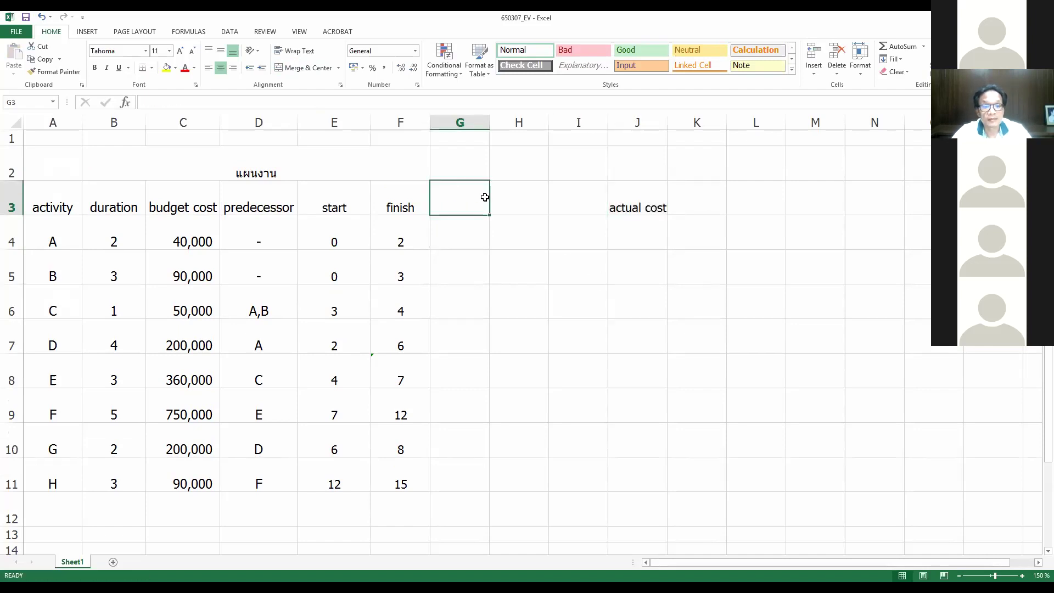
- Enter the actual progress heading ความก้าวหน้าจริง ณ เย้นวันที่ 9 in G2
left_click(461, 164)
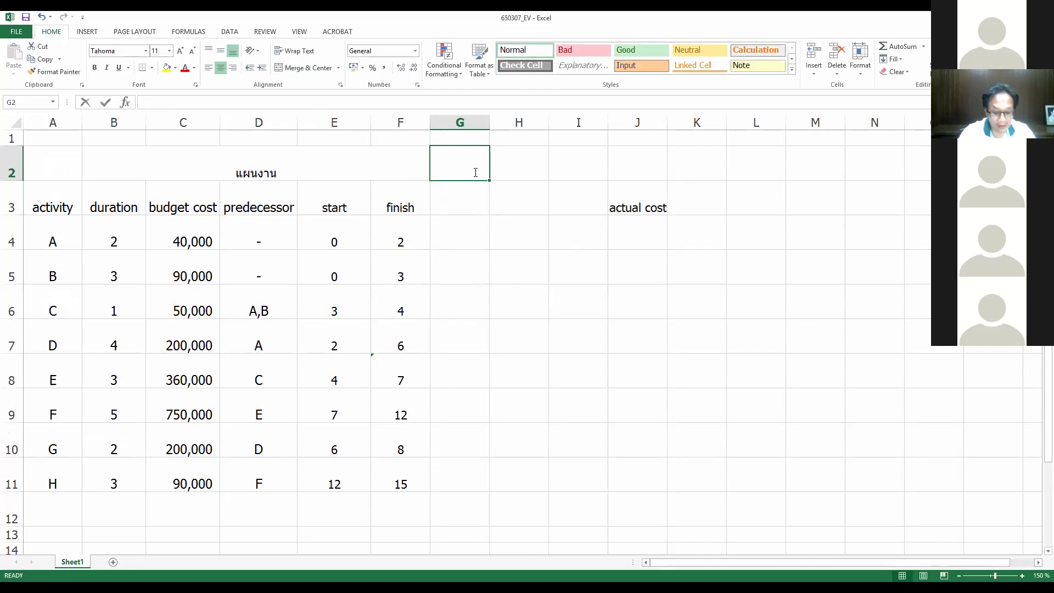
type("ค")
key("BackSpace")
type("ค")
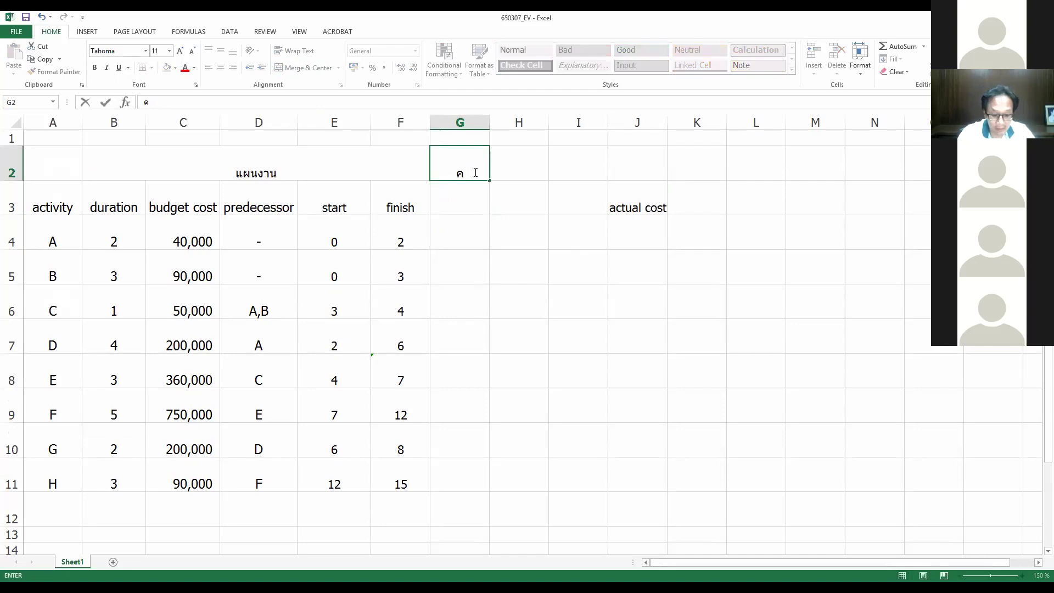
type("วา")
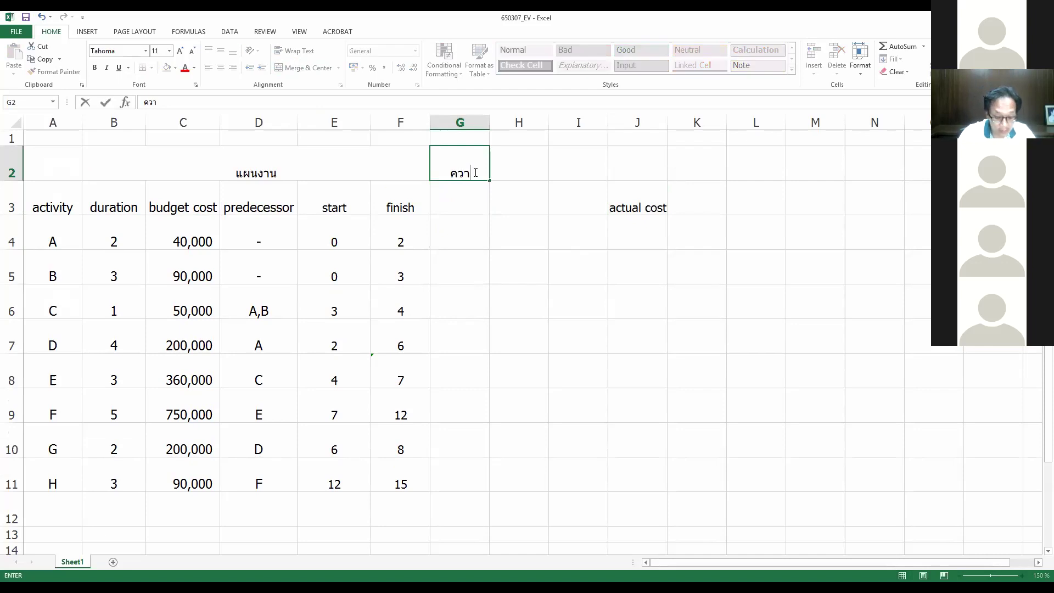
type("มก้าวหน้าจรอ")
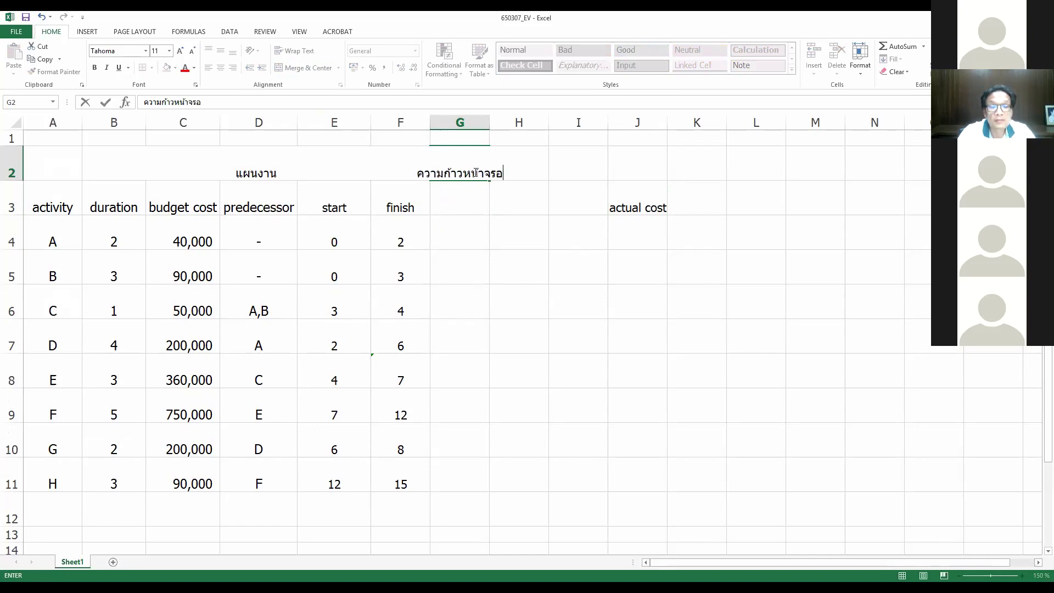
key("BackSpace")
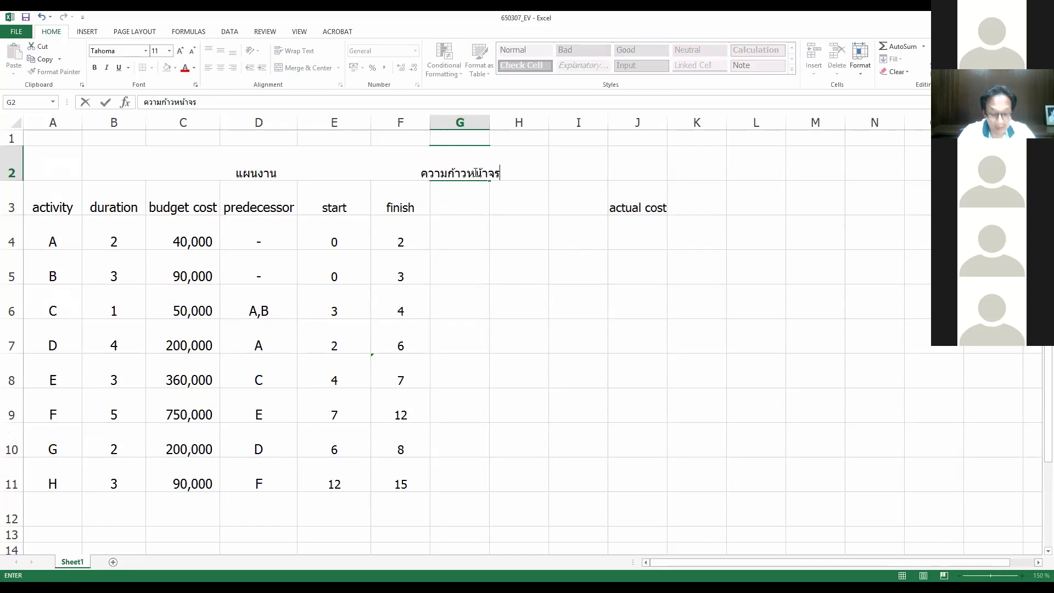
type("ิง")
type(" ณ เย")
type("้นวิ")
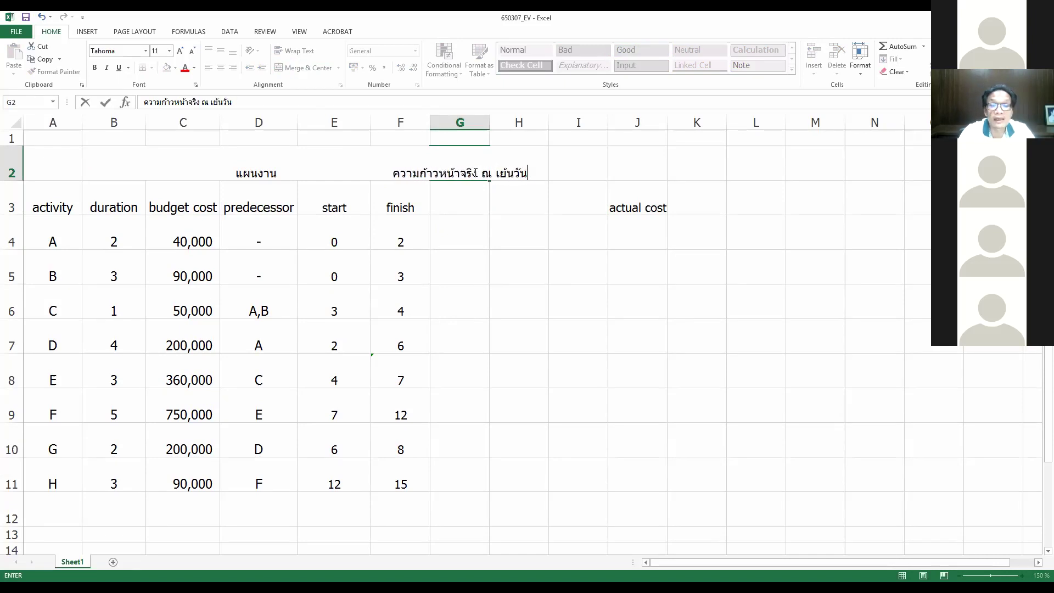
type("นที่")
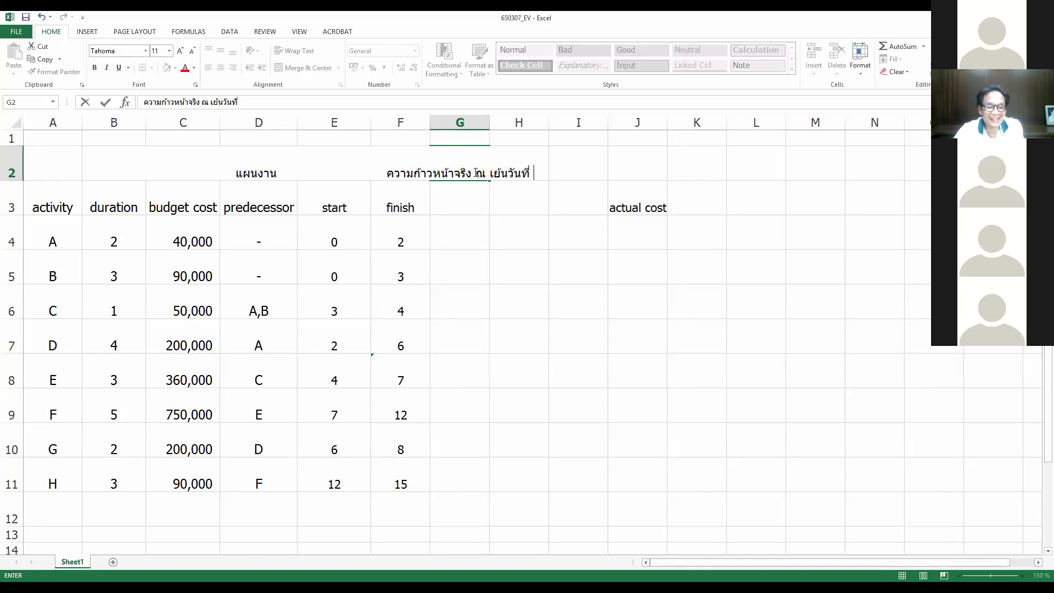
type("9")
key("Return")
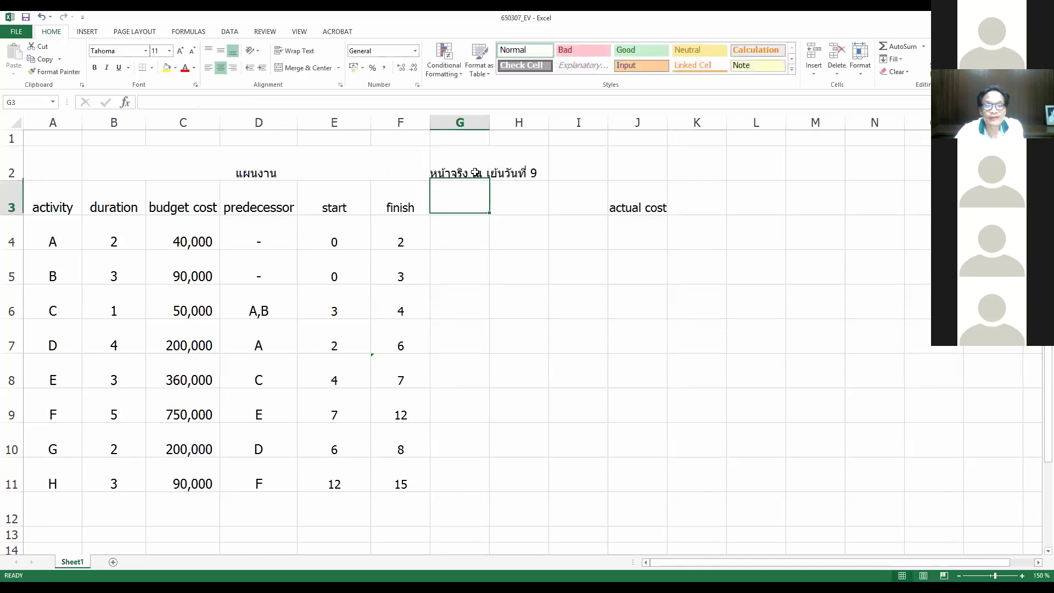
- Correct the spelling of the actual progress heading in G2 to ความก้าวหน้าจริง ณ เย็นวันที่ 9
key("Up")
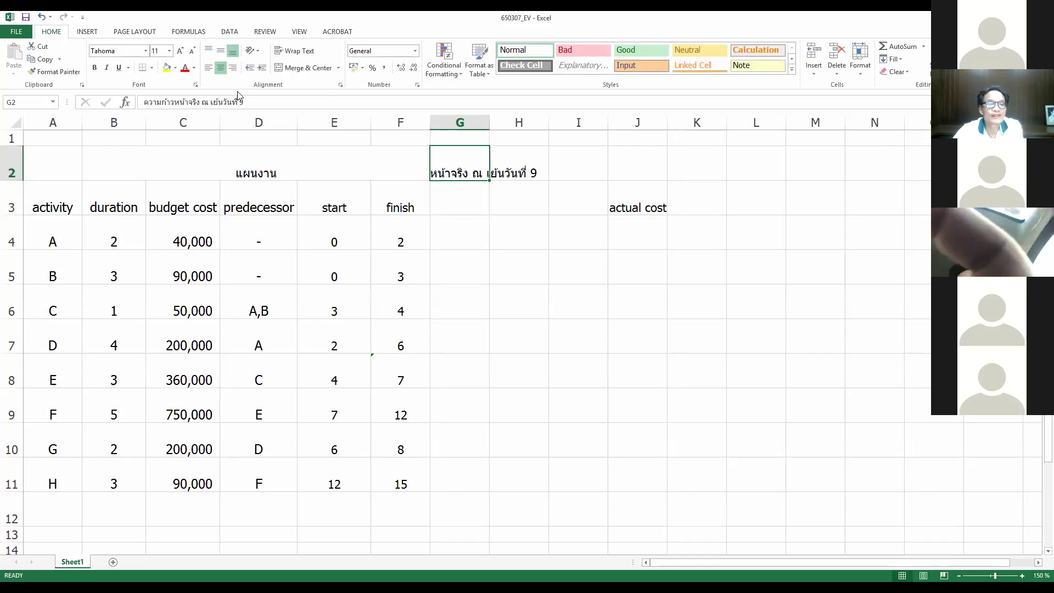
left_click(219, 103)
key("BackSpace")
key("BackSpace")
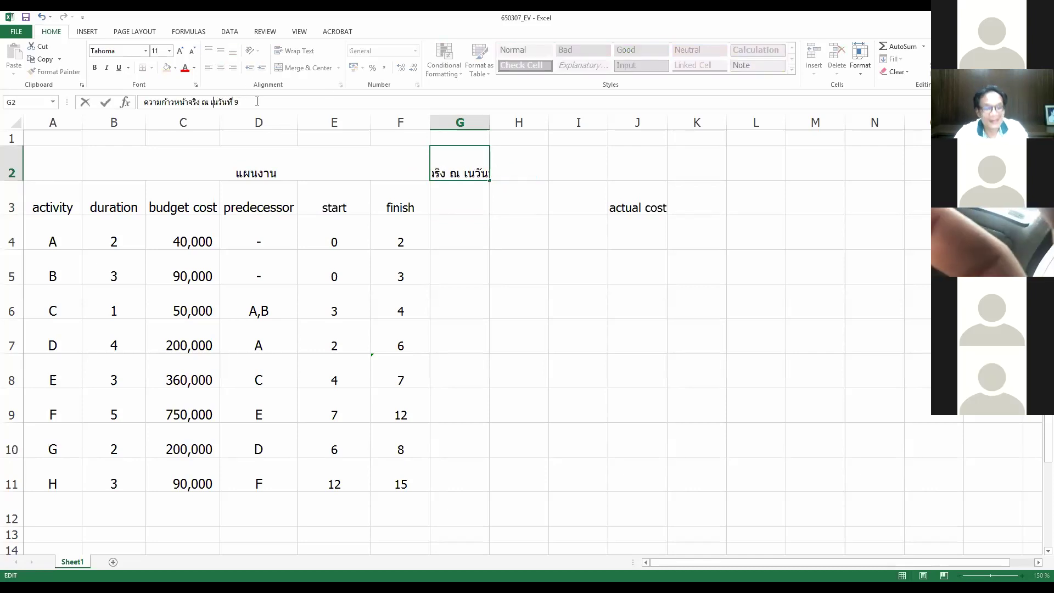
key("BackSpace")
type("g")
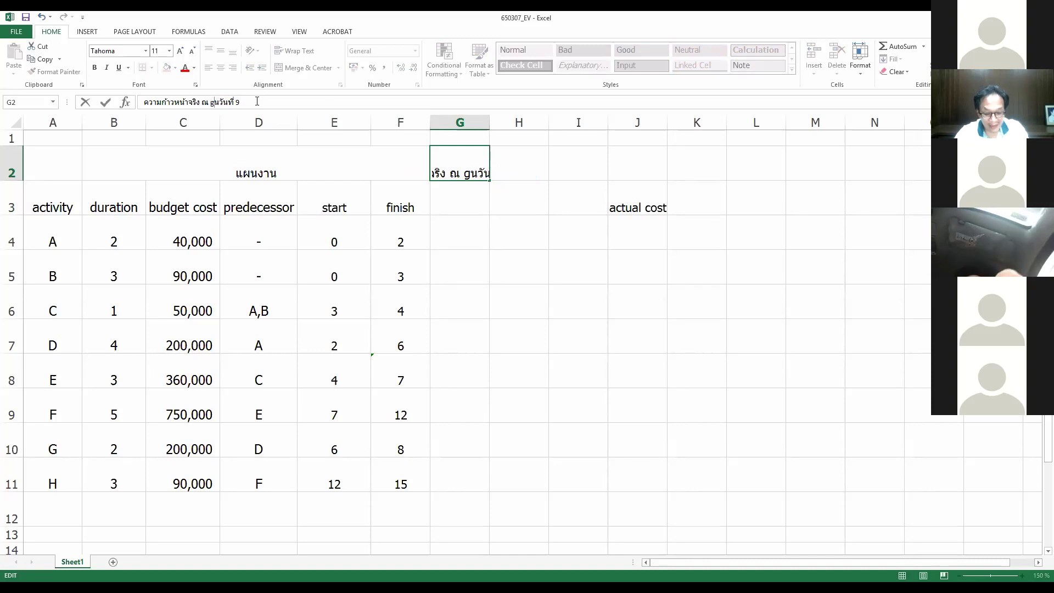
type("pH")
key("BackSpace")
key("BackSpace")
key("BackSpace")
type("เย็น")
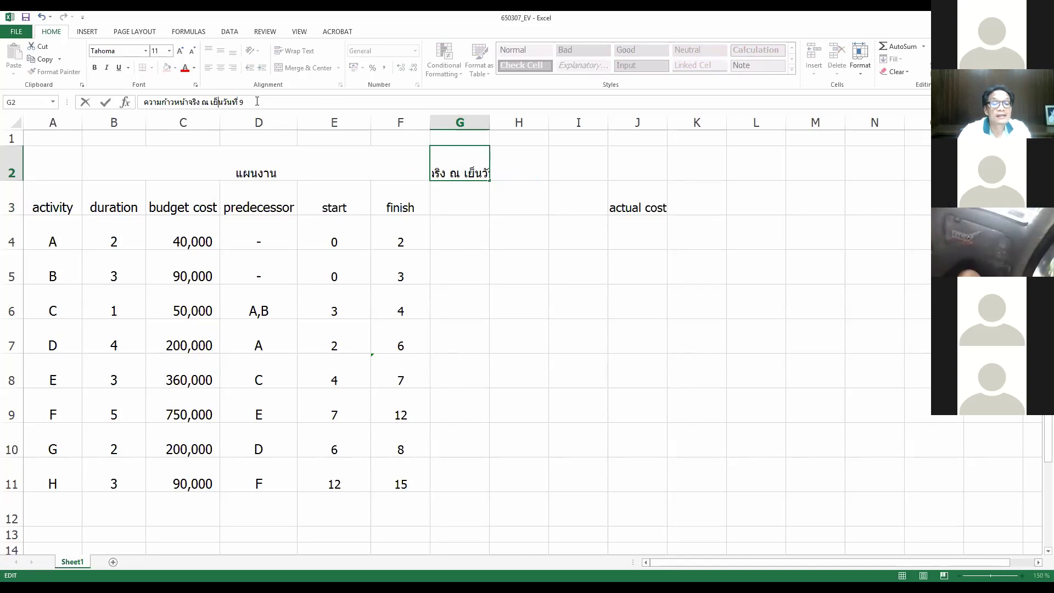
key("Return")
left_click_drag(469, 165, 540, 165)
left_click(463, 164)
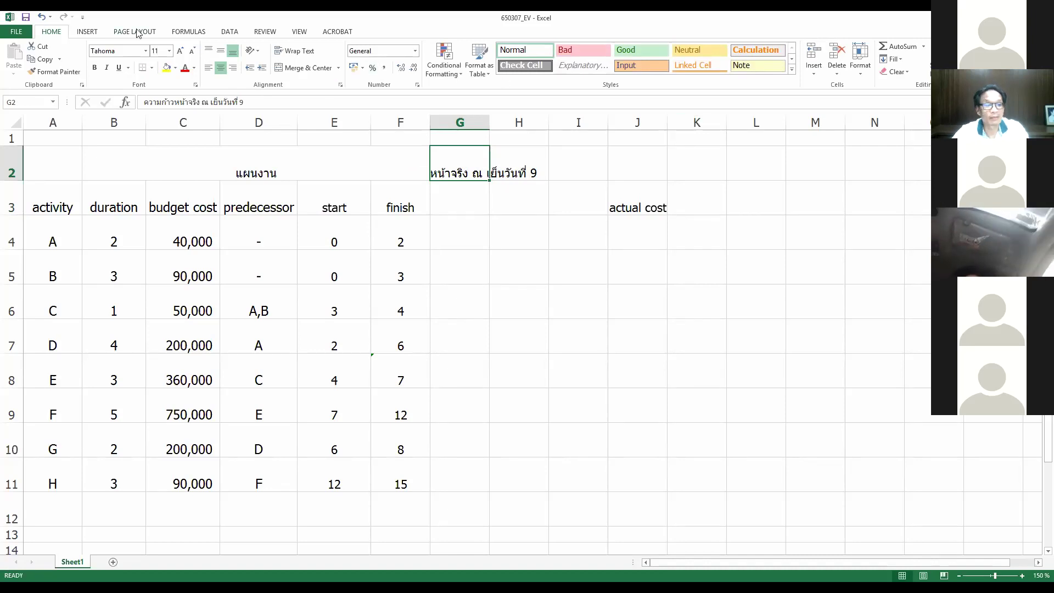
left_click(575, 294)
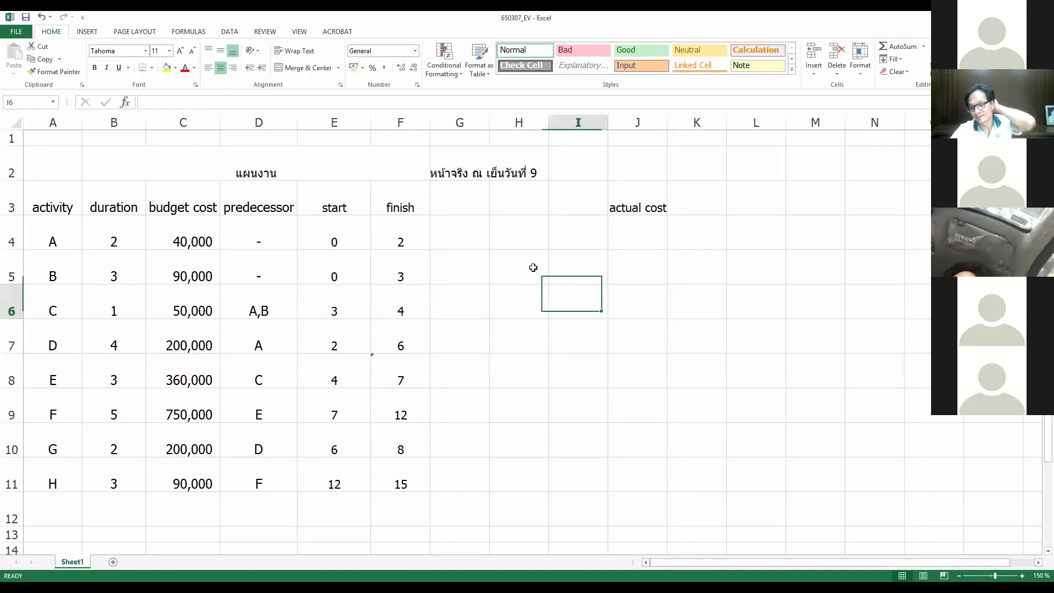
- Copy the start and finish headers from E3:F3 into G3:H3 and save the workbook
left_click(451, 204)
left_click(336, 207)
left_click_drag(383, 212, 393, 216)
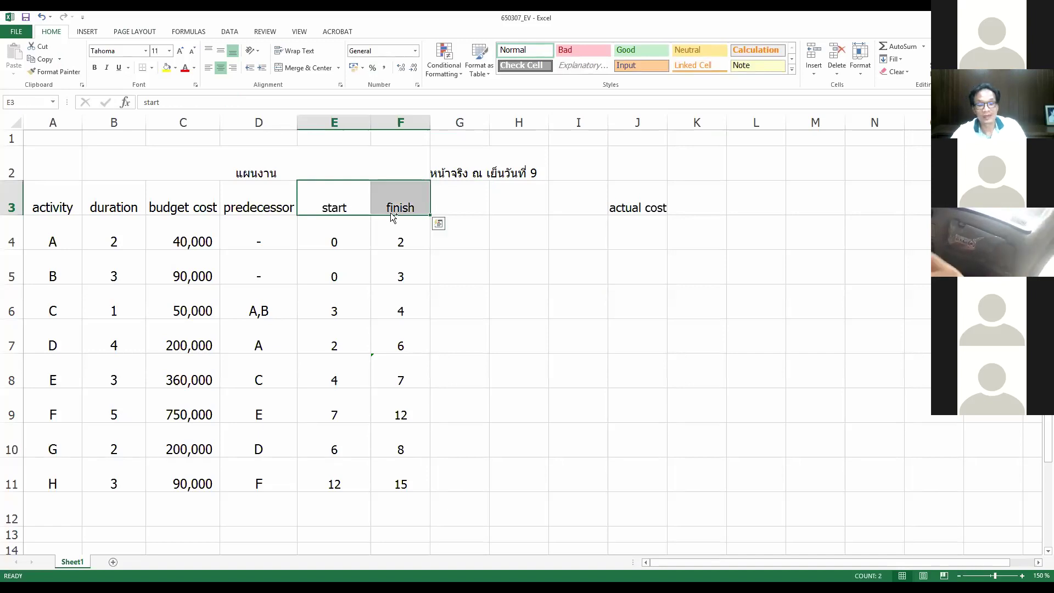
key("ctrl+c")
left_click(391, 214)
key("Right")
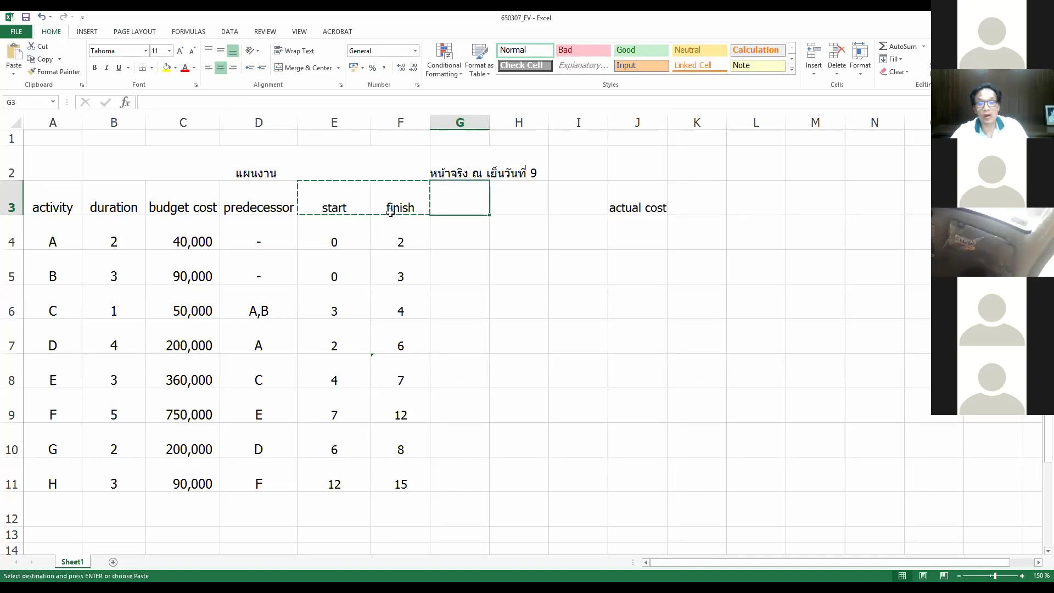
key("ctrl+v")
left_click(456, 159)
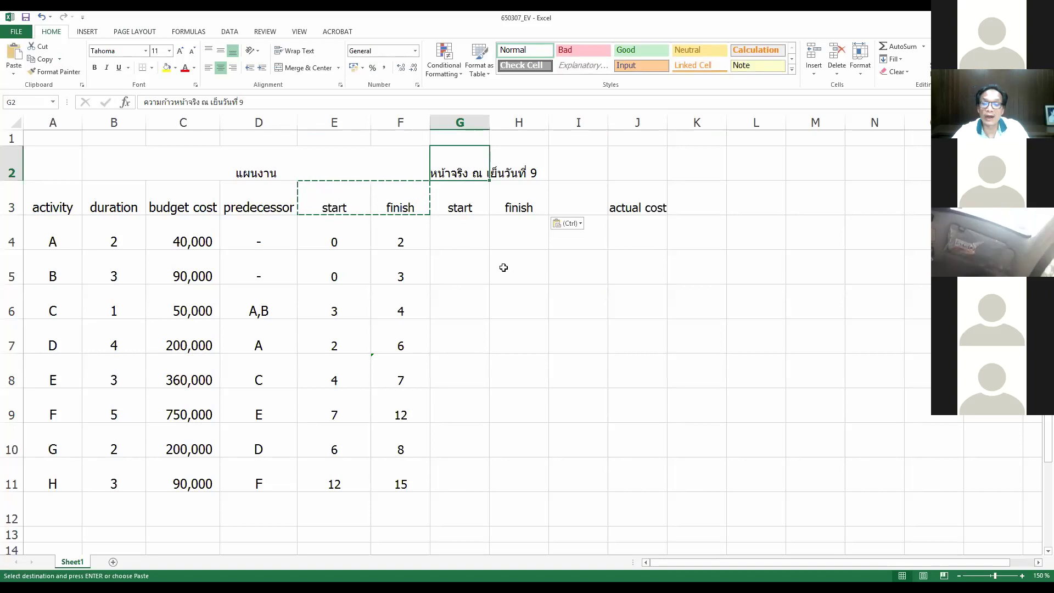
left_click(507, 307)
left_click(459, 232)
left_click(25, 18)
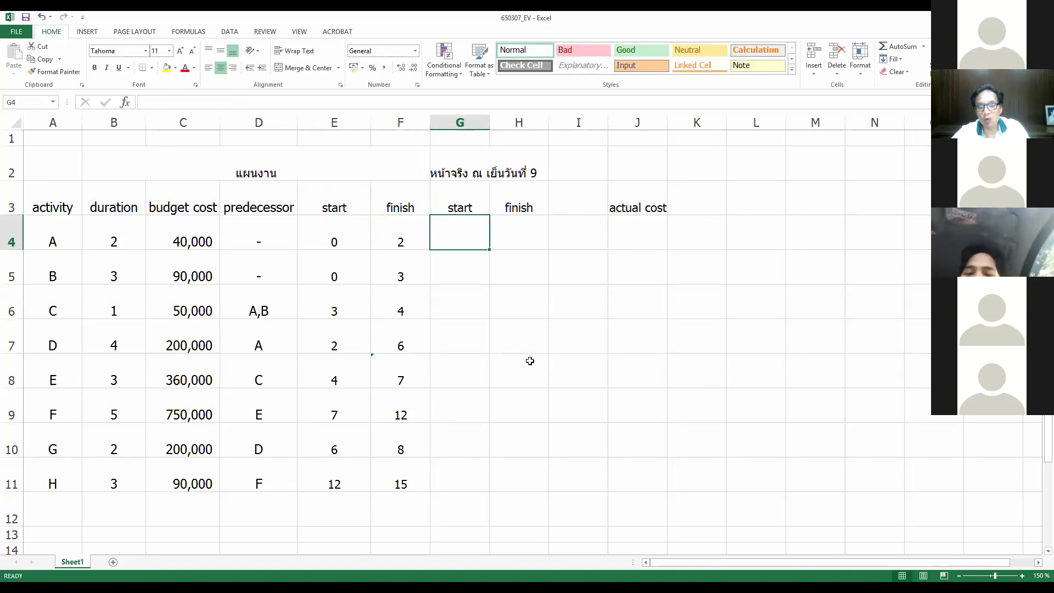
- Enter activity A's actual start 0 in G4 and actual finish 3 in H4
type("0")
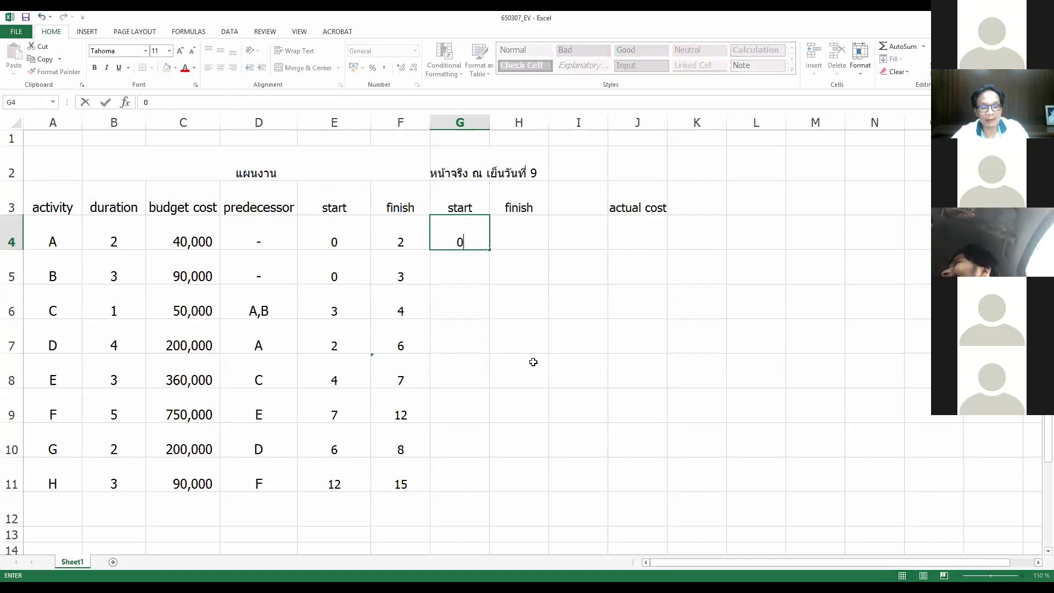
key("Return")
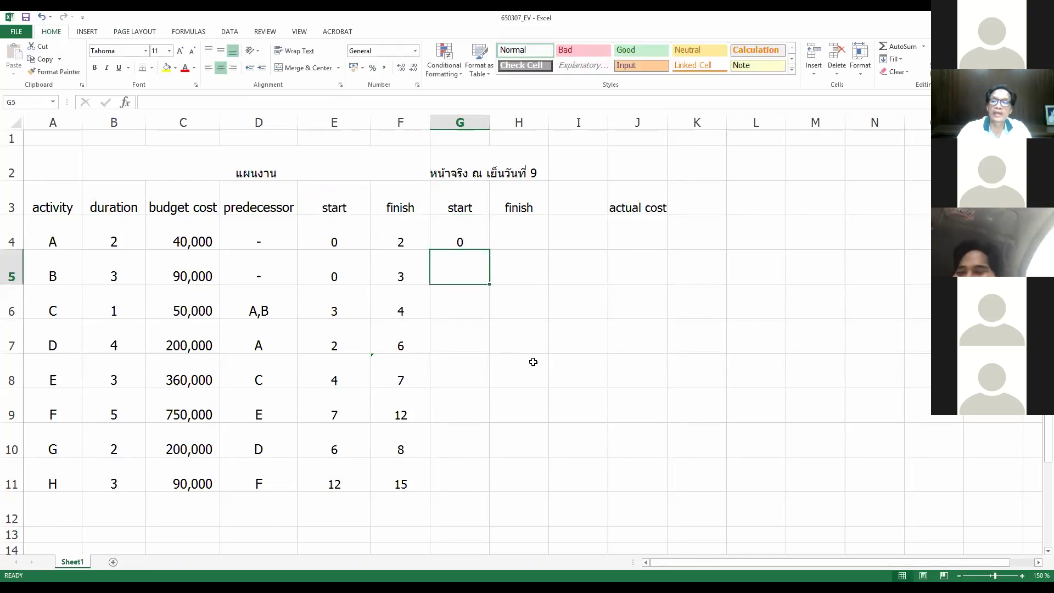
key("Right")
key("Up")
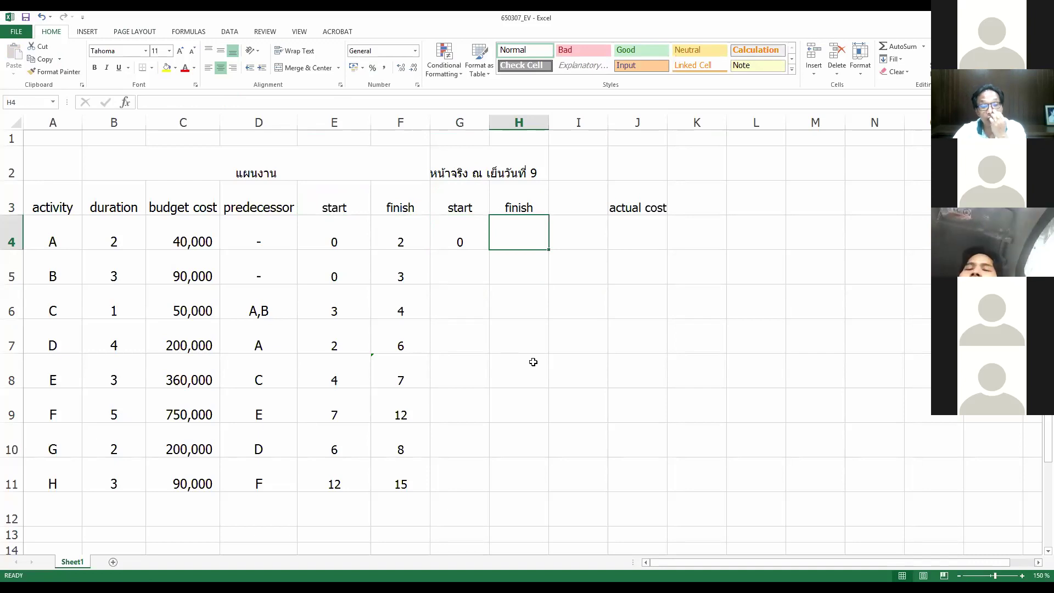
type("3")
key("Return")
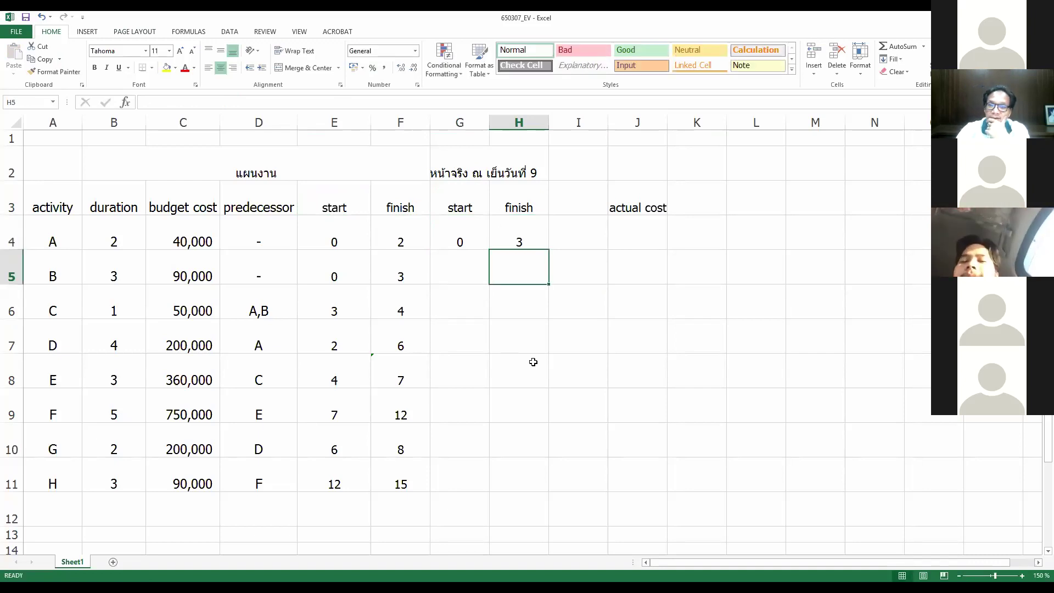
key("Up")
- Move the actual cost header from J3 to I3 and merge and center the actual progress heading across G2:I2
left_click(635, 196)
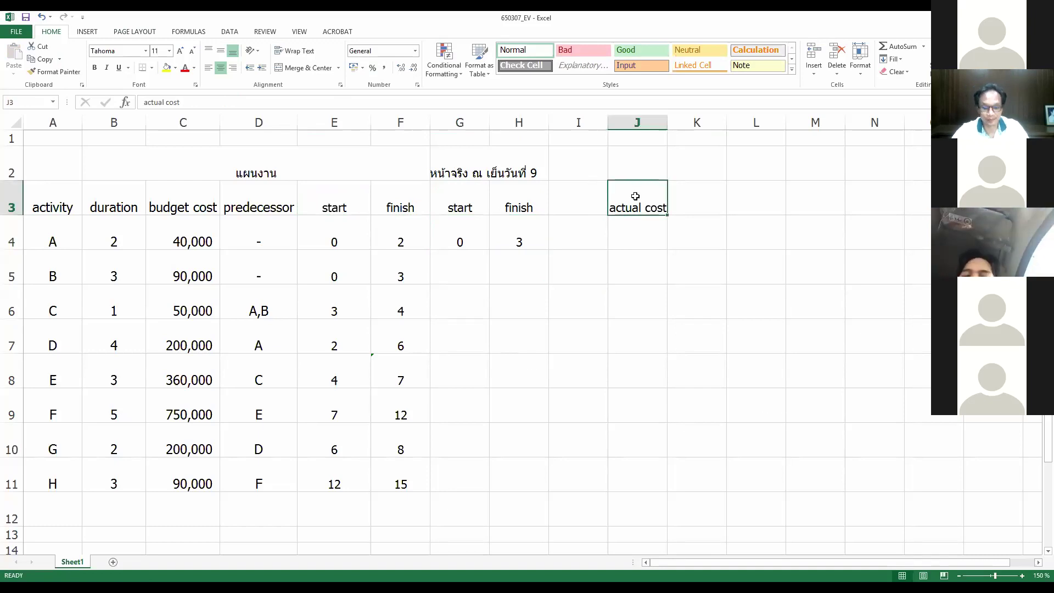
left_click_drag(635, 196, 576, 196)
left_click_drag(447, 163, 599, 164)
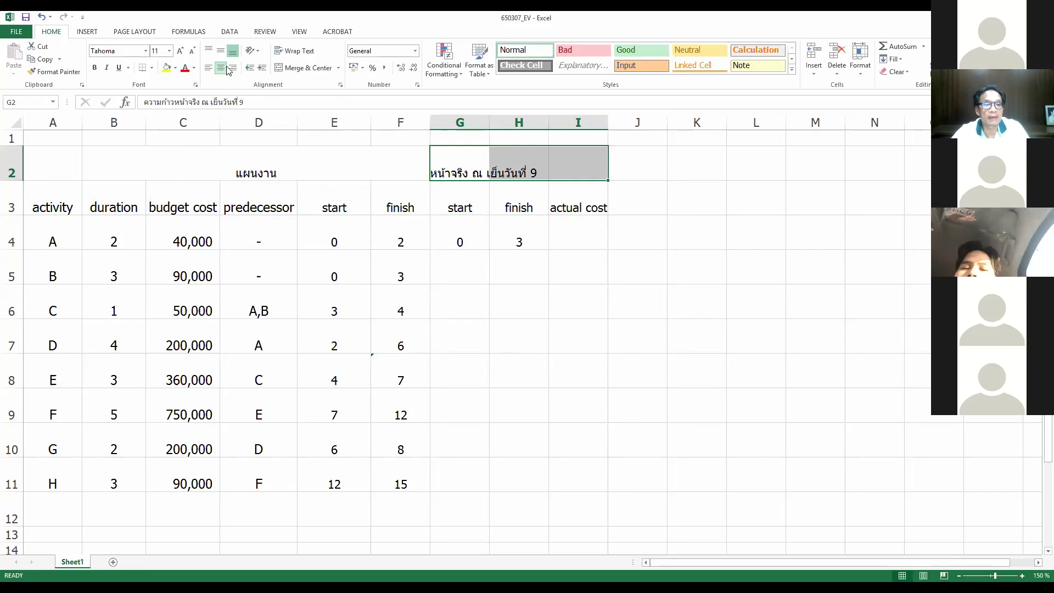
left_click(289, 68)
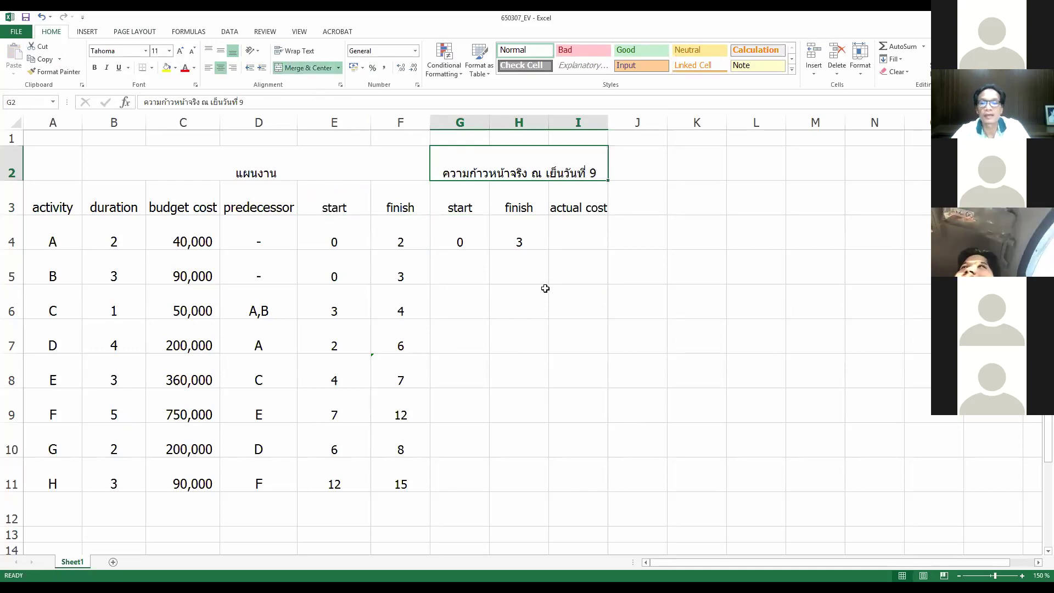
left_click(545, 288)
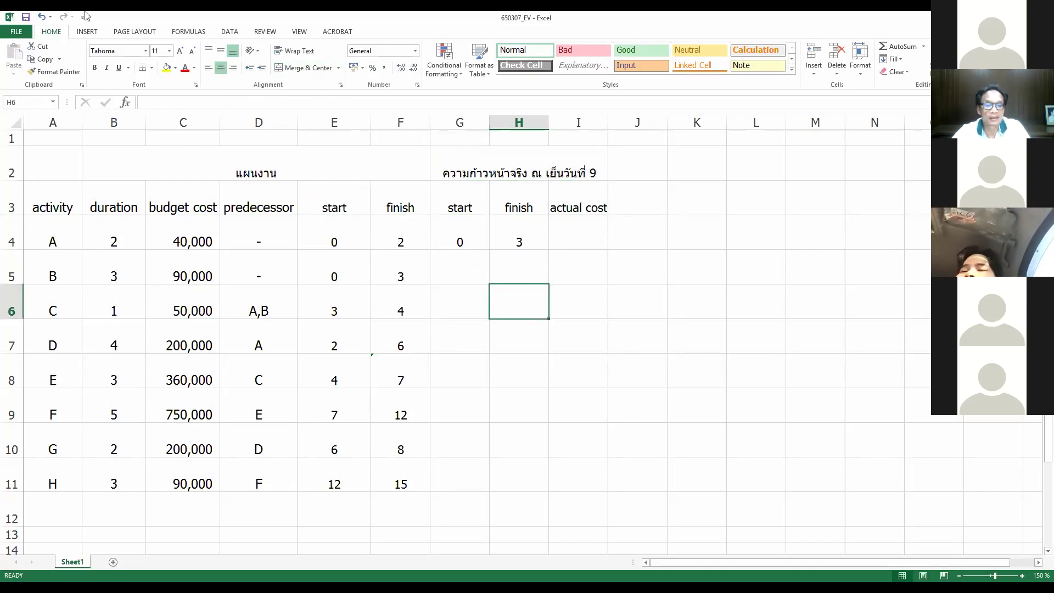
- Narrow column E slightly and autofit the width of column I to the actual cost header
left_click(338, 235)
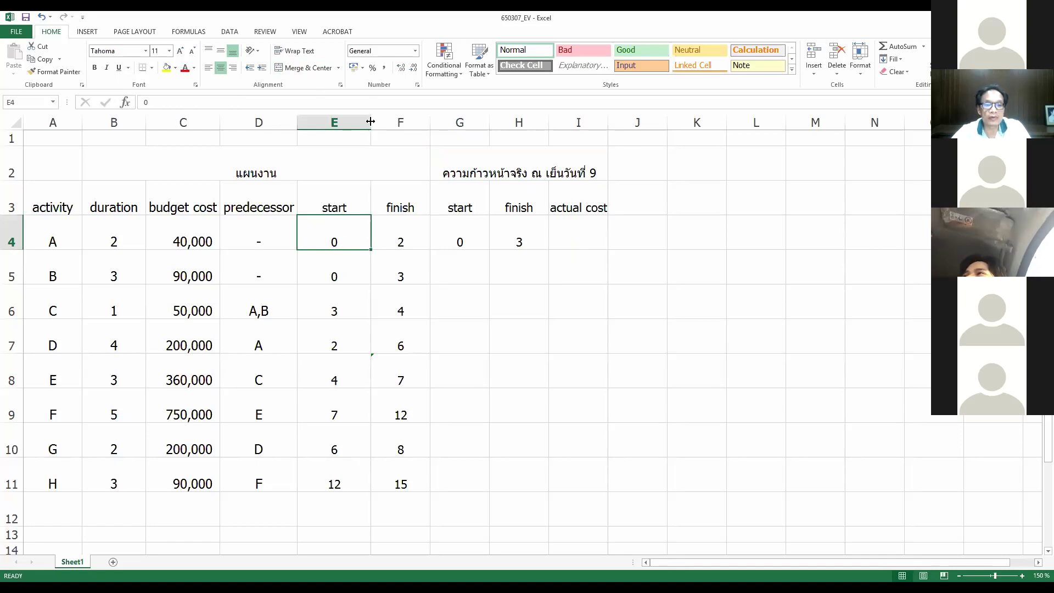
left_click_drag(371, 121, 354, 121)
key("Right")
key("Right")
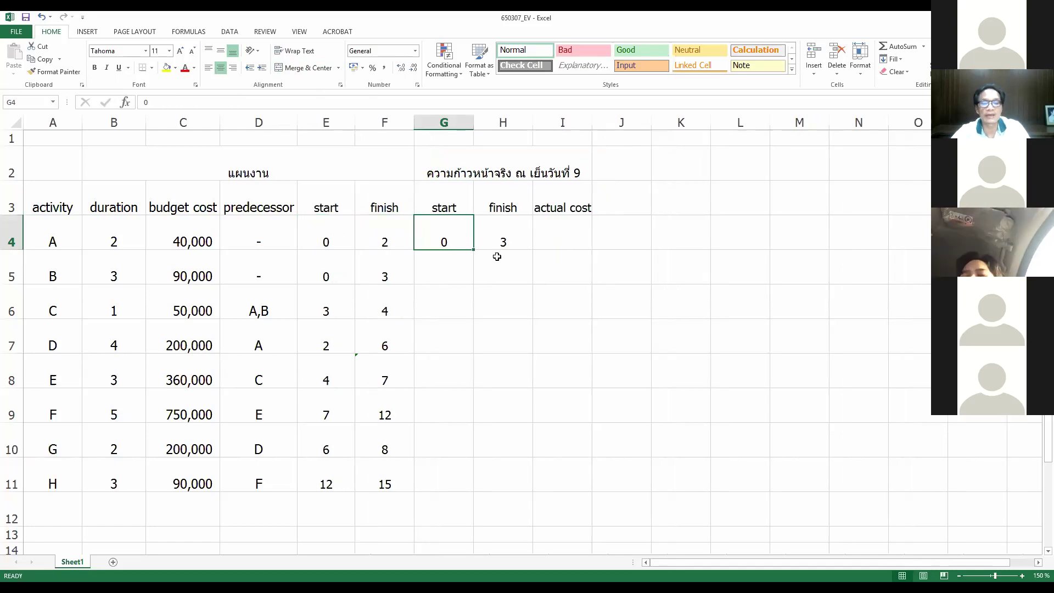
left_click(509, 232)
left_click(573, 233)
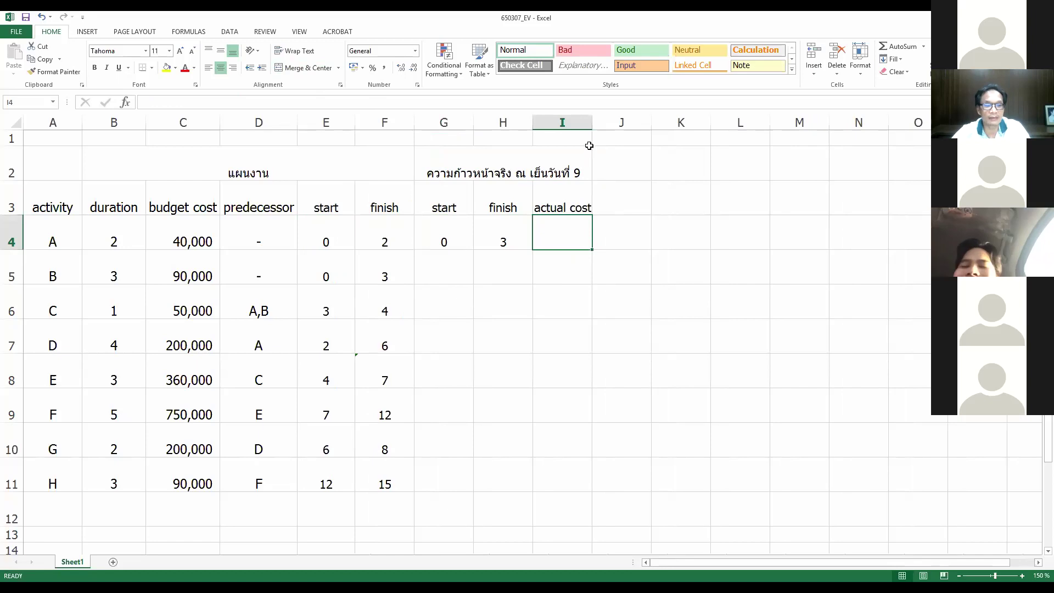
double_click(591, 123)
key("Down")
key("Down")
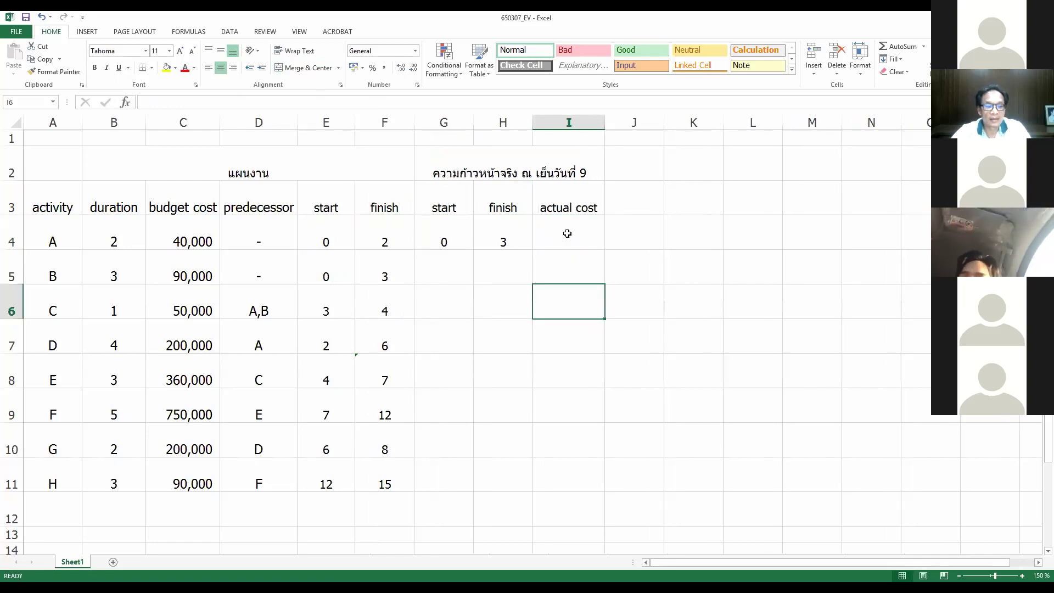
- Enter 45000 as activity A's actual cost in I4
left_click(567, 233)
type("45000")
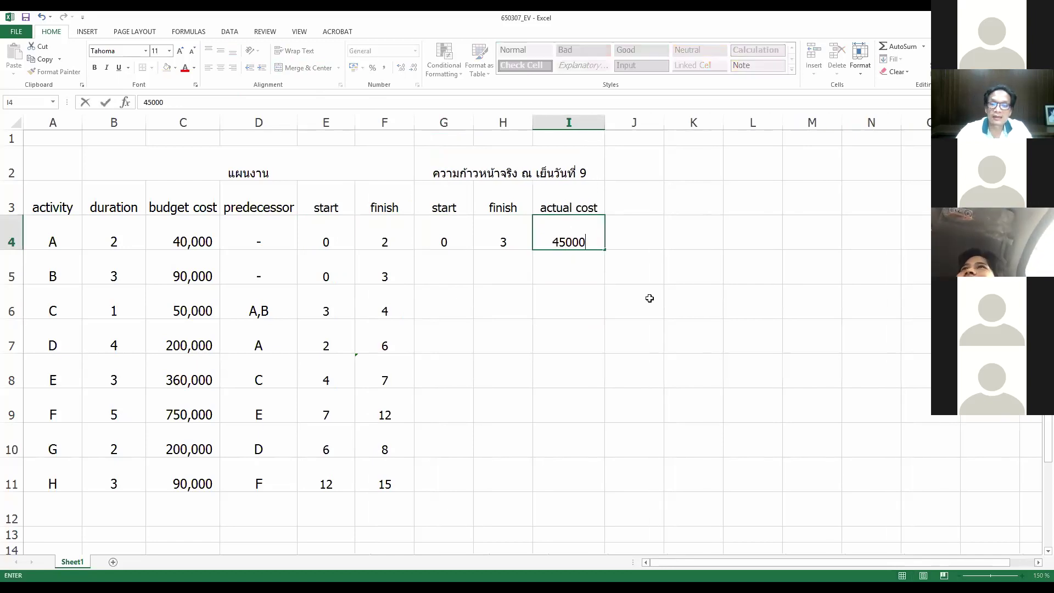
key("Return")
- Format the whole actual cost column I with thousands separators and no decimals
left_click(583, 240)
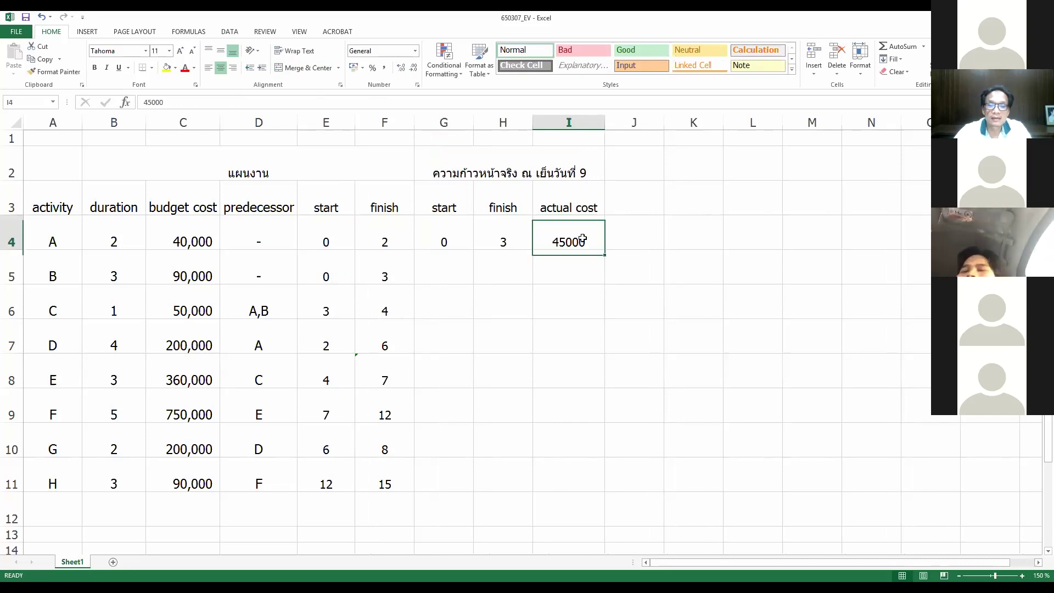
left_click(551, 121)
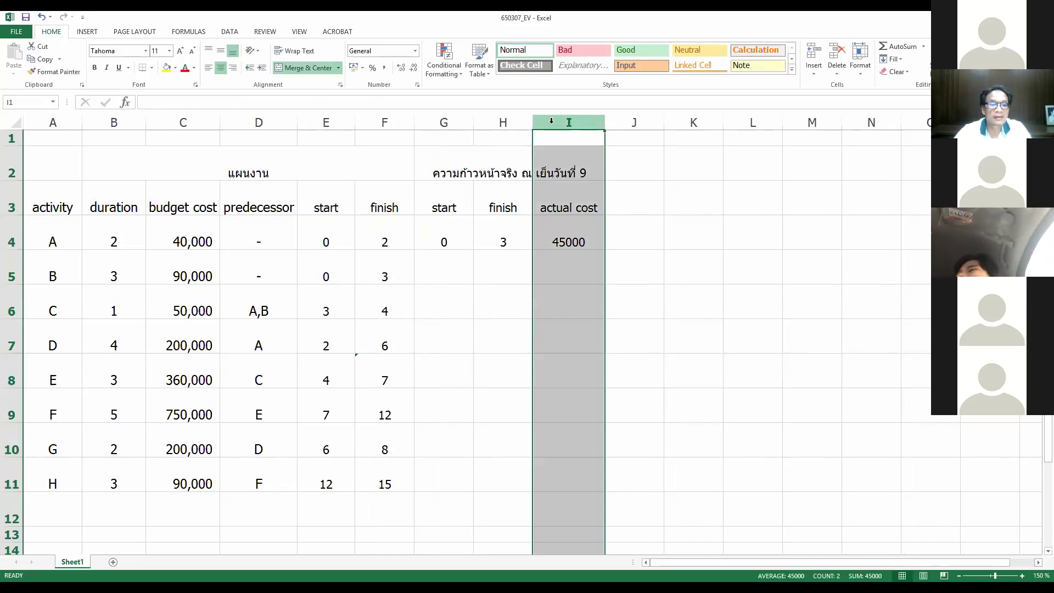
left_click(384, 67)
left_click(414, 67)
left_click(414, 67)
left_click(565, 265)
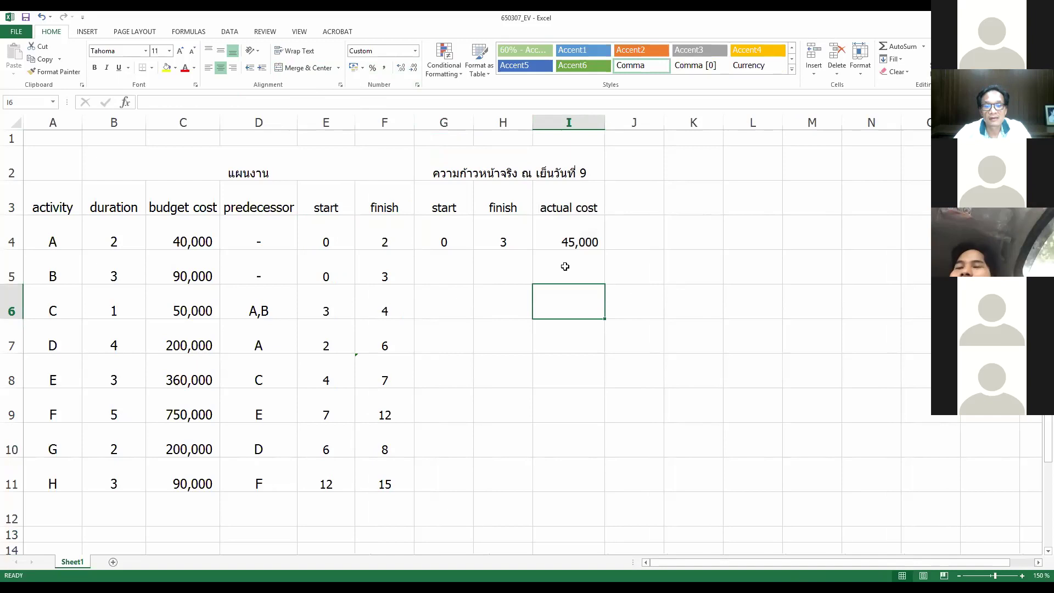
- Enter activity B's actual start 1 in G5 and actual finish 4 in H5
left_click(435, 274)
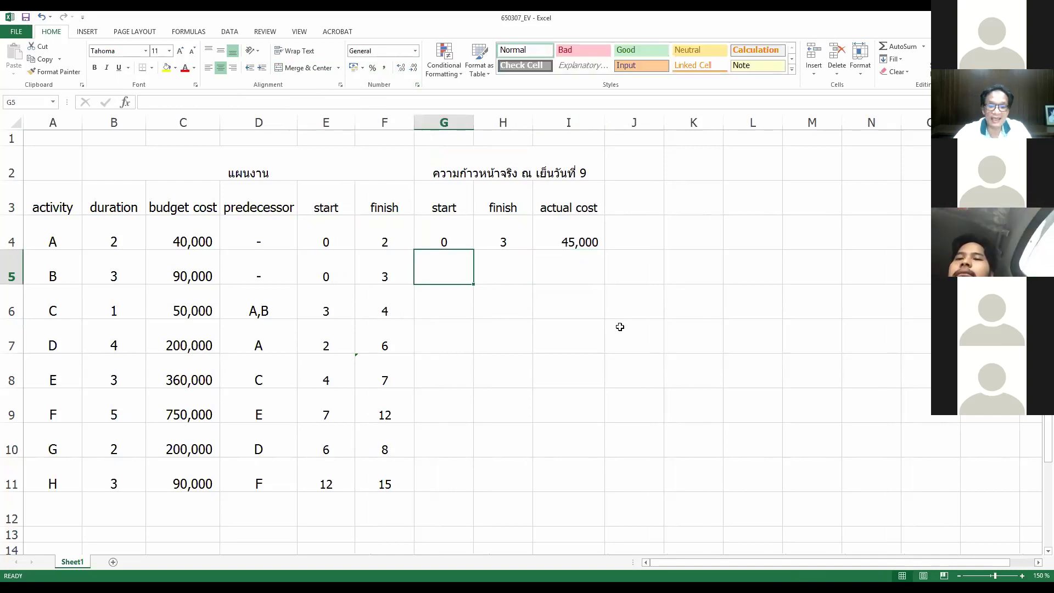
type("1")
key("Return")
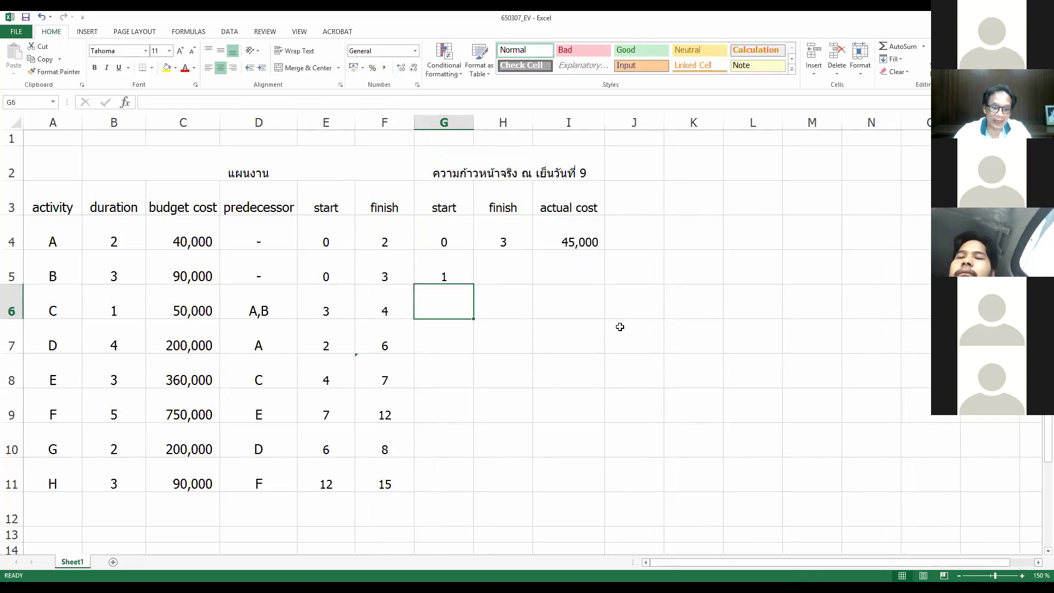
key("Right")
key("Up")
type("4")
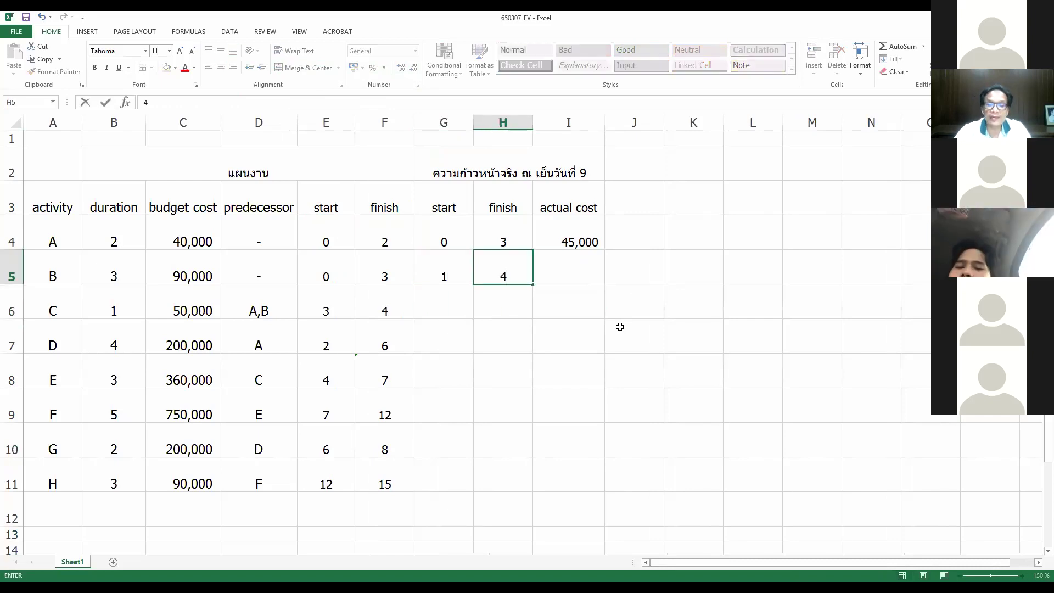
key("Return")
- Enter 82000 as activity B's actual cost in I5
key("Right")
key("Up")
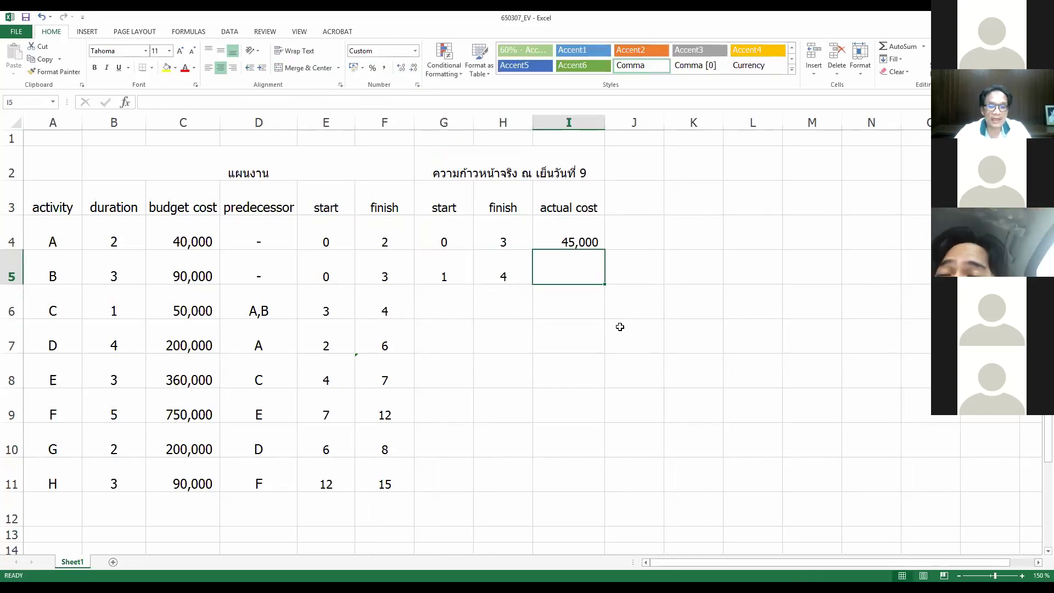
type("85")
key("BackSpace")
type("2000")
key("Return")
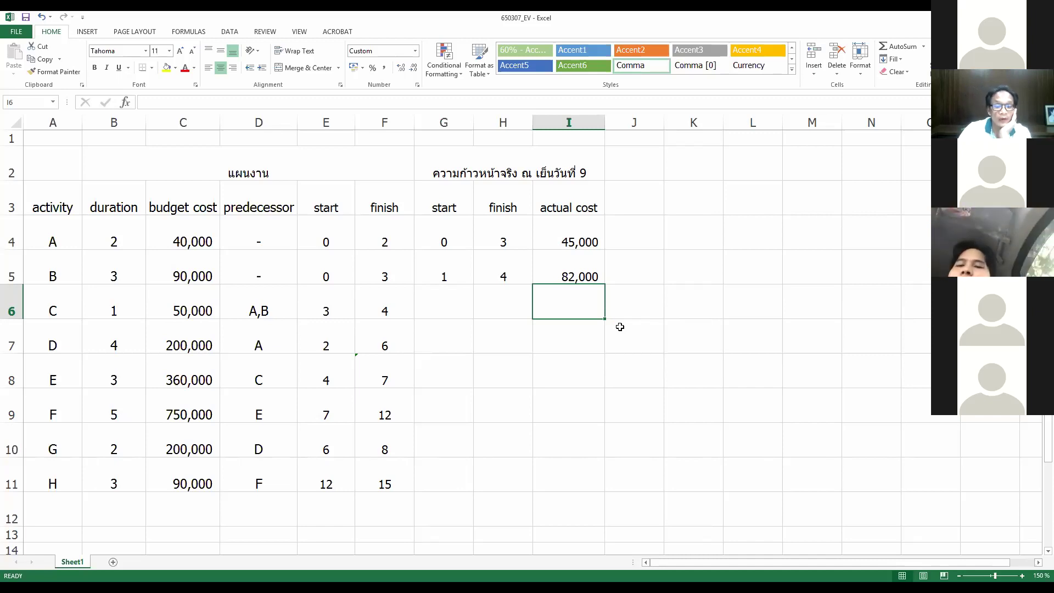
- Enter activity C's actual start 4 in G6 and actual finish 5 in H6
key("Left")
key("Left")
type("4")
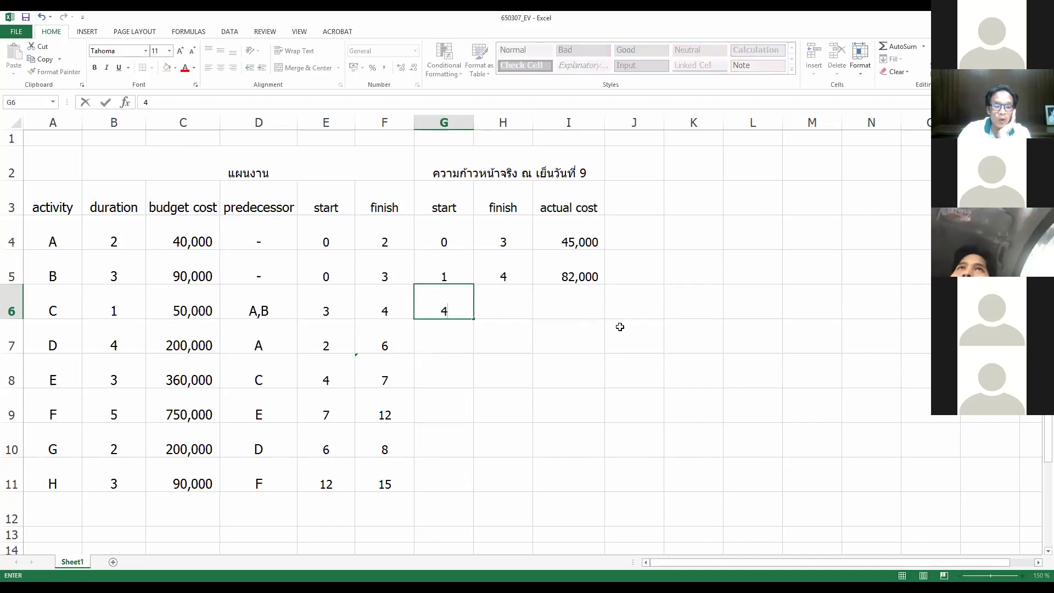
key("Return")
key("Right")
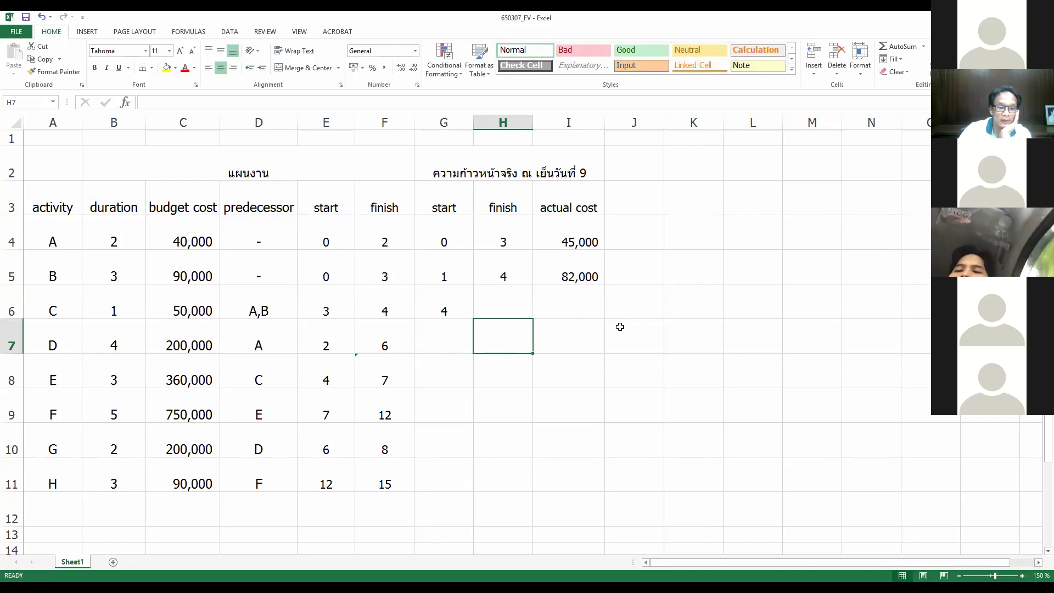
key("Up")
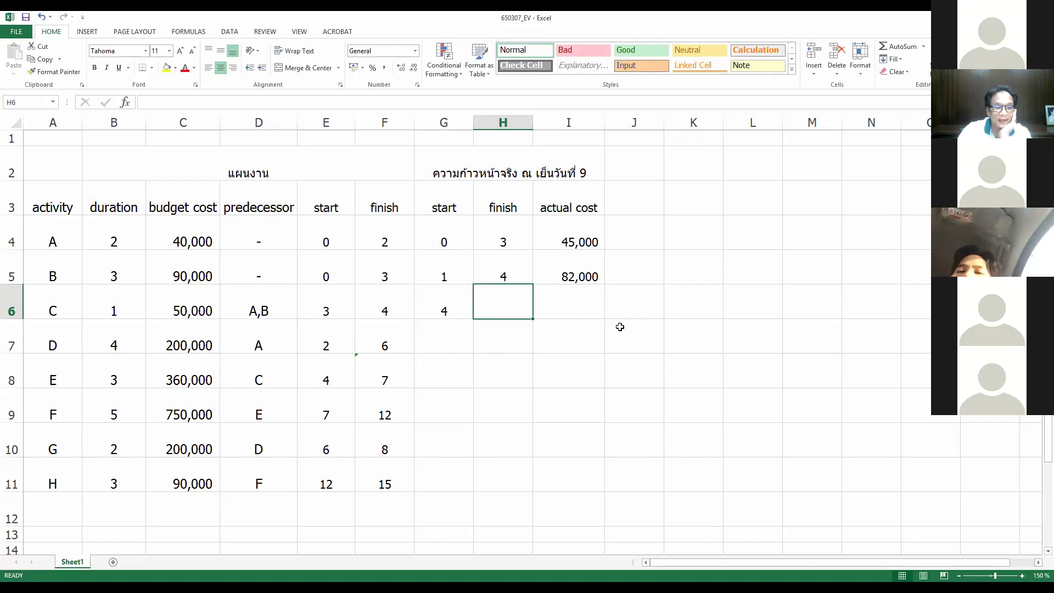
type("5")
key("Return")
key("Right")
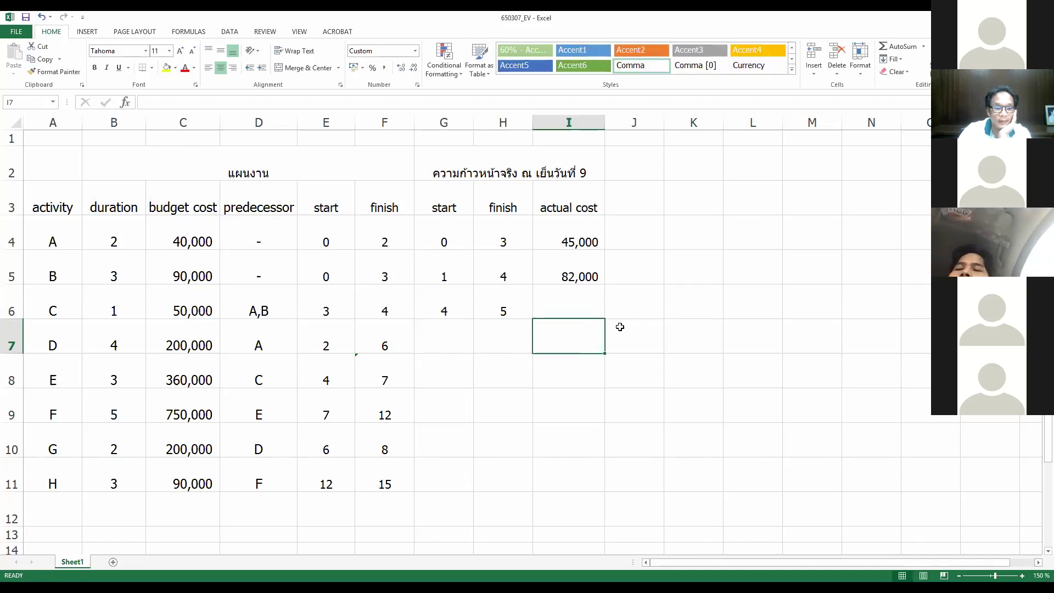
- Enter 40000 as activity C's actual cost in I6
key("Up")
type("40000")
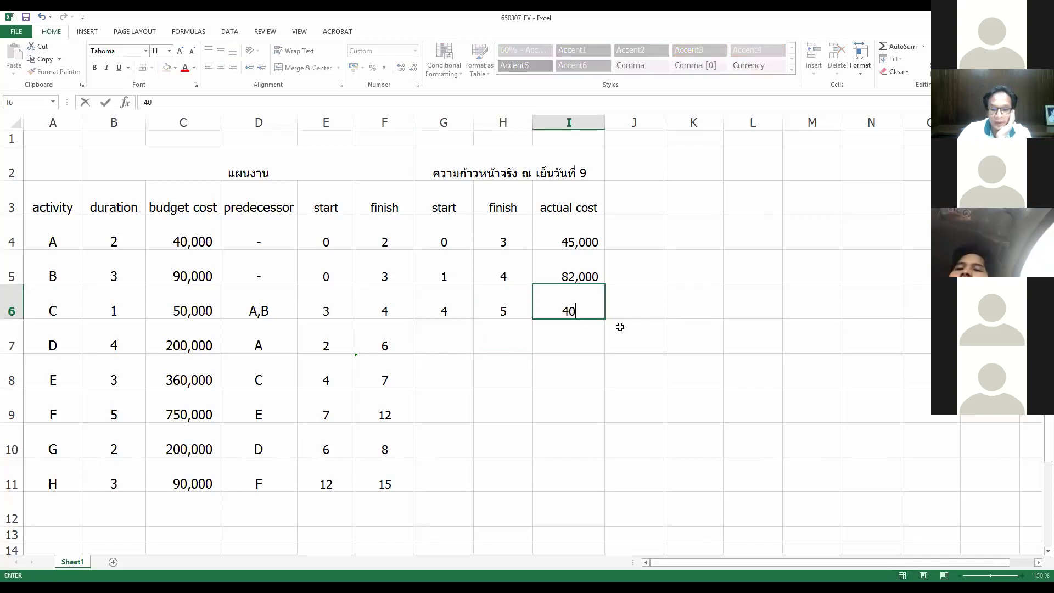
key("Return")
- Enter activity D's actual start 3 in G7 and actual finish 8 in H7
key("Left")
key("Left")
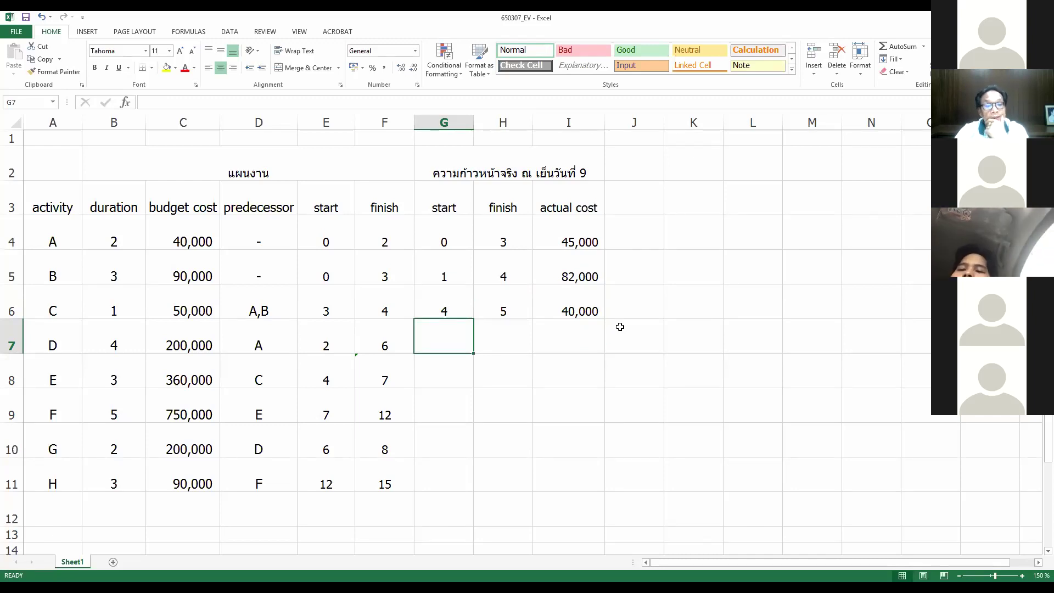
type("3")
key("Return")
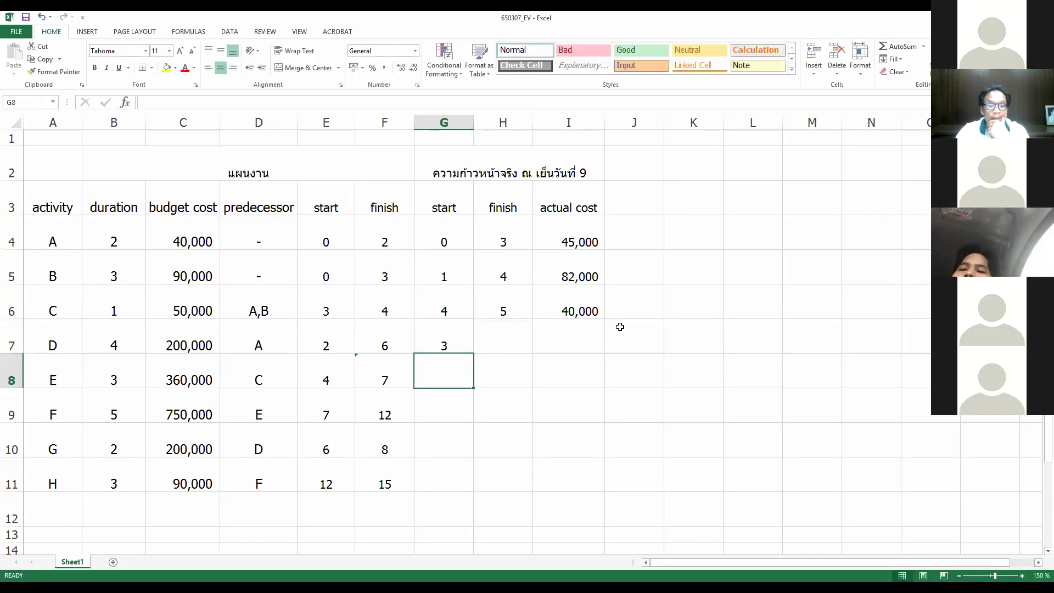
key("Right")
key("Up")
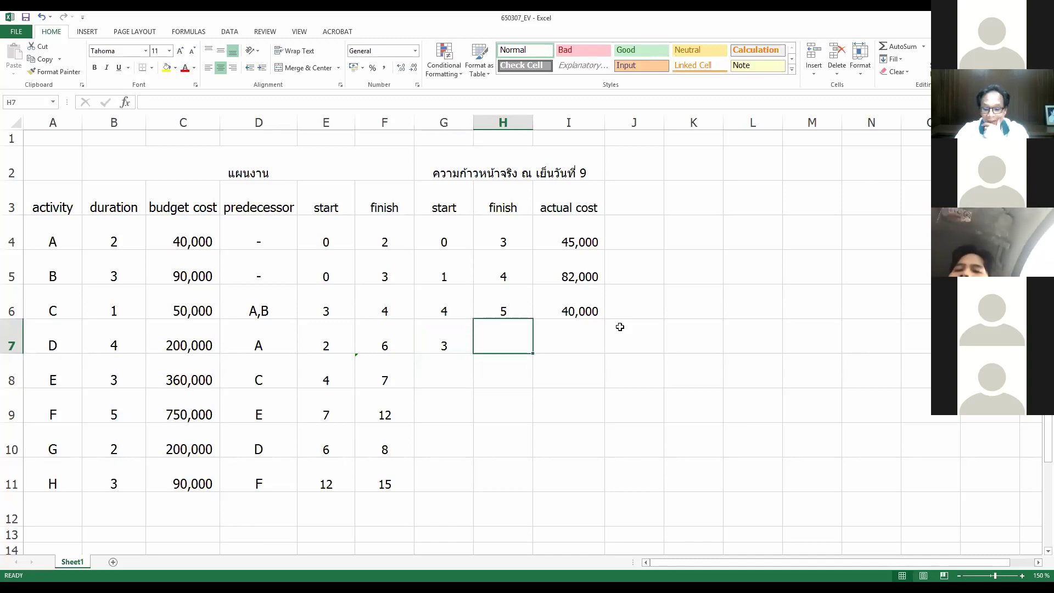
type("8")
key("Return")
- Enter 220000 as activity D's actual cost in I7
key("Right")
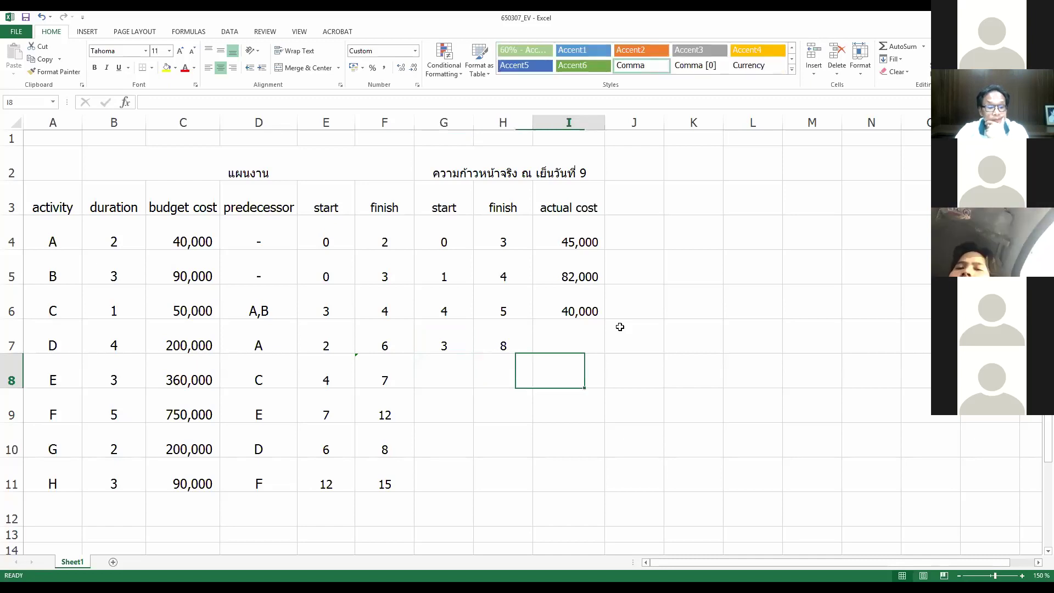
key("Up")
type("25000")
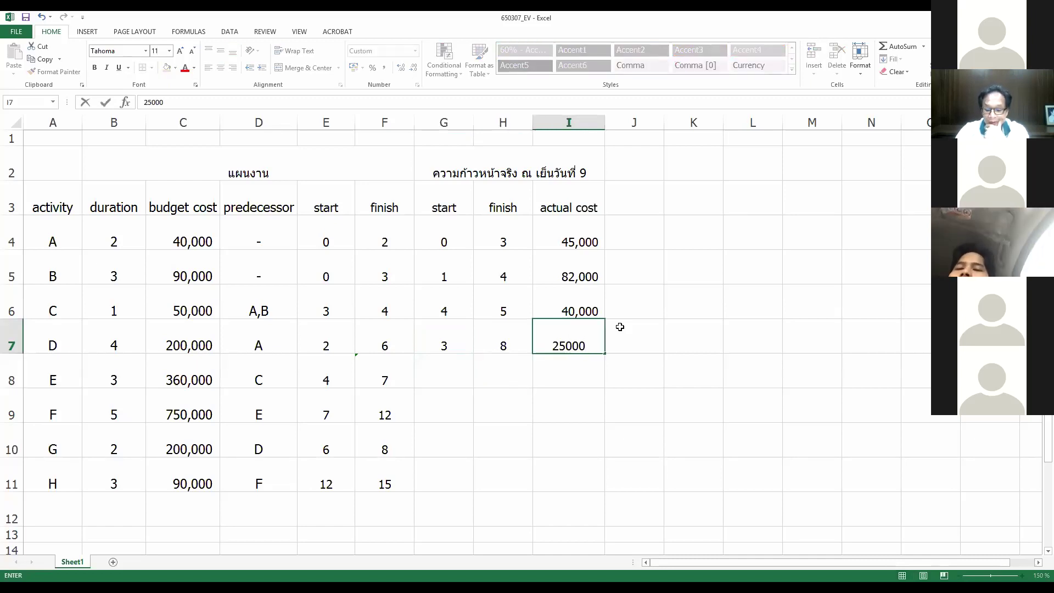
key("BackSpace")
key("BackSpace")
key("BackSpace")
type("20000")
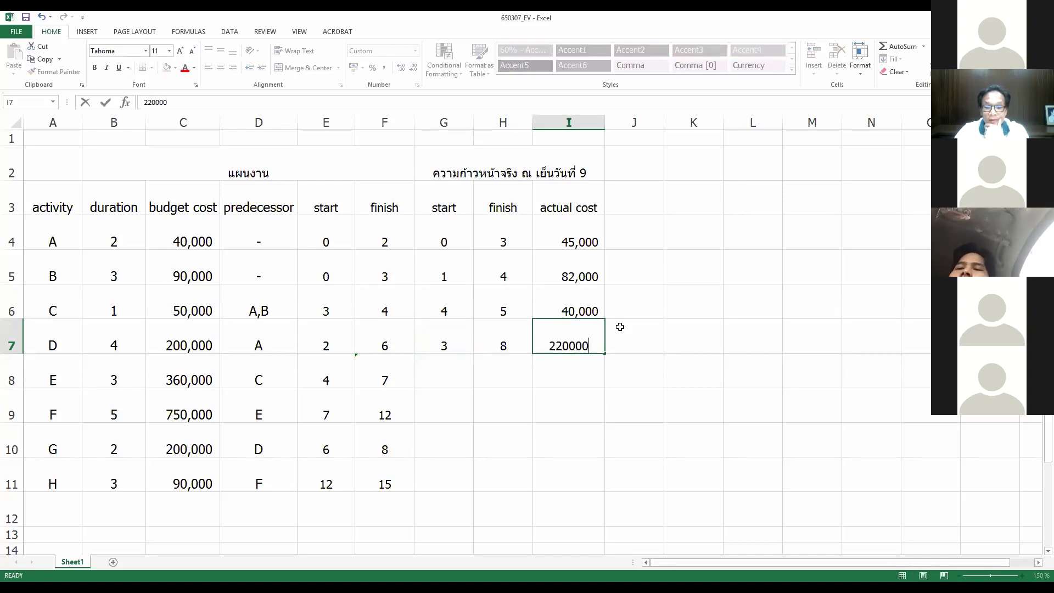
key("Return")
- Enter activity E's actual start 5 in G8 and actual finish 9 in H8
key("Left")
key("Left")
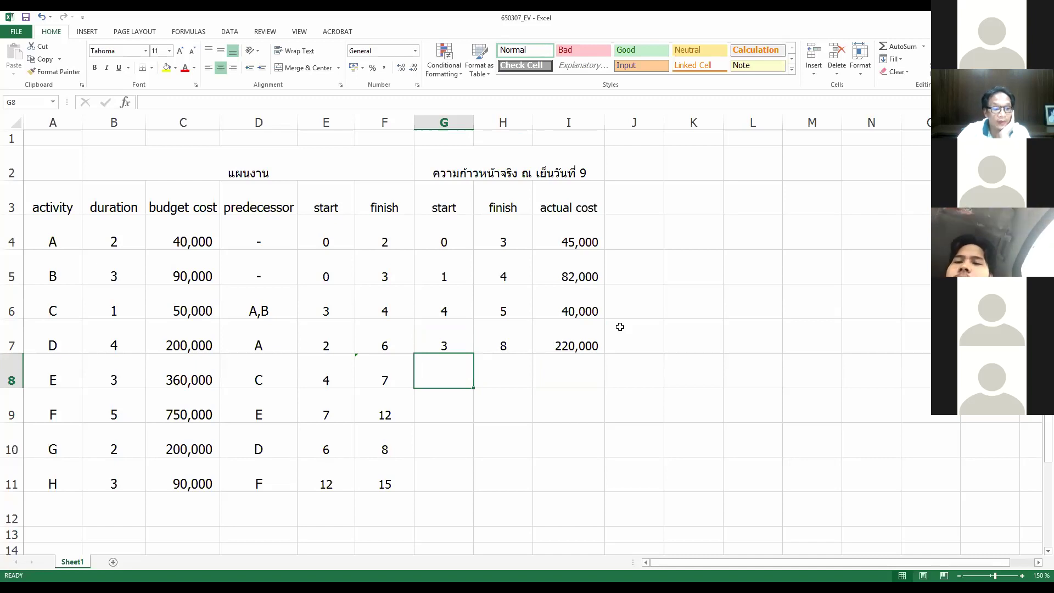
type("5")
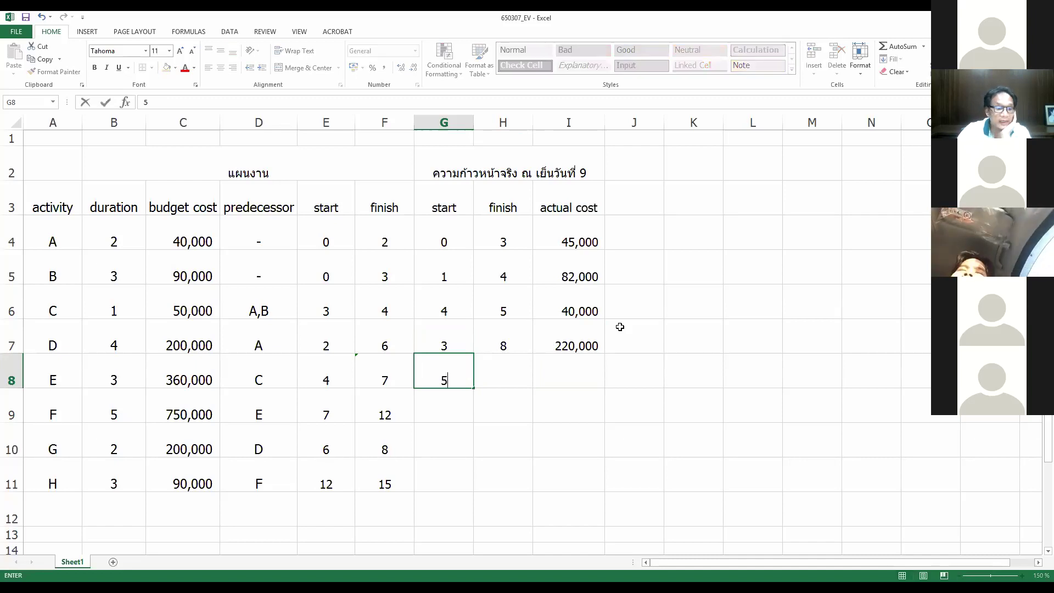
key("Return")
key("Right")
key("Up")
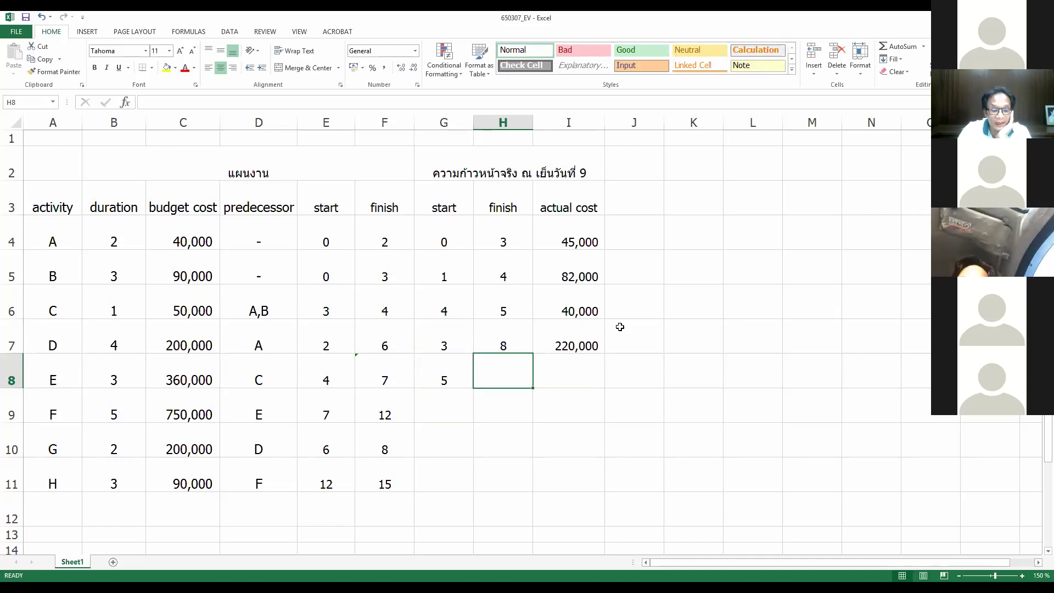
type("9")
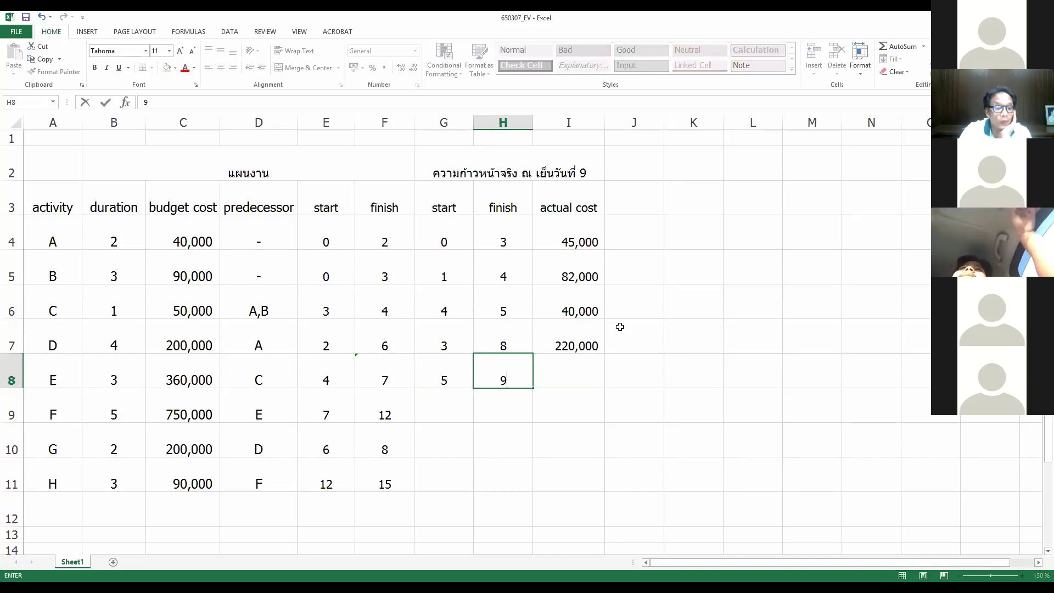
key("Return")
- Enter 300,000 as activity E's actual cost in I8
key("Right")
key("Up")
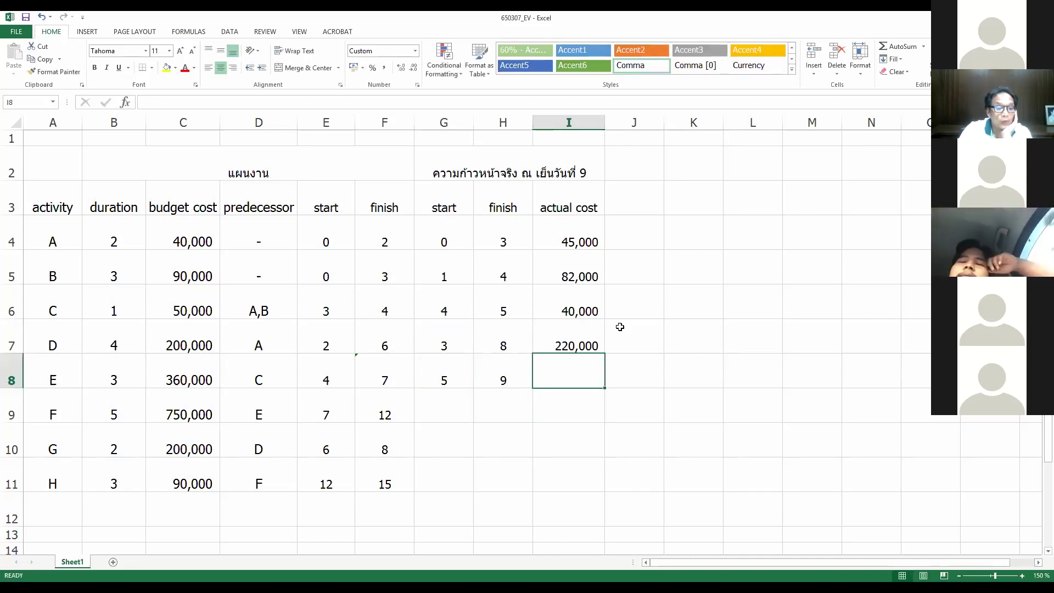
key("Left")
key("Right")
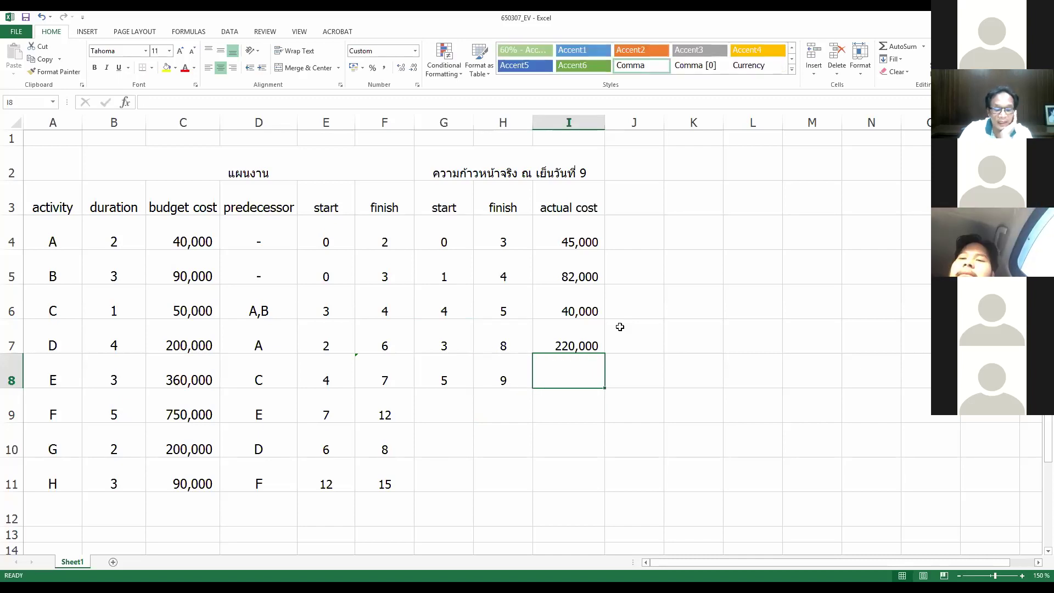
type("300,000")
key("Return")
- Enter the column header เปอร์เซนต์ความก้าวหน้าจริง in J3, beside the actual cost header
key("Right")
key("Up")
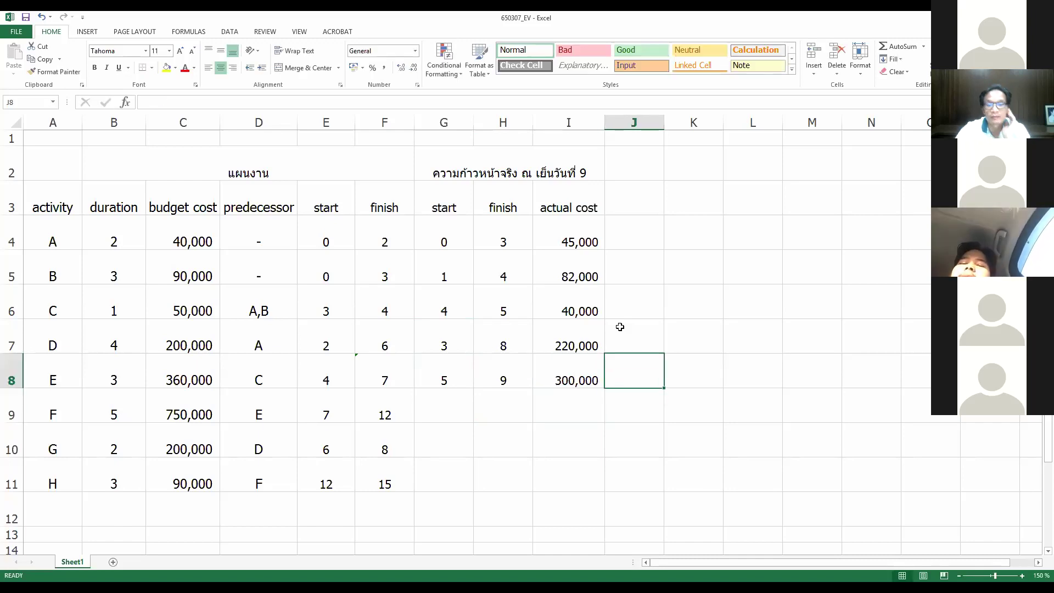
left_click(621, 192)
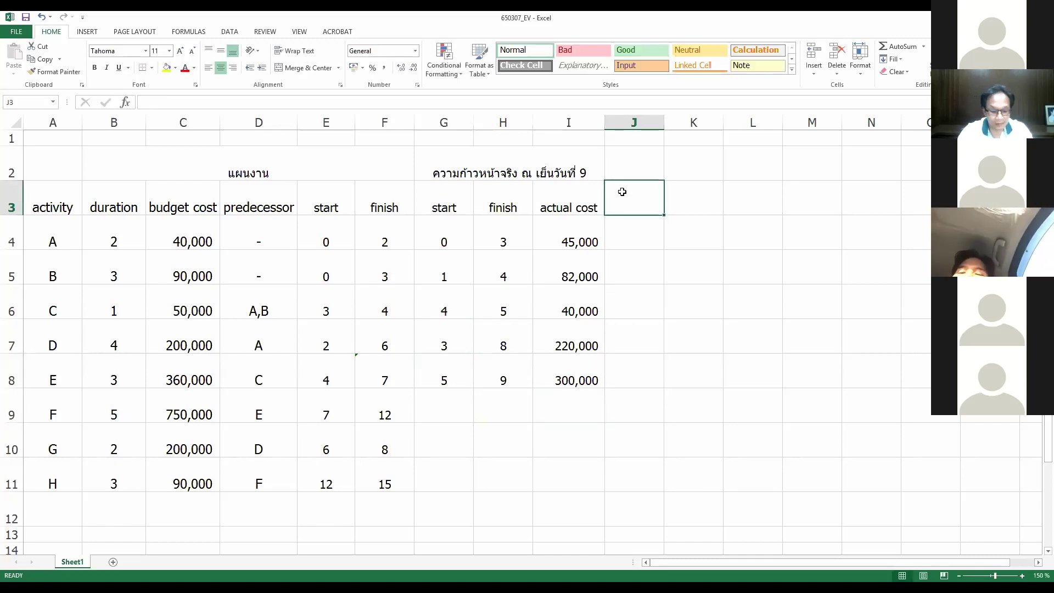
type("a")
key("BackSpace")
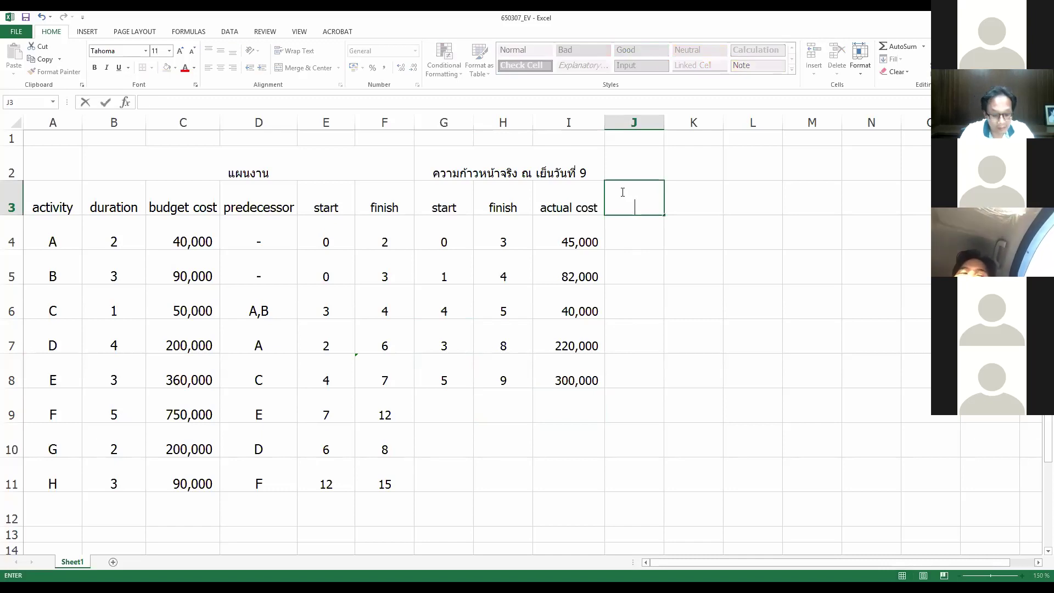
type("เปอ")
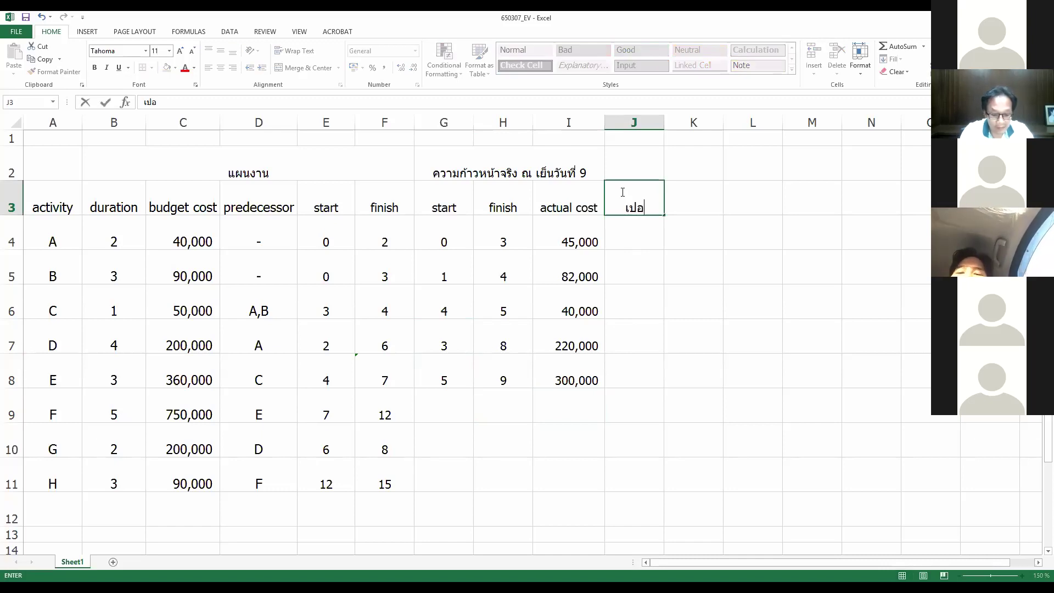
type("ร์เซนต์")
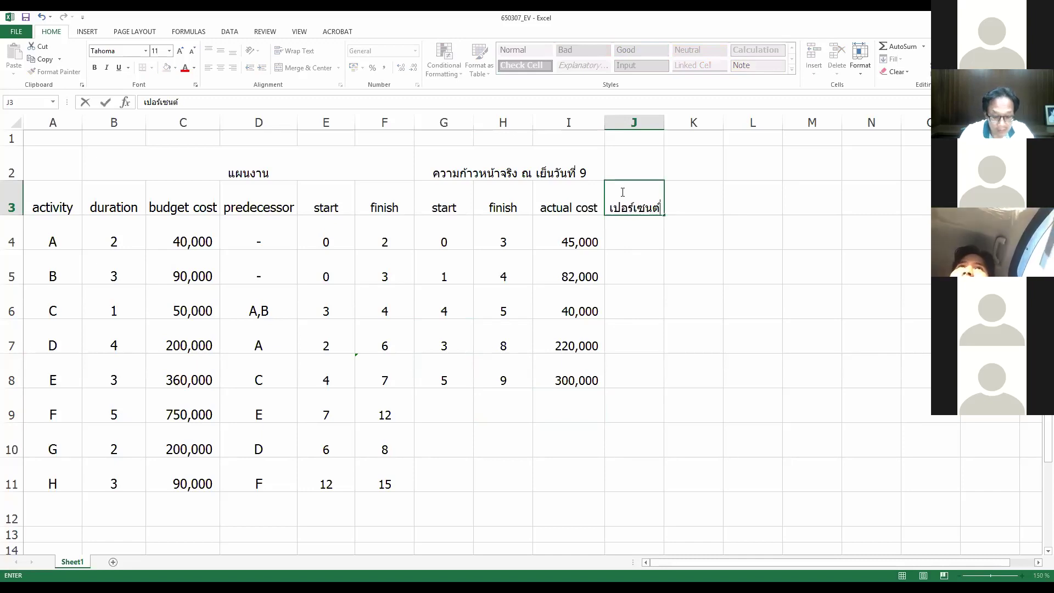
type("ความก้าวหน้าจริง")
key("Return")
key("Up")
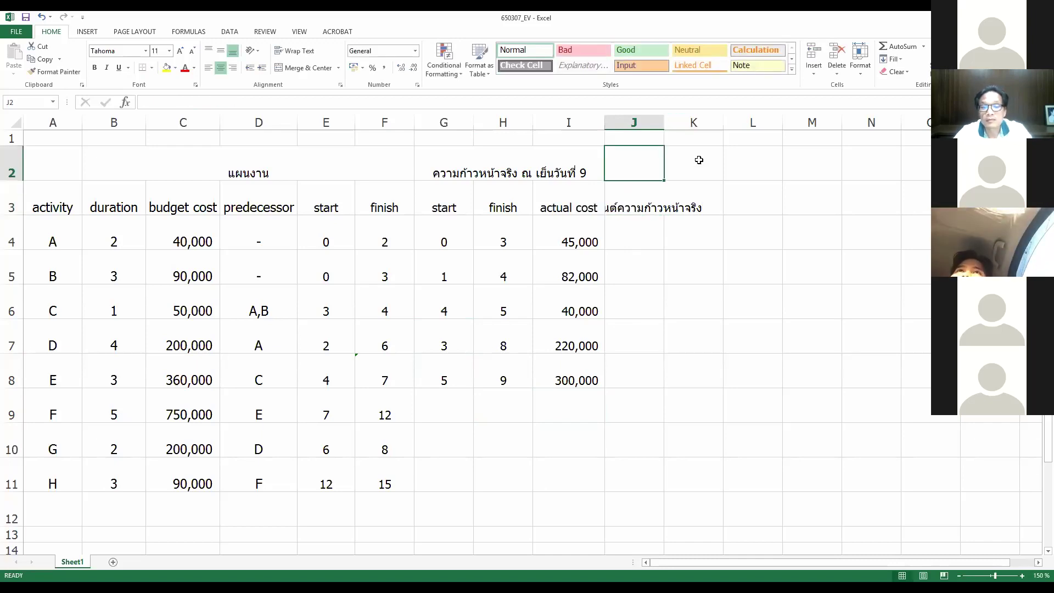
- Widen column J and shorten the header in J3 to เปอร์เซนต์ความก้าวหน้า
left_click(647, 201)
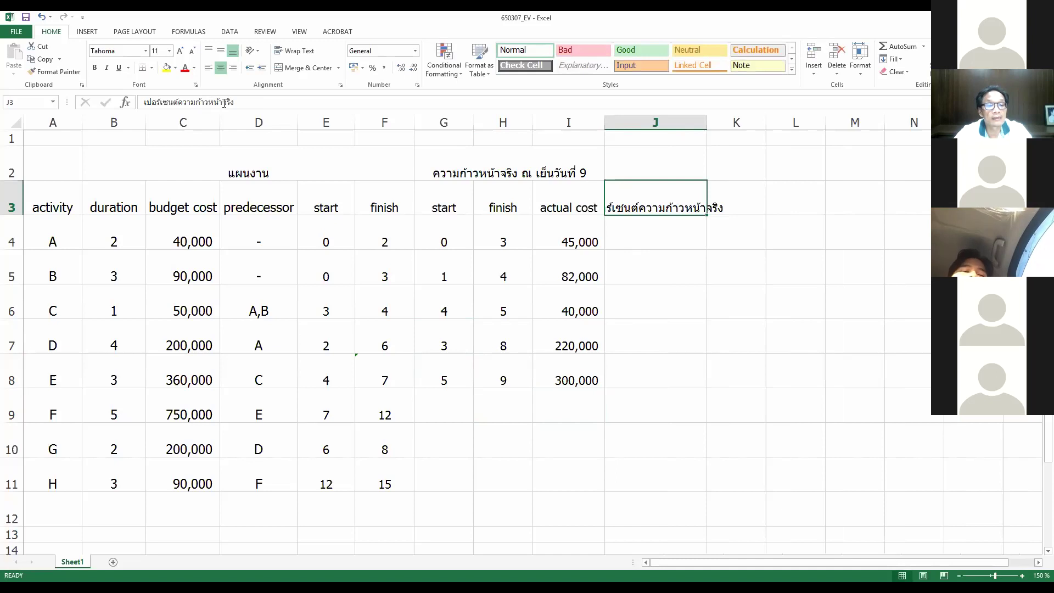
left_click(224, 103)
key("Delete")
key("Delete")
key("Delete")
key("Delete")
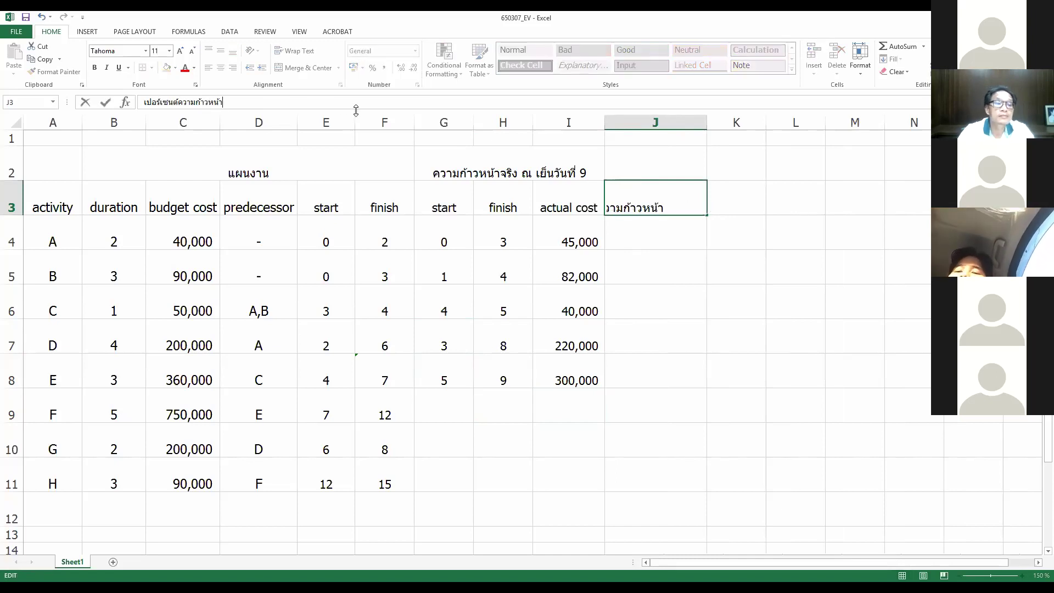
key("Return")
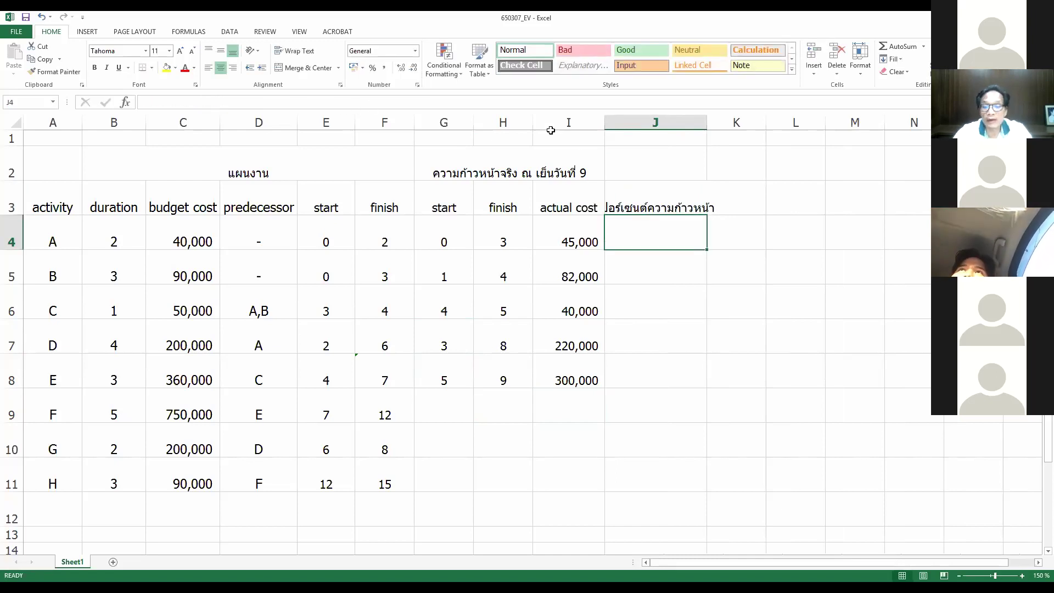
- Turn on text wrapping for the percent progress header in J3 through its cell format settings
left_click(667, 208)
right_click(667, 207)
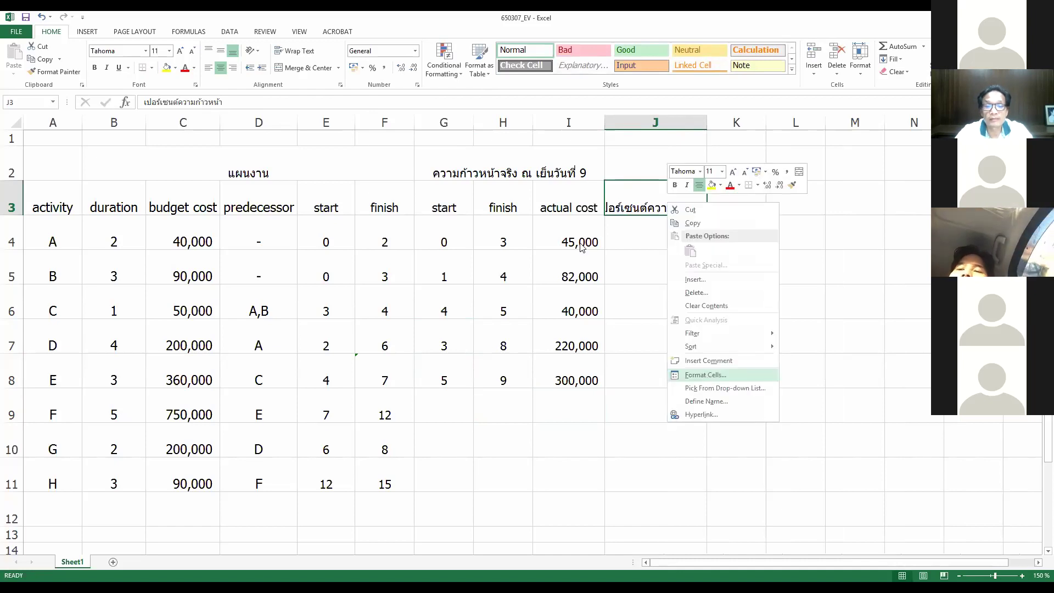
left_click(705, 373)
left_click(614, 267)
left_click(603, 361)
left_click(776, 483)
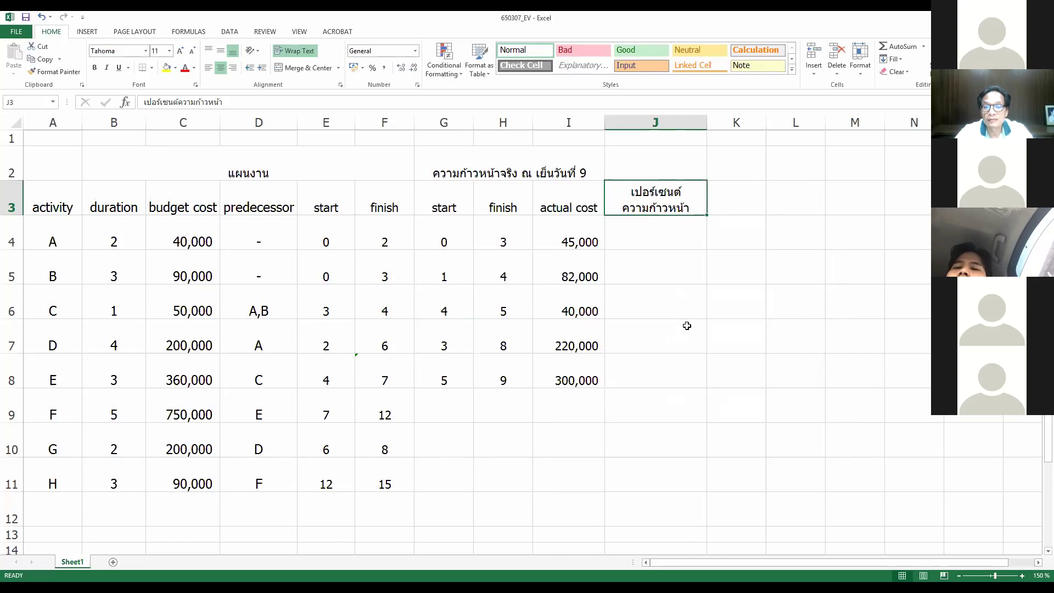
- Enter 100% progress for activities A, B and C in J4, J5 and J6
left_click(684, 340)
left_click(679, 241)
type("100๔")
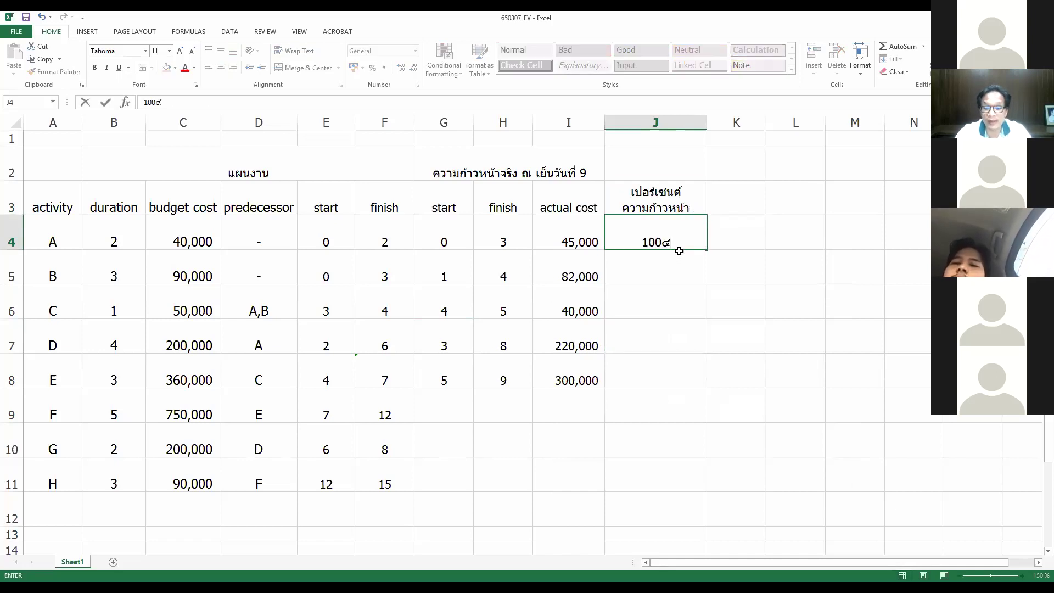
key("BackSpace")
type("%")
key("Return")
type("100")
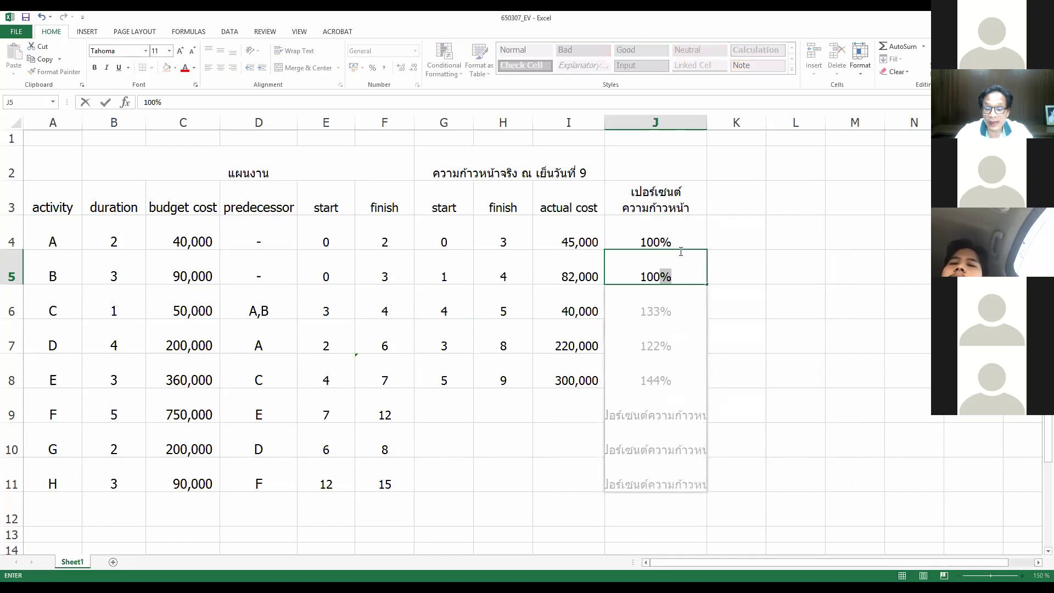
key("Return")
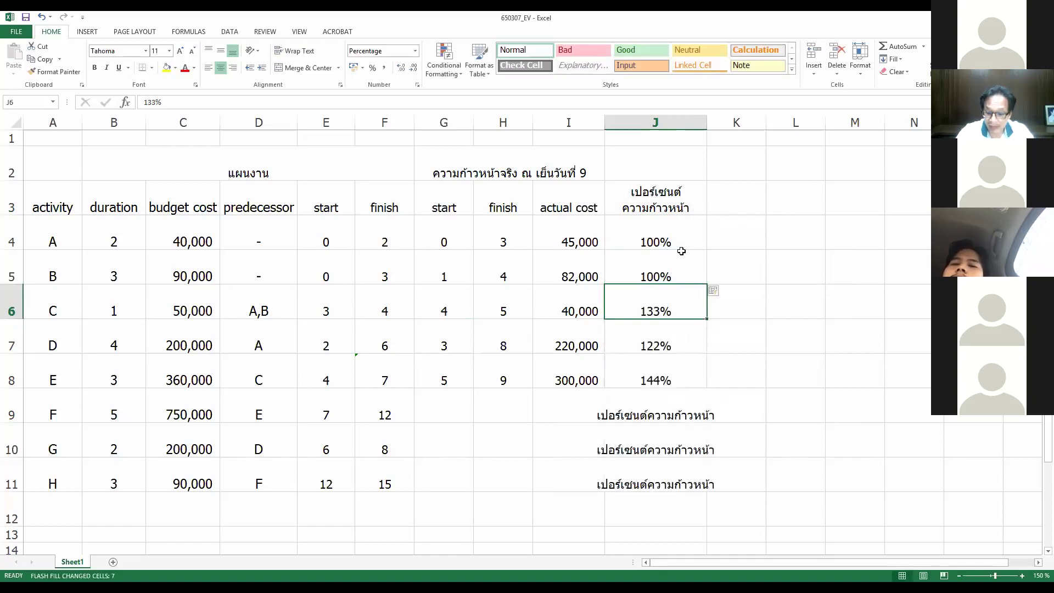
type("100")
key("Return")
- Clear the automatically filled values from J7 through J11 in the percent progress column
key("Delete")
key("Down")
key("Delete")
key("Down")
key("Delete")
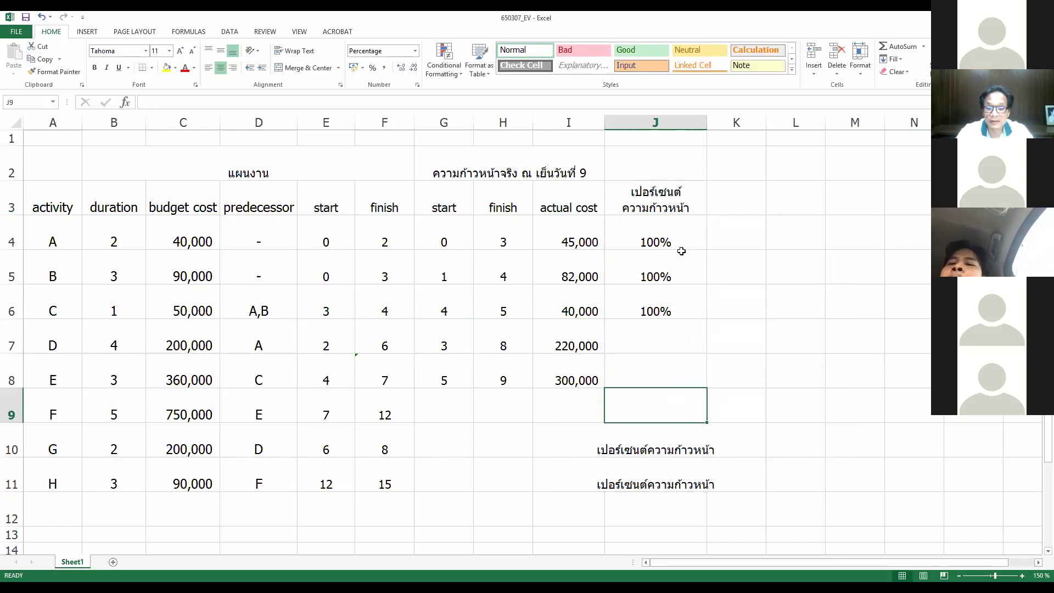
key("Down")
key("Delete")
key("Down")
key("Delete")
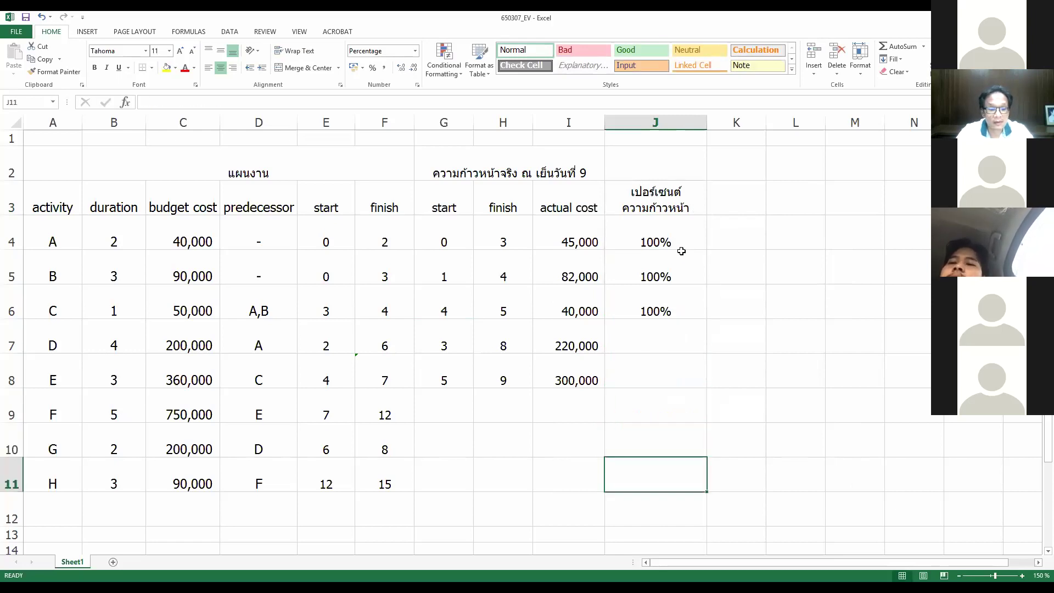
- Copy activity C's progress percentage from J6 to J7 for activity D
key("Up")
key("Up")
key("Up")
key("Up")
key("Up")
key("ctrl+c")
key("Down")
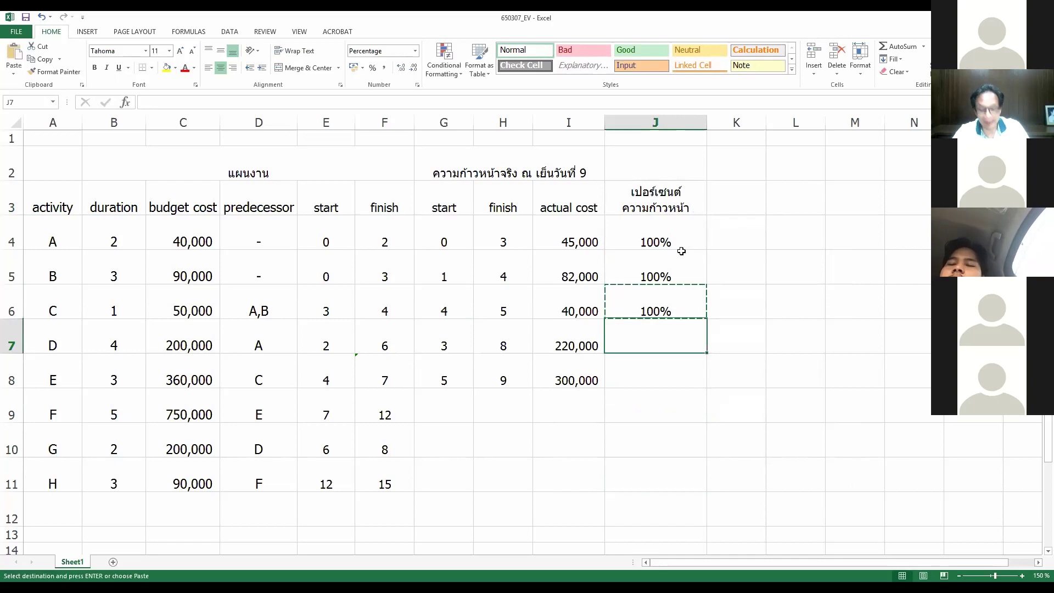
key("ctrl+v")
- Enter 85% as activity E's progress in J8
key("Down")
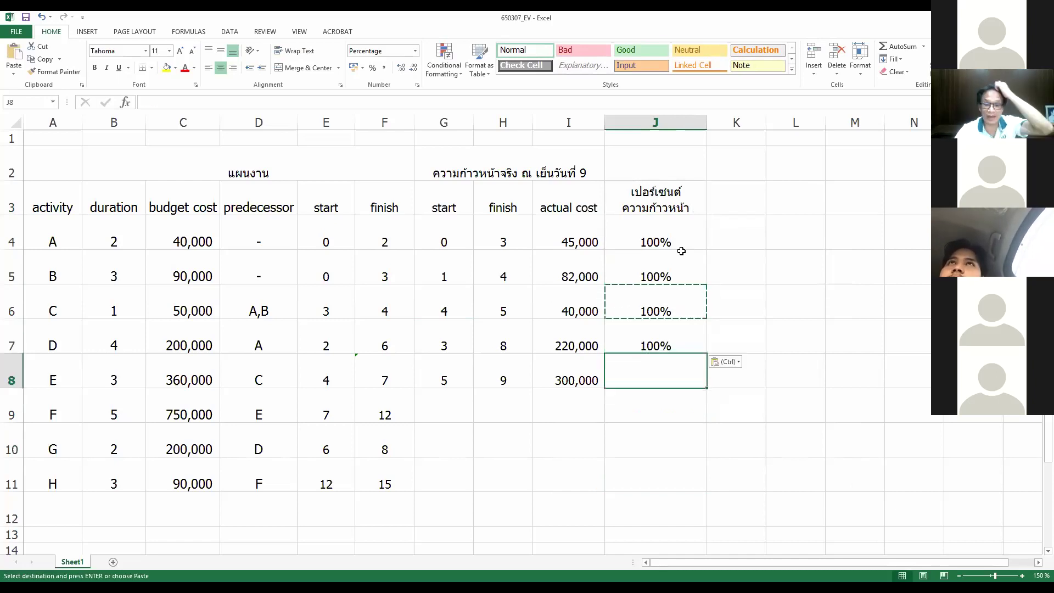
type("85")
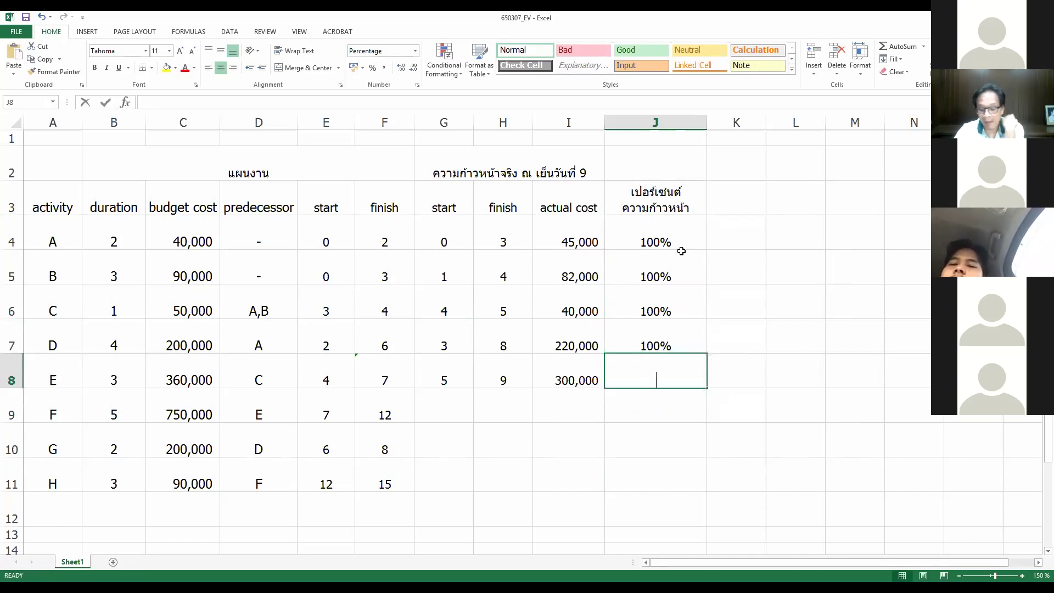
key("Return")
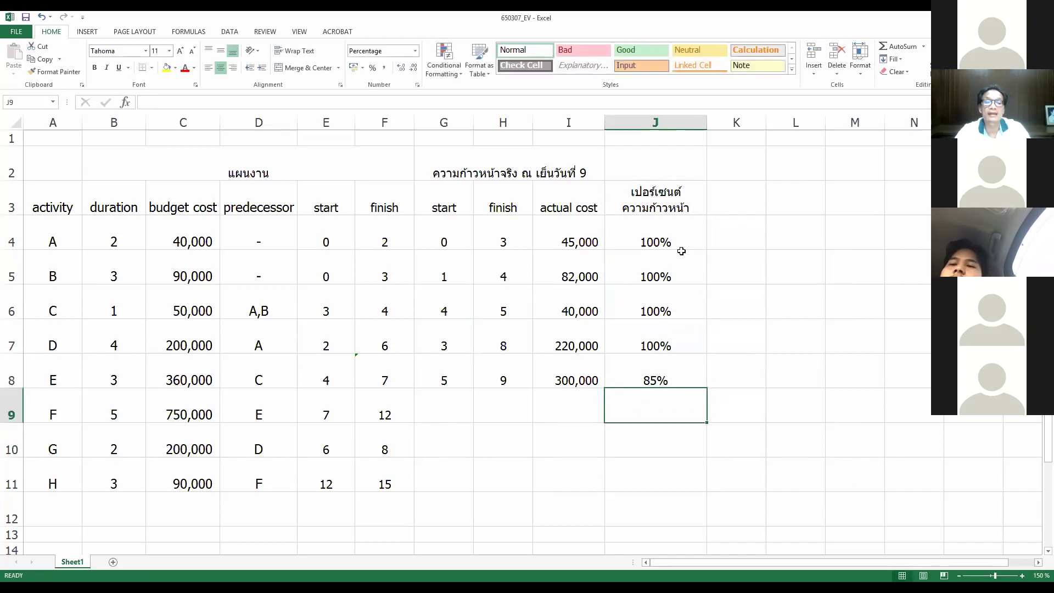
- Enter 9 as activity G's actual start in G10
key("Left")
key("Left")
key("Left")
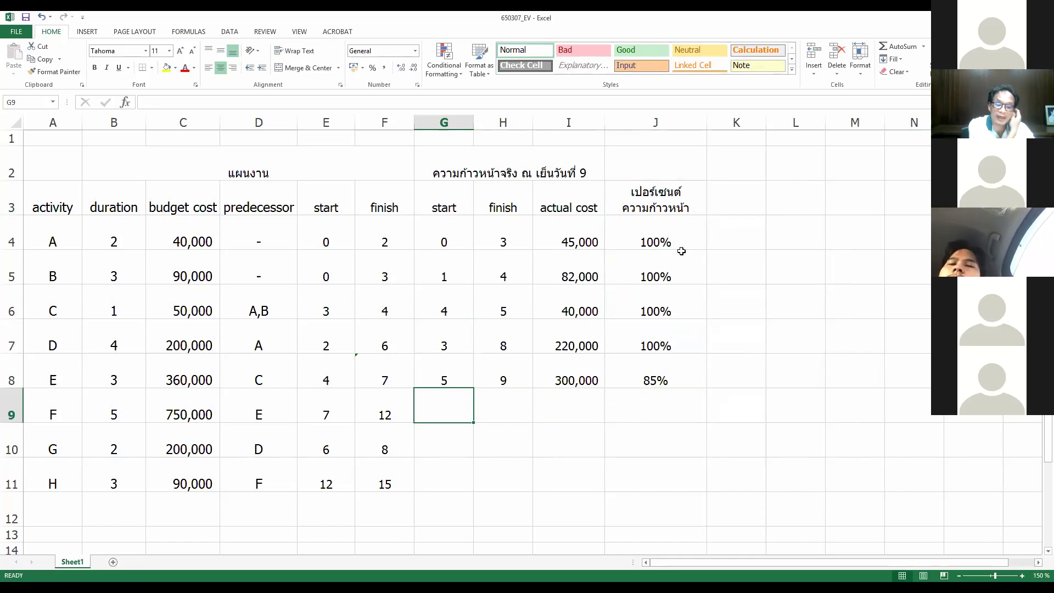
key("Return")
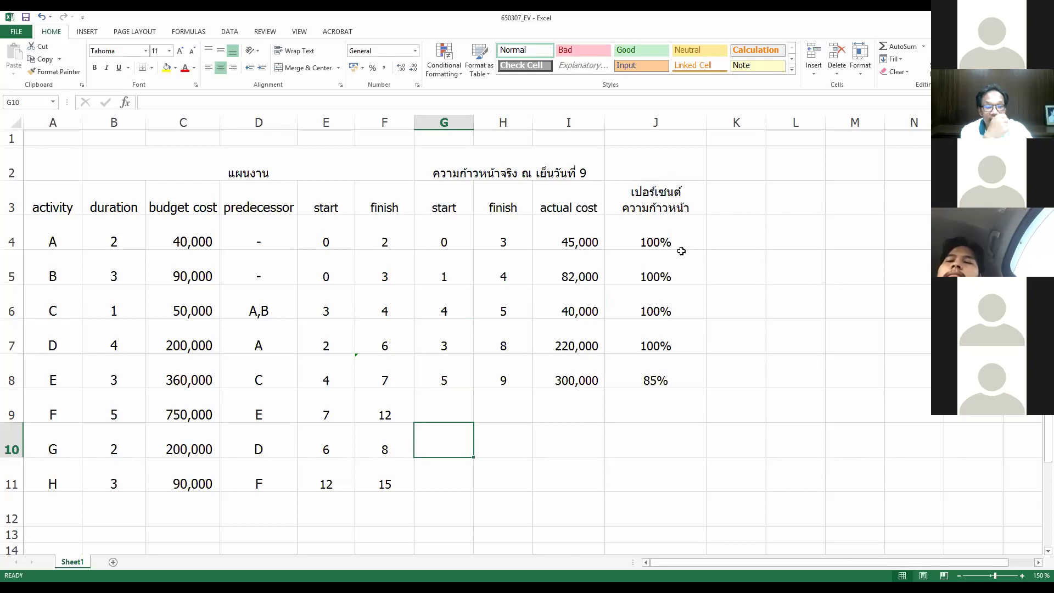
type("9")
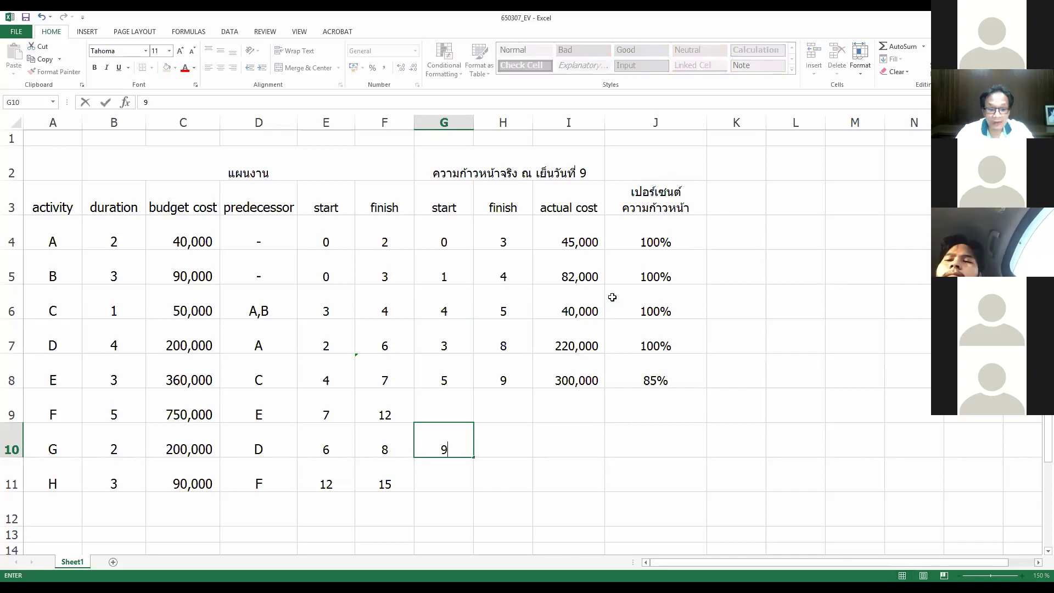
key("Return")
key("Up")
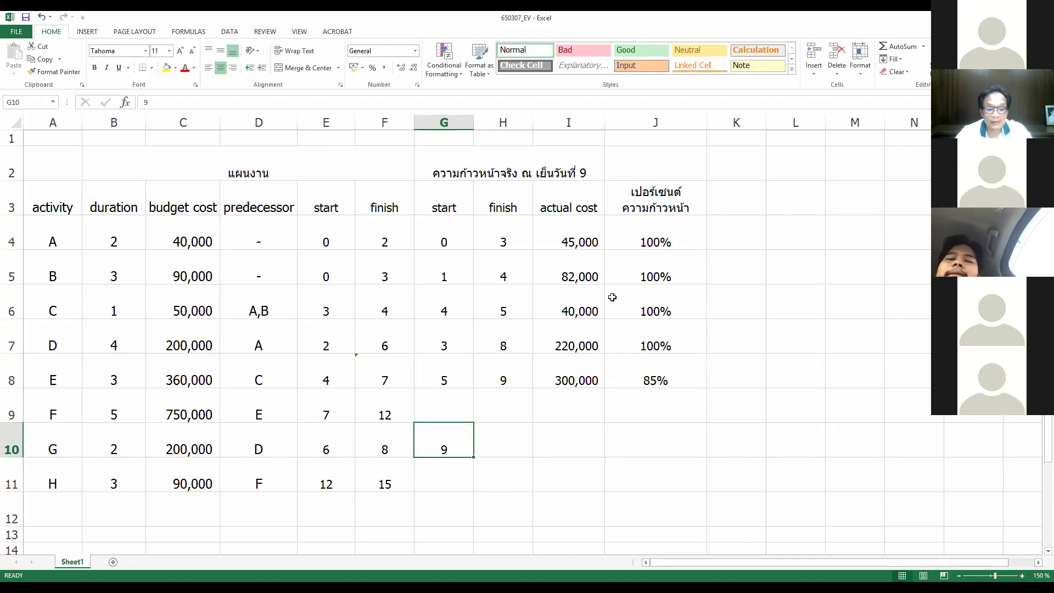
- Set activity E's actual finish in H8 to 7
key("Up")
key("Up")
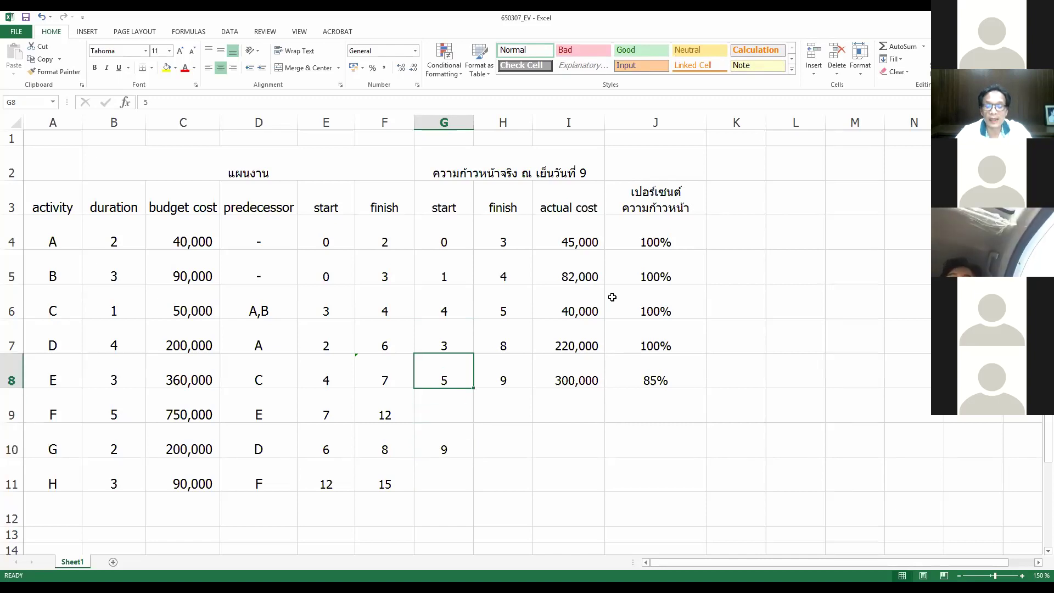
key("Right")
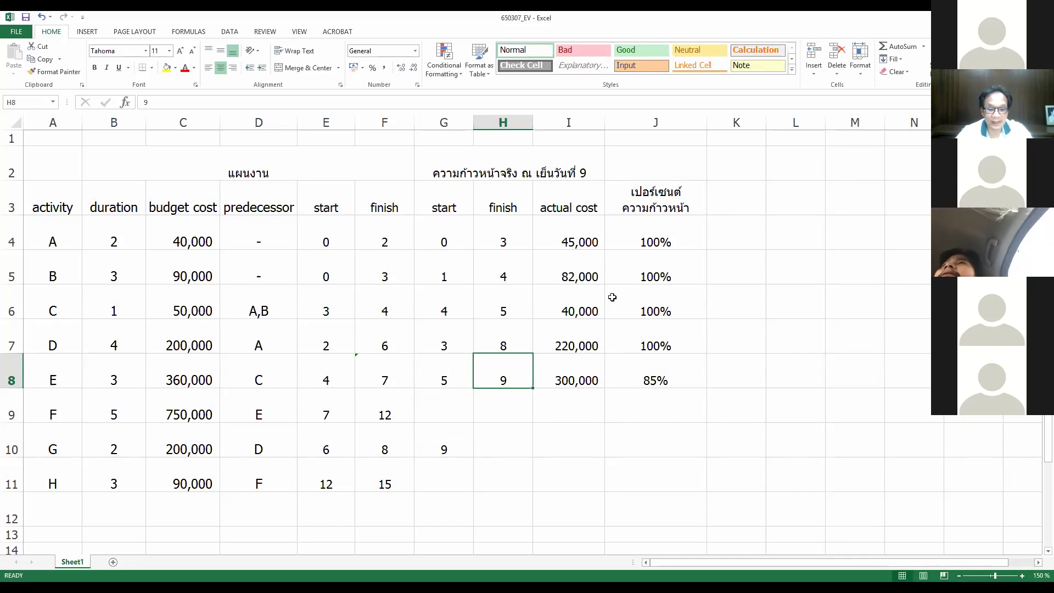
type("7")
key("Return")
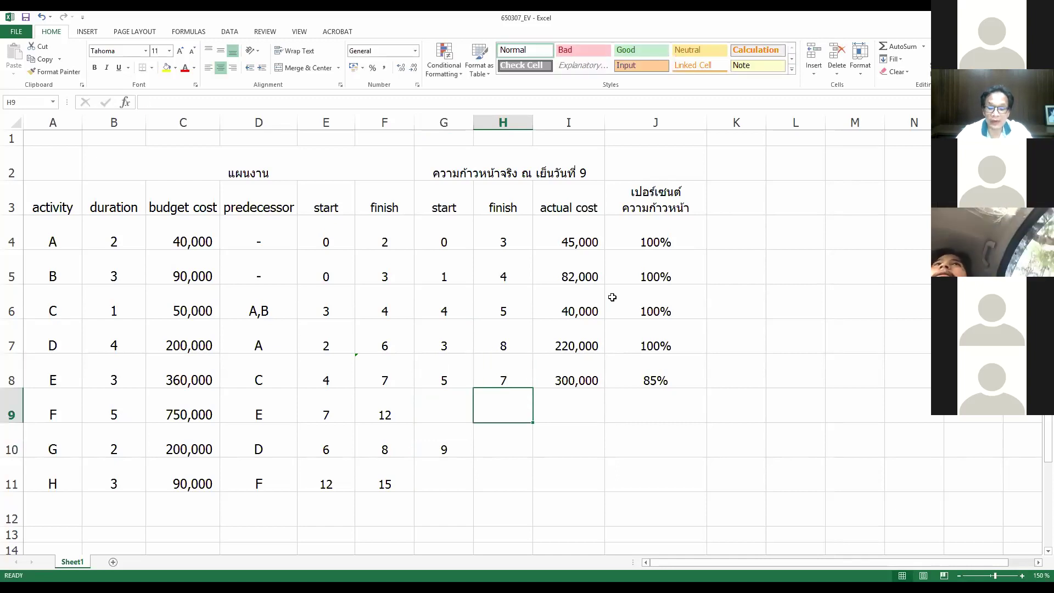
- Clear activity G's actual start value from G10
key("Left")
key("Down")
key("Delete")
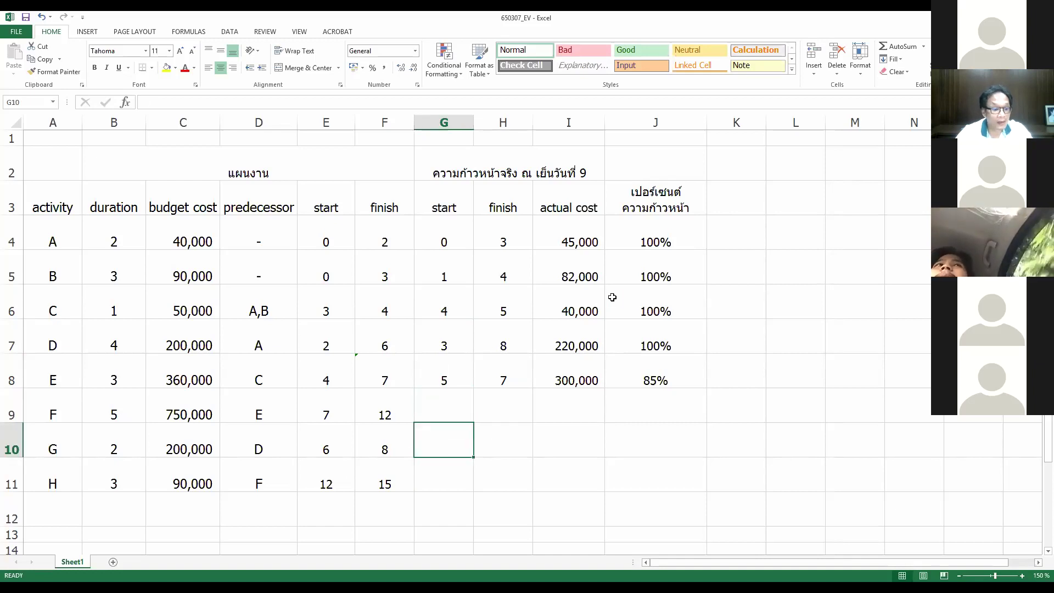
- Set activity D's actual finish in H7 to 7
key("Up")
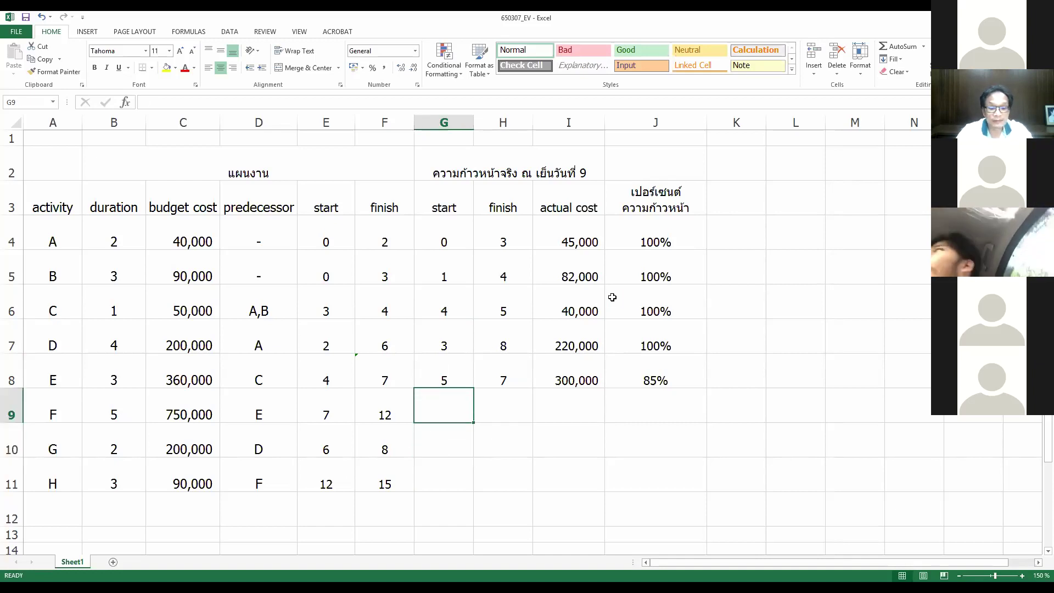
key("Up")
key("Up")
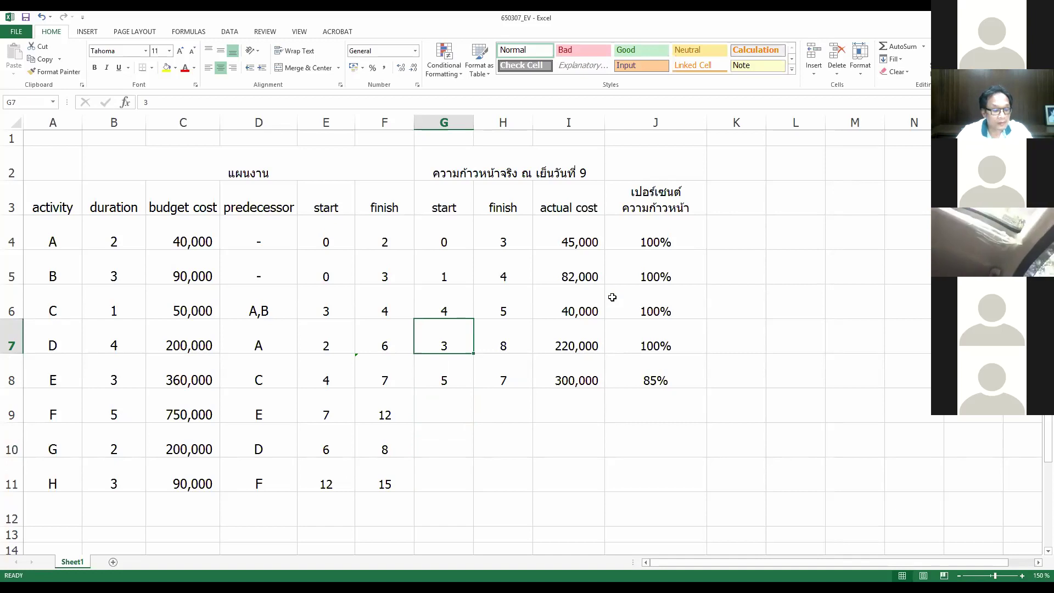
key("Right")
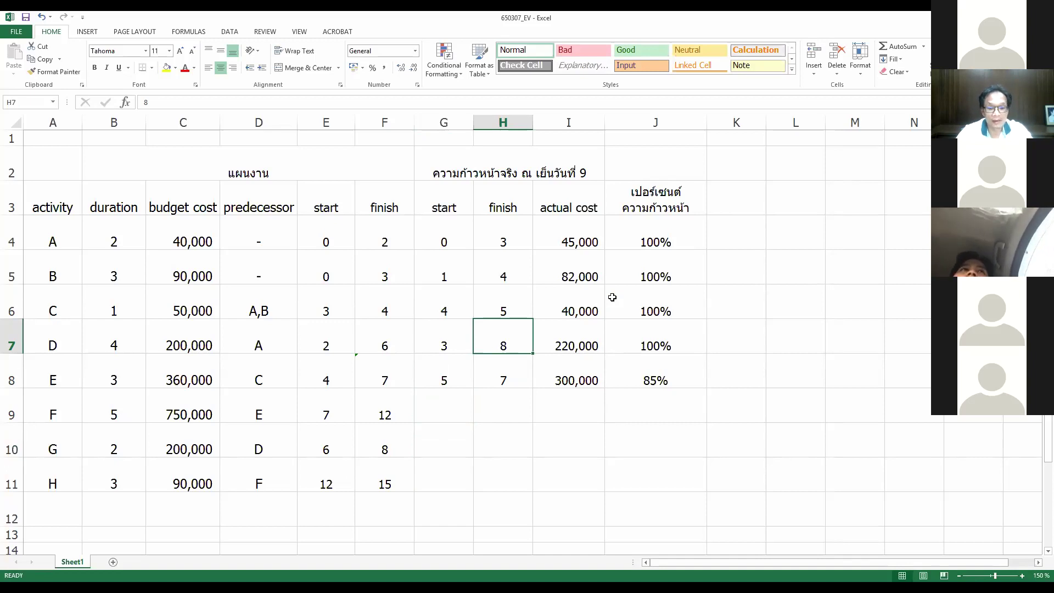
type("7")
key("Return")
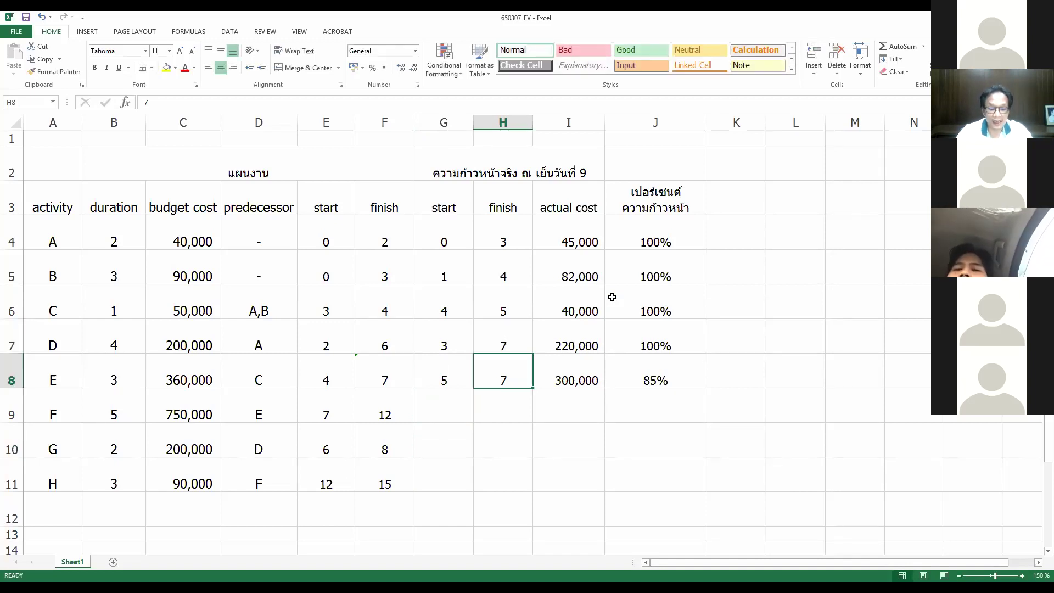
- Enter activity F's actual start 7 in G9 and actual finish 9 in H9
key("Return")
key("Left")
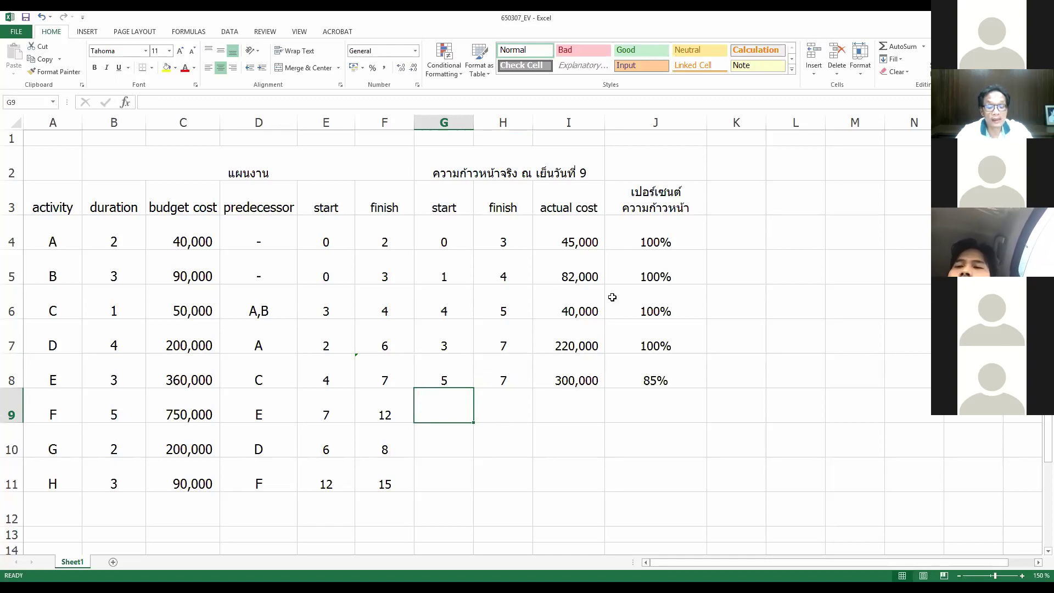
type("7")
key("Return")
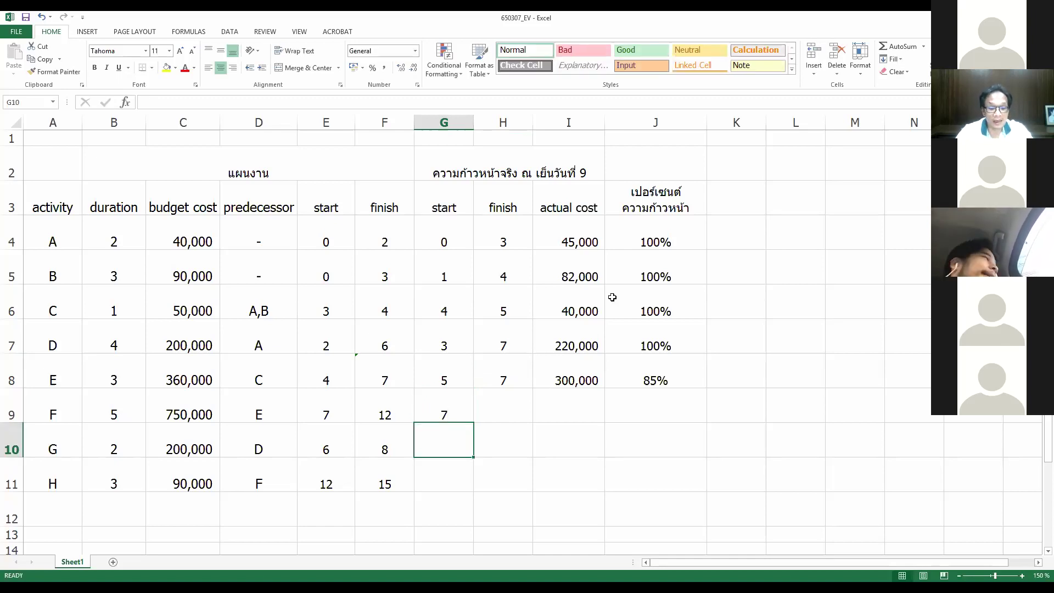
key("Right")
key("Up")
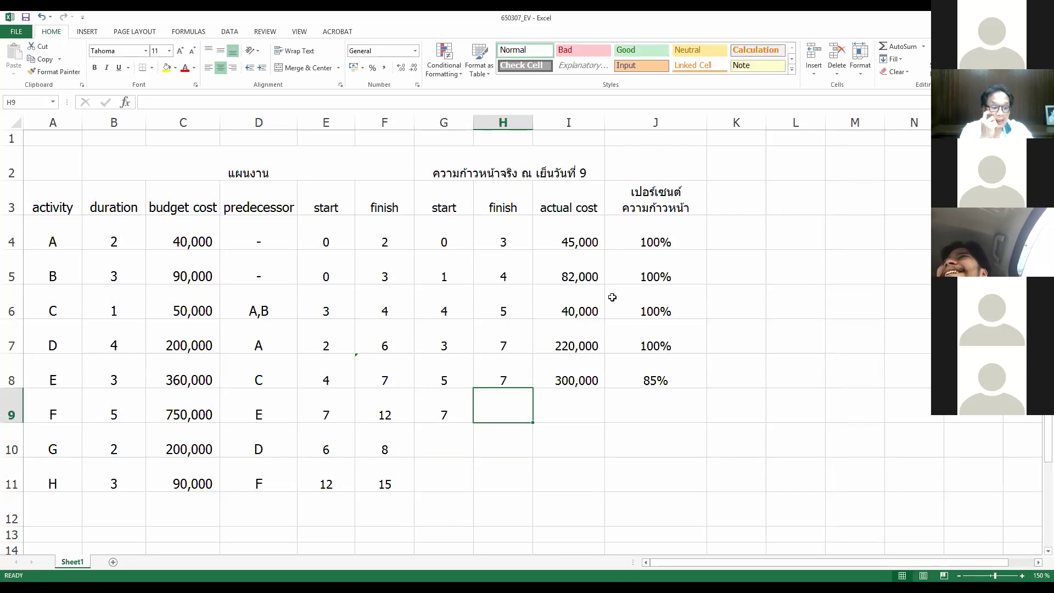
type("9")
key("Return")
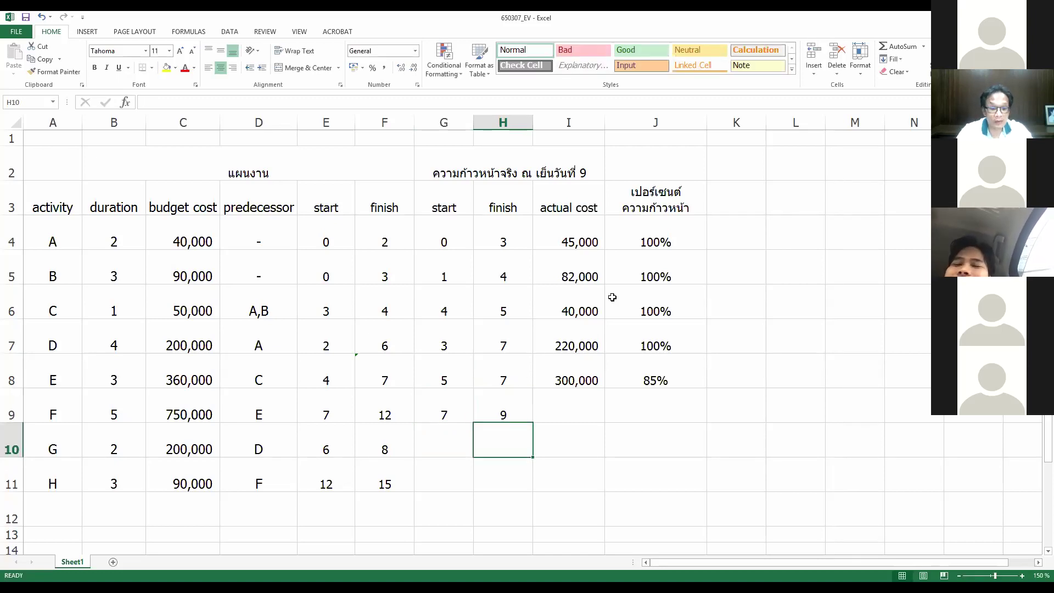
- Set activity E's progress percentage in J8 to 100%
key("Right")
key("Right")
key("Up")
key("Up")
type("10")
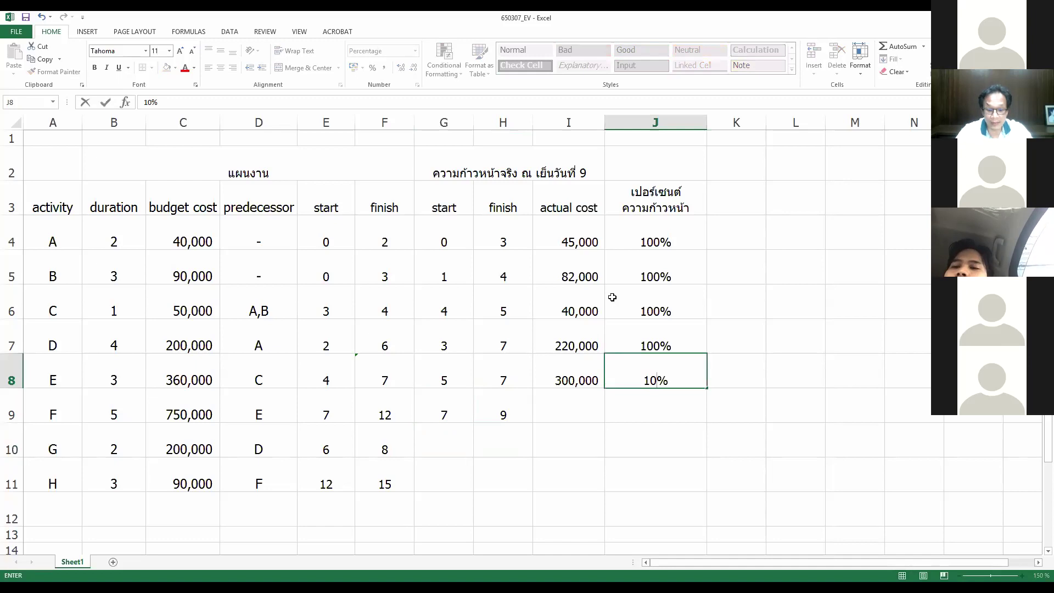
type("0")
key("Return")
- Enter 40% as activity F's progress in J9
key("Left")
key("Left")
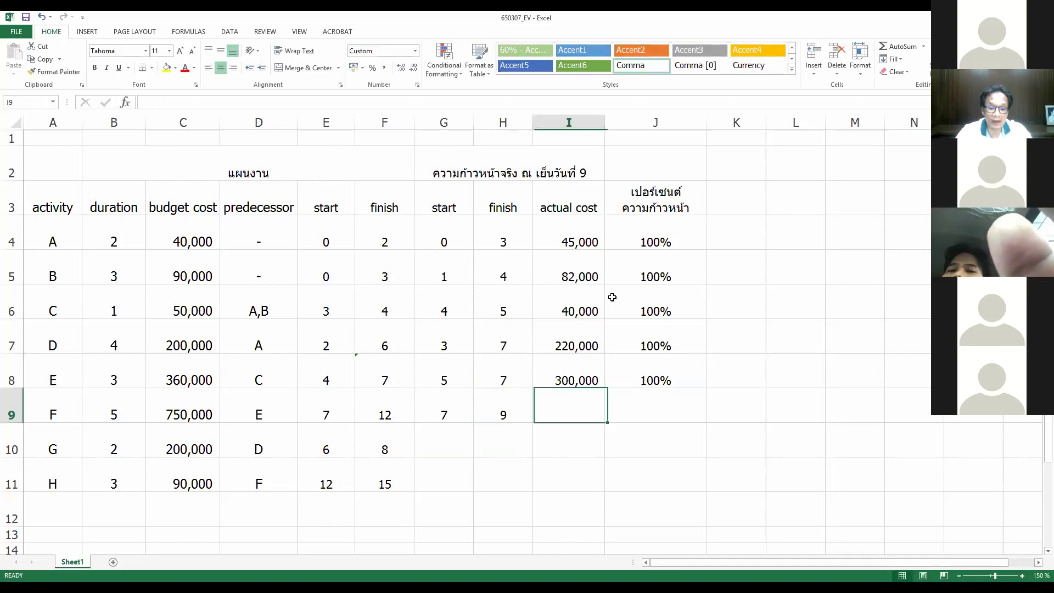
key("Left")
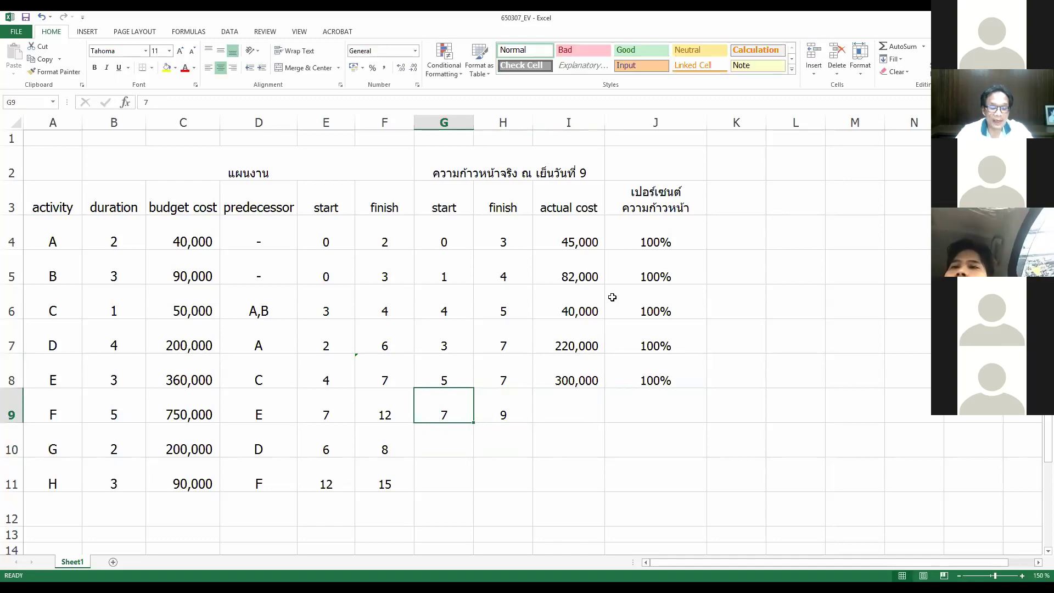
key("Right")
key("Right")
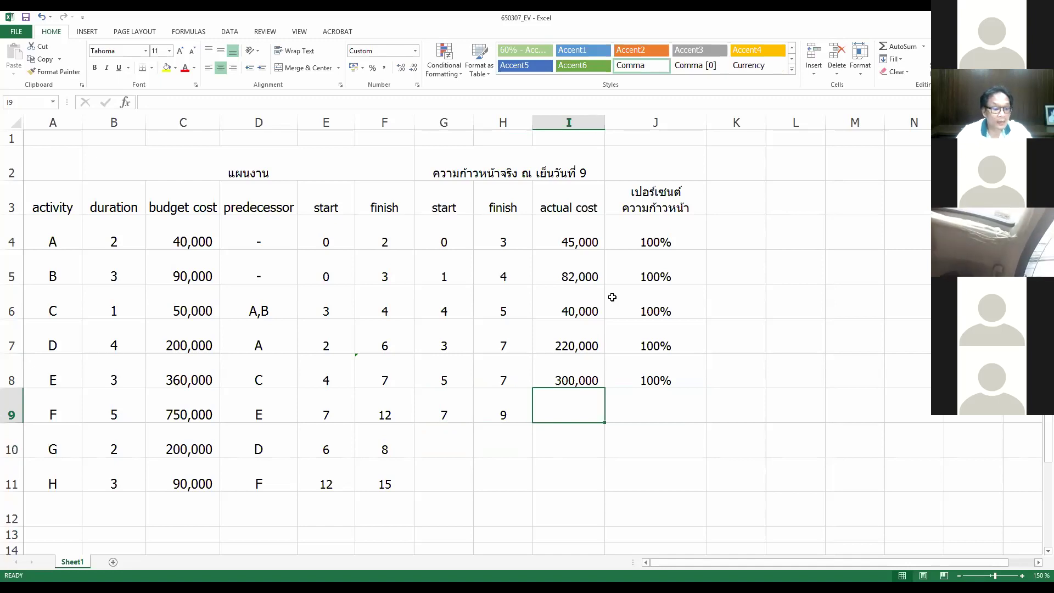
key("Right")
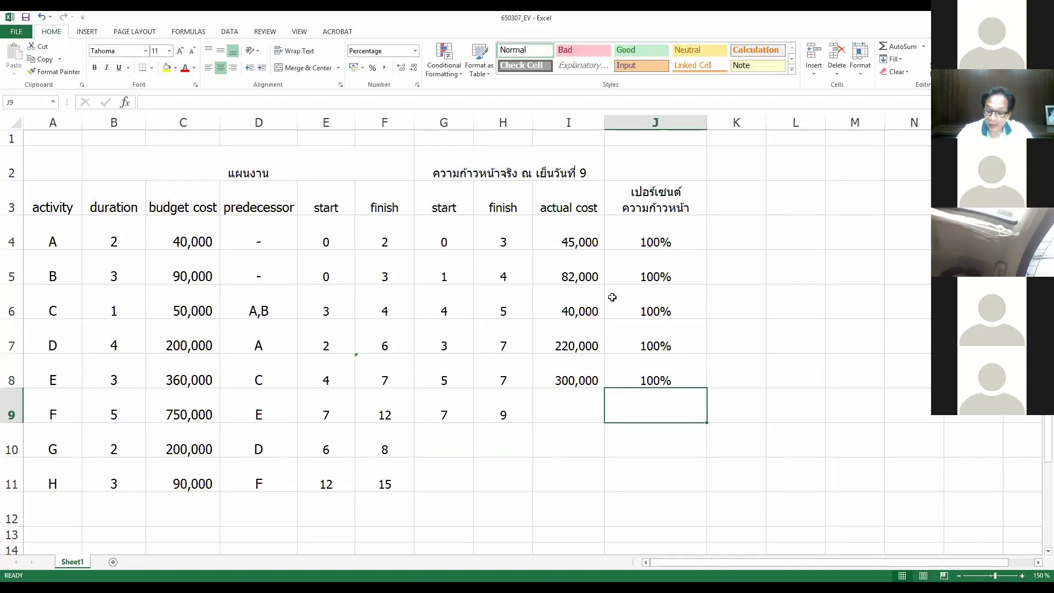
type("40")
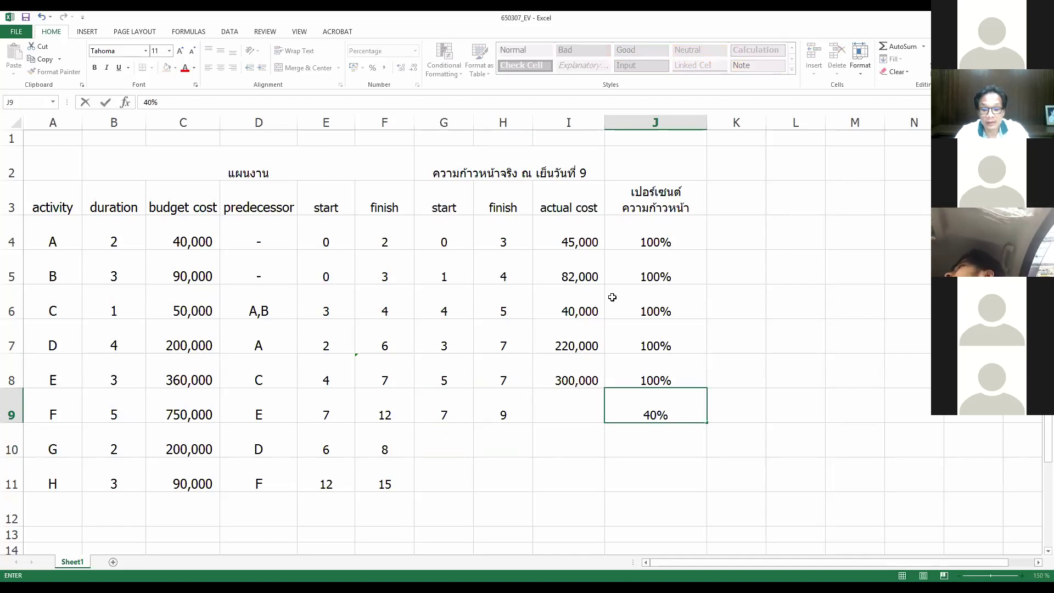
key("Return")
- Enter 350,000 as activity F's actual cost in I9
key("Up")
key("Left")
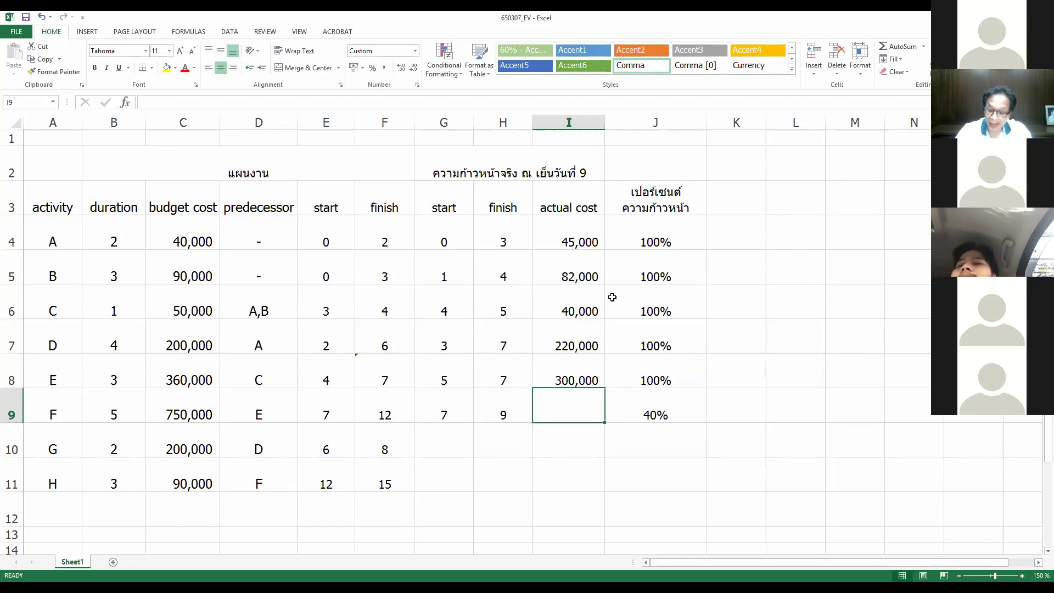
type("350000")
key("Return")
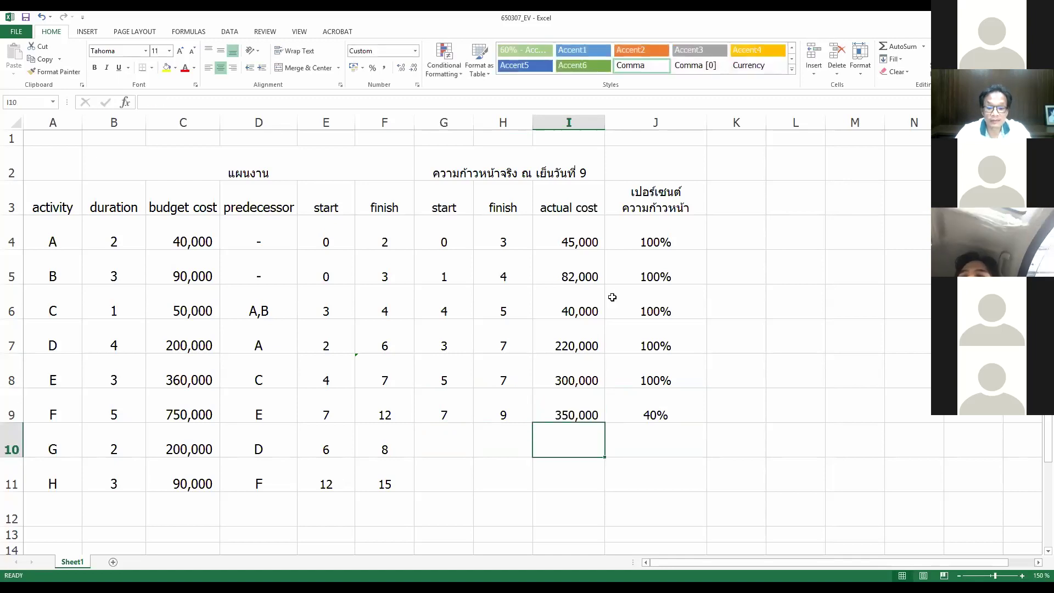
- Enter activity G's actual start 7 in G10 and actual finish 9 in H10
key("Left")
key("Left")
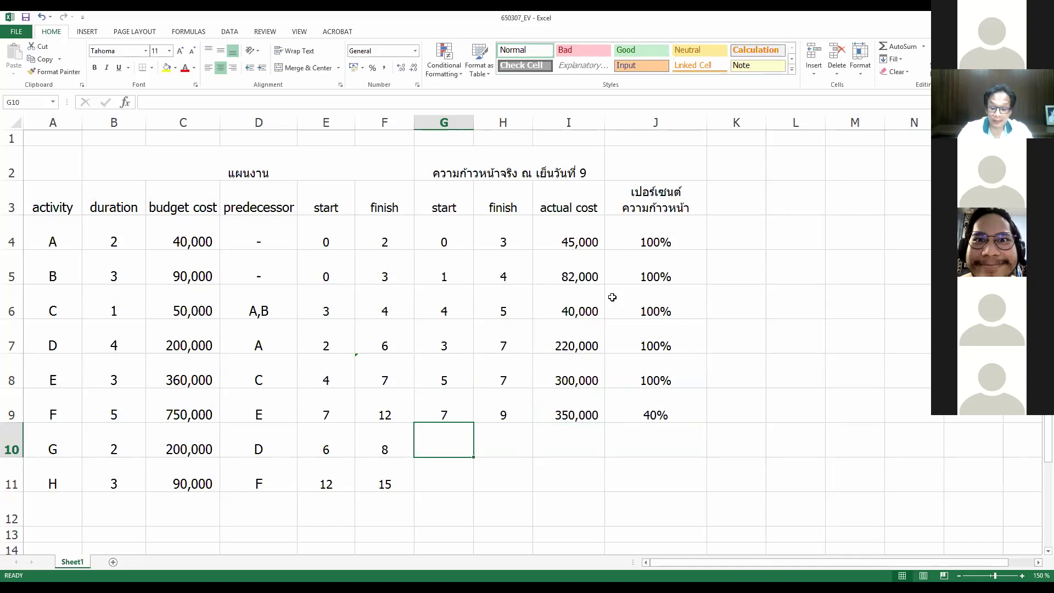
type("7")
key("Return")
key("Right")
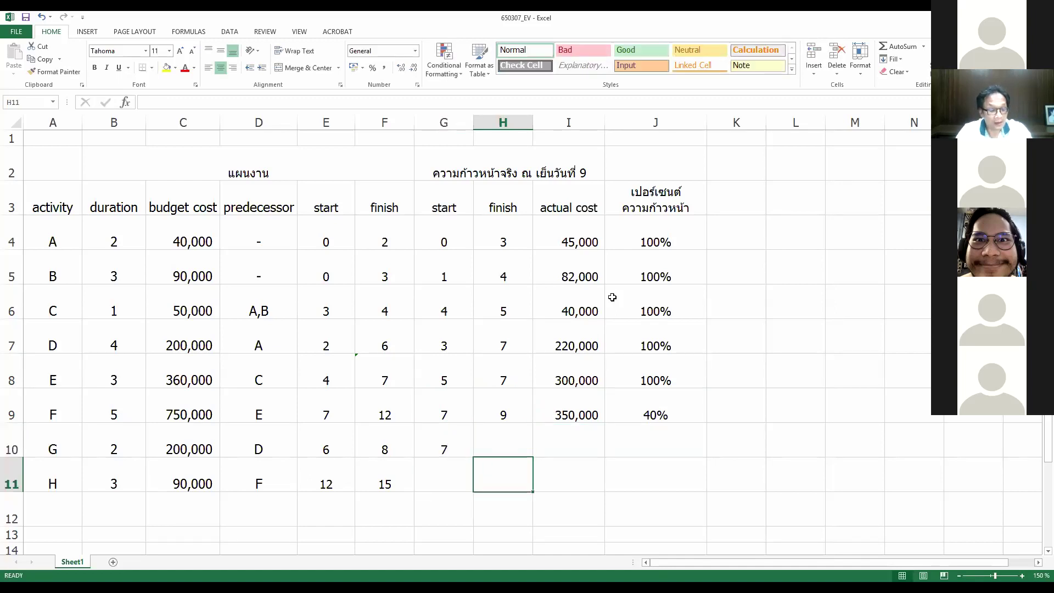
key("Up")
type("9")
key("Return")
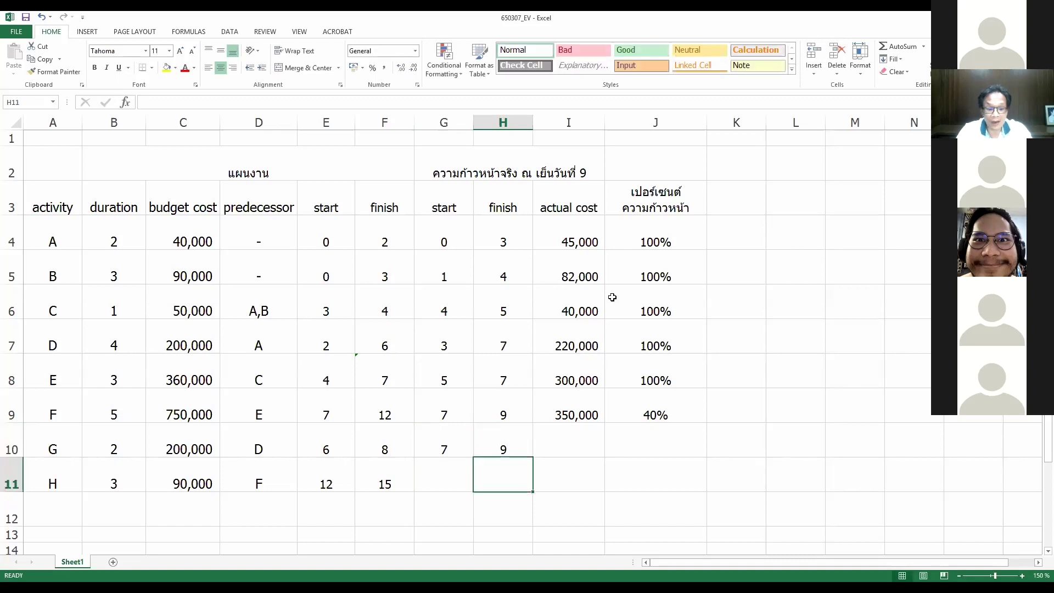
- Enter 210,000 as activity G's actual cost in I10
key("Right")
key("Up")
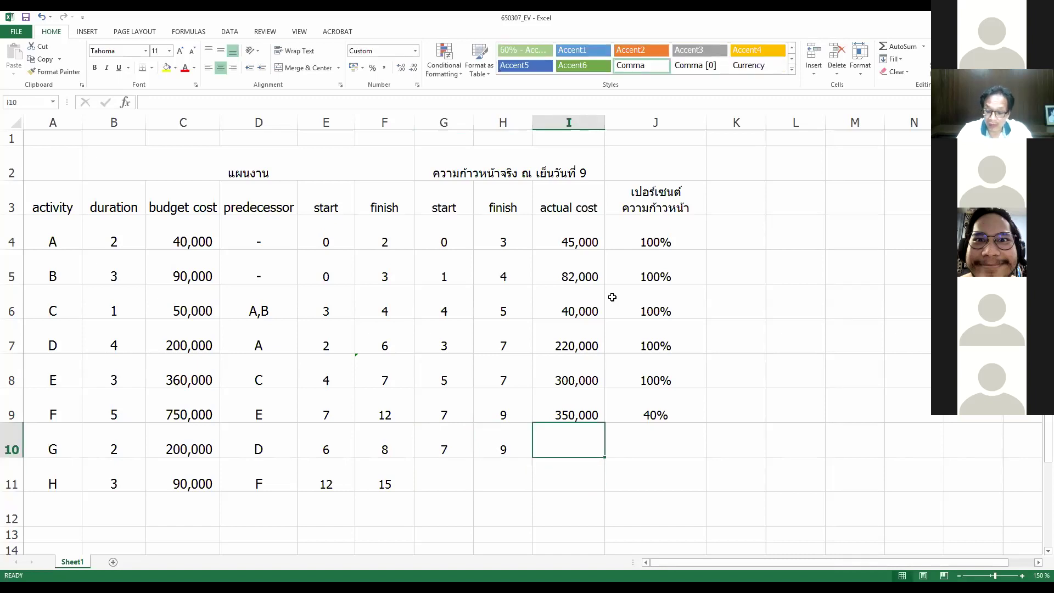
type("22")
key("BackSpace")
type("10,000")
key("Return")
- Enter 65% as activity G's progress in J10
key("Up")
key("Right")
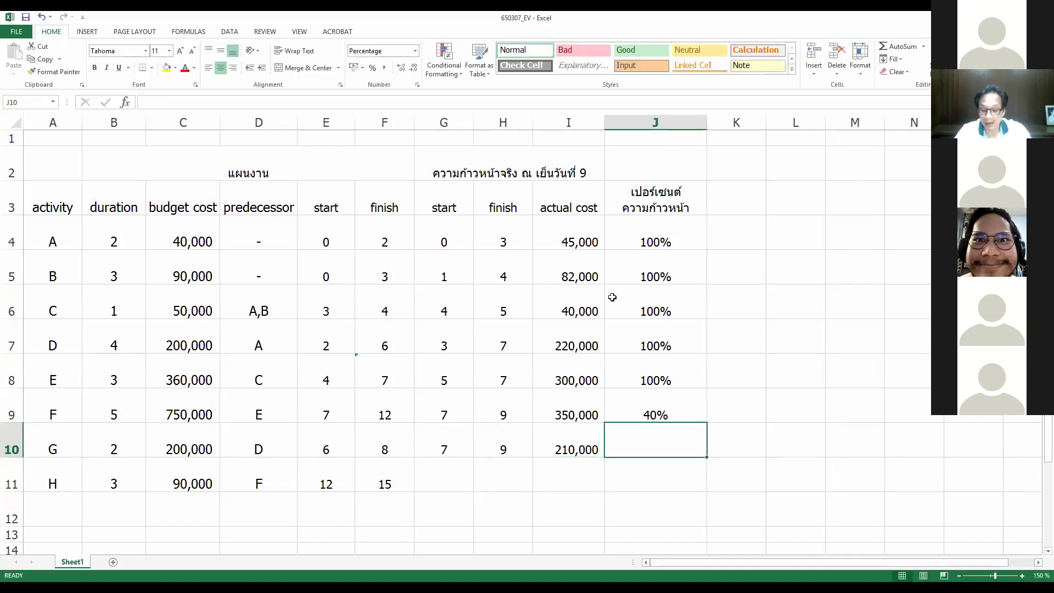
type("6")
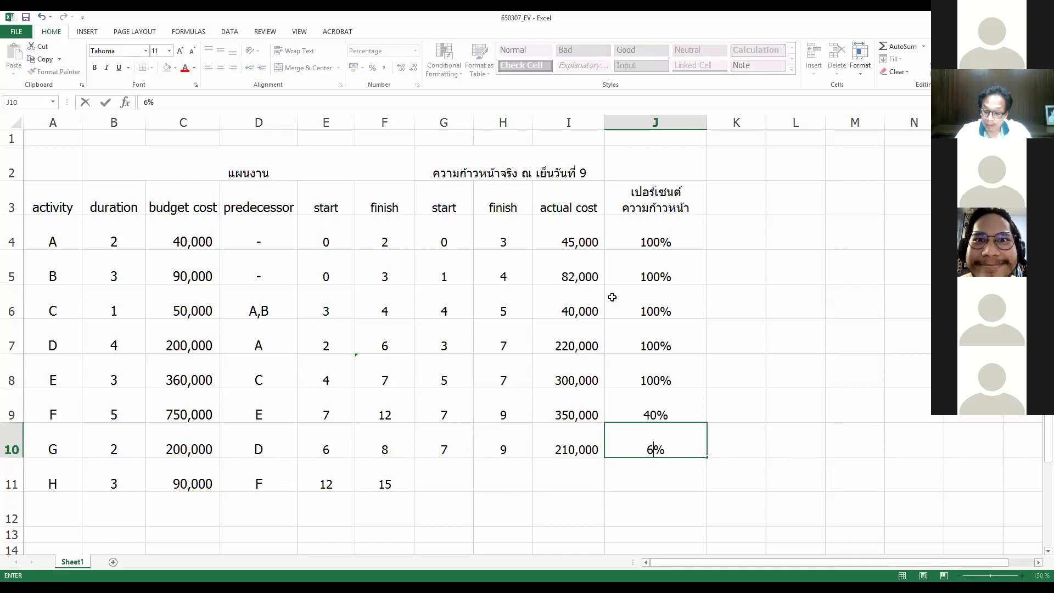
type("5")
key("Return")
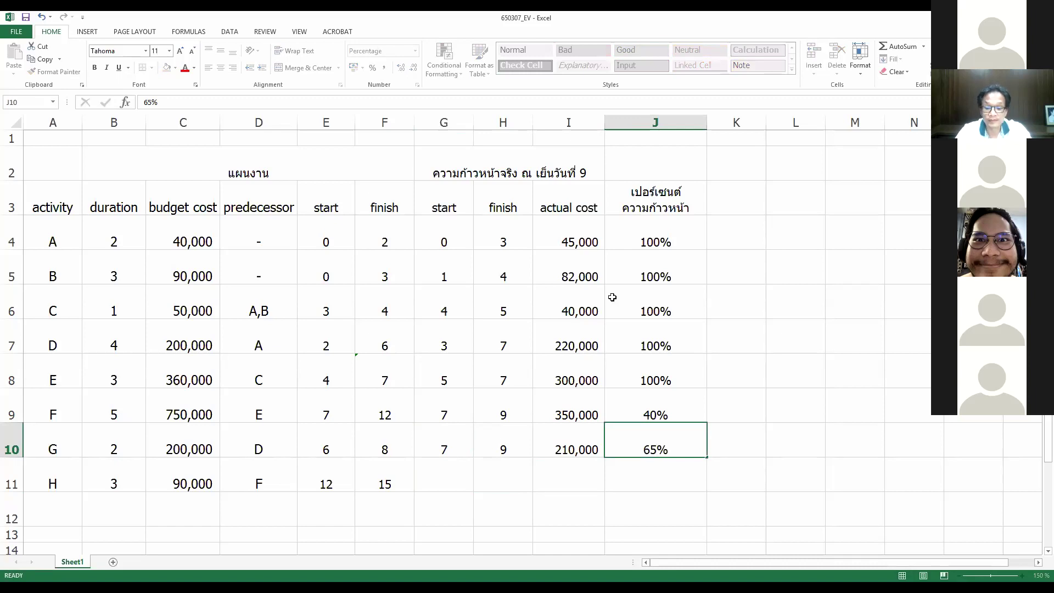
- Merge and center the day 9 actual progress heading across G2 to J2
left_click_drag(439, 170, 656, 166)
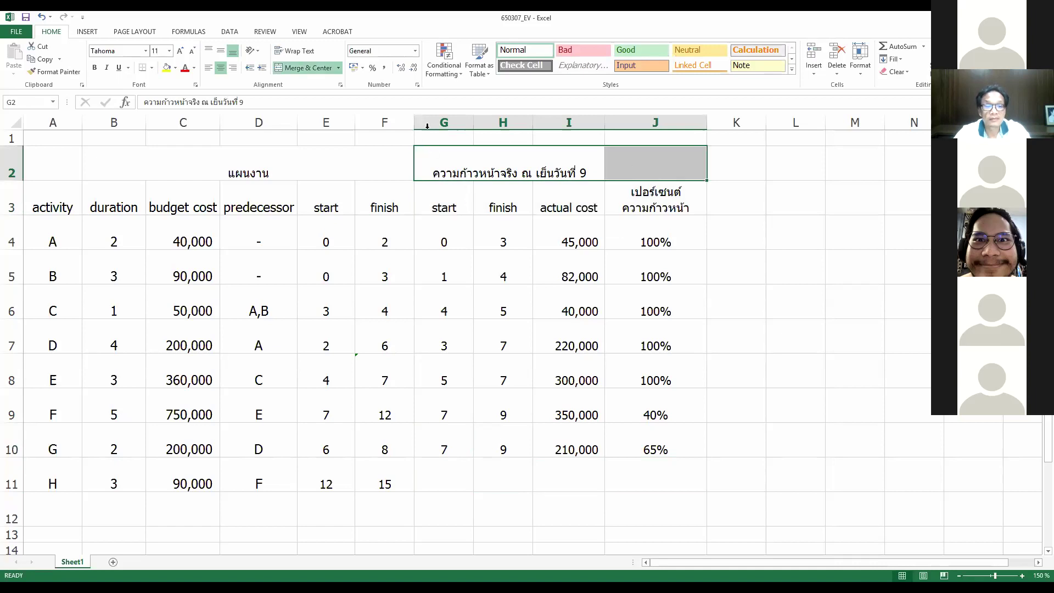
left_click(315, 68)
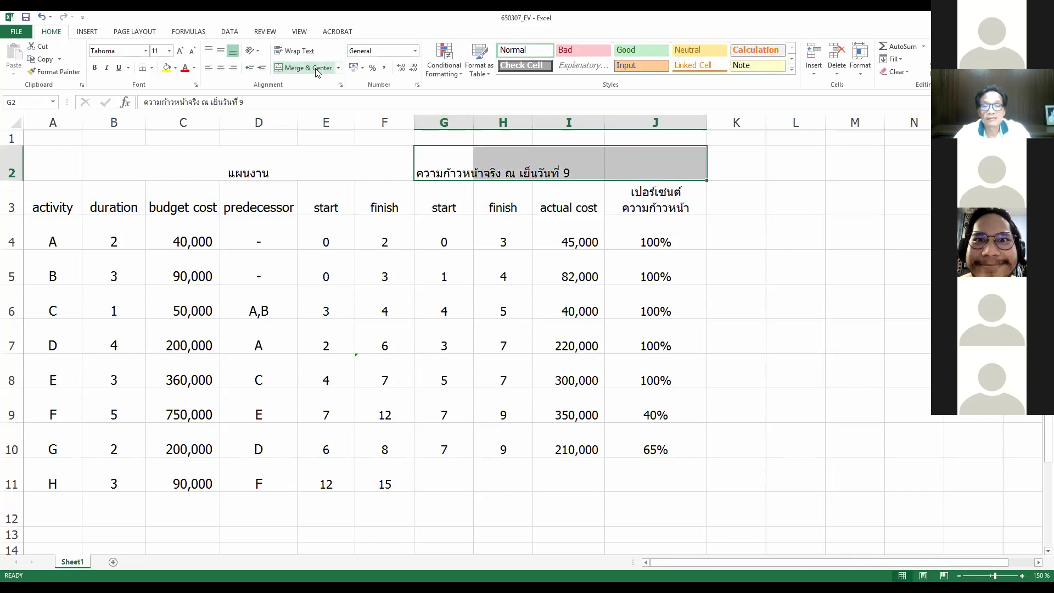
left_click(560, 324)
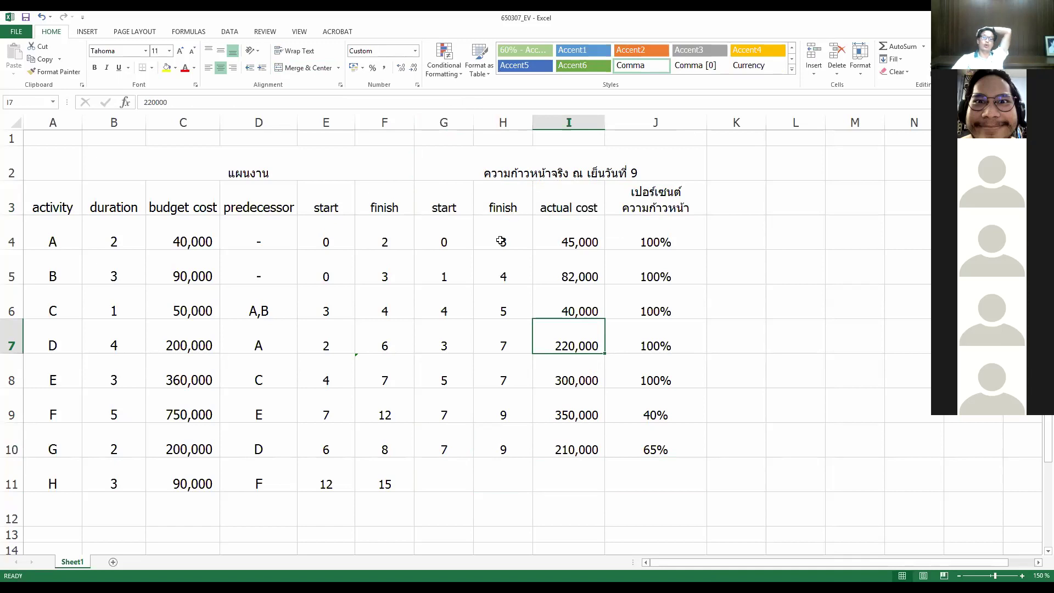
- Fill the actual progress block G2:J11 with yellow and the plan block B2:F11 with light green
left_click(447, 204)
left_click_drag(463, 169, 654, 469)
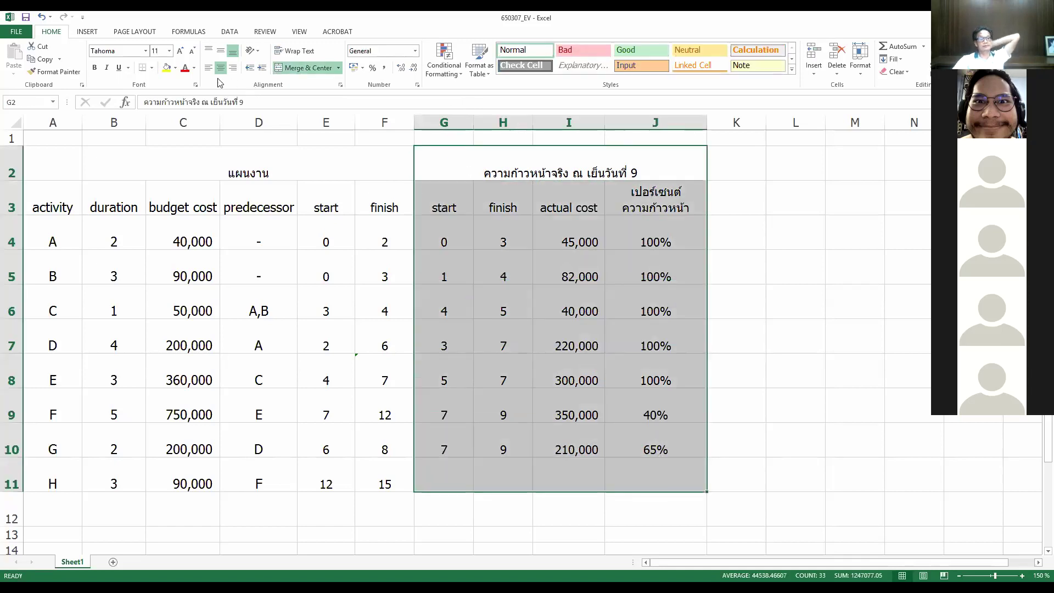
left_click_drag(127, 169, 315, 473)
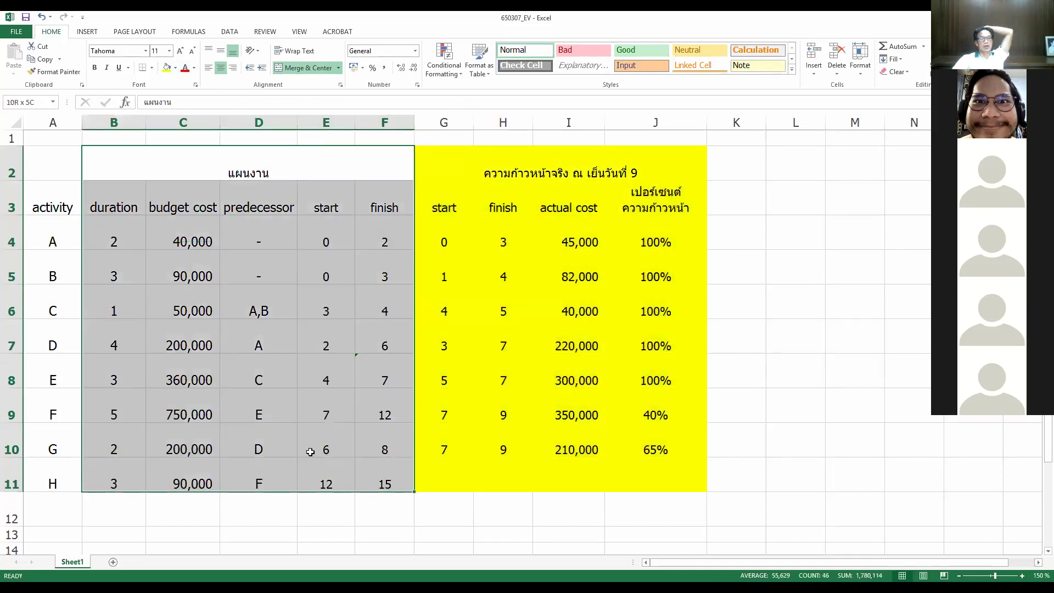
left_click(175, 68)
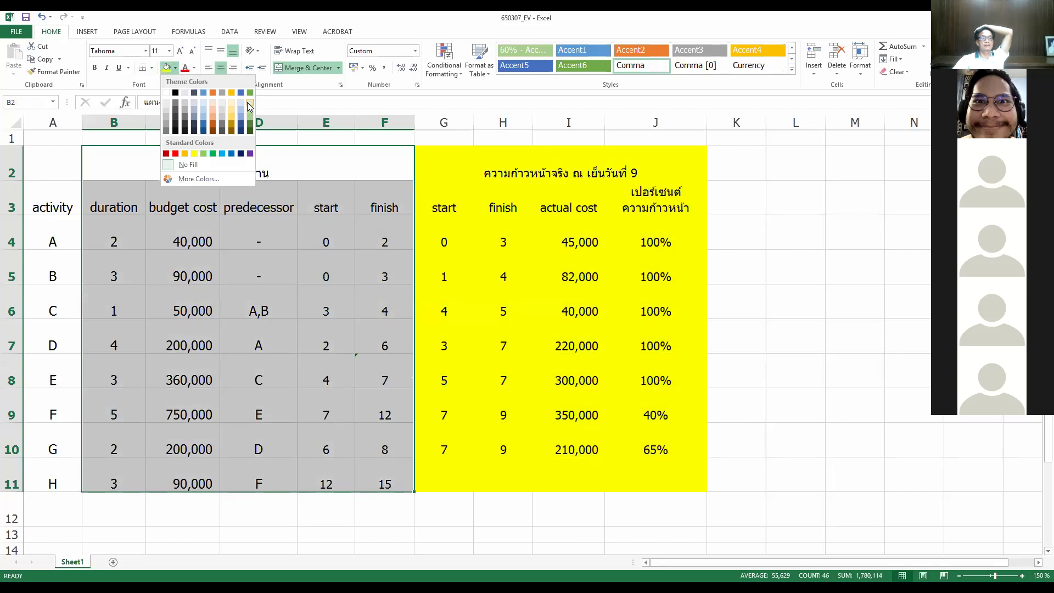
left_click(249, 106)
left_click(132, 159)
- Apply all borders to the table in A2:J11 and widen column K slightly
left_click_drag(76, 165, 590, 473)
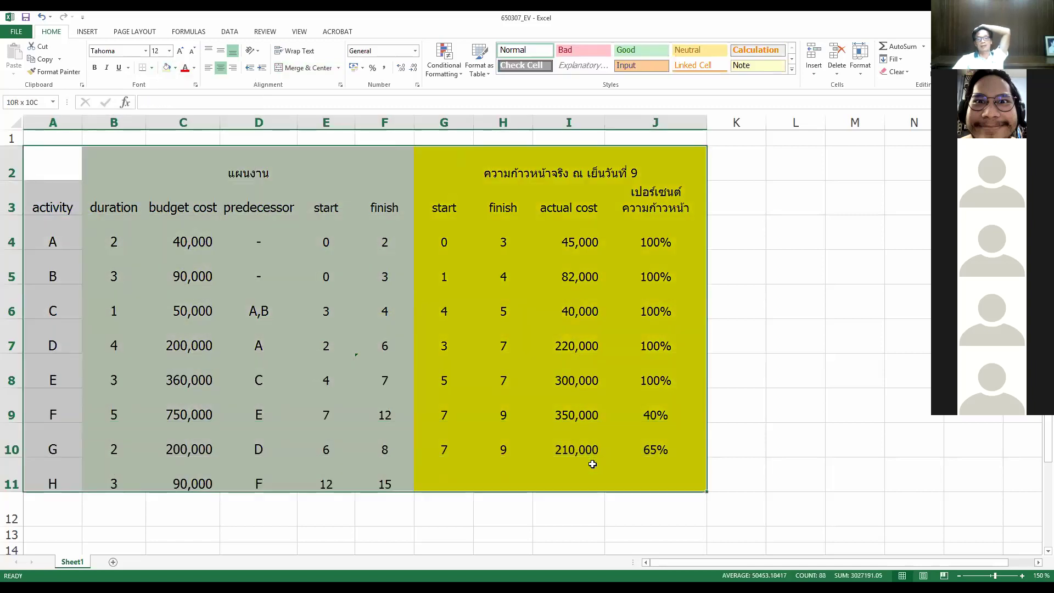
left_click(152, 67)
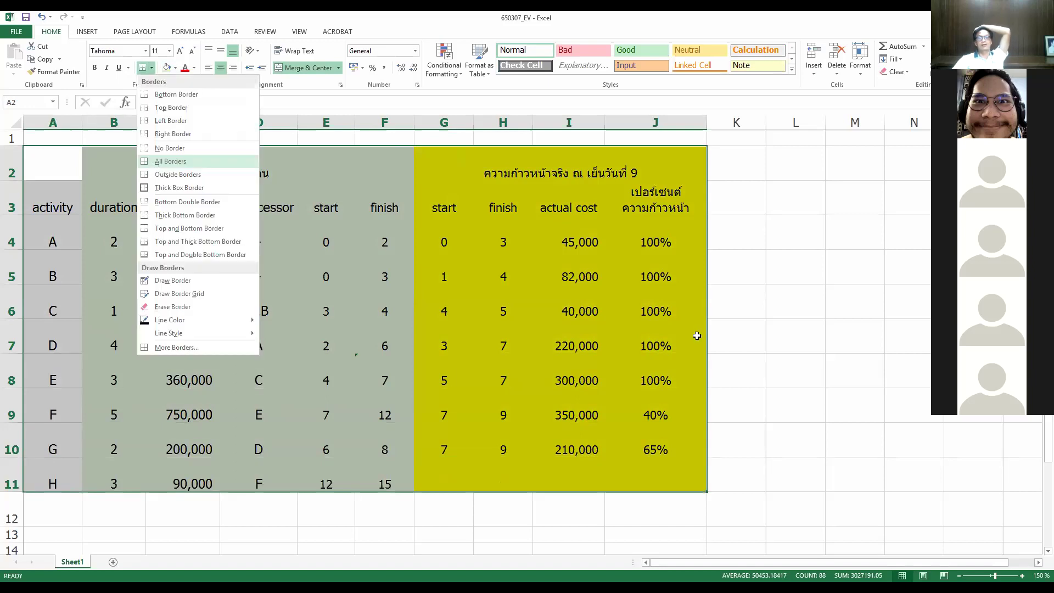
left_click(156, 162)
left_click(656, 336)
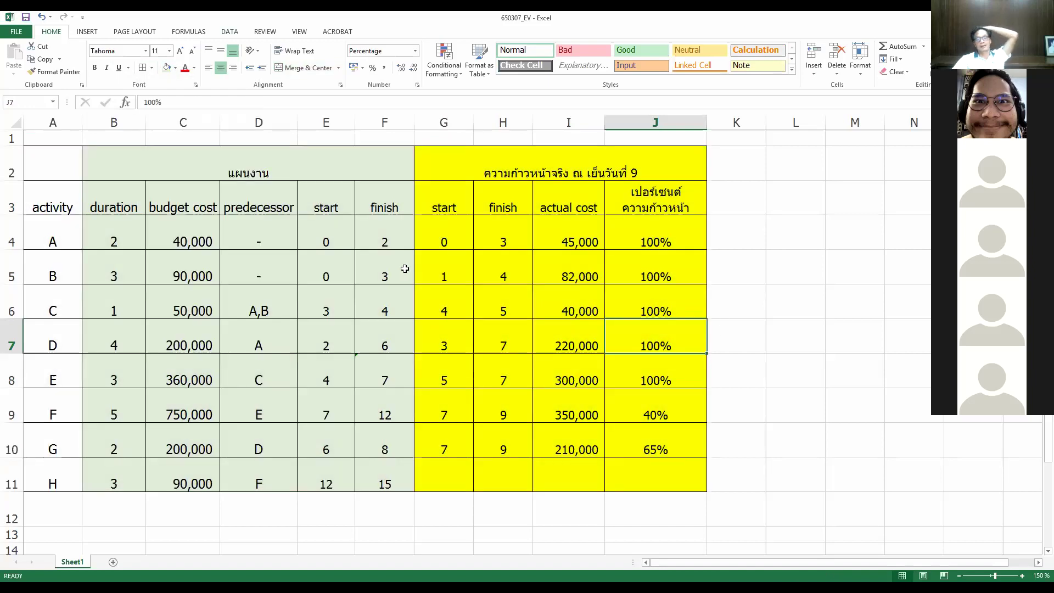
left_click(784, 365)
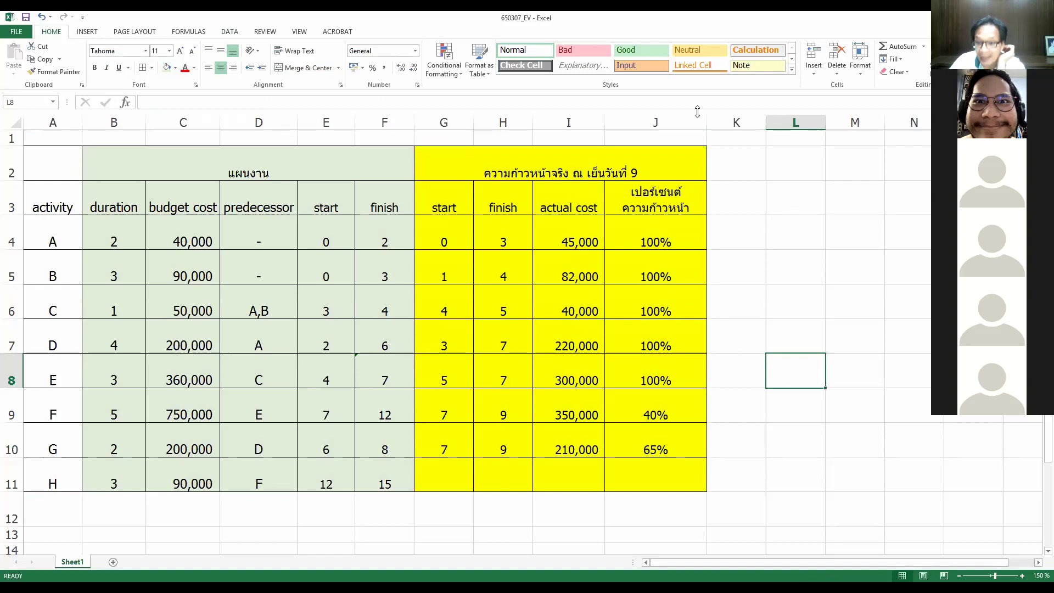
left_click_drag(762, 121, 777, 129)
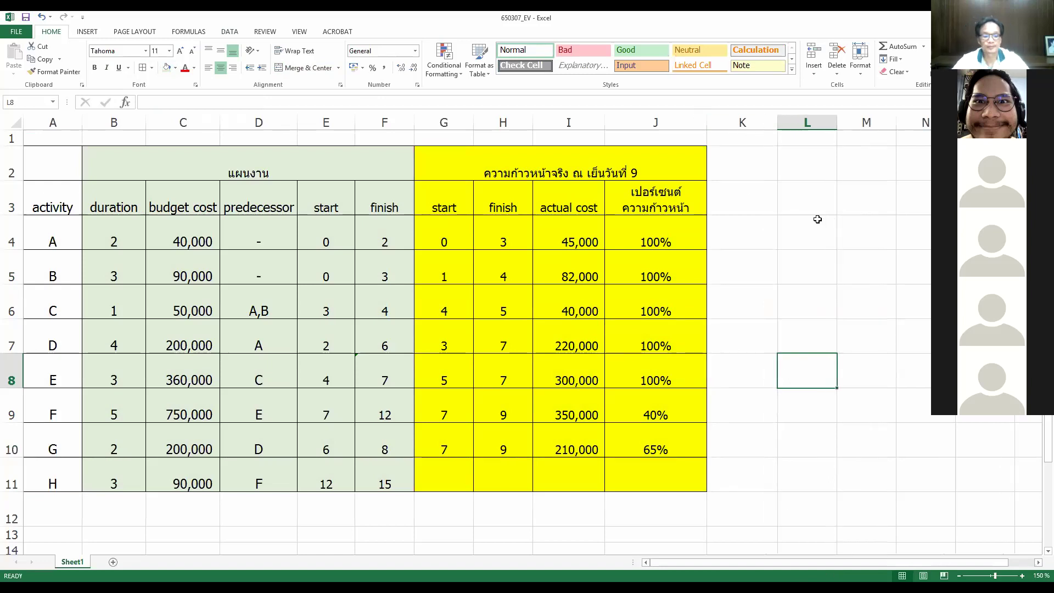
left_click(53, 532)
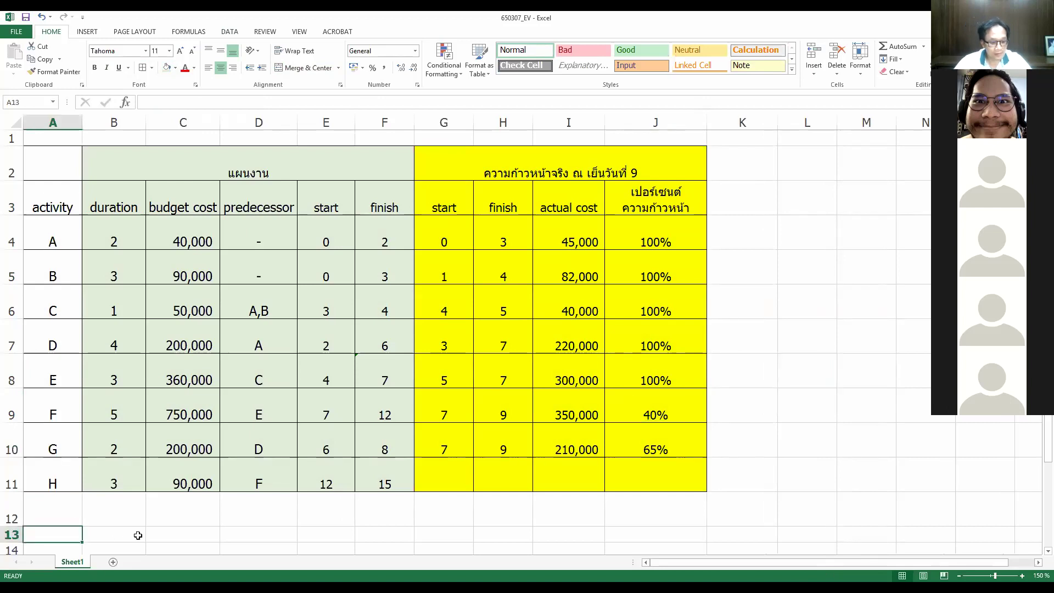
type("F8i'dk")
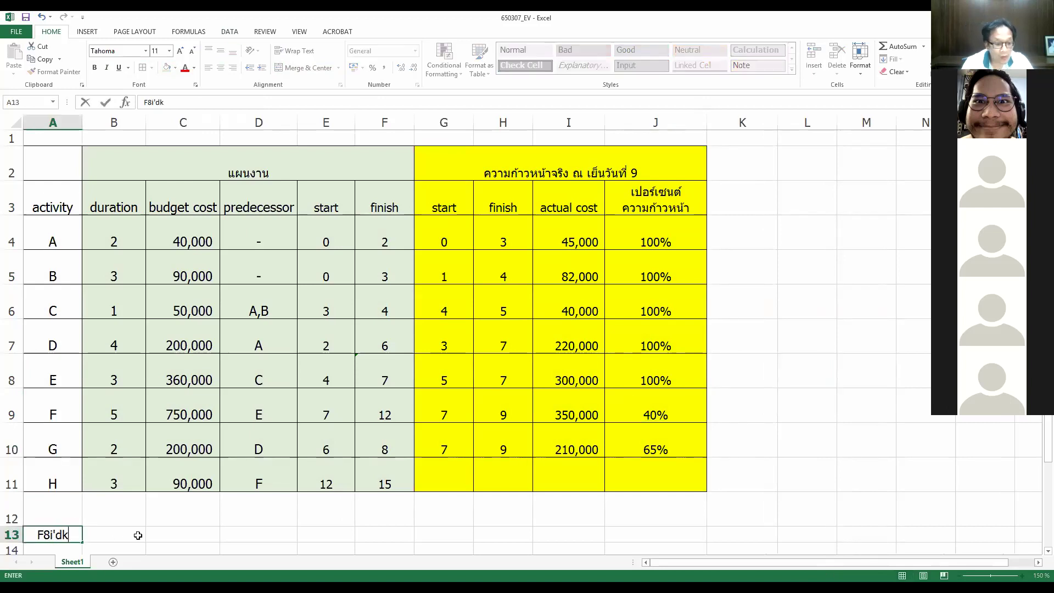
key("BackSpace")
key("BackSpace")
key("BackSpace")
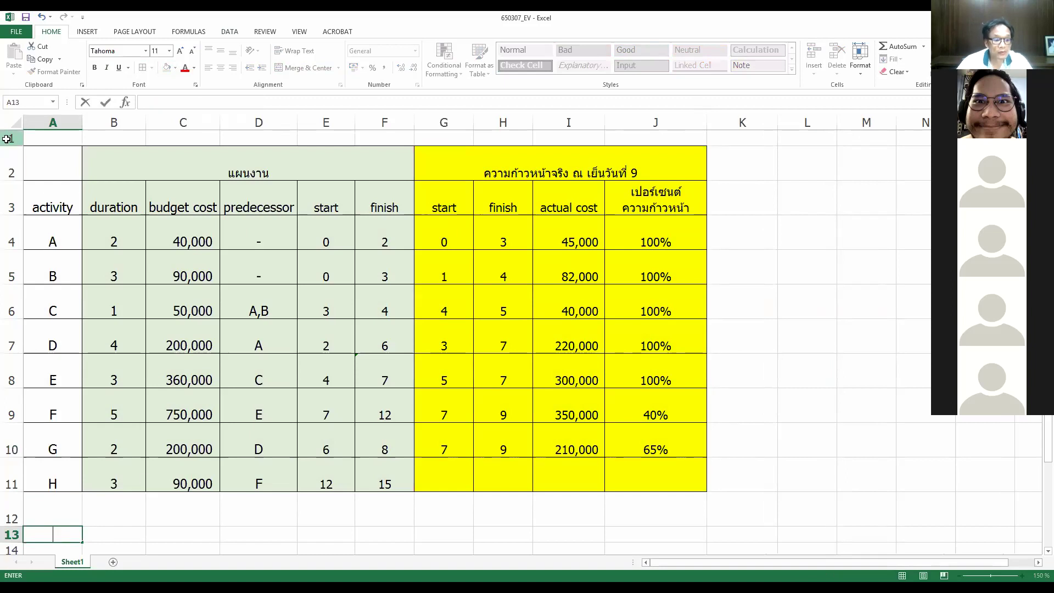
- Shrink the heights of the sheet's rows from row 1 down to fit their contents
left_click_drag(6, 139, 5, 549)
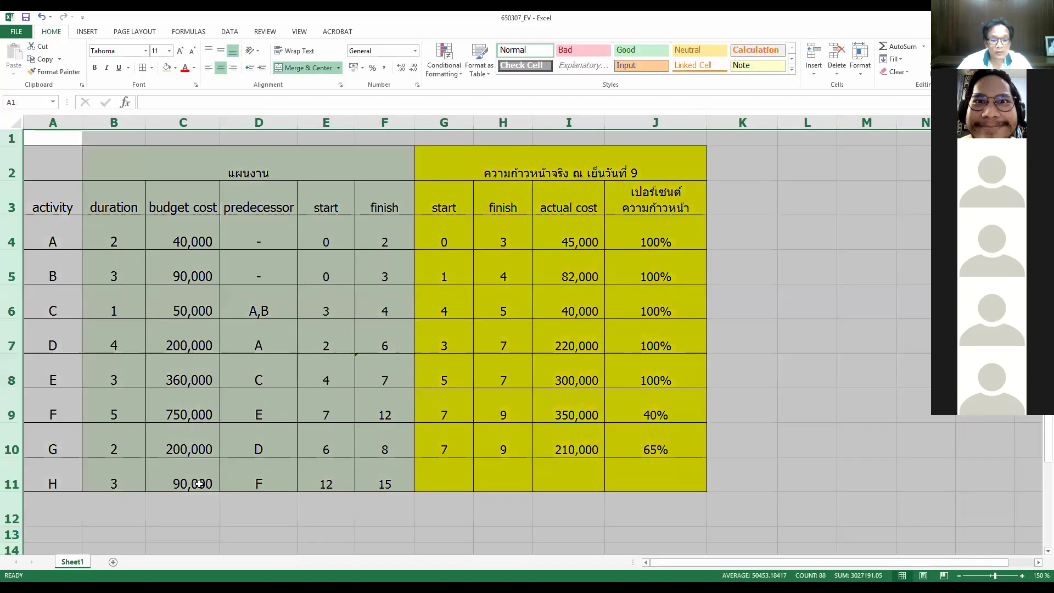
key("ctrl+z")
- Enter the question "โครงการเส็จไปแล้วกี่เปอร์เซ็นต์" in A13
left_click(51, 350)
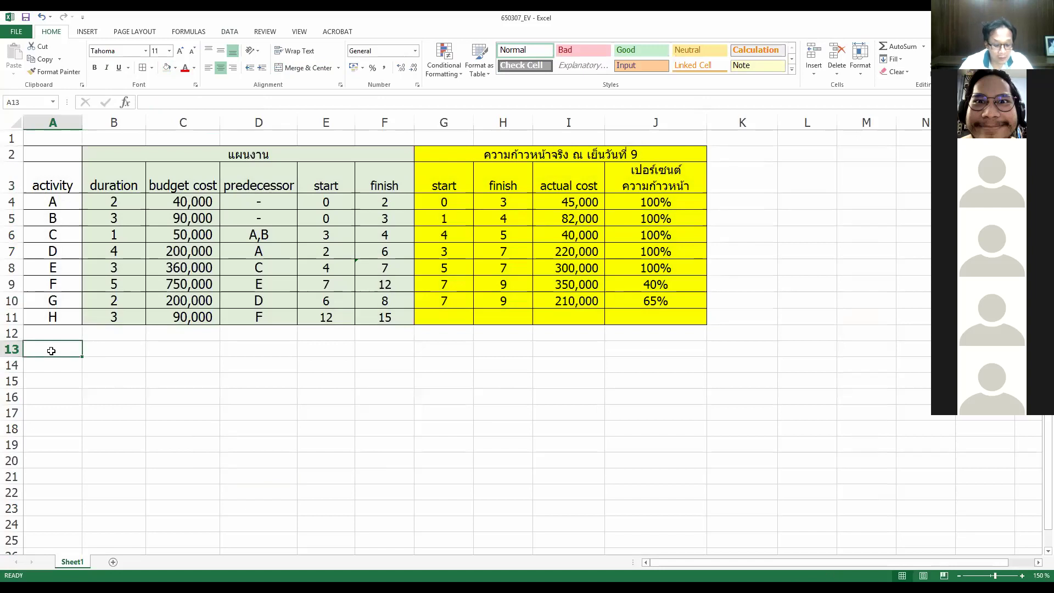
type("FBI")
key("BackSpace")
key("BackSpace")
key("BackSpace")
type("โครงการ")
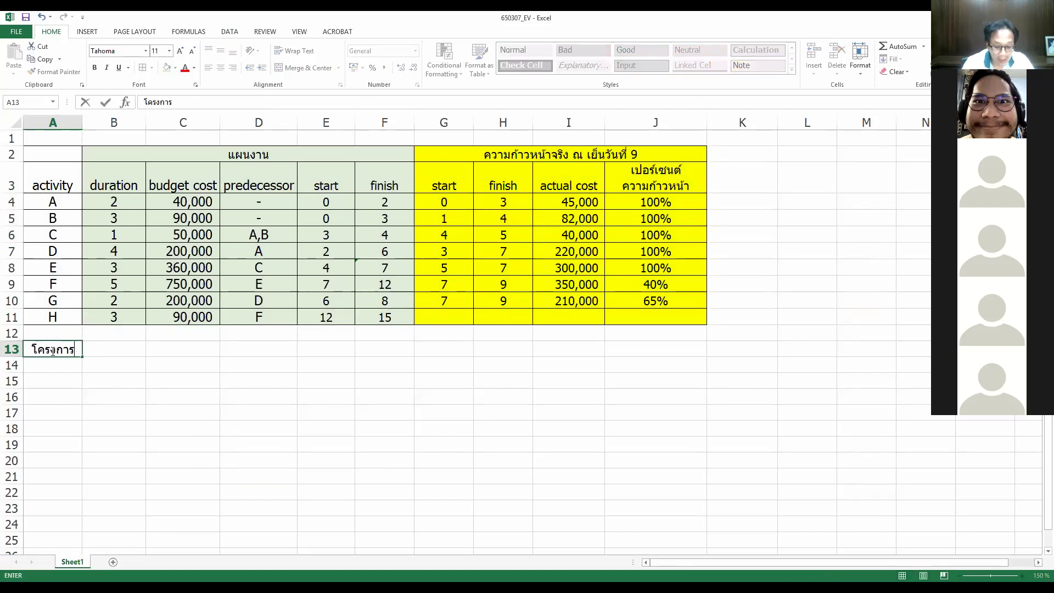
type("เสร็จ")
key("BackSpace")
key("BackSpace")
key("BackSpace")
type("็จไปแล้วกี่เปอร์เซ็นต์")
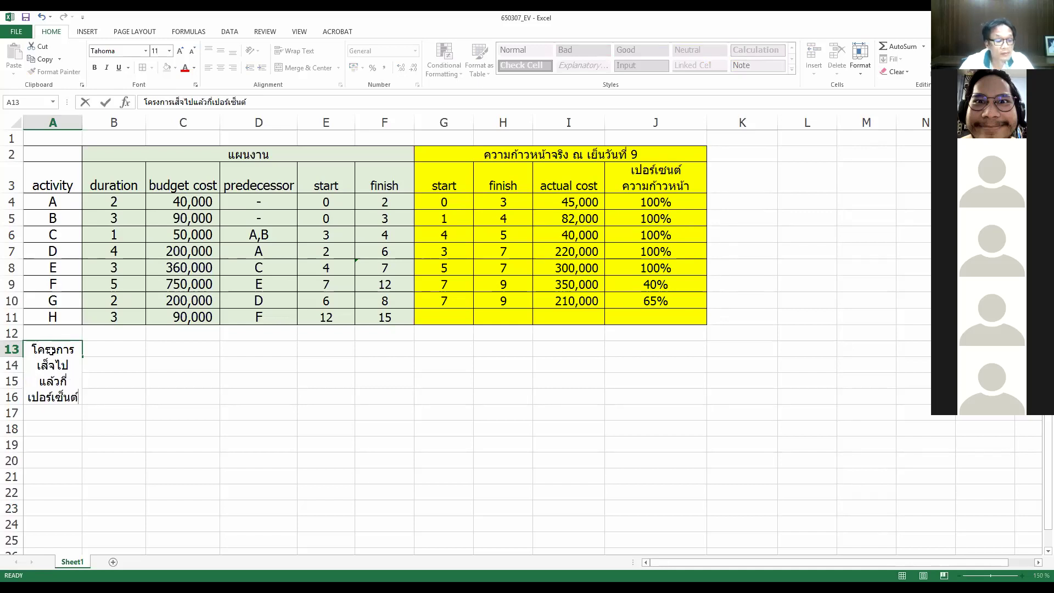
key("Return")
- Left-align the question in A13
left_click(33, 350)
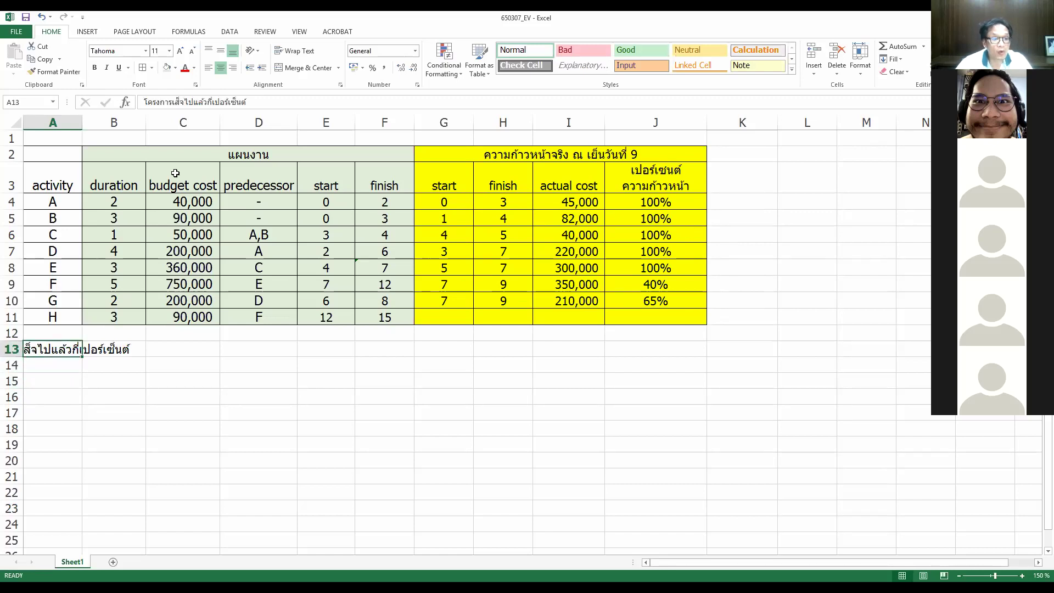
left_click(208, 67)
left_click(183, 399)
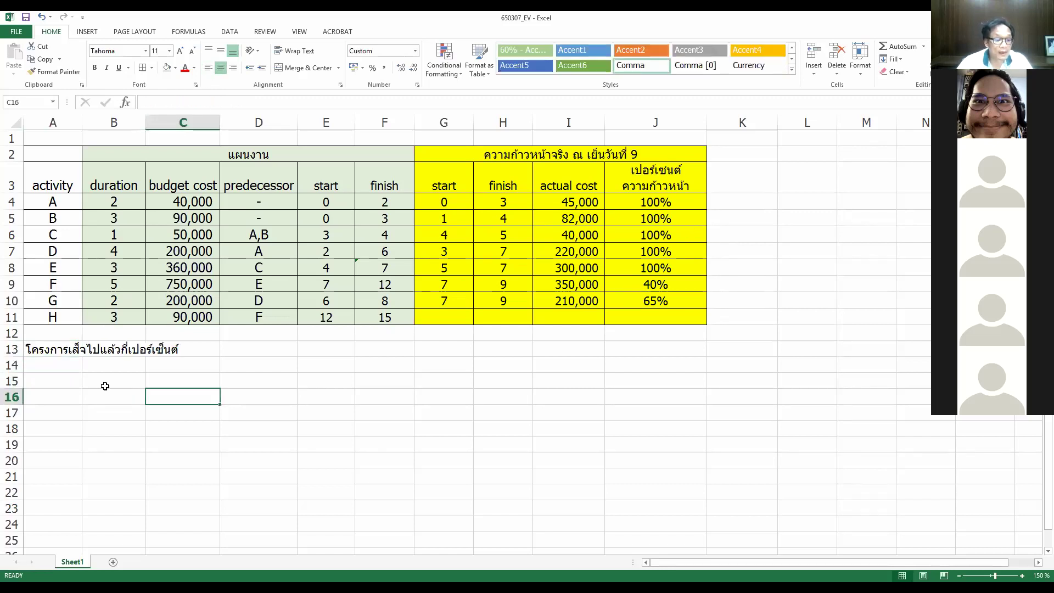
- Correct the spelling in A13 so the question reads "โครงการเสร็จไปแล้วกี่เปอร์เซ็นต์"
left_click(76, 347)
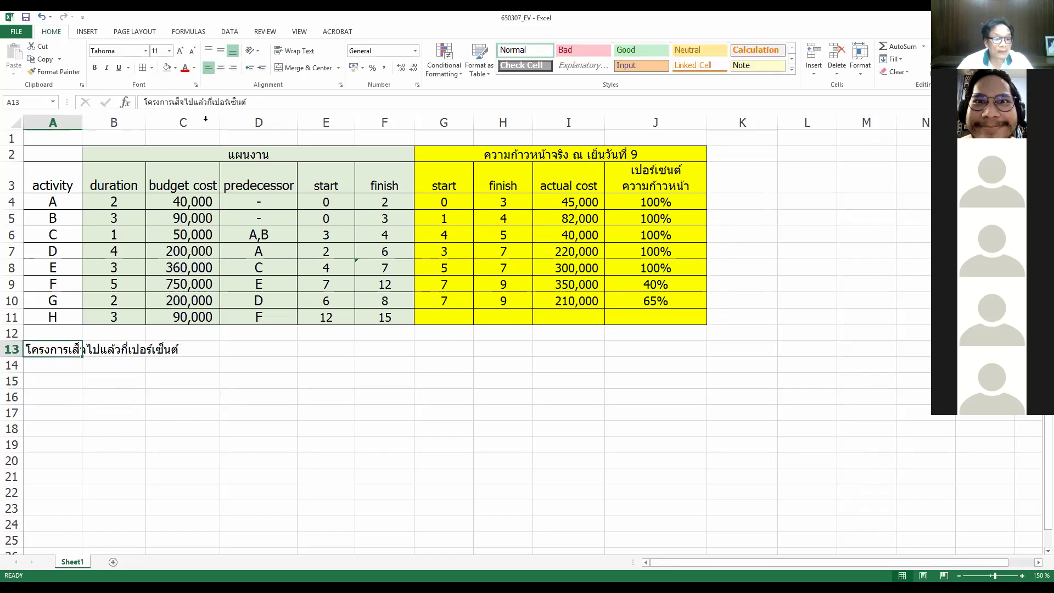
left_click(186, 99)
key("BackSpace")
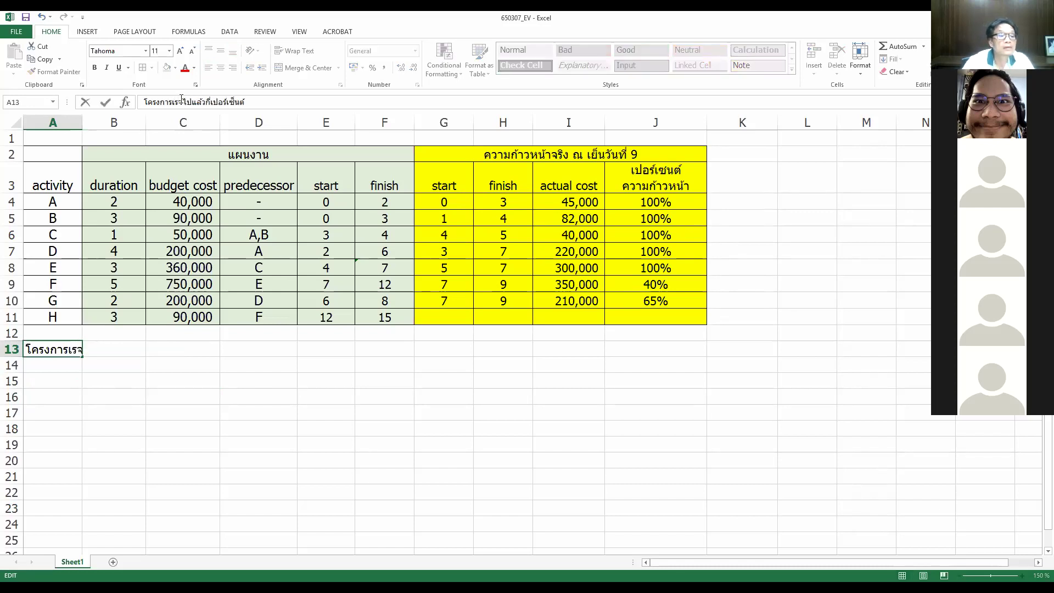
type("ส")
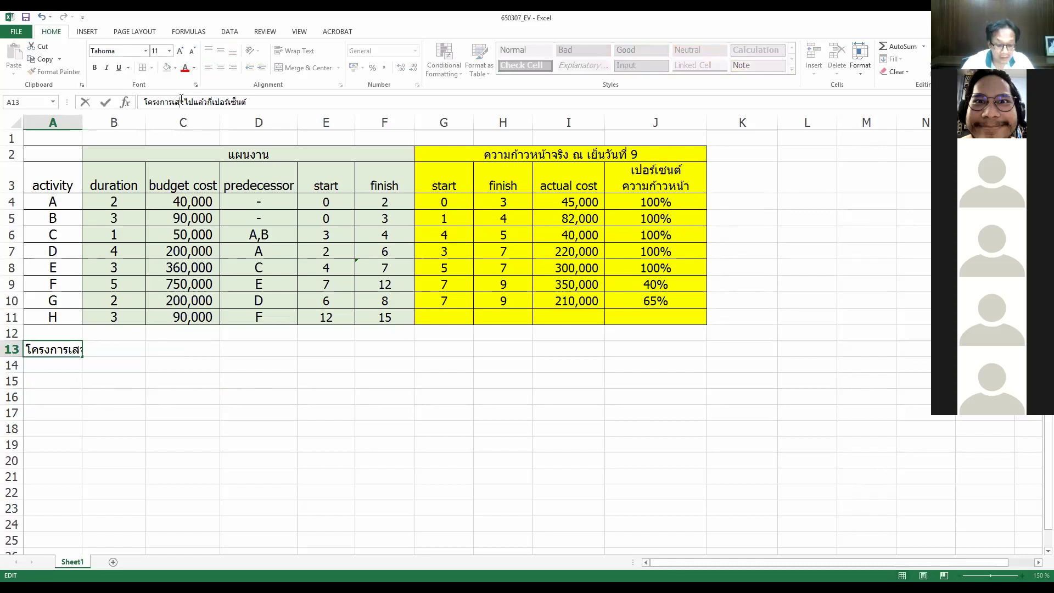
type("ร็จ")
key("Return")
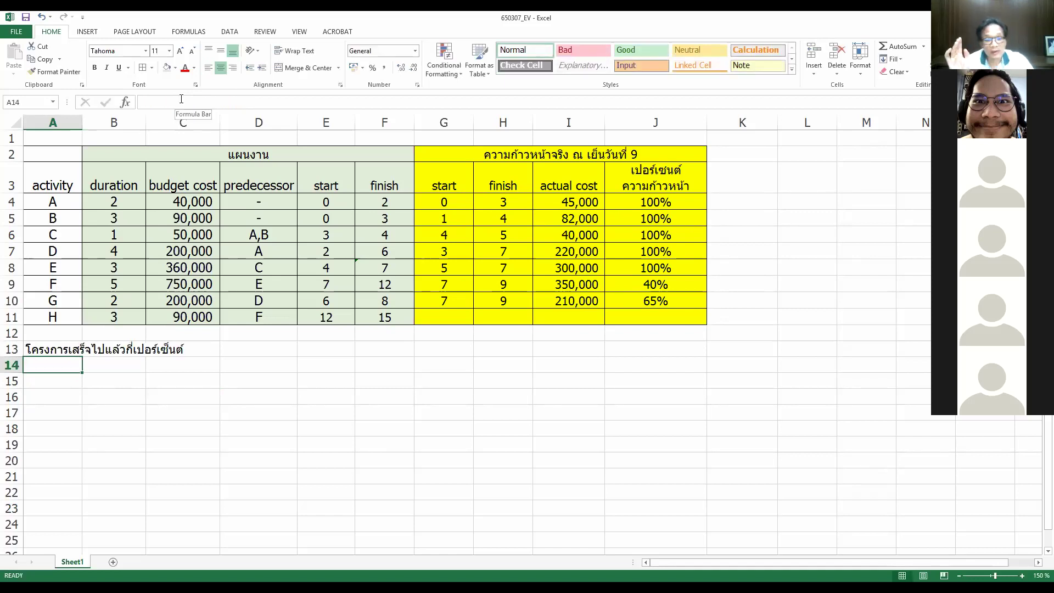
key("Return")
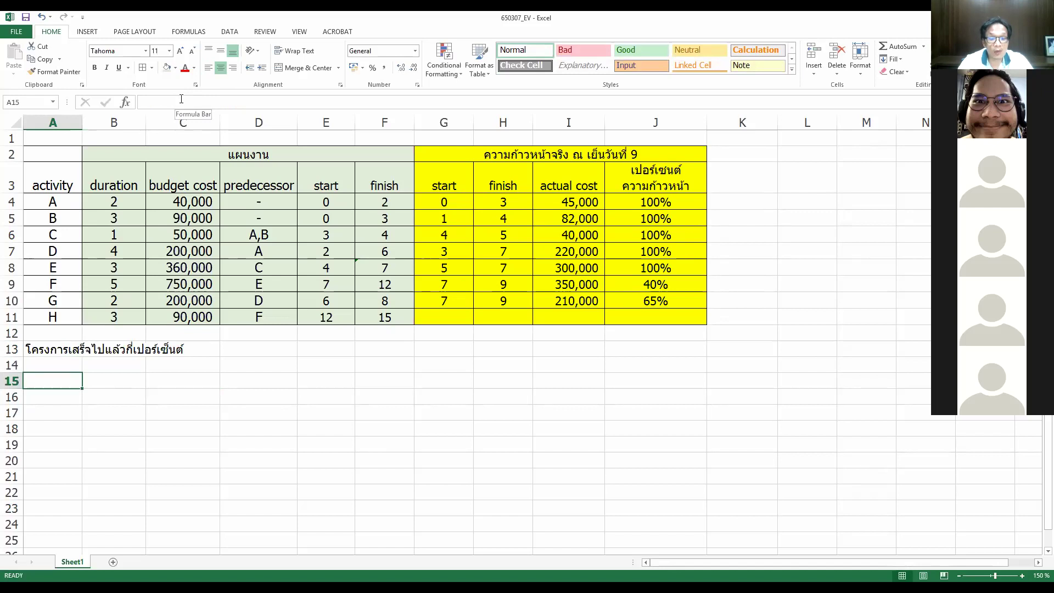
- Ignore the formula error flag on activity E's planned finish in F8
left_click(384, 267)
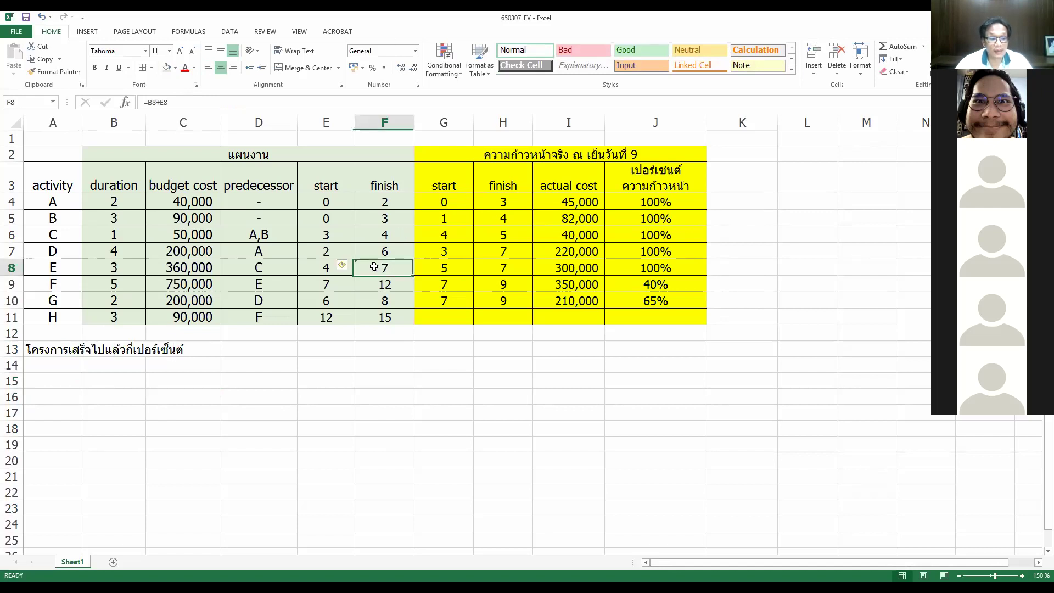
left_click(349, 266)
left_click(362, 324)
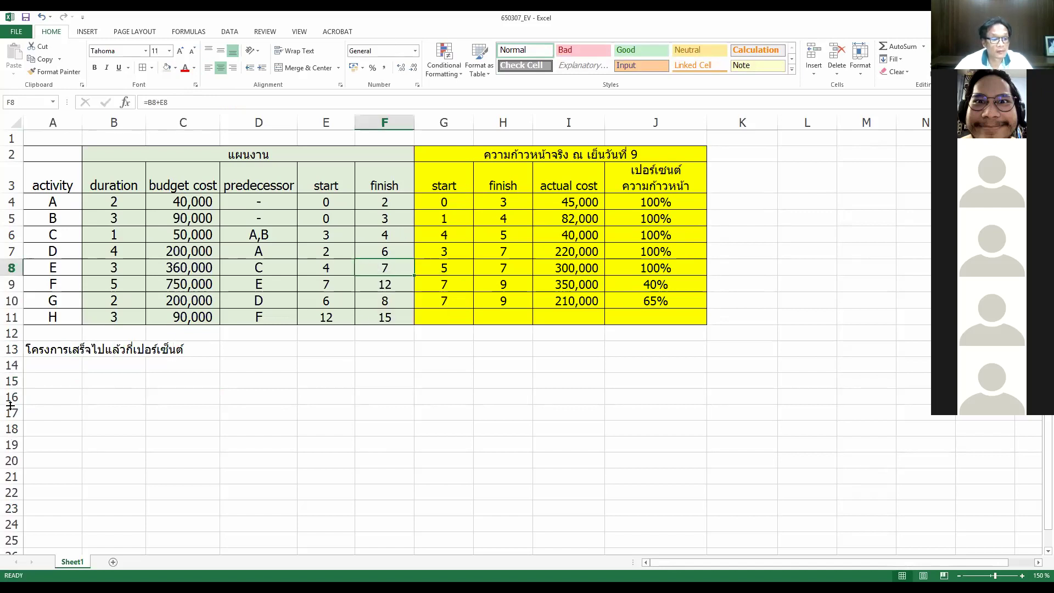
- Enter the question "โครงการใช้เงินมากกว่าหรือน้อยกว่าแผน" in A15 and left-align it
left_click(44, 385)
type("โ")
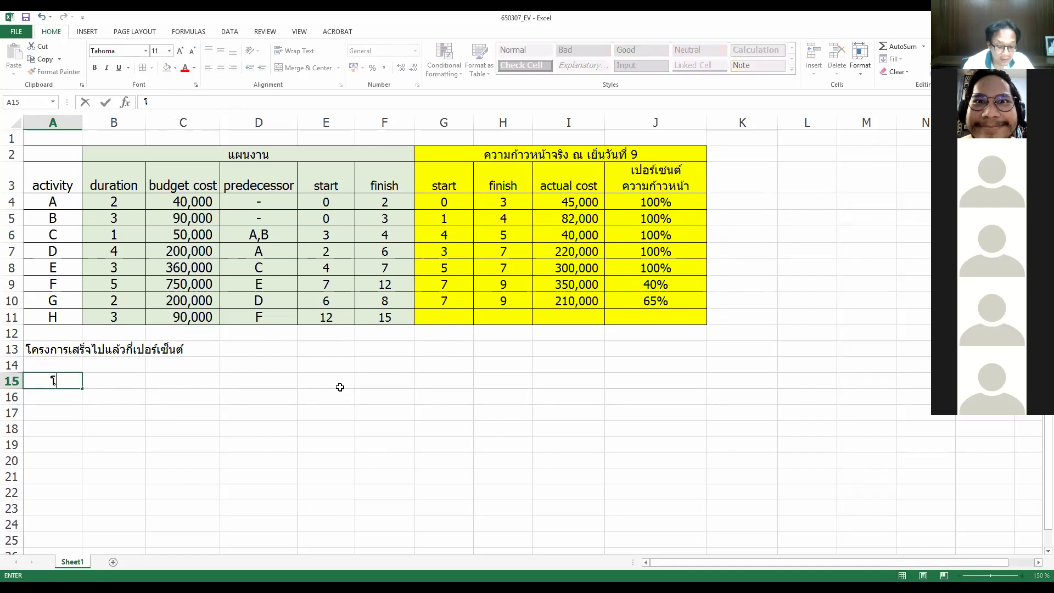
type("ครงการใ")
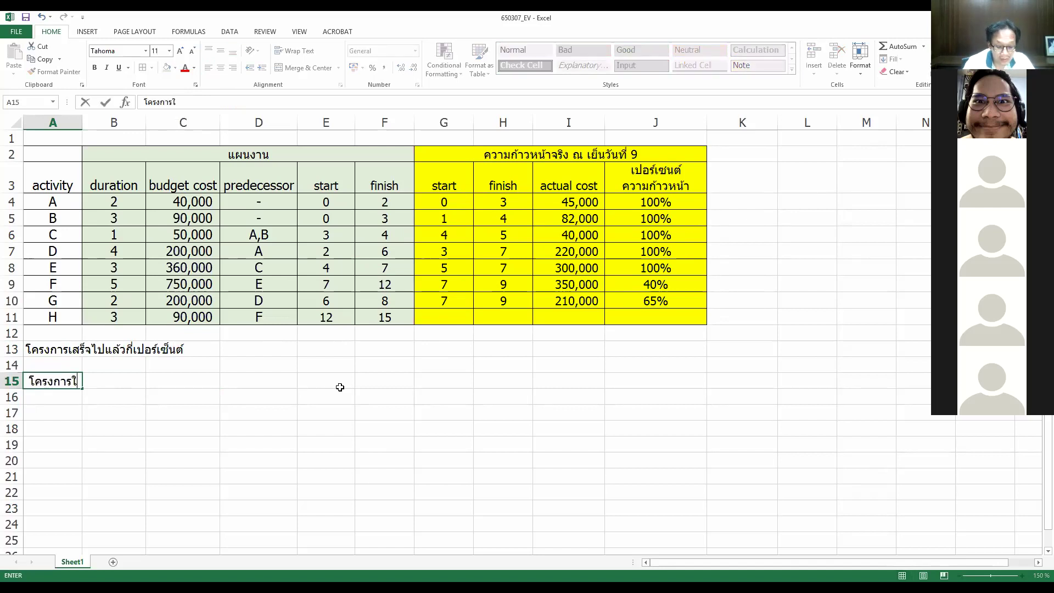
type("ช้เงินมากกว่า")
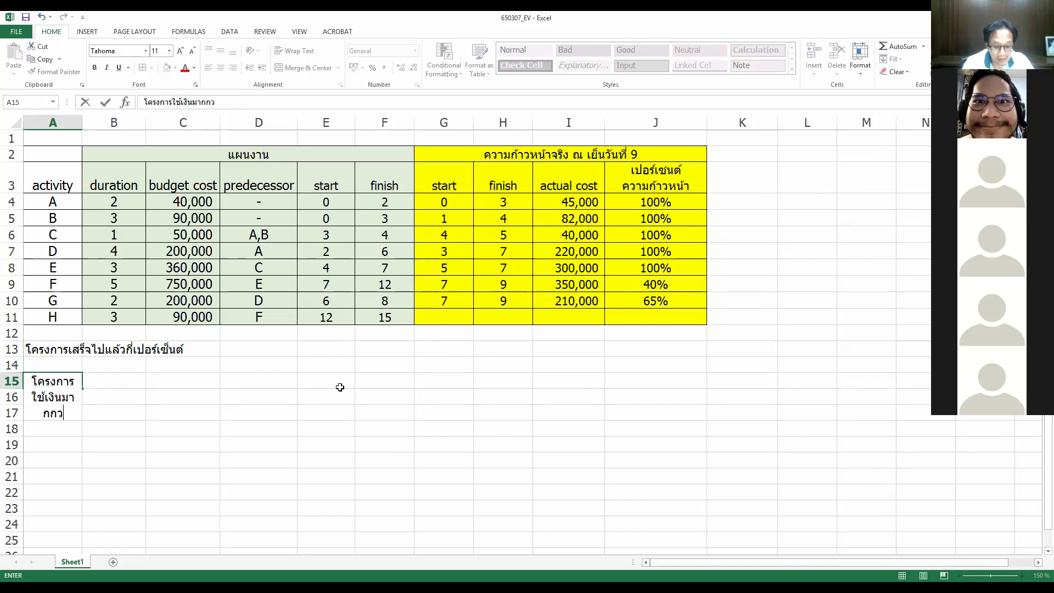
type("หรื")
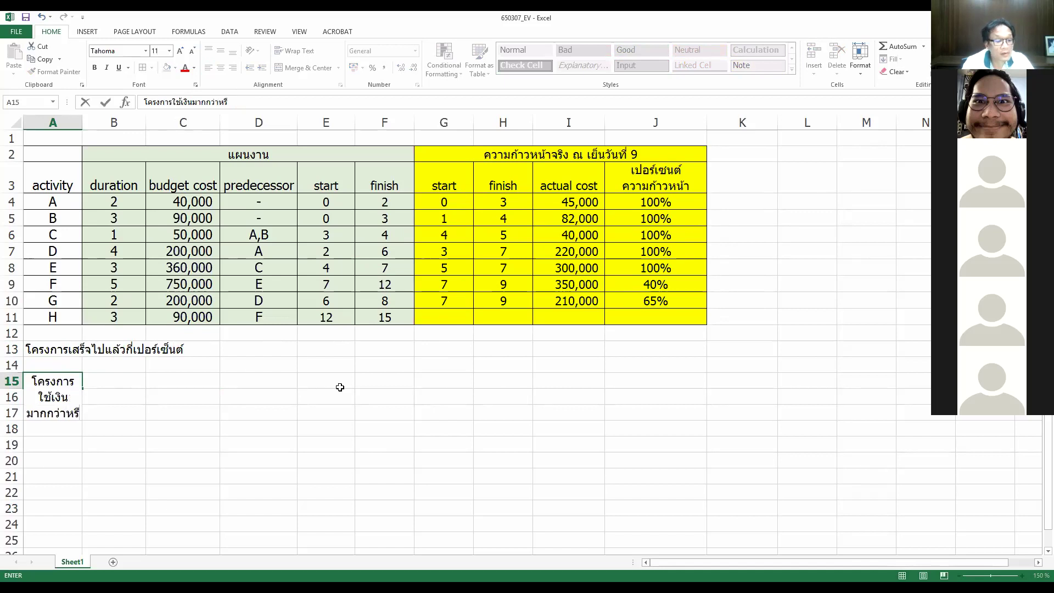
type("อน้อ")
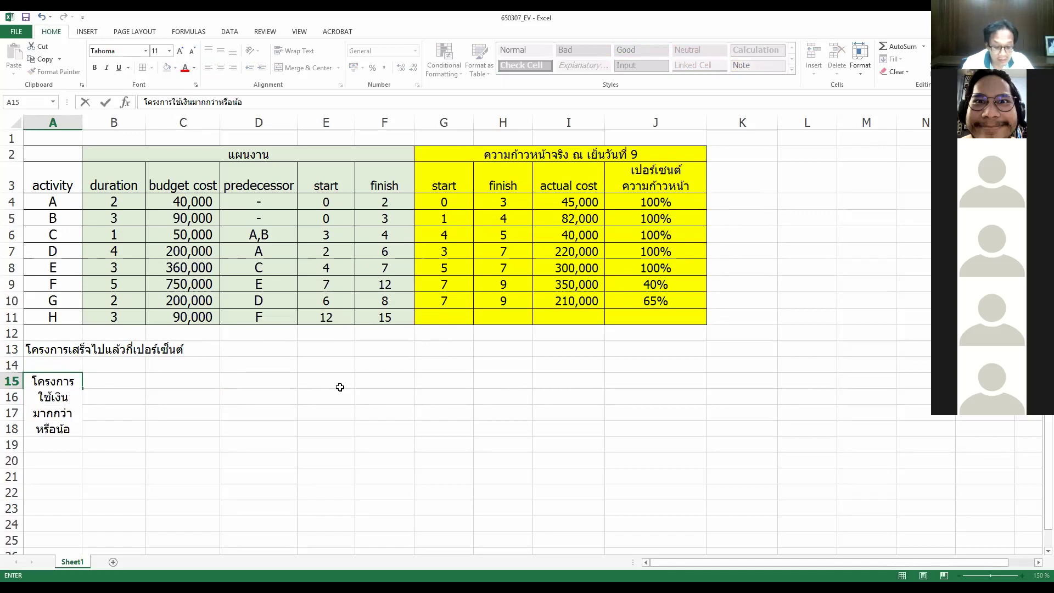
type("ยกว่าแผน")
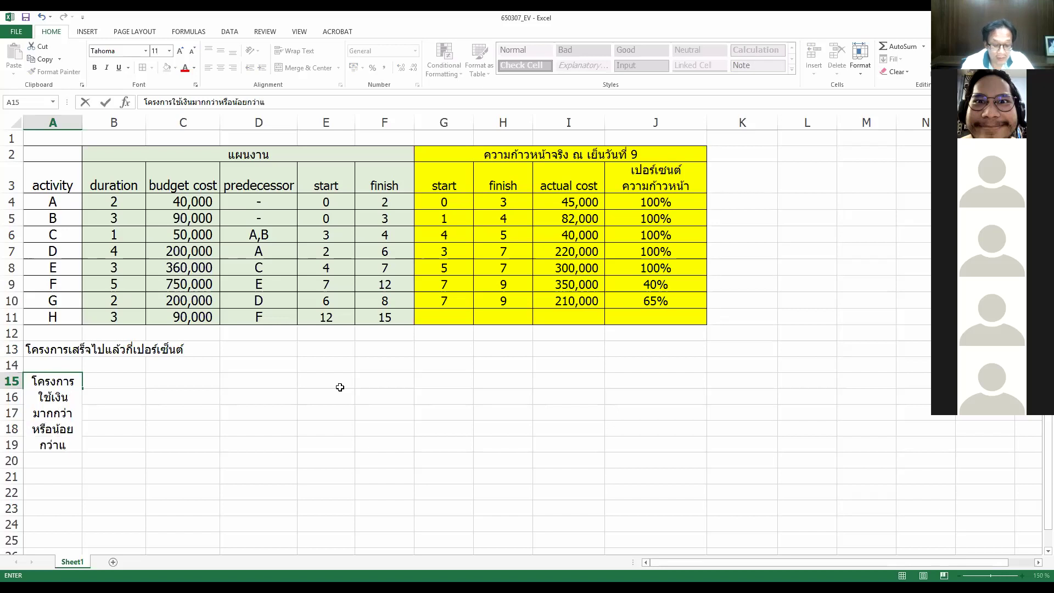
key("Return")
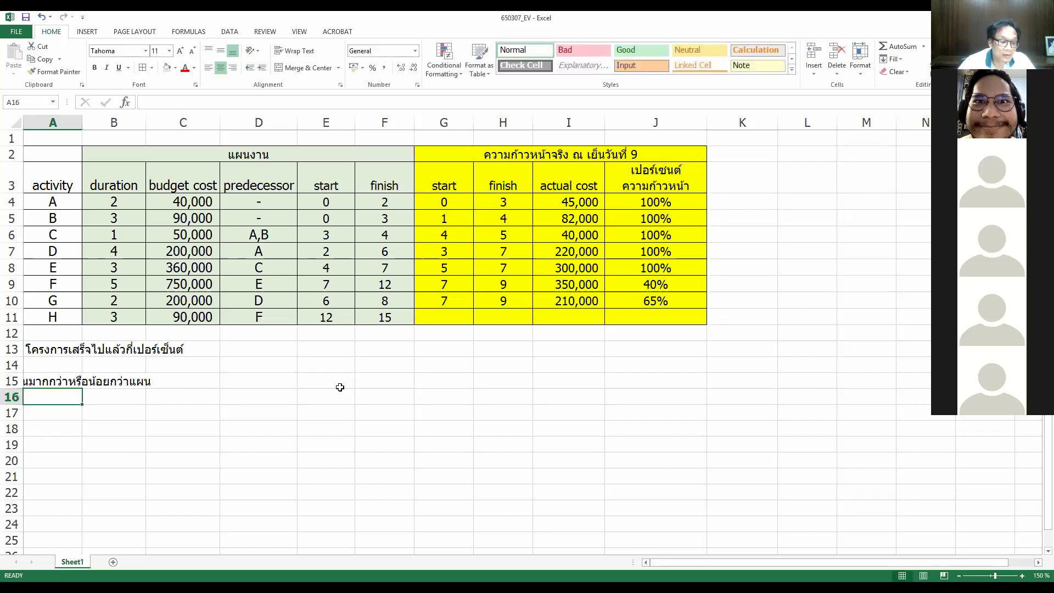
left_click(43, 382)
left_click(209, 67)
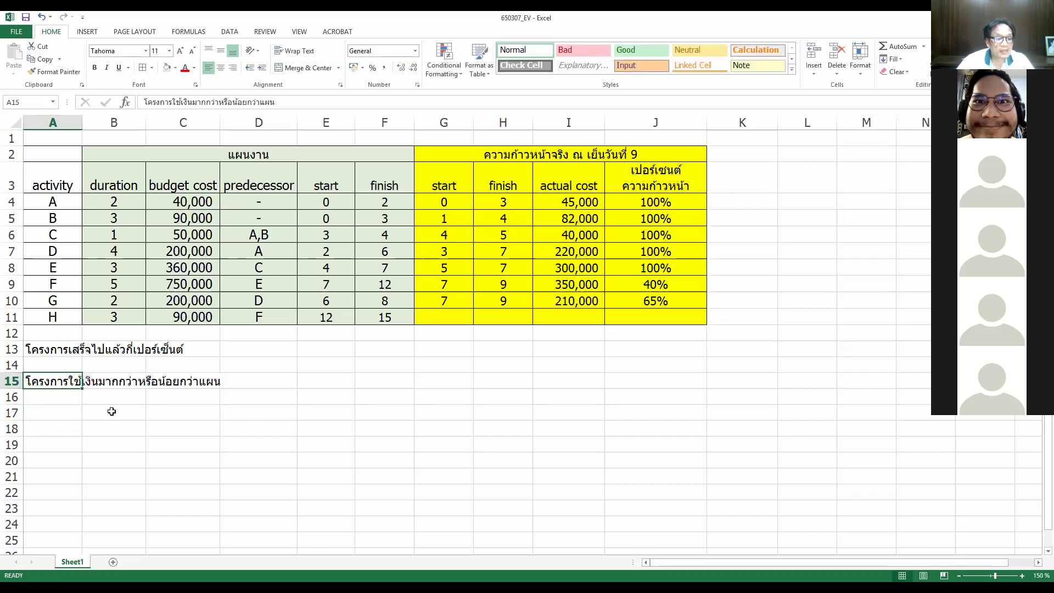
- Enter the question "กิจกรมใดใช้งบประมาณเกินแผน" in A17 and left-align A13:A20
left_click(50, 415)
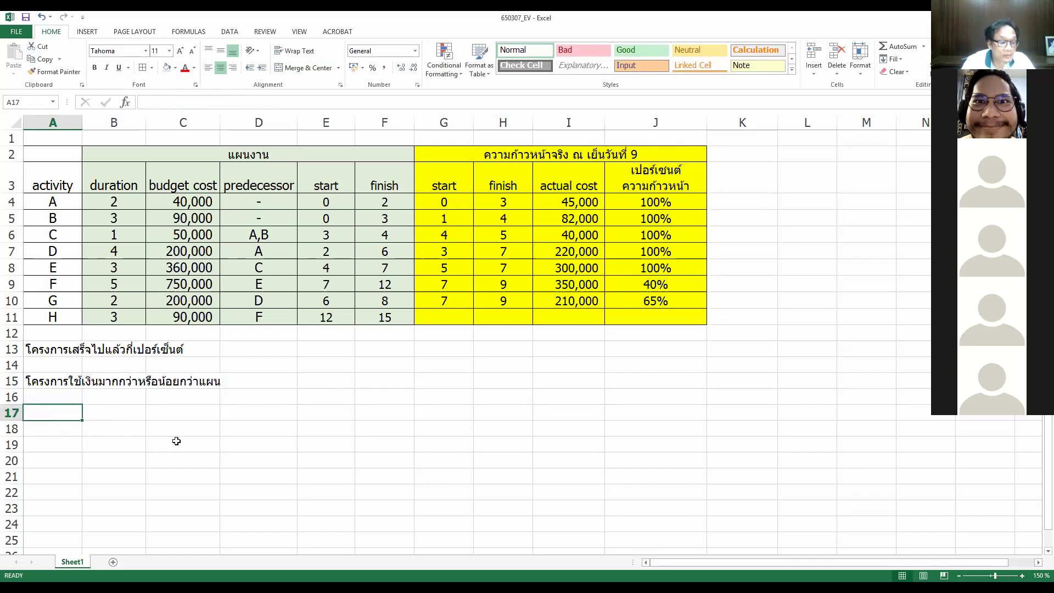
type("กิจใด")
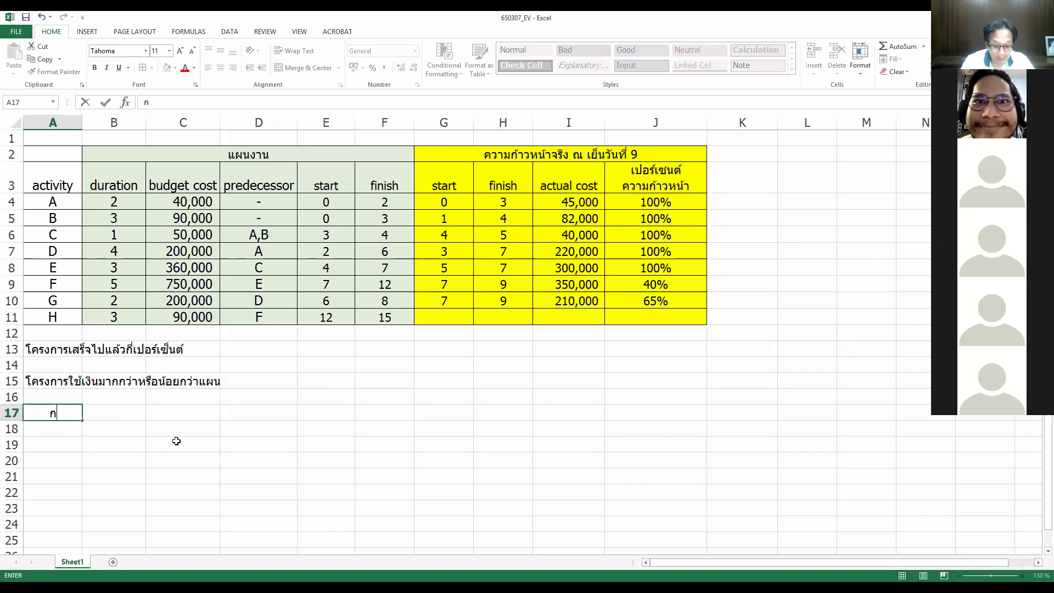
key("BackSpace")
key("BackSpace")
type("กรรมใ")
type("ดใช่งเ")
key("BackSpace")
key("BackSpace")
key("BackSpace")
key("BackSpace")
key("BackSpace")
type("ใช้งบประเม")
key("BackSpace")
key("BackSpace")
type("มา")
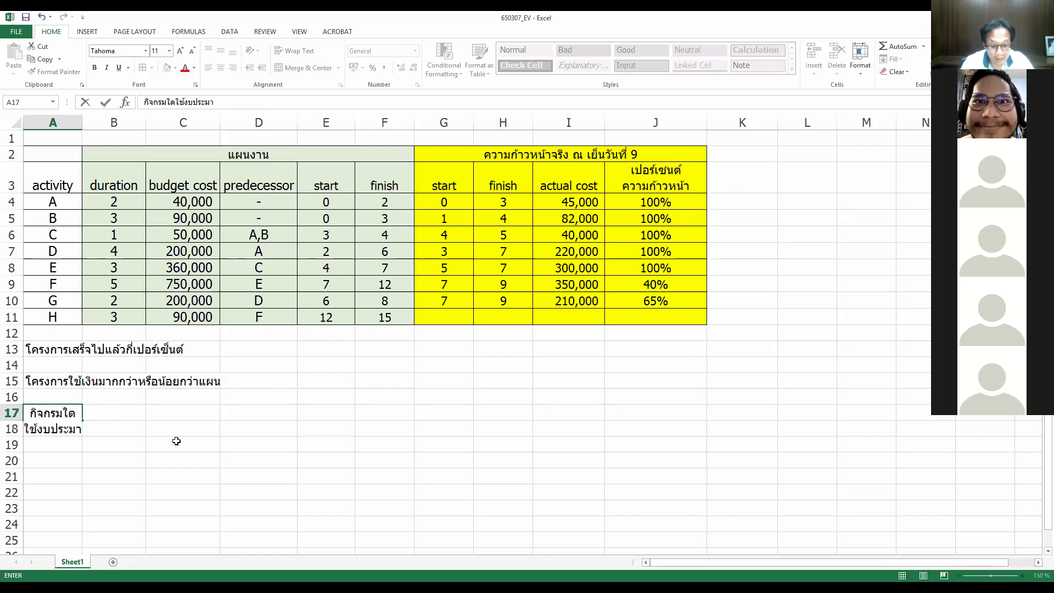
type("ณเกินแผน")
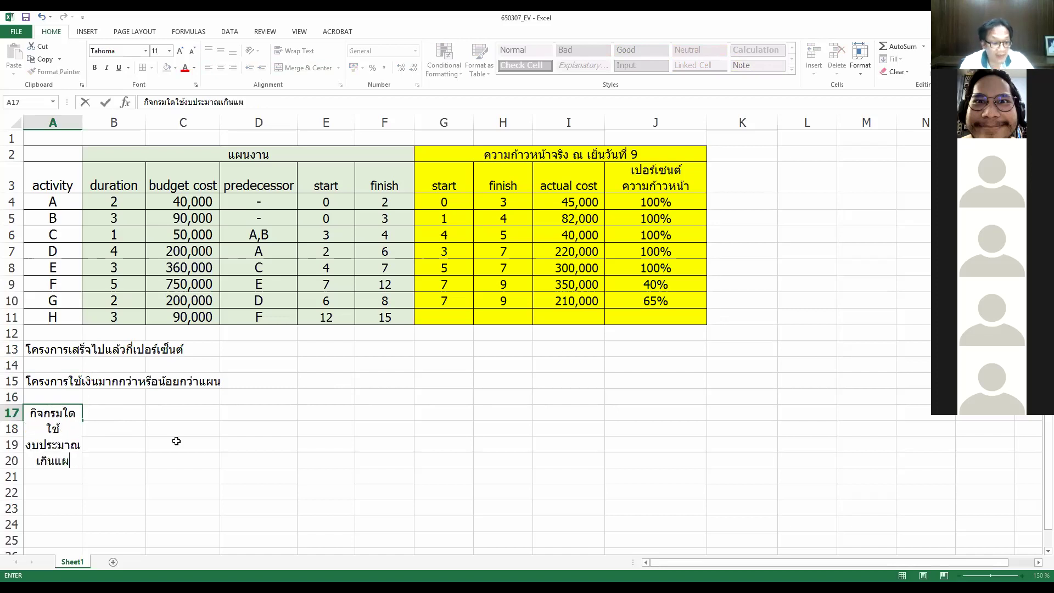
key("Return")
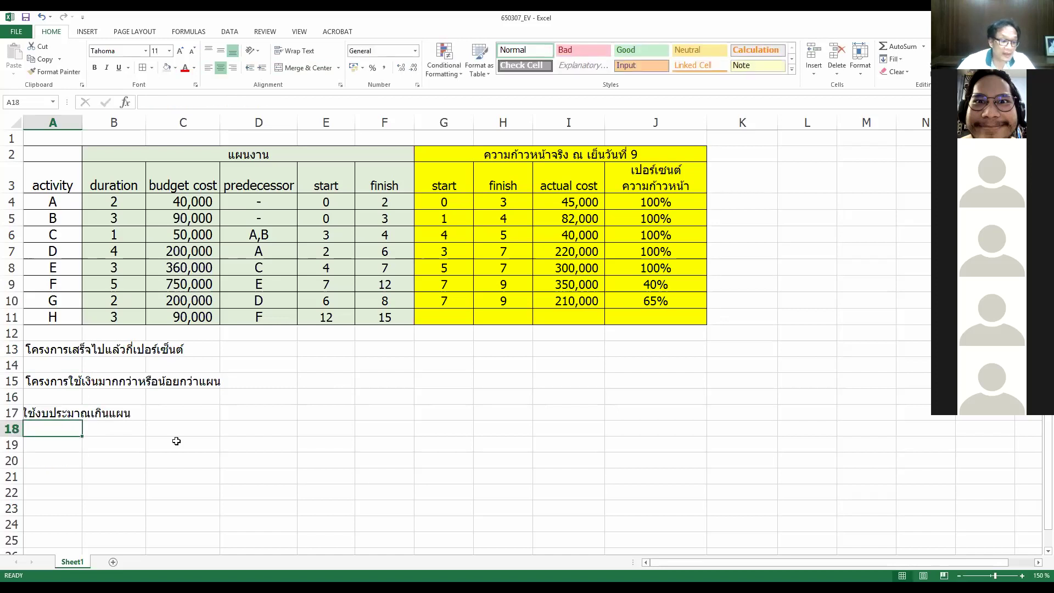
left_click_drag(65, 349, 64, 460)
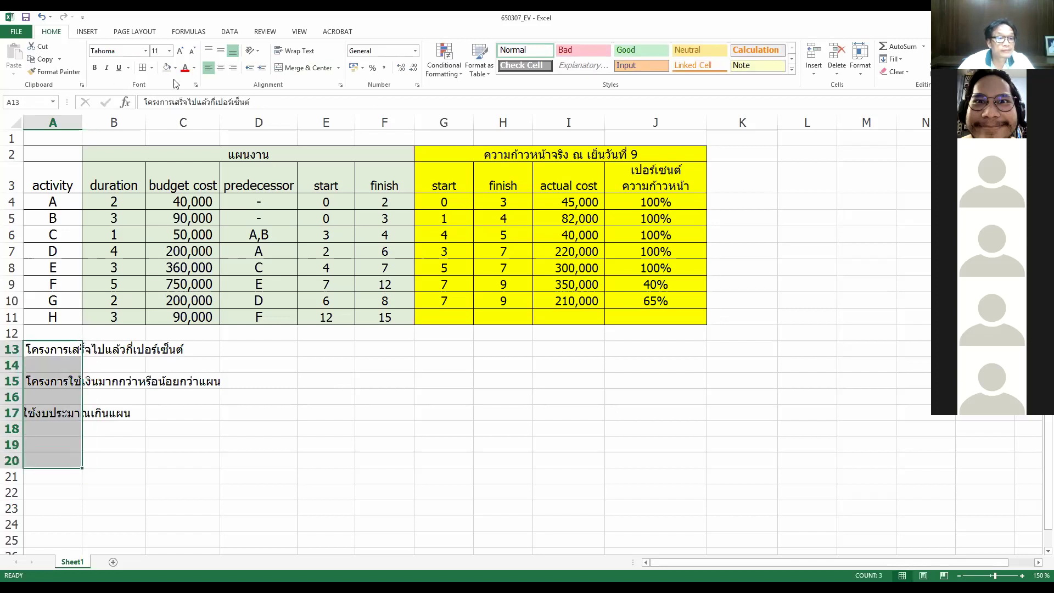
left_click(209, 68)
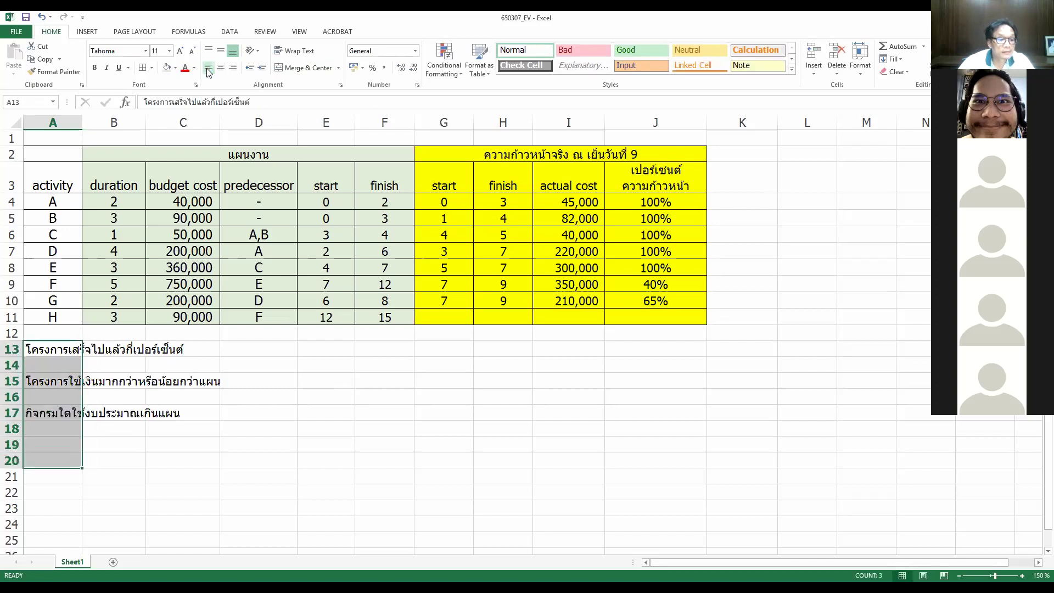
- Correct the spelling in A17 so the question reads "กิจกรรมใดใช้งบประมาณเกินแผน"
left_click(34, 440)
left_click(59, 413)
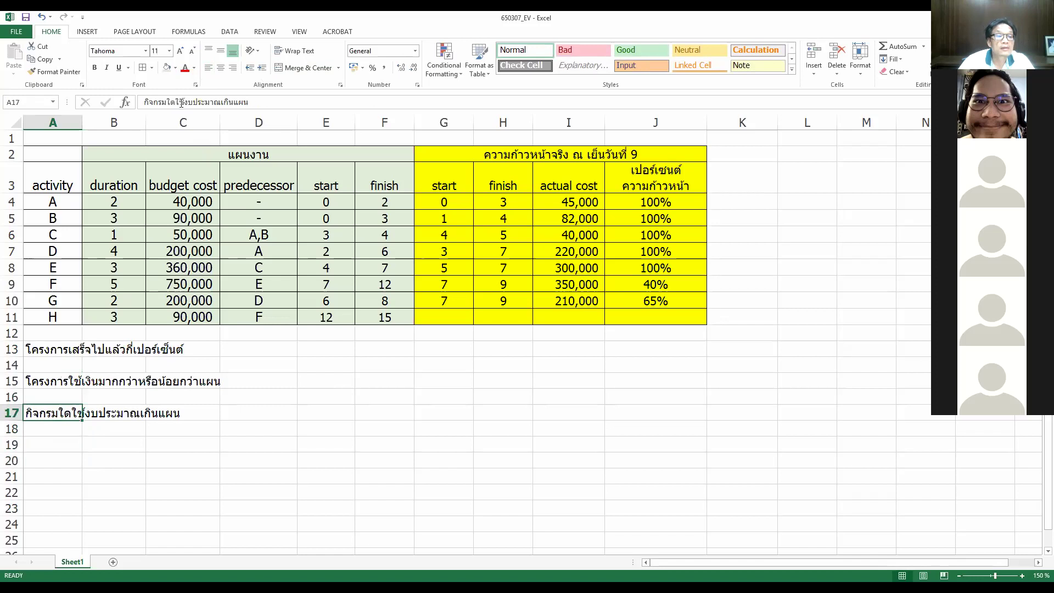
left_click(161, 104)
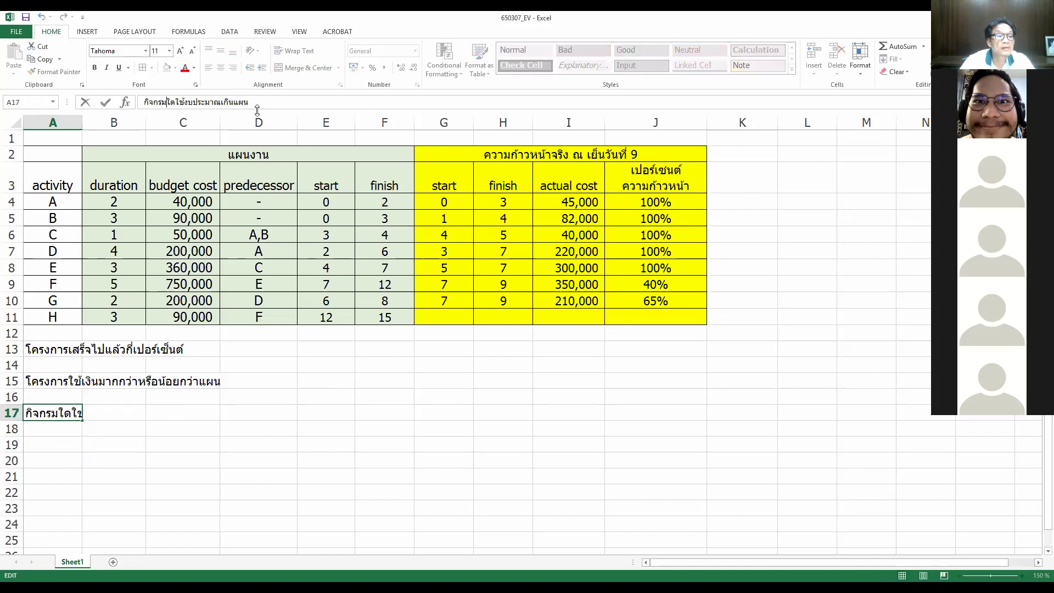
type("ร")
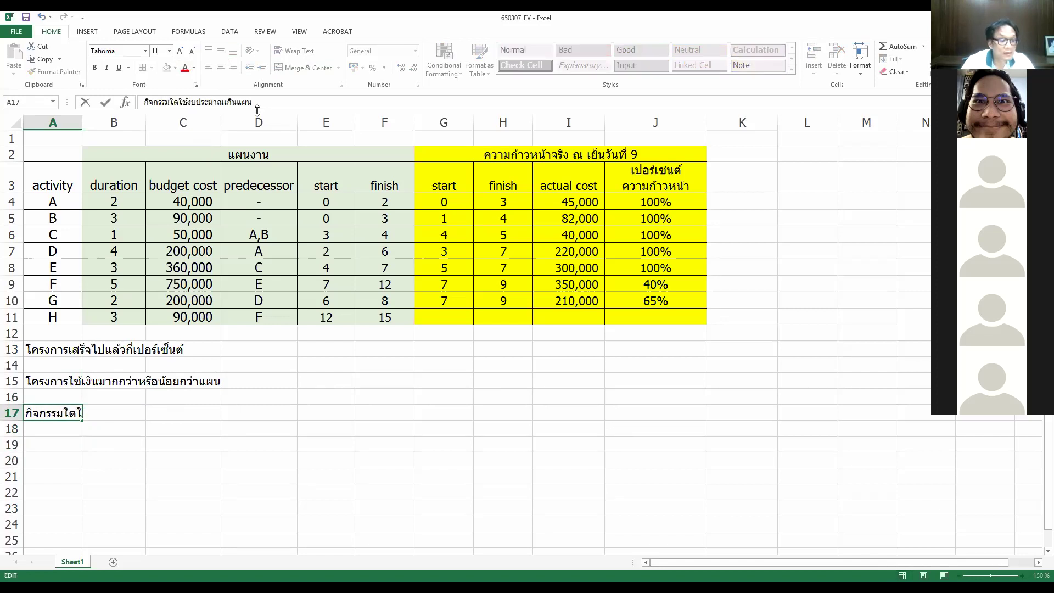
key("Return")
- Enter the question "ความก้าวหน้าโครงการเร็วกว่าหรือช้ากว่าแผน" in A19
key("Down")
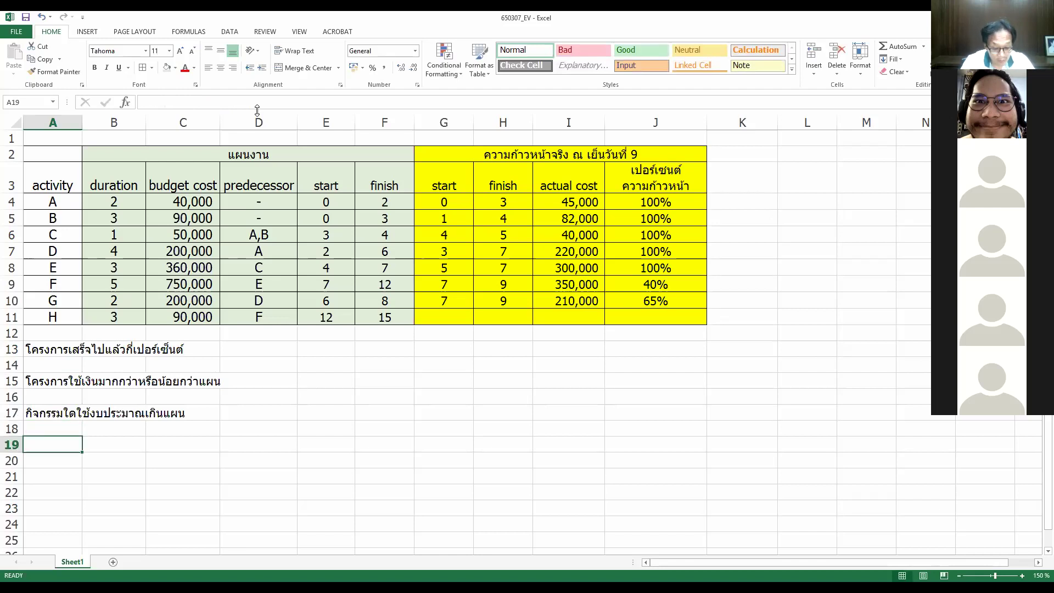
type("โครงการ")
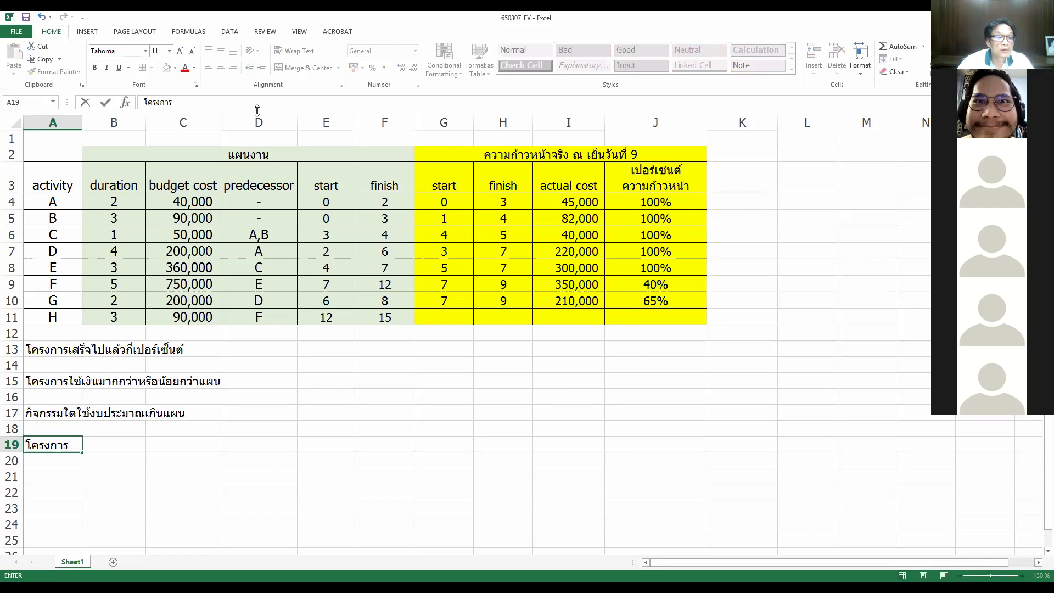
type("คว")
key("BackSpace")
key("BackSpace")
type("ความก้าวหน้า")
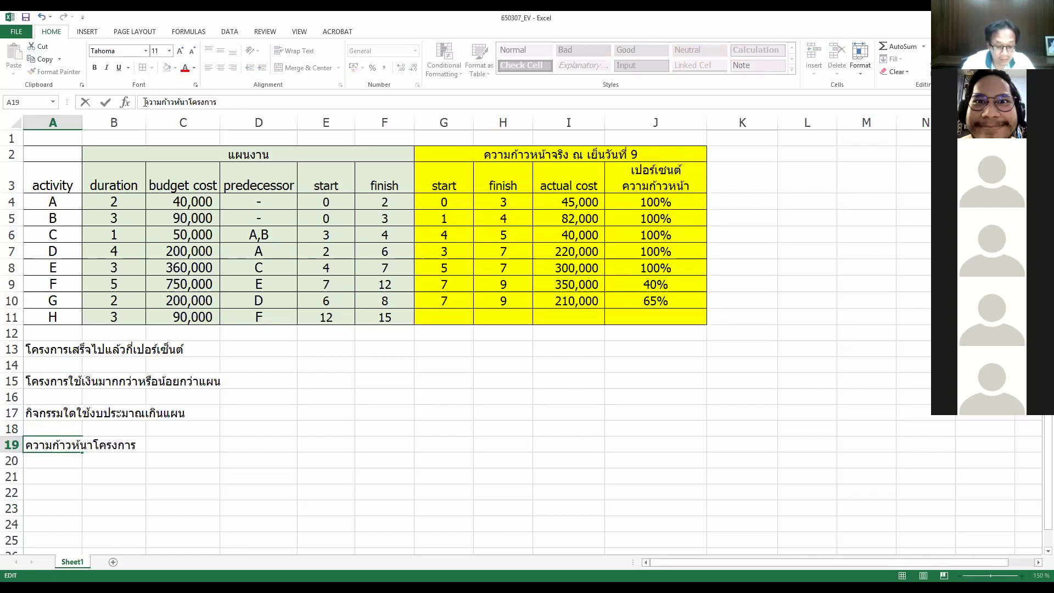
key("BackSpace")
key("BackSpace")
key("BackSpace")
type("ัน")
key("BackSpace")
key("BackSpace")
type("น้าโครงการ")
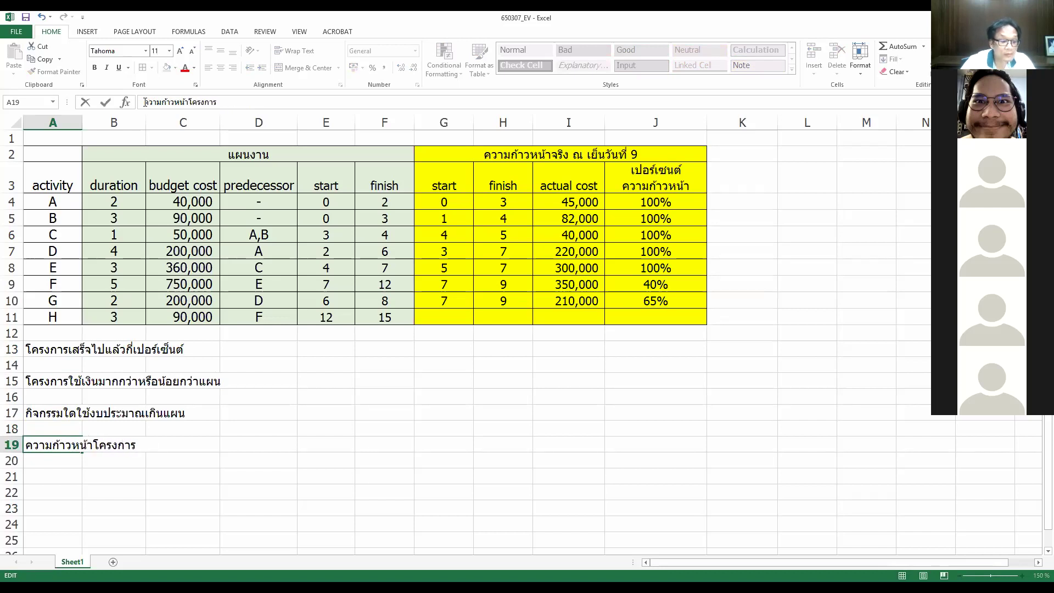
type("เร็วกว่าหรือช้ากว่าแผน")
key("Return")
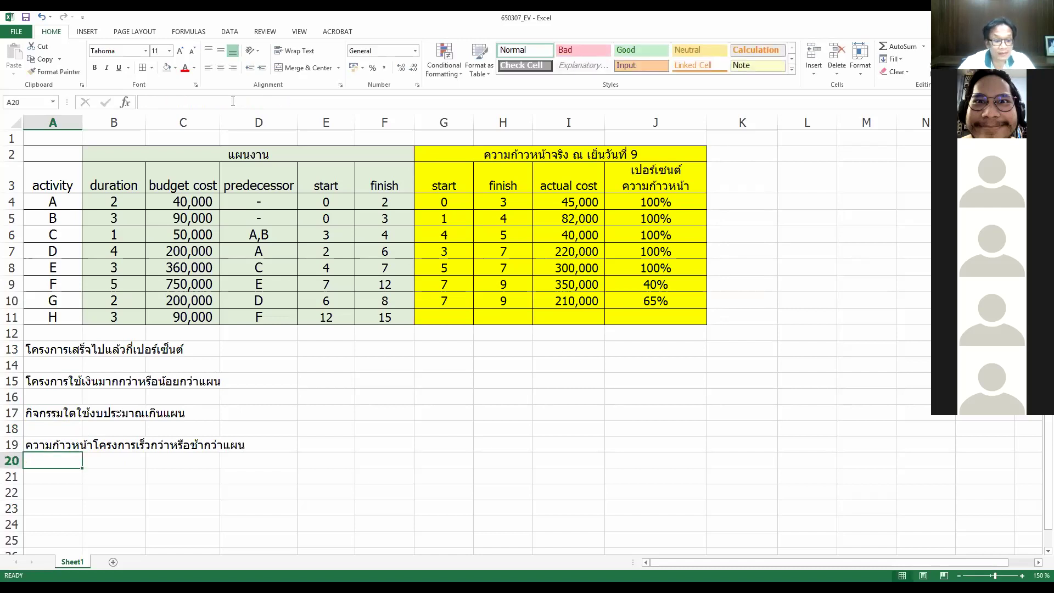
- Color the four analysis questions in A13:A19 red
left_click(330, 377)
left_click_drag(53, 350, 68, 451)
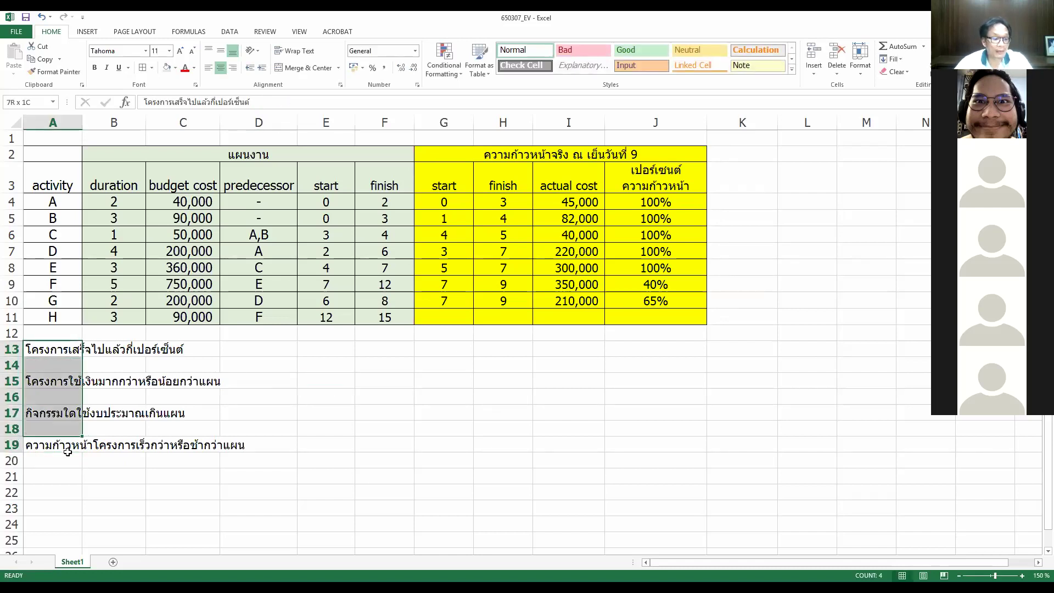
left_click(185, 68)
left_click_drag(332, 416, 333, 429)
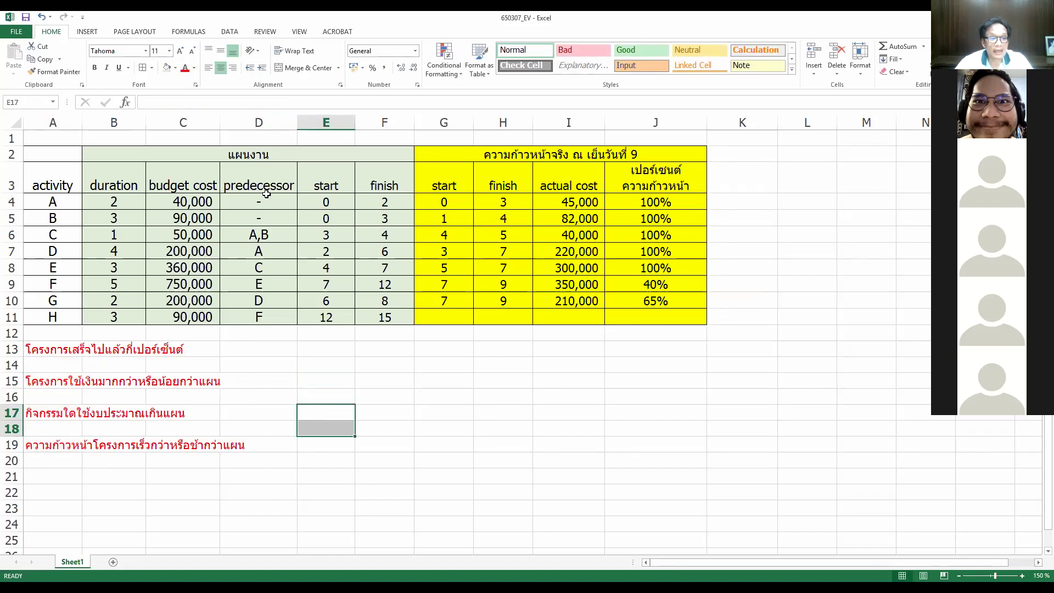
- Review the plan block and the day 9 actual block, including the start, finish, actual cost and percent progress data
left_click(218, 159)
left_click_drag(218, 158, 384, 316)
left_click_drag(433, 159, 601, 328)
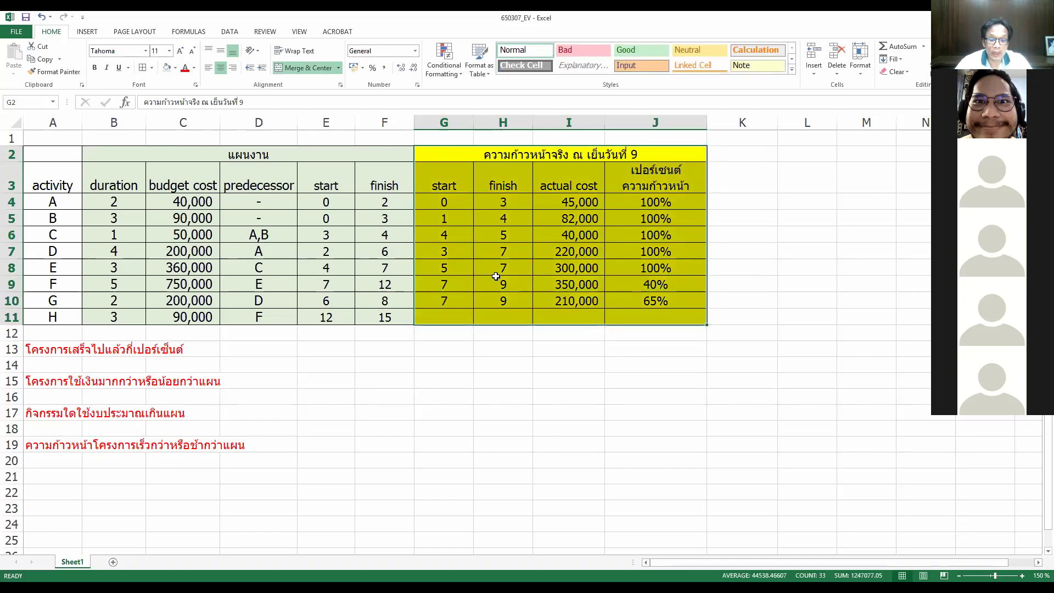
left_click(457, 205)
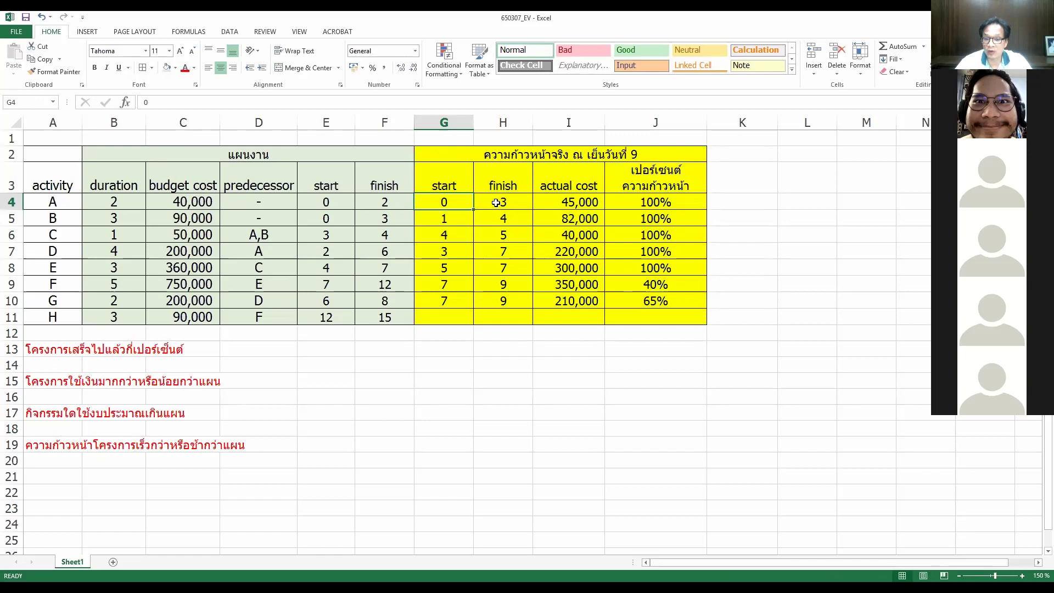
left_click(496, 203)
left_click_drag(674, 204, 696, 301)
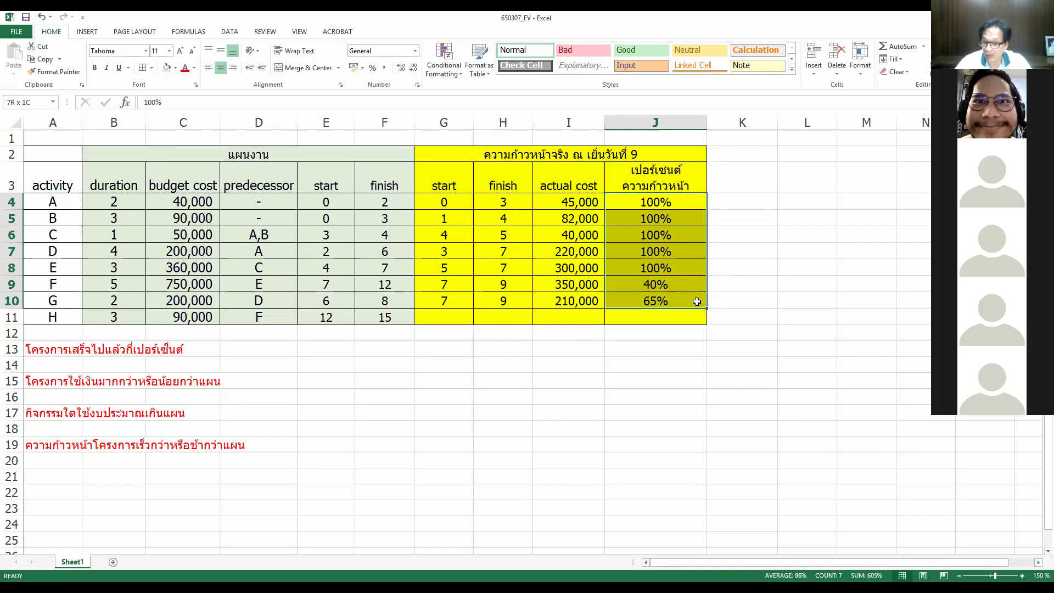
left_click_drag(535, 202, 558, 295)
left_click_drag(512, 385, 512, 398)
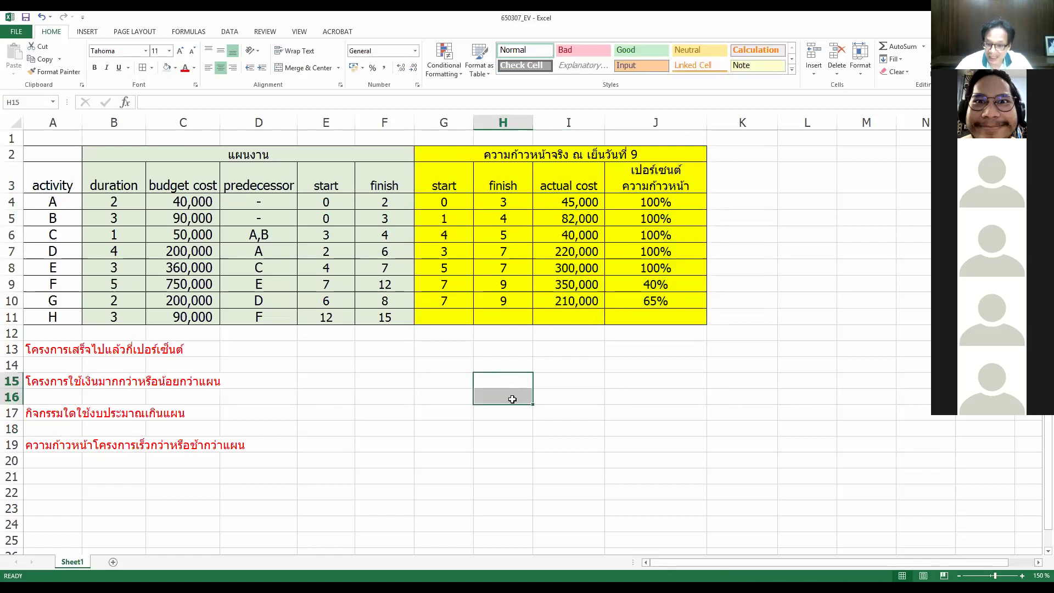
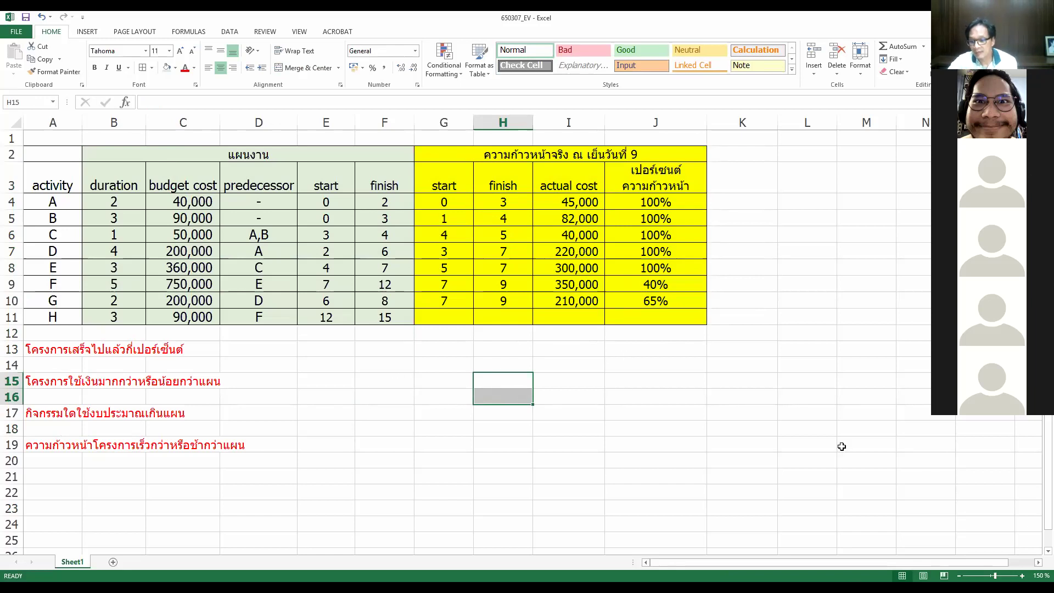
- Enter the header "งบประมาณตามแผน" in K3 and fit column K's width to it
left_click(1036, 563)
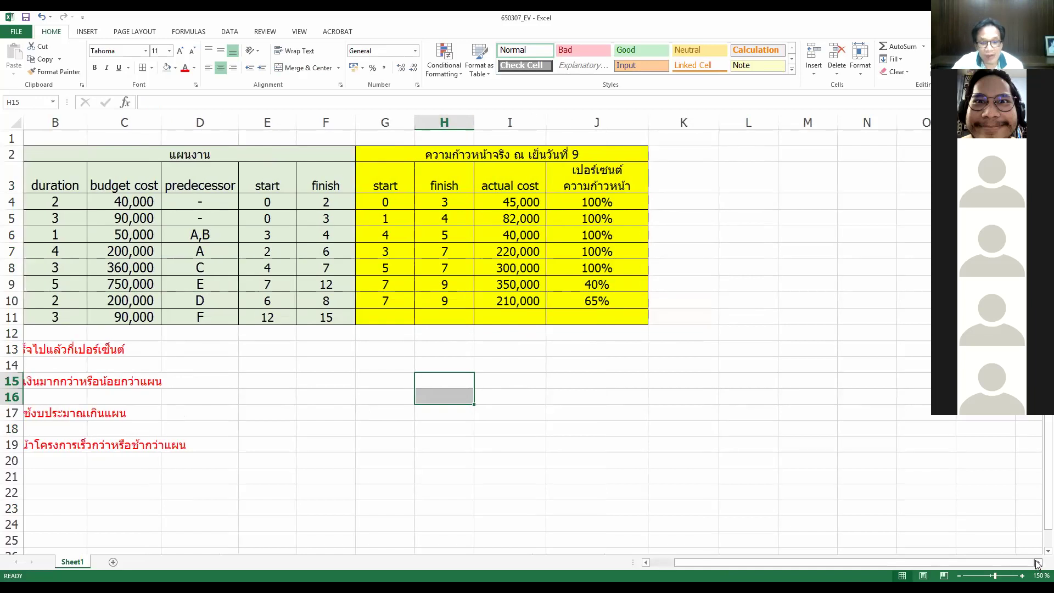
left_click(1036, 563)
left_click(1037, 562)
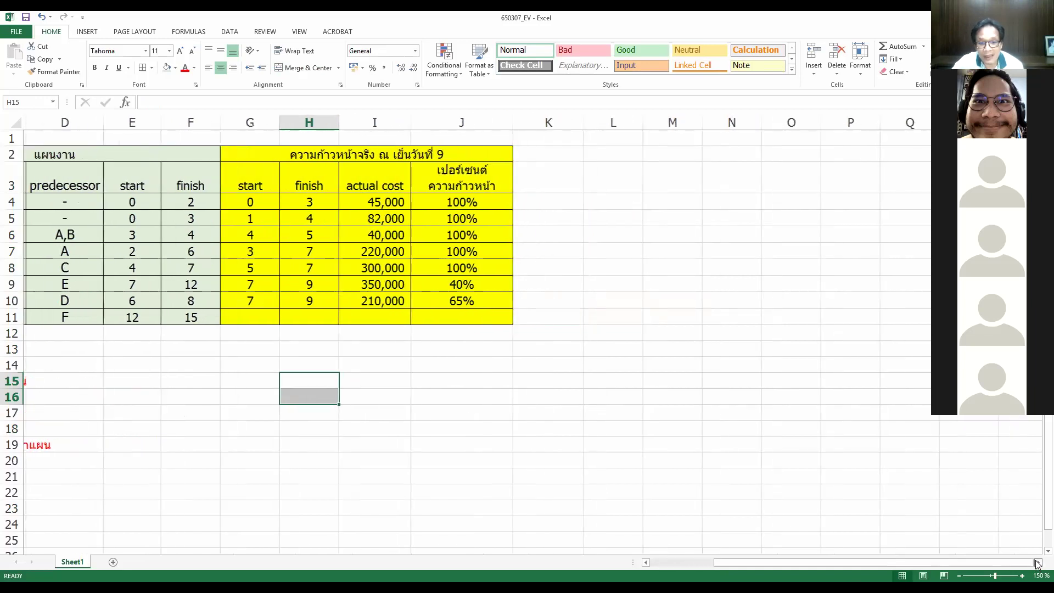
left_click(538, 162)
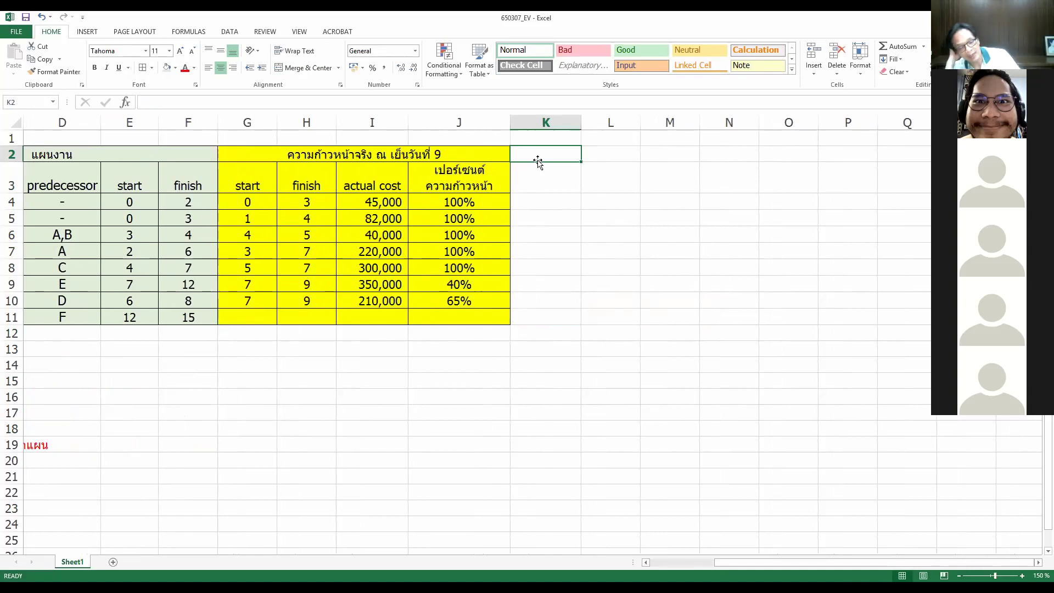
left_click(539, 180)
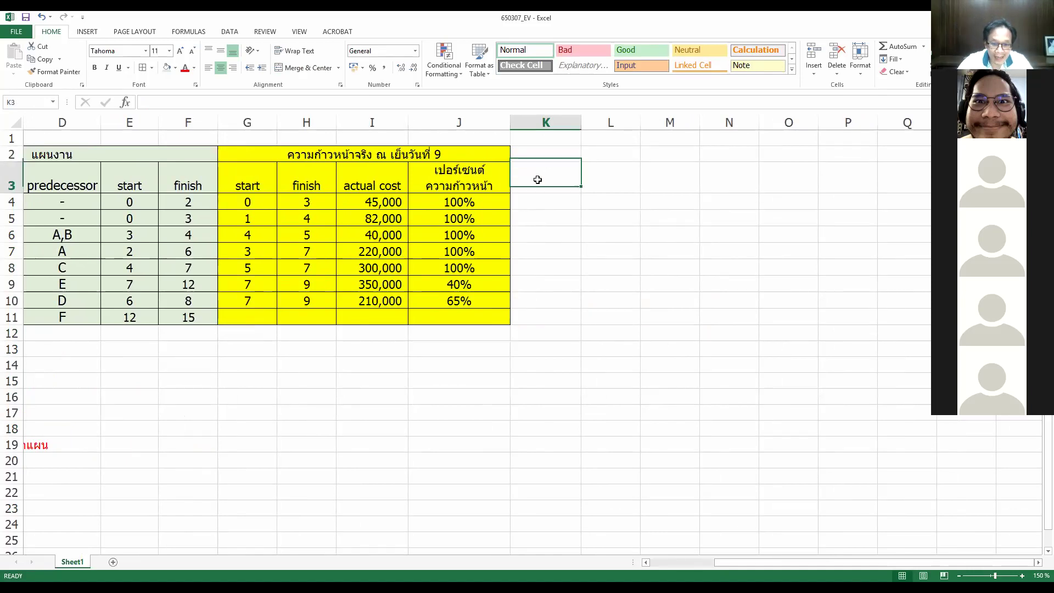
type("งบประ")
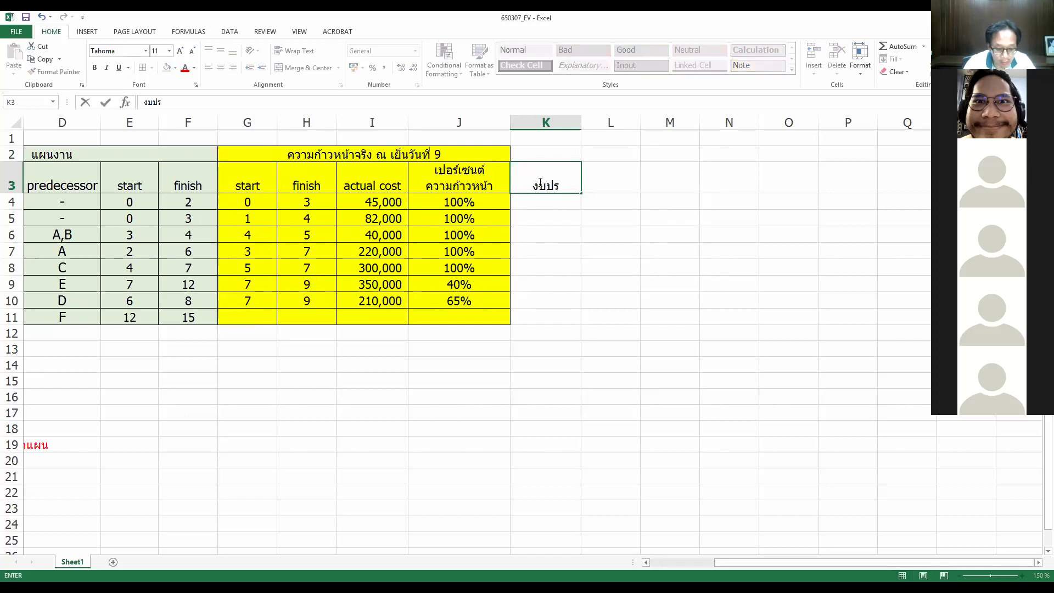
key("BackSpace")
key("BackSpace")
key("BackSpace")
key("BackSpace")
key("BackSpace")
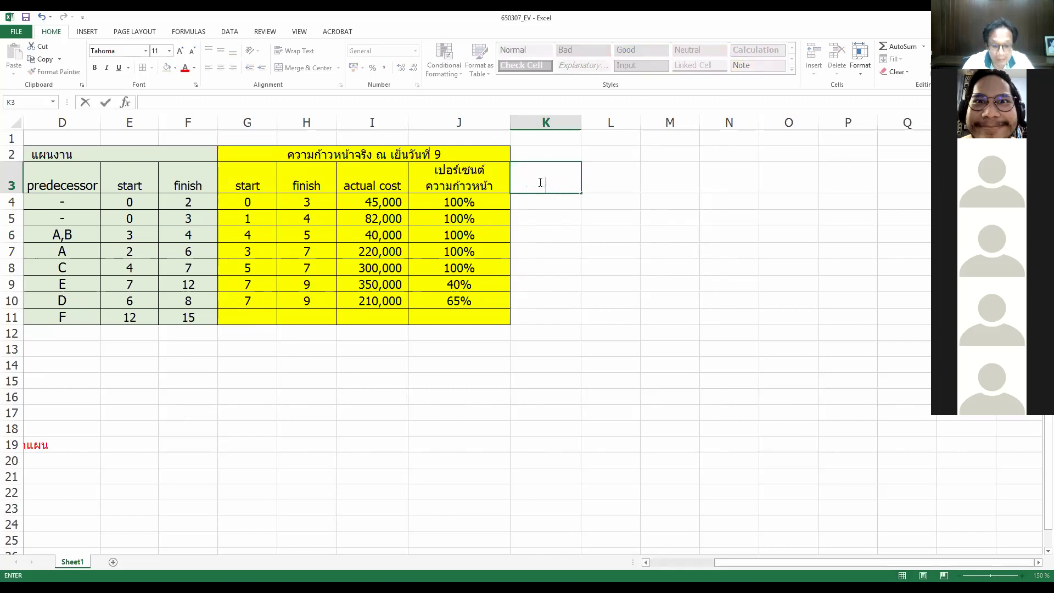
type("งบประมาณตามแผน")
key("Return")
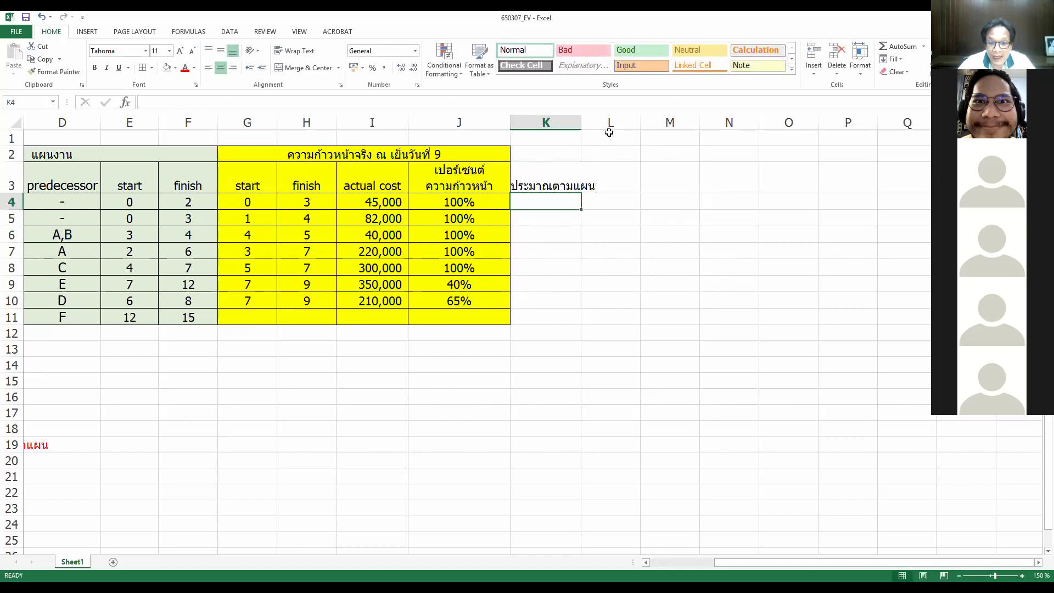
left_click_drag(589, 128, 592, 121)
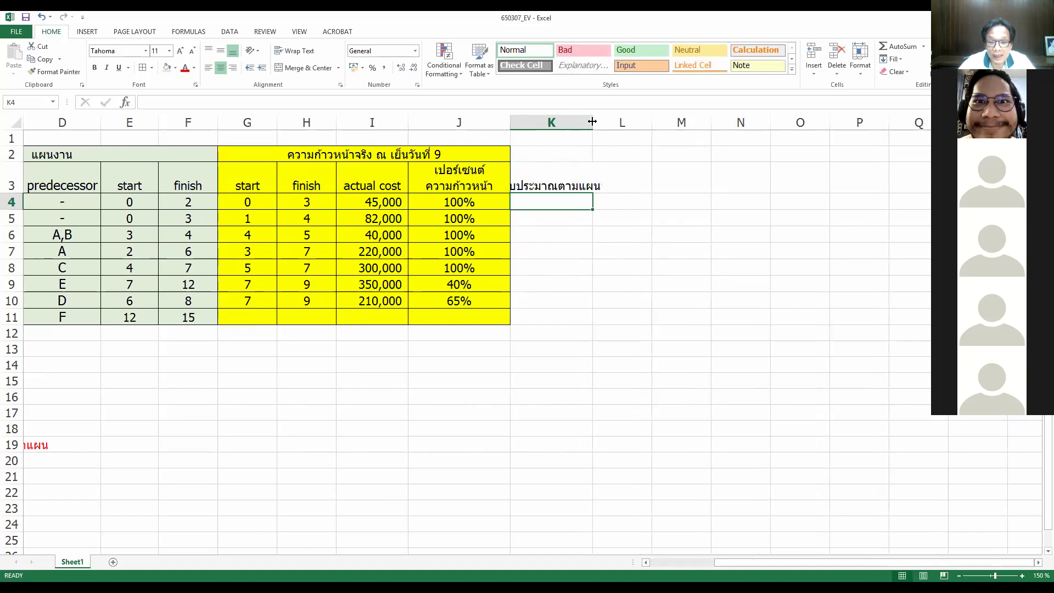
double_click(592, 121)
- Enter the formula =C4 in K4 to bring in activity A's budget cost
double_click(576, 198)
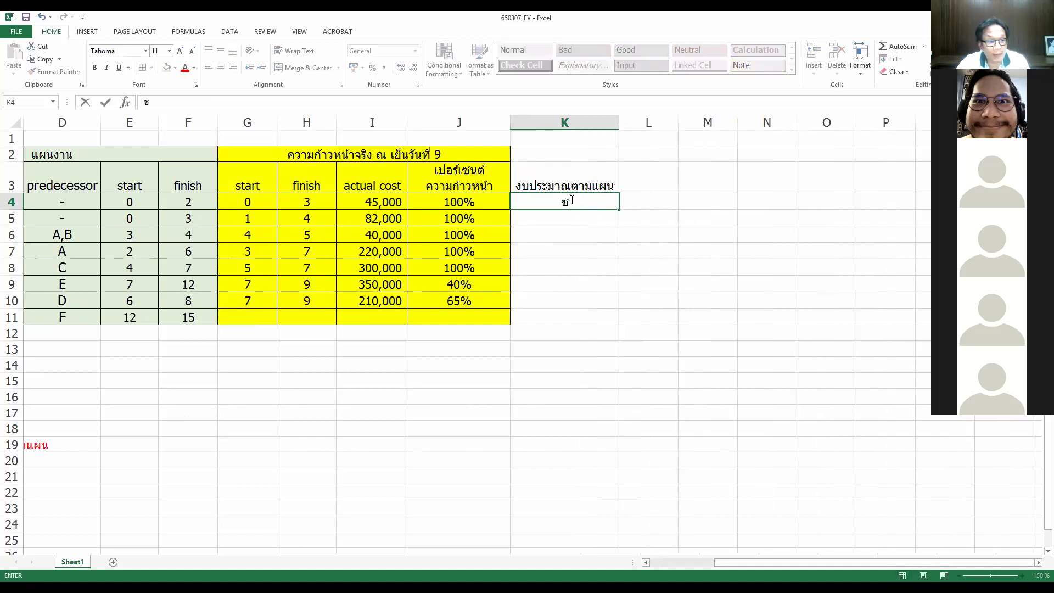
type("=")
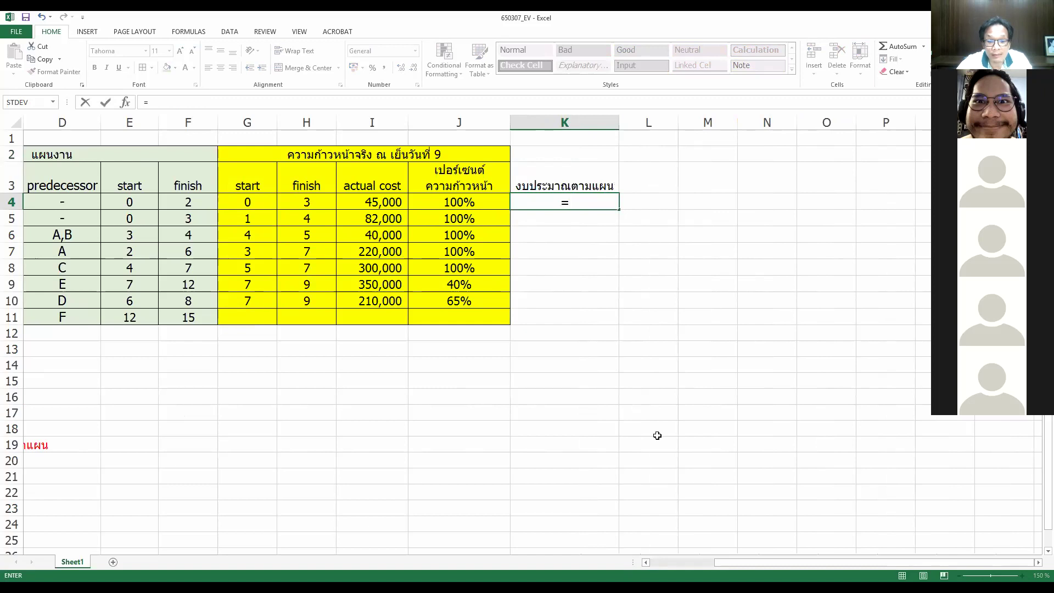
left_click_drag(730, 562, 664, 564)
left_click(186, 200)
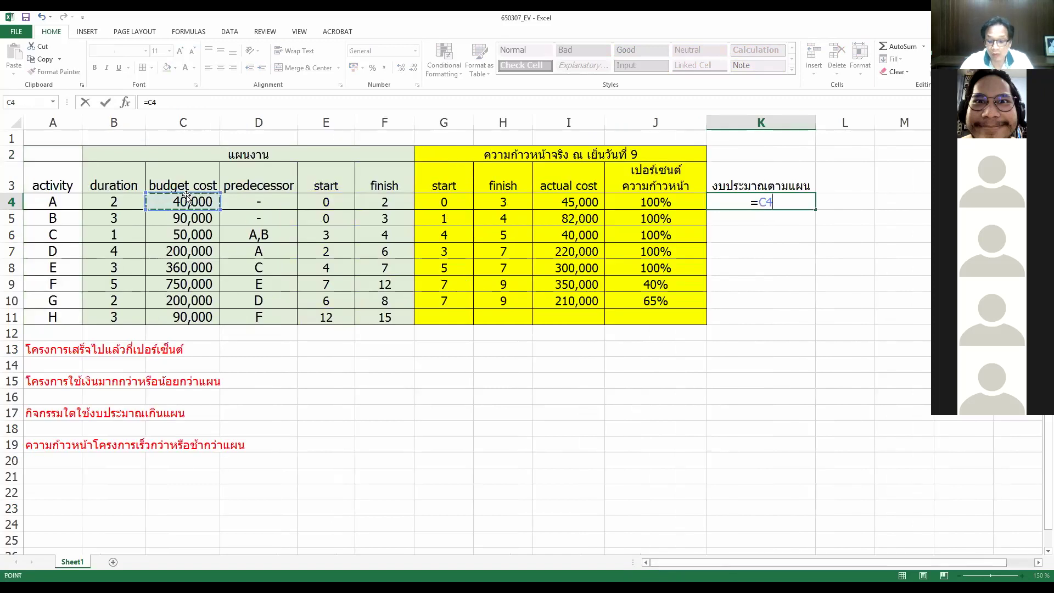
key("Return")
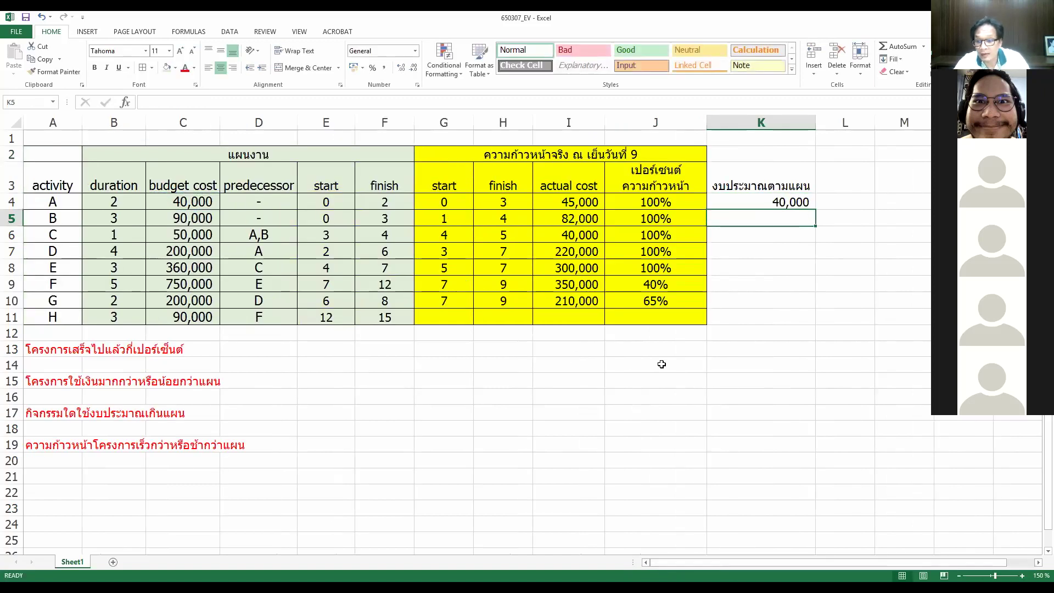
- Copy the K4 formula down through K11 for activities B to H
left_click(778, 202)
key("ctrl+c")
left_click_drag(778, 216, 786, 303)
left_click(786, 304)
left_click_drag(765, 203, 774, 315)
key("ctrl+v")
left_click_drag(755, 364, 763, 380)
left_click(768, 333)
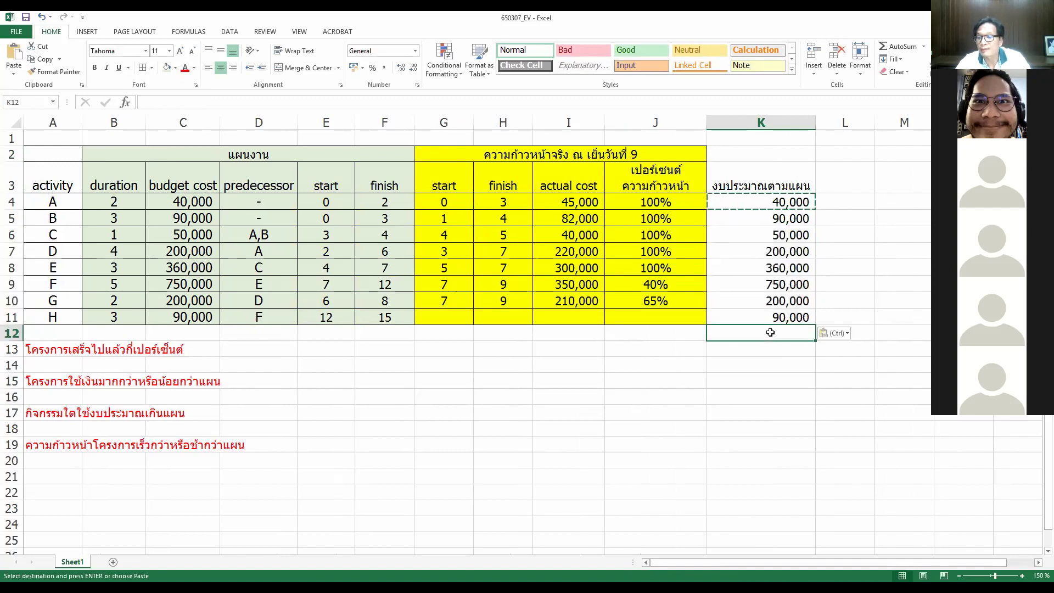
- Total the planned budgets of activities A to H in K12 with AutoSum
left_click(882, 48)
key("Return")
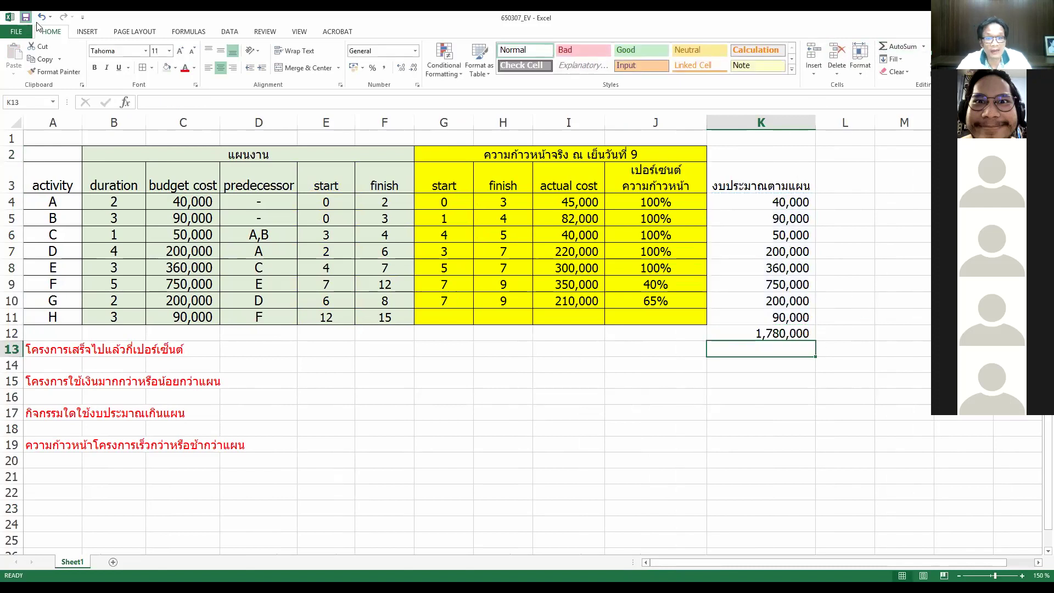
- Enter the header "ความก้าวหน้าจริง" in L3 and fit column L's width to it
left_click(1037, 563)
left_click(1037, 563)
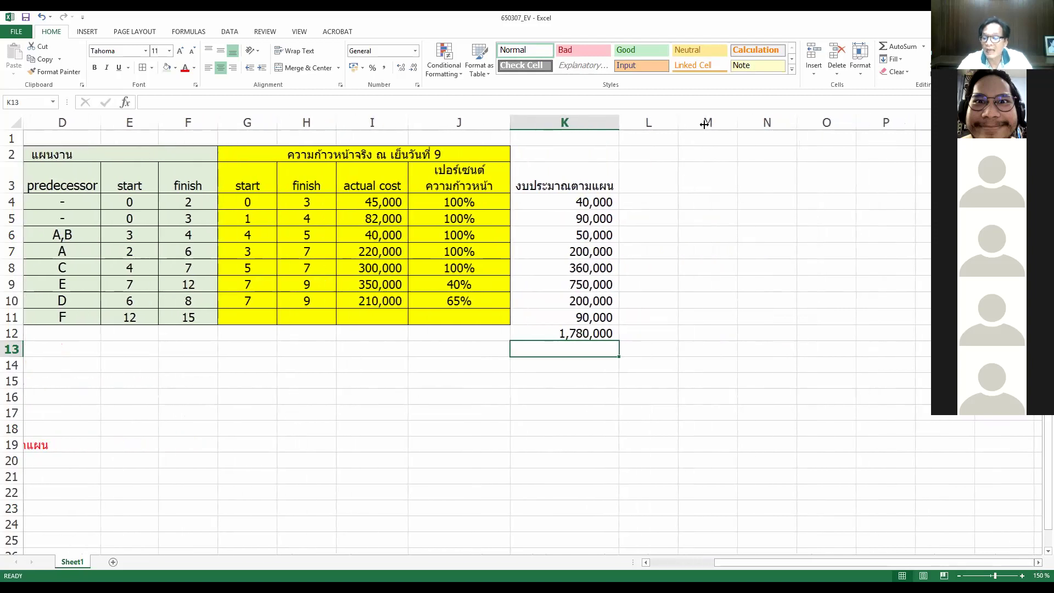
left_click(646, 182)
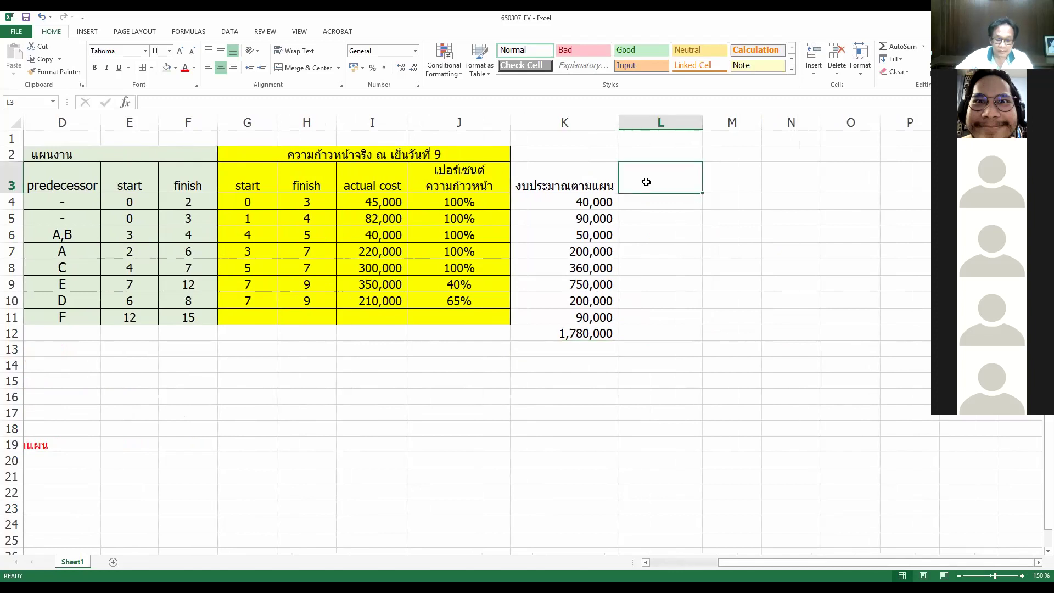
type("8;k,dh")
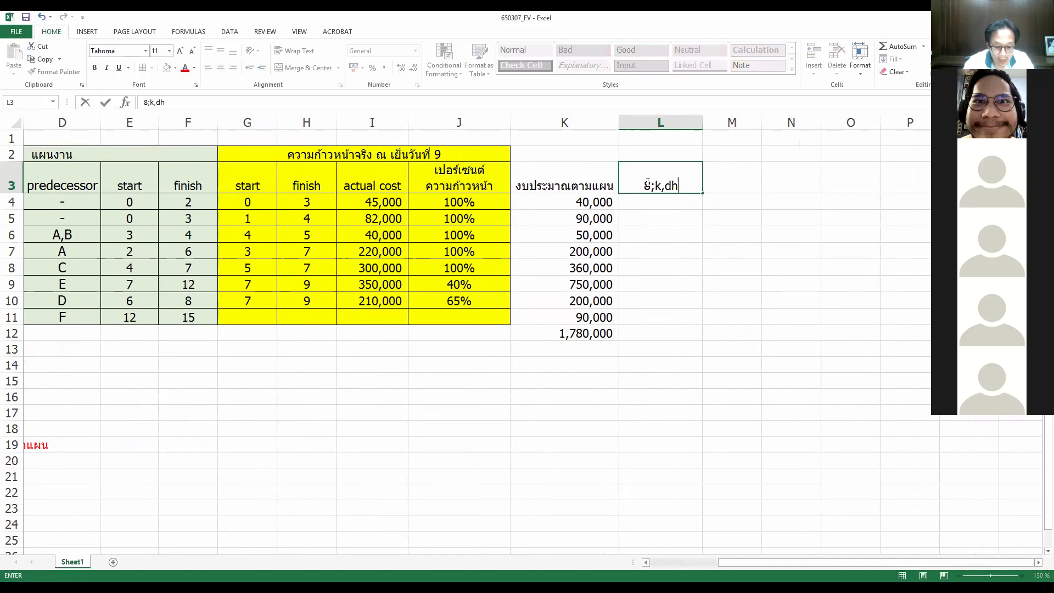
type("k;sohk0iv")
key("BackSpace")
key("BackSpace")
key("BackSpace")
key("BackSpace")
key("BackSpace")
key("BackSpace")
key("BackSpace")
key("BackSpace")
key("BackSpace")
key("BackSpace")
key("BackSpace")
key("BackSpace")
key("BackSpace")
key("BackSpace")
key("BackSpace")
key("BackSpace")
key("BackSpace")
type("วาม")
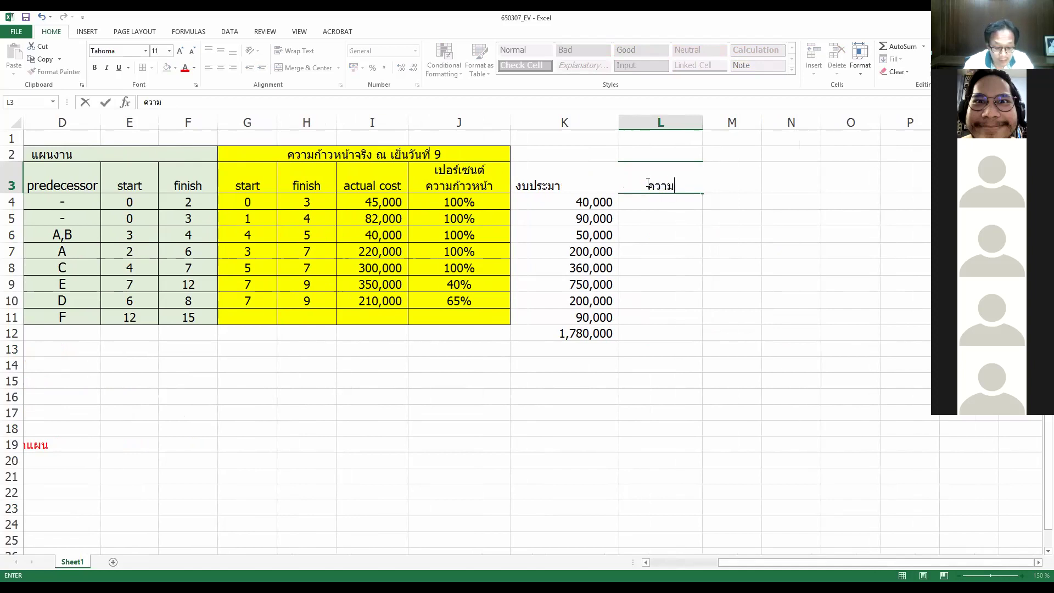
type("ก้าวหน้าจร")
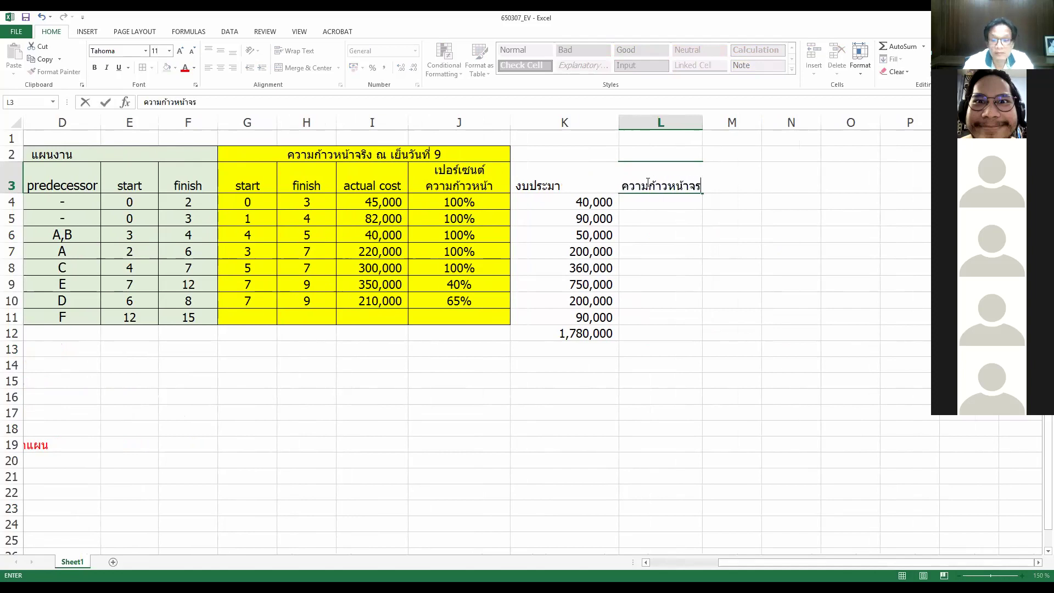
type("ิง")
key("Return")
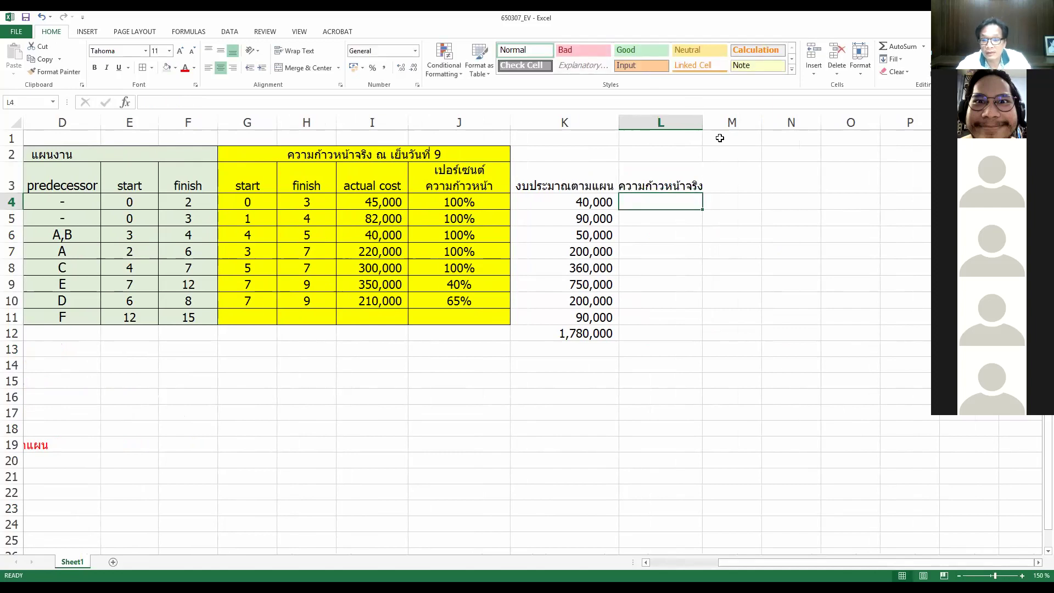
key("alt+h")
type("oiช")
- Enter the formula =J4 in L4 to bring in activity A's percent progress
key("BackSpace")
type("=-")
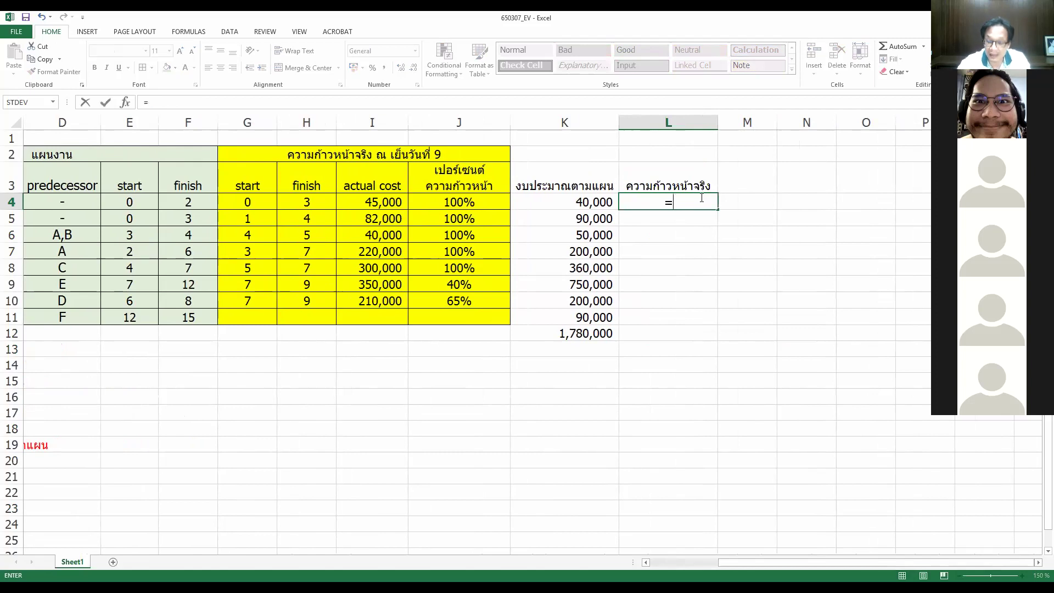
left_click(453, 202)
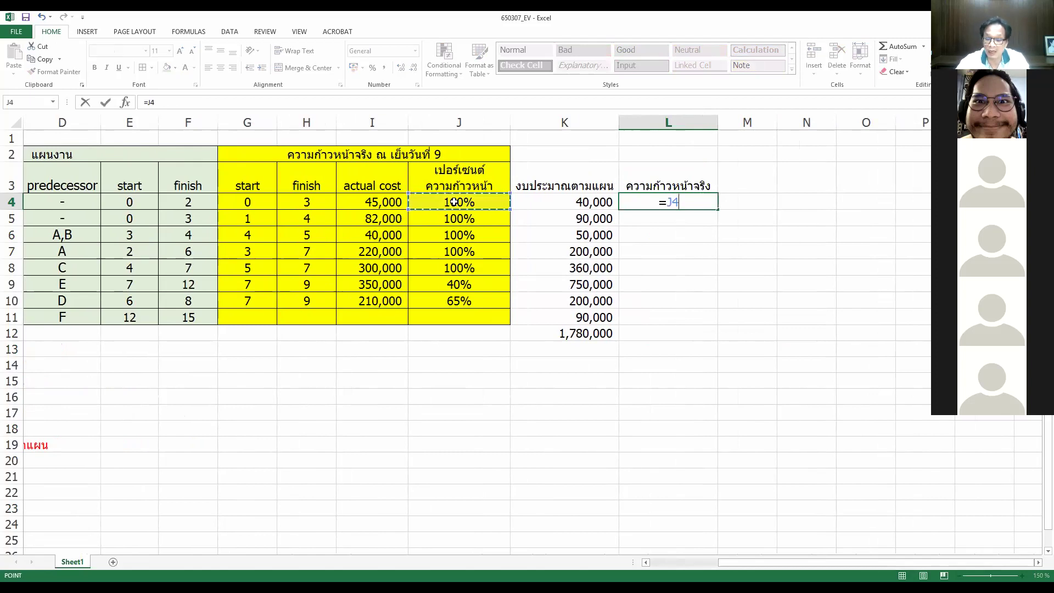
key("Return")
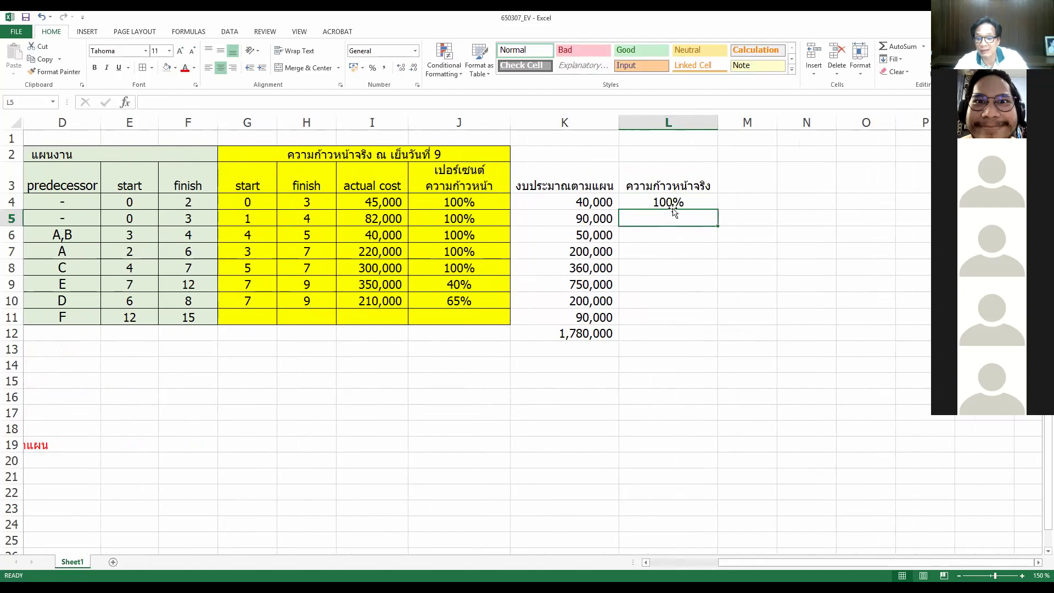
- Copy the L4 formula down through L11 for activities B to H
left_click(673, 203)
key("ctrl+c")
left_click_drag(676, 219, 682, 311)
key("ctrl+v")
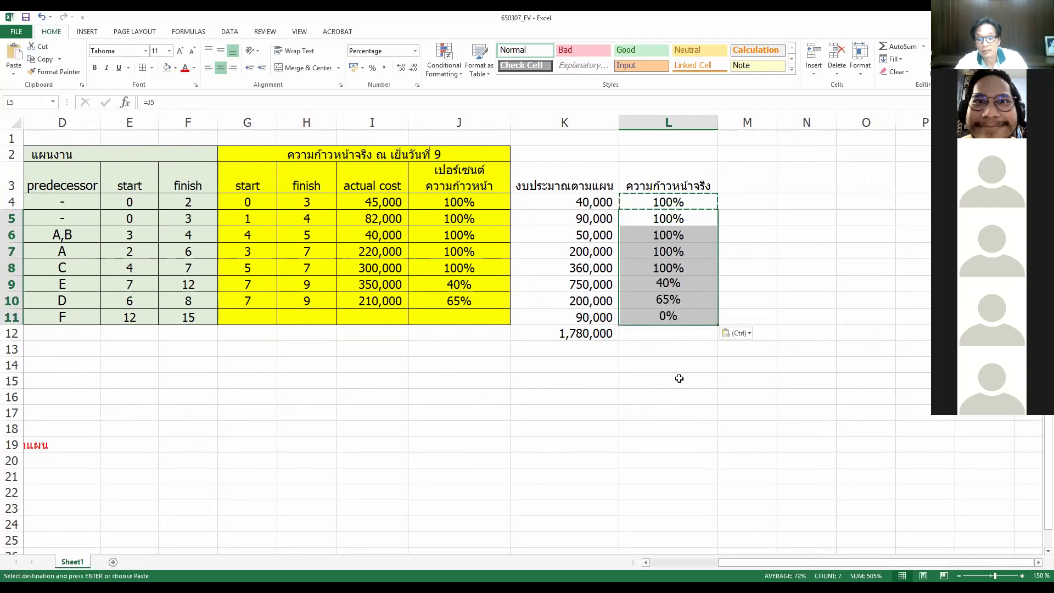
- Enter the header "Earned Value" in M3 and widen column M to fit it
left_click(679, 380)
key("Escape")
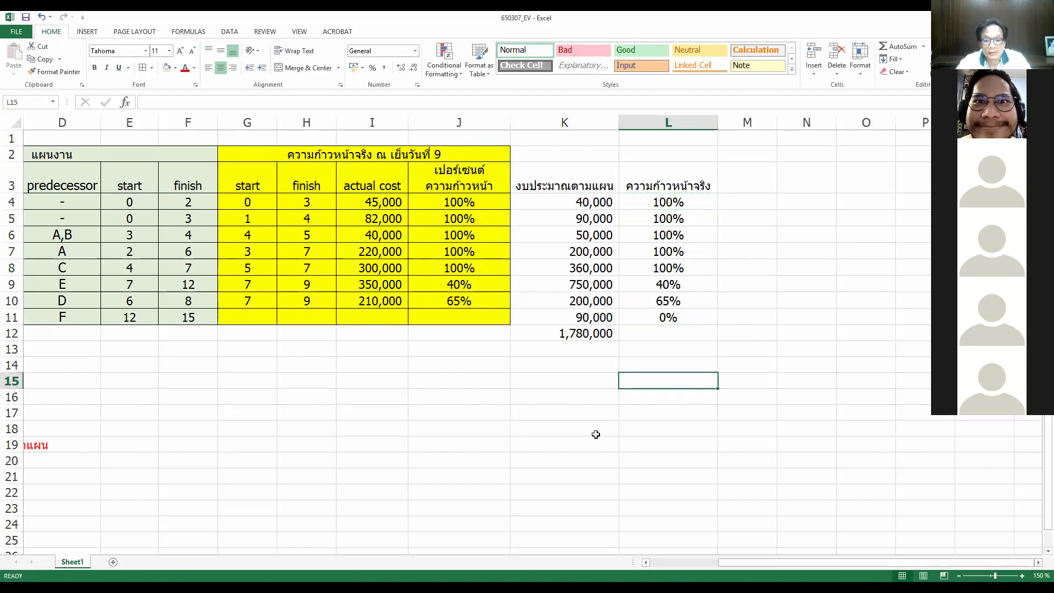
left_click(595, 430)
left_click(1037, 562)
left_click(1037, 562)
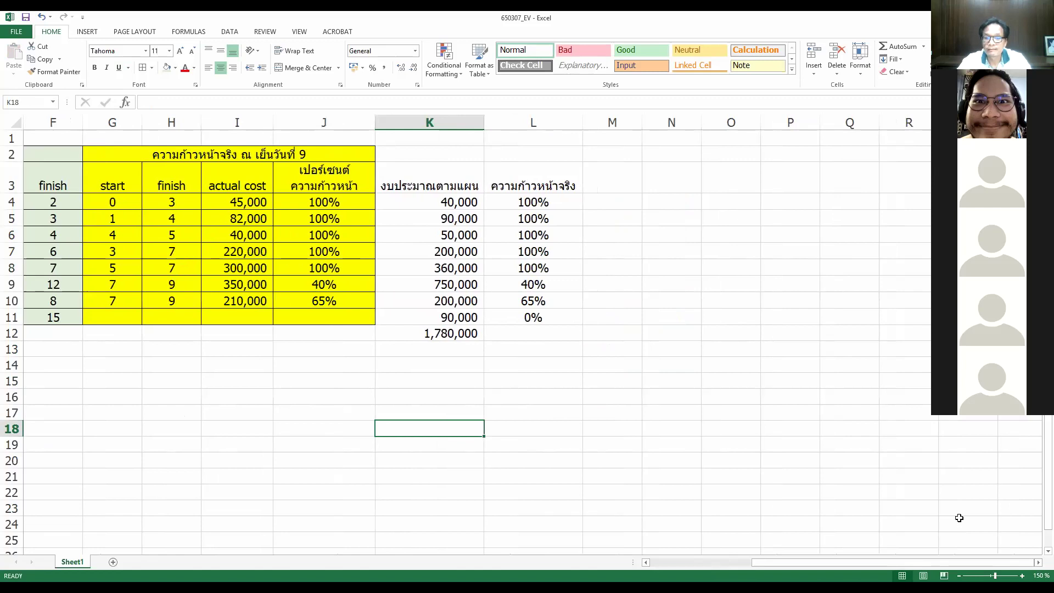
left_click(628, 176)
type("Ear")
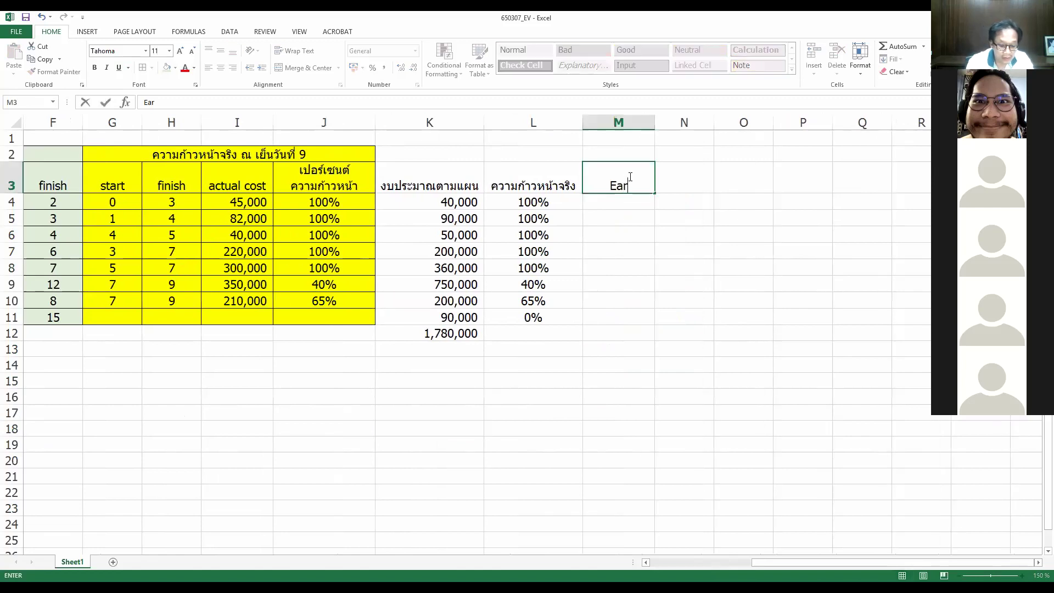
type("ned Value")
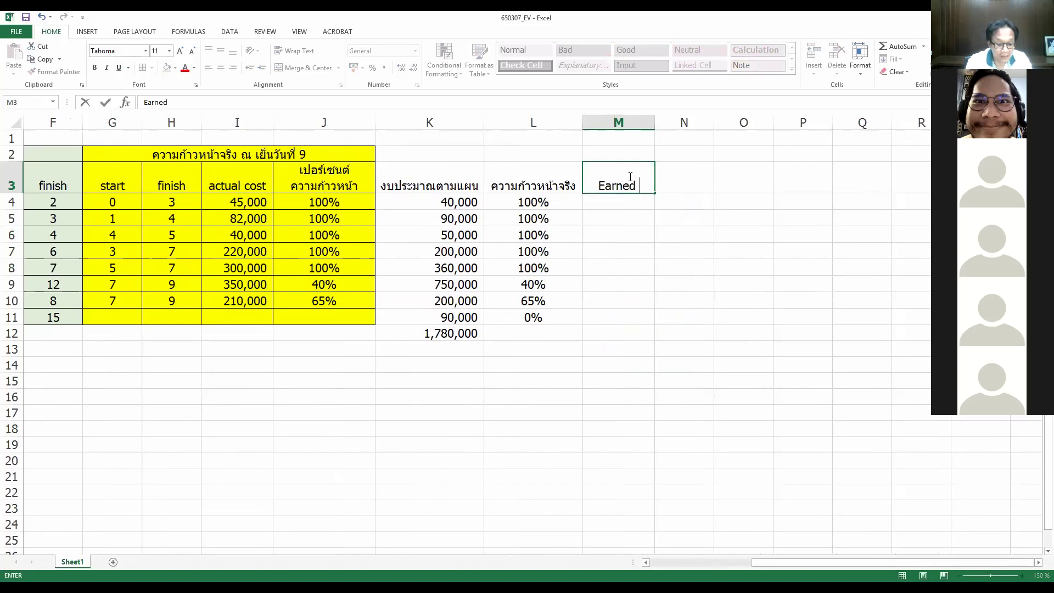
key("ctrl+Return")
key("Return")
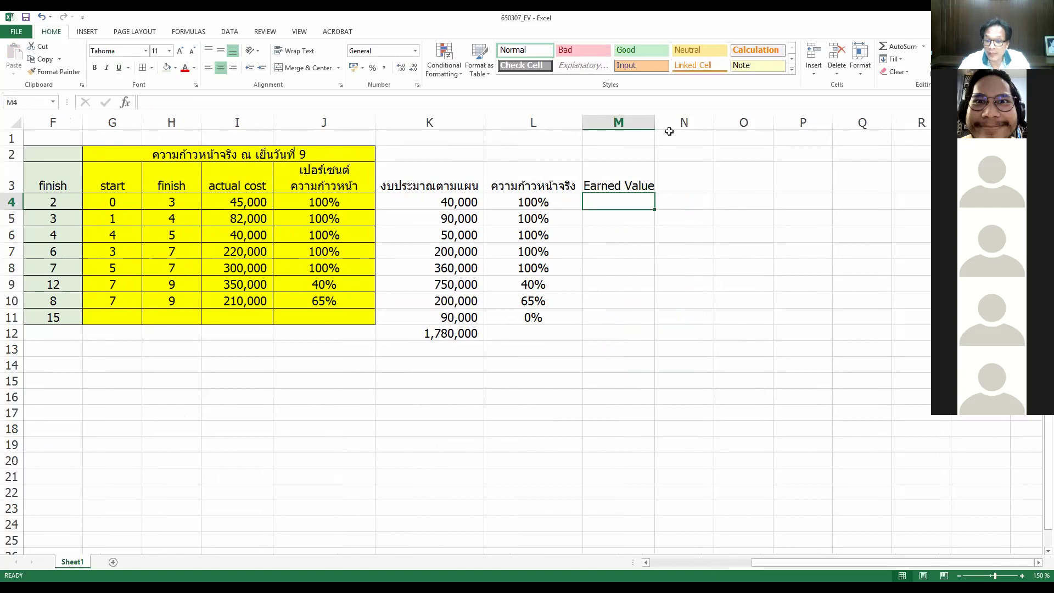
double_click(654, 122)
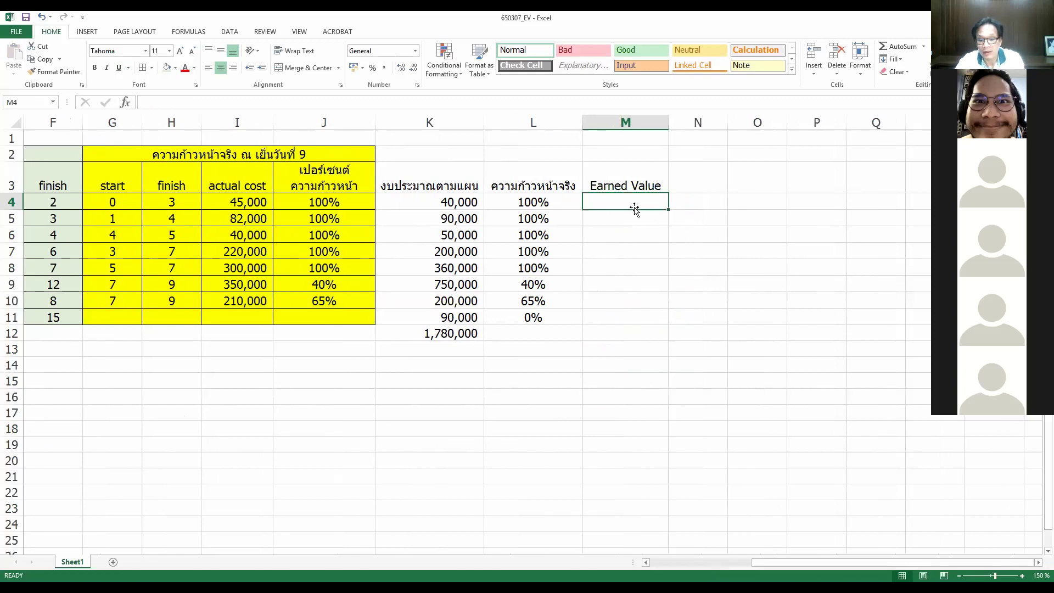
- Calculate the first activity's earned value in M4 with the formula =K4*L4
type("=")
left_click(472, 201)
type("*")
left_click(507, 203)
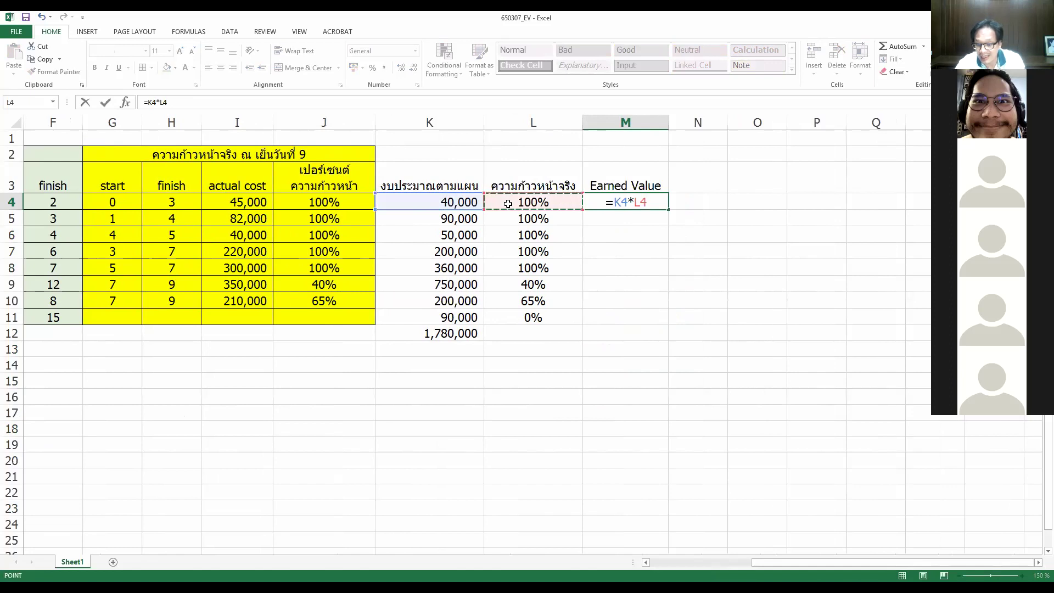
key("Return")
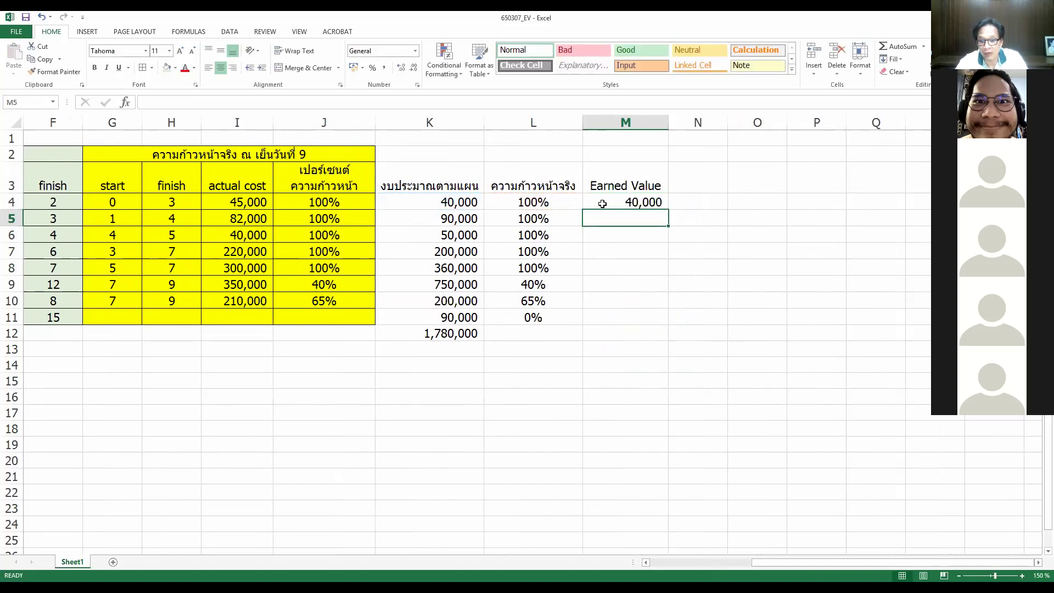
- Copy the earned value formula from M4 down to M5:M11 and save the workbook
left_click(602, 203)
key("ctrl+c")
left_click_drag(630, 220, 645, 317)
key("ctrl+v")
left_click(637, 390)
left_click(632, 334)
left_click(22, 20)
left_click(427, 361)
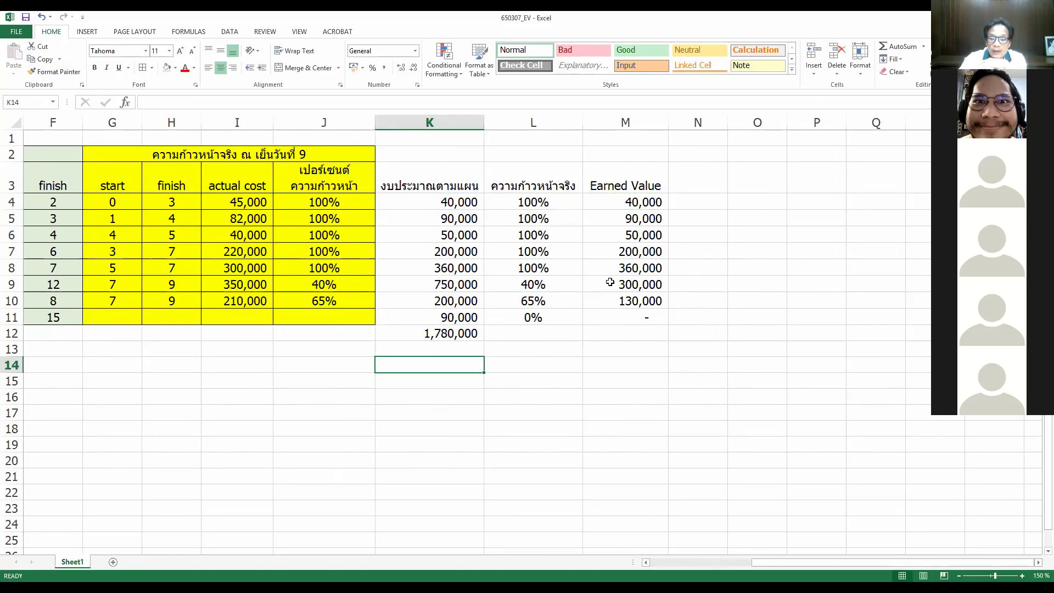
- Check which cells the earned value formula in M9 refers to
left_click(610, 282)
left_click(213, 104)
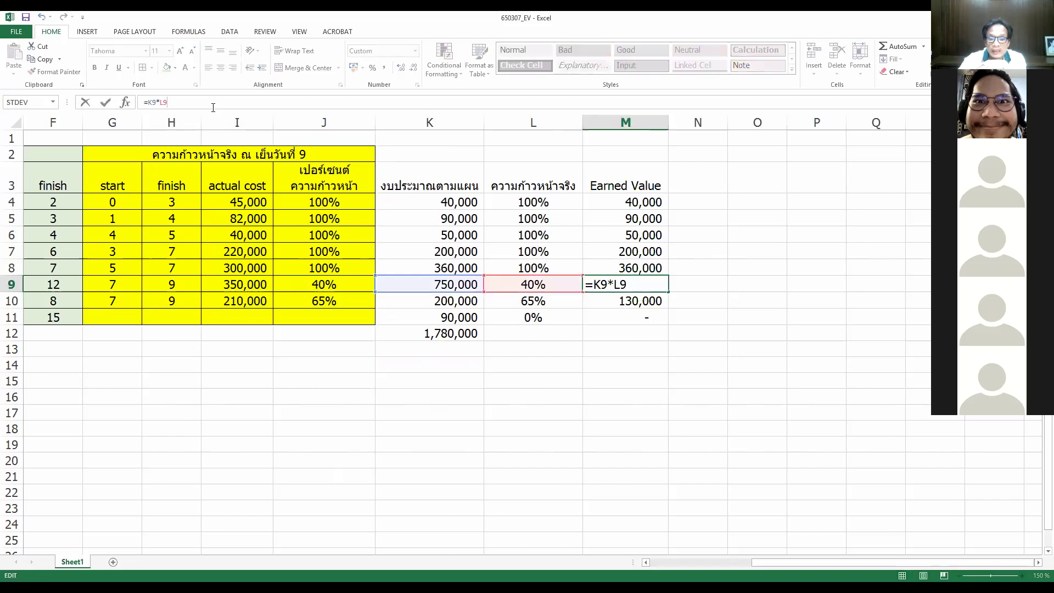
key("Return")
- Total the Earned Value column in M12 with =SUM(M4:M11)
left_click(617, 334)
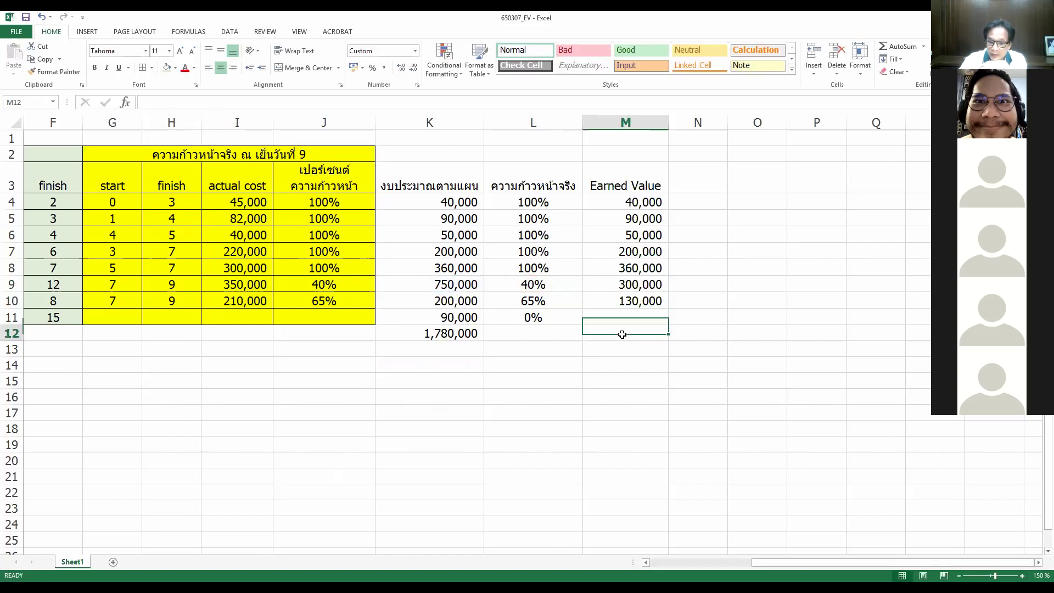
left_click(897, 49)
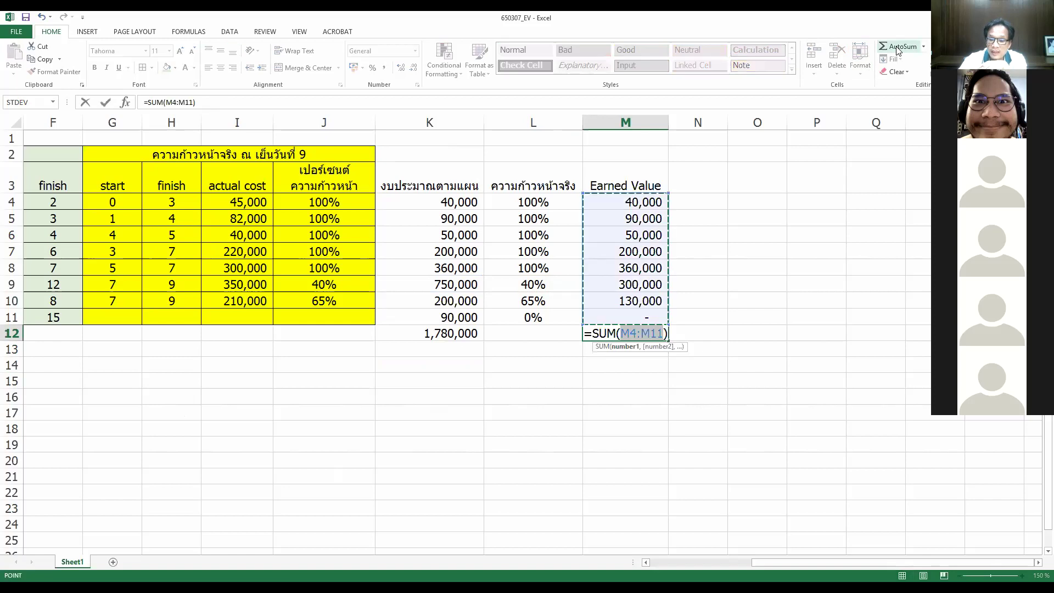
left_click(898, 48)
- Change the font colour of the totals in K12 and M12 to red
left_click(439, 335)
left_click(603, 333, "shift")
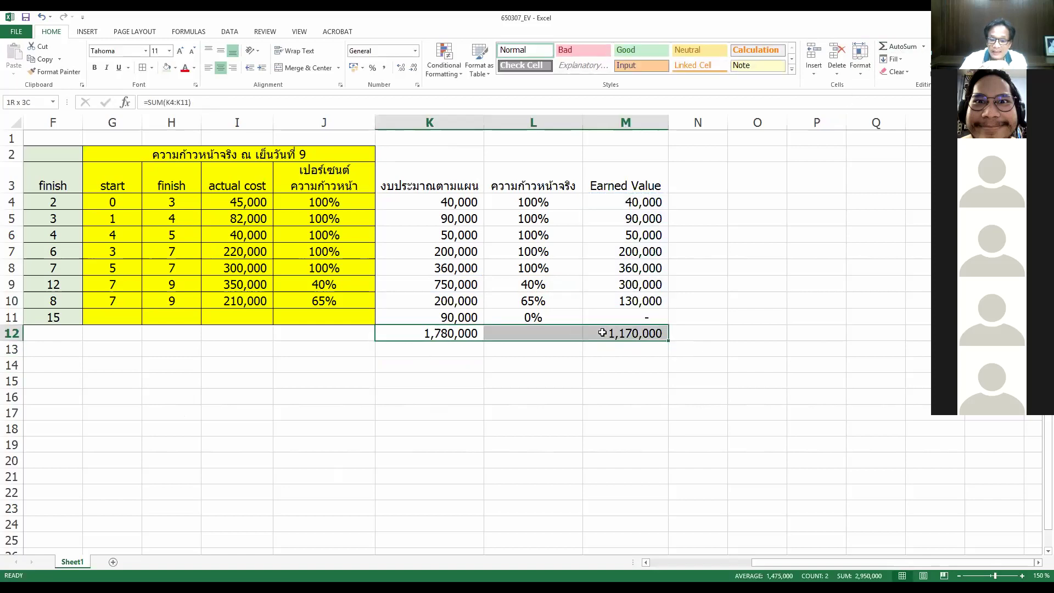
left_click(633, 334)
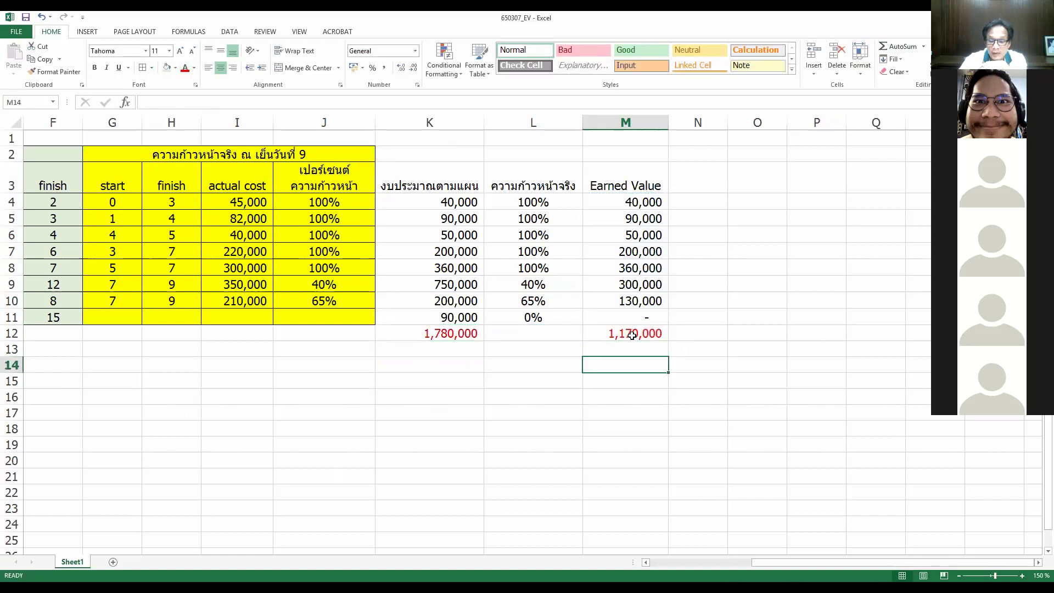
left_click(445, 333)
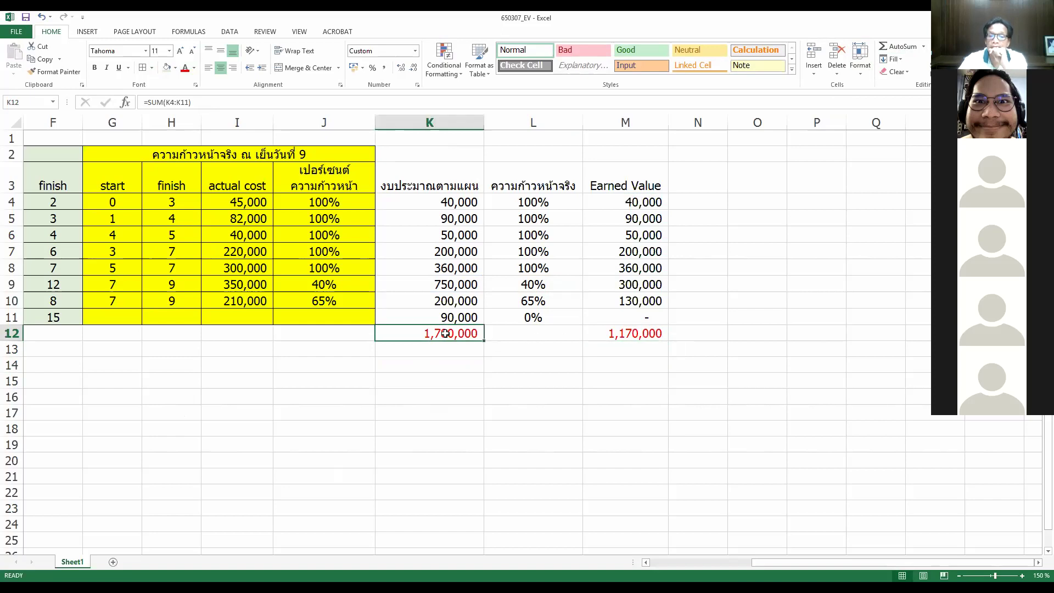
left_click(616, 364)
left_click(523, 364)
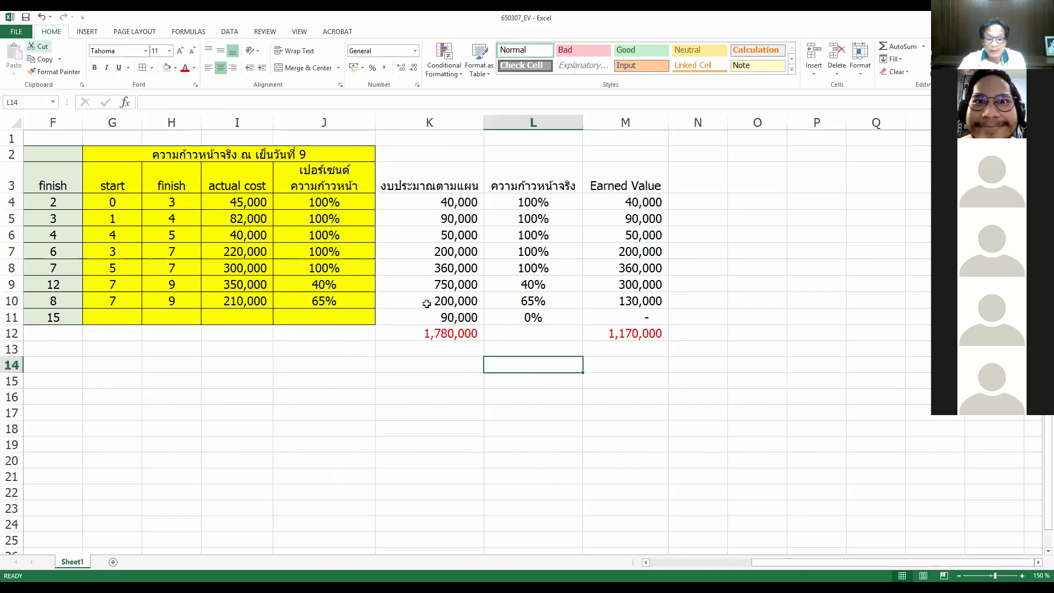
- Calculate the project's completion in D13, beside the first red question, with the formula =M12/K12
left_click(690, 563)
left_click(58, 351)
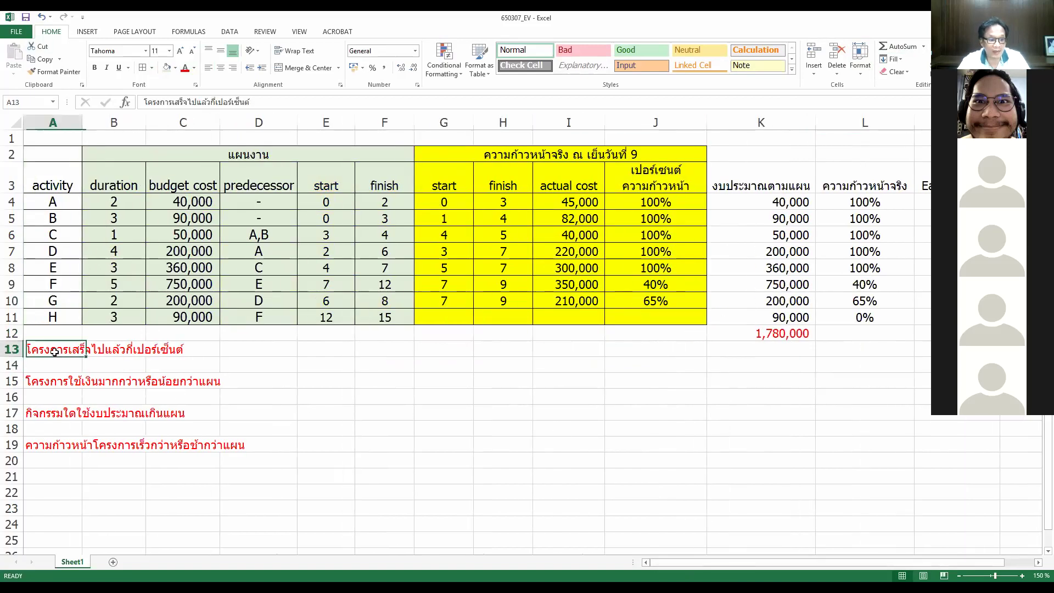
key("ctrl+c")
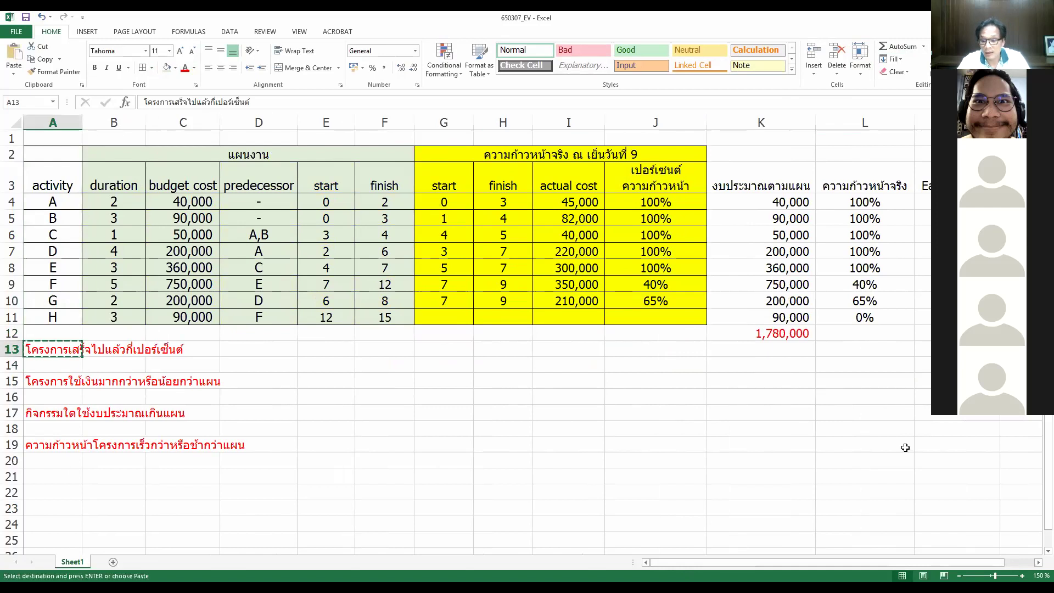
left_click(1037, 562)
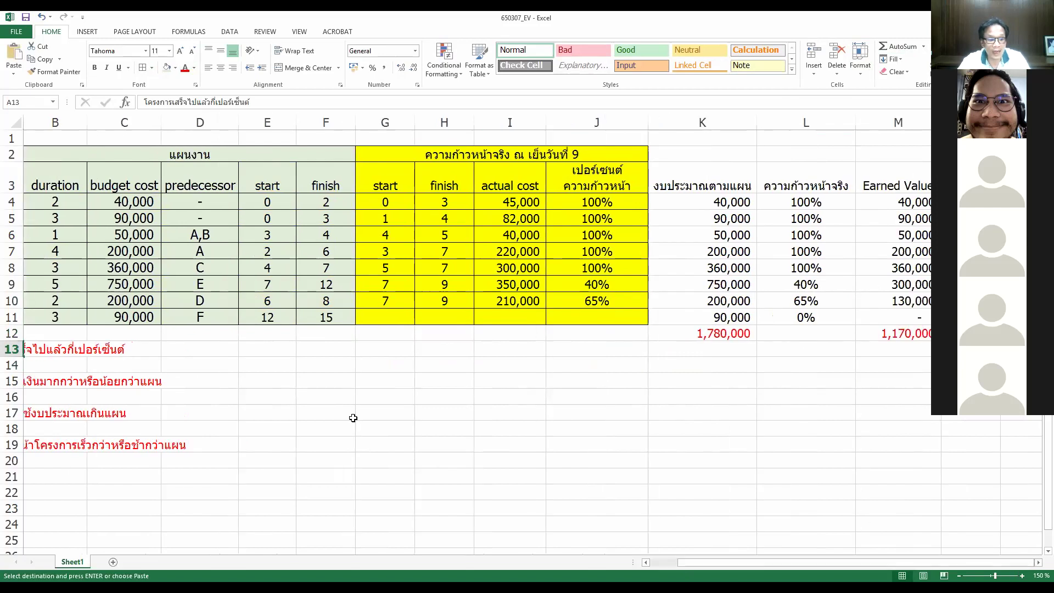
left_click(200, 349)
type("=")
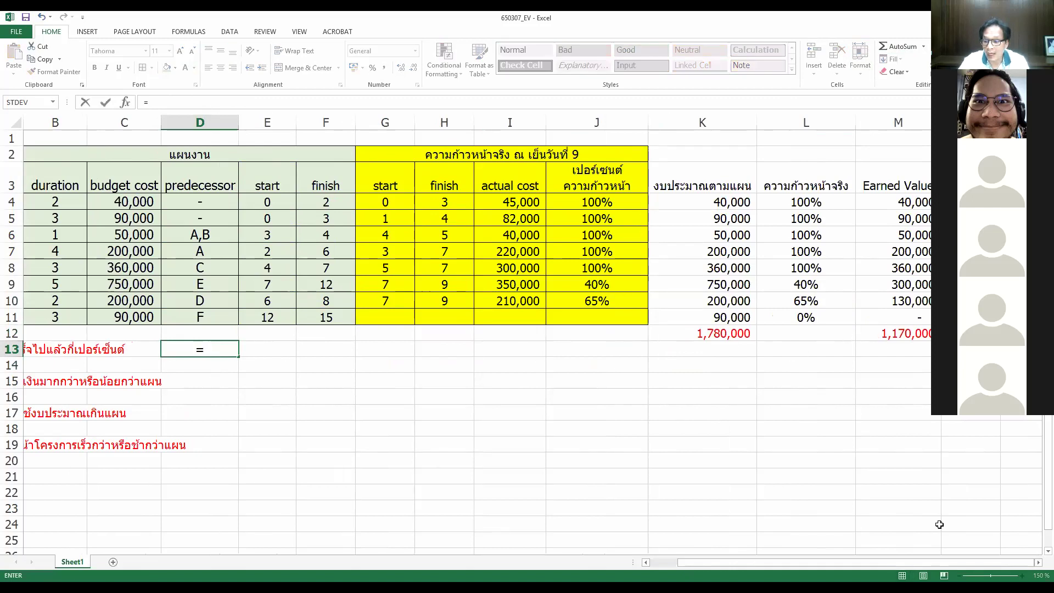
left_click(1038, 564)
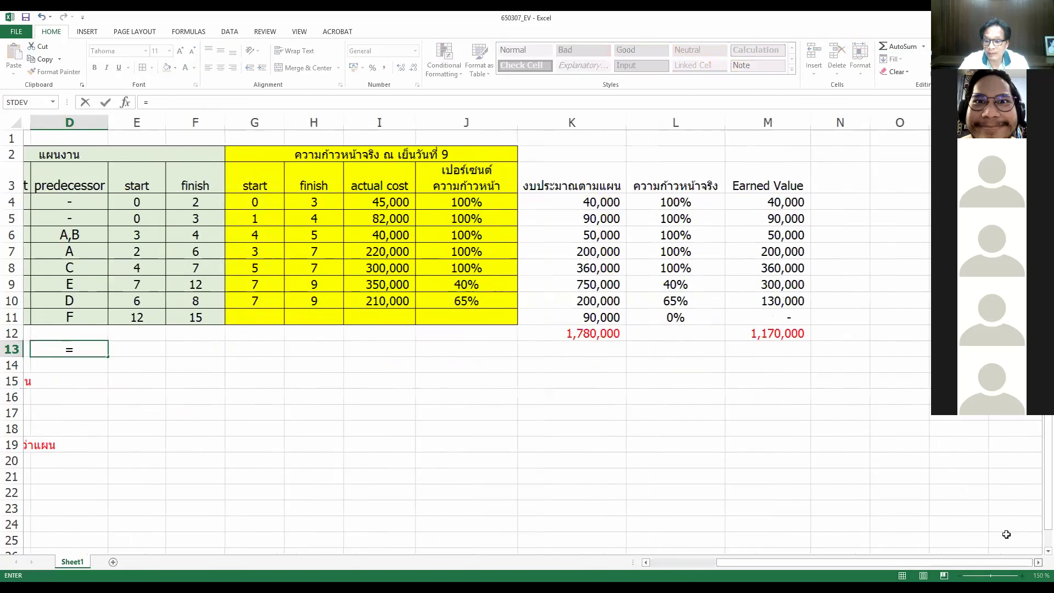
left_click(756, 331)
type("/")
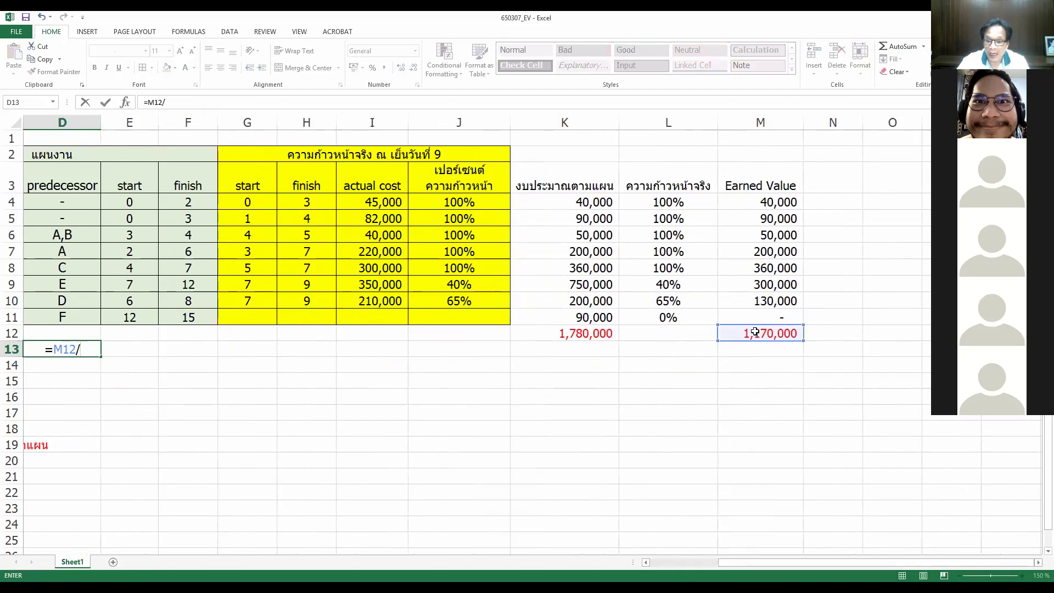
left_click(583, 339)
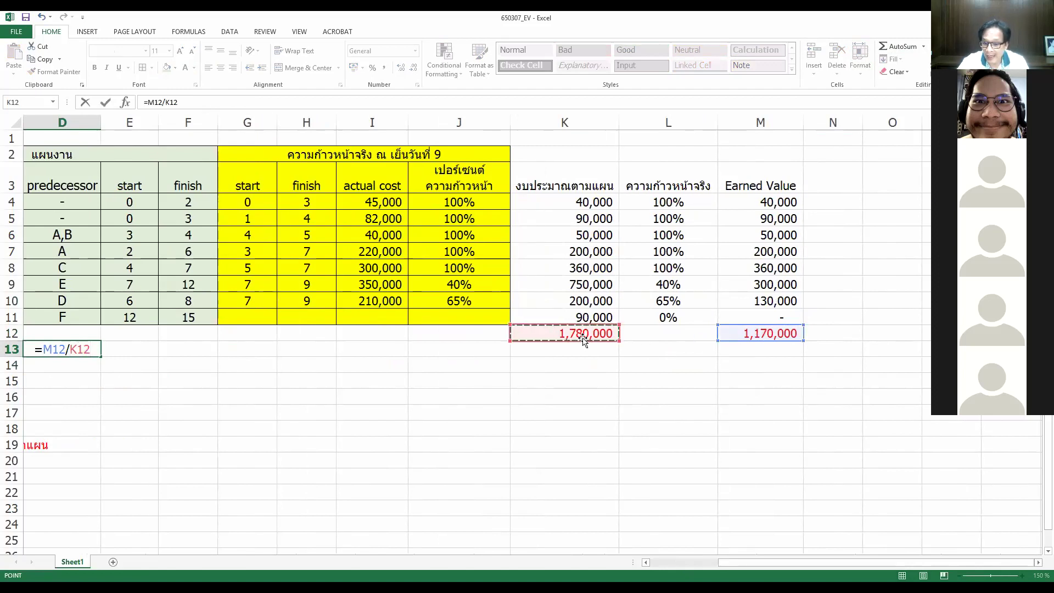
key("Return")
key("Up")
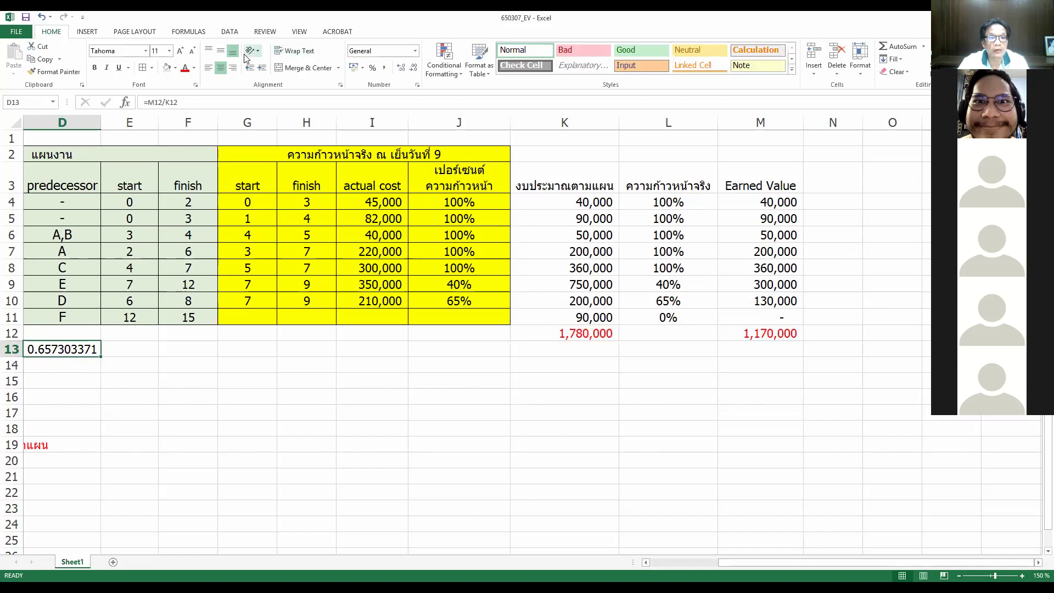
- Format D13 as a percentage with one decimal place and review its formula
left_click(373, 67)
left_click(401, 68)
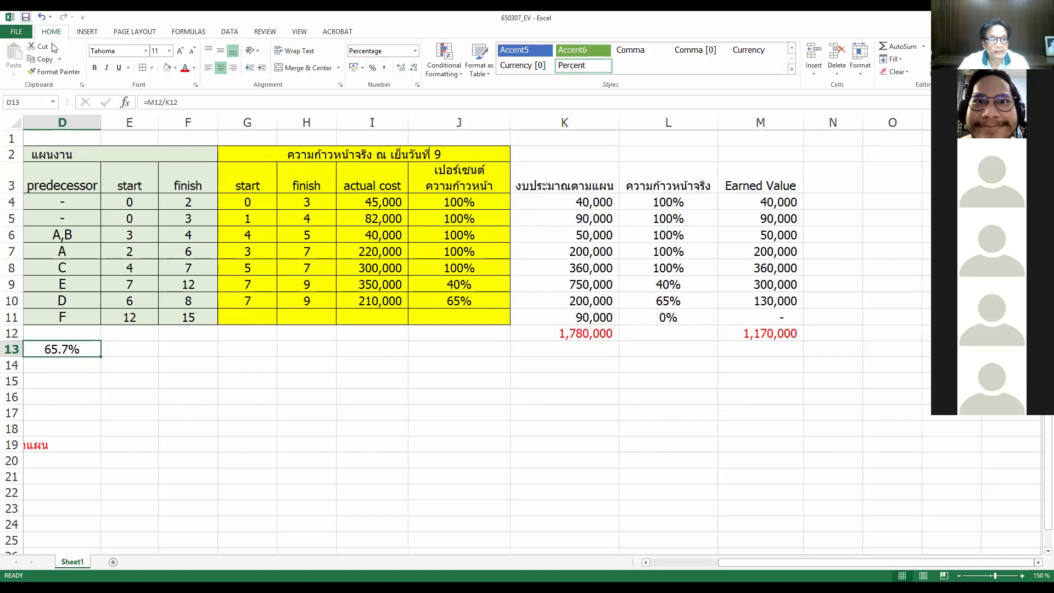
left_click(244, 100)
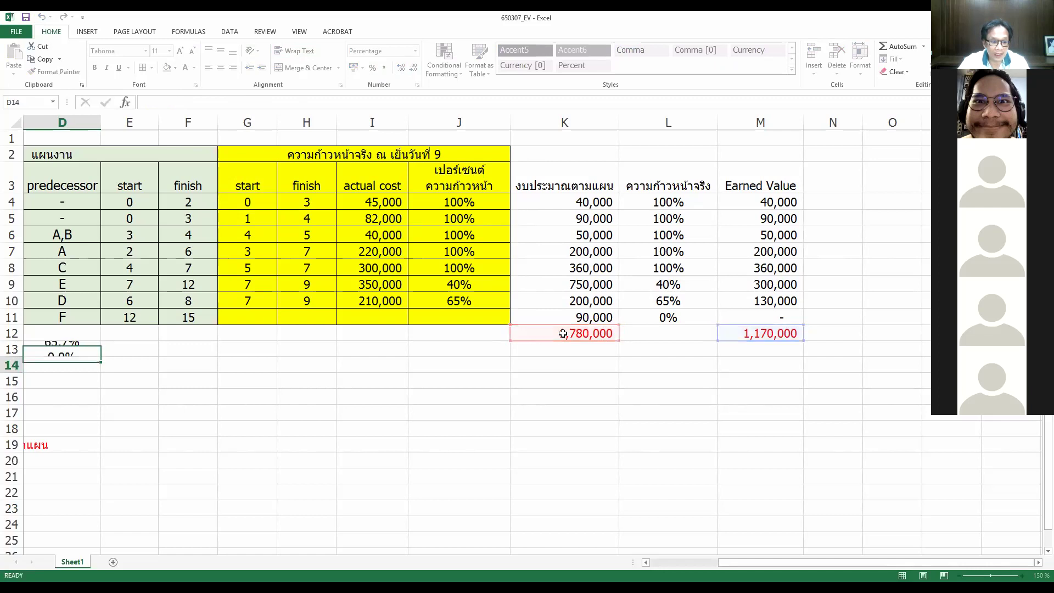
key("Return")
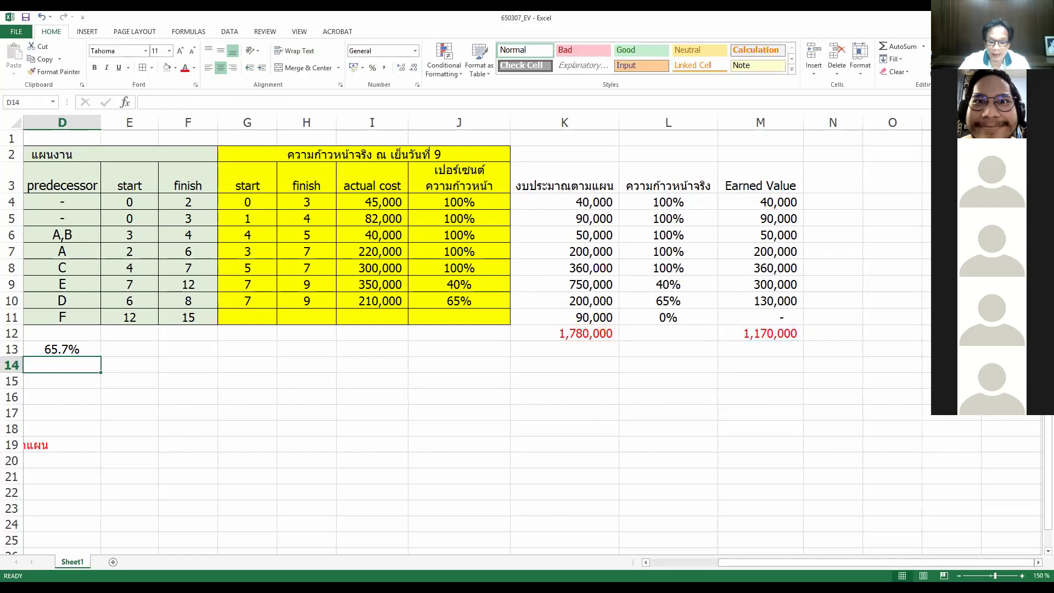
- Narrow columns D through K so the whole table takes up less width
left_click(646, 562)
left_click(647, 561)
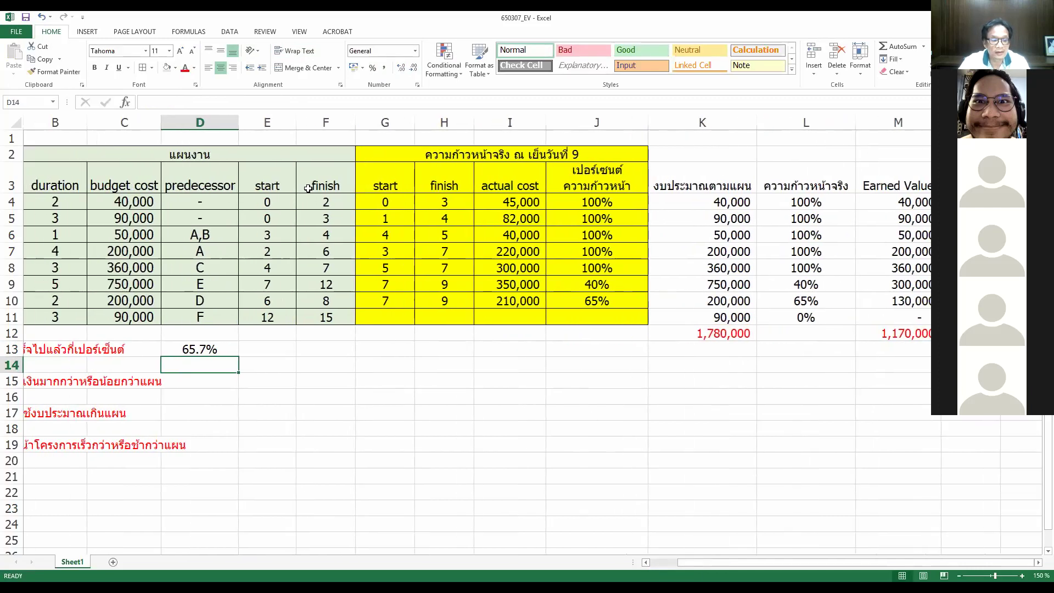
left_click_drag(236, 128, 412, 122)
left_click_drag(485, 123, 477, 122)
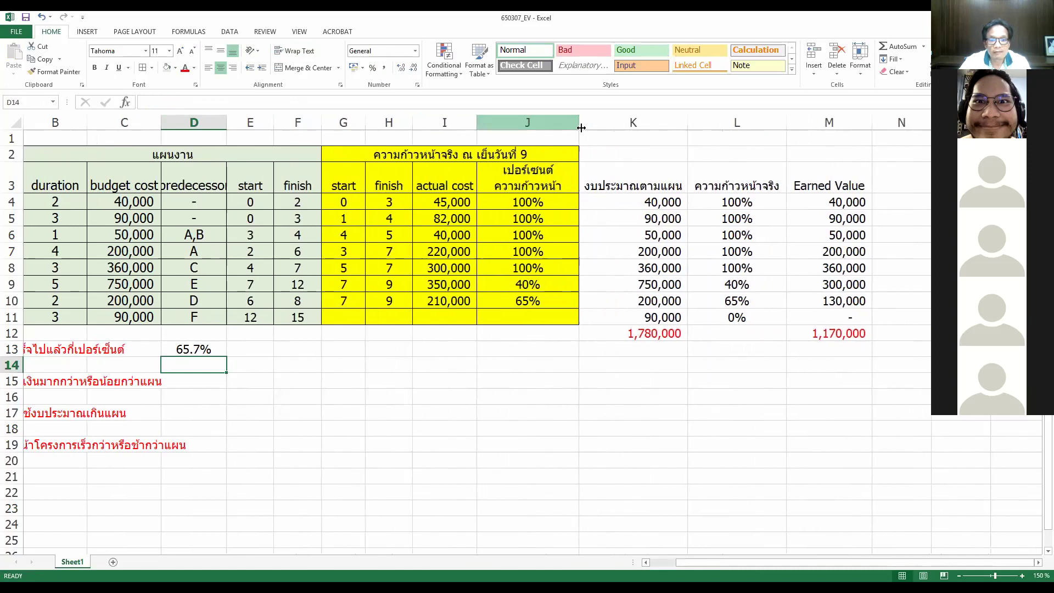
left_click_drag(565, 129, 563, 129)
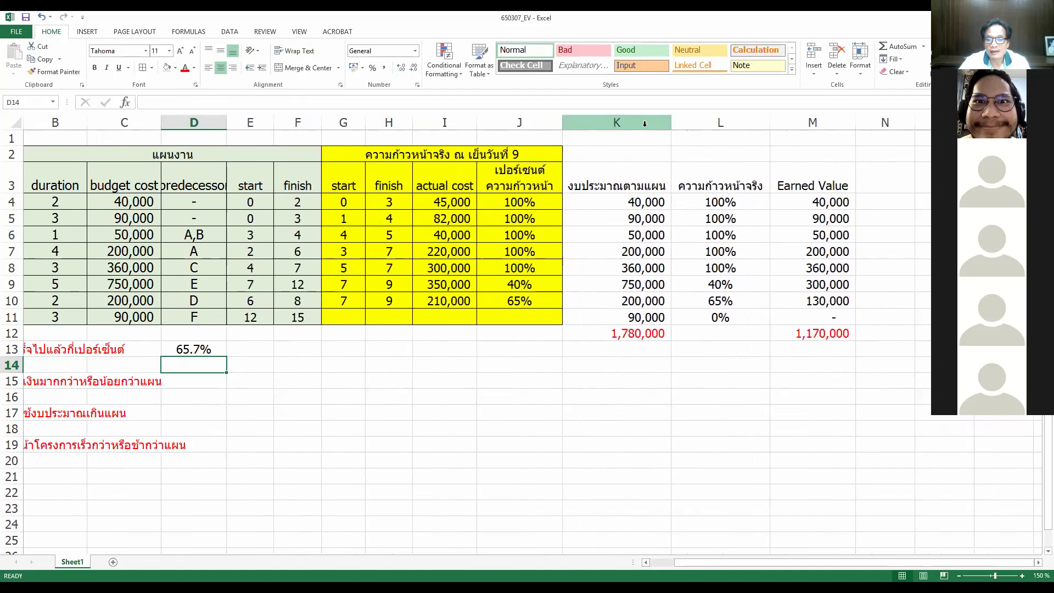
left_click_drag(670, 123, 639, 123)
- Merge and centre each of the header cell pairs K2:K3, L2:L3 and M2:M3
left_click_drag(597, 152, 600, 175)
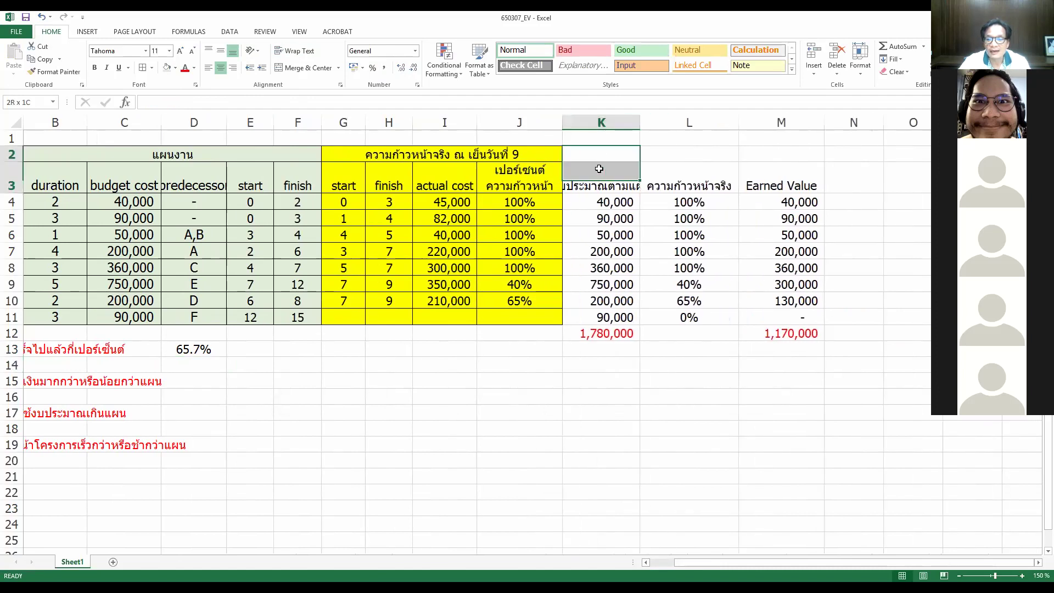
left_click(289, 68)
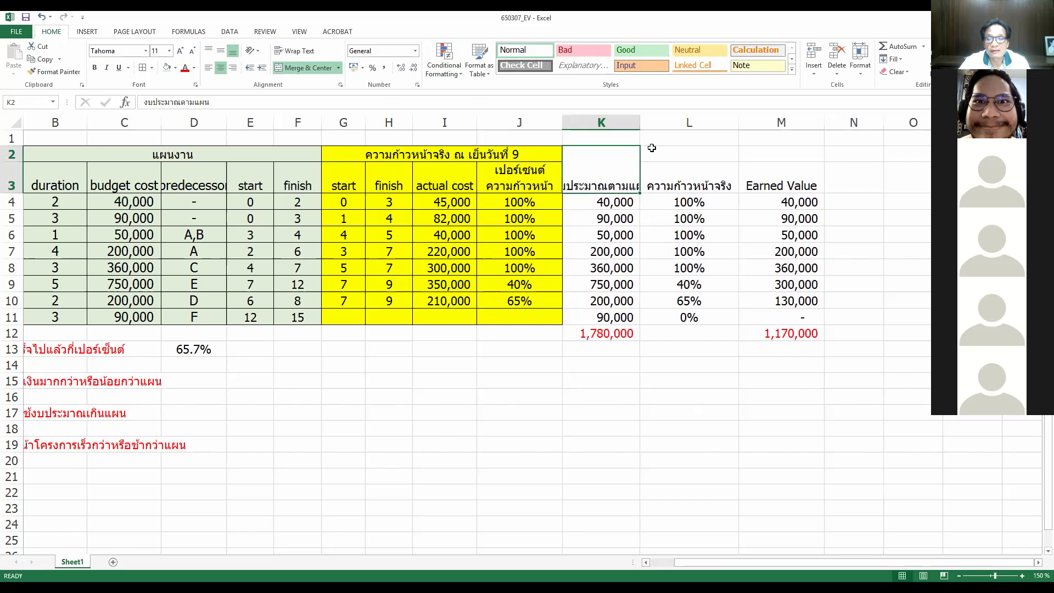
left_click_drag(650, 147, 664, 176)
left_click(277, 71)
left_click_drag(785, 153, 796, 181)
left_click(306, 68)
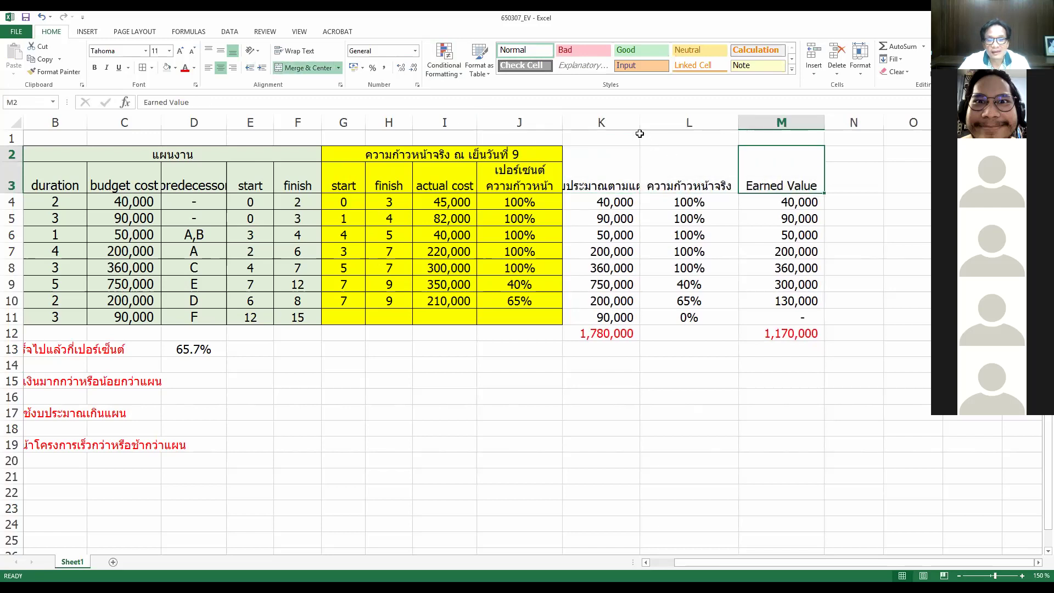
- Narrow column K further and turn on text wrapping for the merged headers in K2:M3
left_click_drag(623, 147, 768, 164)
right_click(783, 343)
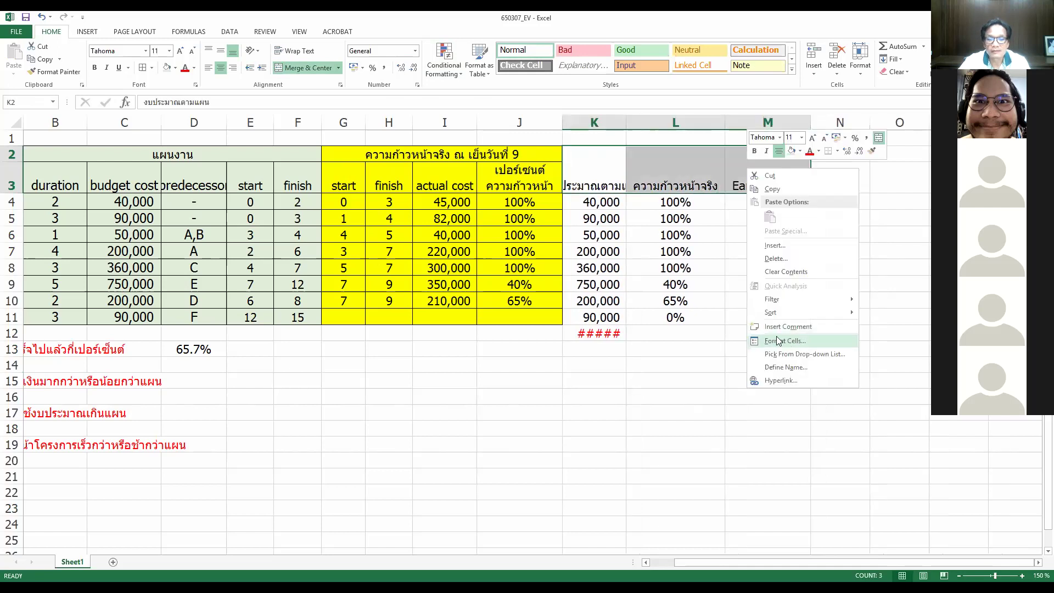
left_click(778, 341)
left_click(670, 328)
left_click(852, 447)
left_click(807, 425)
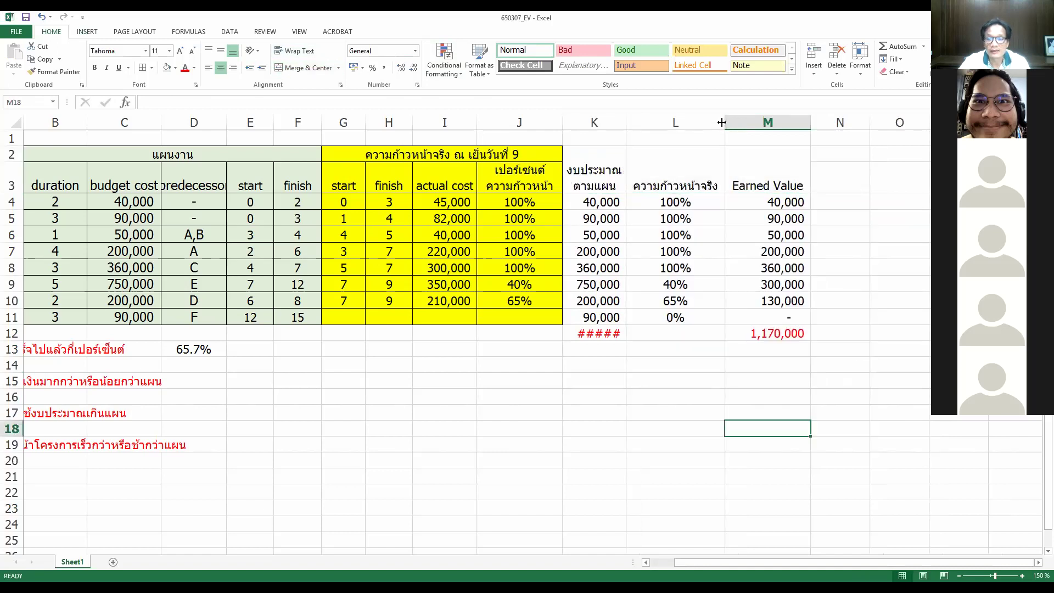
- Narrow column L and widen column K enough for its total in K12 to fit
left_click_drag(721, 122, 709, 123)
left_click(666, 375)
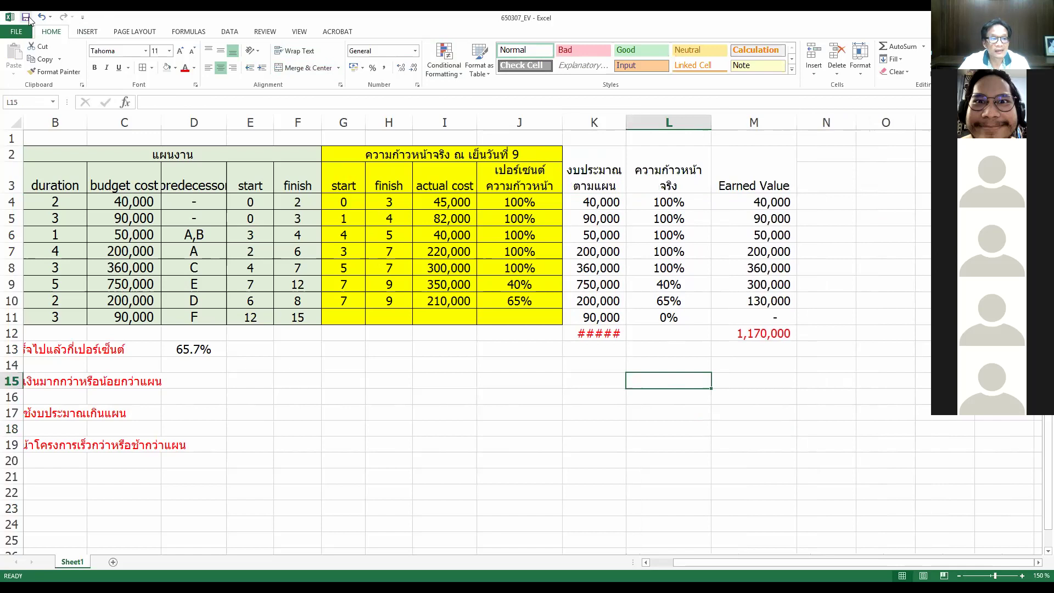
scroll(628, 434, "right", 1)
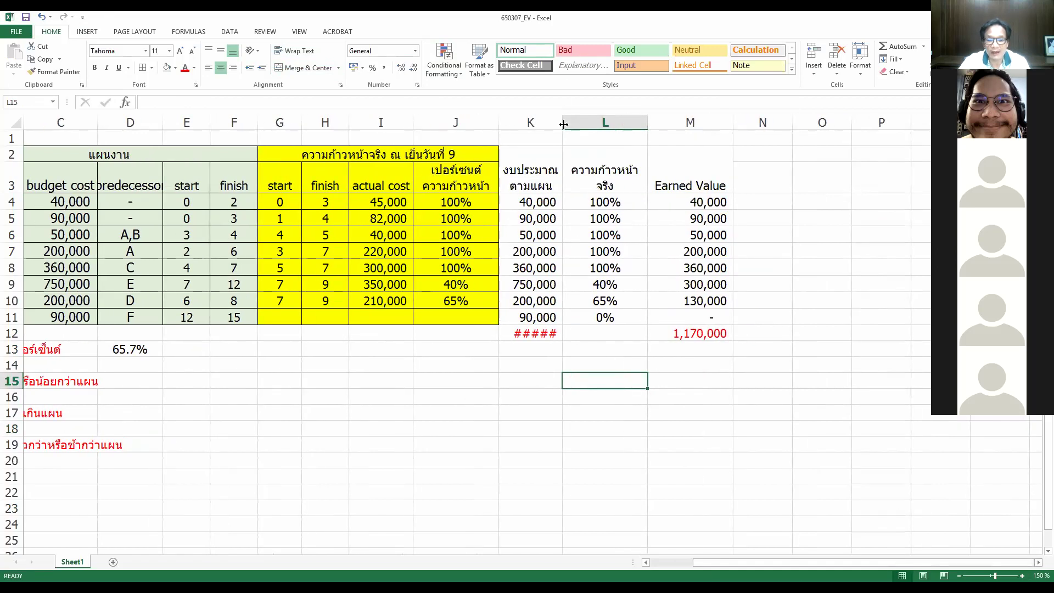
left_click(753, 332)
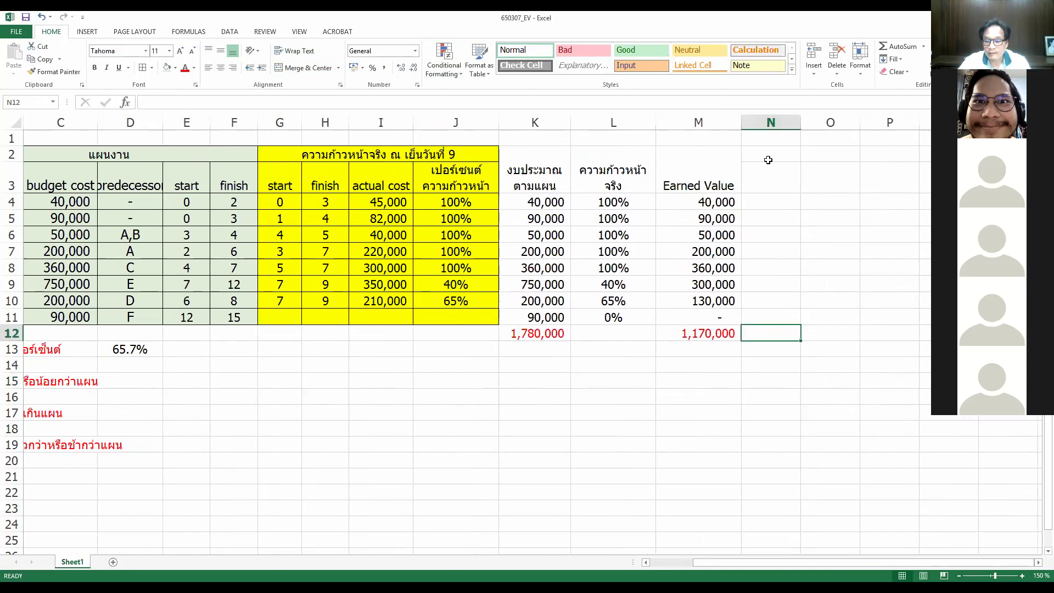
- Merge and centre the header cells N2:N3
left_click_drag(767, 160, 767, 181)
key("alt+h")
key("m")
key("c")
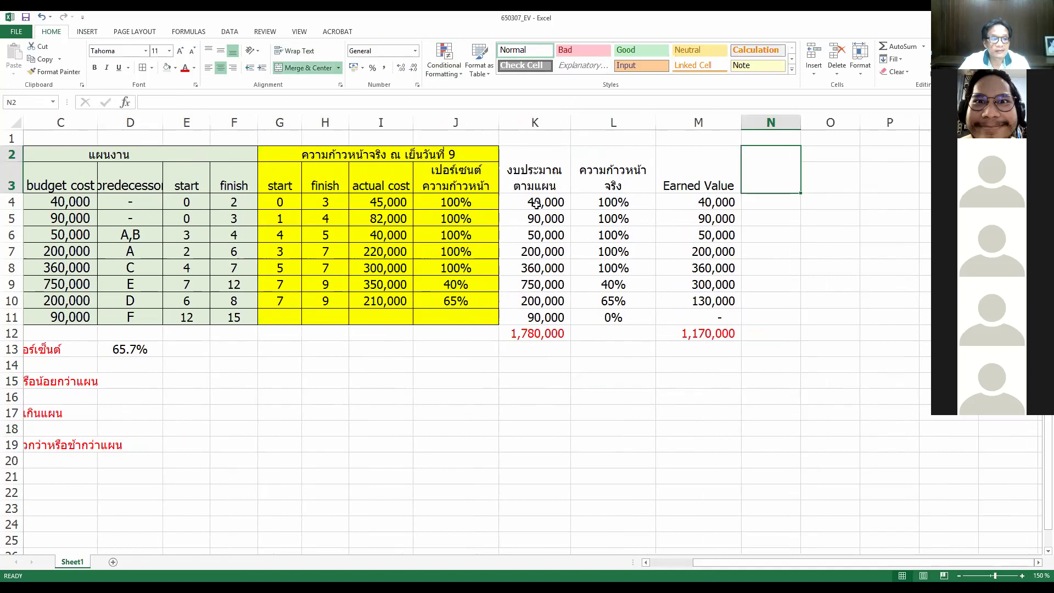
- Enter the header "ค่าใช้จ่ายจริง" in the merged cell N2:N3 and wrap its text
type("ฎฮ")
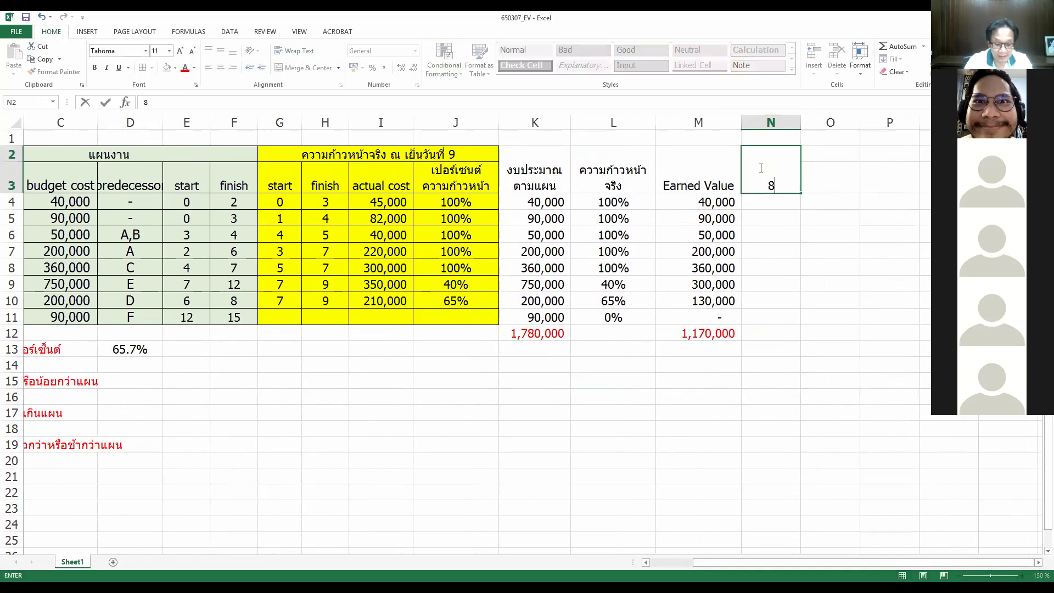
key("BackSpace")
key("BackSpace")
type("ค่าใช")
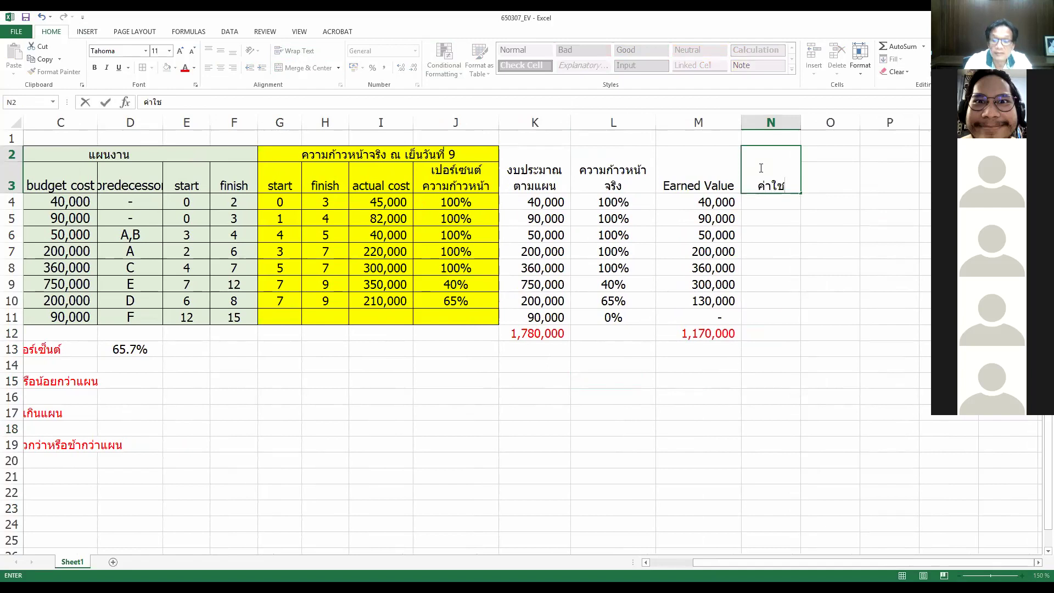
type("้จ่ายจริง")
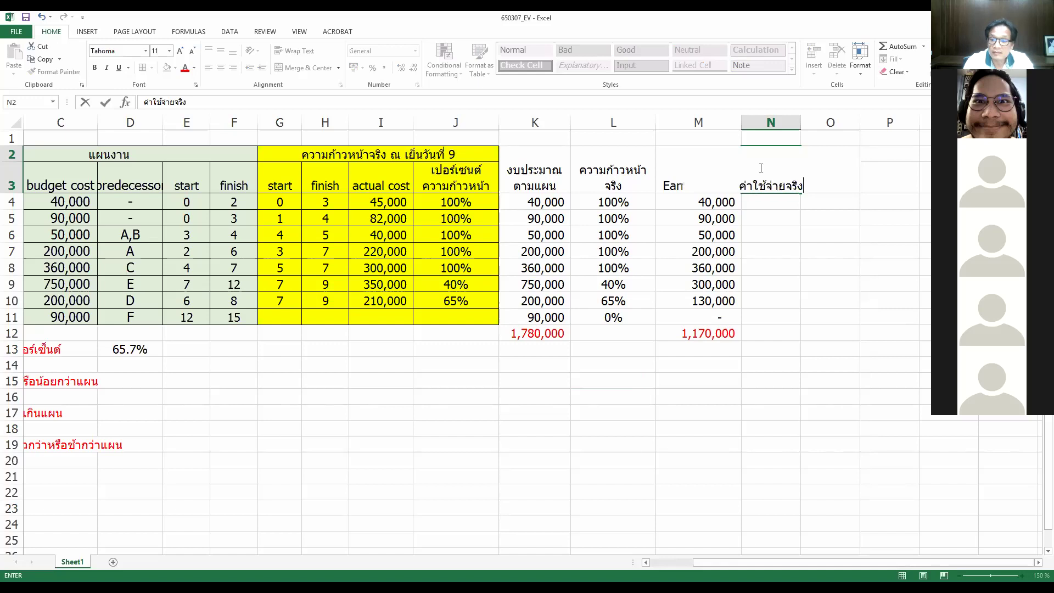
key("Return")
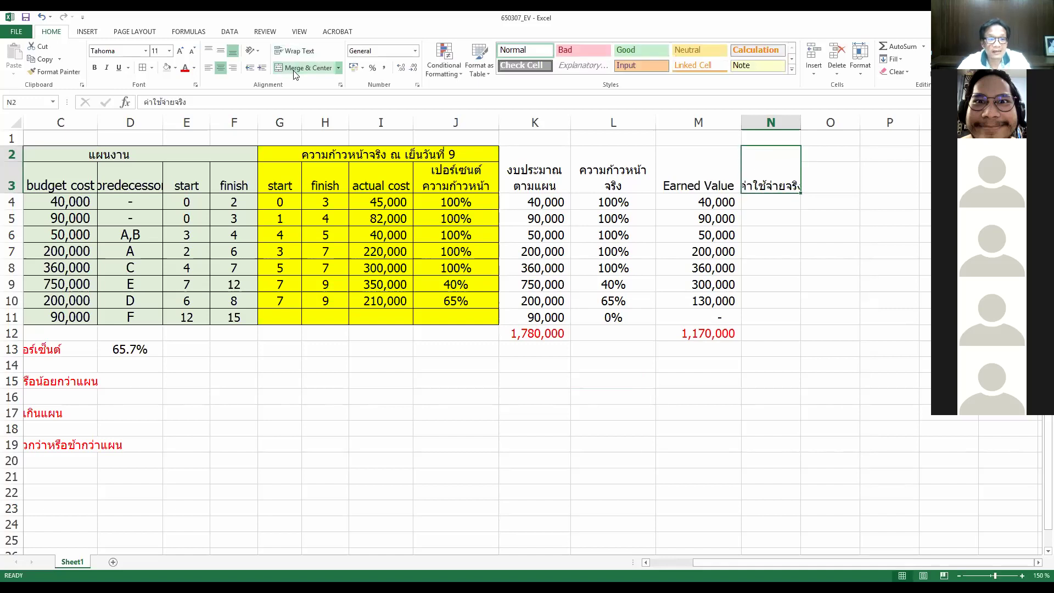
right_click(762, 185)
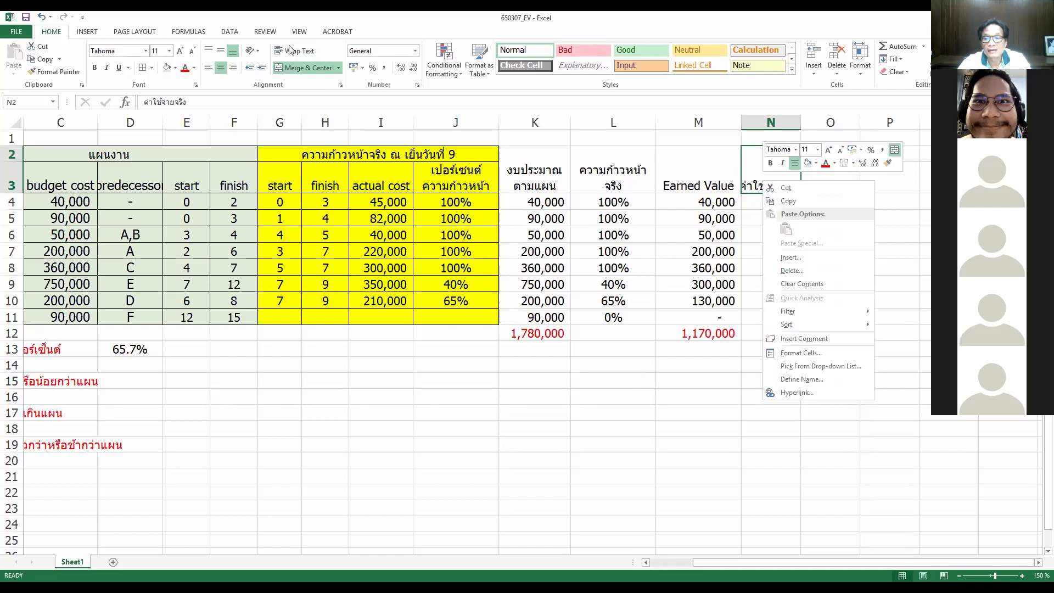
left_click(292, 51)
- Link N4 to the actual cost with =I4 and copy the formula down to N5:N11
left_click(771, 204)
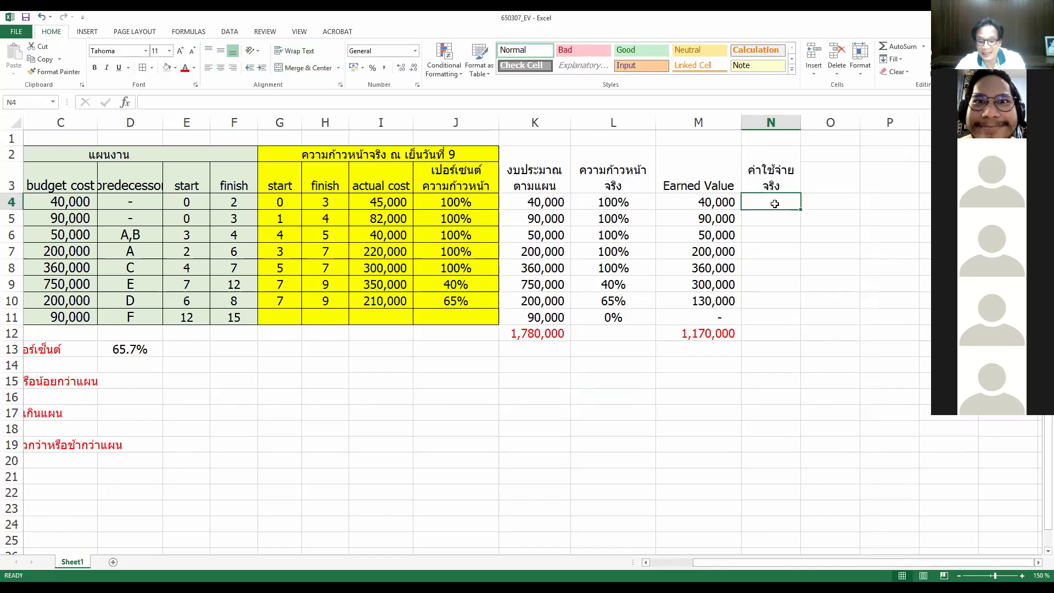
type("=")
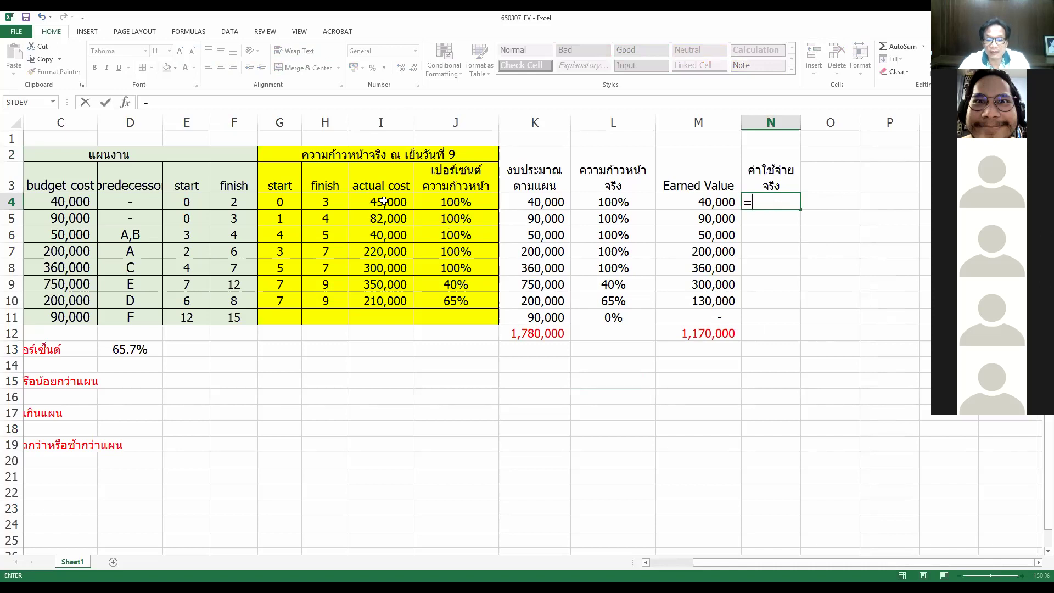
left_click(393, 202)
key("Return")
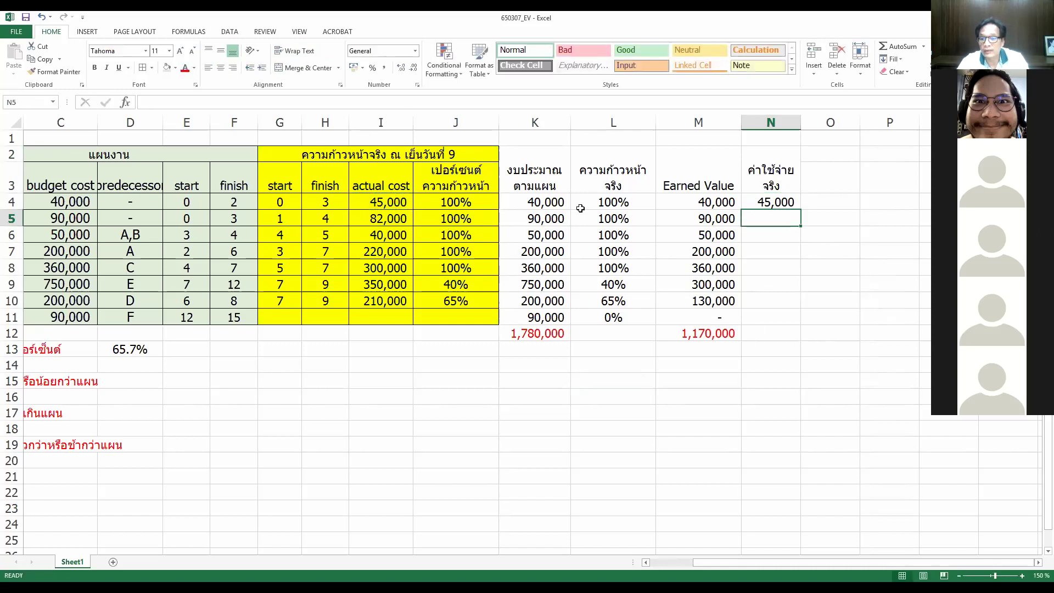
left_click(776, 201)
key("ctrl+c")
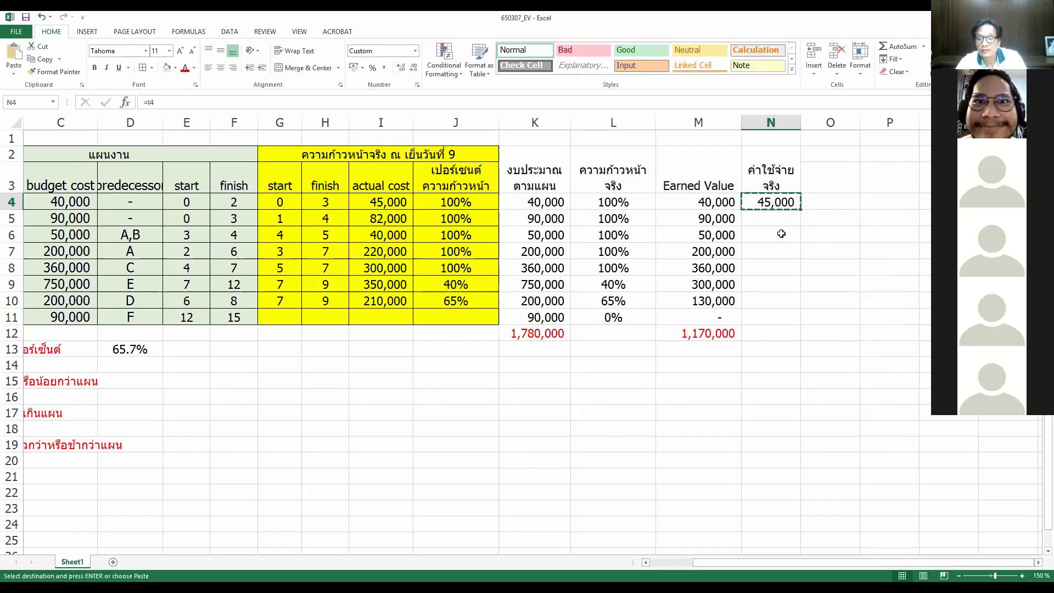
left_click_drag(776, 219, 787, 318)
key("ctrl+v")
- Total the actual costs in N12 with =SUM(N4:N11)
left_click(779, 335)
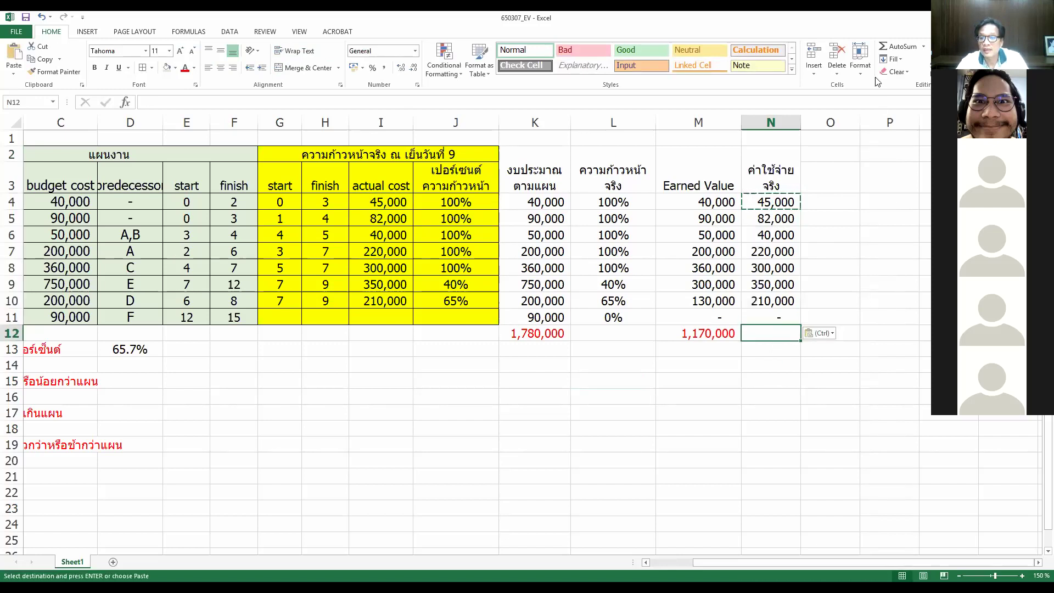
left_click(889, 46)
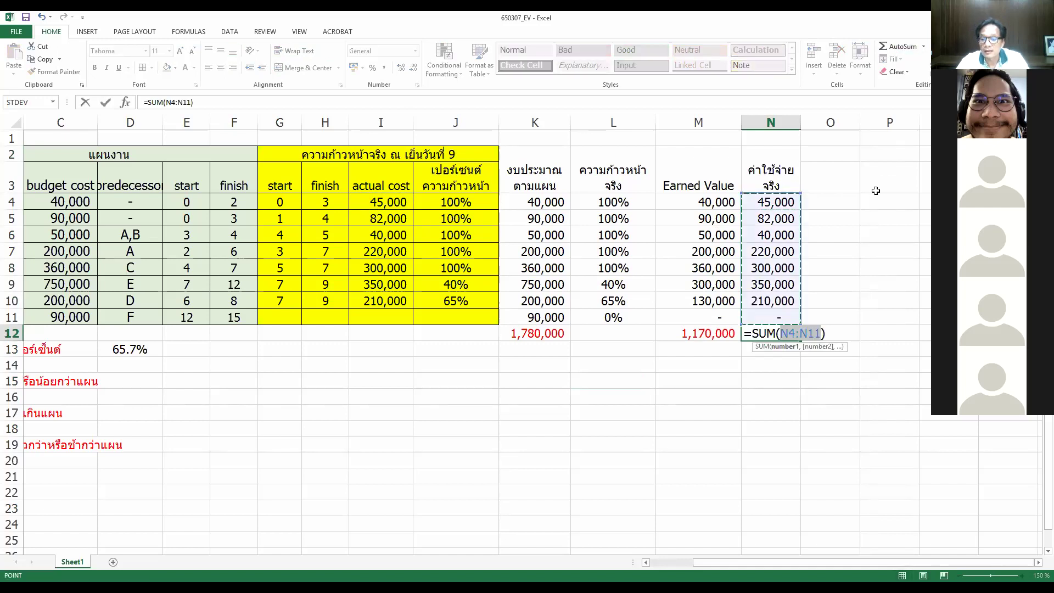
key("Return")
- Widen column N so its header fits on one line, and save the workbook
double_click(807, 123)
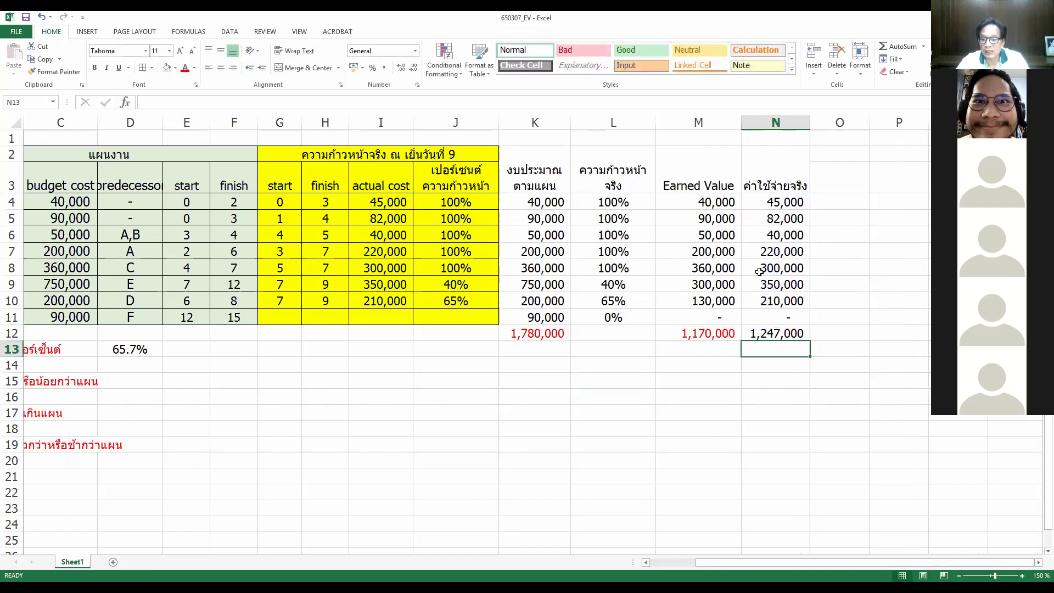
left_click(25, 17)
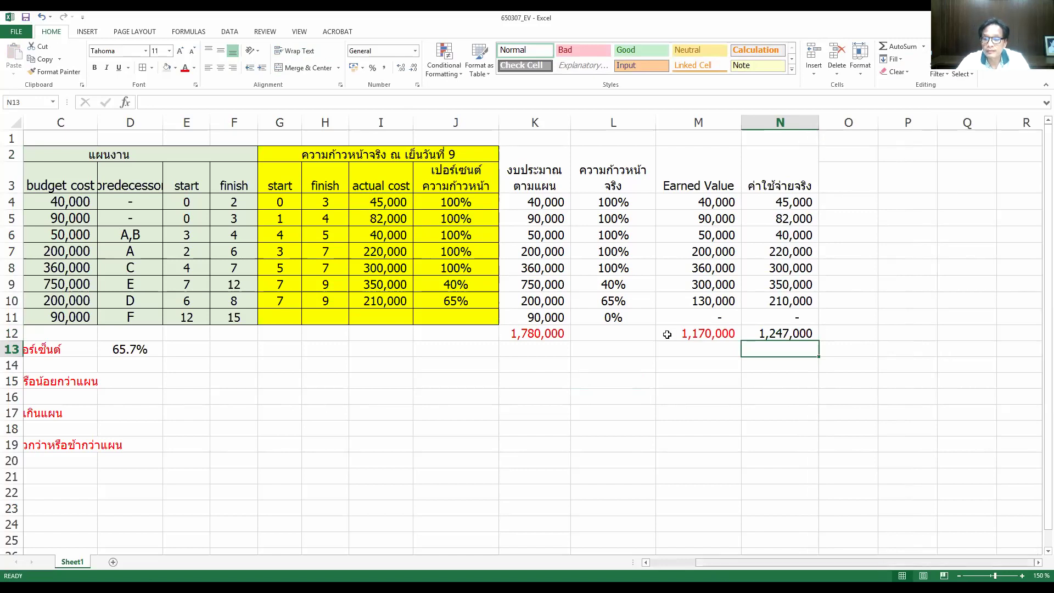
left_click(721, 337)
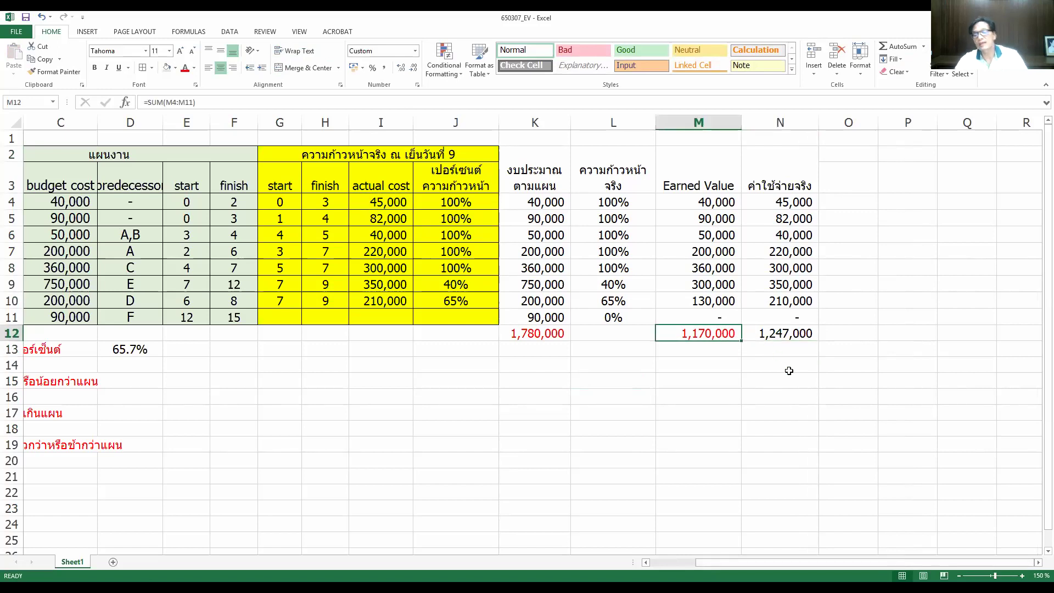
left_click(785, 334)
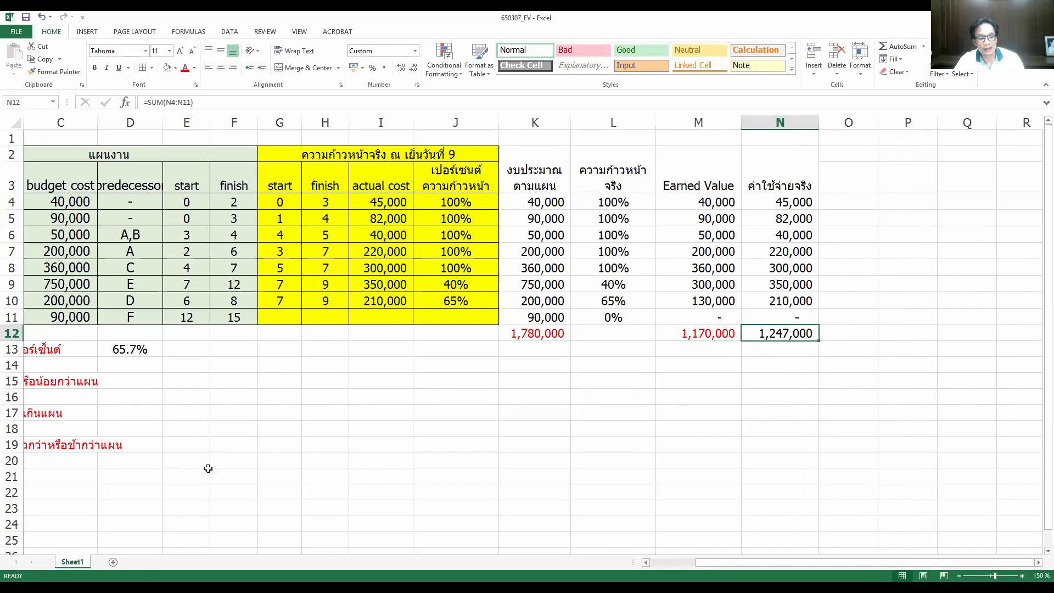
- Widen the budget cost column C slightly
left_click_drag(811, 567, 764, 574)
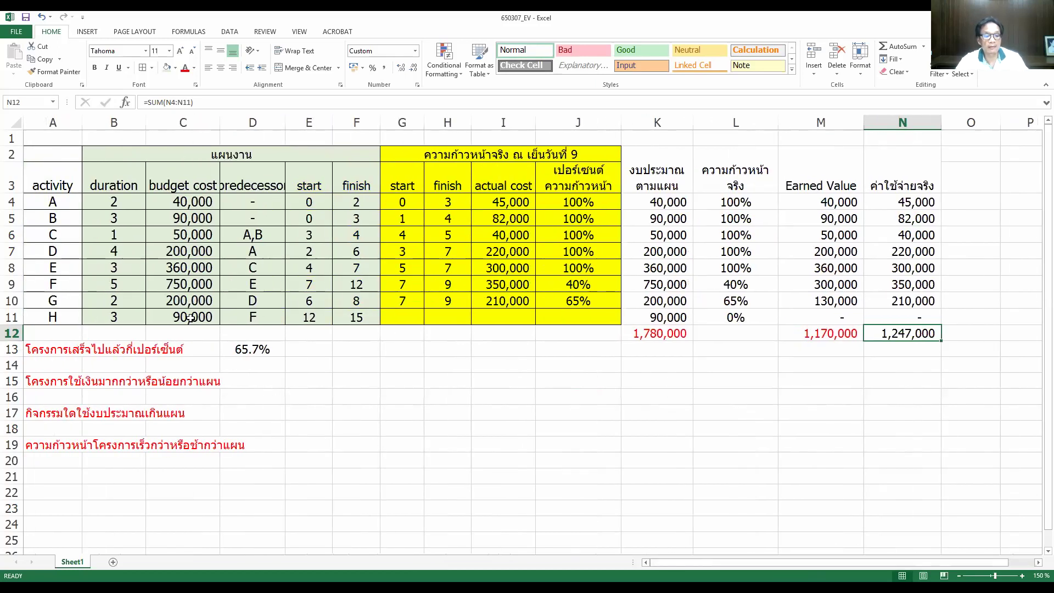
left_click(220, 123)
left_click(245, 198)
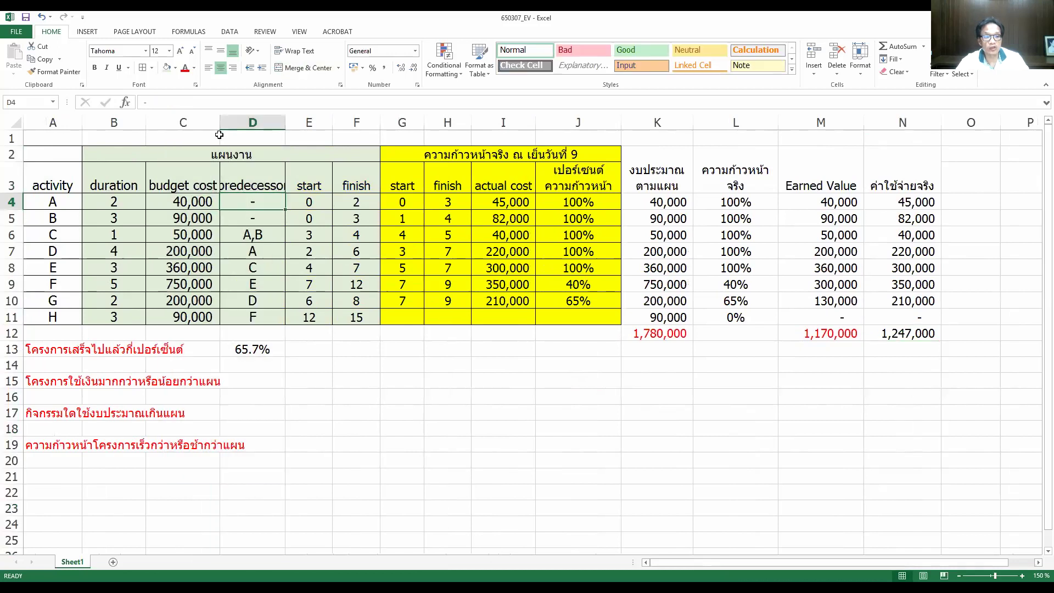
- Calculate the project's cost variance in D15 as earned value minus actual cost with =M12-N12
left_click(267, 380)
type("=")
left_click(833, 334)
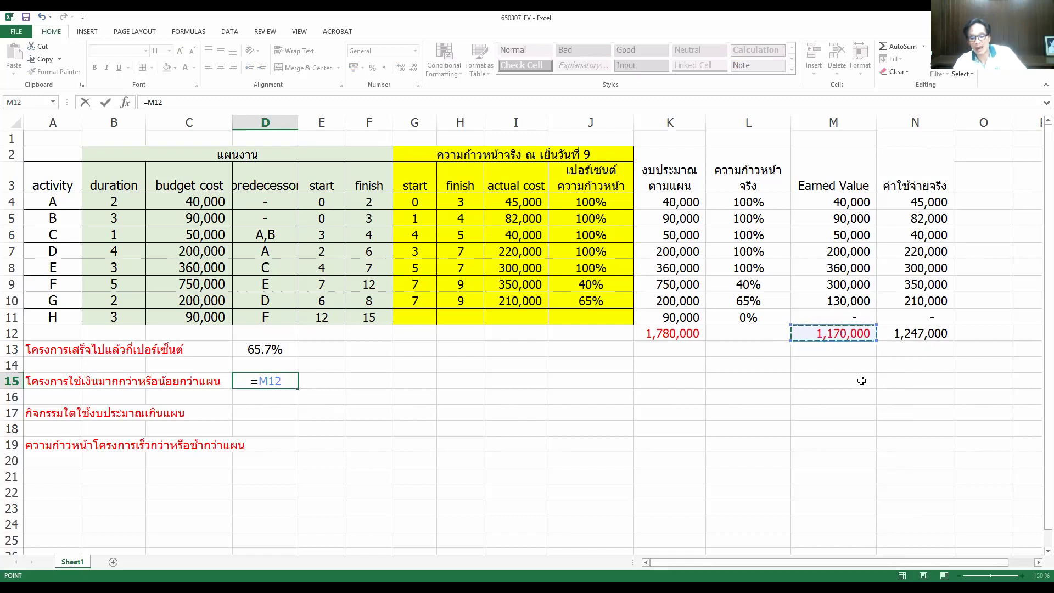
type("-")
left_click(909, 332)
key("Return")
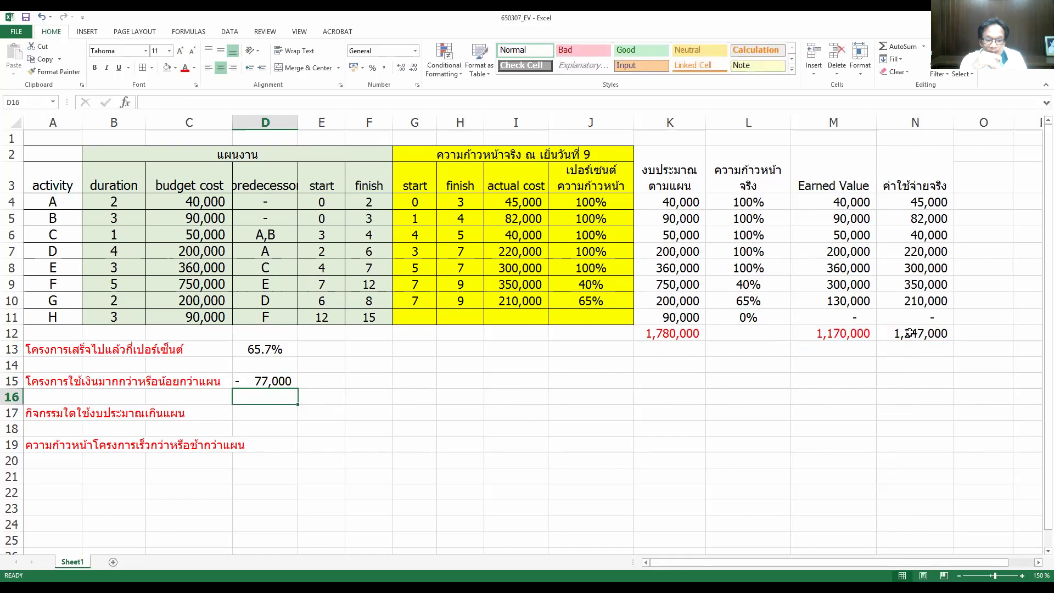
- Format D15 as a Number with 0 decimal places, a thousands separator and negatives shown as -1,234
left_click(257, 386)
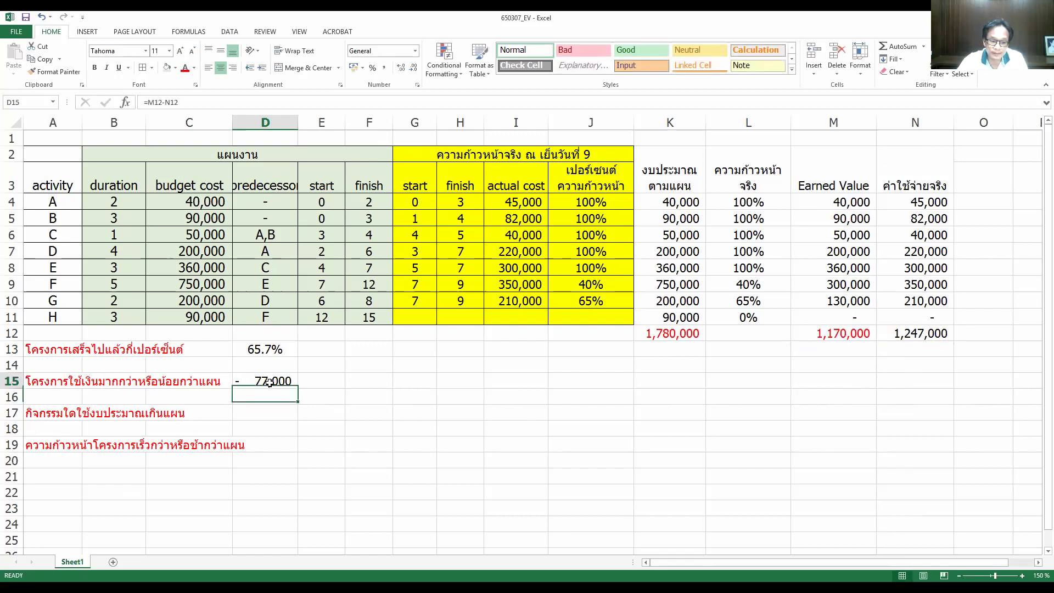
right_click(273, 385)
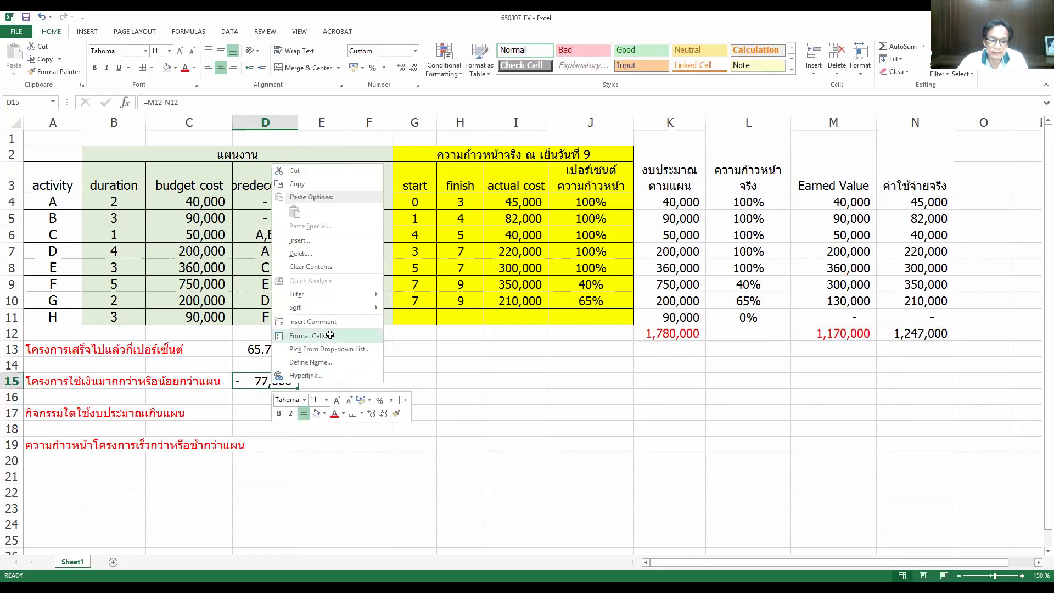
left_click(358, 337)
left_click(205, 228)
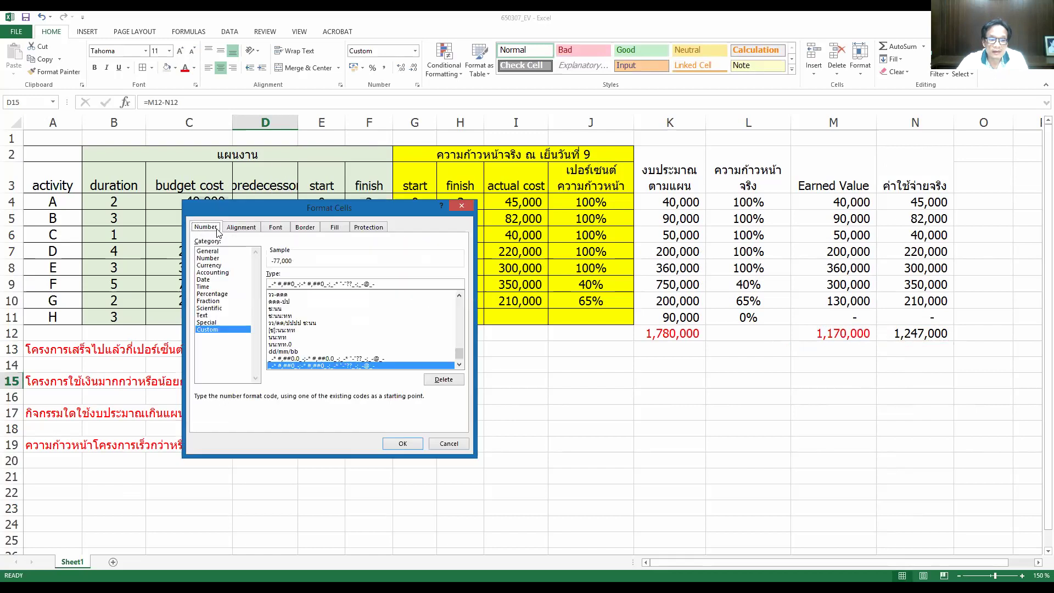
left_click(214, 265)
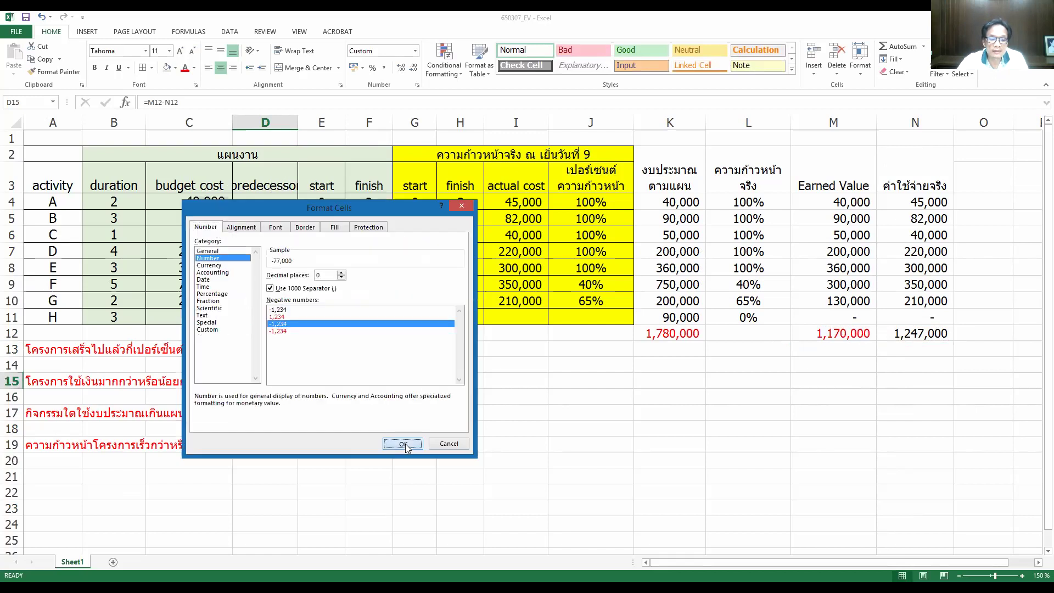
left_click(405, 443)
left_click(413, 444)
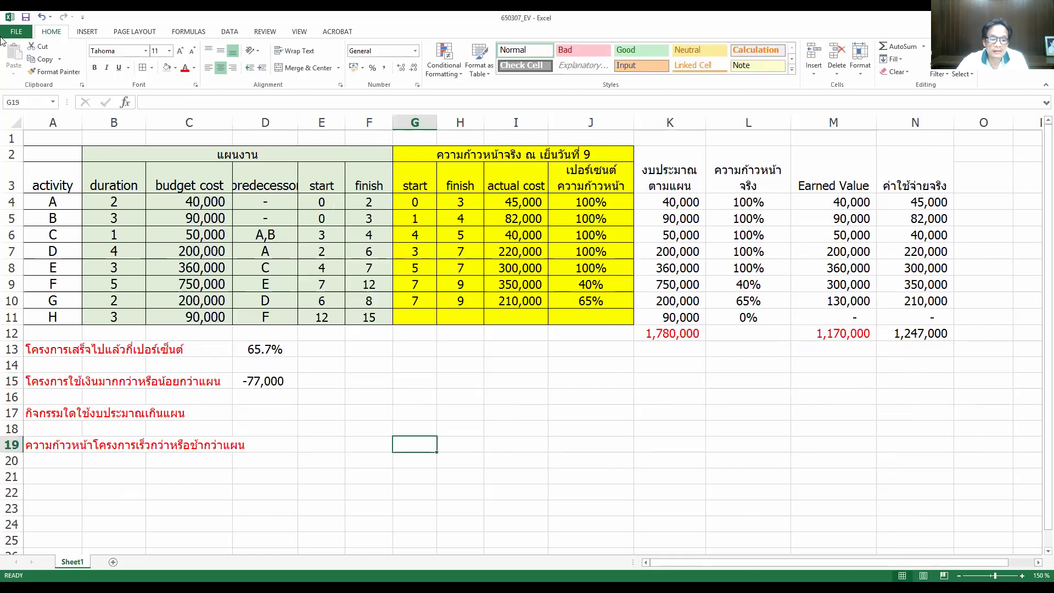
- Enter the conclusion "ใช้เงินมากกว่าแผน" in E15 beside the cost variance
left_click(242, 438)
left_click(137, 380)
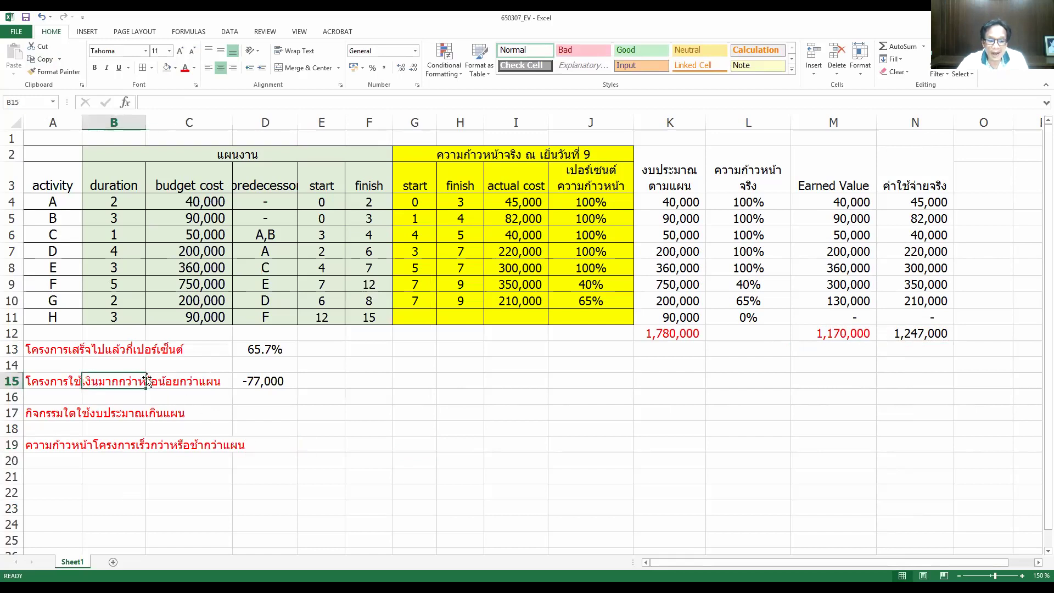
left_click(252, 379)
left_click(318, 381)
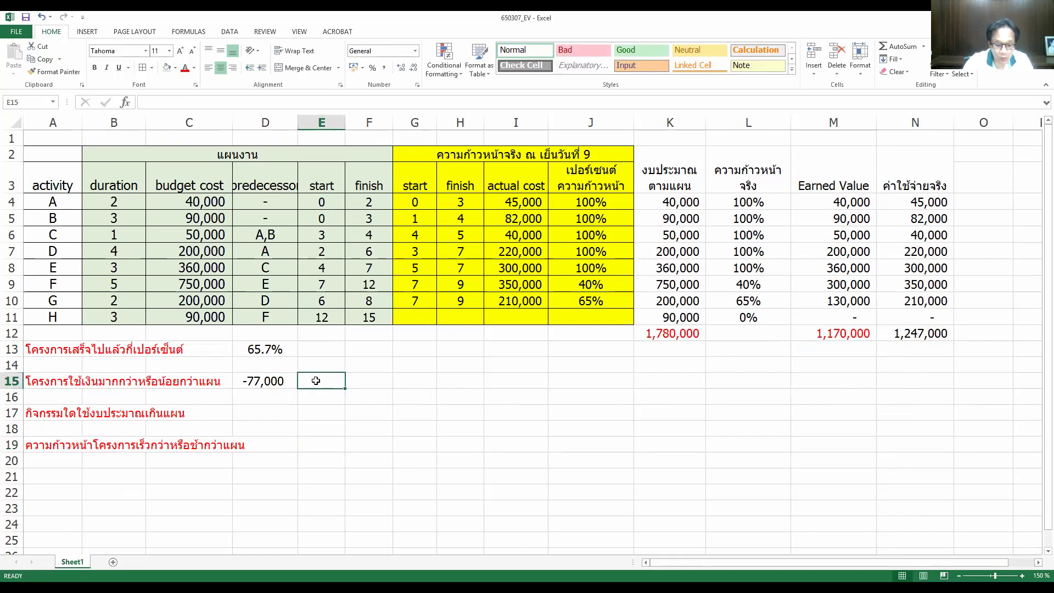
type(".=")
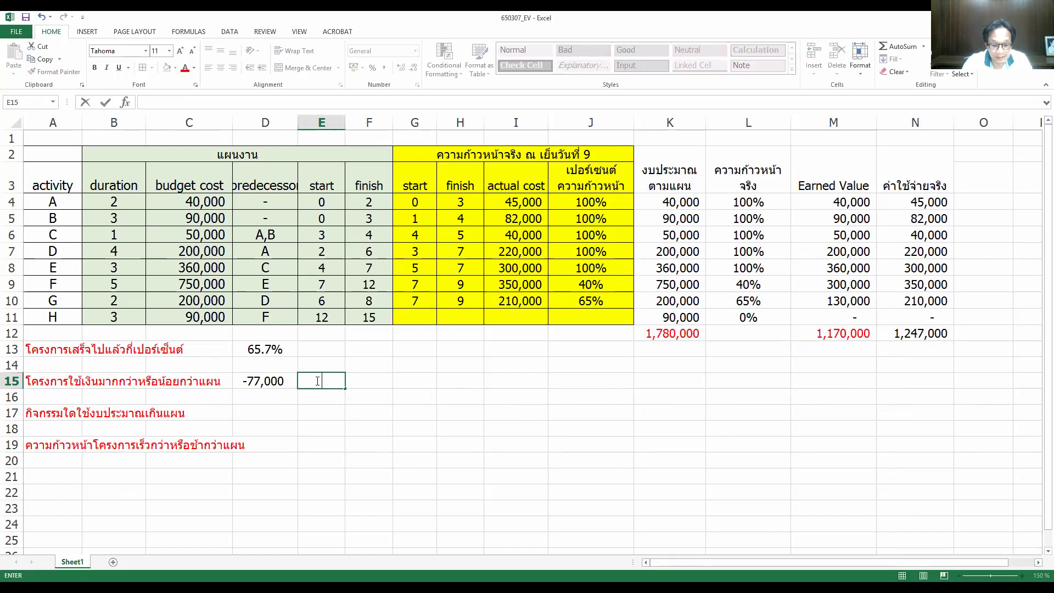
type("้เงินมา")
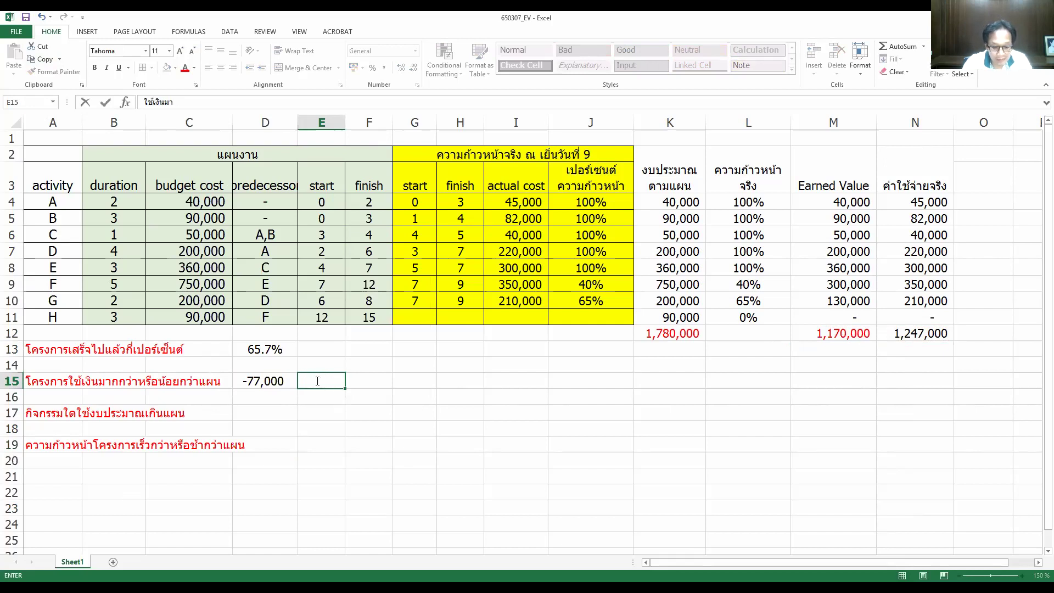
type("กกว่าแผน")
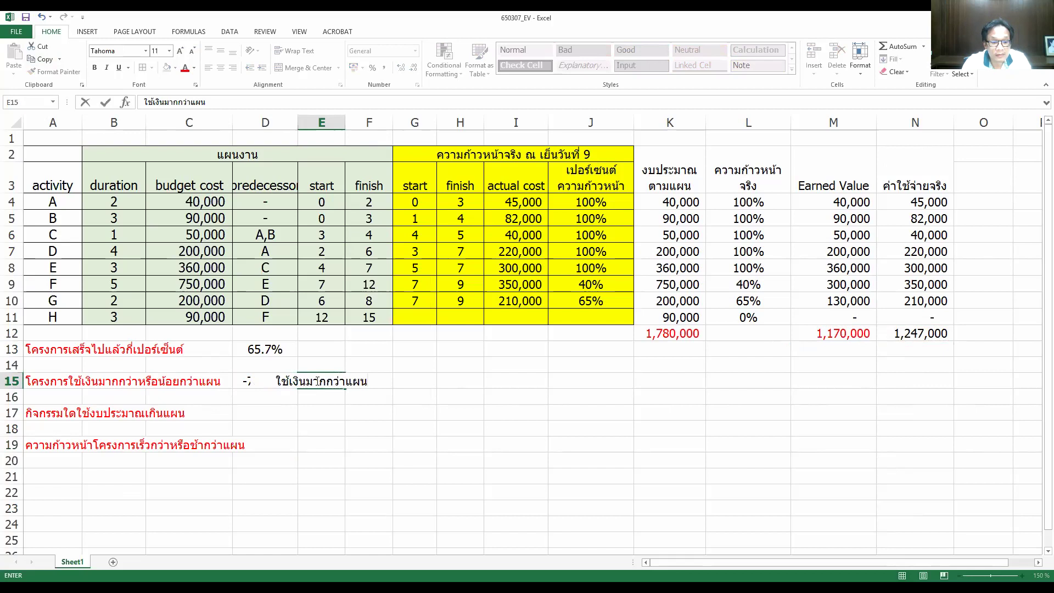
key("Return")
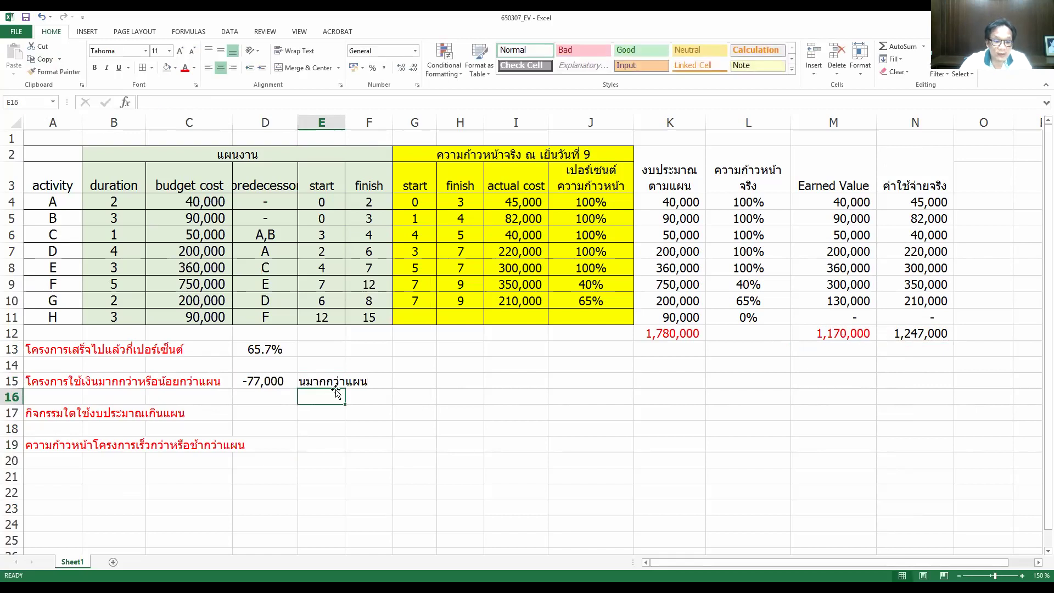
- Left-align the conclusion text in E15 so it reads in full beside D15
left_click(333, 384)
left_click(255, 381)
left_click(301, 418)
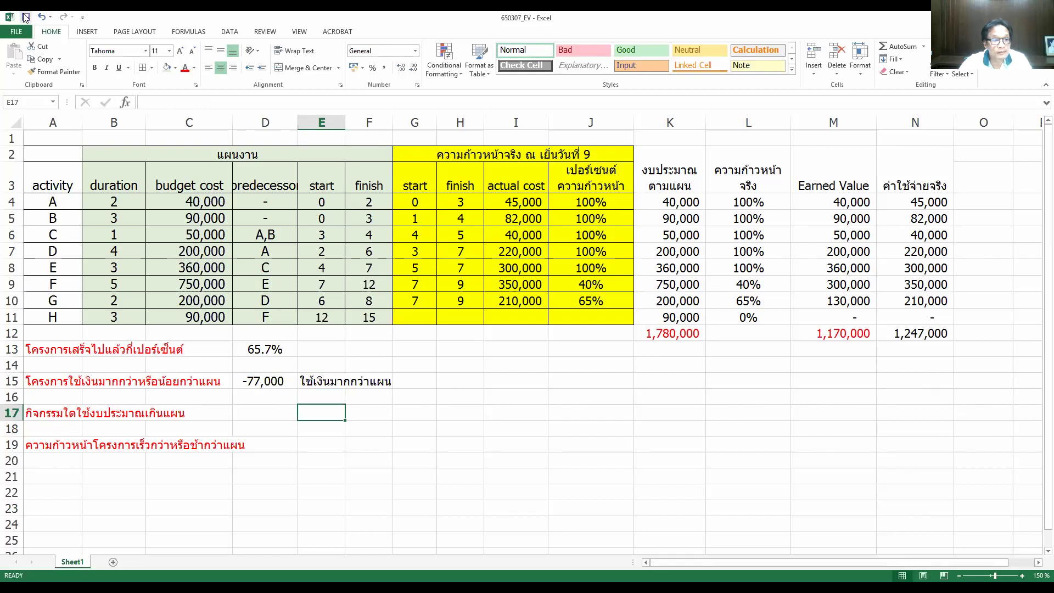
- Merge and center O2:O3 as a header cell beside the actual cost column
left_click(1038, 563)
left_click(1038, 564)
left_click_drag(860, 153, 861, 183)
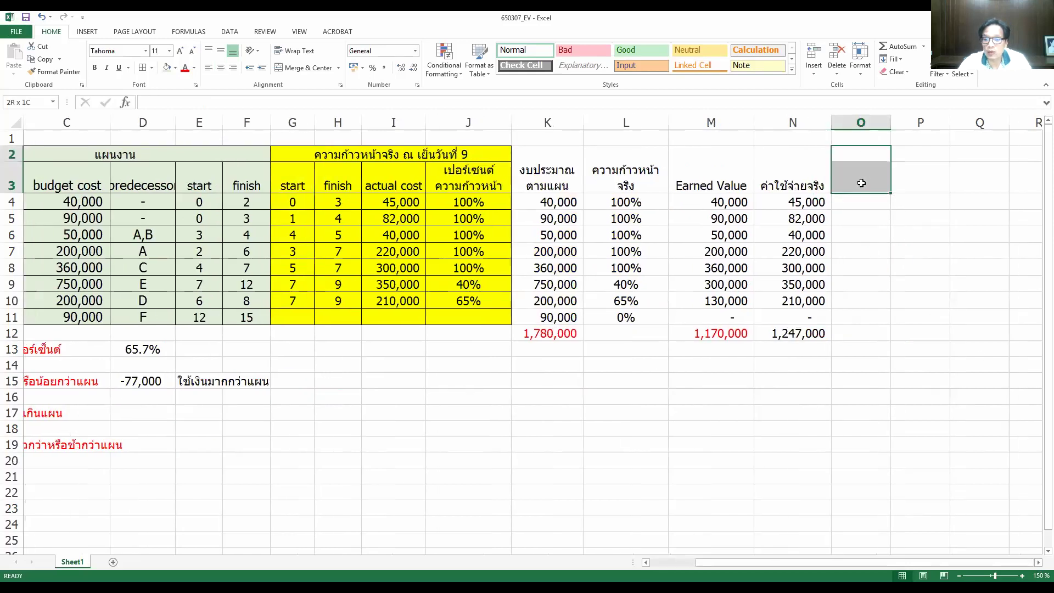
left_click(306, 68)
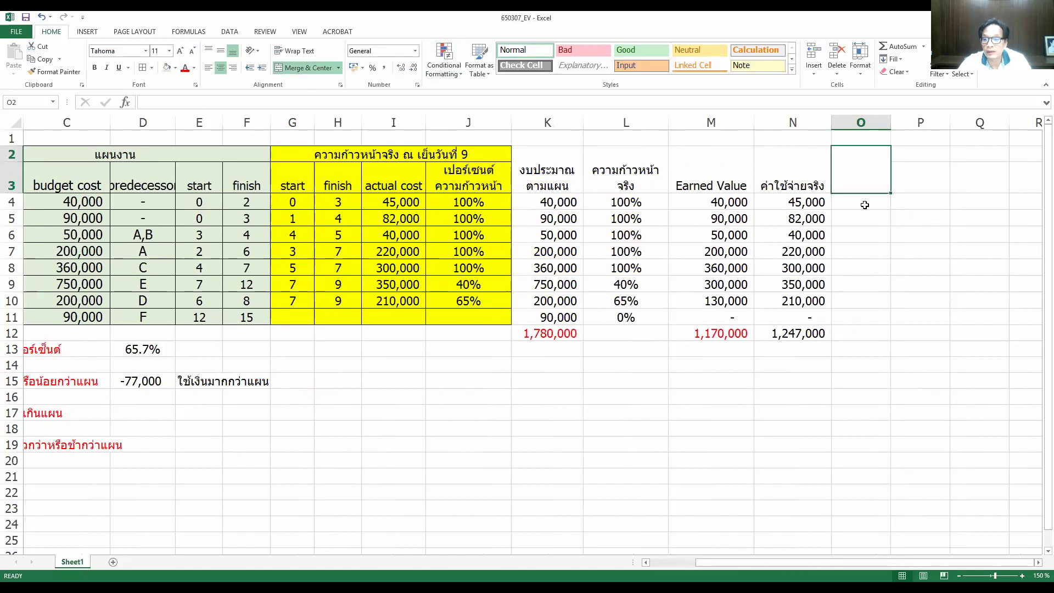
- Calculate activity A's cost variance in O4 as earned value minus actual cost with =M4-N4
left_click(864, 206)
type("ช")
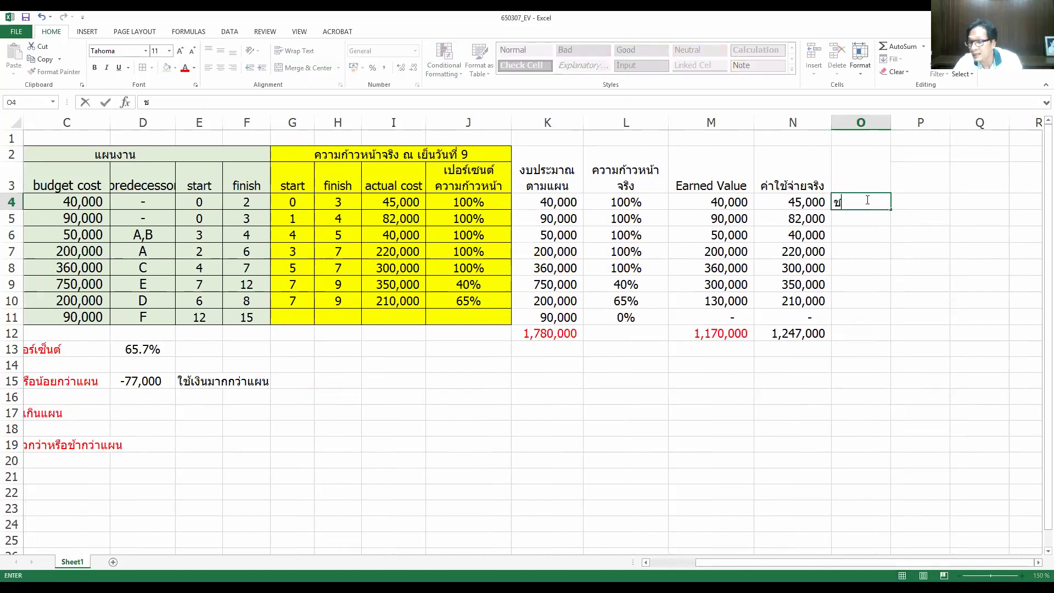
key("BackSpace")
type("=")
left_click(734, 202)
type("-")
left_click(770, 202)
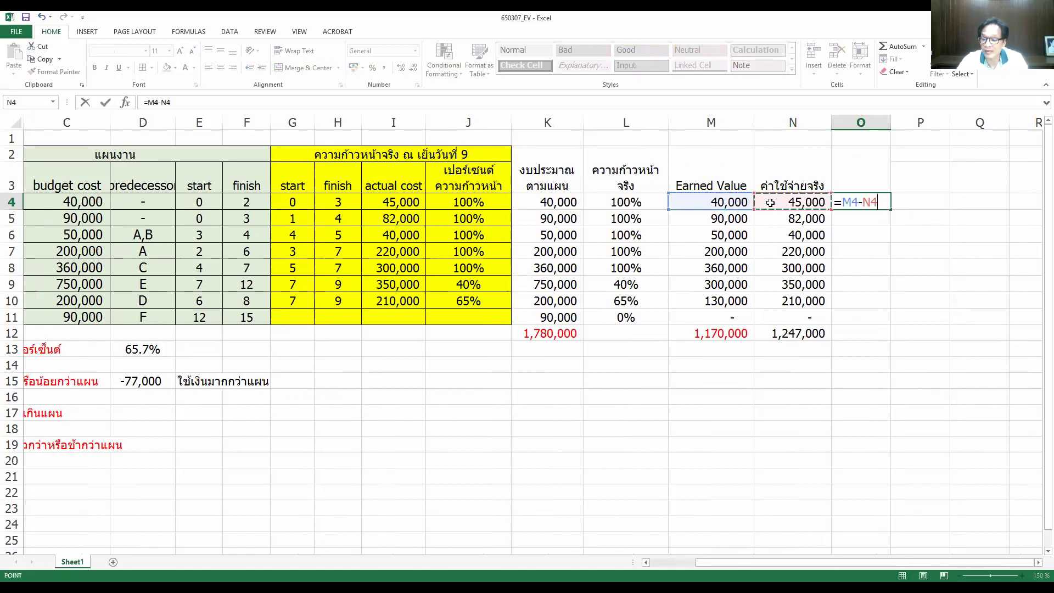
key("Return")
- Copy the cost variance formula from O4 into O5:O10 for the other started activities
left_click(849, 202)
key("ctrl+c")
left_click_drag(851, 218, 860, 305)
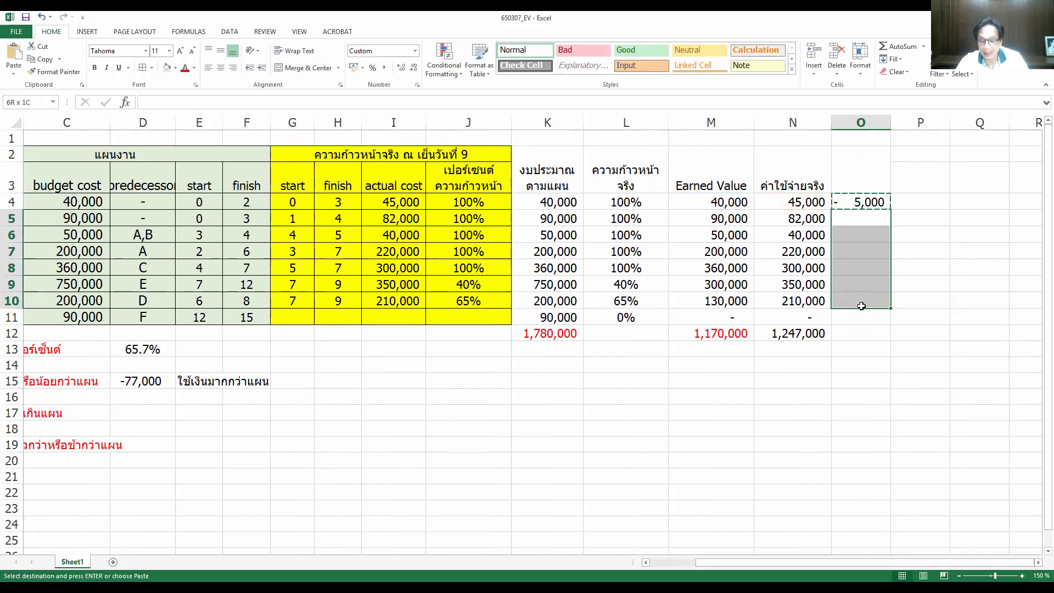
key("ctrl+v")
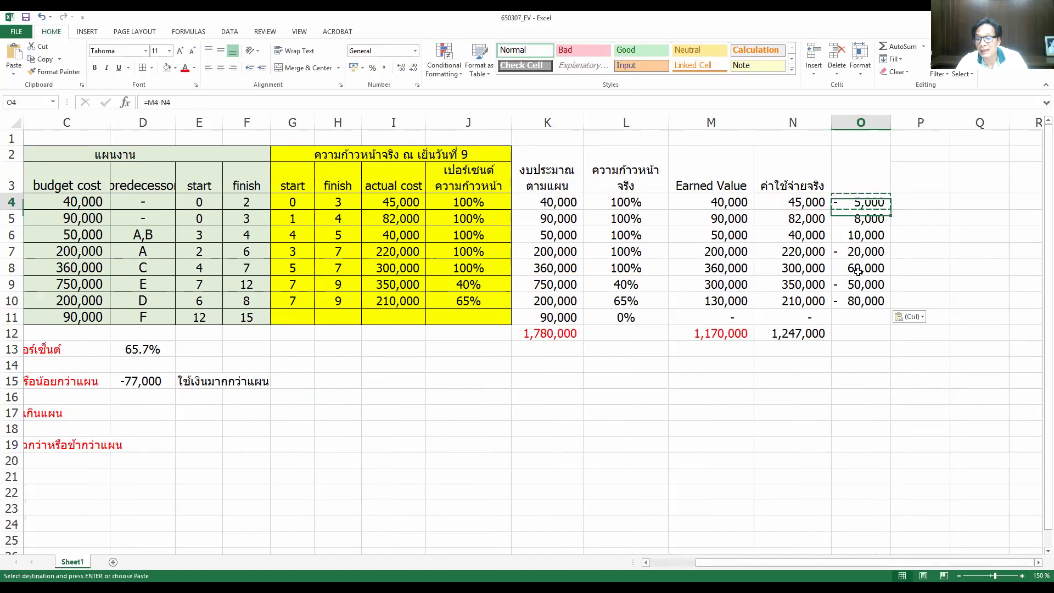
- Format O4:O10 as Number with 0 decimal places, a thousands separator and negatives shown as -1,234
left_click_drag(858, 203, 859, 308)
left_click_drag(859, 203, 865, 302)
right_click(859, 236)
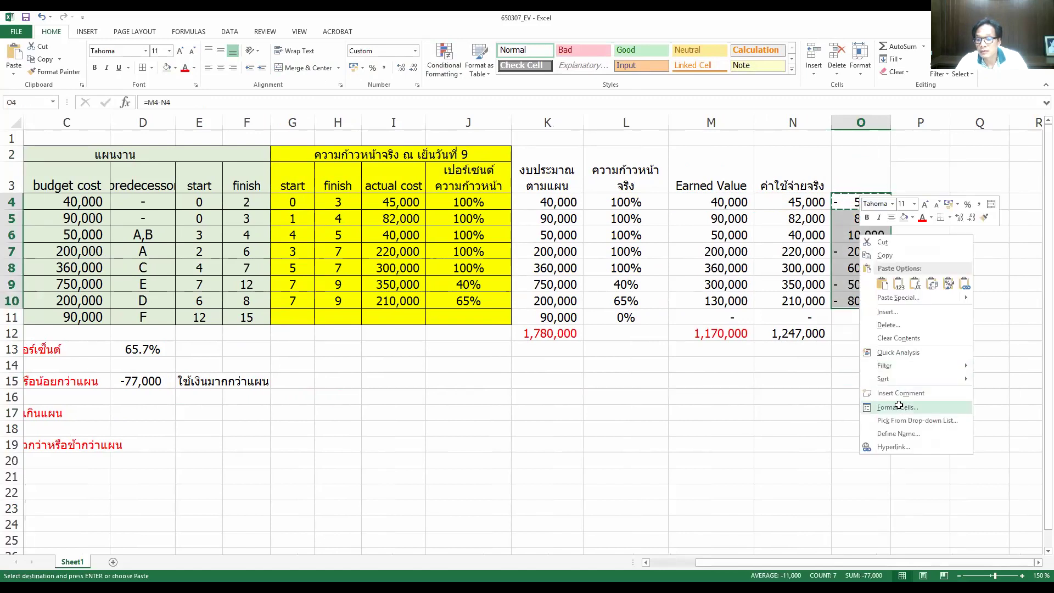
left_click(897, 406)
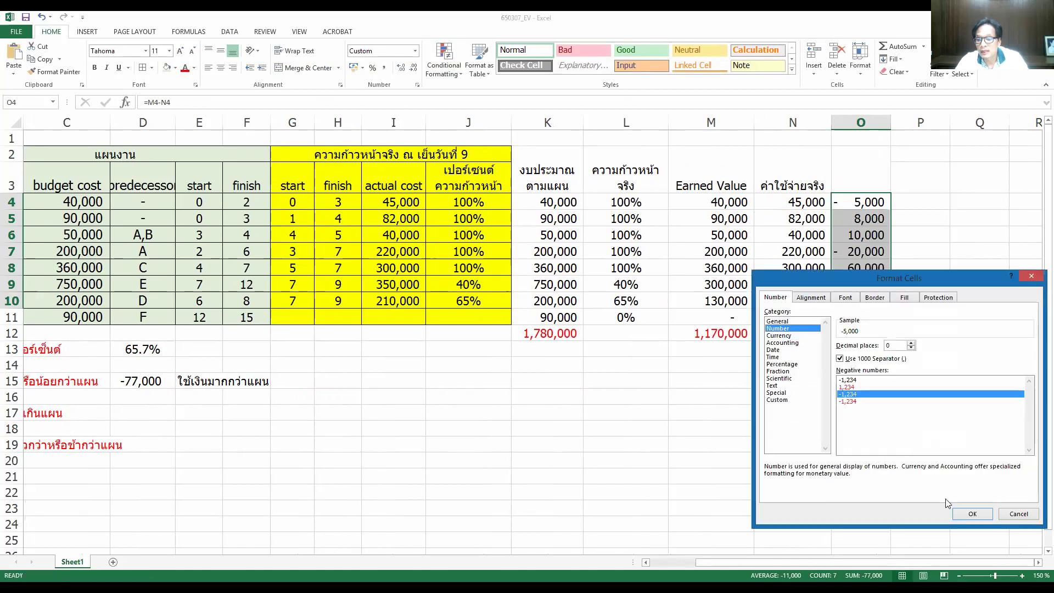
left_click(971, 513)
left_click(920, 428)
- Examine the cost variance of each activity in rows 4 to 10 to identify which ones are over budget
left_click(855, 201)
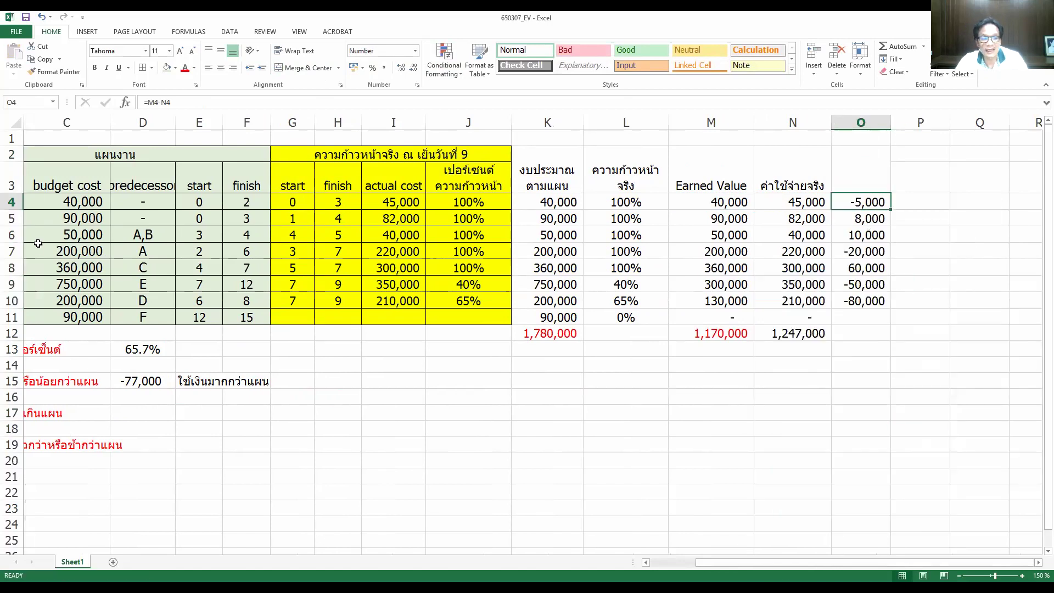
left_click(9, 204)
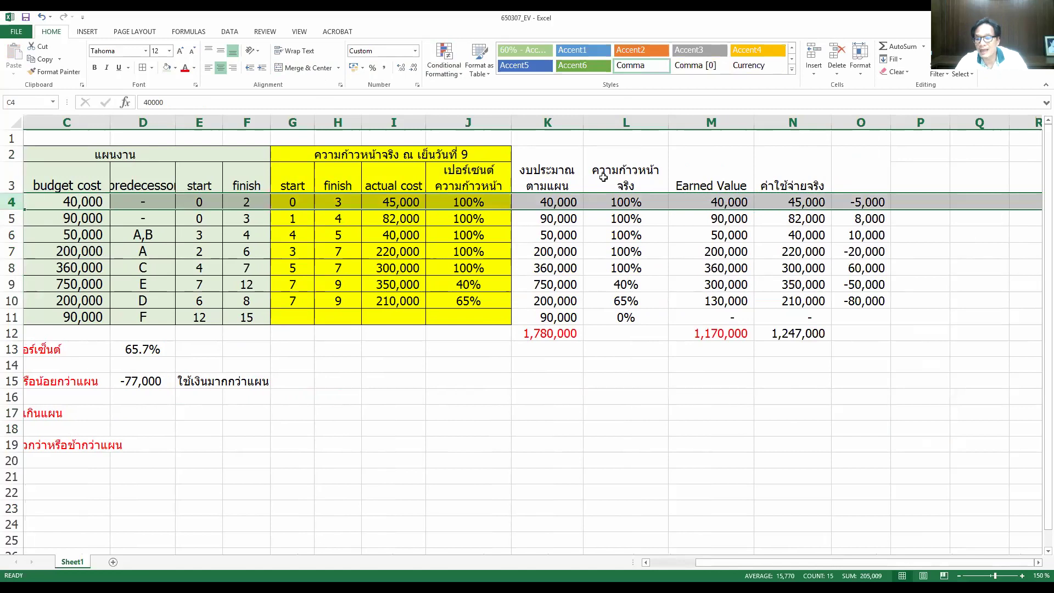
left_click(864, 219)
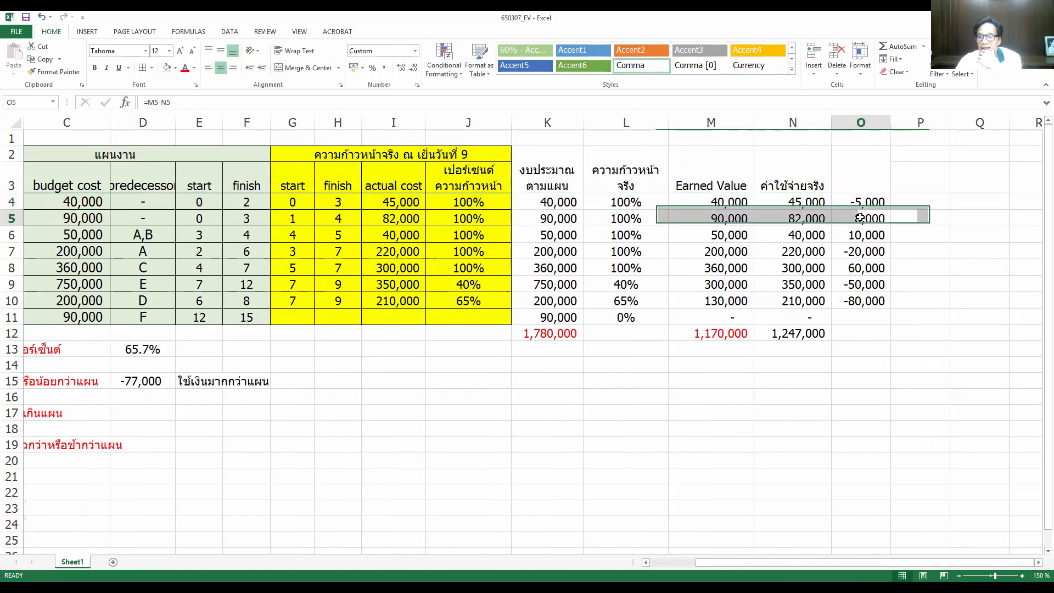
left_click(863, 235)
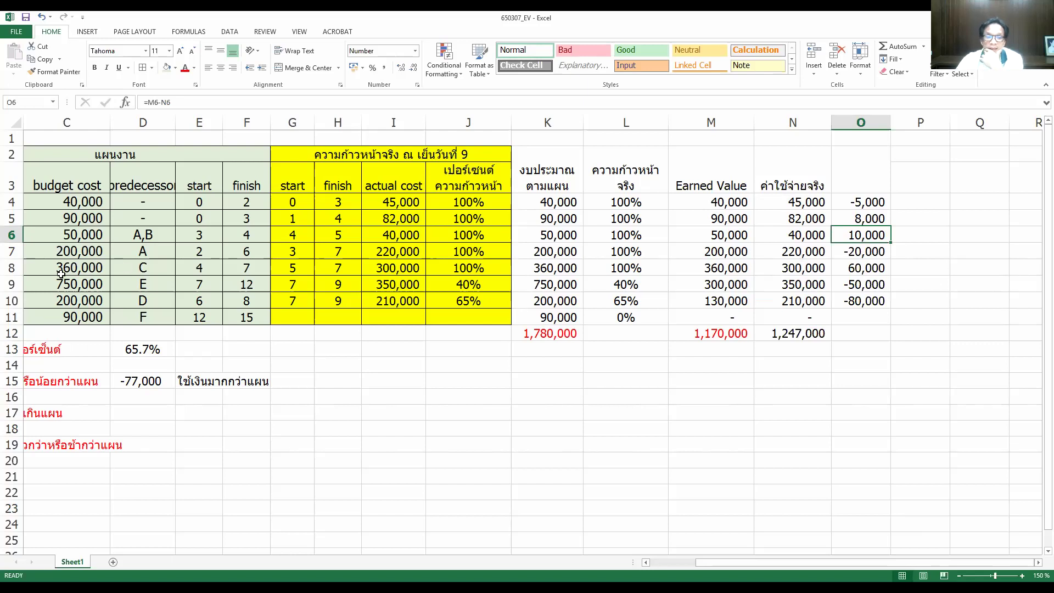
left_click(11, 250)
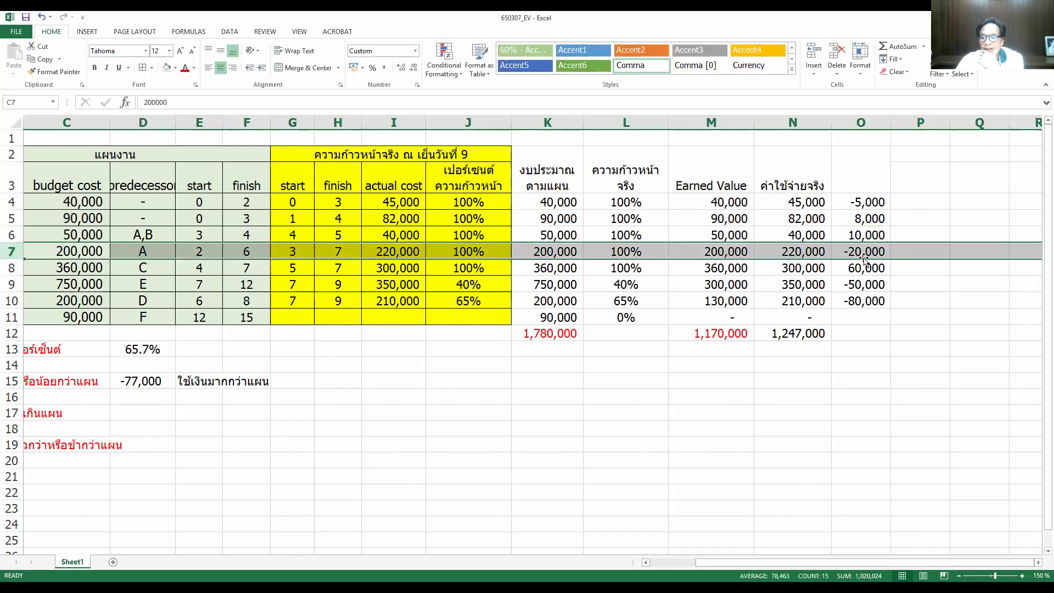
left_click(7, 267)
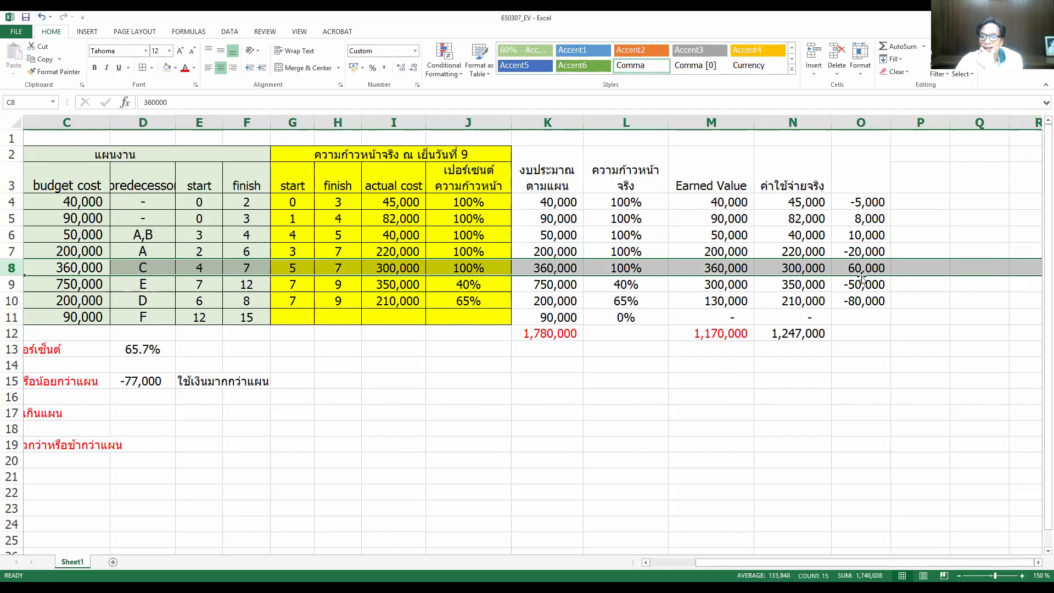
left_click(12, 283)
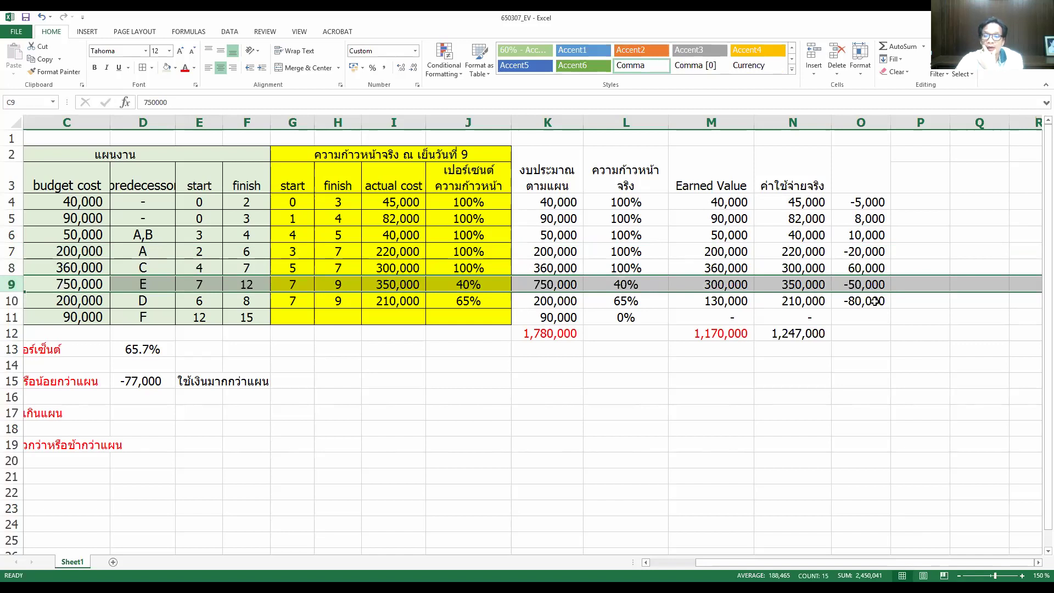
left_click(10, 300)
left_click(878, 304)
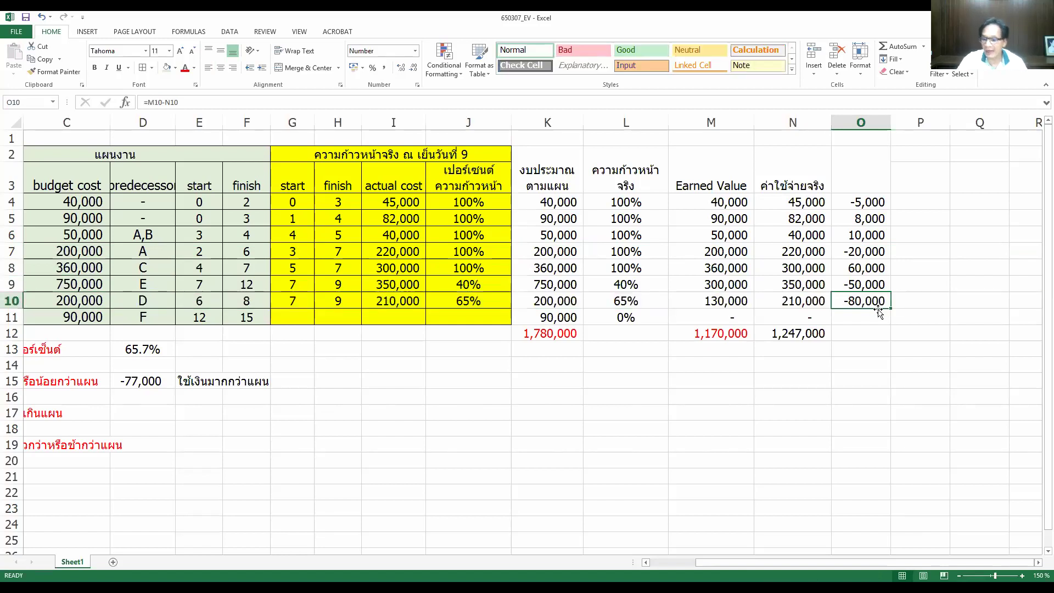
left_click(5, 288)
left_click_drag(4, 291, 431, 305)
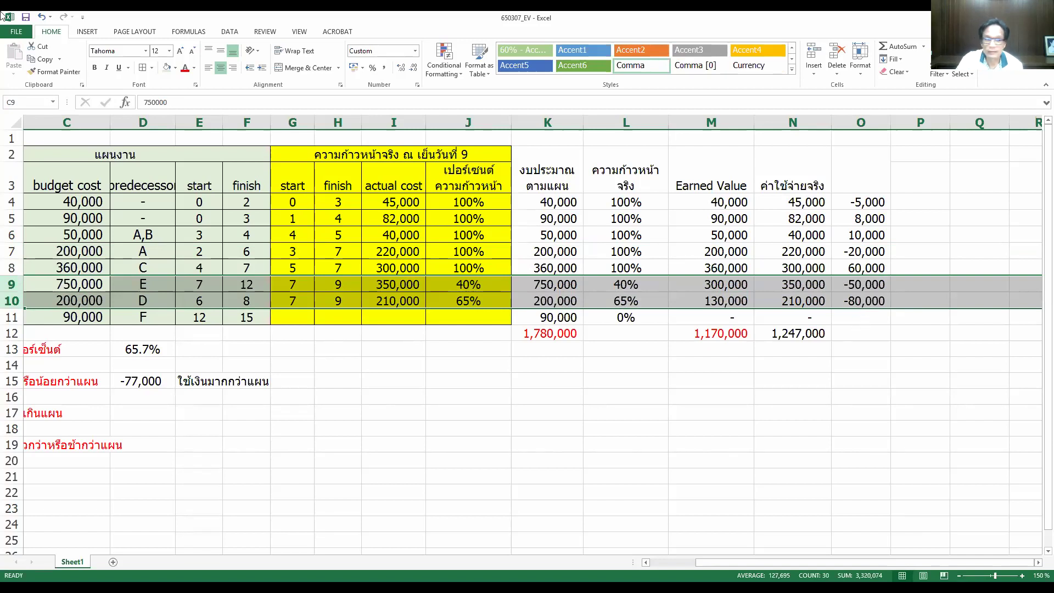
- Enter the header "กำไร/ขาดทุน" in O2 and widen column O so it reads in full
left_click(866, 179)
type("dew")
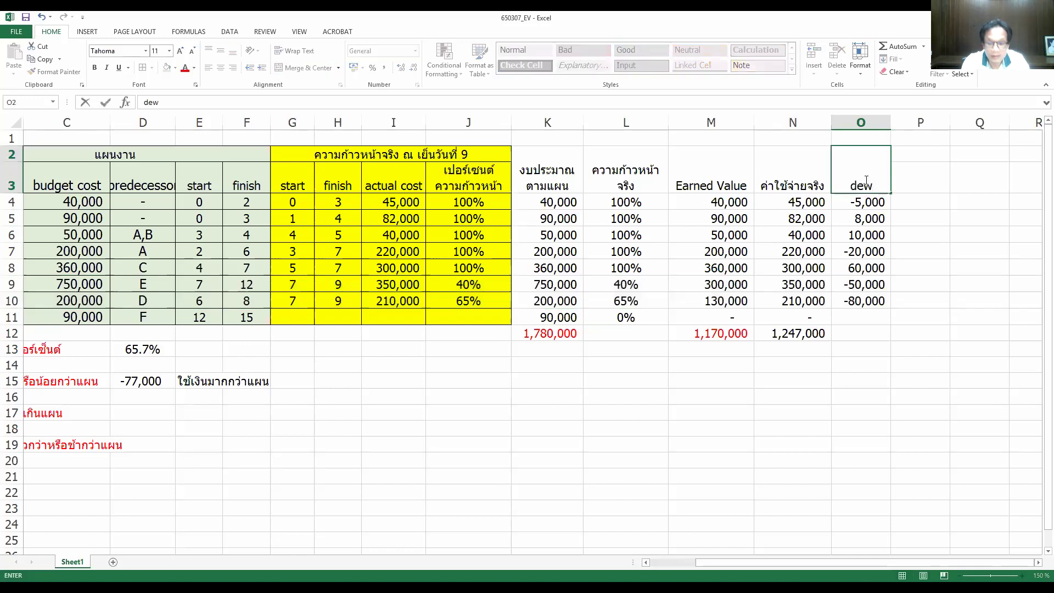
type("ำไร/ขาดทุน")
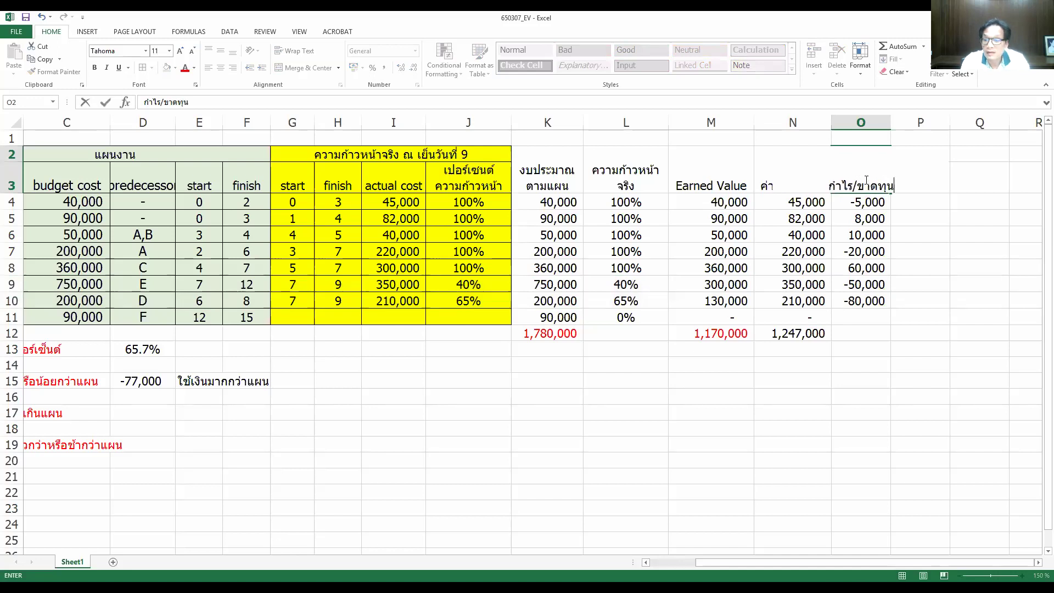
key("Return")
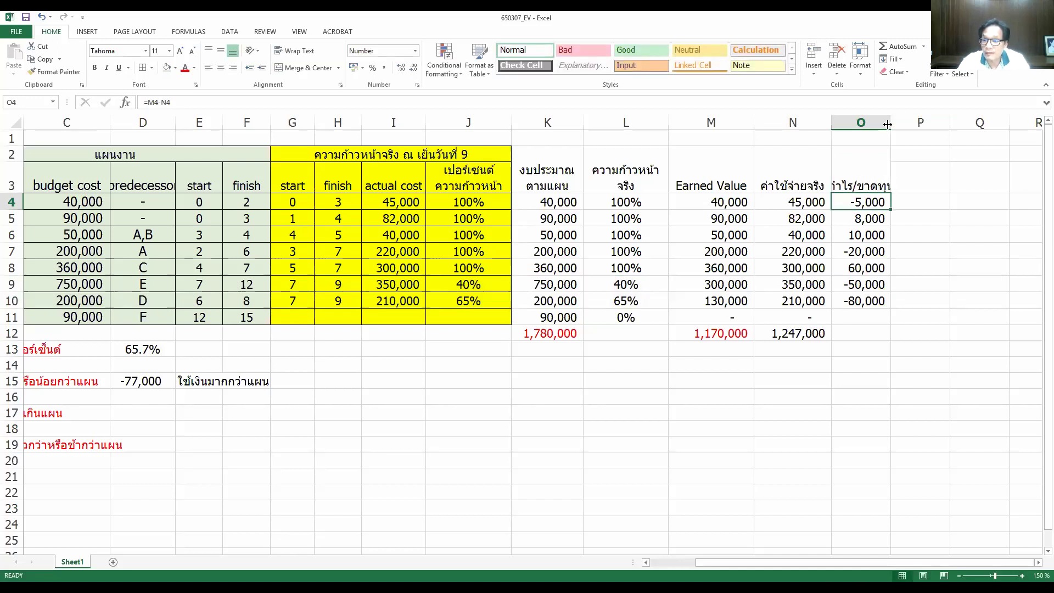
- Total the activity cost variances in O12 with =SUM(O4:O11)
left_click(848, 328)
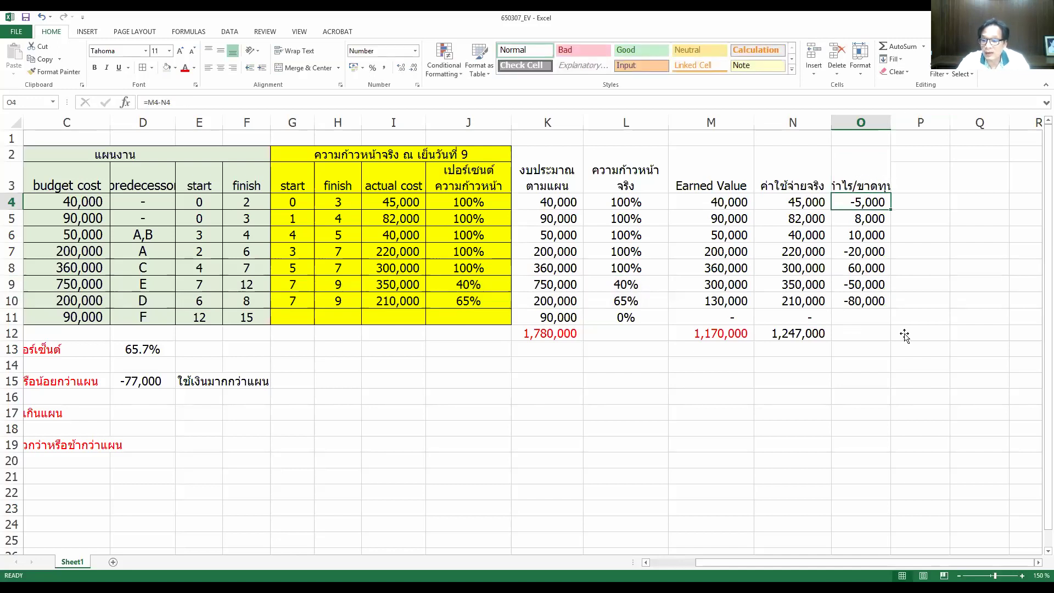
left_click(895, 47)
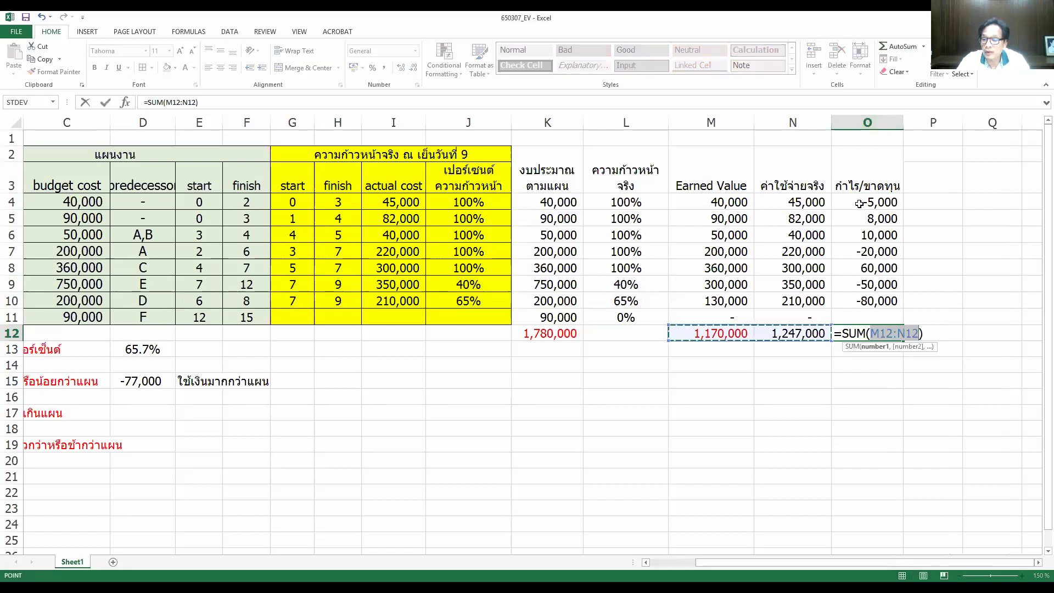
left_click_drag(877, 202, 879, 312)
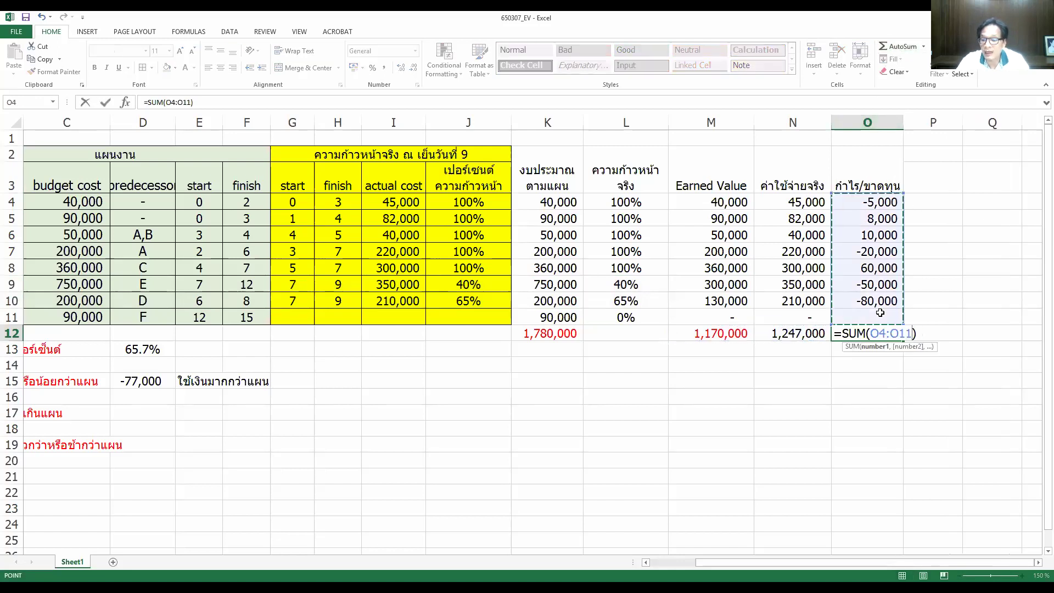
key("Return")
left_click(872, 334)
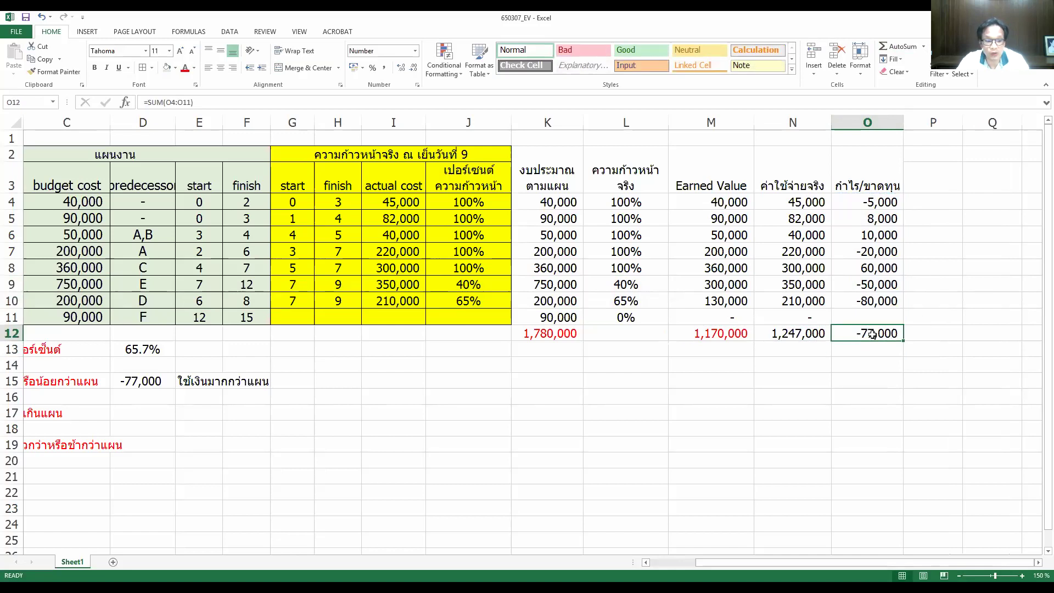
- Compare the total in O12 with the project cost variance in D15 and save the workbook
left_click(142, 381)
left_click(858, 336)
left_click(26, 19)
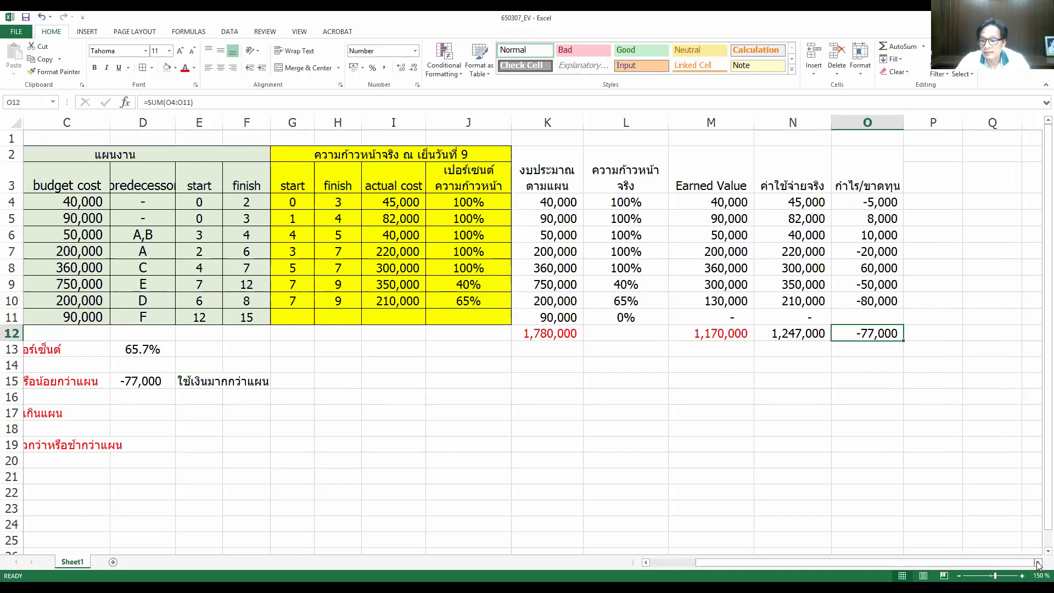
- Narrow column L, the actual progress column, to make room for more columns
scroll(1037, 562, "right", 2)
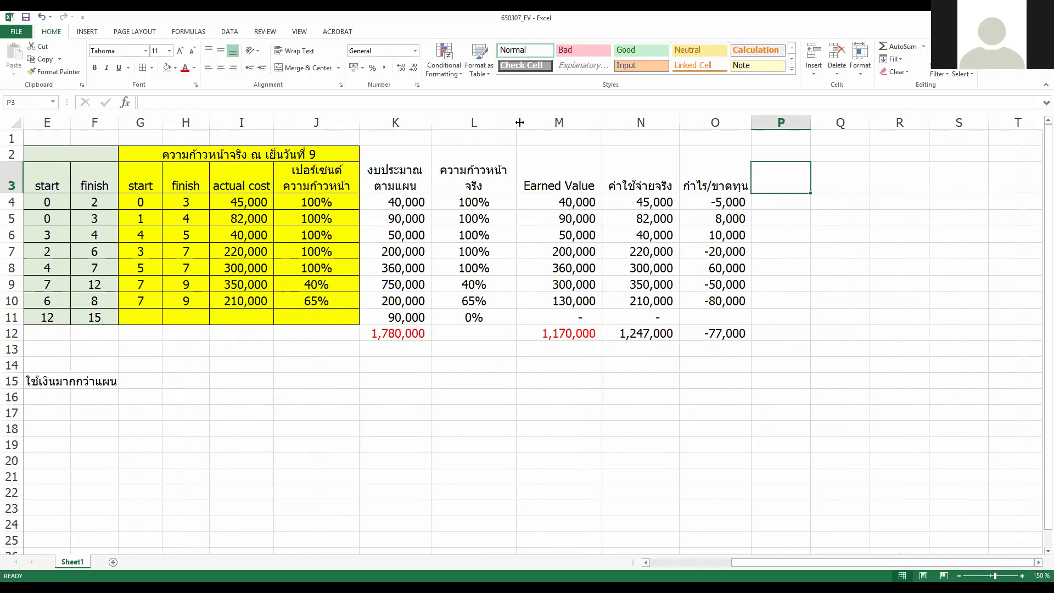
left_click_drag(519, 122, 484, 123)
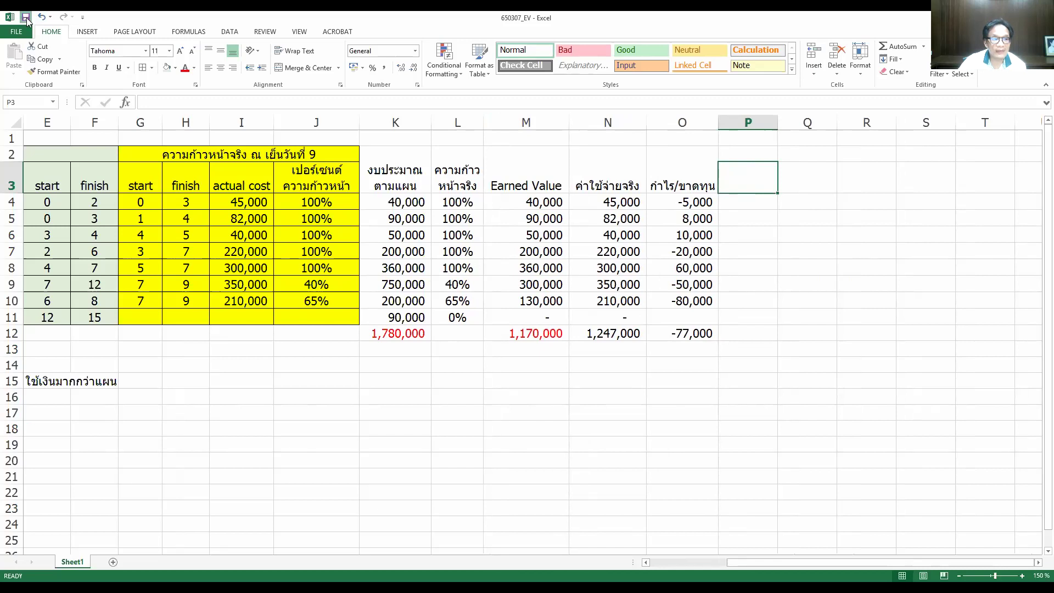
- Enter the planned progress header "เปอร์เซนต์ความก้าวห้นาตามแผน" in P3
type("เ")
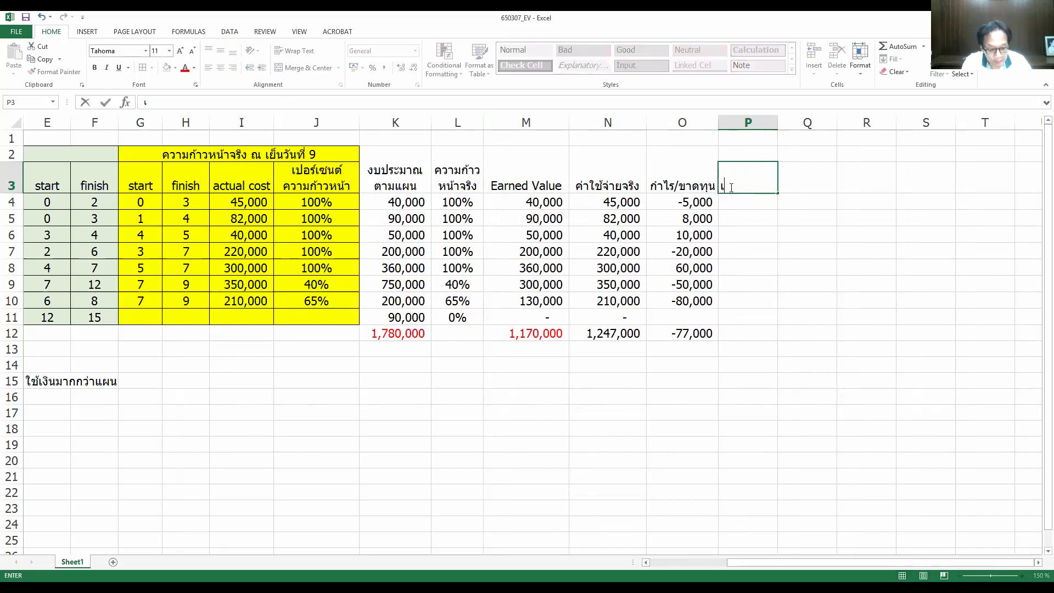
type("ปอร์เซนต์ควา")
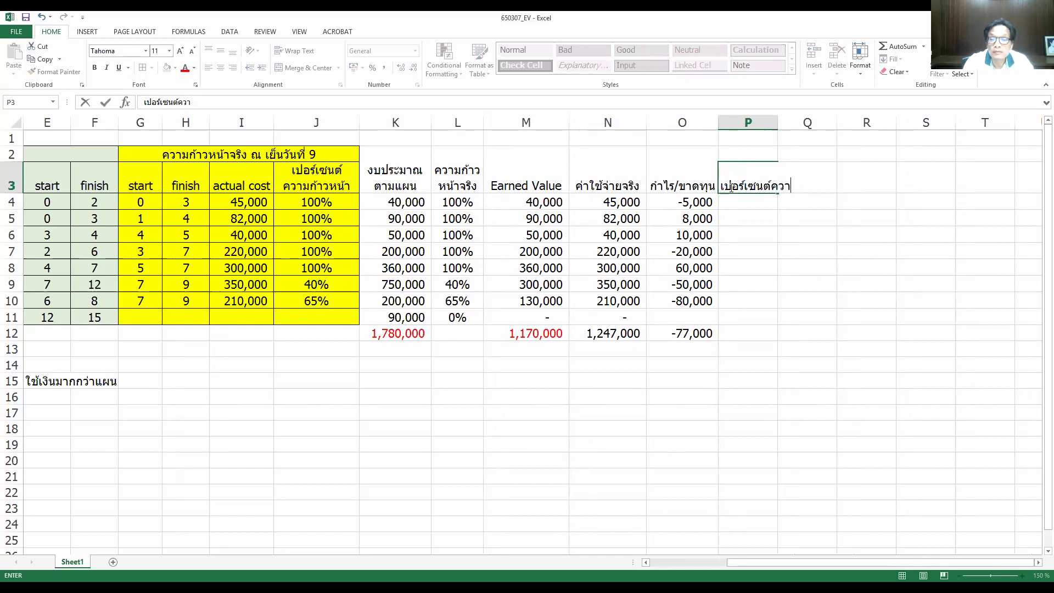
key("BackSpace")
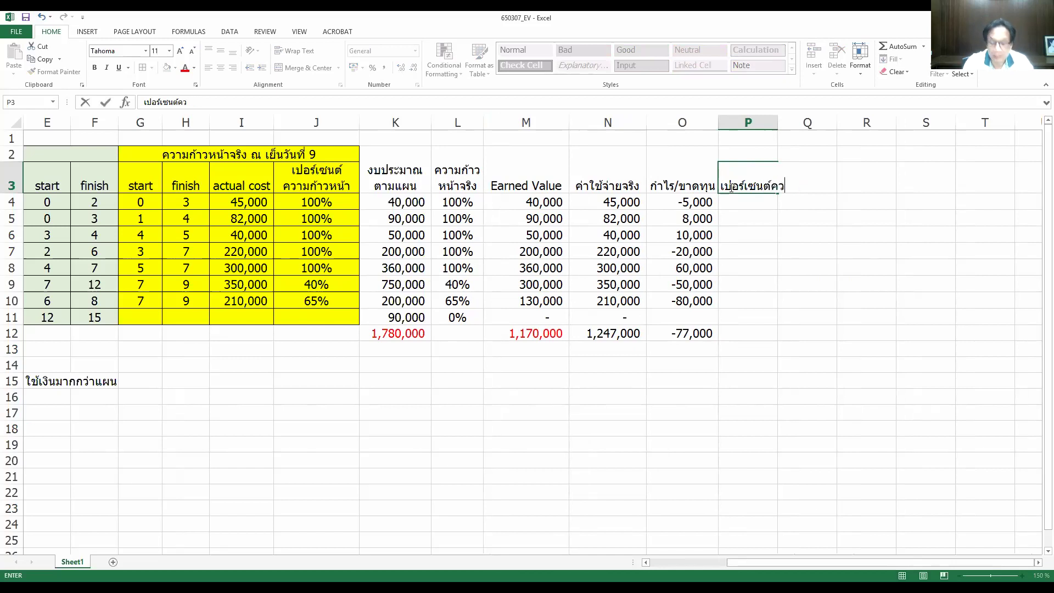
type("ามก้าวหน้าตามแผน")
key("Return")
- Merge and center P2:P3, wrap its header text and widen column P to fit it on three lines
left_click(735, 171)
left_click_drag(744, 156, 745, 173)
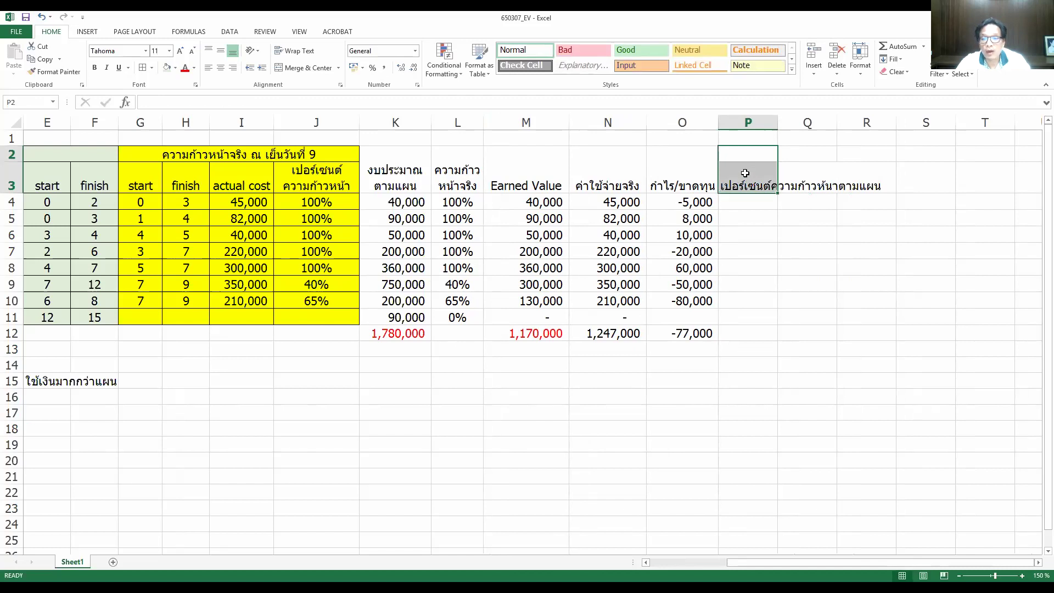
right_click(745, 173)
left_click(796, 347)
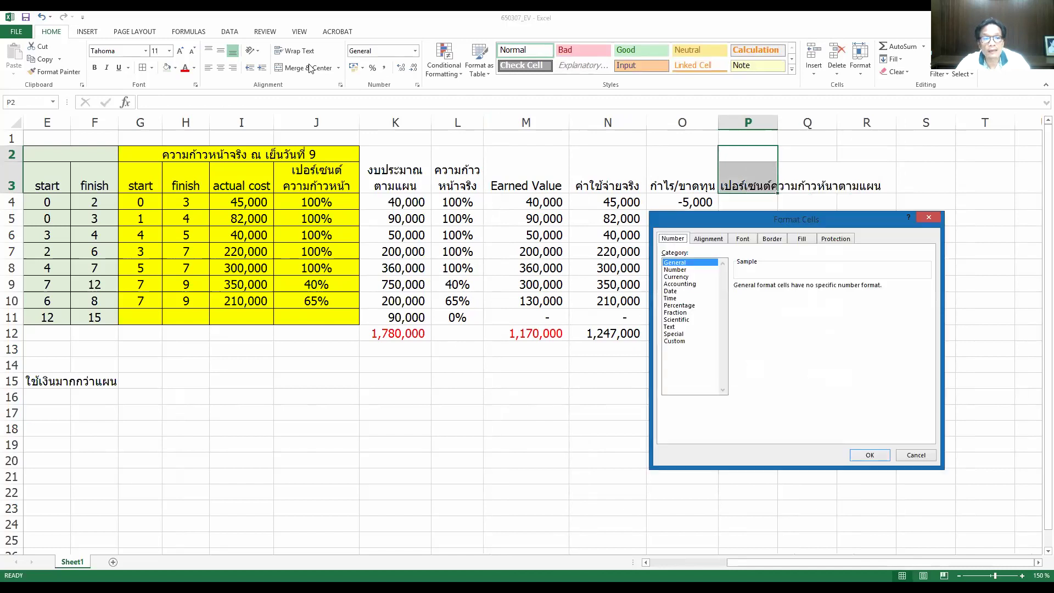
left_click(920, 456)
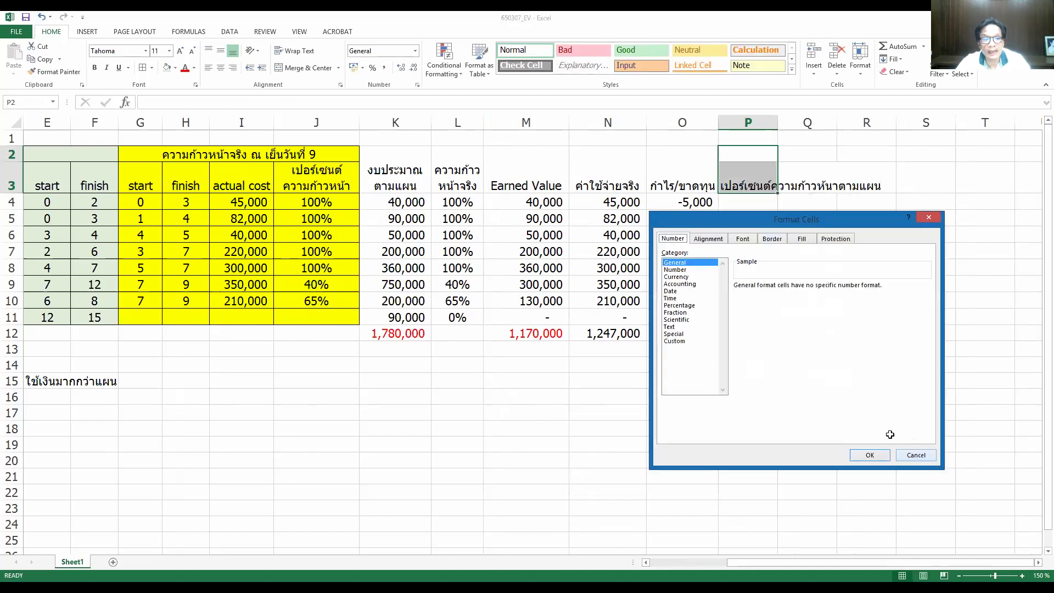
left_click(304, 67)
left_click(296, 51)
left_click_drag(776, 122, 798, 152)
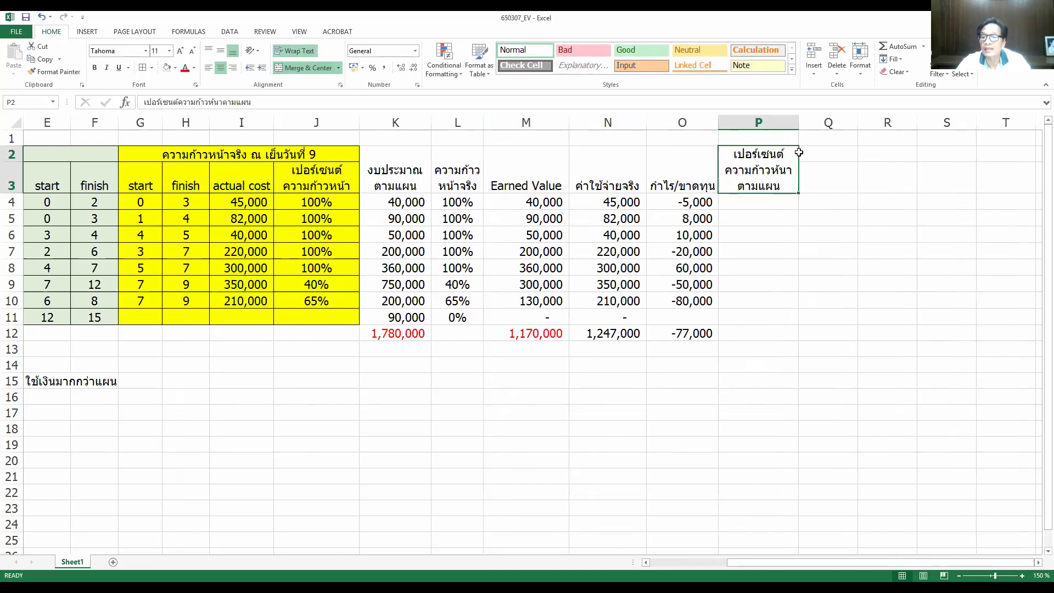
- Correct the planned progress header in P2 to read "เปอร์เซนต์ความก้าวหน้าตามแผน" and make row 2 slightly taller
left_click(210, 106)
key("Delete")
key("Delete")
key("Delete")
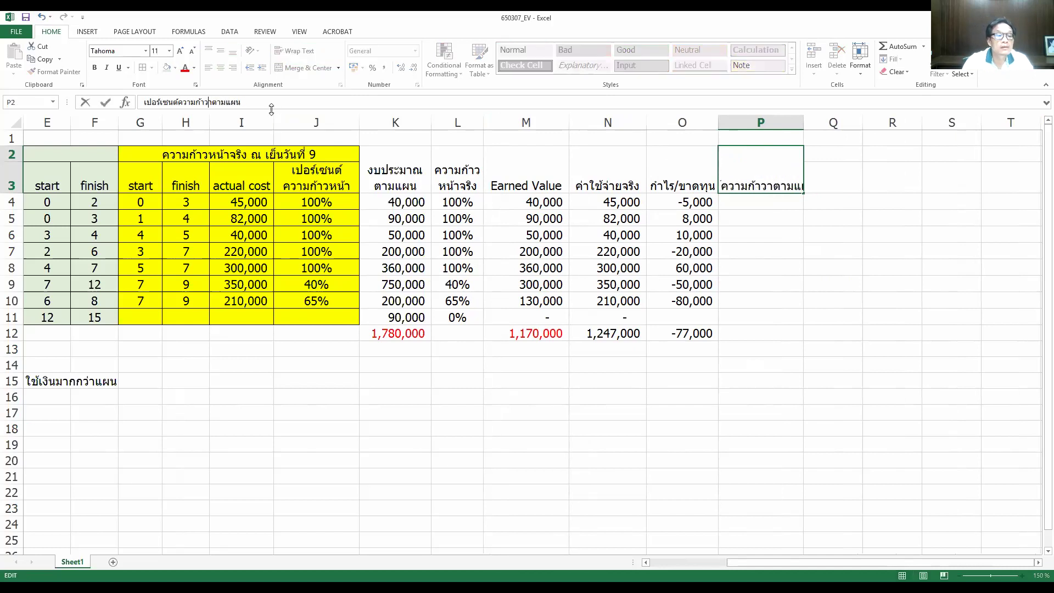
type("หนา")
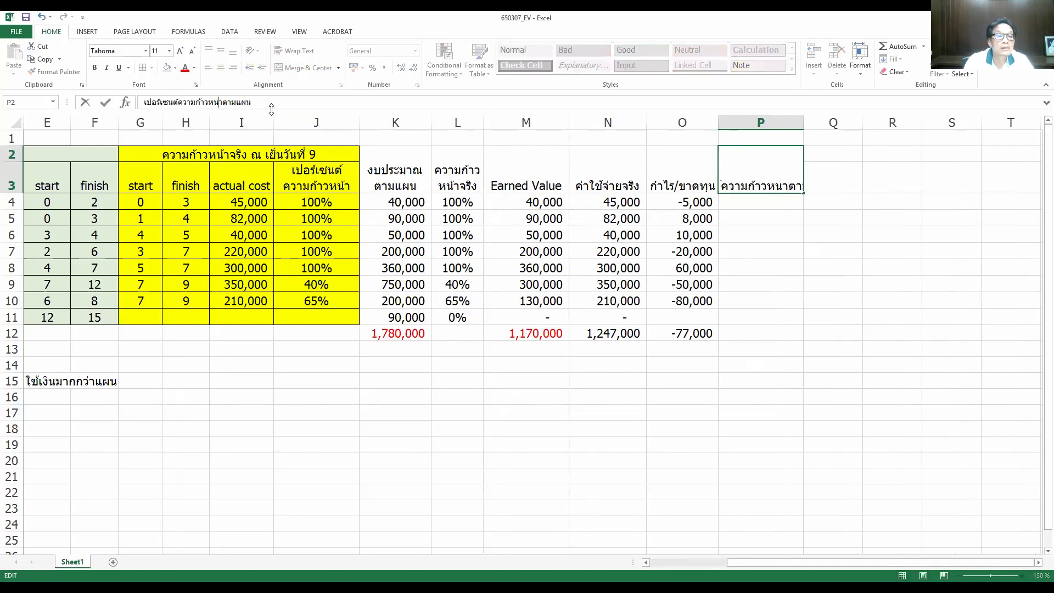
key("Return")
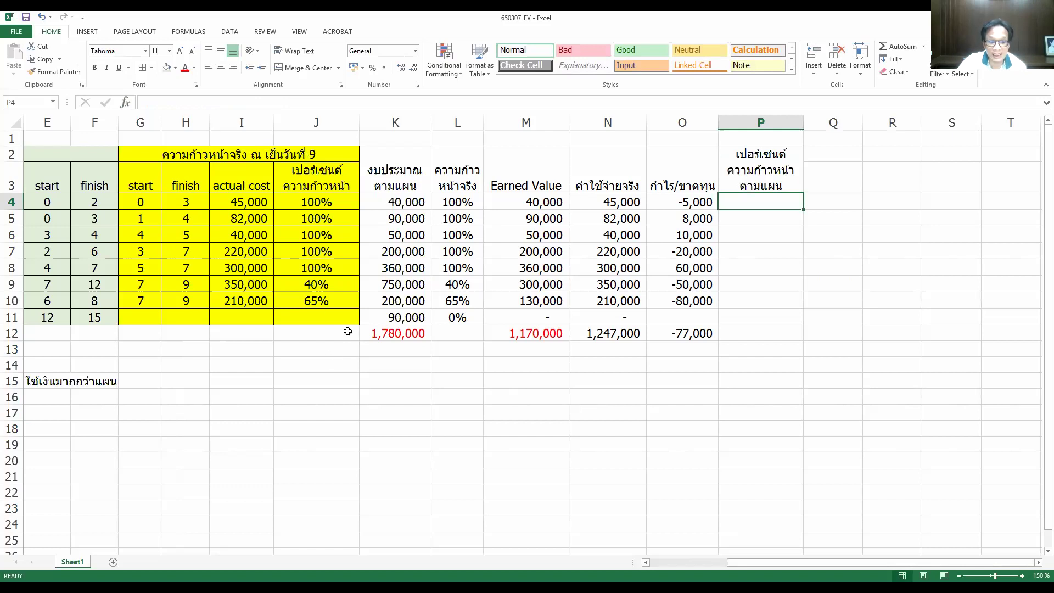
left_click_drag(10, 161, 10, 168)
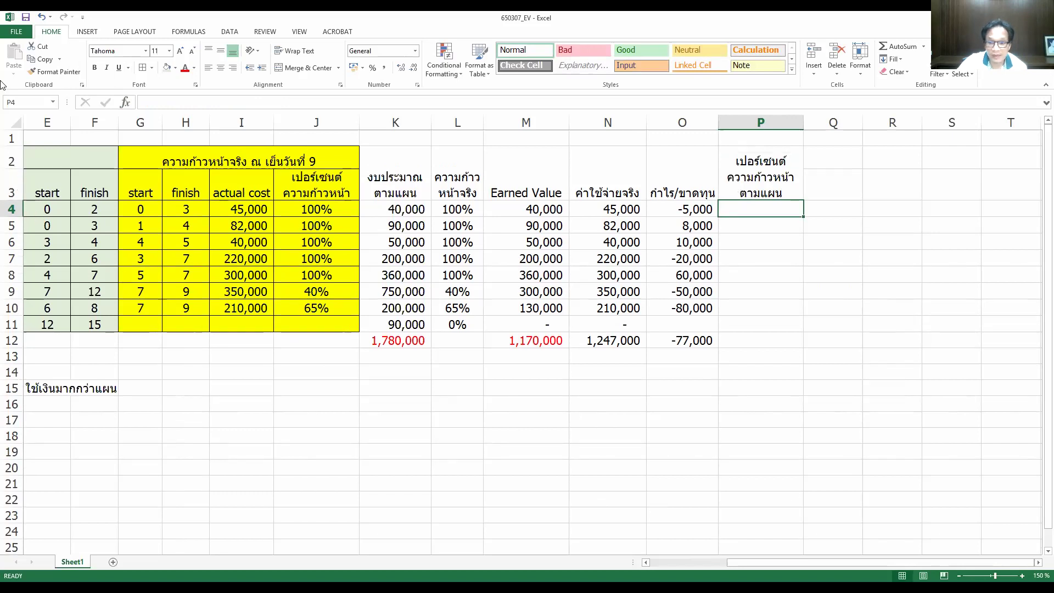
- Check activity A's planned start and finish, then enter 100% as its planned progress in P4
left_click_drag(804, 562, 726, 563)
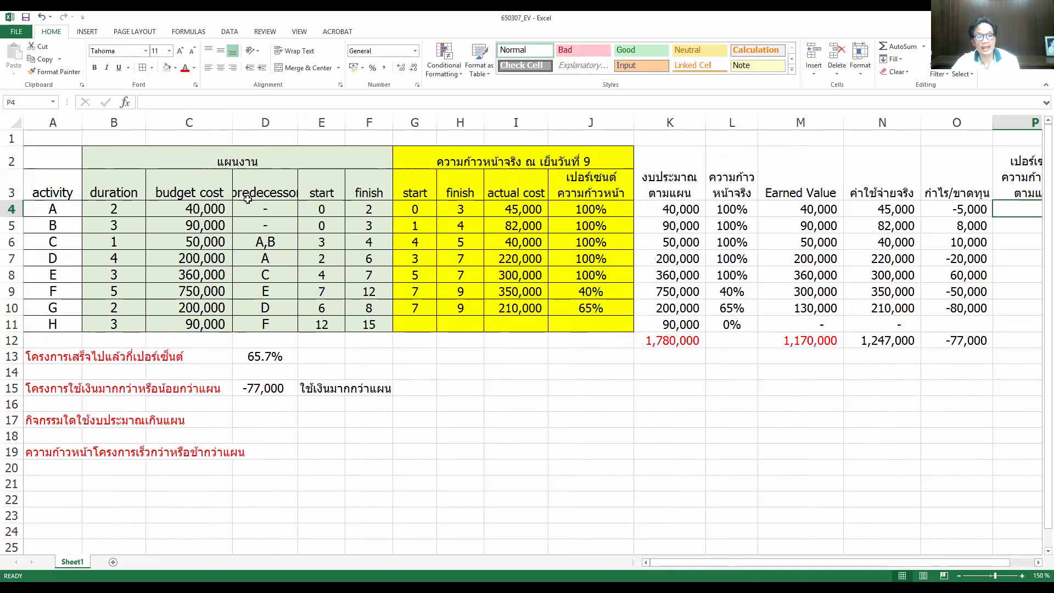
left_click(313, 206)
left_click(362, 208)
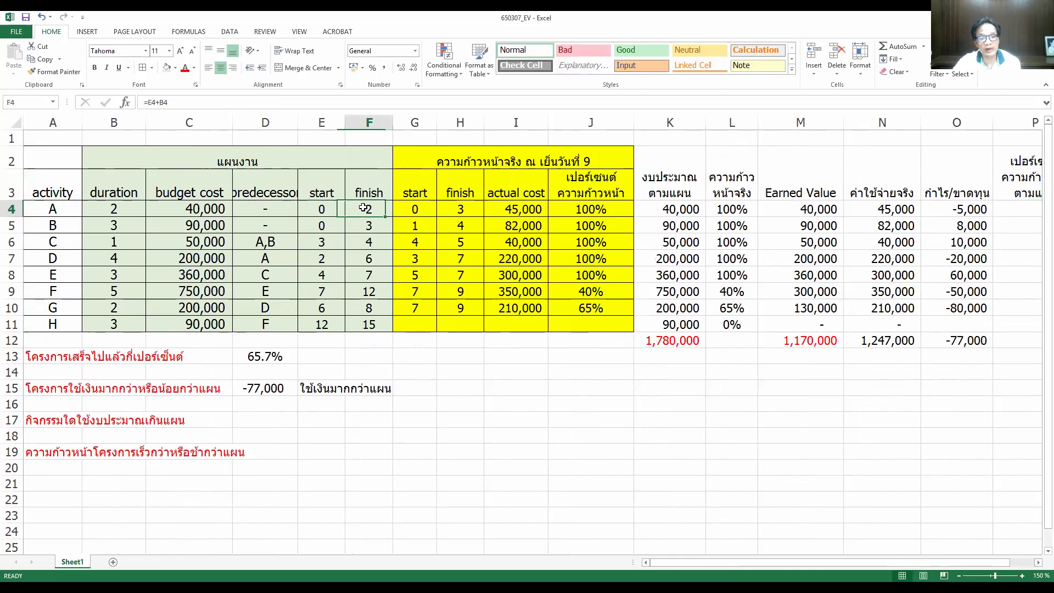
left_click(1019, 209)
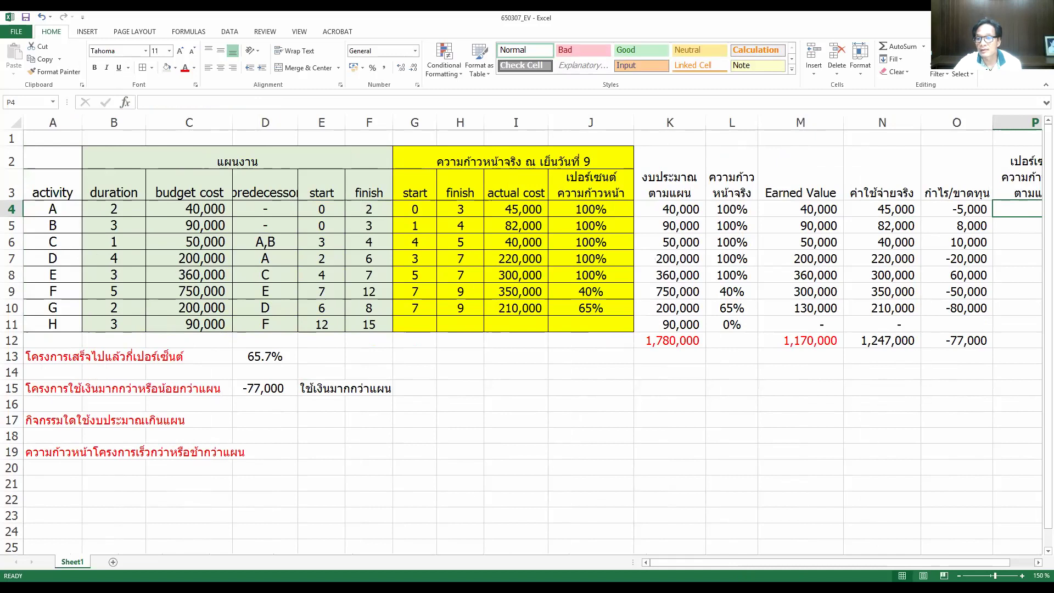
left_click(1014, 206)
type("100๘")
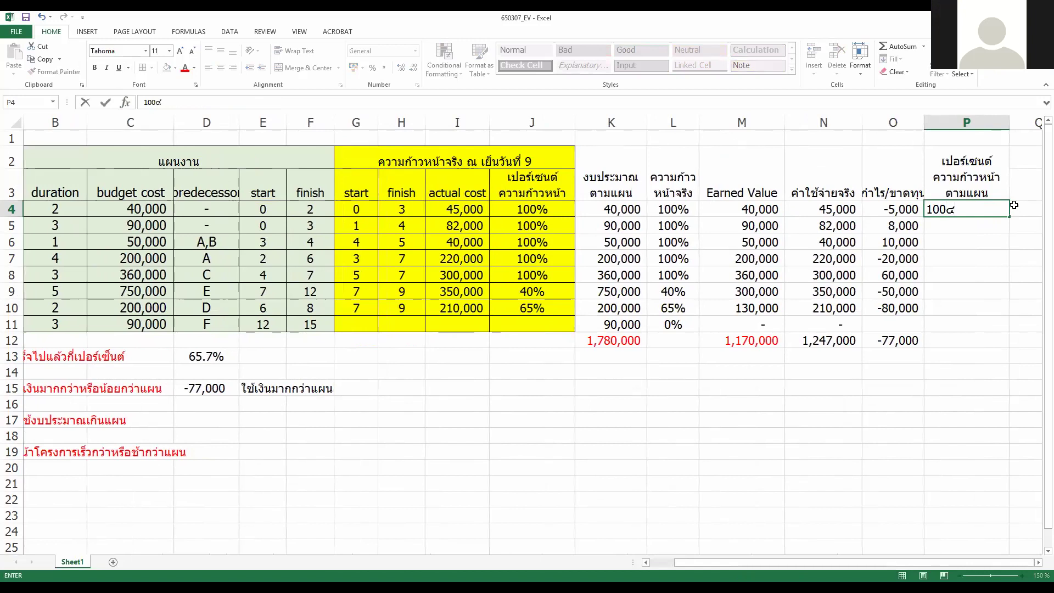
key("BackSpace")
type("%")
key("Return")
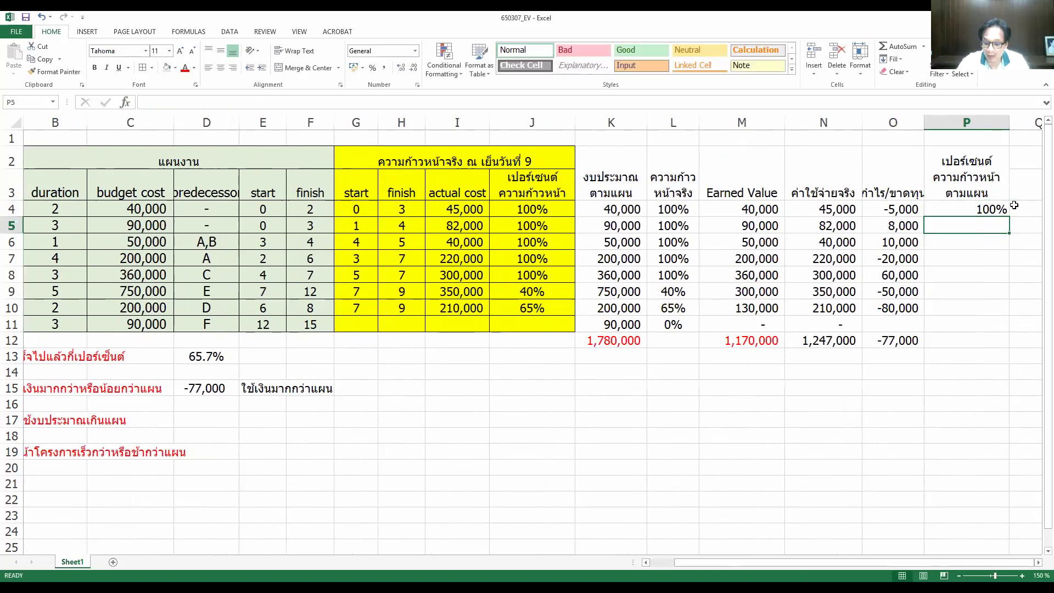
- Enter 100% planned progress for activities B to E in P5:P8, checking the planned finish in column F
type("100%")
key("Return")
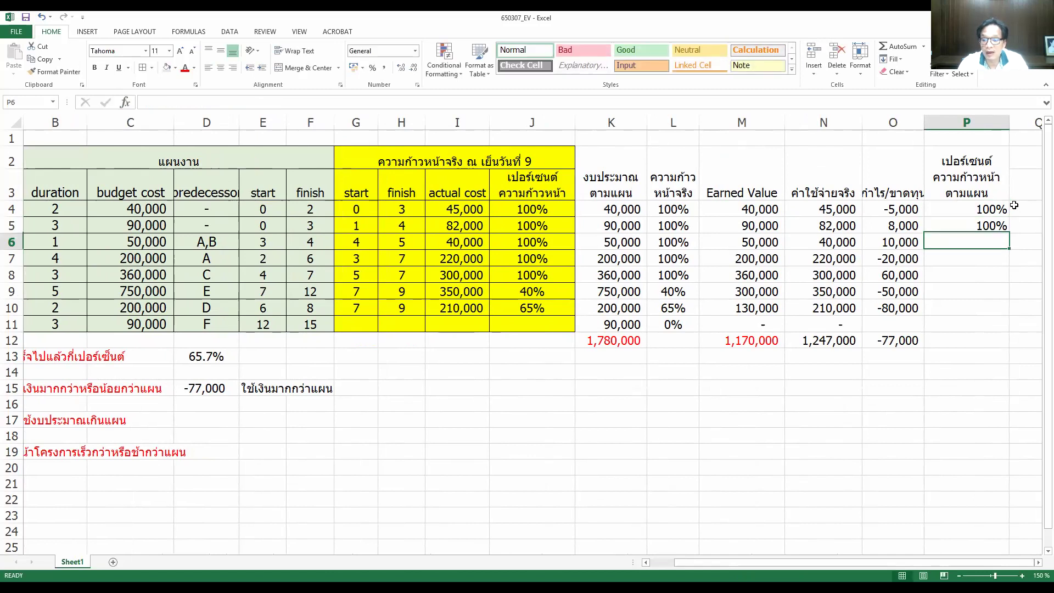
type("100%")
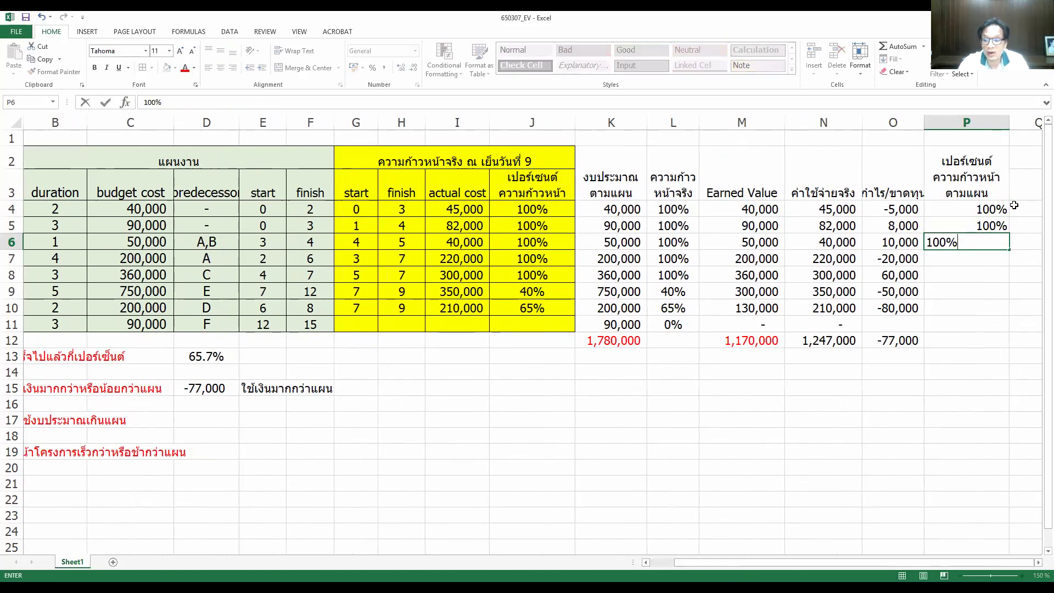
key("Return")
type("100%")
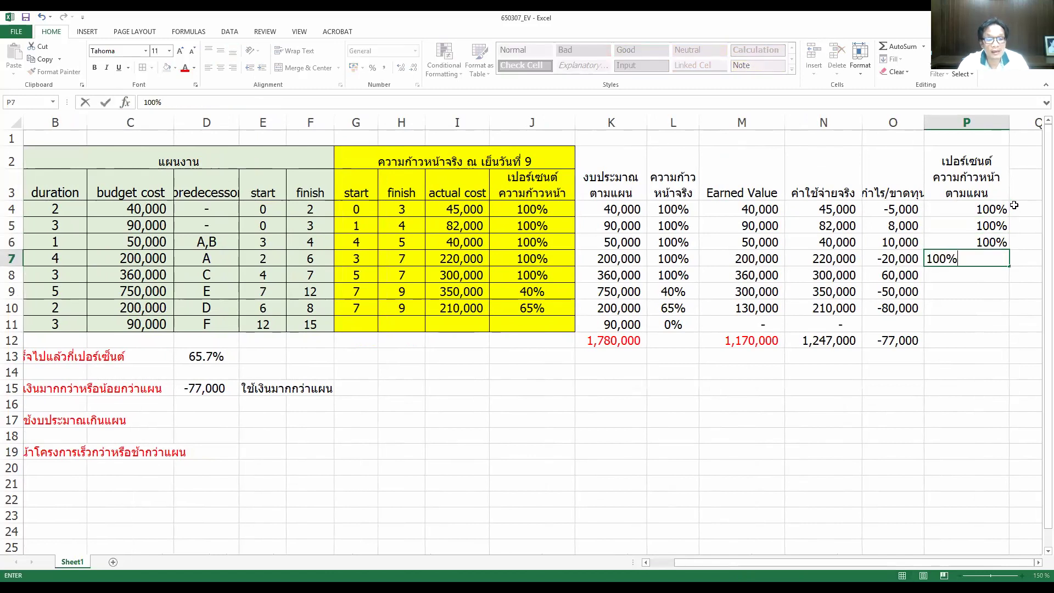
key("Return")
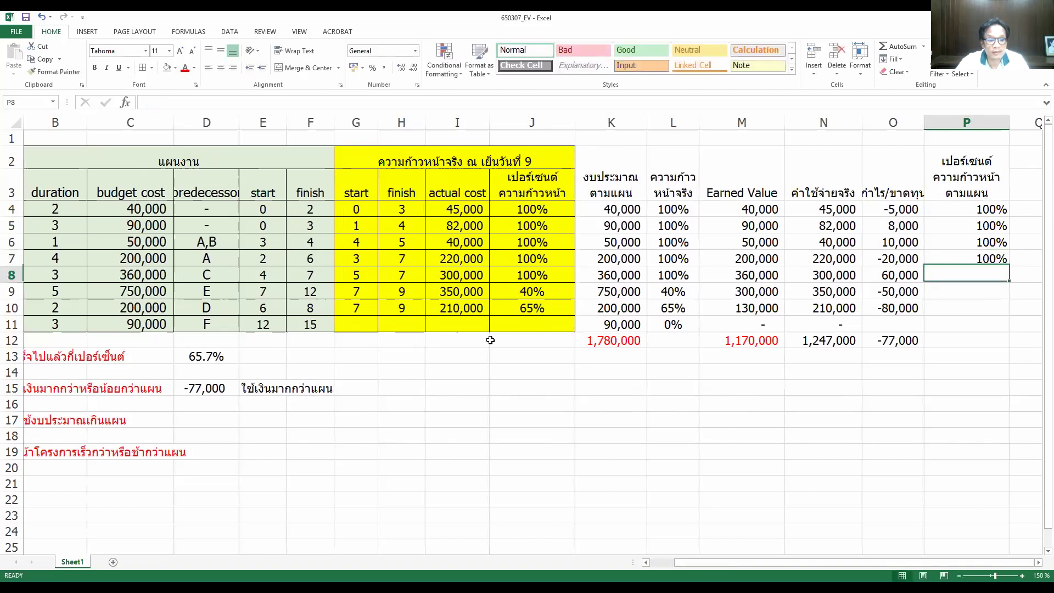
left_click(317, 260)
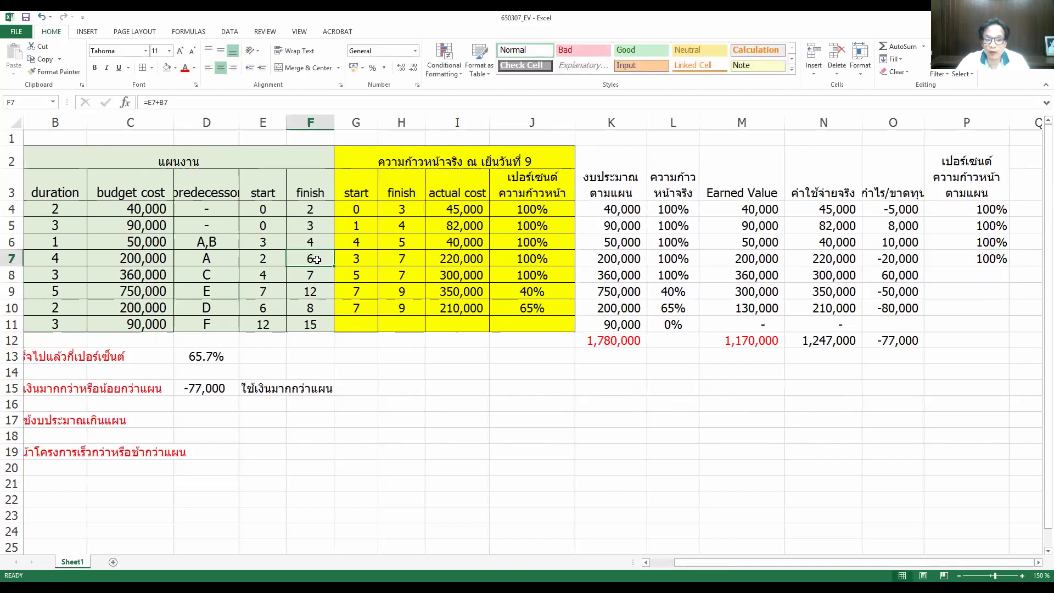
left_click(973, 274)
type("100")
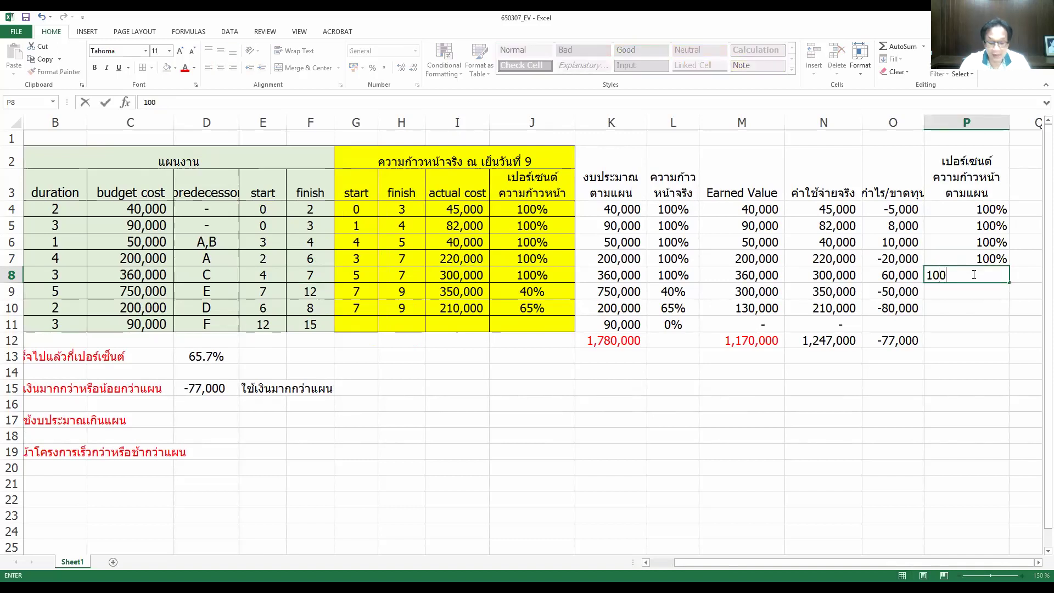
type("%")
key("Return")
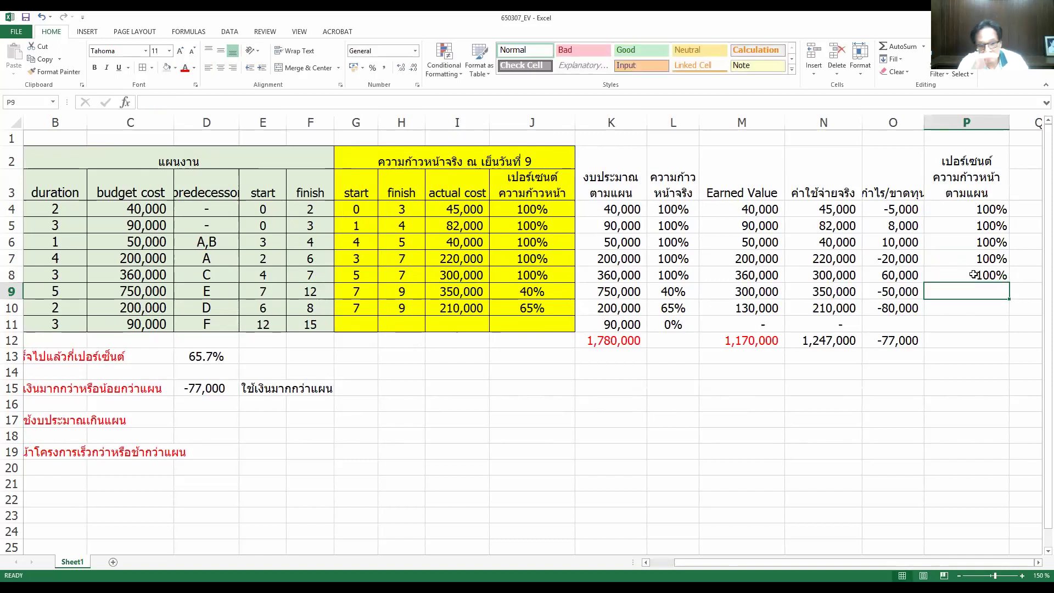
- Calculate activity F's planned progress in P9 with the formula =100%/5*2
left_click(6, 291)
left_click_drag(6, 291, 5, 307)
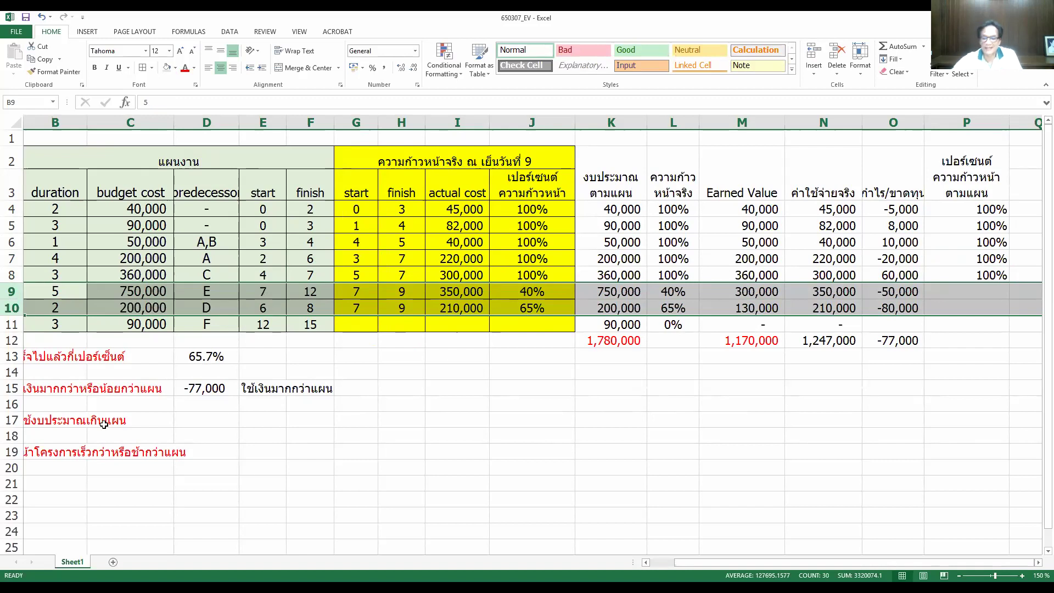
left_click(969, 294)
type("=")
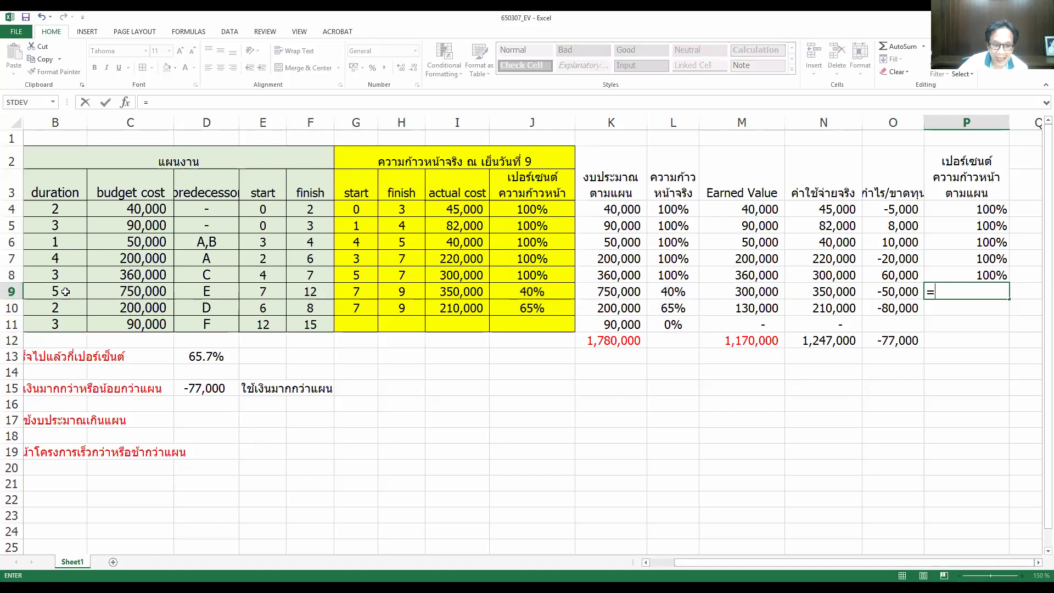
type("100%/5*")
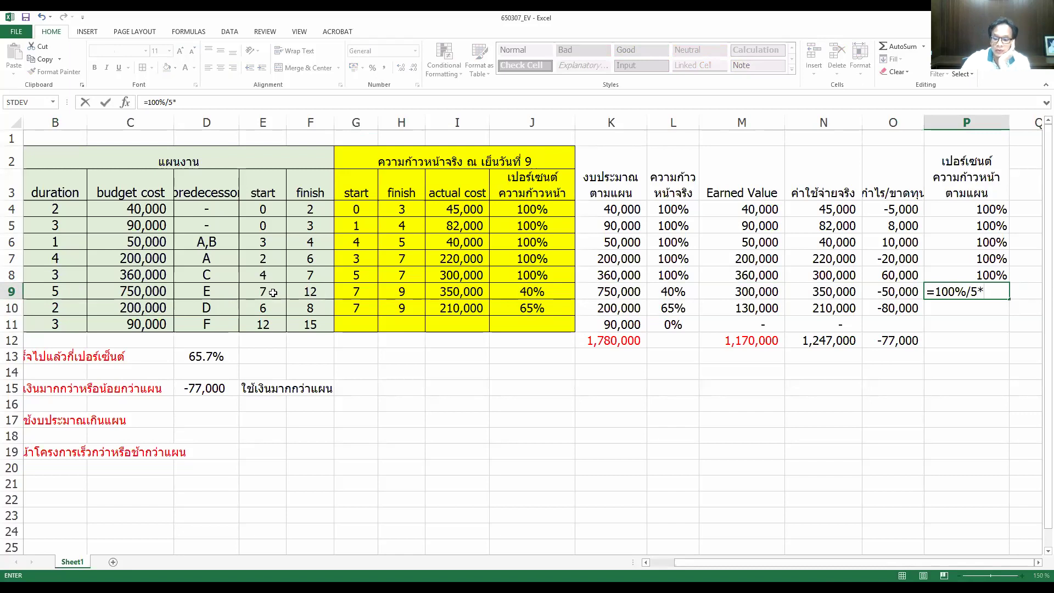
type("2")
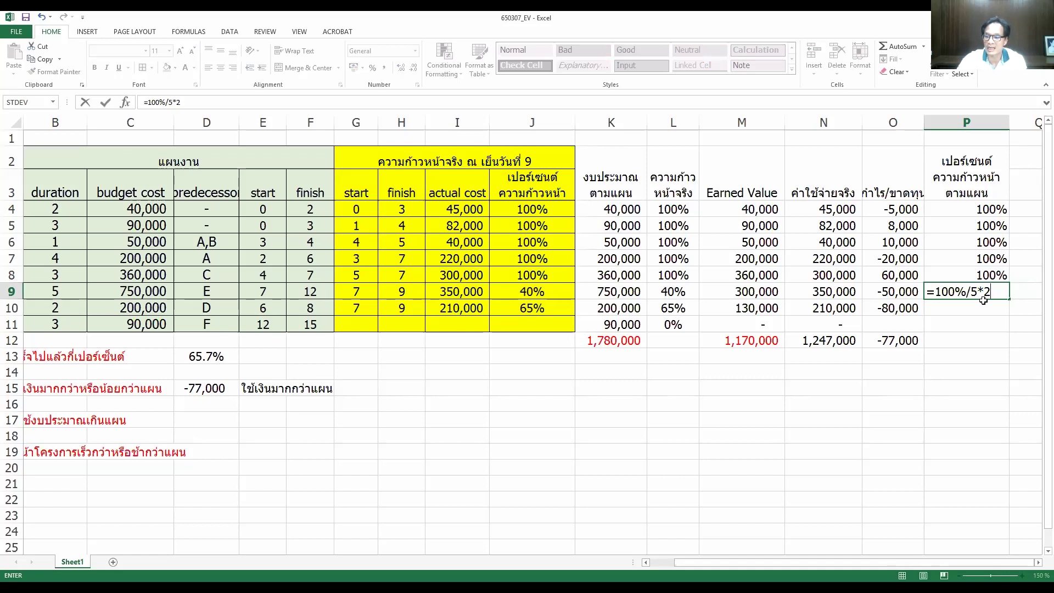
key("Return")
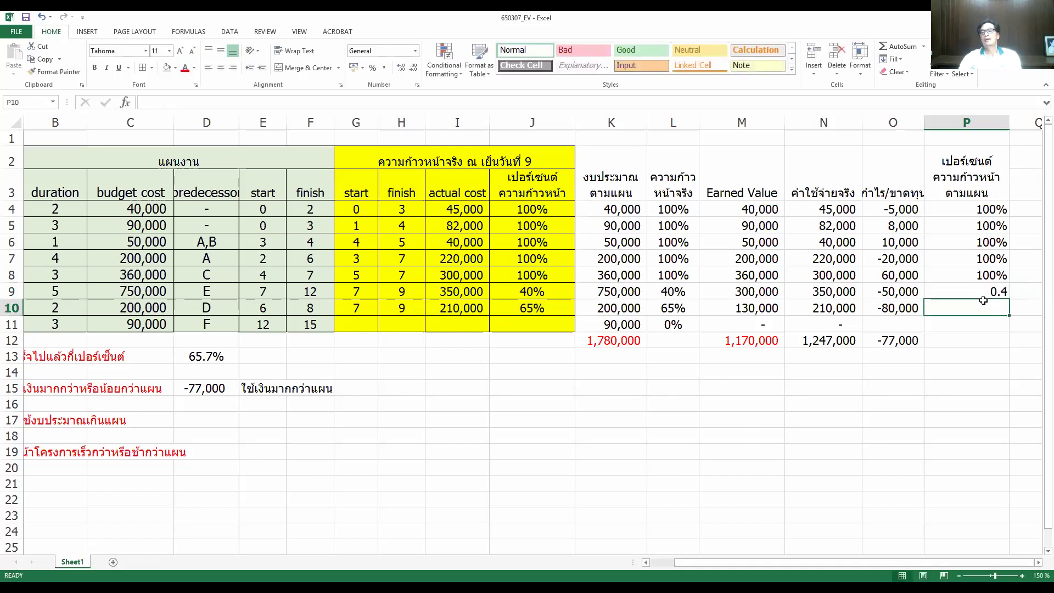
- Format the planned progress in P9 as a percentage without decimals
left_click(983, 290)
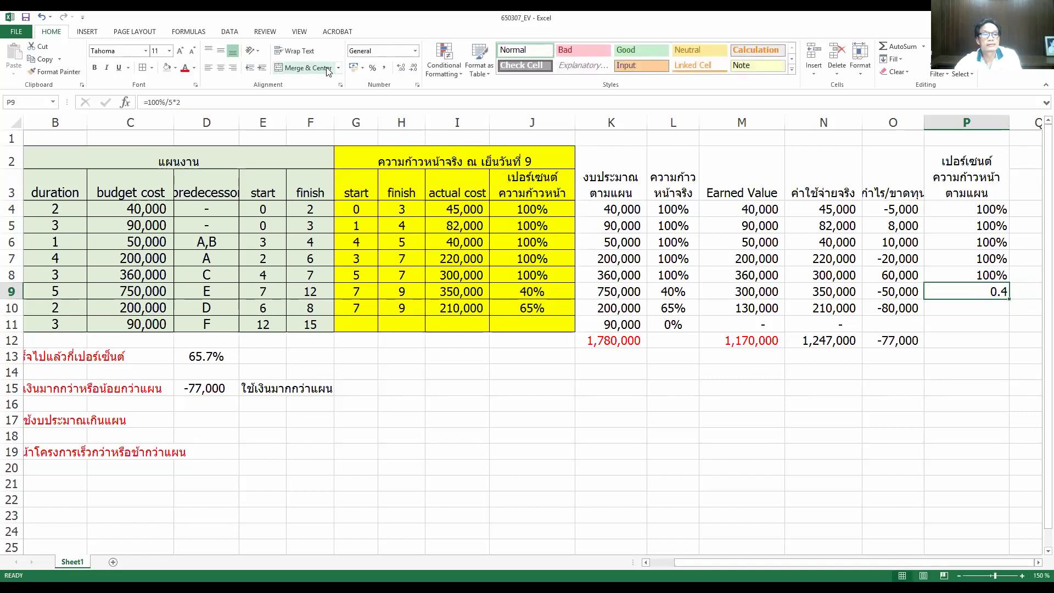
left_click(372, 68)
left_click(401, 68)
left_click(401, 68)
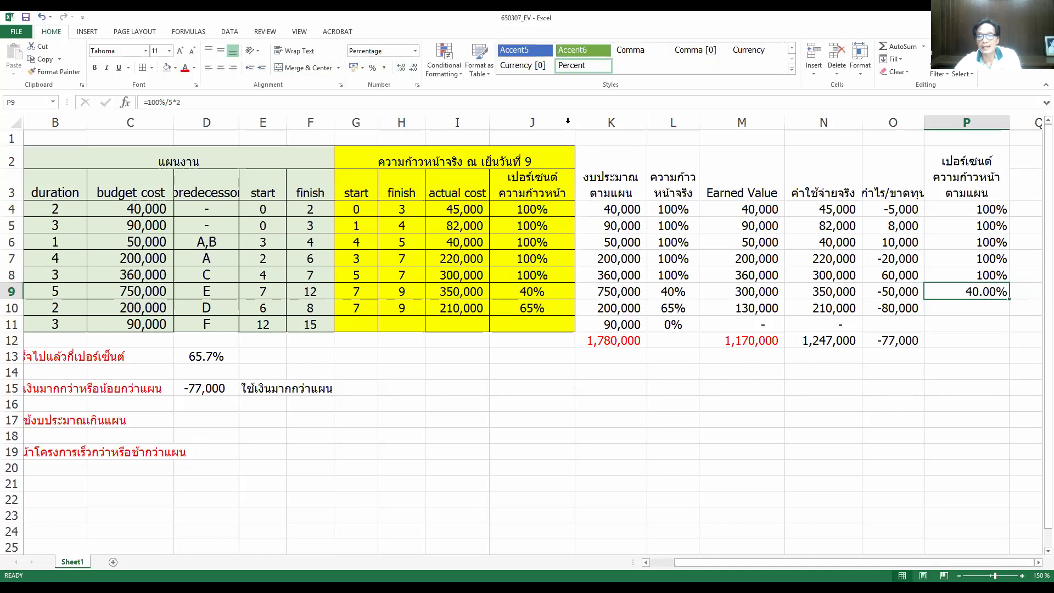
left_click(412, 67)
left_click(412, 67)
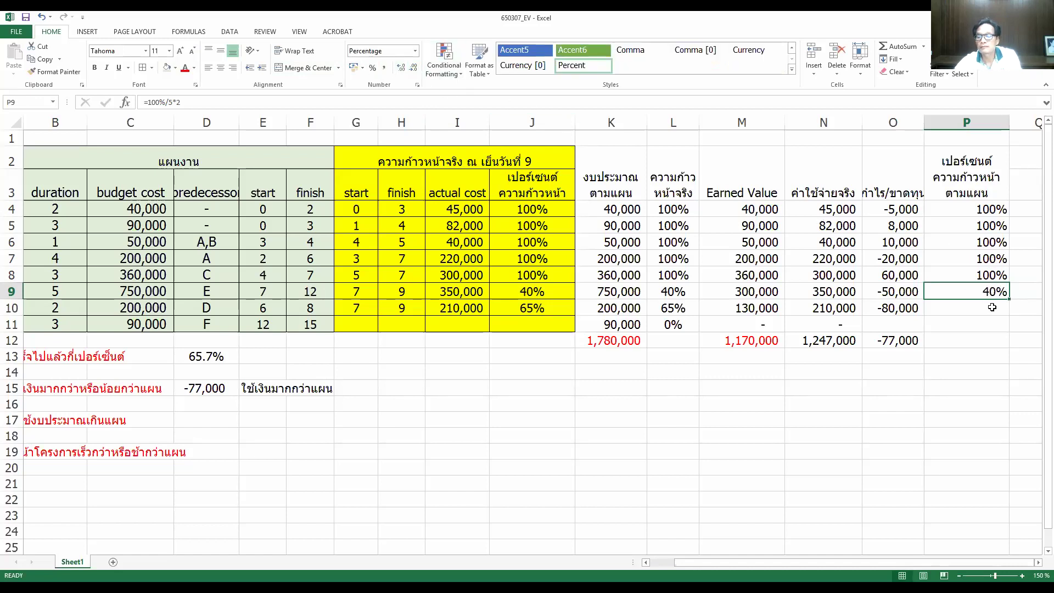
- Calculate activity G's planned progress in P10 from its duration with the formula =100%/B10*2
left_click(992, 307)
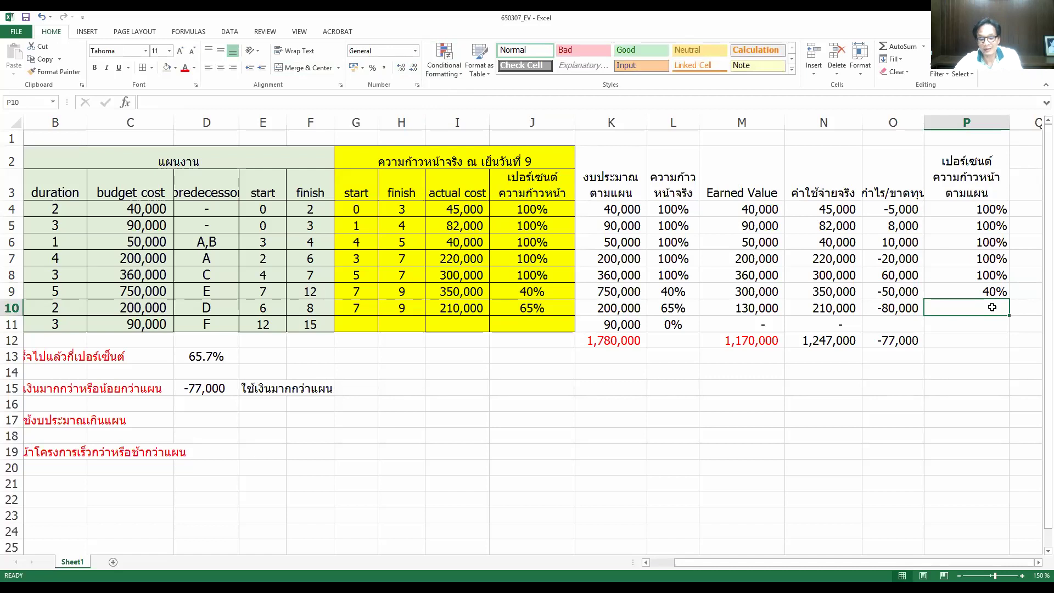
type("=")
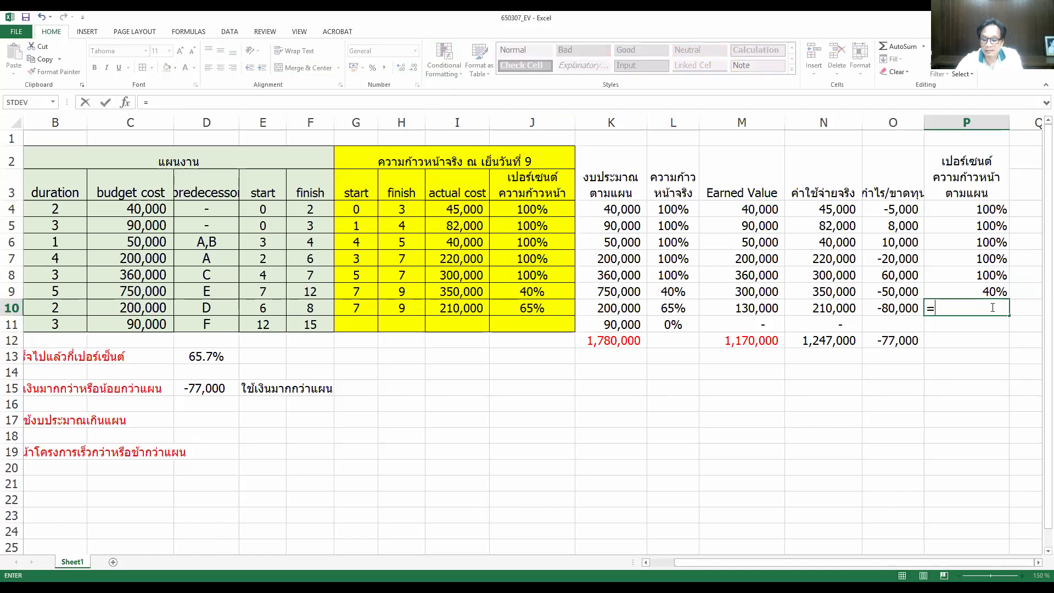
type("100%/")
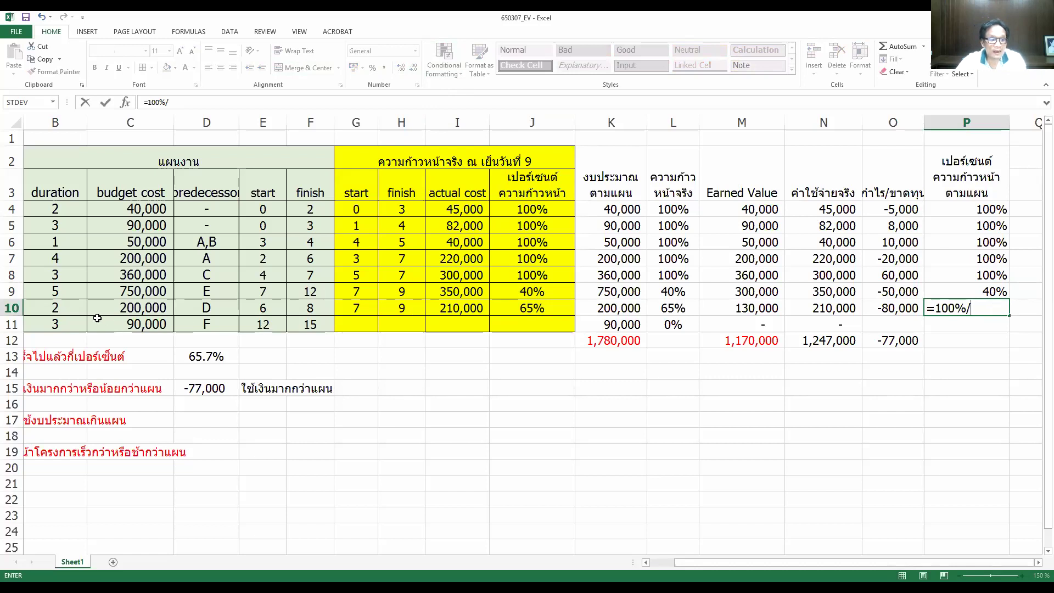
left_click(59, 307)
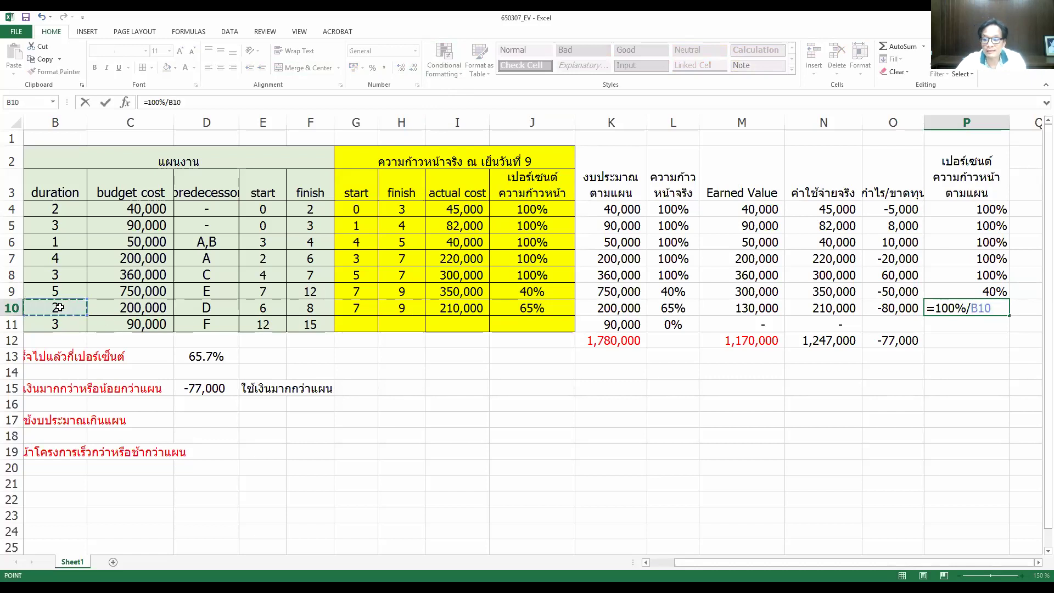
type("*")
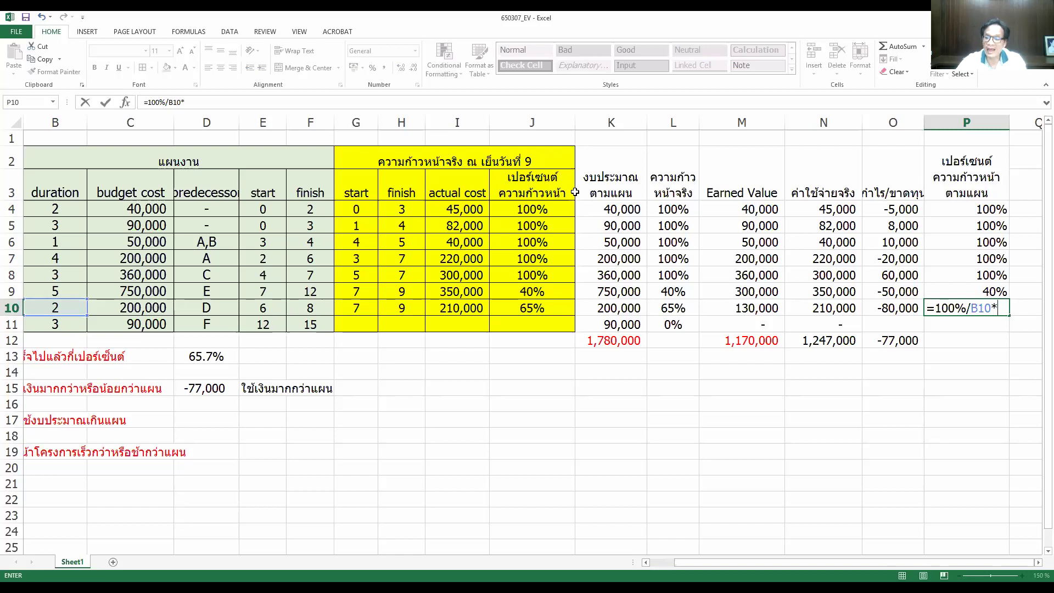
key("Return")
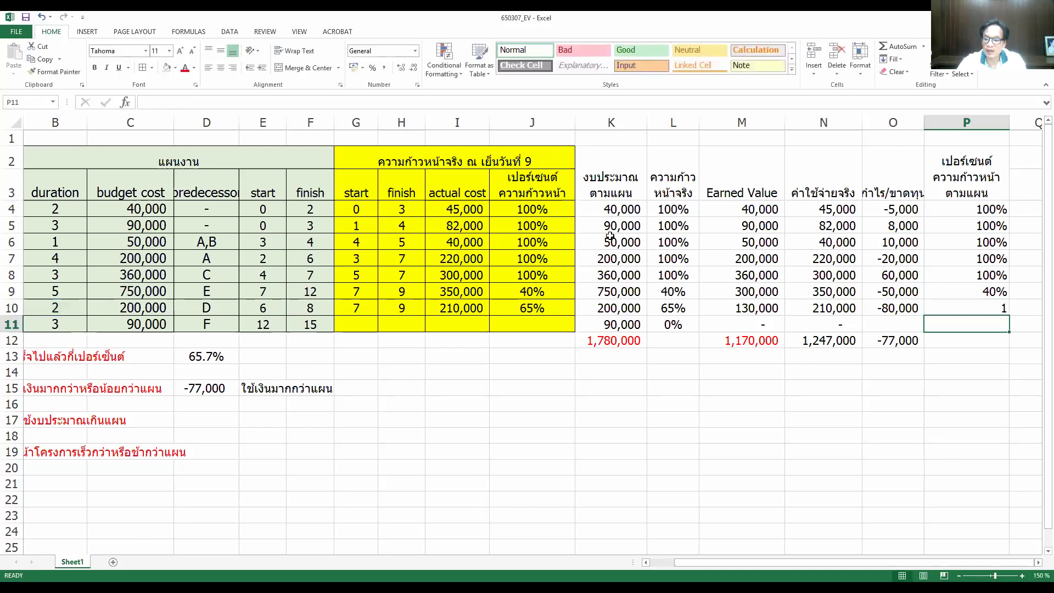
- Format the planned progress in P10 as a percentage without decimals
key("Up")
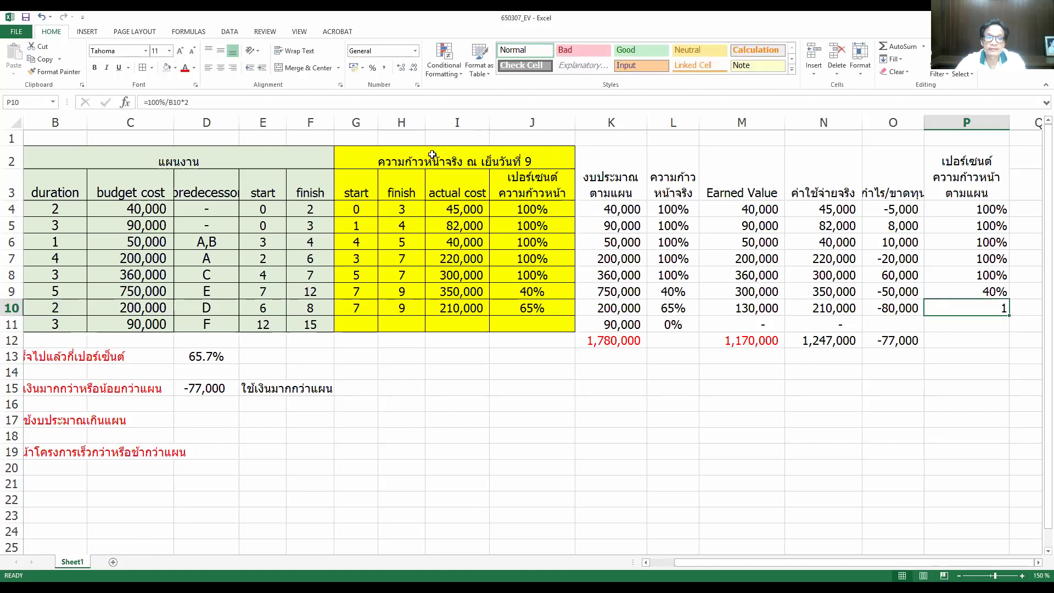
left_click(372, 67)
left_click(401, 66)
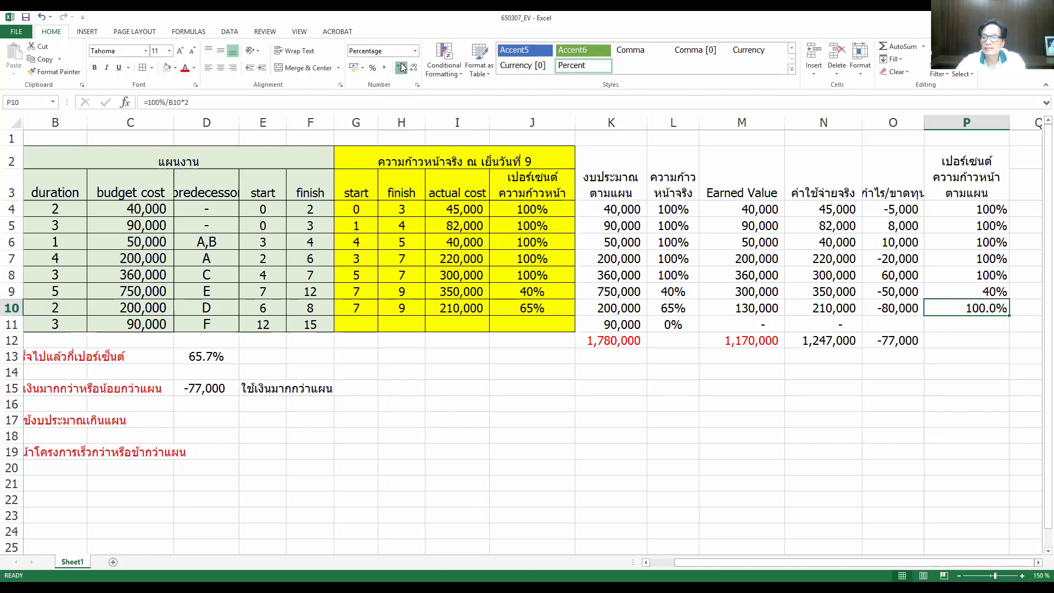
left_click(413, 67)
left_click(779, 390)
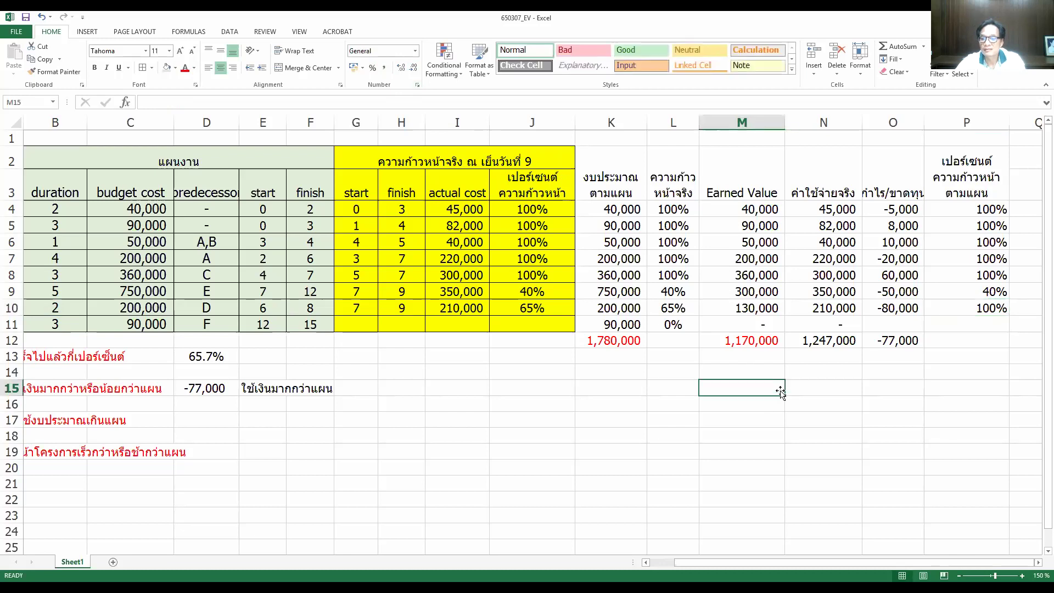
- Check activity G's planned start and finish in row 10 against its planned progress in P10
left_click(270, 301)
left_click(310, 308)
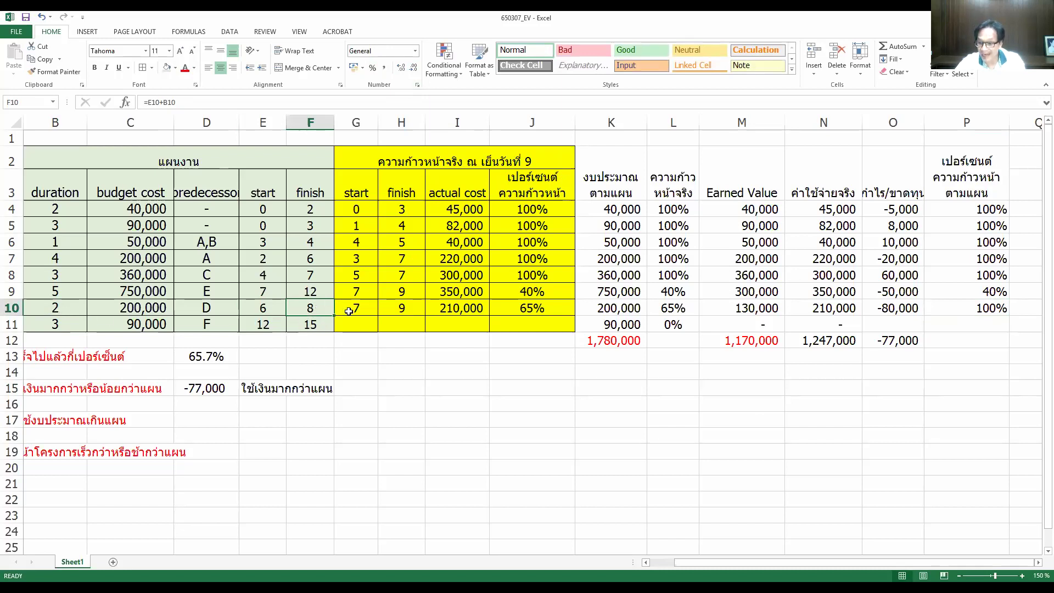
left_click(975, 310)
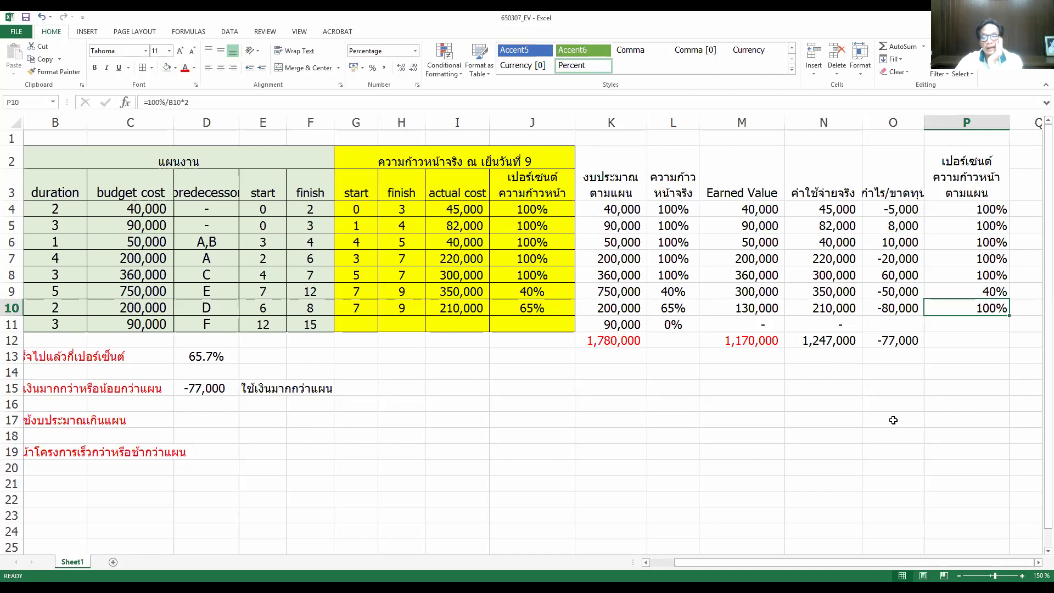
- Replace the fixed duration in P9's planned progress formula with a reference to B9, giving =100%/B9*2
left_click(949, 287)
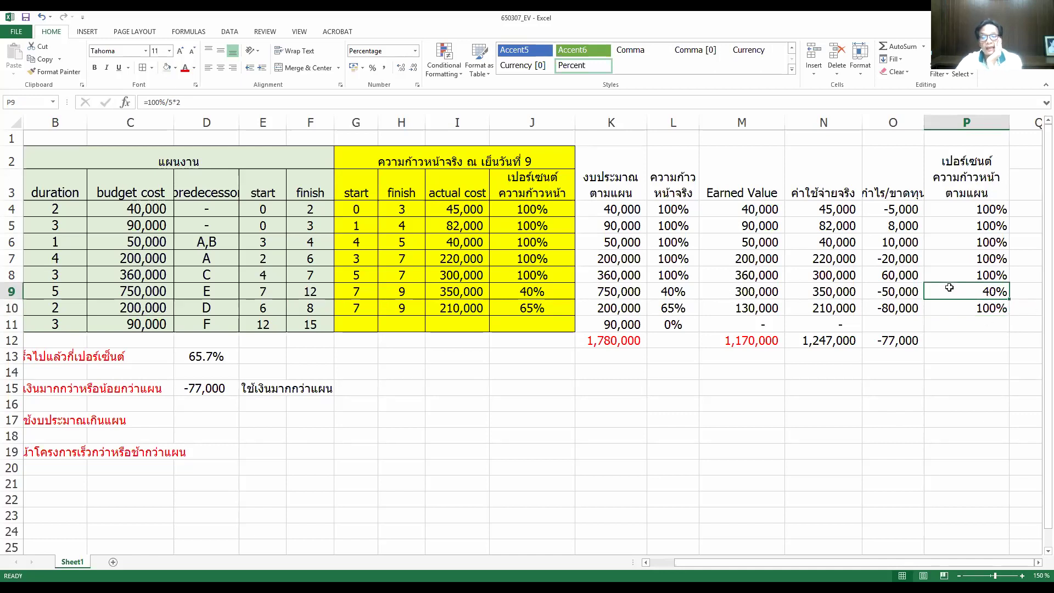
left_click(170, 102)
key("BackSpace")
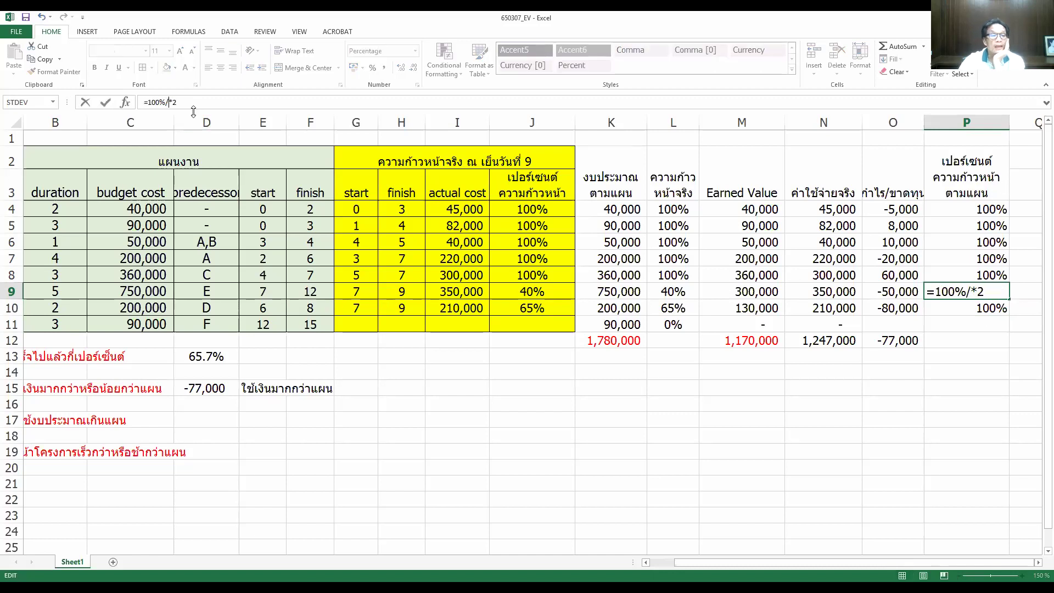
left_click(54, 291)
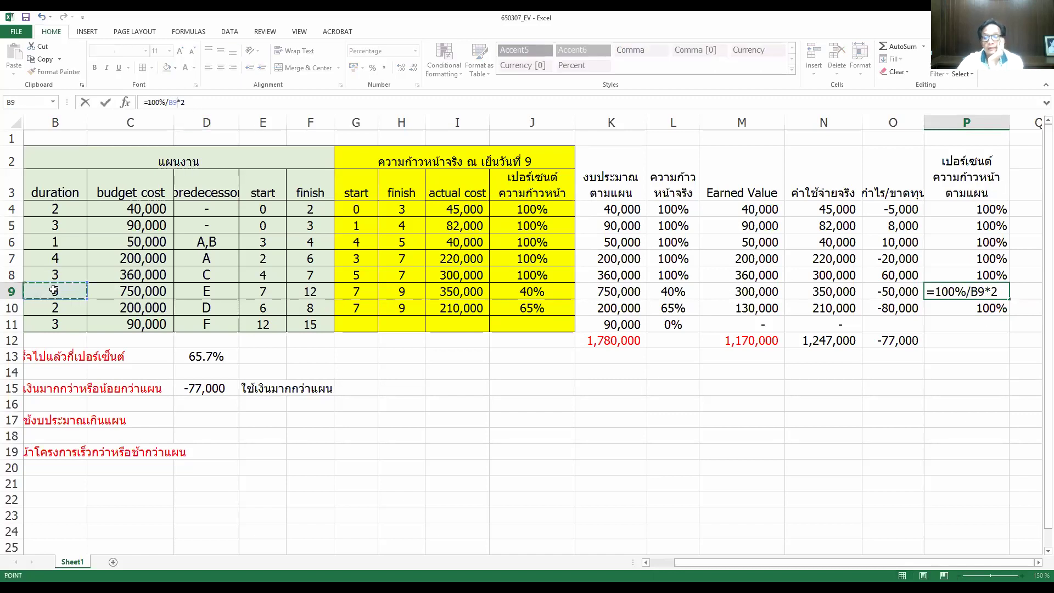
key("Return")
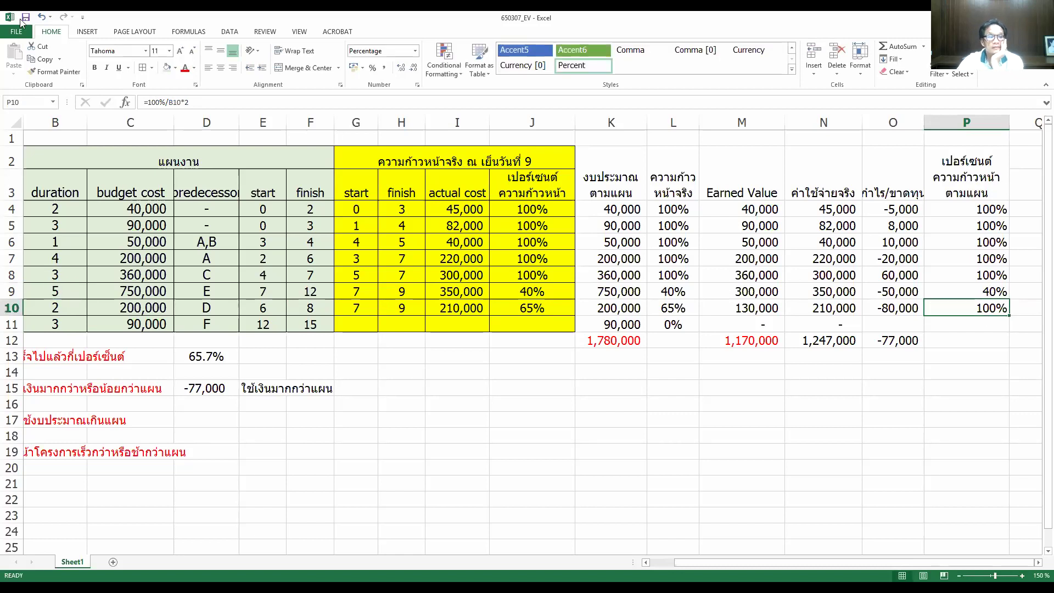
- Merge and center cells Q2:Q3 for a new column heading
left_click(1037, 562)
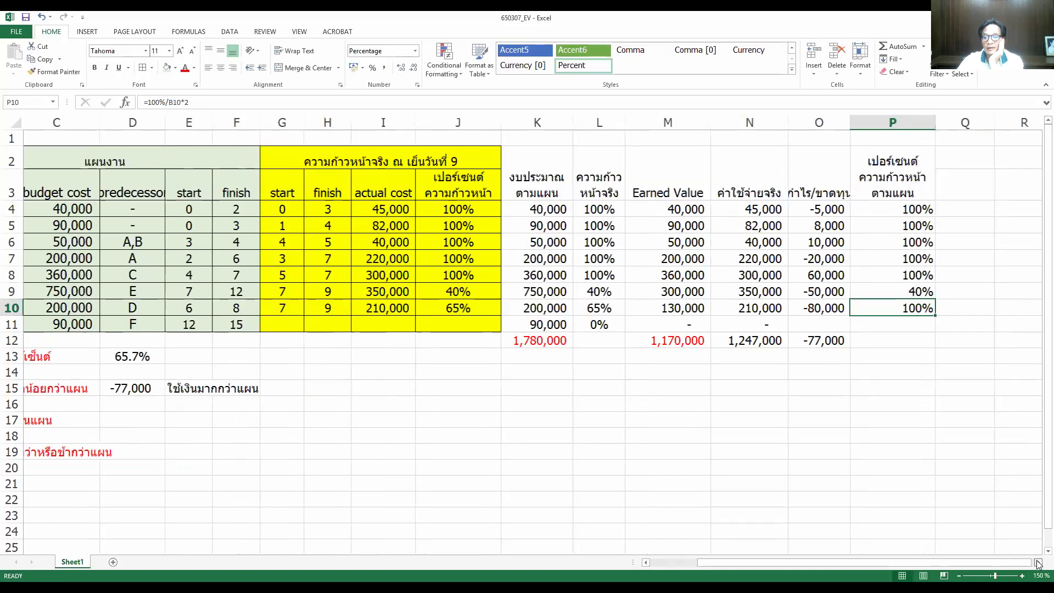
left_click(1037, 561)
left_click(1037, 562)
left_click_drag(820, 158, 812, 186)
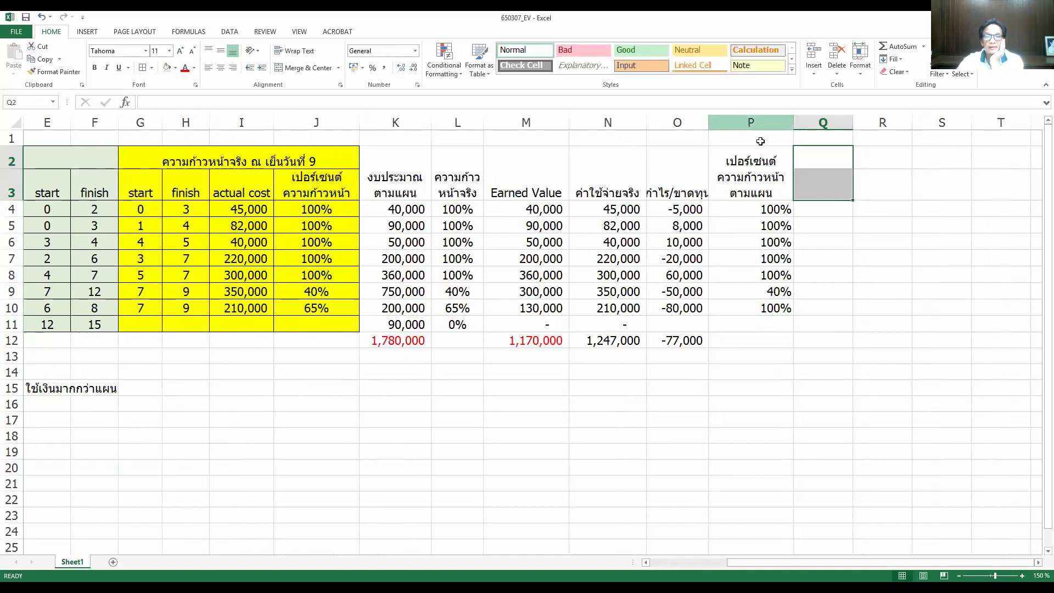
left_click(299, 68)
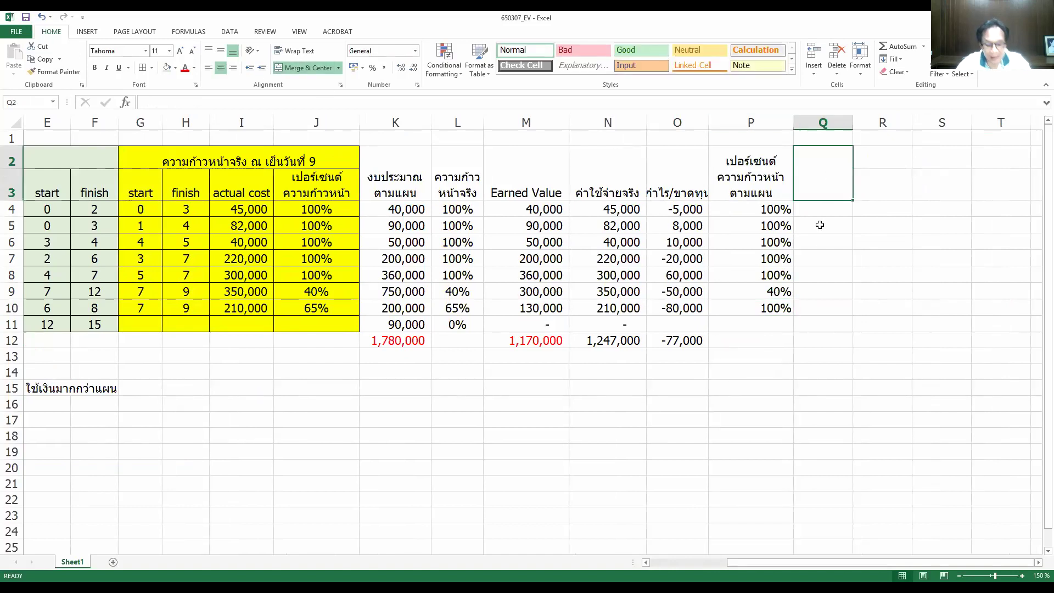
type(",^]8jk'k")
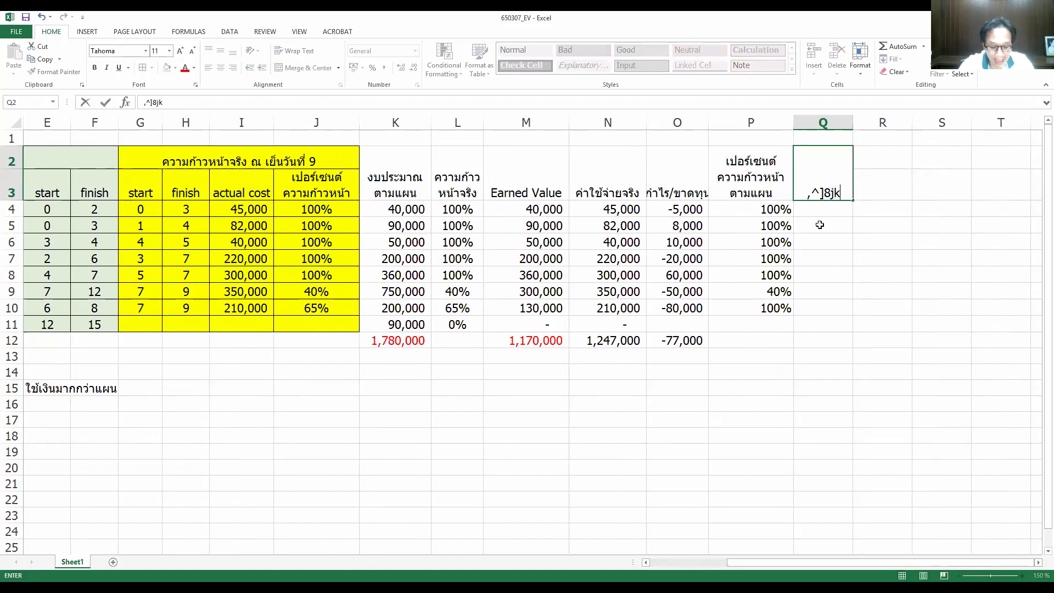
key("BackSpace")
key("BackSpace")
key("BackSpace")
key("BackSpace")
key("BackSpace")
key("BackSpace")
key("BackSpace")
key("BackSpace")
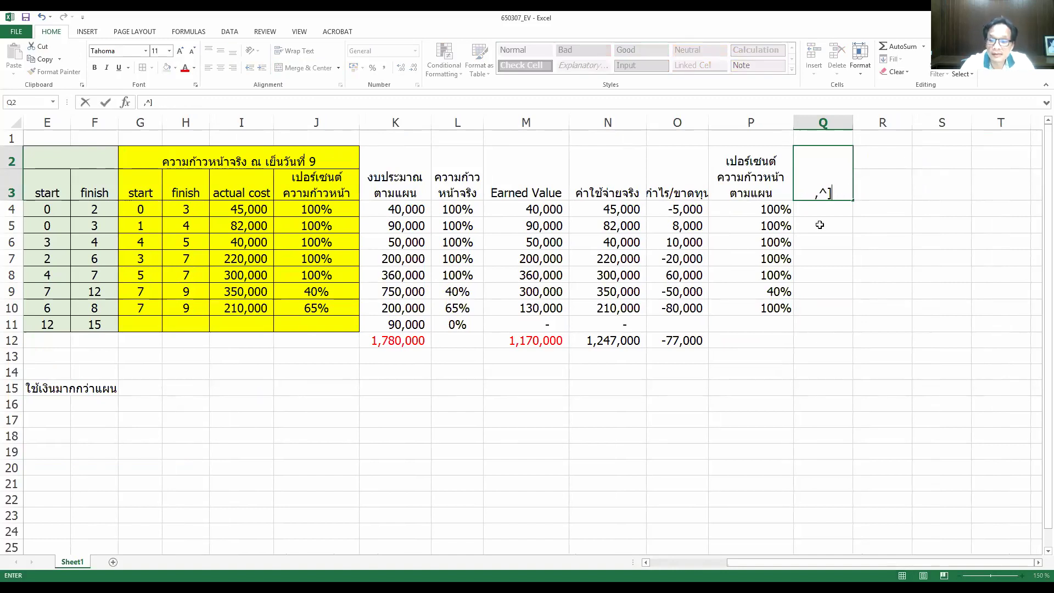
- Enter the heading "มูลค่างานที่ควรจะทำได้ตามแผน ณ เย็นวันที่ 9" in the merged cell Q2
type("มูลค่างาน")
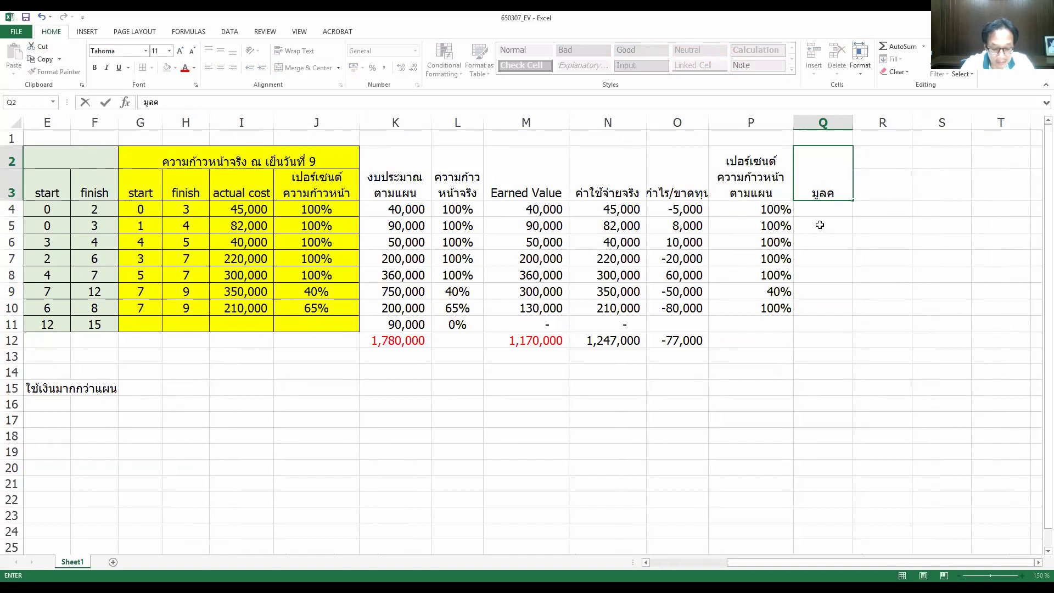
type("ที่ควรจำ")
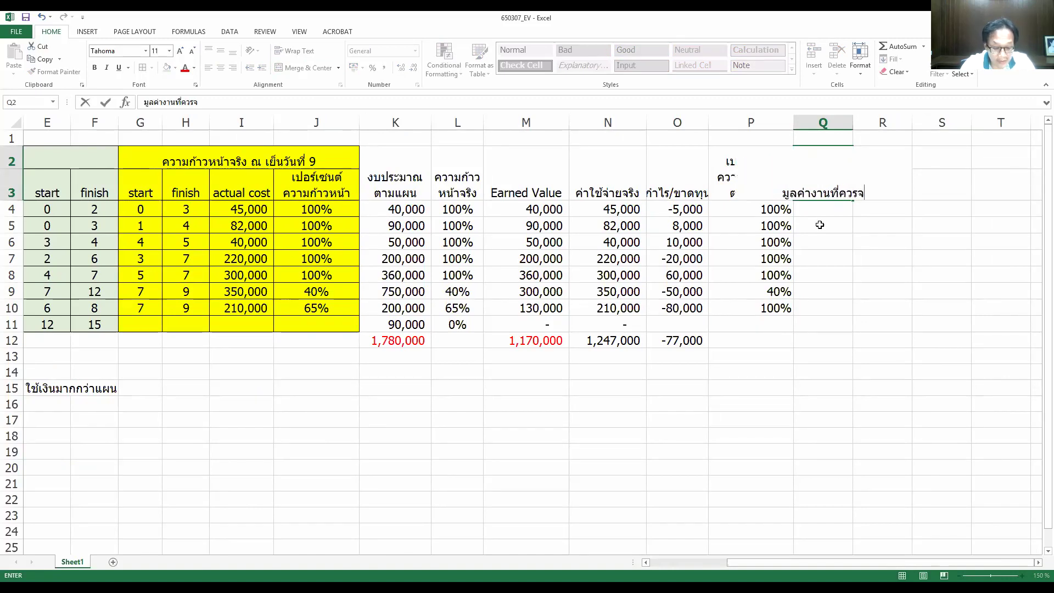
key("BackSpace")
key("BackSpace")
type("ะทำได้")
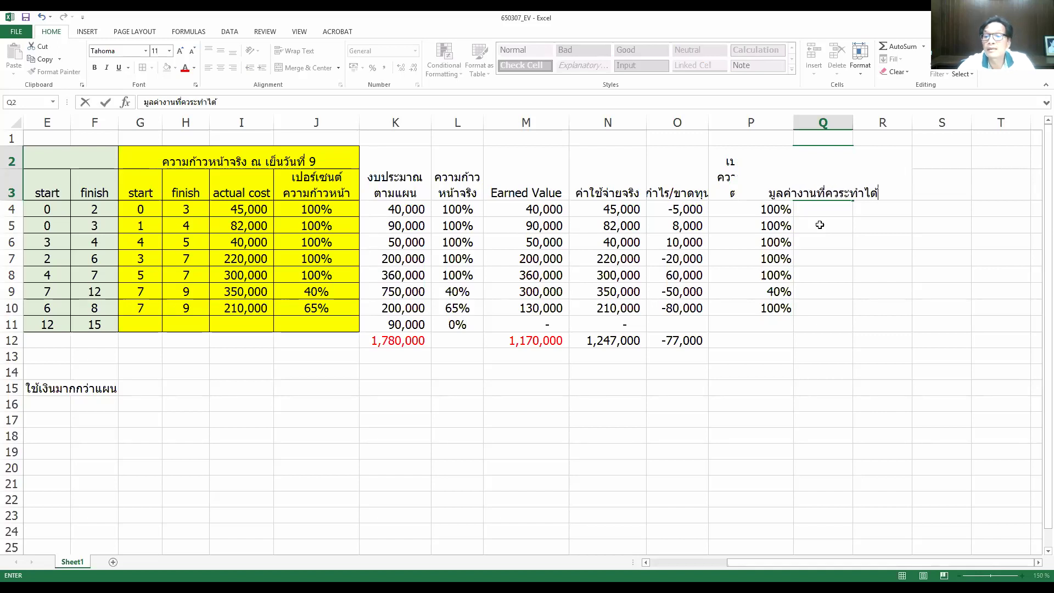
left_click(196, 101)
type("จะทำได้")
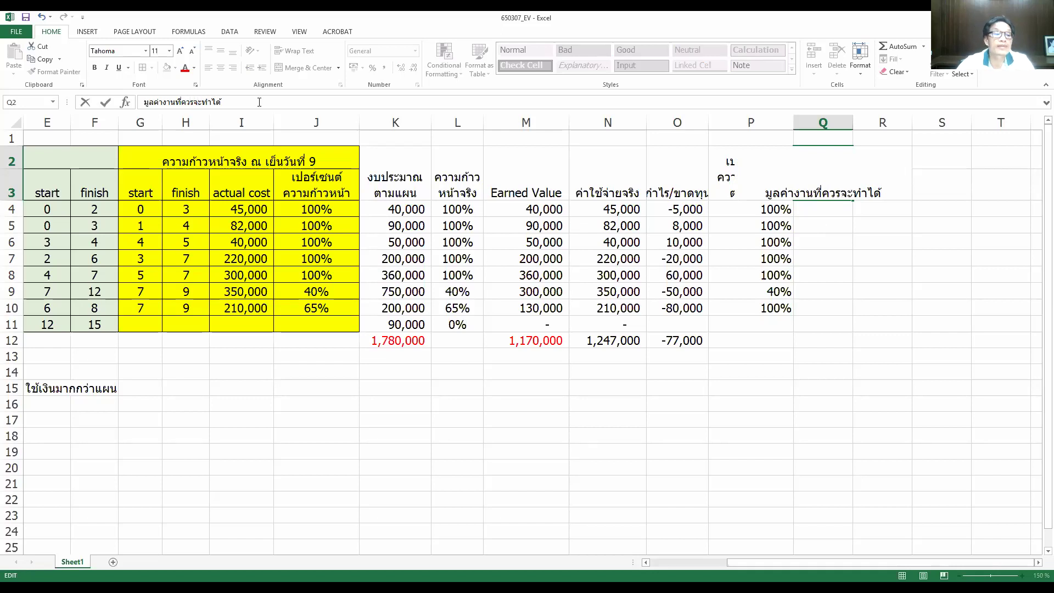
type("ตามแผน")
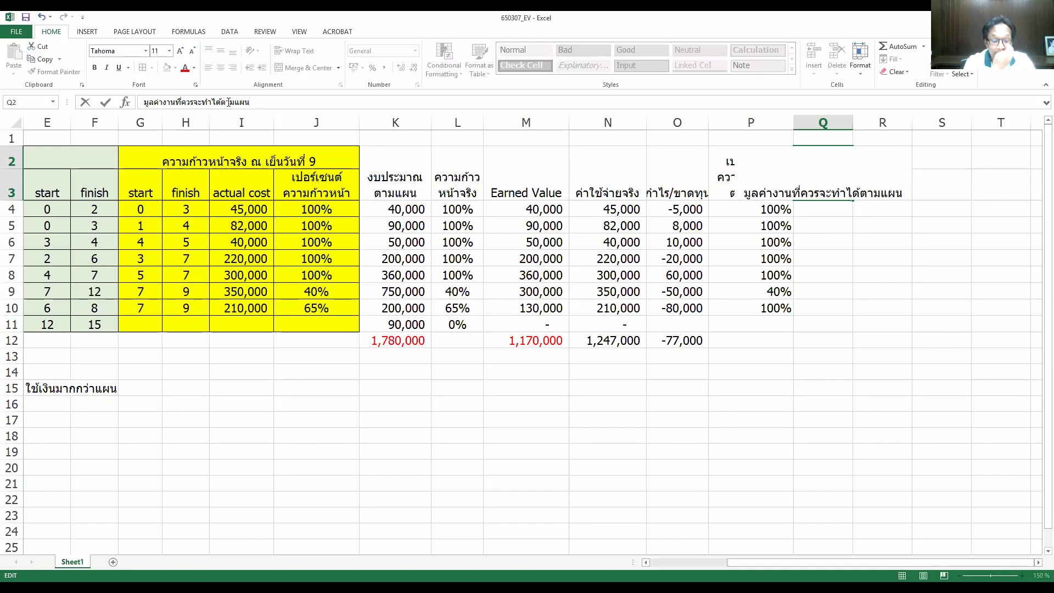
type(" ณ")
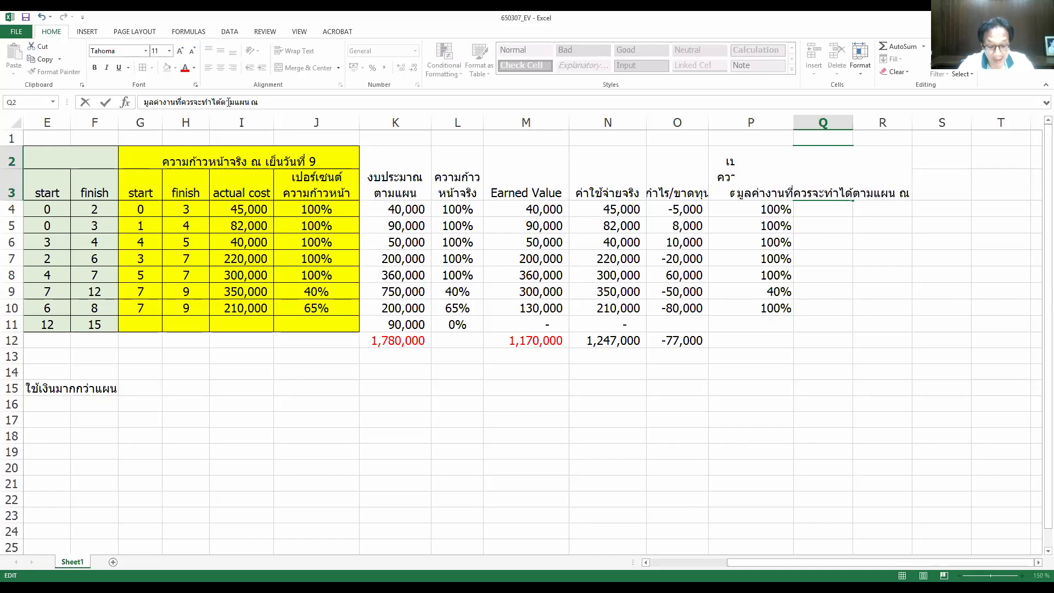
type(" เย็น")
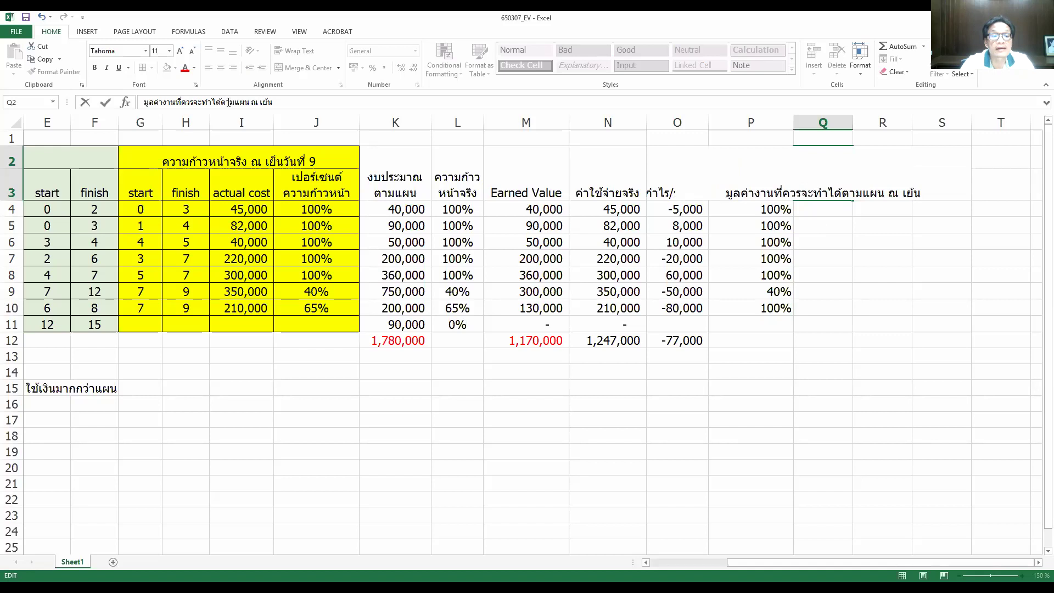
key("BackSpace")
key("BackSpace")
key("BackSpace")
type("ย็น")
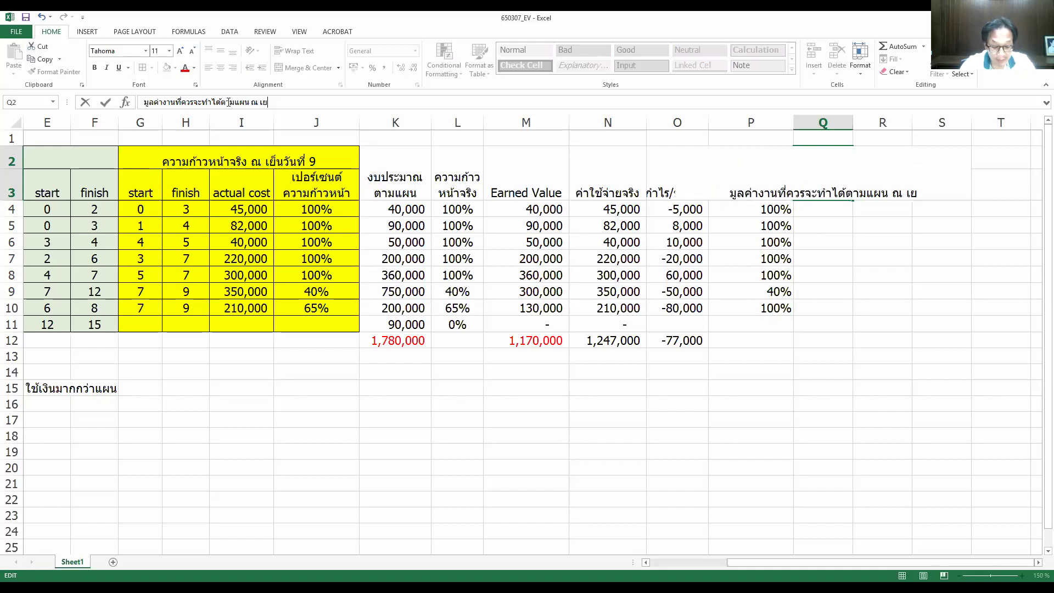
type("วันที่ 9")
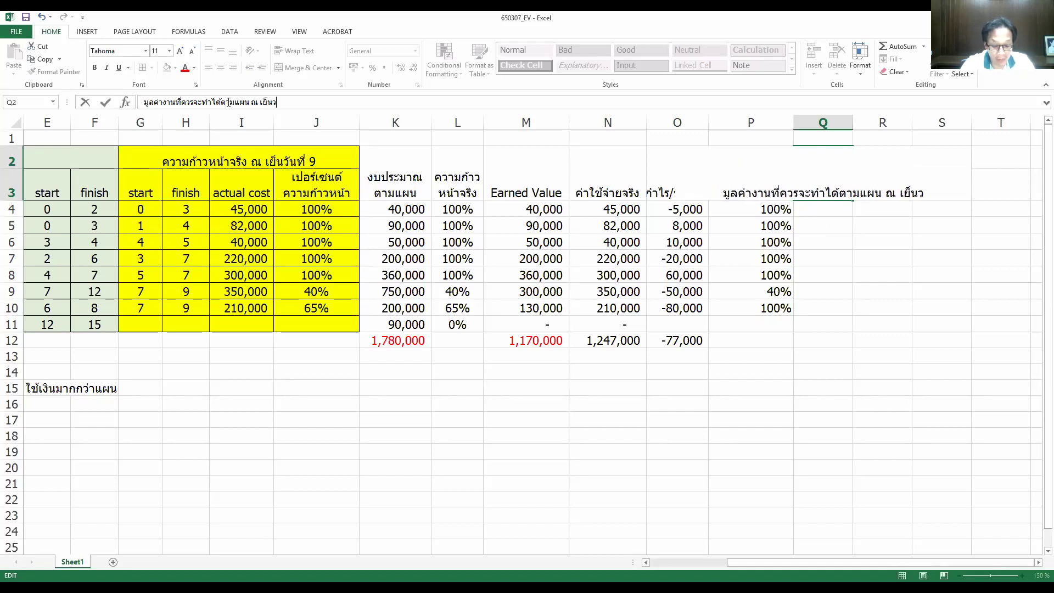
key("Return")
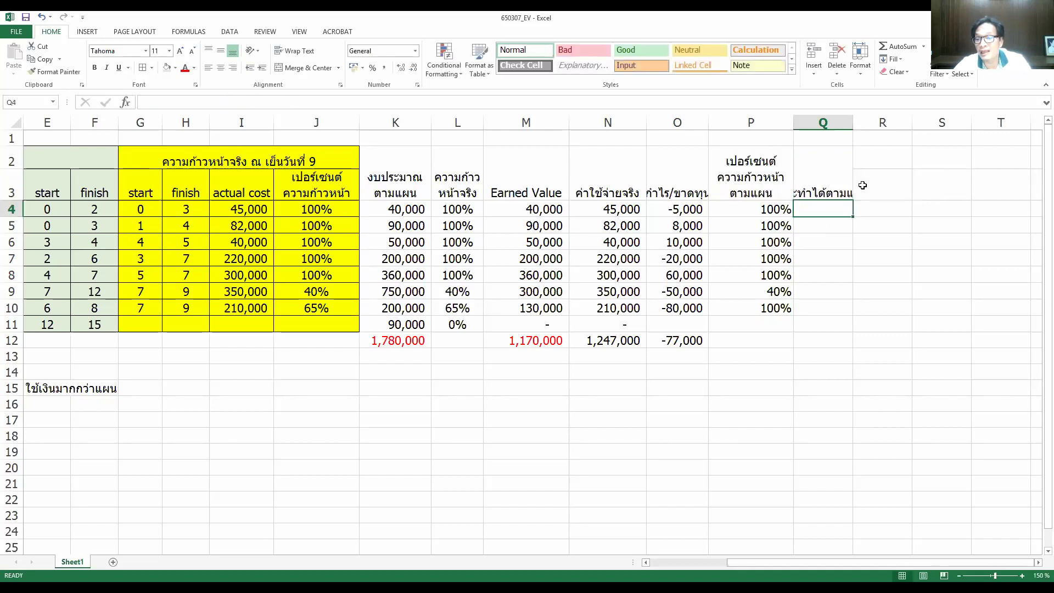
- Wrap the heading text in Q2 and widen column Q so the heading fits on three lines
left_click(823, 170)
left_click(295, 50)
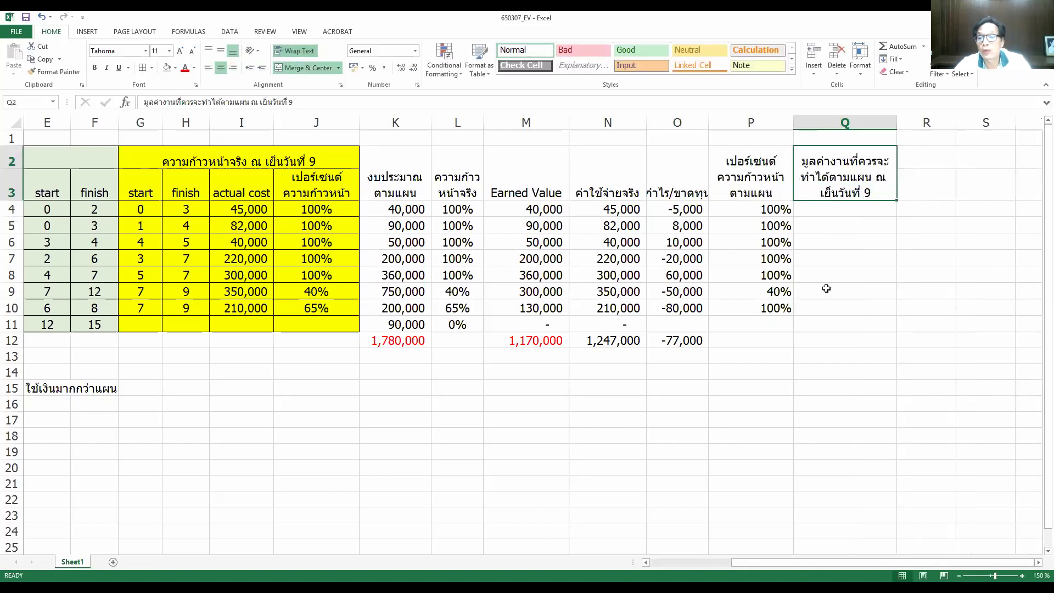
left_click(860, 290)
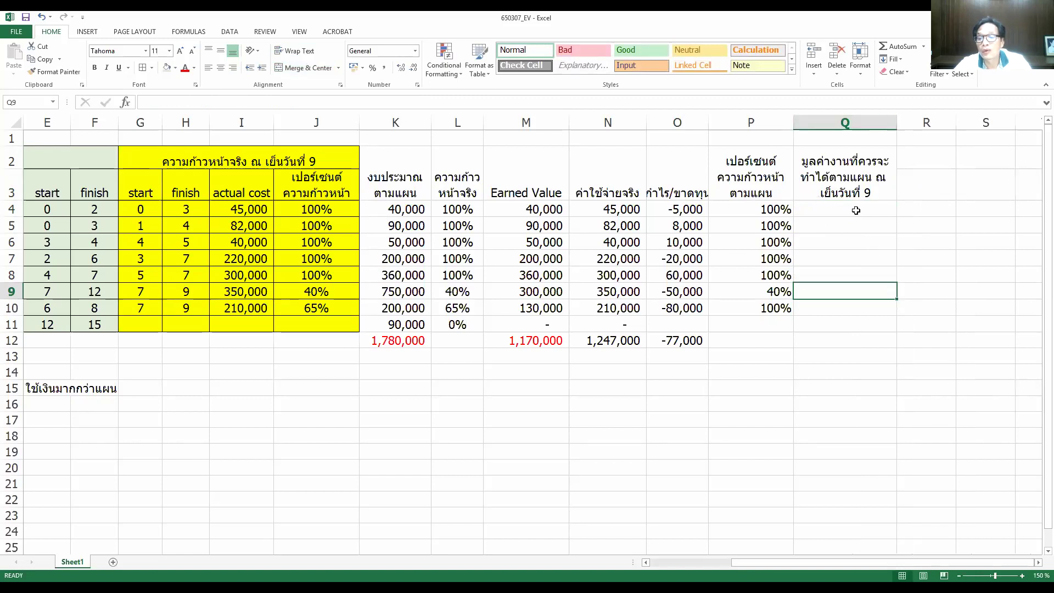
- Calculate activity A's planned work value in Q4 with the formula =P4*K4
left_click(804, 209)
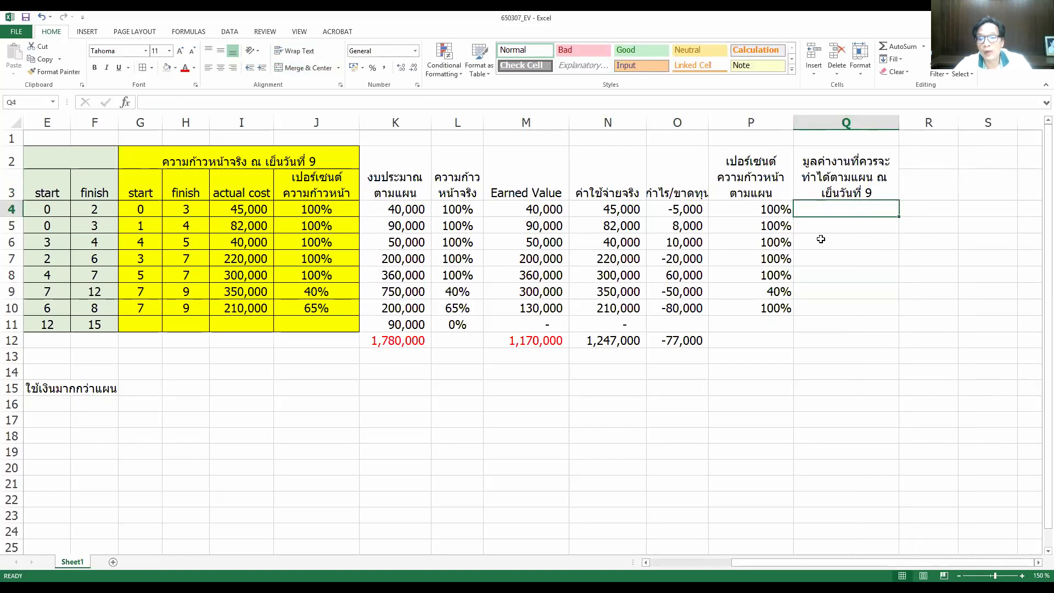
type("ช")
key("BackSpace")
type("=")
left_click(758, 209)
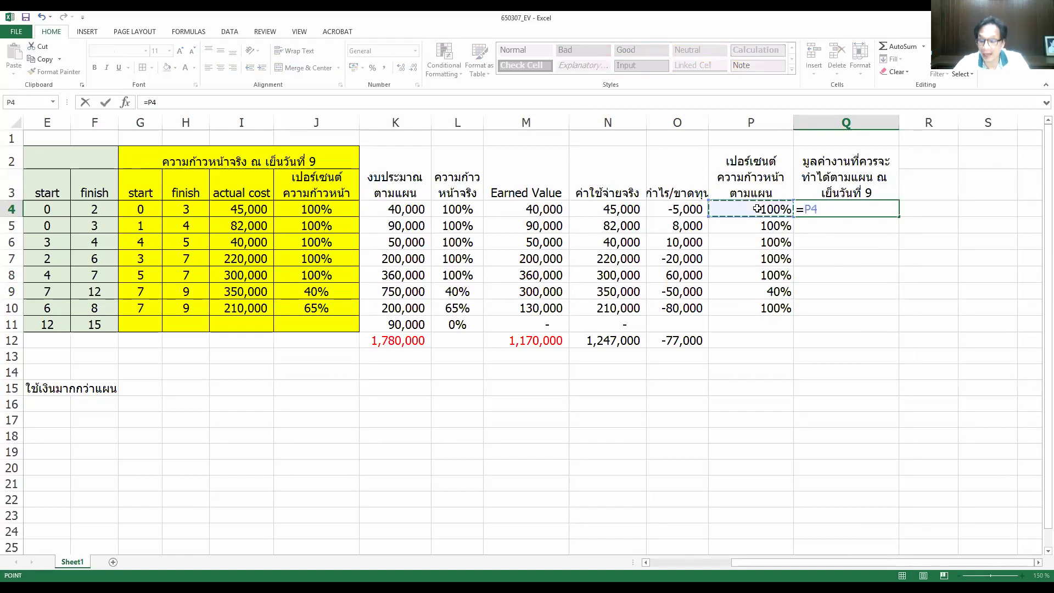
type("*")
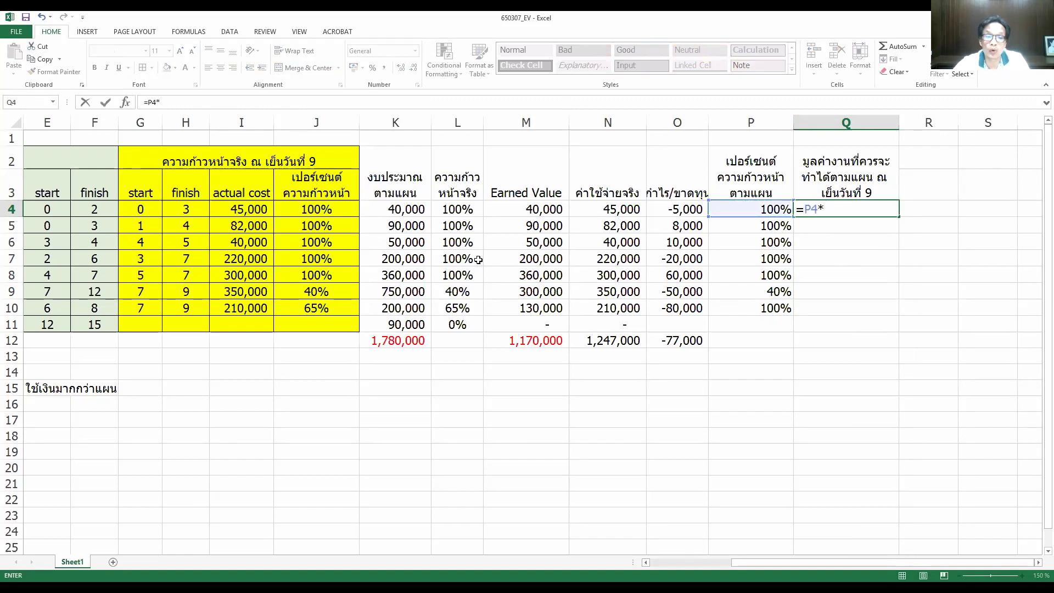
left_click(407, 209)
key("Return")
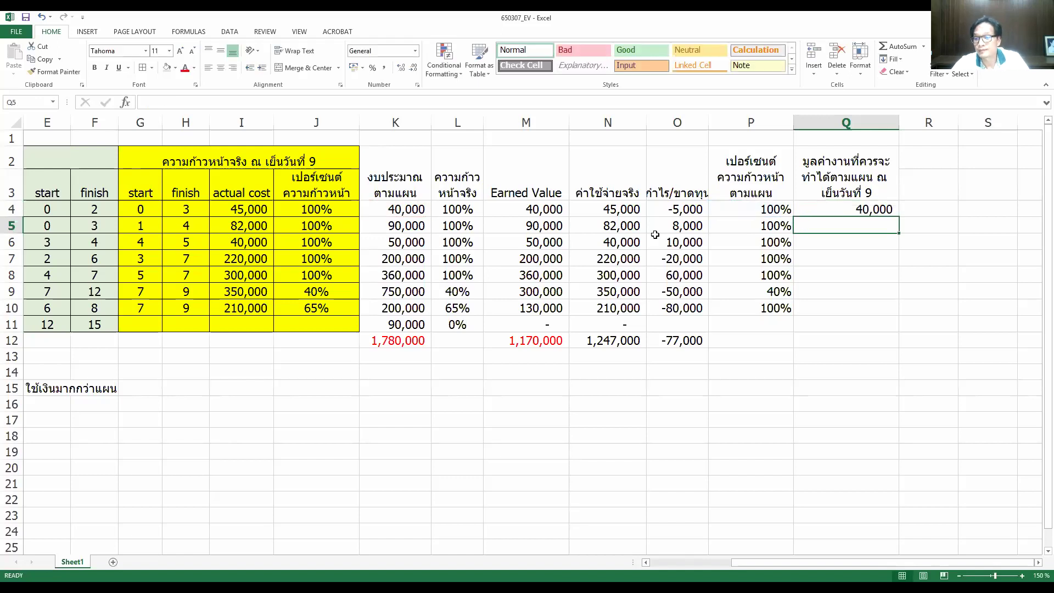
- Copy the planned work value formula from Q4 into Q5:Q11 for the remaining activities
left_click(869, 212)
key("ctrl+c")
left_click_drag(859, 226, 871, 319)
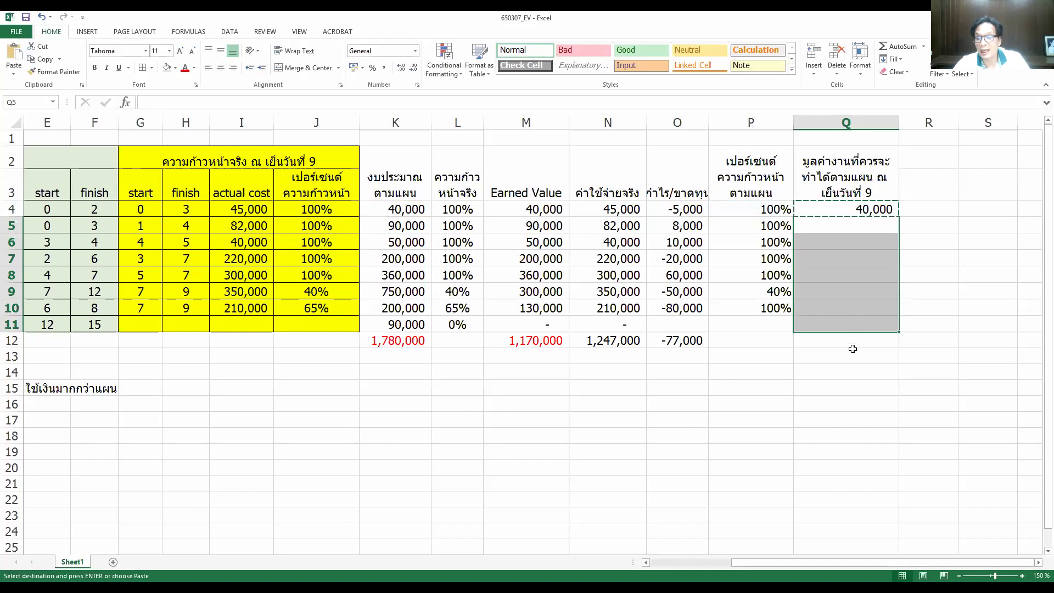
key("ctrl+v")
key("Return")
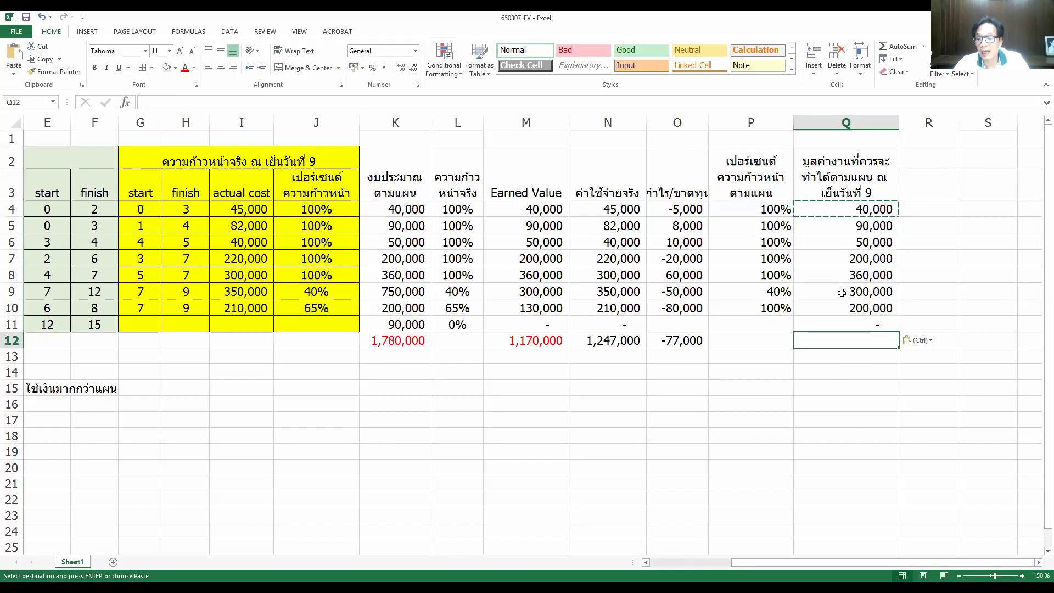
left_click(841, 293)
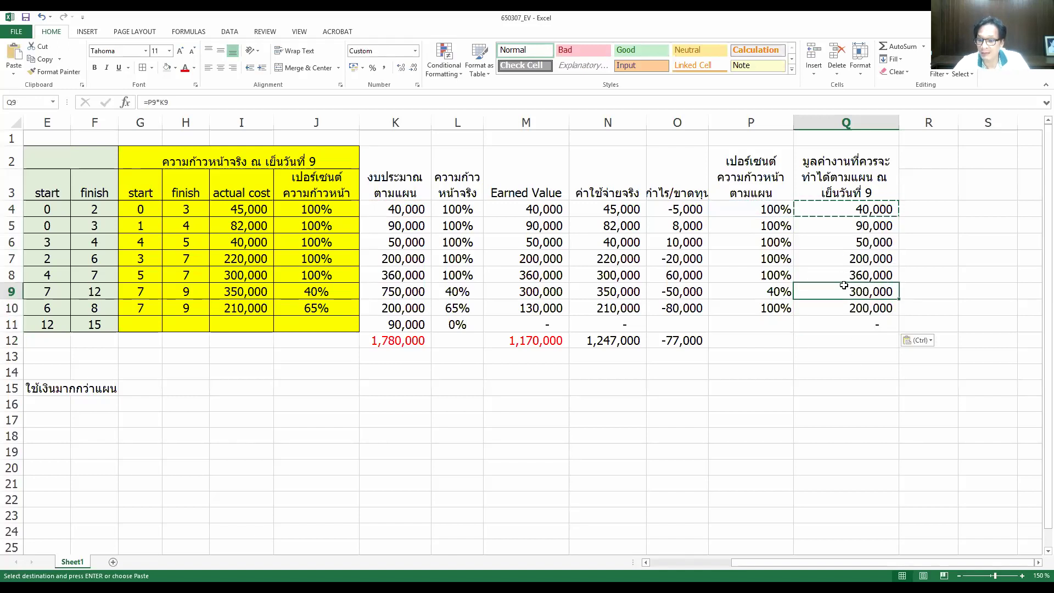
key("Escape")
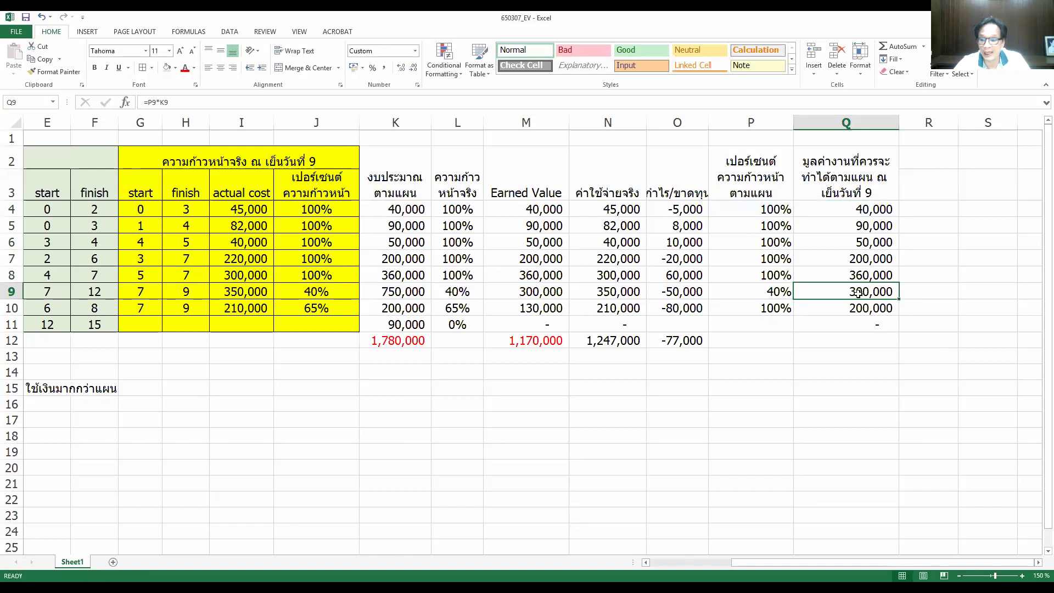
- Total the planned work values in Q12 with =SUM(Q4:Q11) and save the workbook
left_click(869, 344)
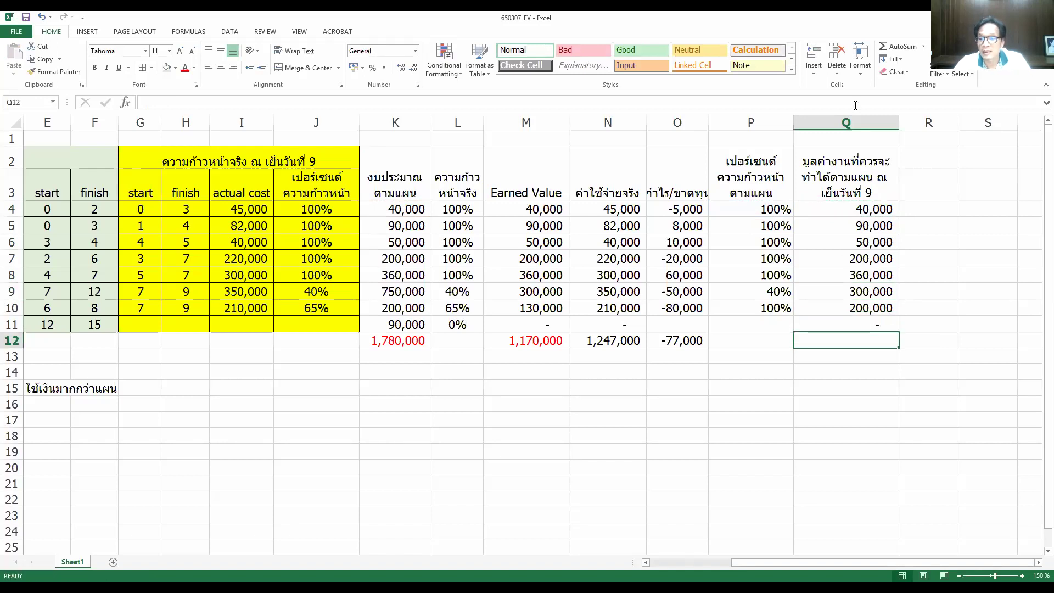
double_click(889, 48)
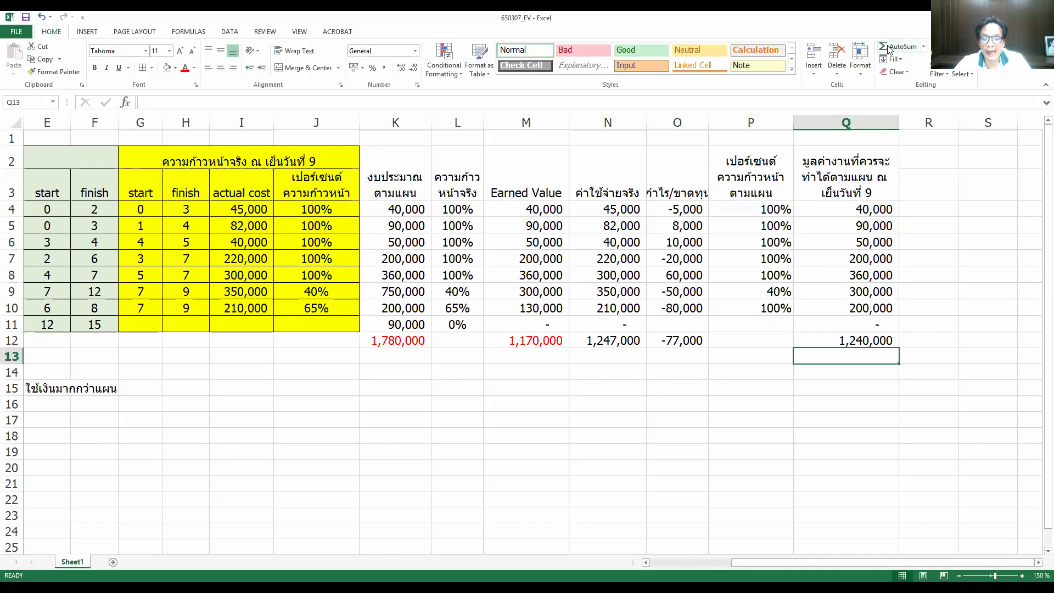
left_click(26, 18)
left_click(838, 341)
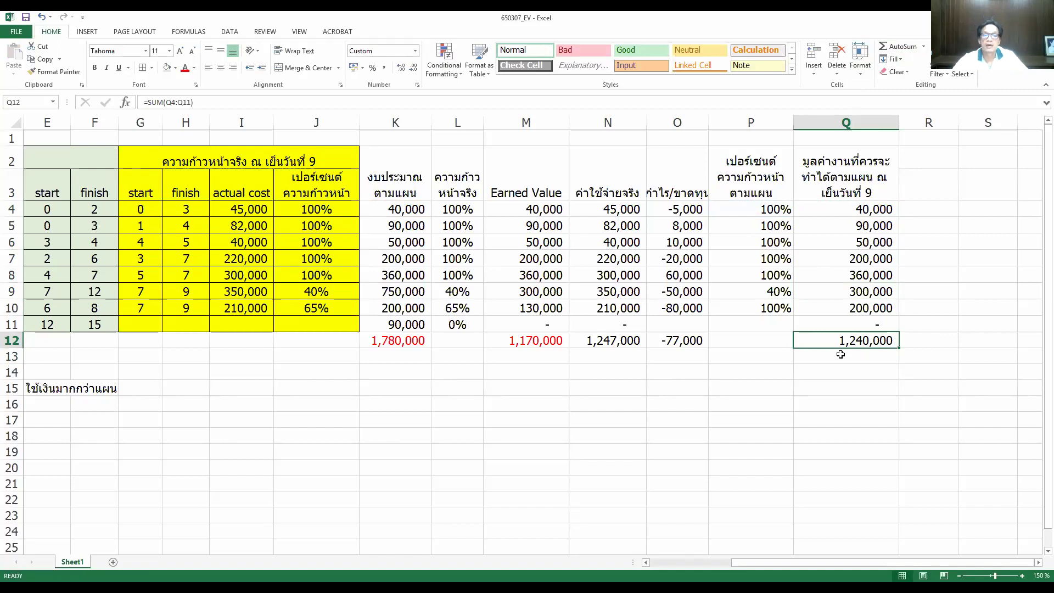
left_click(508, 344)
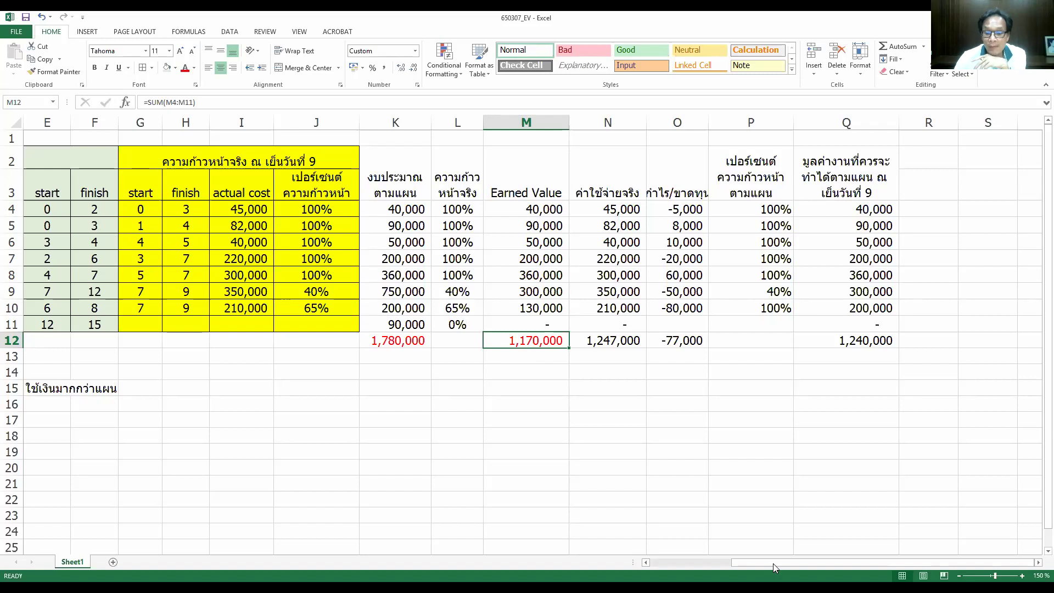
- Widen column C to give the question labels in rows 13 to 19 more room
left_click_drag(772, 564, 369, 479)
left_click(328, 449)
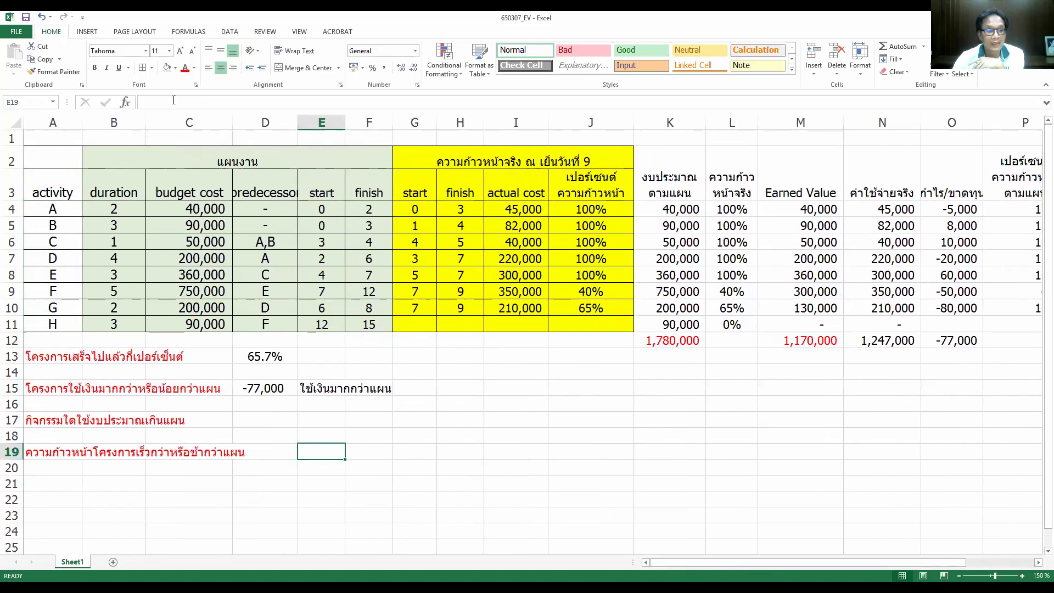
left_click_drag(230, 123, 253, 124)
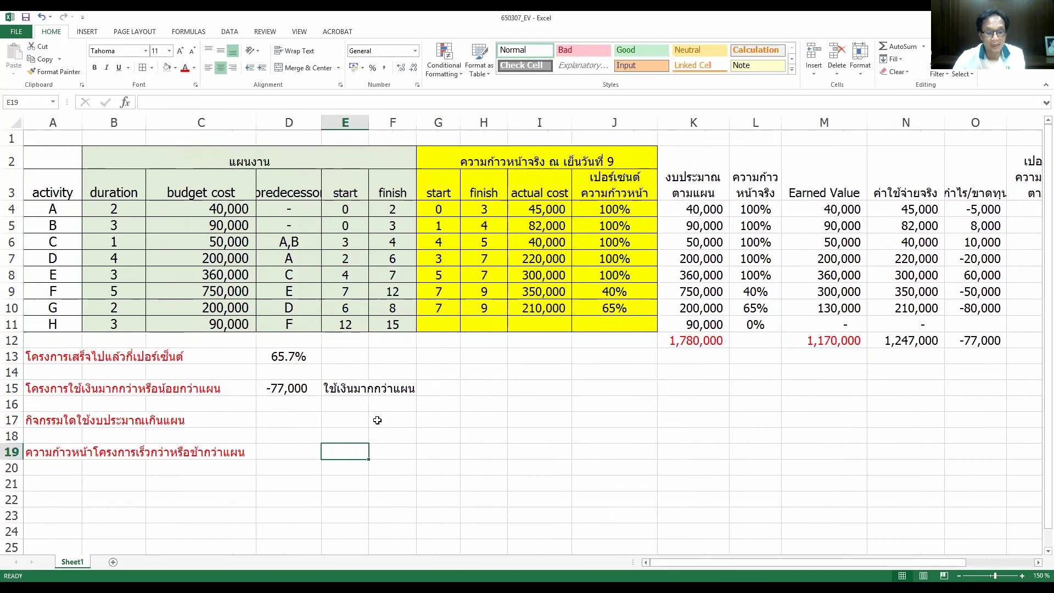
- Enter ช้ากว่าแผน in E19 as the schedule status answer and left-align it
type("=")
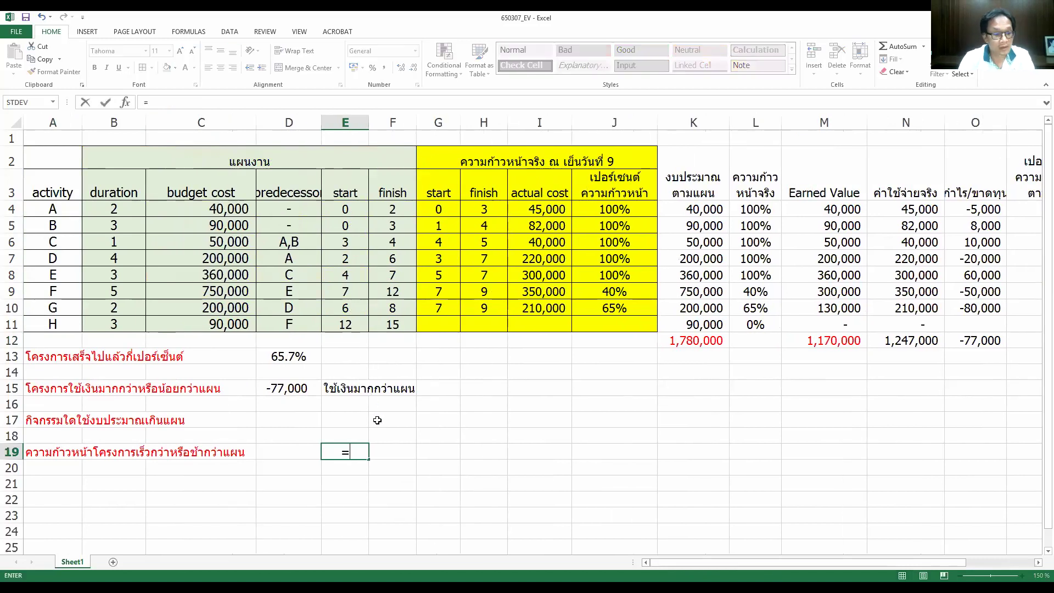
key("Escape")
type("ช้ากว่า")
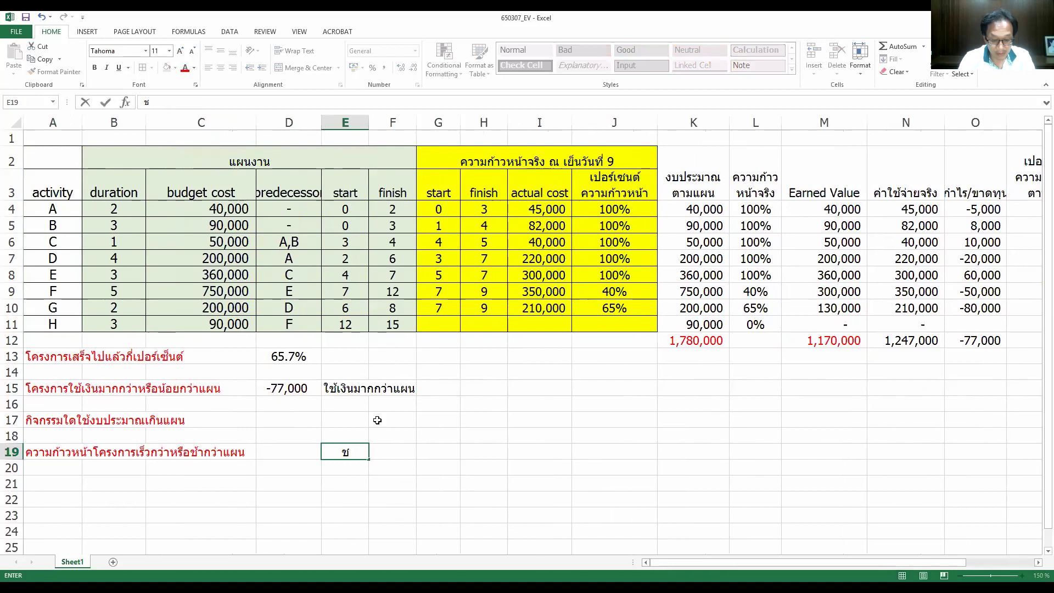
type("แผน")
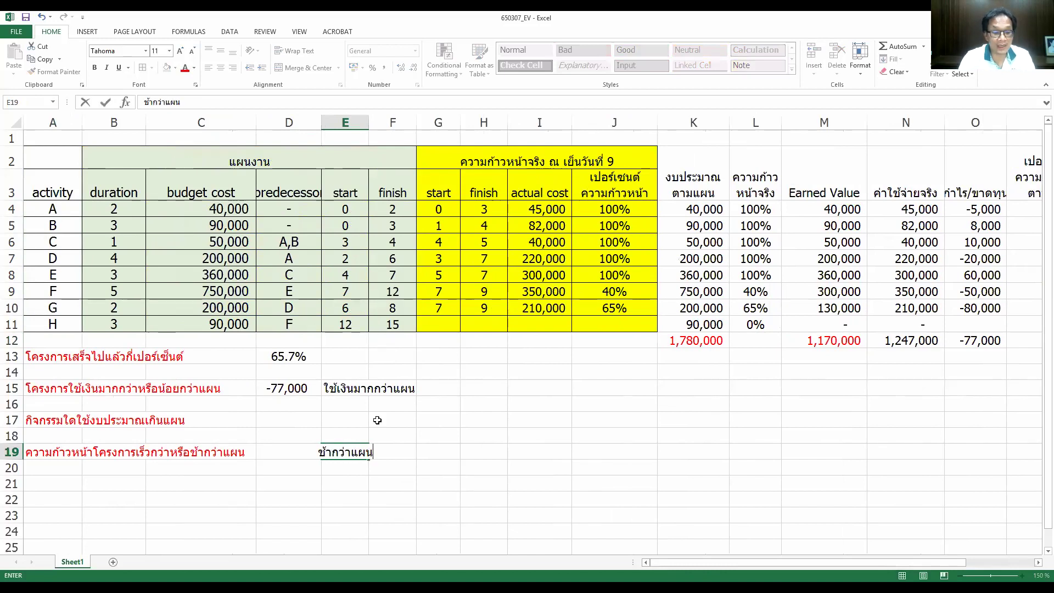
key("Return")
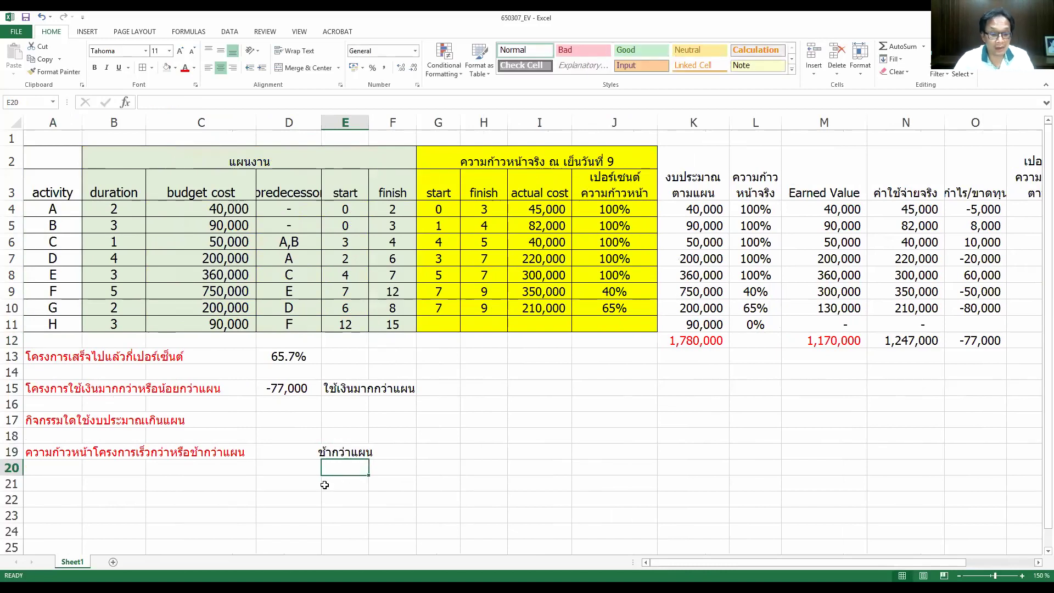
left_click(340, 453)
left_click(208, 68)
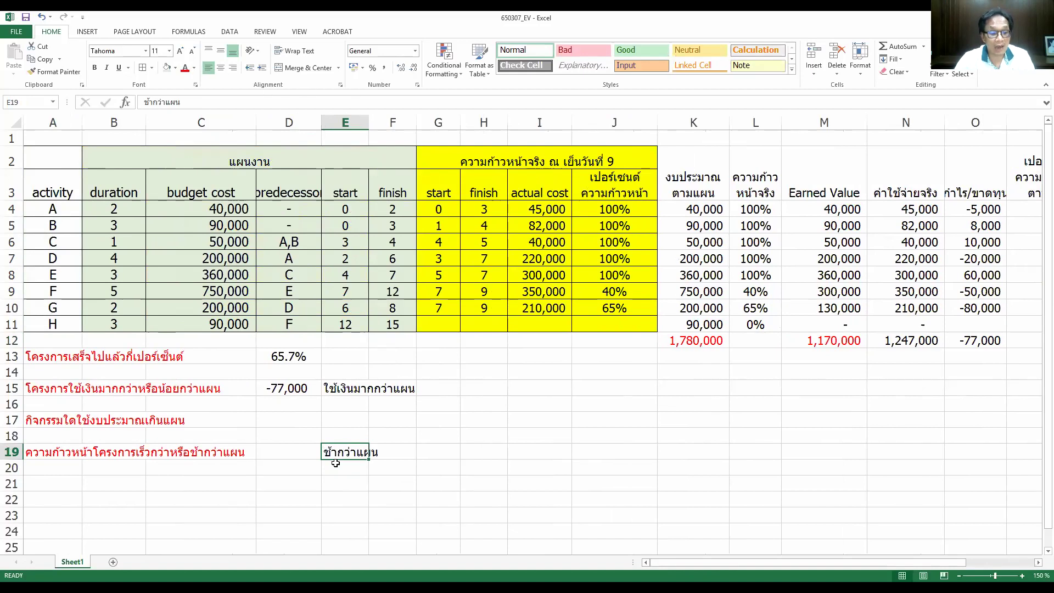
left_click(291, 448)
type("ช")
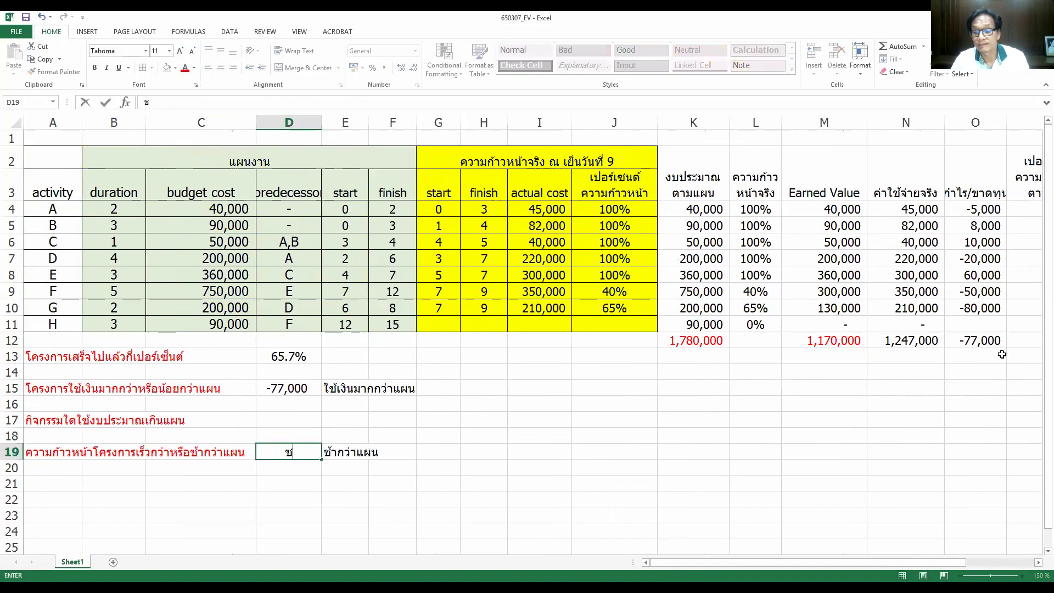
left_click(850, 343)
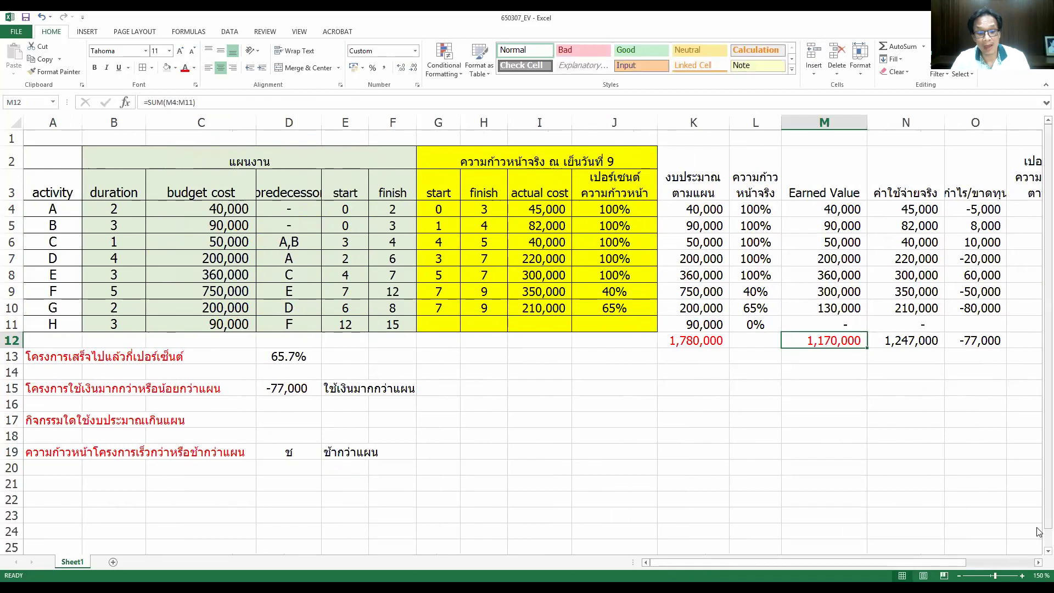
- Calculate the schedule variance in D19 as total earned value minus total planned work value, using =M12-Q12
left_click(291, 453)
type("=")
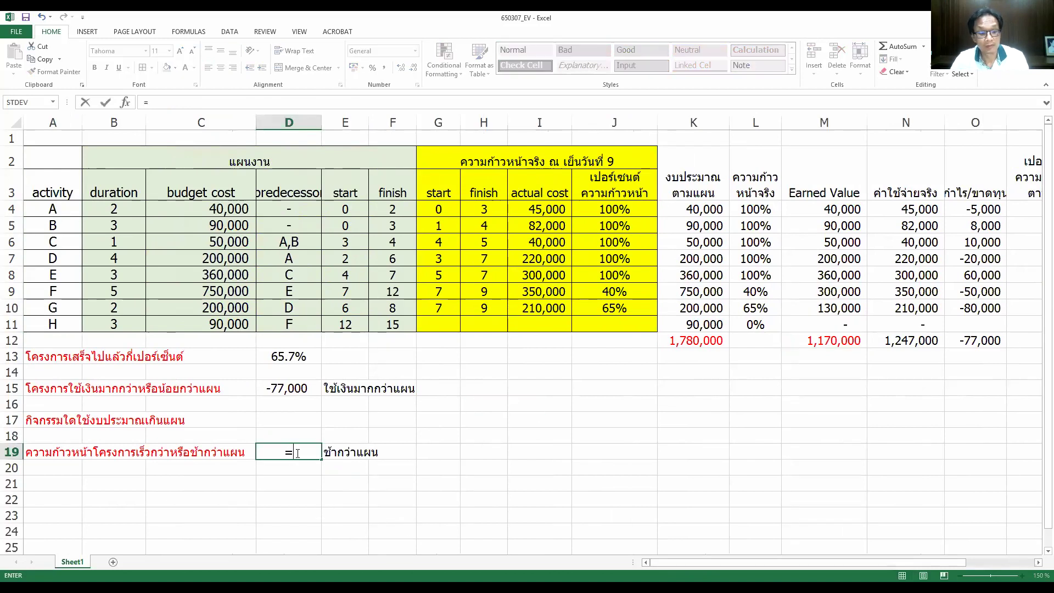
left_click(838, 336)
type("-")
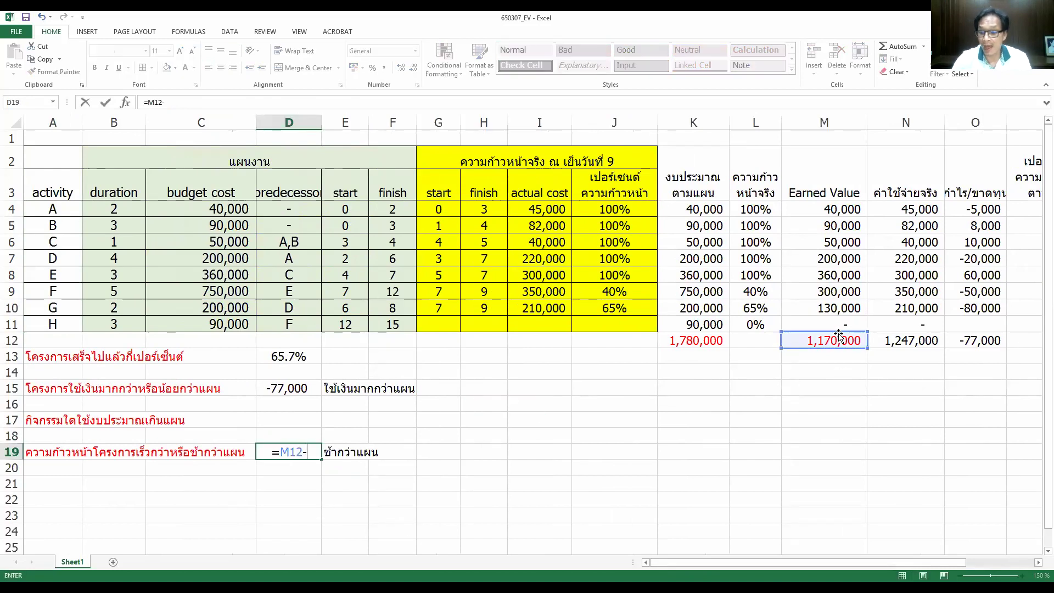
left_click_drag(909, 563, 972, 563)
left_click(910, 345)
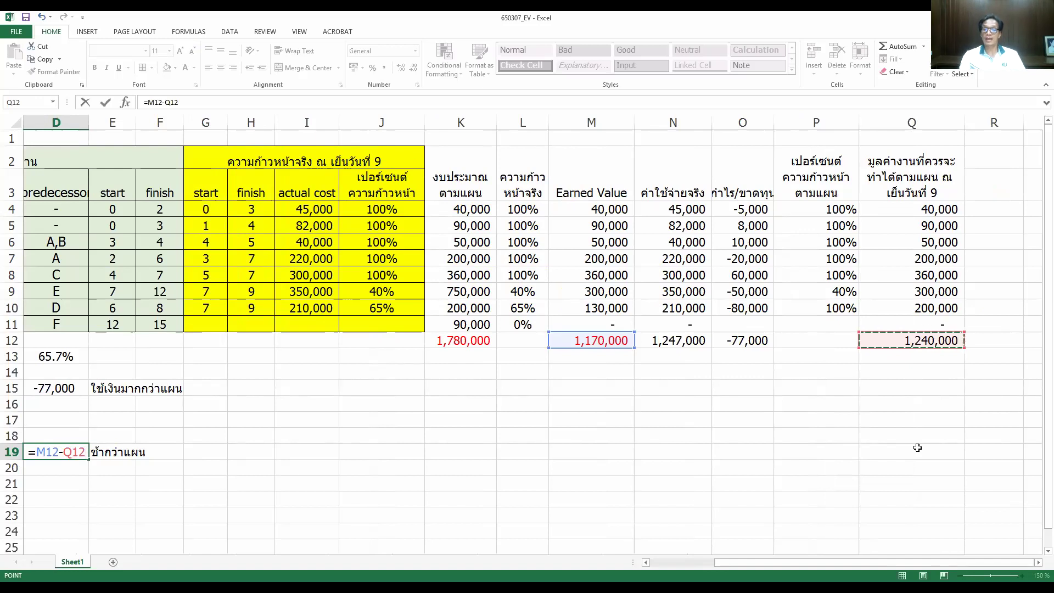
key("Return")
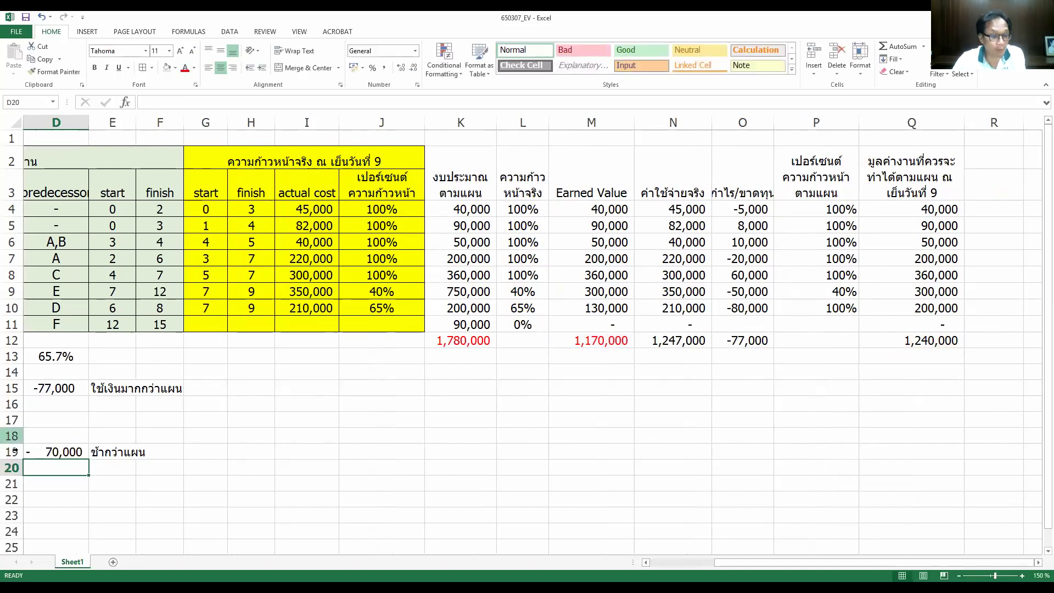
- Format the schedule variance in D19 as a Number with 0 decimal places and a thousands separator
left_click(49, 451)
right_click(49, 451)
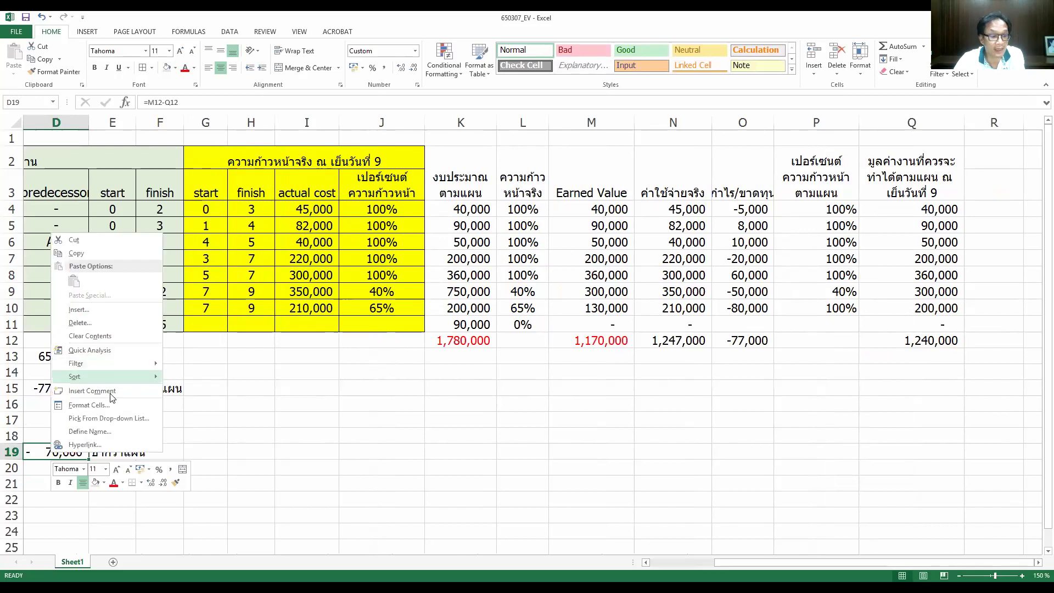
left_click(89, 404)
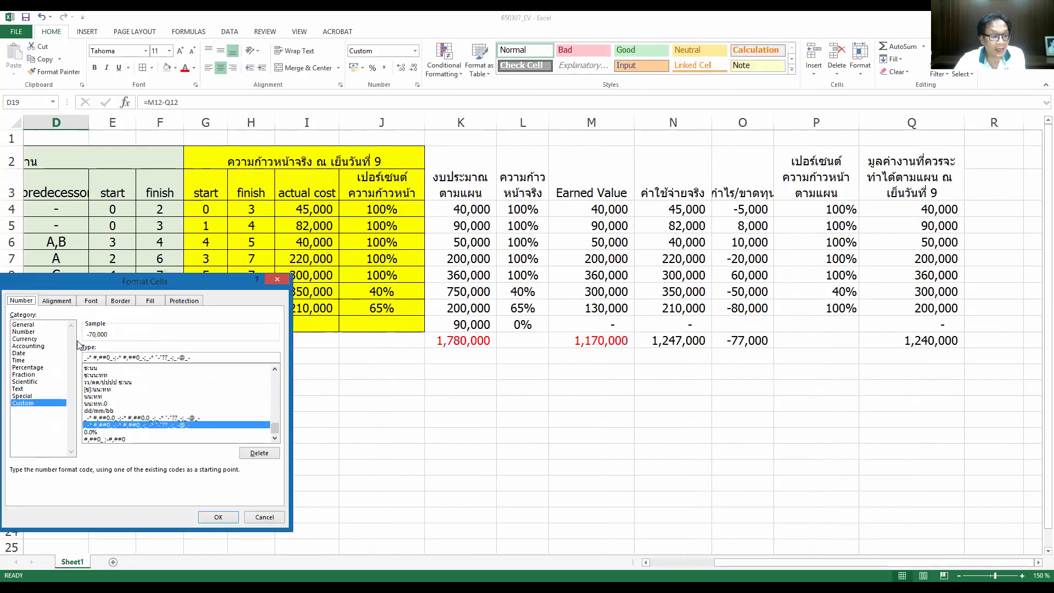
left_click(24, 331)
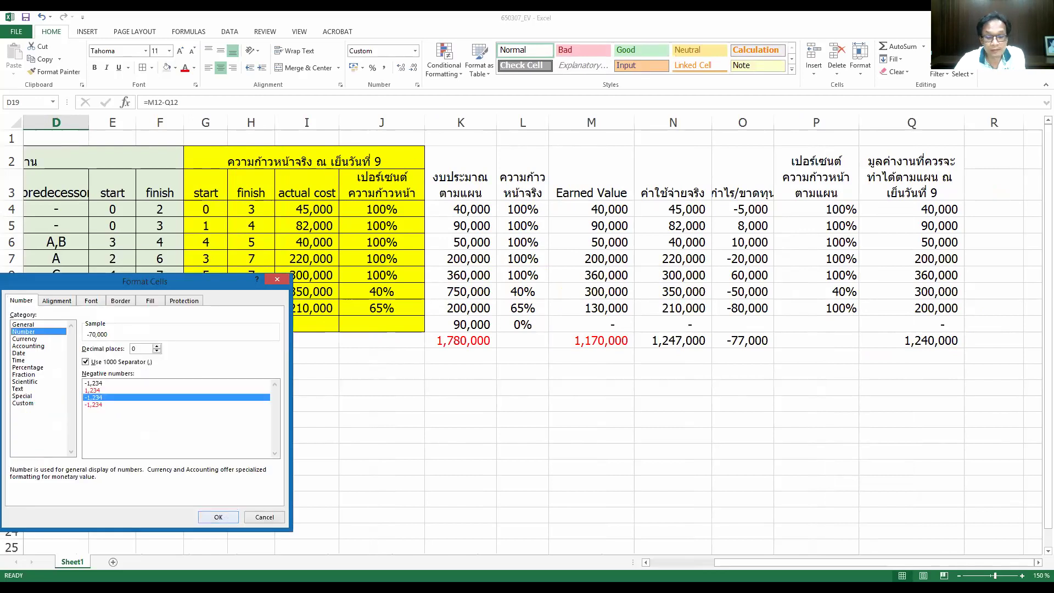
left_click(218, 517)
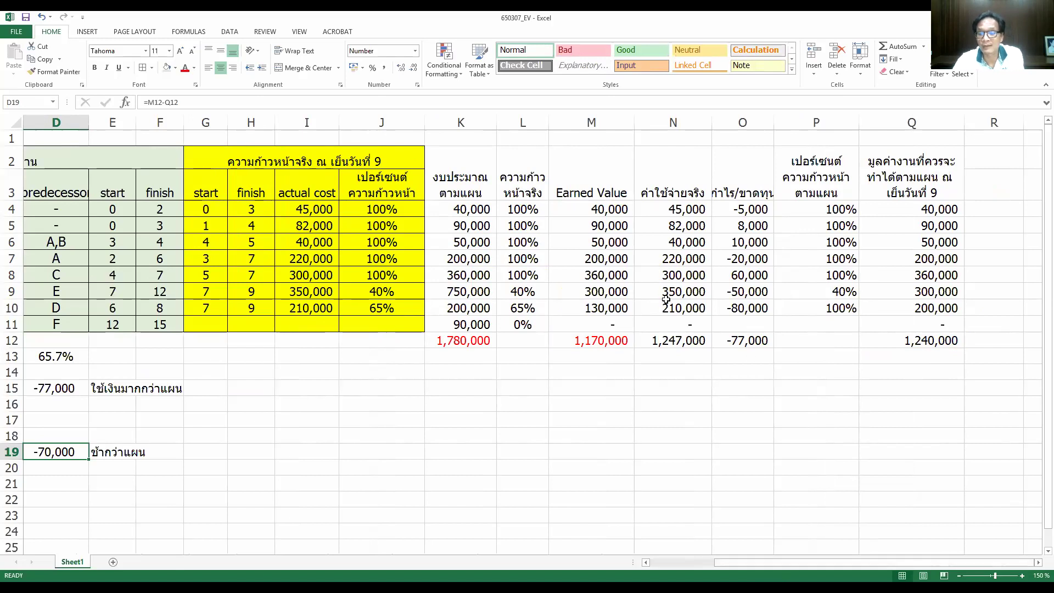
- Identify the activities with a negative profit/loss in column O and enter A,D,F,G in D17 as the over-budget activities
left_click(736, 207)
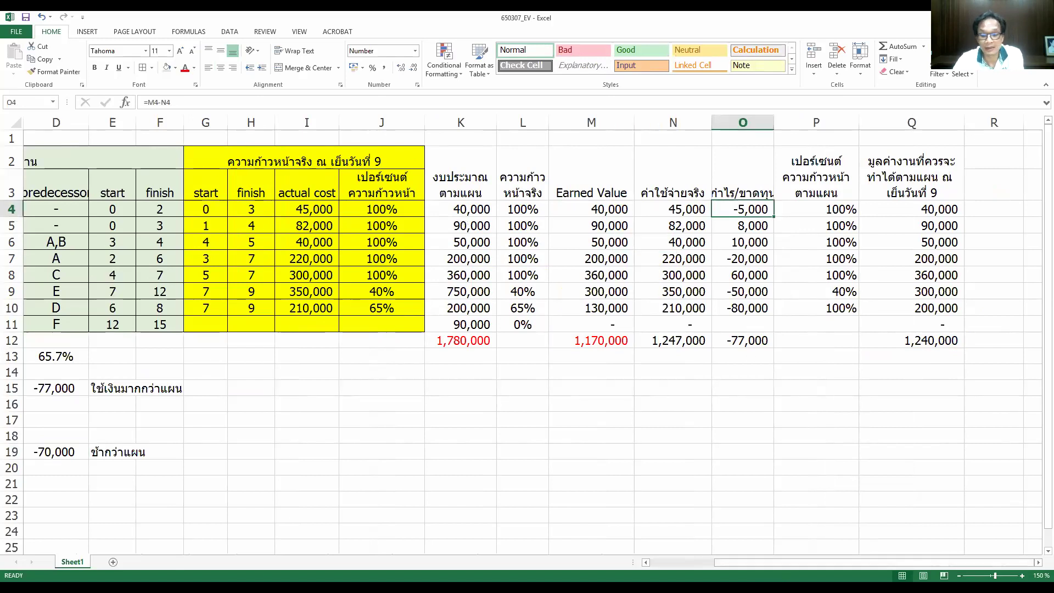
left_click_drag(818, 564, 756, 564)
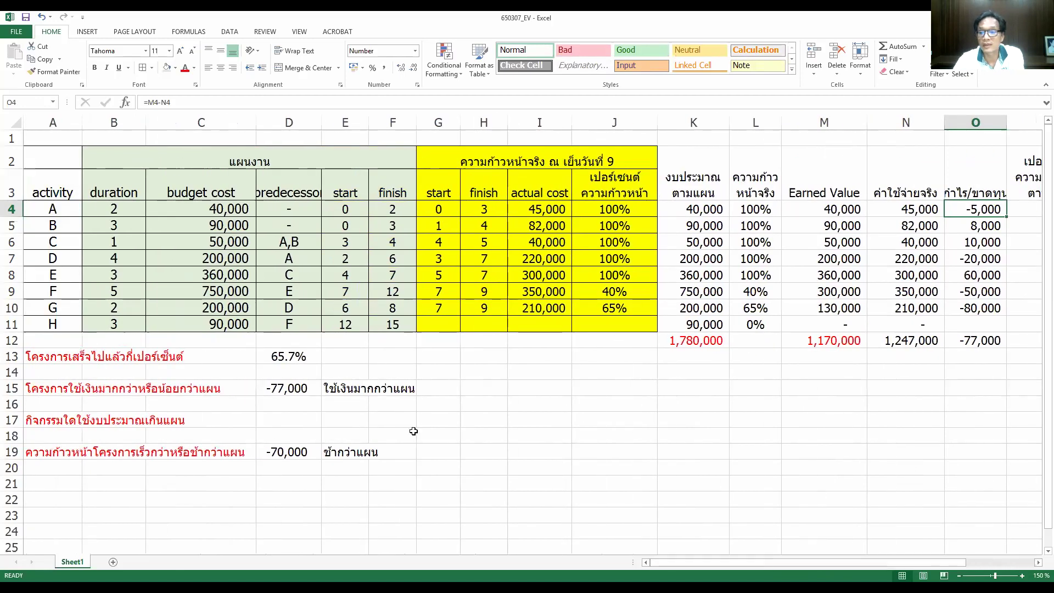
left_click(14, 212)
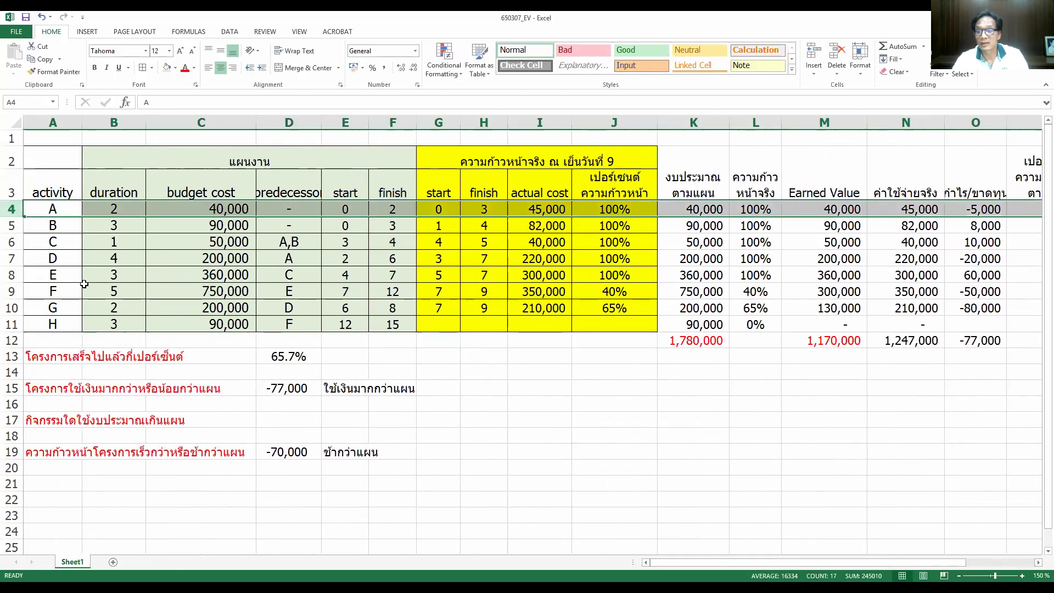
left_click(12, 257, "ctrl")
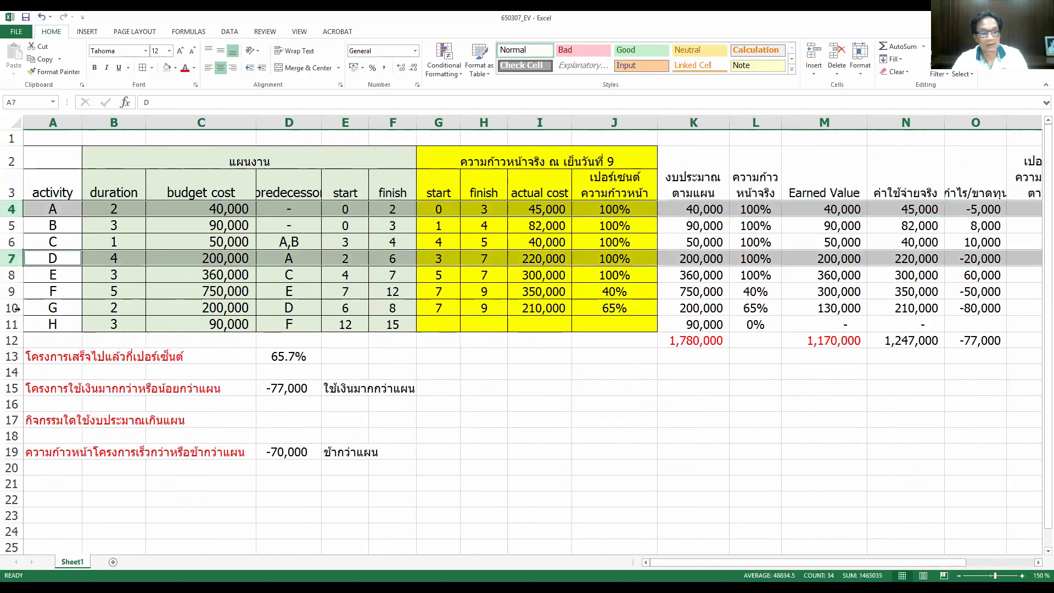
left_click(11, 291, "ctrl")
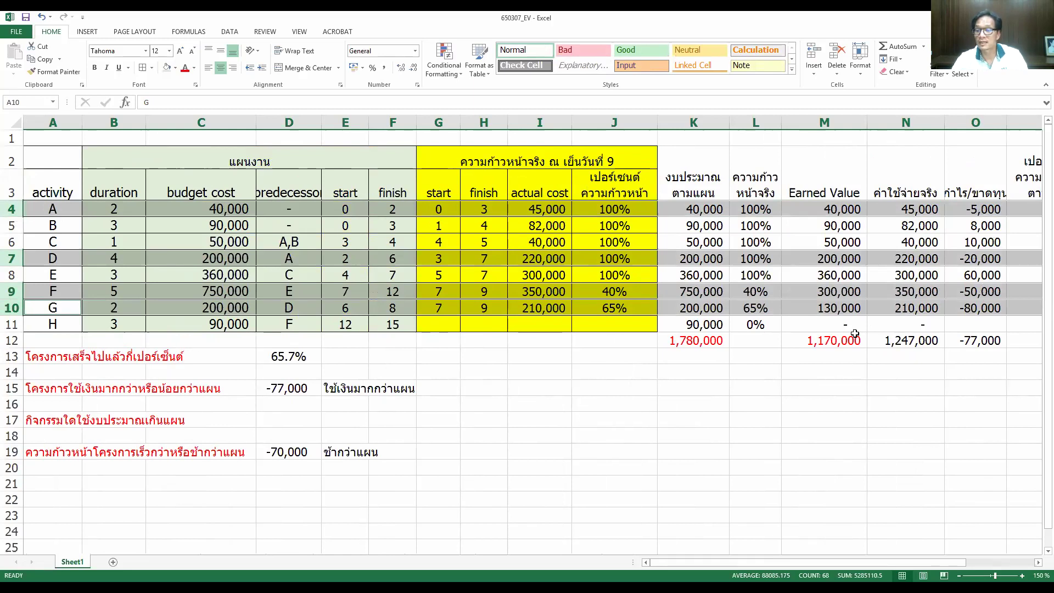
left_click(288, 419)
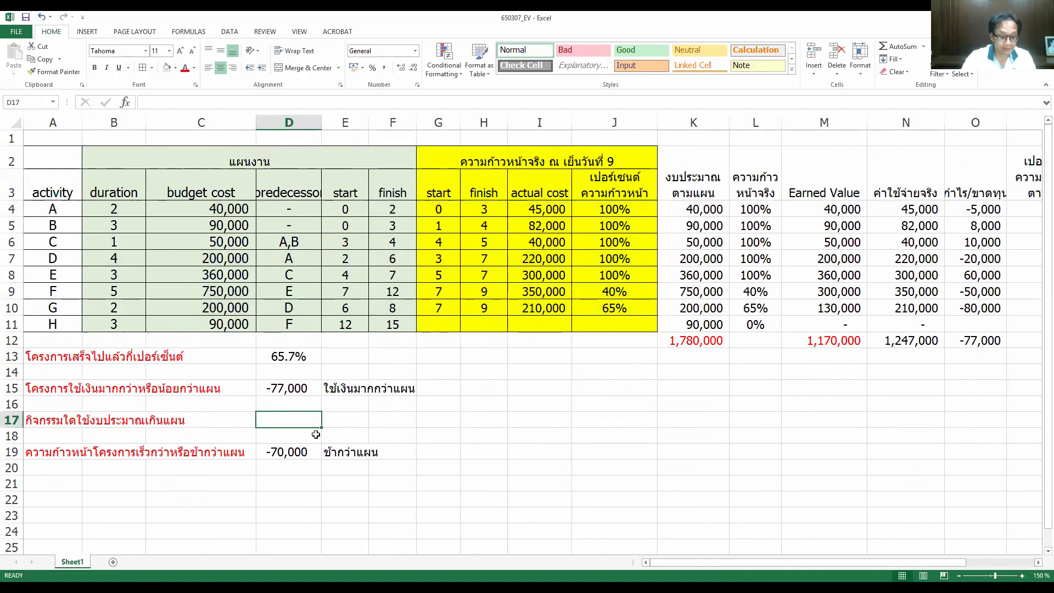
type("A,D,F,G")
key("Return")
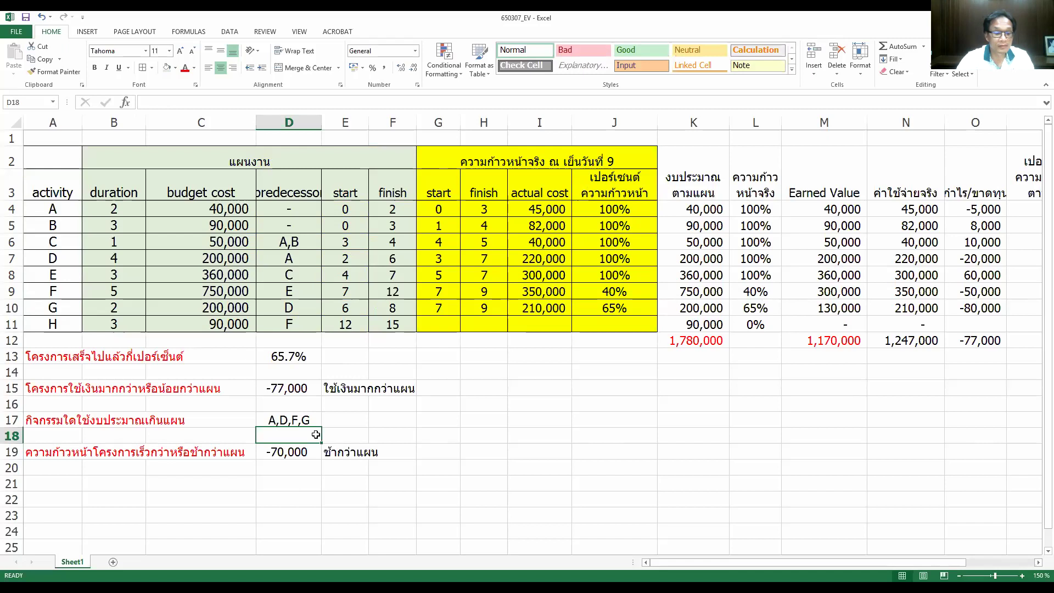
left_click(498, 407)
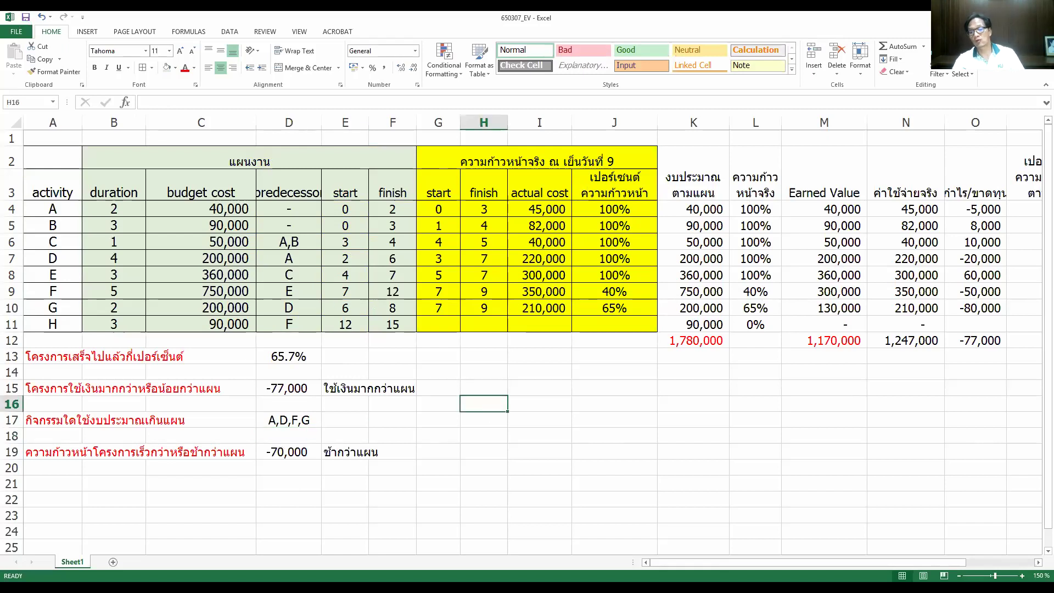
- Review the analysis questions in rows 13 to 19 against their answers in columns D and E
scroll(70, 118, "right", 4)
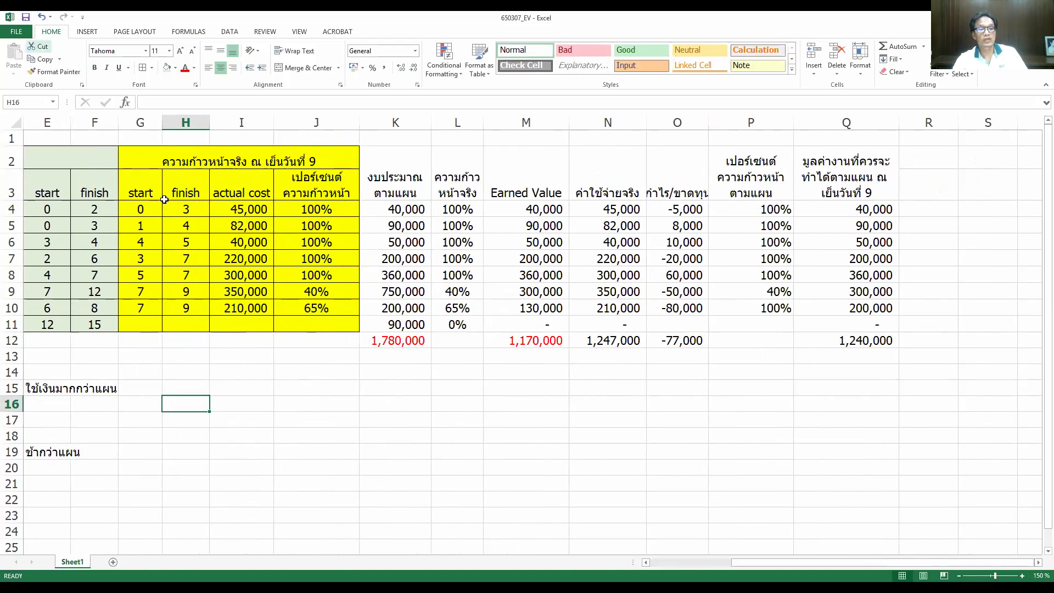
left_click_drag(779, 562, 683, 570)
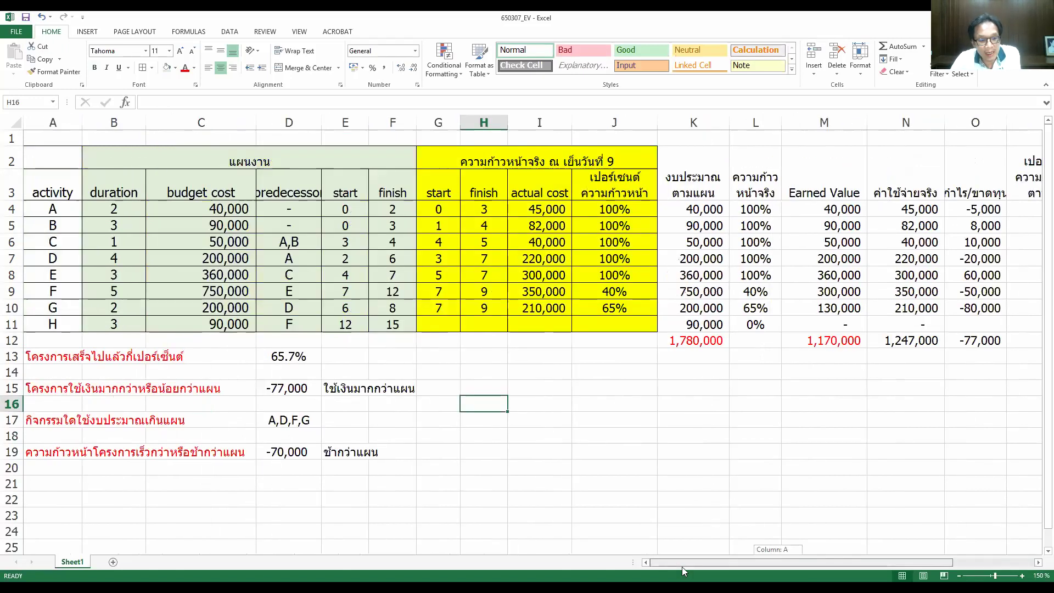
left_click(38, 355)
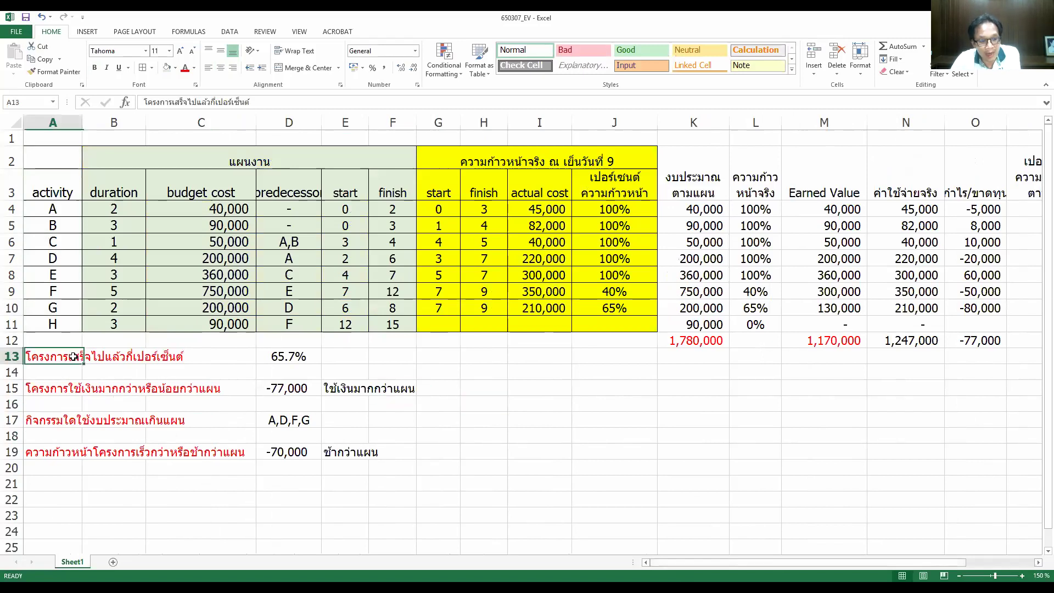
left_click(283, 355)
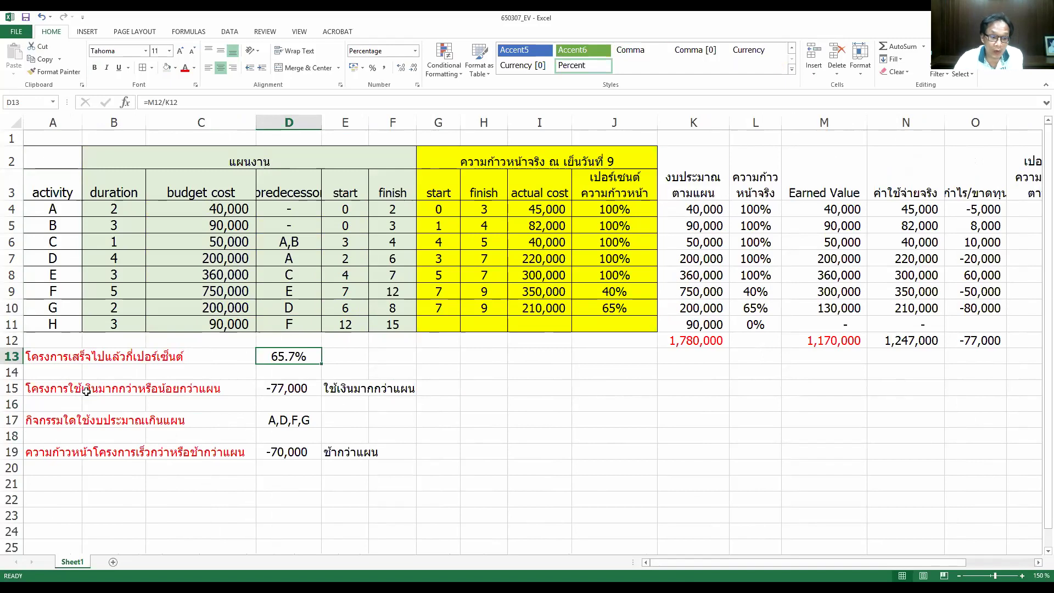
left_click(110, 390)
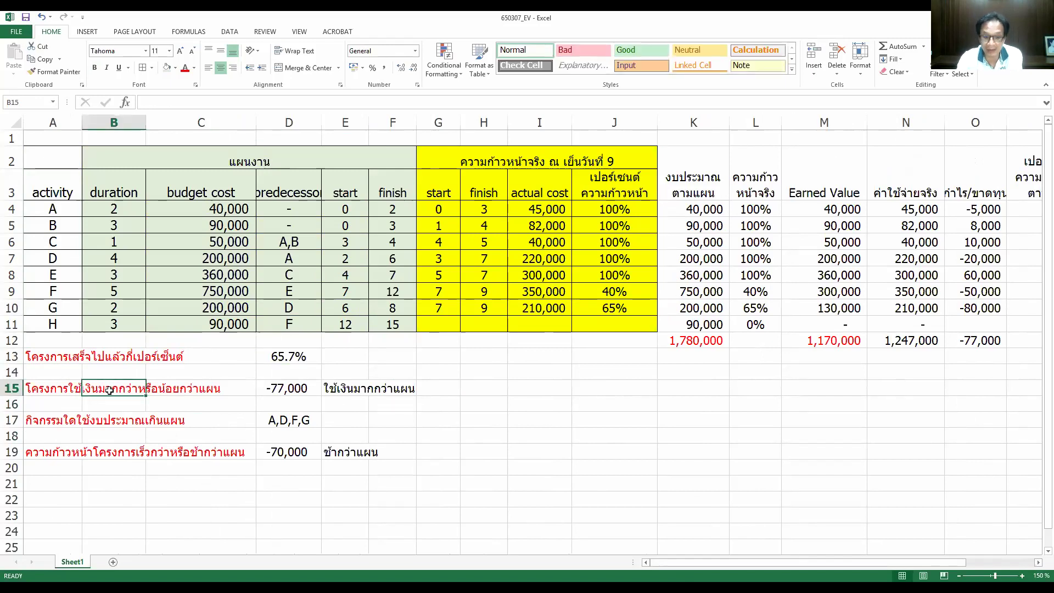
left_click(67, 458)
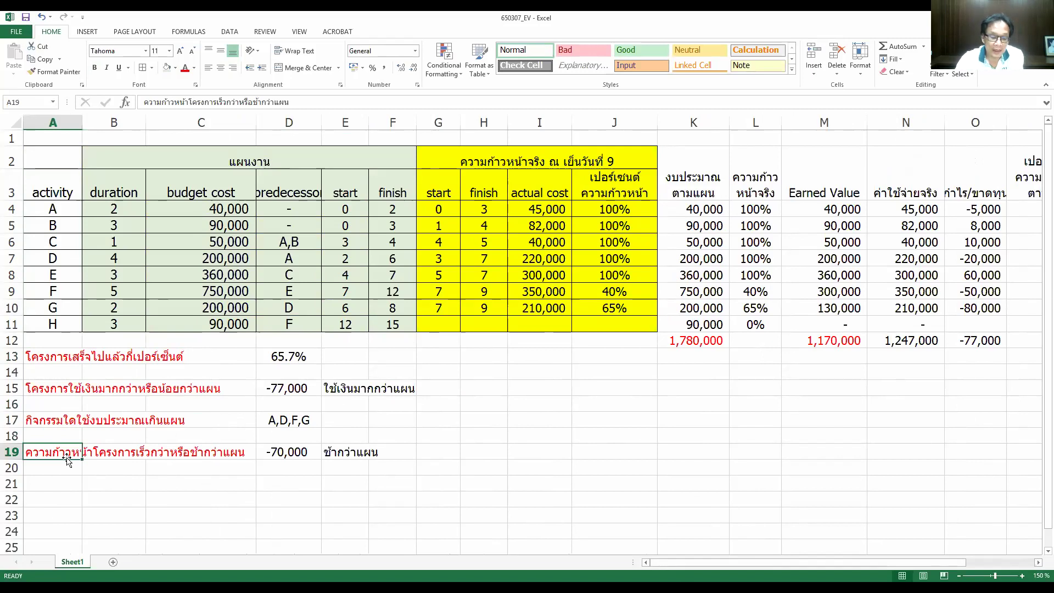
left_click(61, 420)
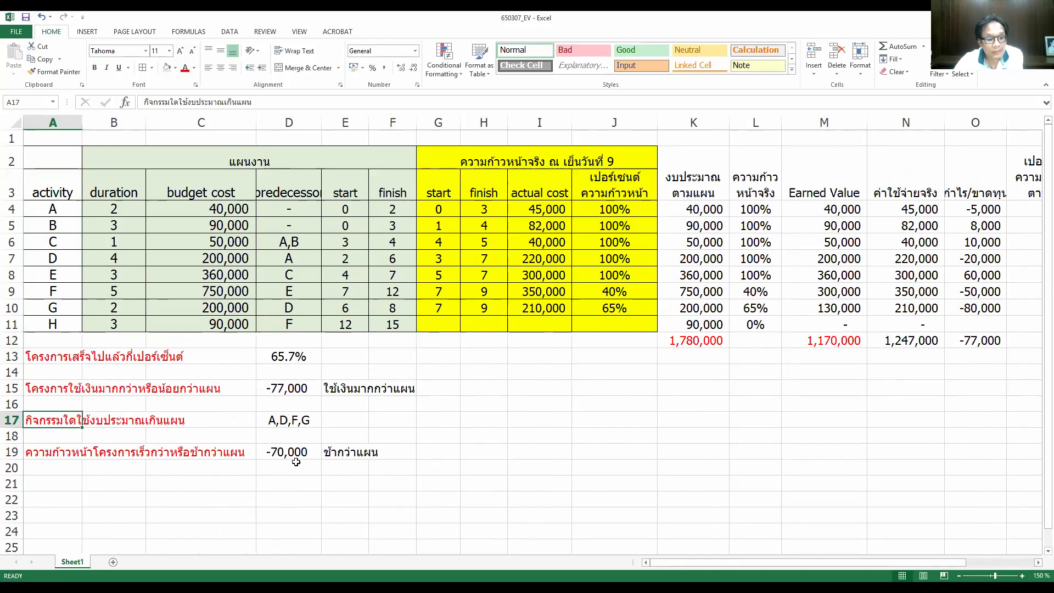
- Compare the Earned Value total in M12 with the planned work value total in Q12
left_click(1038, 563)
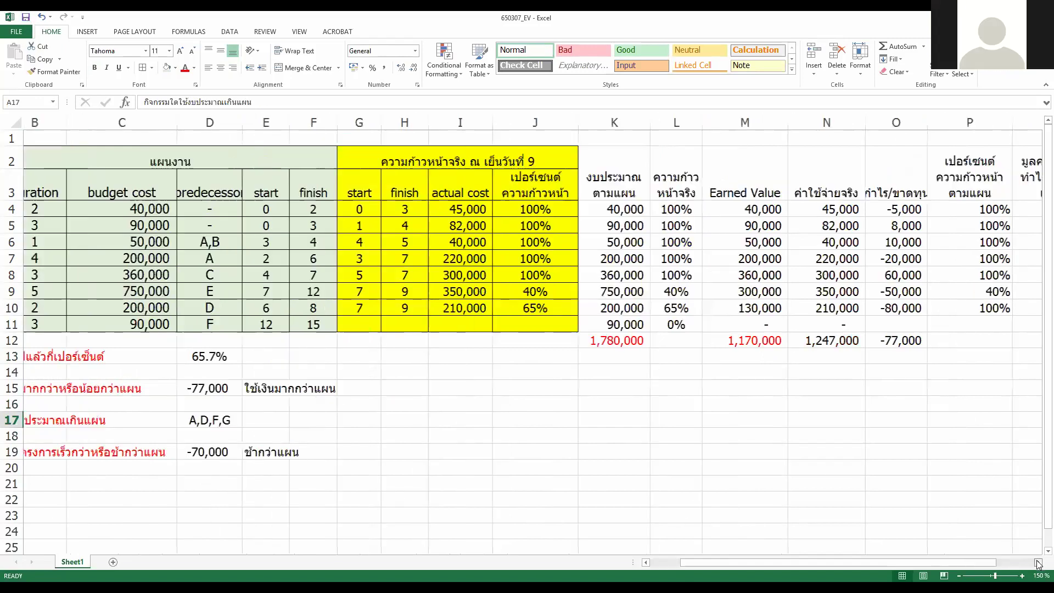
left_click(1038, 562)
left_click(711, 340)
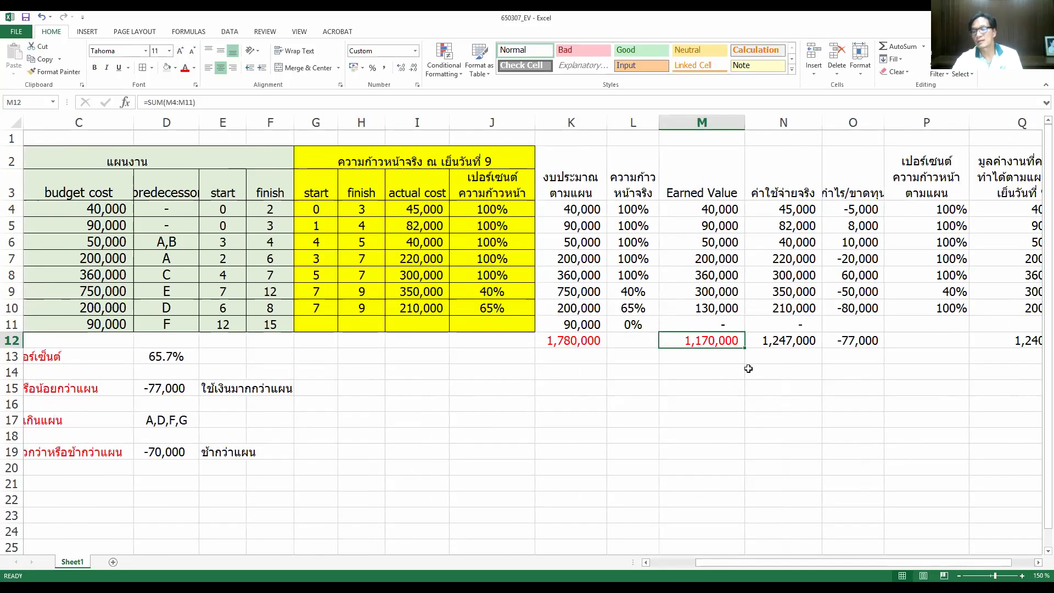
left_click(1038, 562)
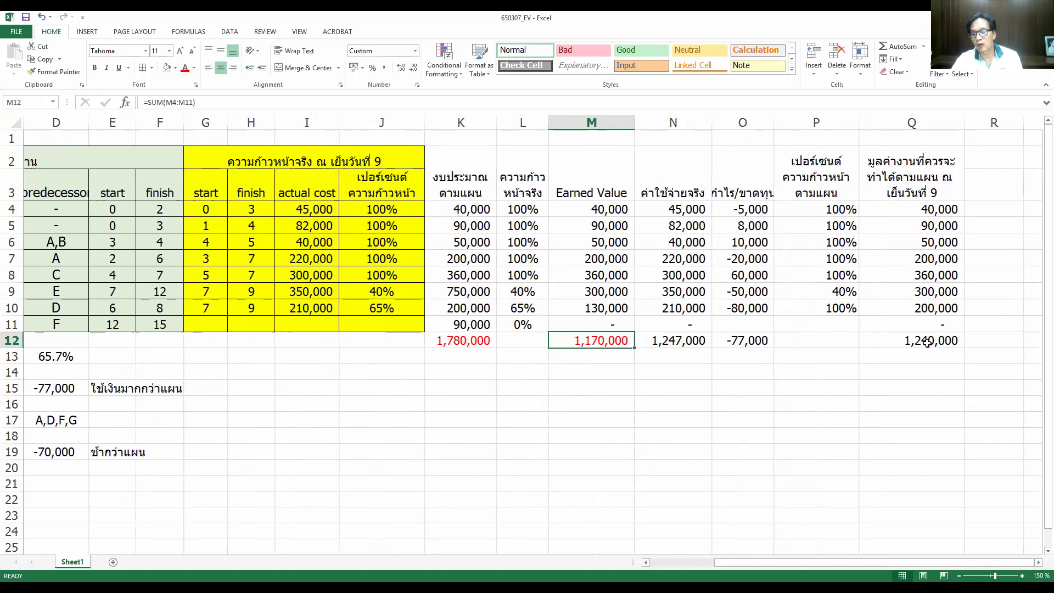
left_click(928, 342)
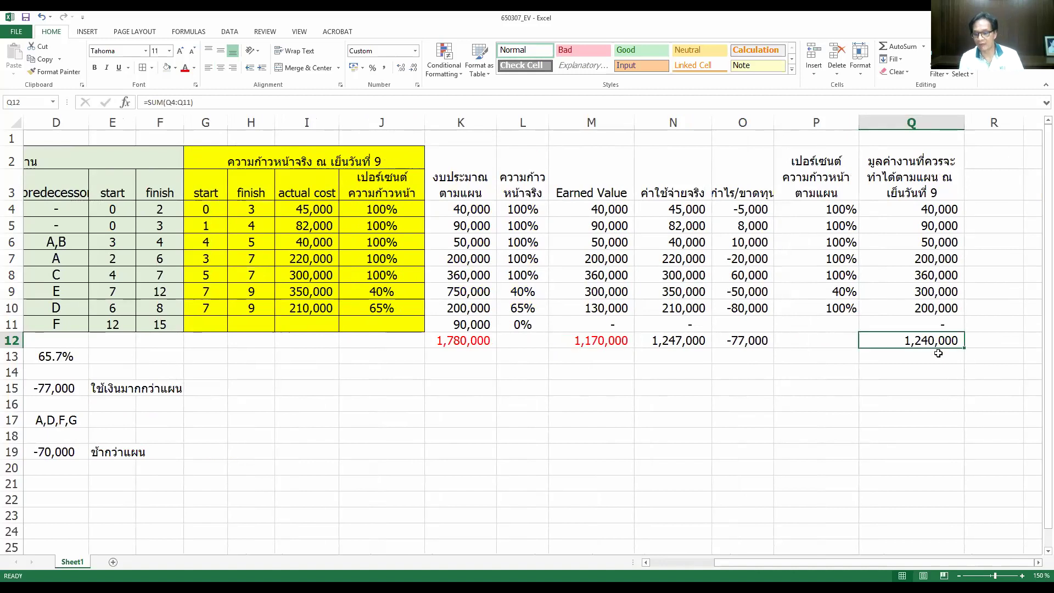
left_click(592, 340)
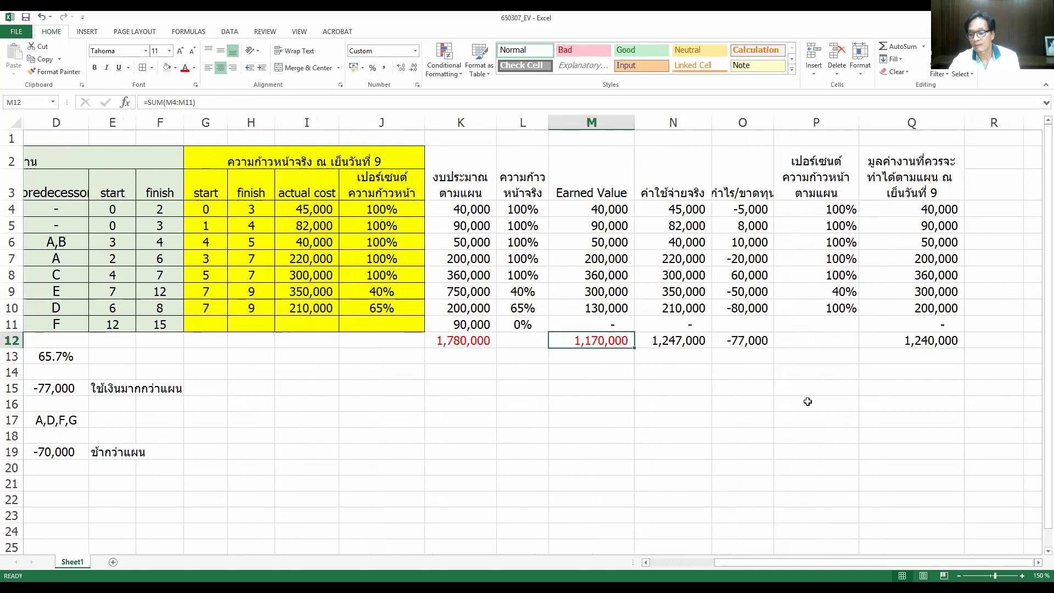
- Check the planned work value total in Q12, then return to the analysis answers below the activity table
left_click(895, 336)
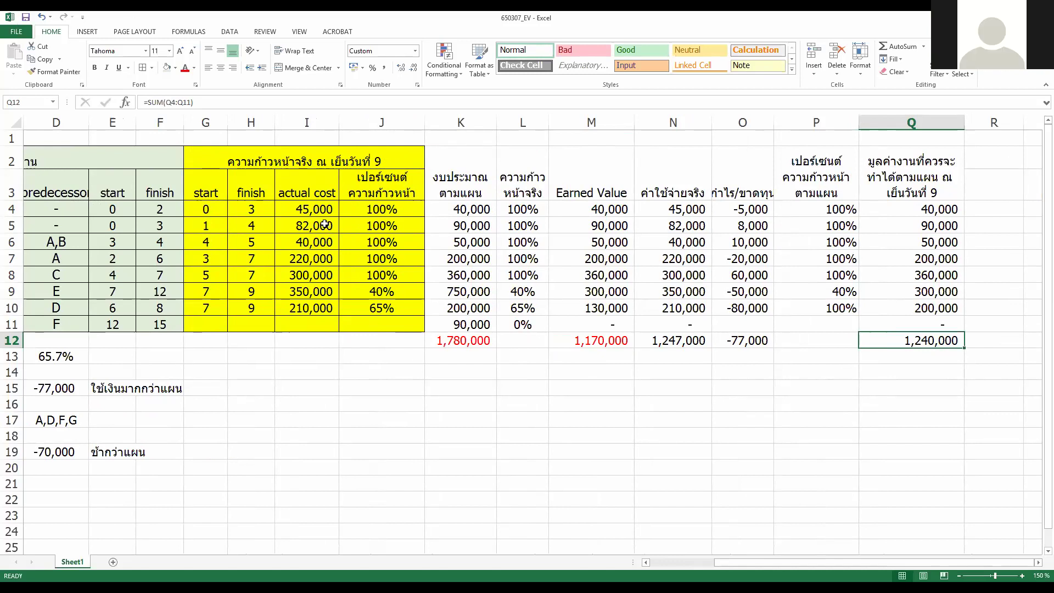
left_click(645, 562)
left_click(646, 562)
left_click(645, 562)
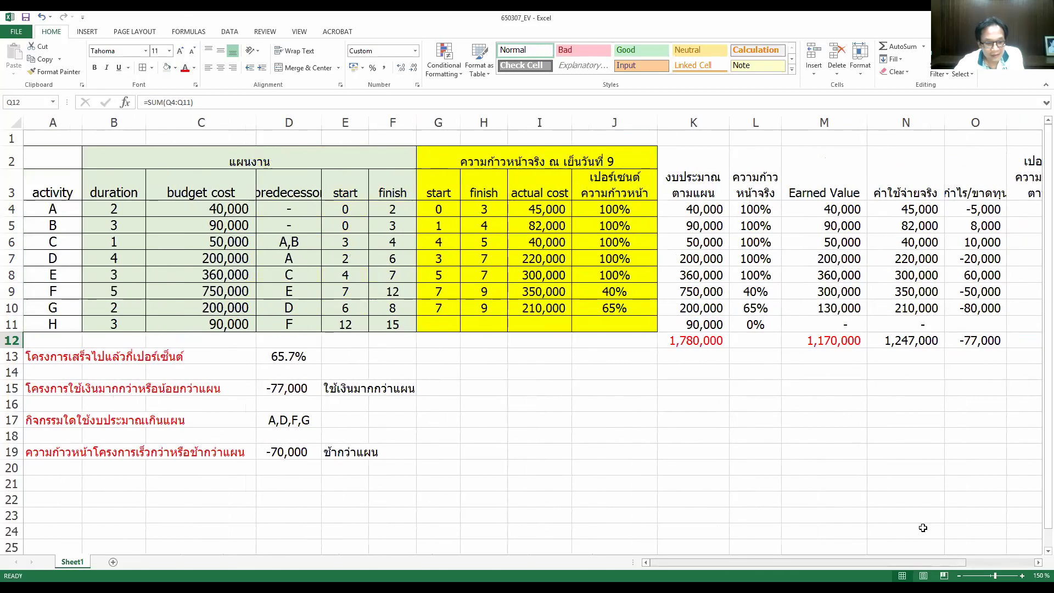
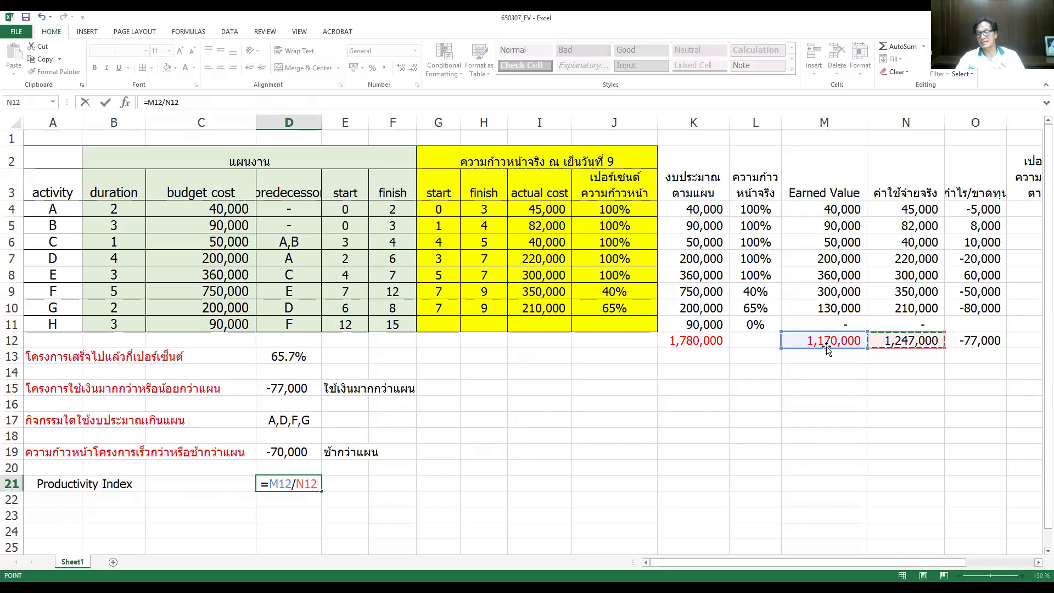
- Calculate the Productivity Index in D21 with the formula =M12/N12
key("Return")
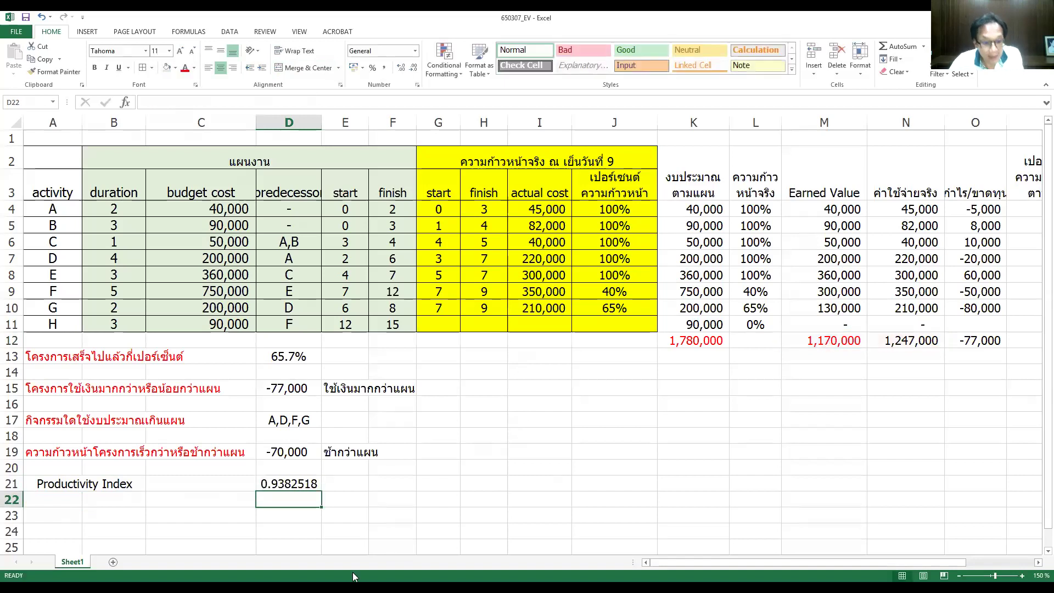
left_click(284, 486)
- Enter the note "ใช้งเนมากกว่าแผน เพราะ PI < 1" in E21 beside the Productivity Index and left-align it
left_click(344, 483)
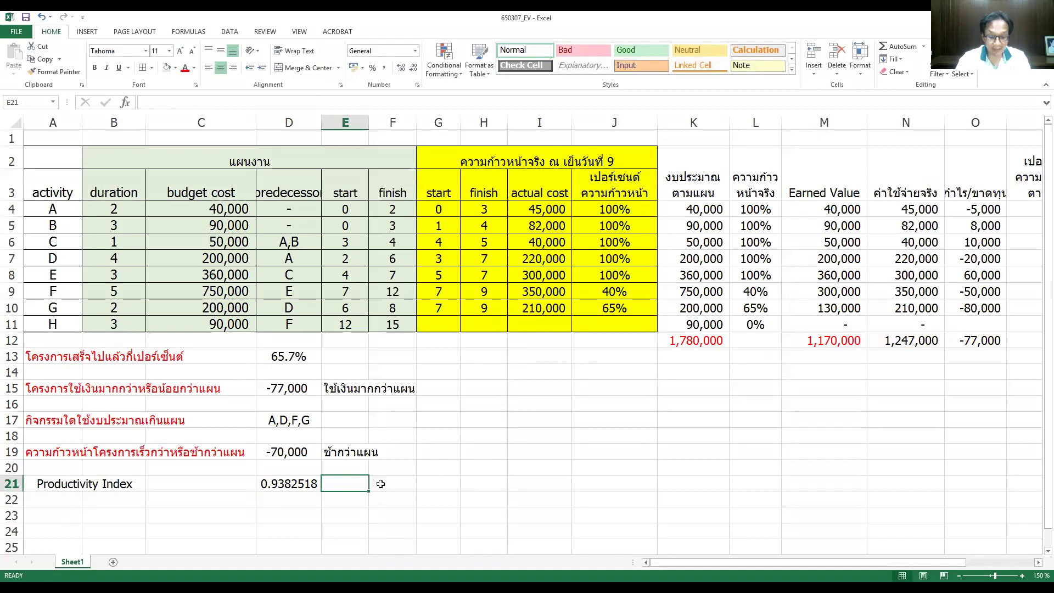
type(".=h'gb")
key("BackSpace")
key("BackSpace")
key("BackSpace")
key("BackSpace")
key("BackSpace")
key("BackSpace")
type("ใช้งเนมา")
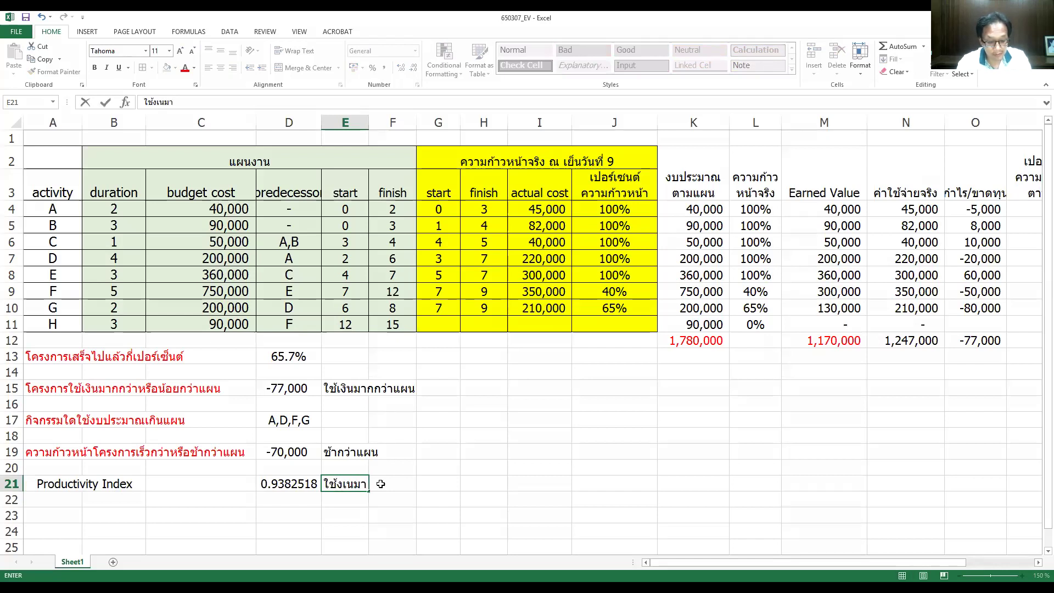
type("กกว่าแผน")
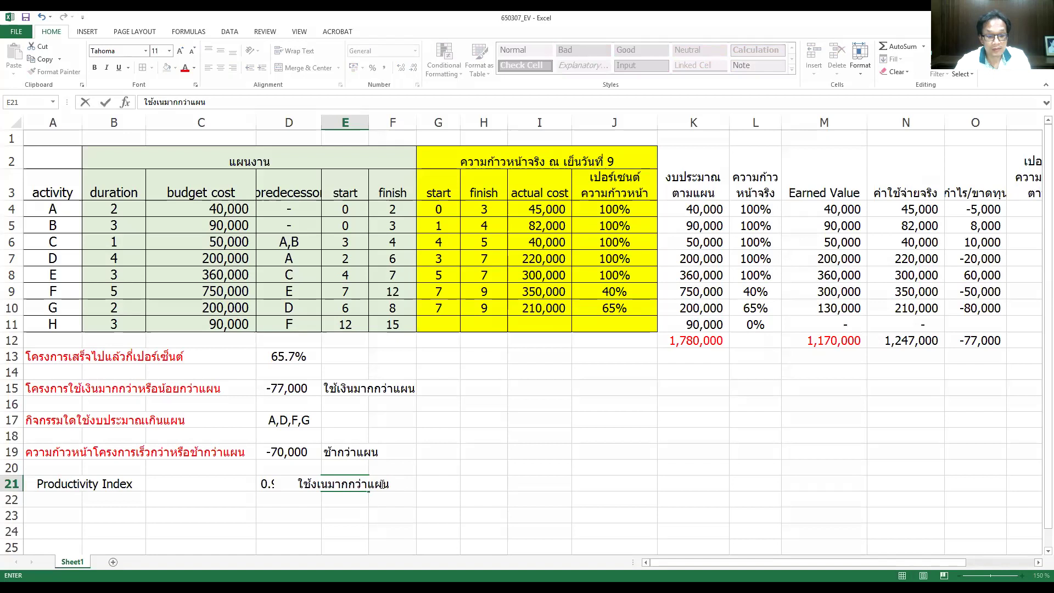
type(" เพร")
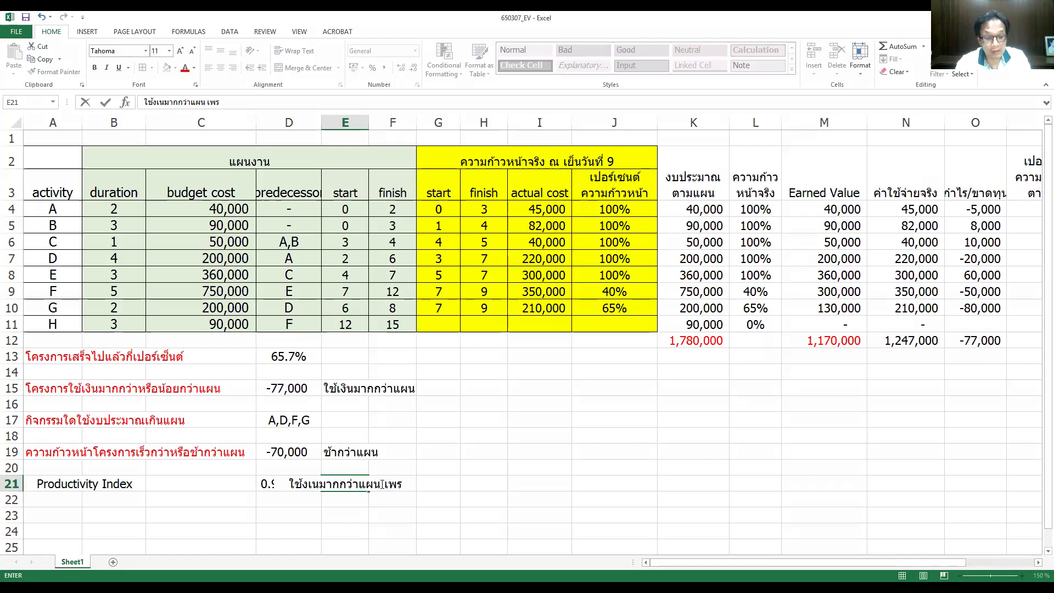
type("าะ PI < 1")
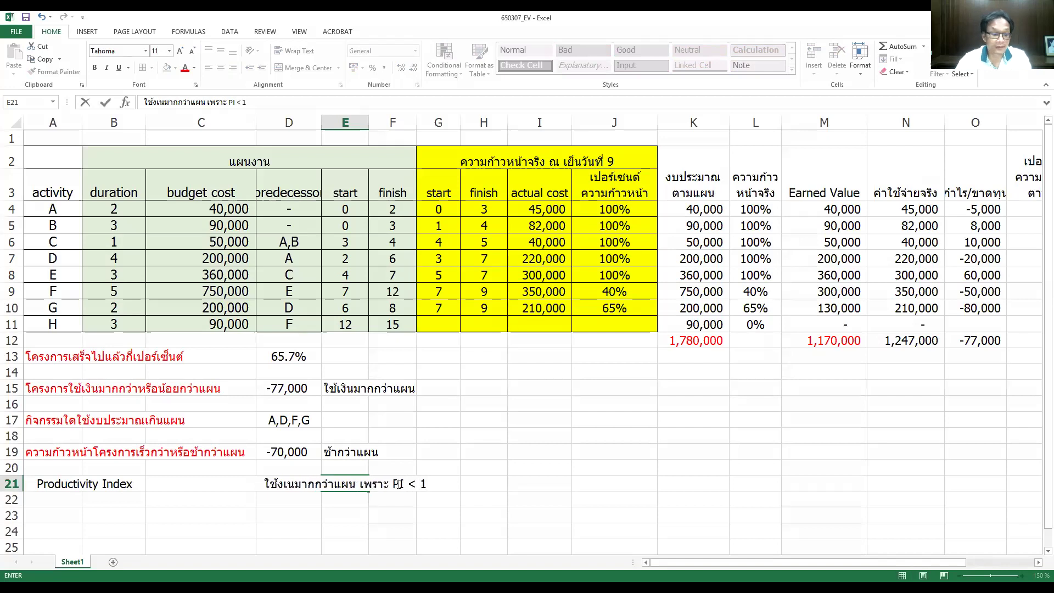
key("Return")
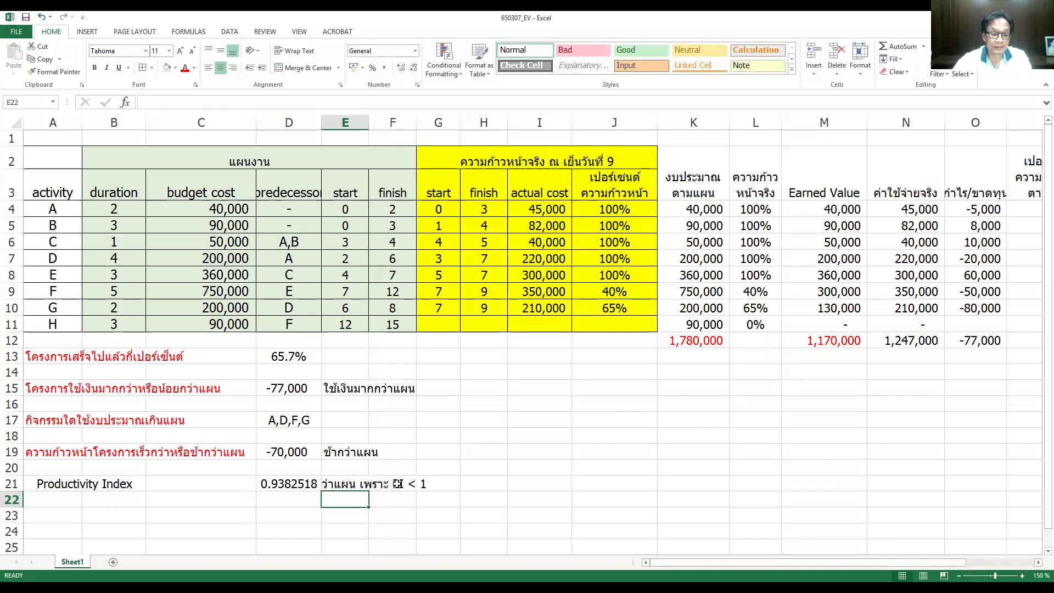
left_click(332, 485)
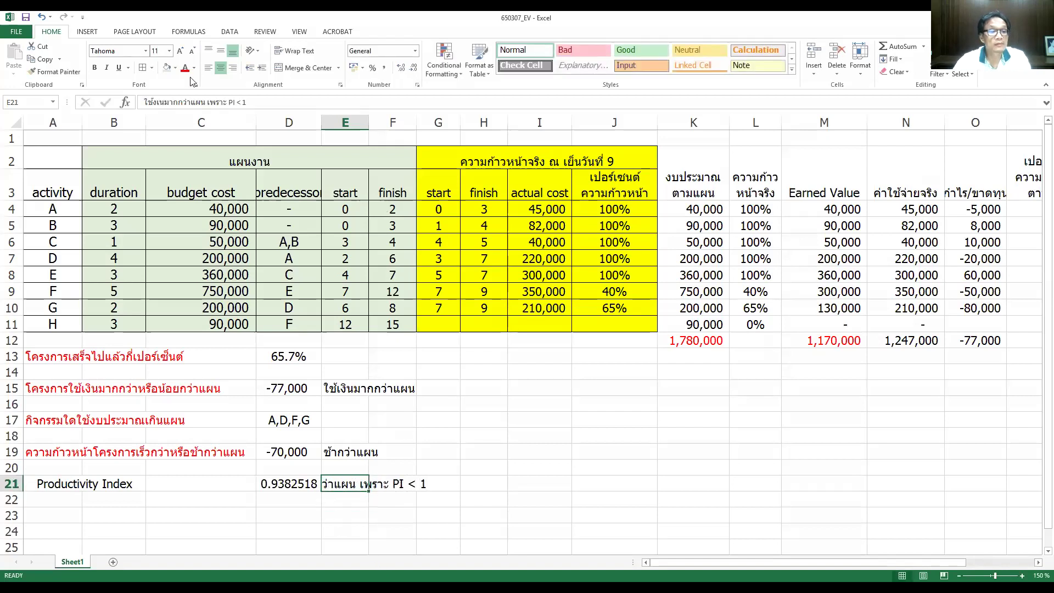
- Left-align the Productivity Index label in A21 and extend it to "Productivity Index (PI)"
left_click(73, 484)
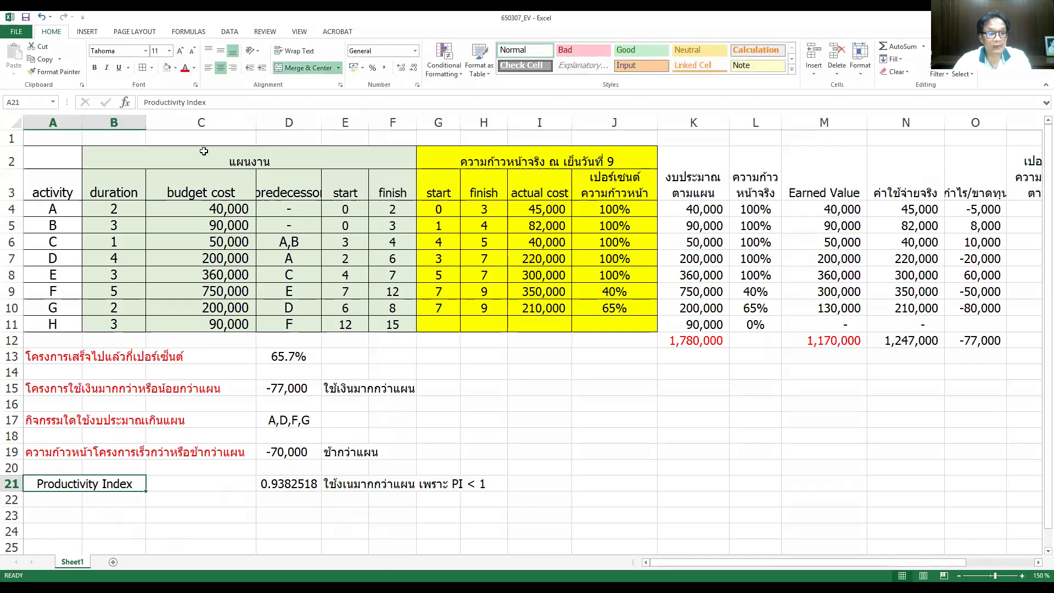
left_click(208, 67)
left_click(220, 102)
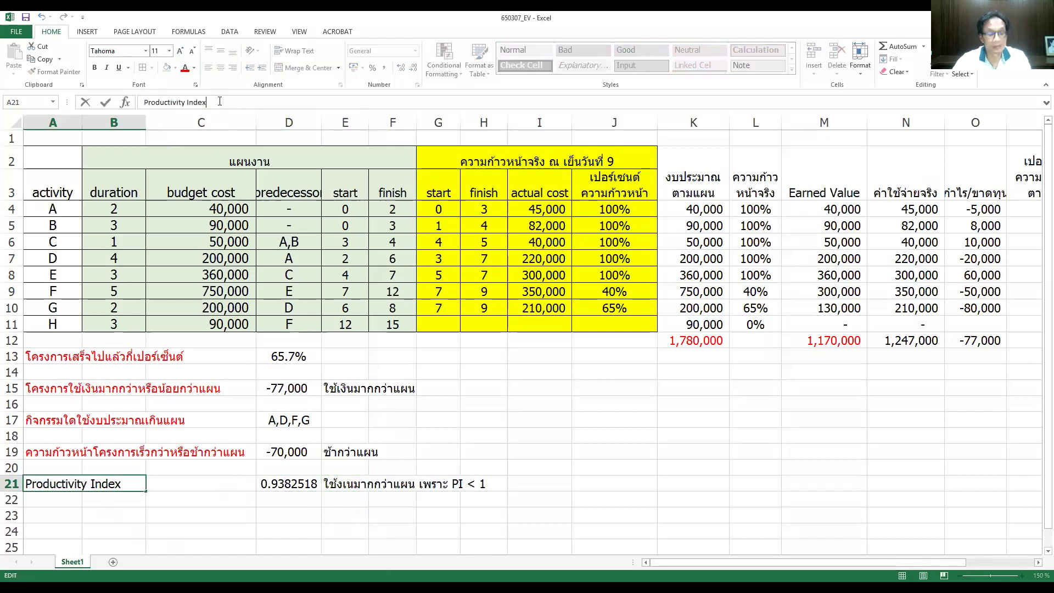
type("()pi")
key("BackSpace")
key("BackSpace")
type("PI")
key("Return")
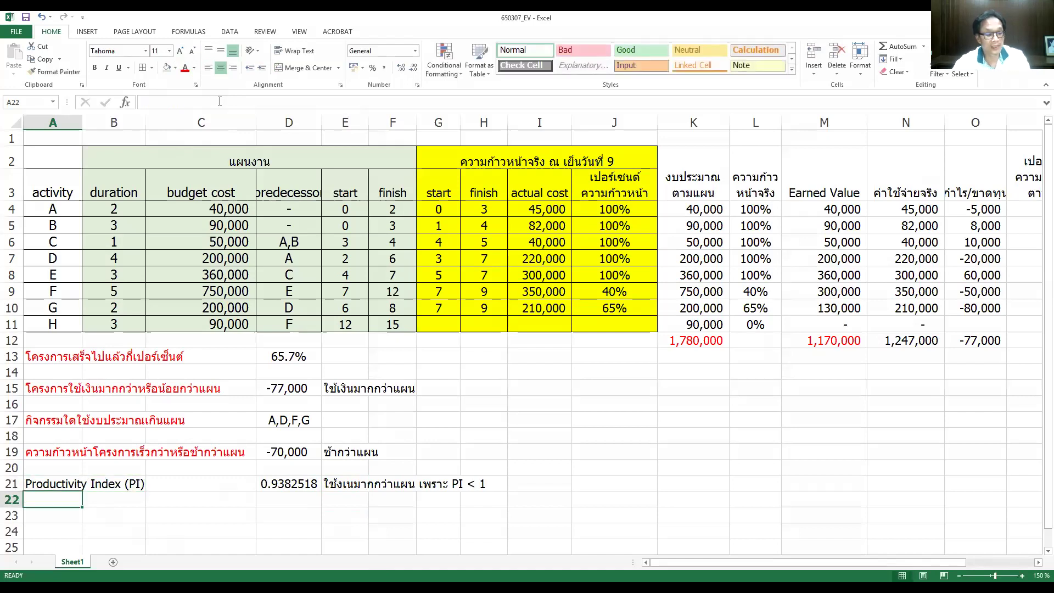
- Enter the label "Schedule Performance Index (SPI)" in A23 and left-align it
key("Return")
type("sC")
key("BackSpace")
key("BackSpace")
type("Schu")
key("BackSpace")
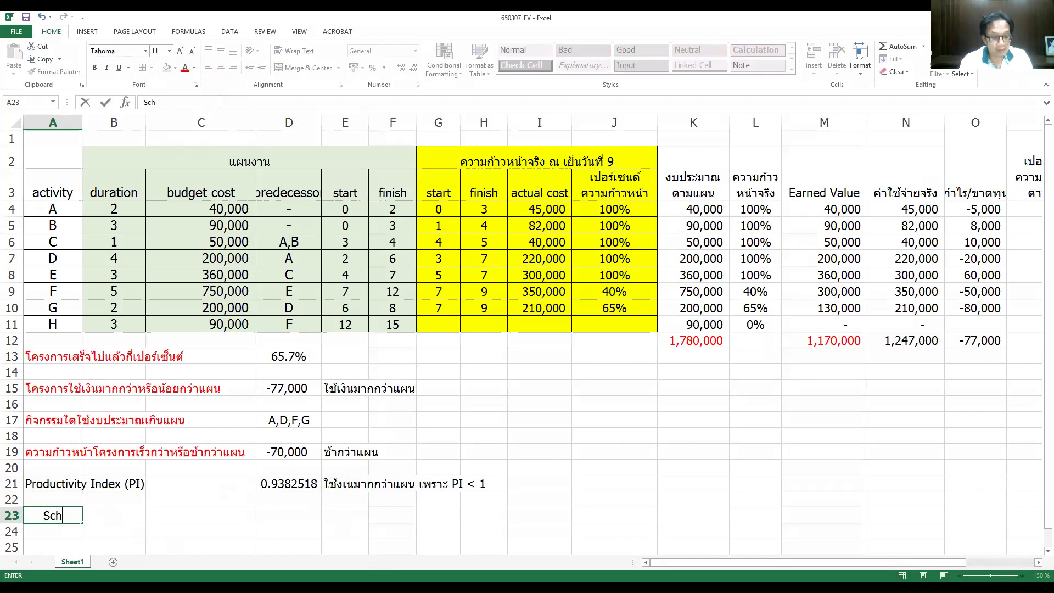
type("edule Performance Index ()")
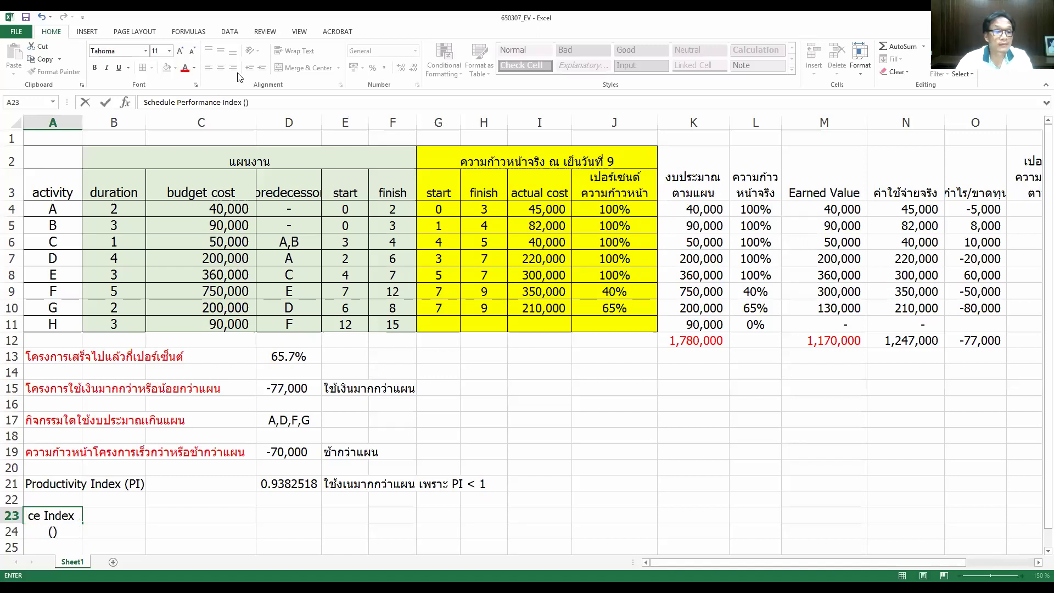
left_click(247, 102)
type("SPI")
key("Return")
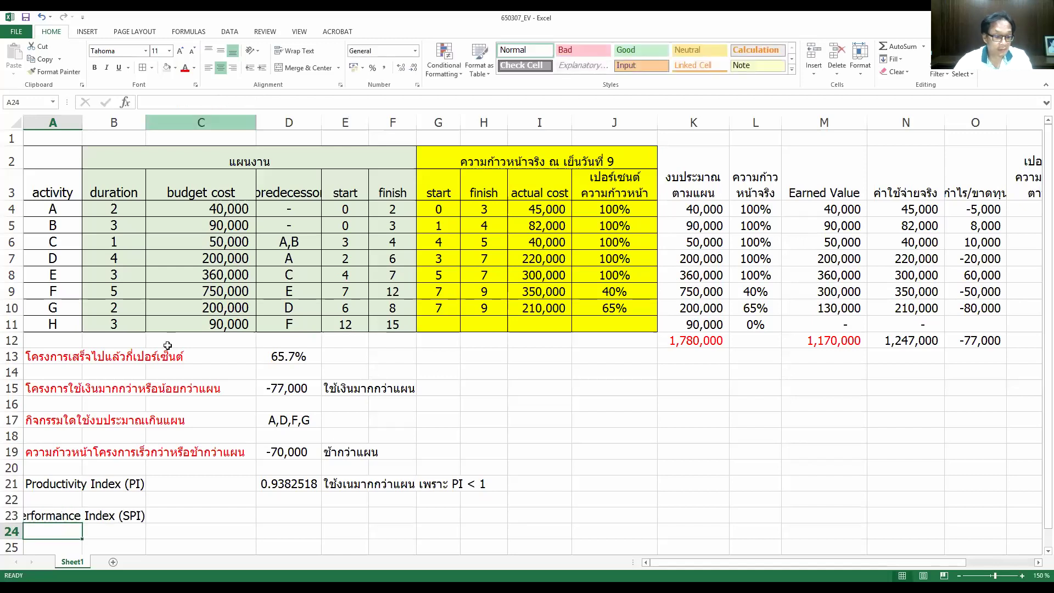
left_click(50, 506)
left_click(208, 67)
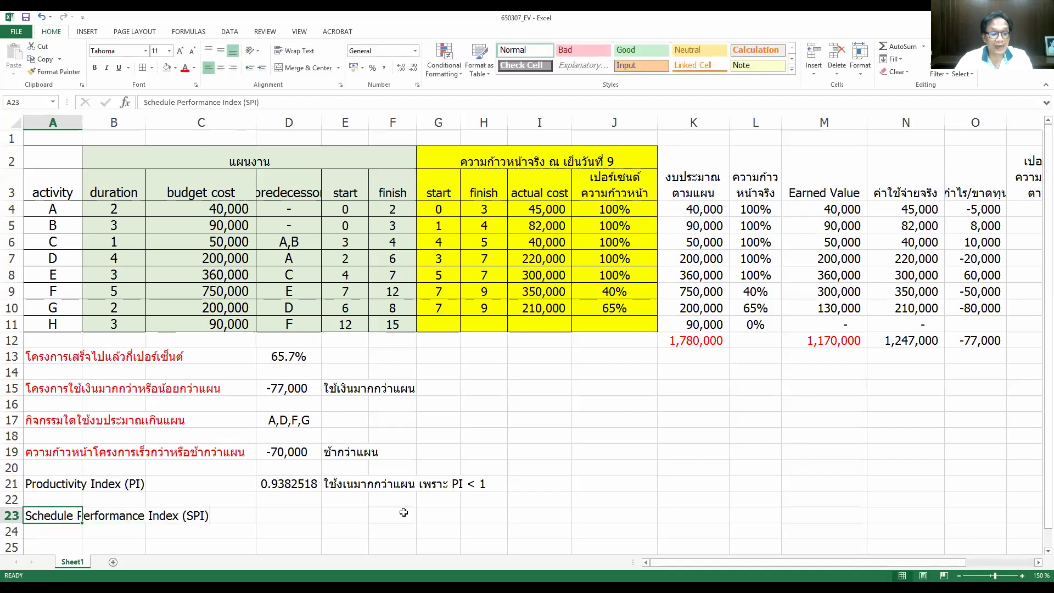
- Calculate the Schedule Performance Index in D23 with the formula =M12/Q12
left_click(309, 517)
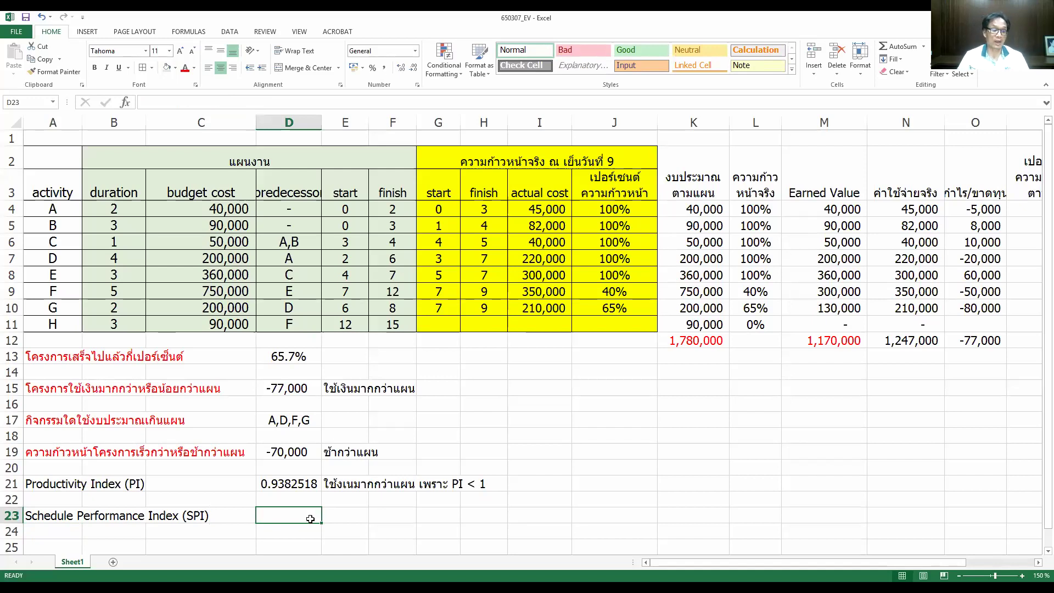
type("=")
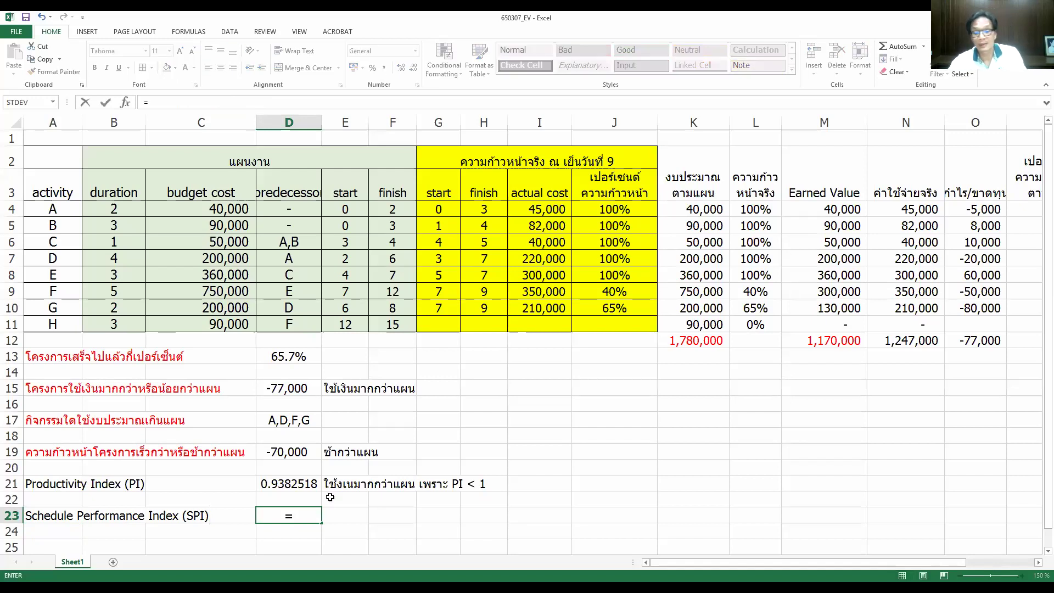
left_click(816, 343)
type("/")
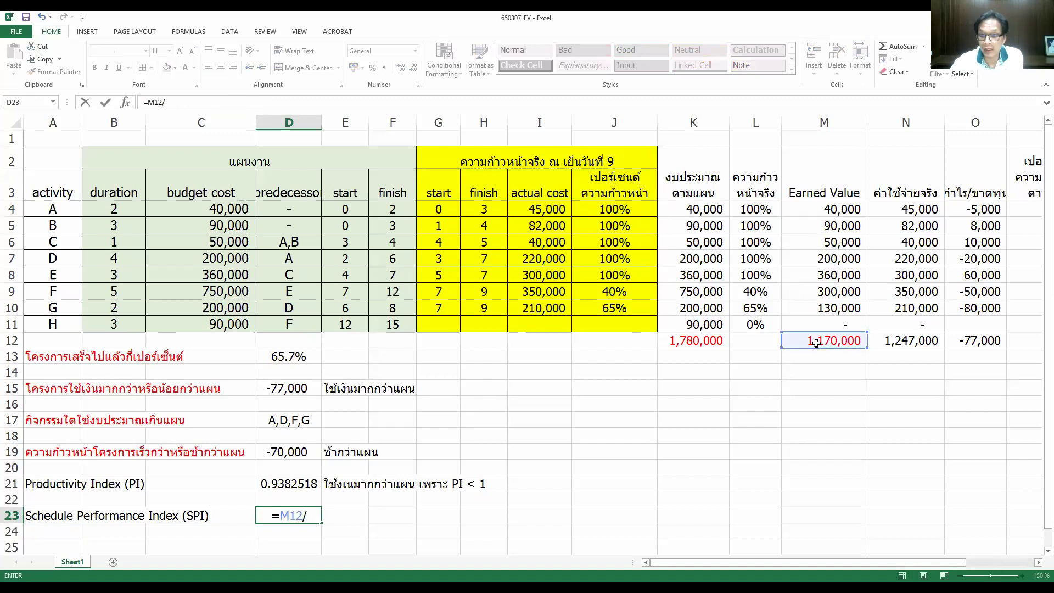
left_click_drag(953, 562, 1015, 562)
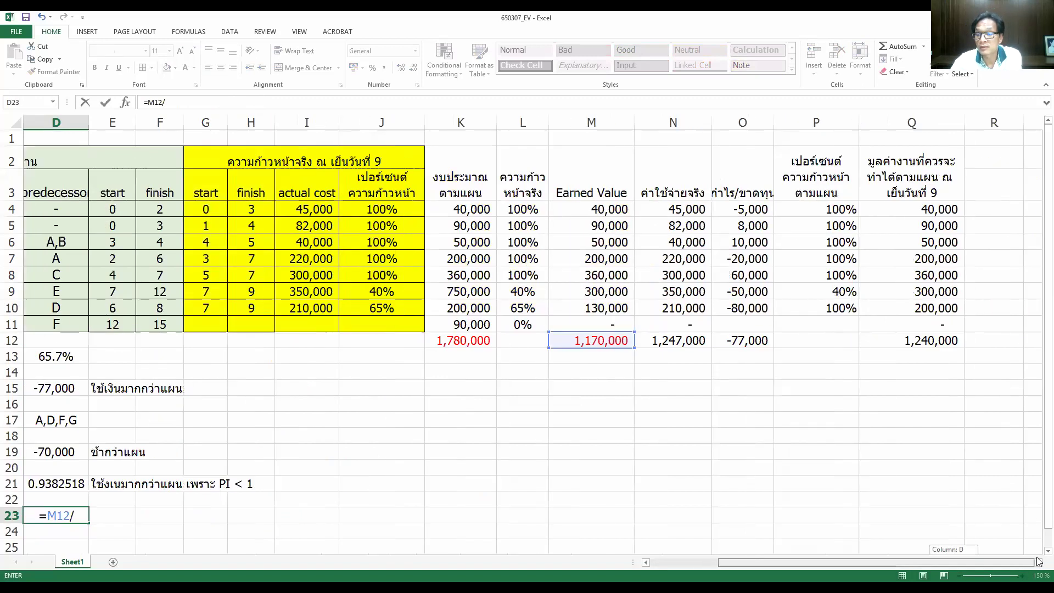
left_click(932, 340)
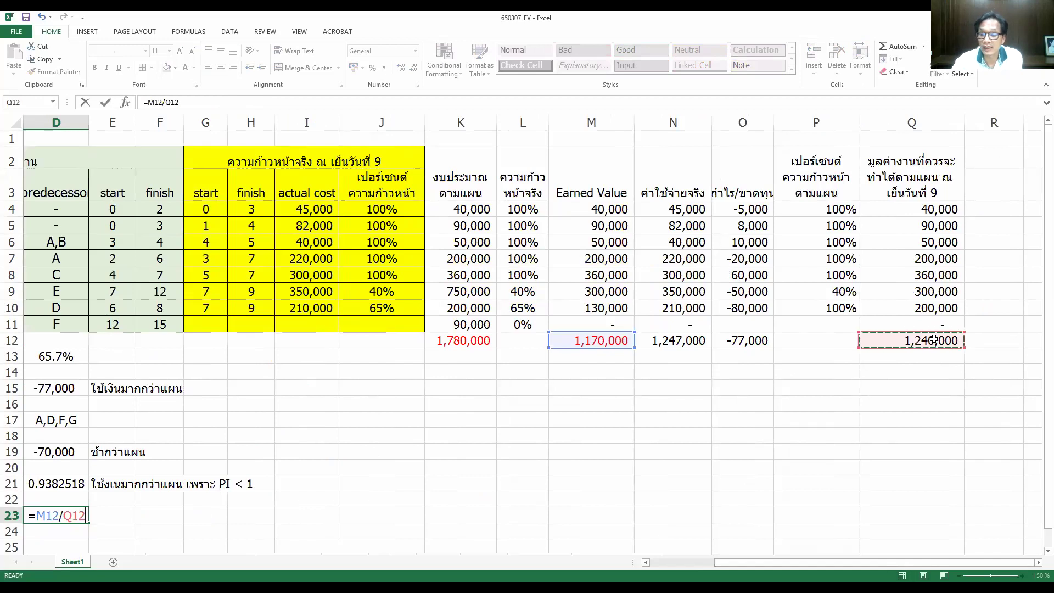
key("Return")
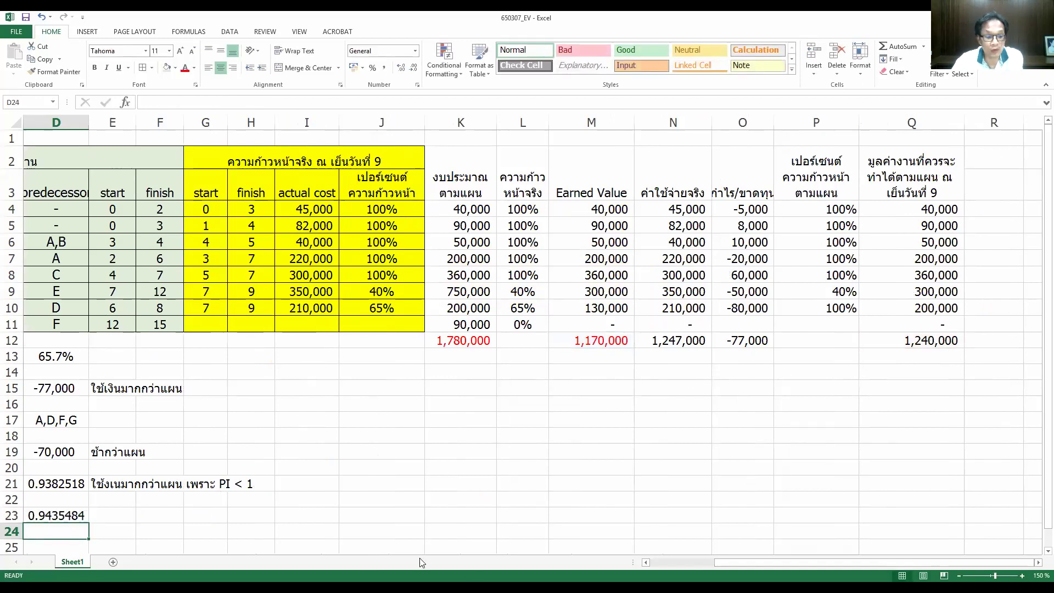
- Remove "PI < 1" from the end of the note in E21 and insert "PI < 1 -->" at its beginning
left_click_drag(795, 566, 732, 566)
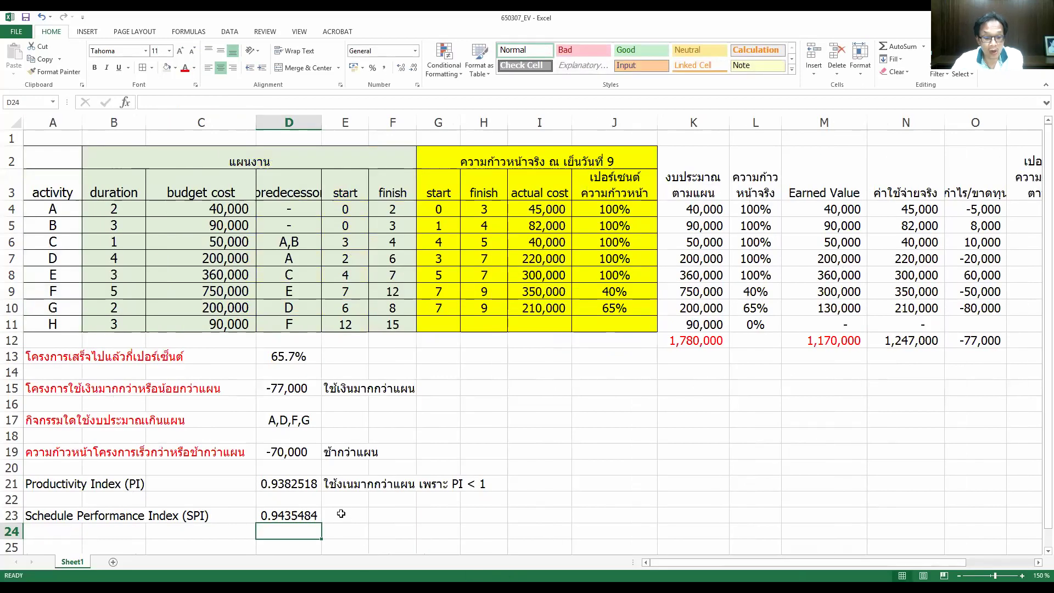
left_click(344, 515)
left_click(443, 484)
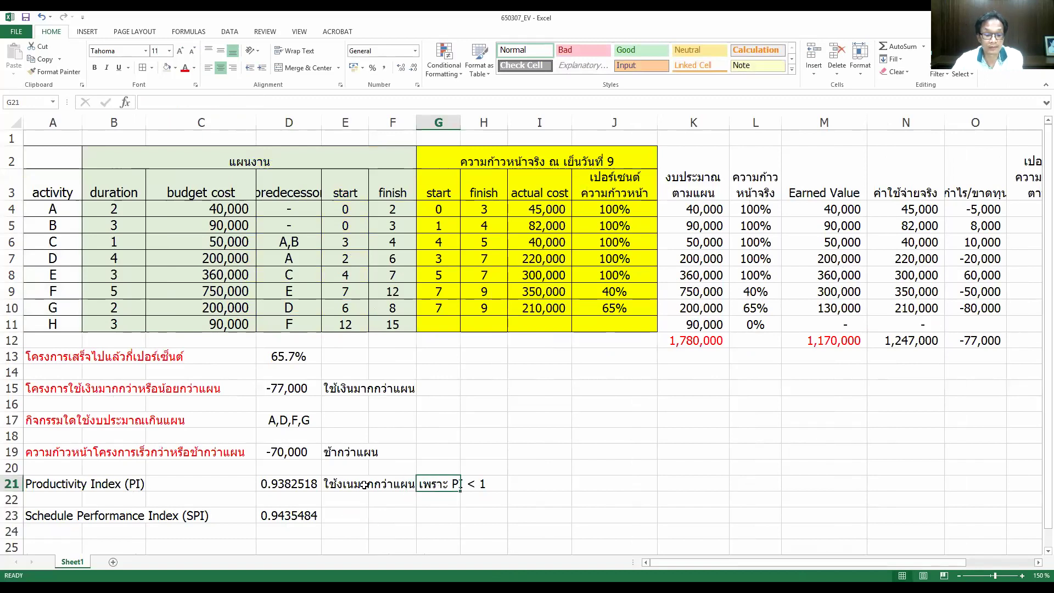
left_click(354, 480)
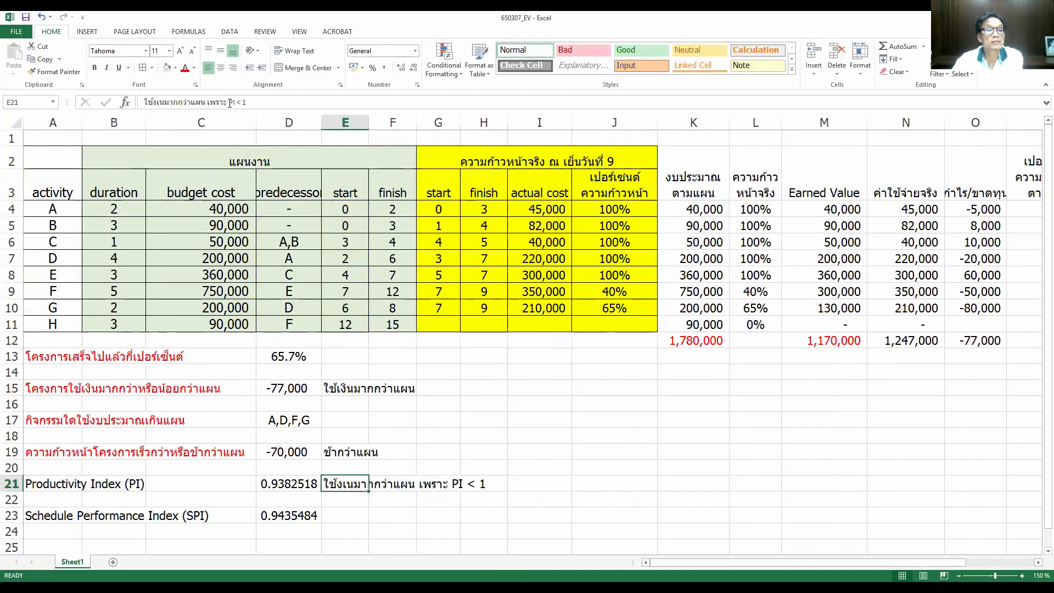
left_click(292, 101)
key("BackSpace")
key("BackSpace")
key("BackSpace")
key("BackSpace")
key("BackSpace")
key("BackSpace")
key("BackSpace")
key("Home")
type("PI < 1 ")
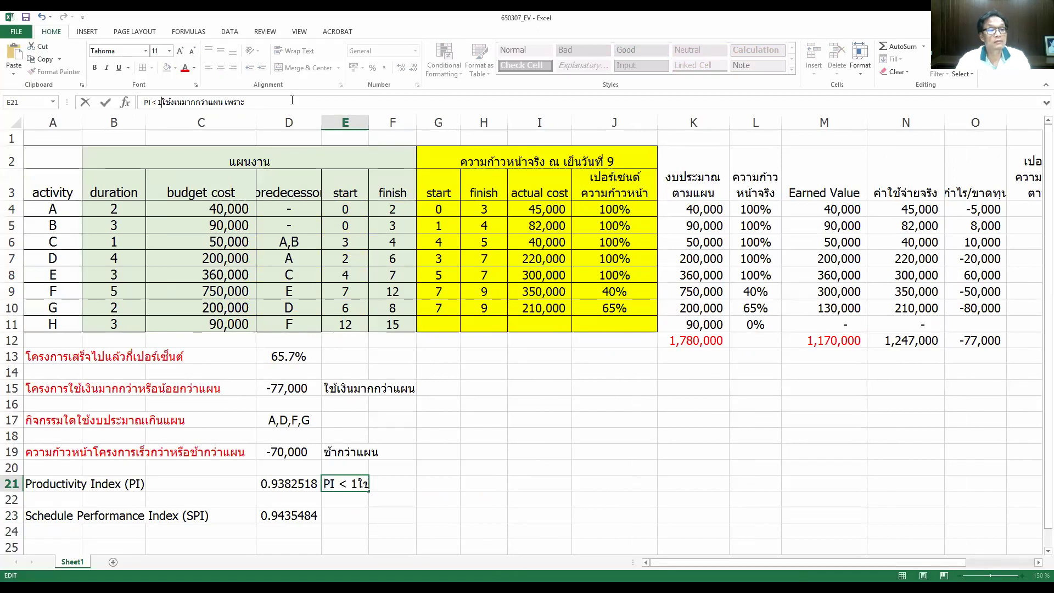
type("-->")
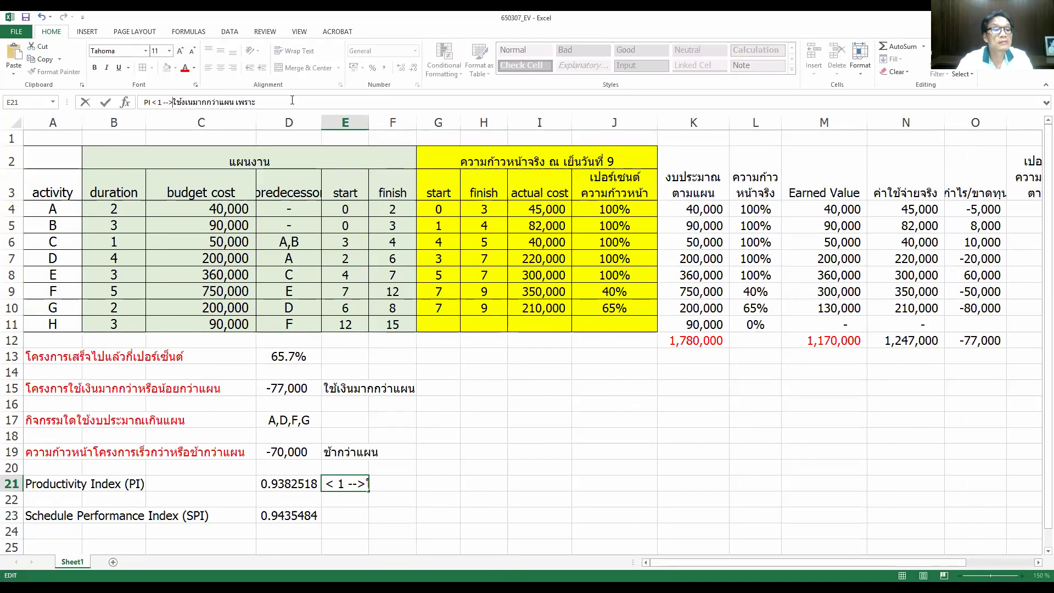
- Correct the misspelled word after "ใช้" in the E21 note to "เงิน"
key("Right")
key("Right")
key("Right")
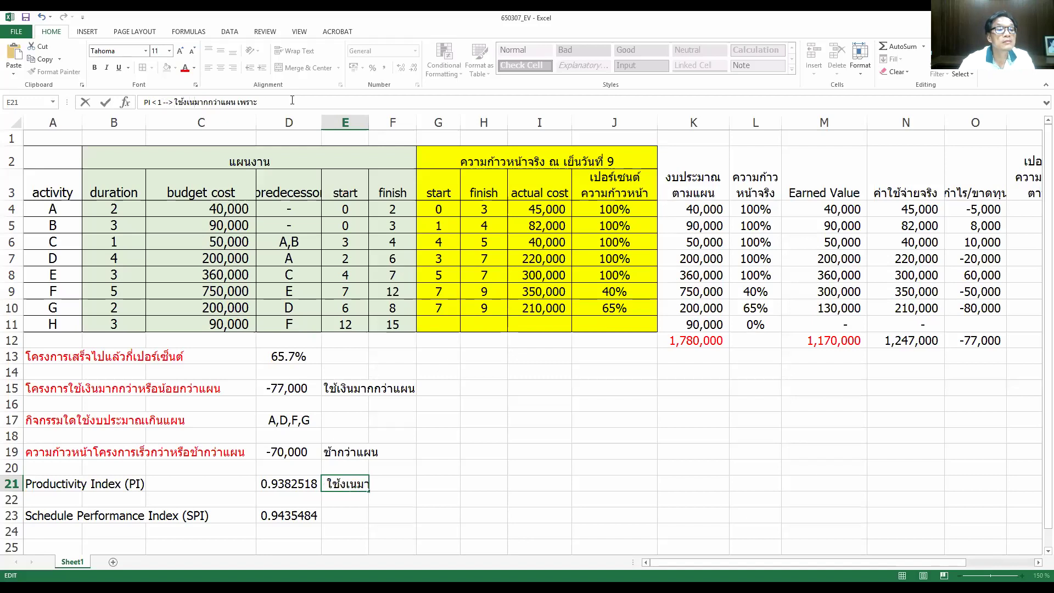
key("BackSpace")
key("BackSpace")
type("G'BO")
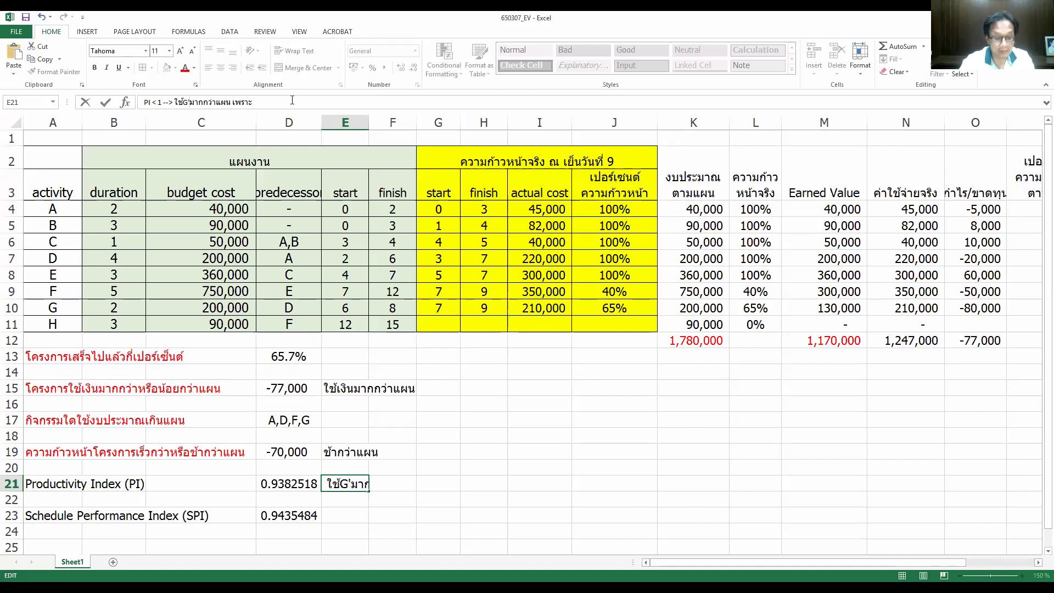
key("BackSpace")
key("BackSpace")
key("BackSpace")
key("BackSpace")
type("เงิน")
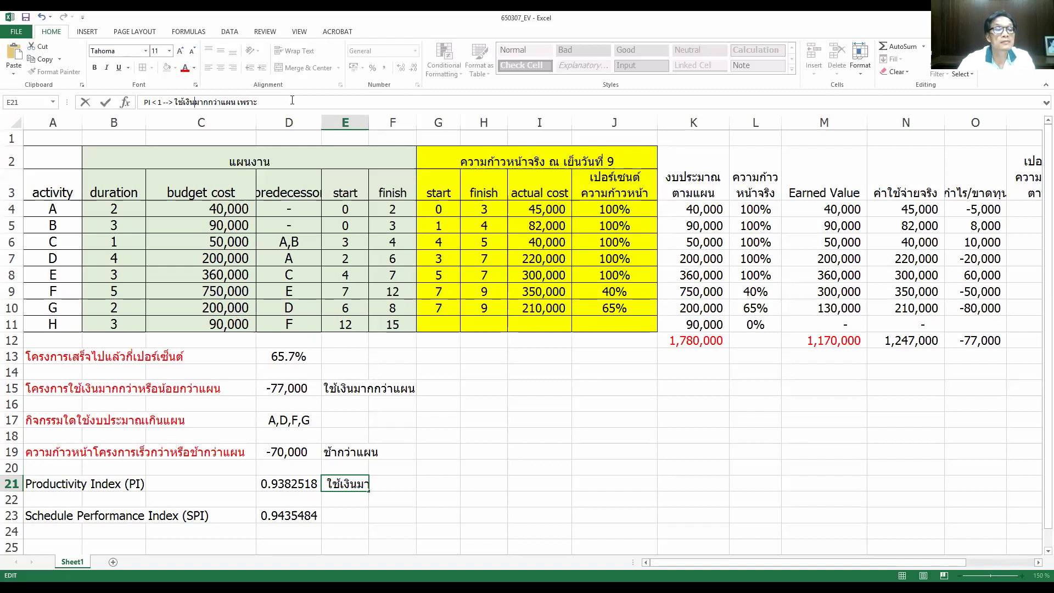
- Delete the trailing "เพราะ" so the E21 note reads "PI < 1 --> ใช้เงินมากกว่าแผน"
key("Right")
key("Right")
key("Right")
key("Right")
key("Right")
key("Right")
key("Right")
key("Right")
key("Right")
key("Right")
key("Right")
key("Right")
key("Right")
key("Right")
key("Right")
key("BackSpace")
key("BackSpace")
key("BackSpace")
key("BackSpace")
key("BackSpace")
key("Return")
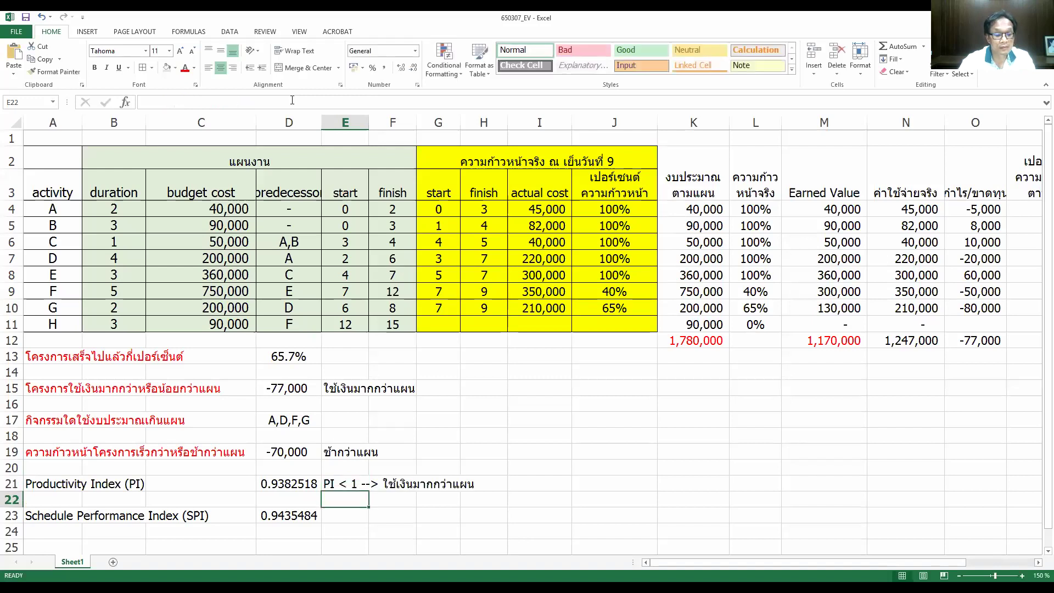
- Enter the note "SPI < 1 --> ทำงานช้าวกว่าแผน" in E23 beside the Schedule Performance Index
key("Down")
type("หย")
key("BackSpace")
key("BackSpace")
type("SPI")
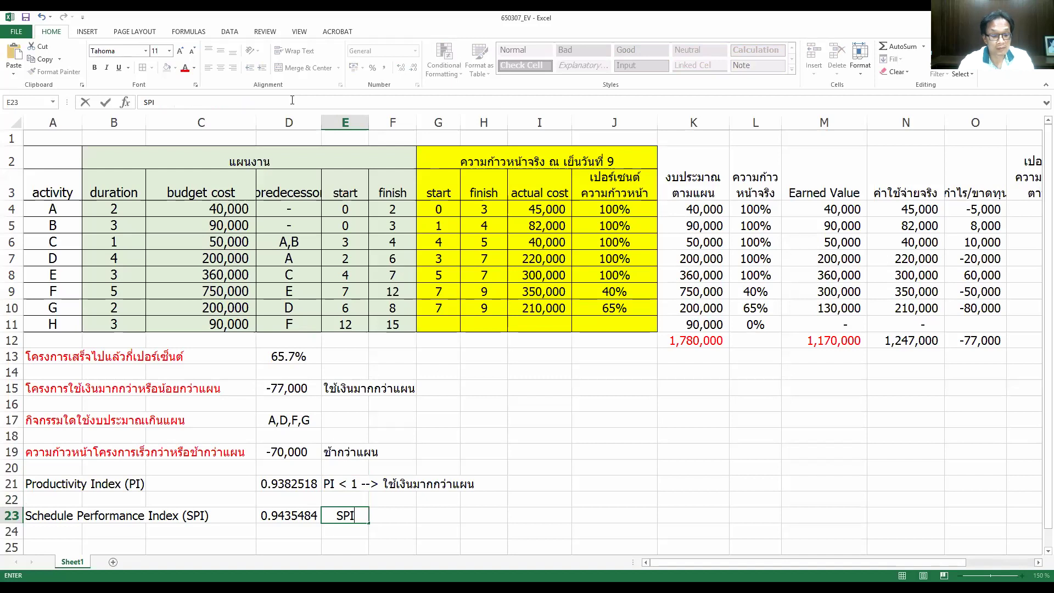
type(" < 1")
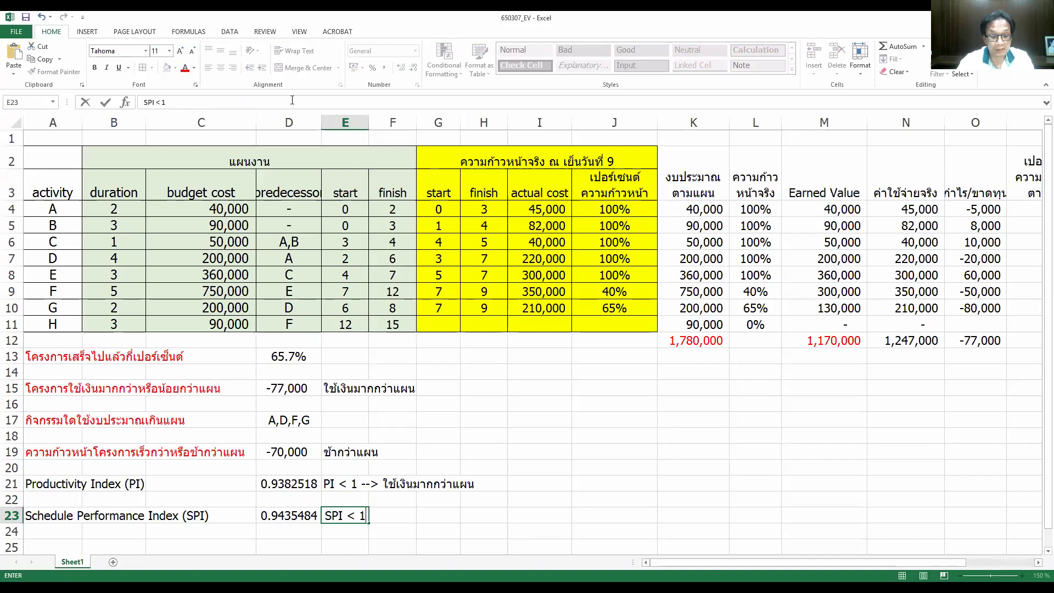
type(" -->")
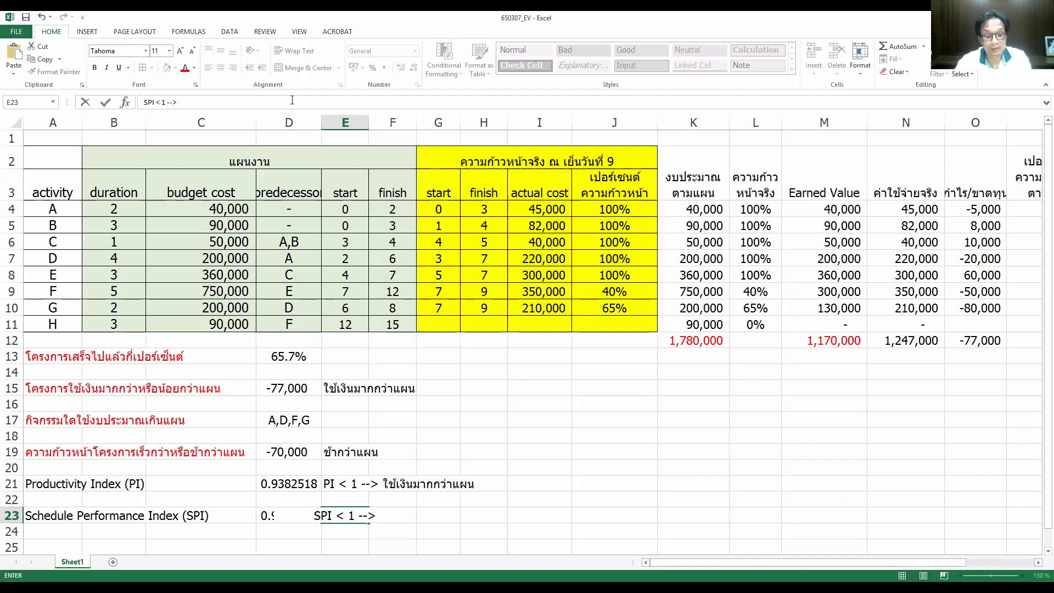
type("ใช้เ")
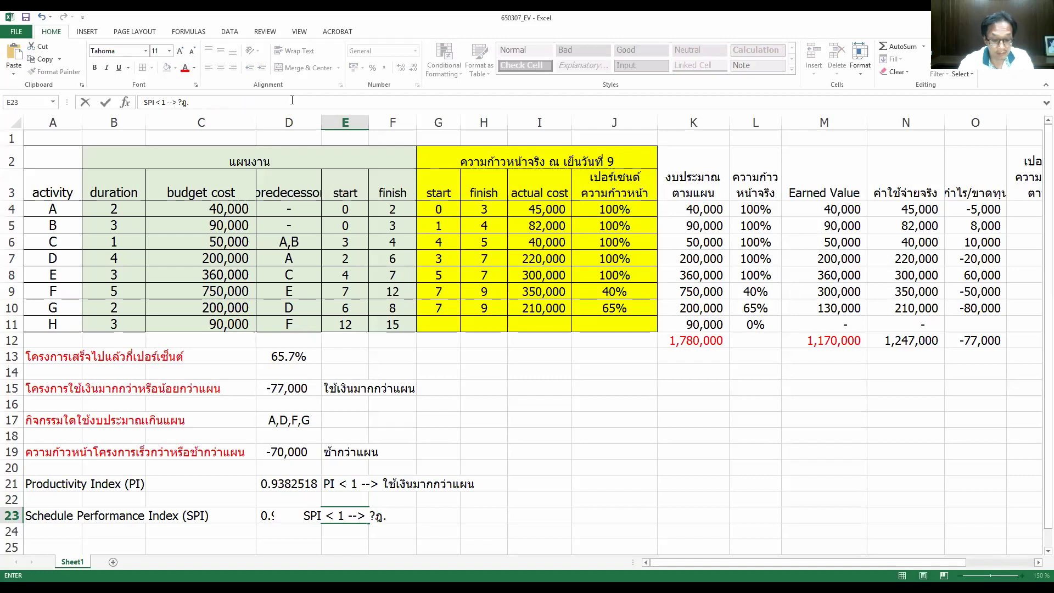
key("BackSpace")
key("BackSpace")
key("BackSpace")
key("BackSpace")
type("ท")
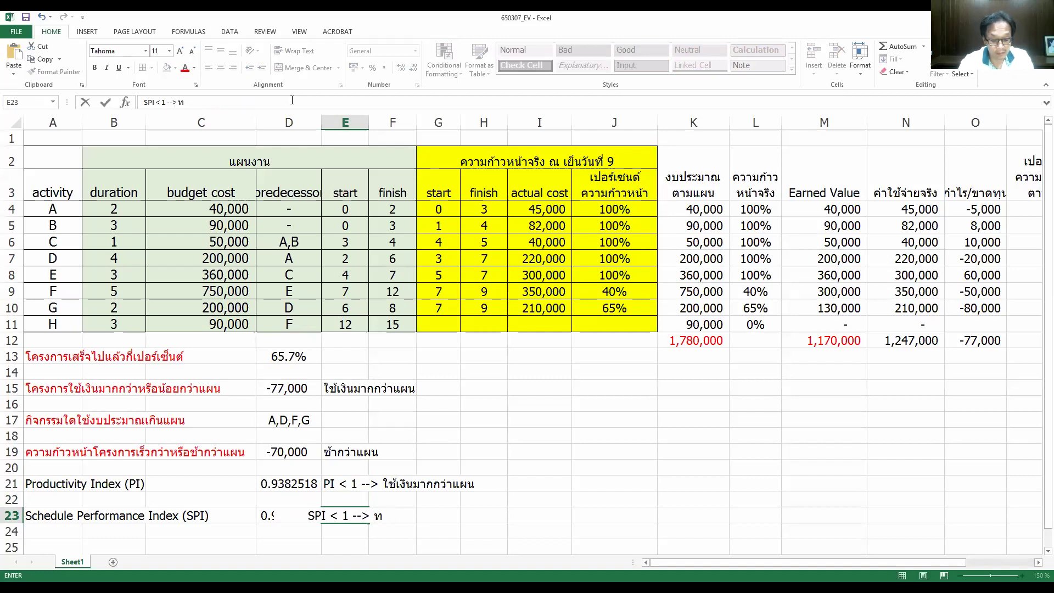
type("ำงานช้า")
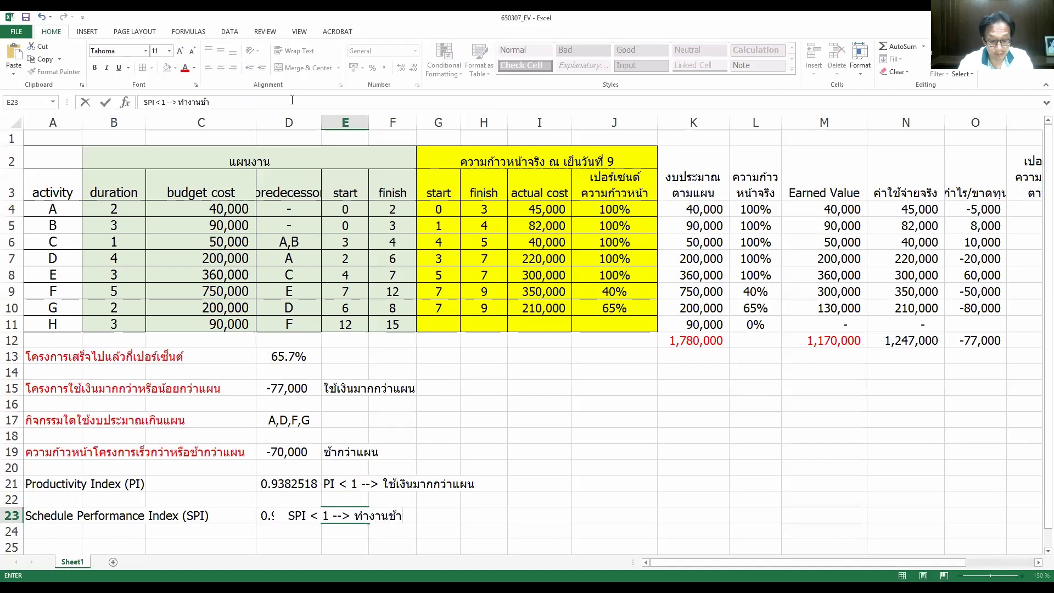
type("วกว่าแผน")
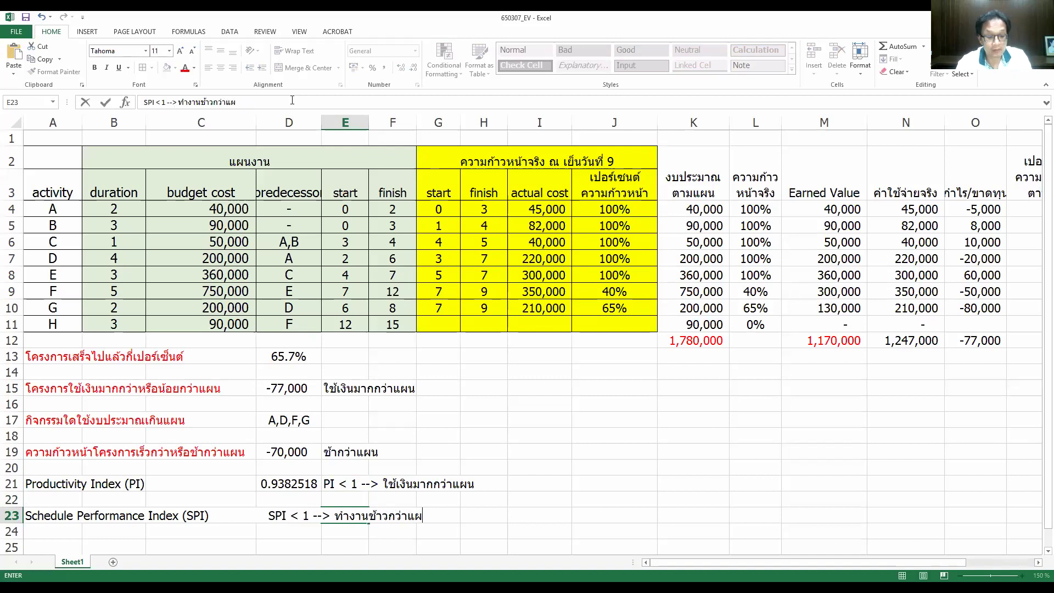
key("Return")
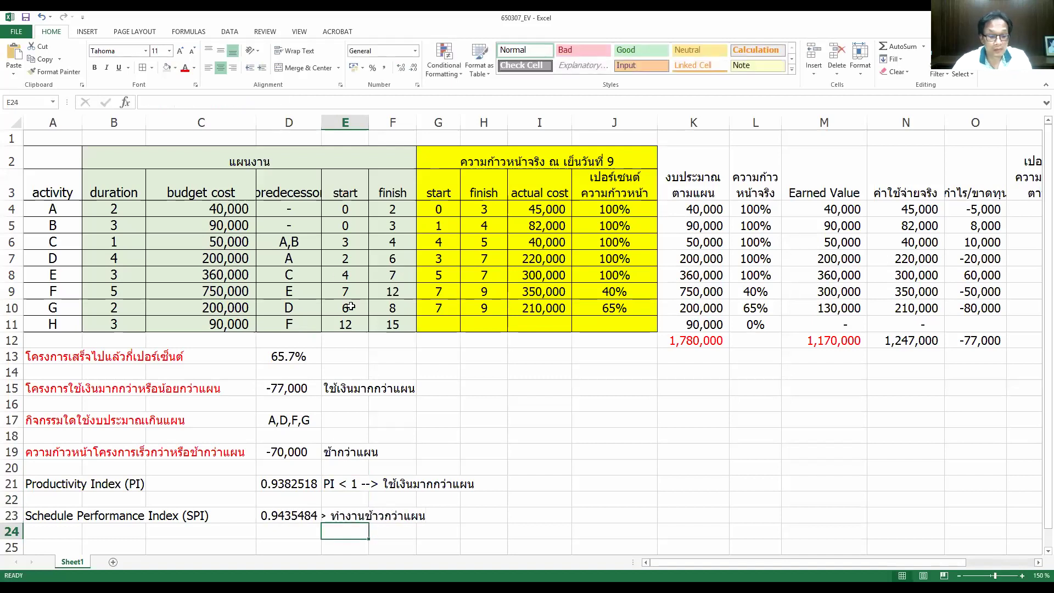
- Remove the extra "ว" so the E23 note reads "SPI < 1 --> ทำงานช้ากว่าแผน", and left-align the cell
left_click(287, 513)
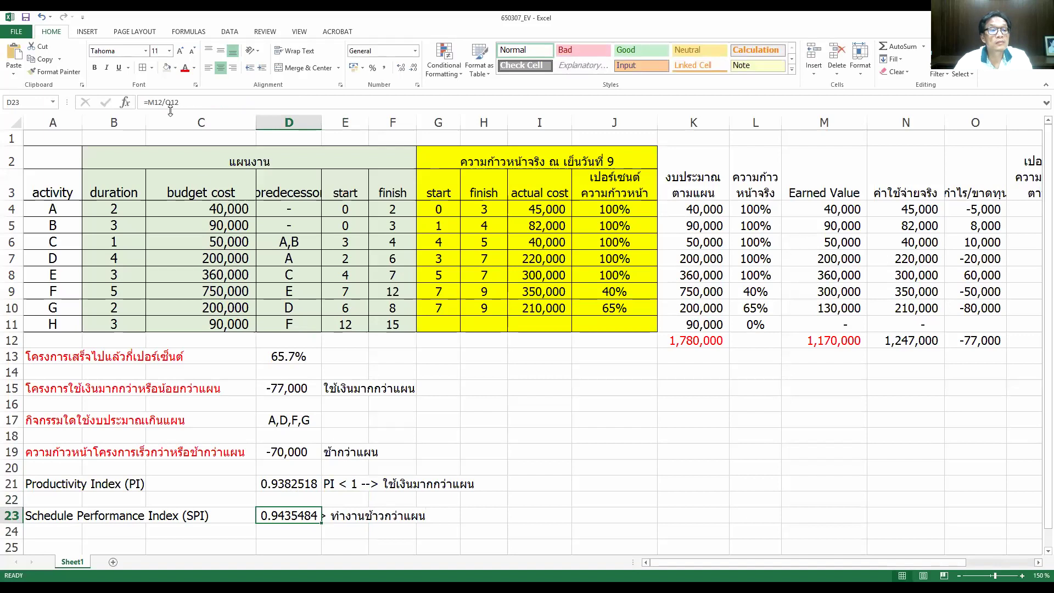
left_click(346, 511)
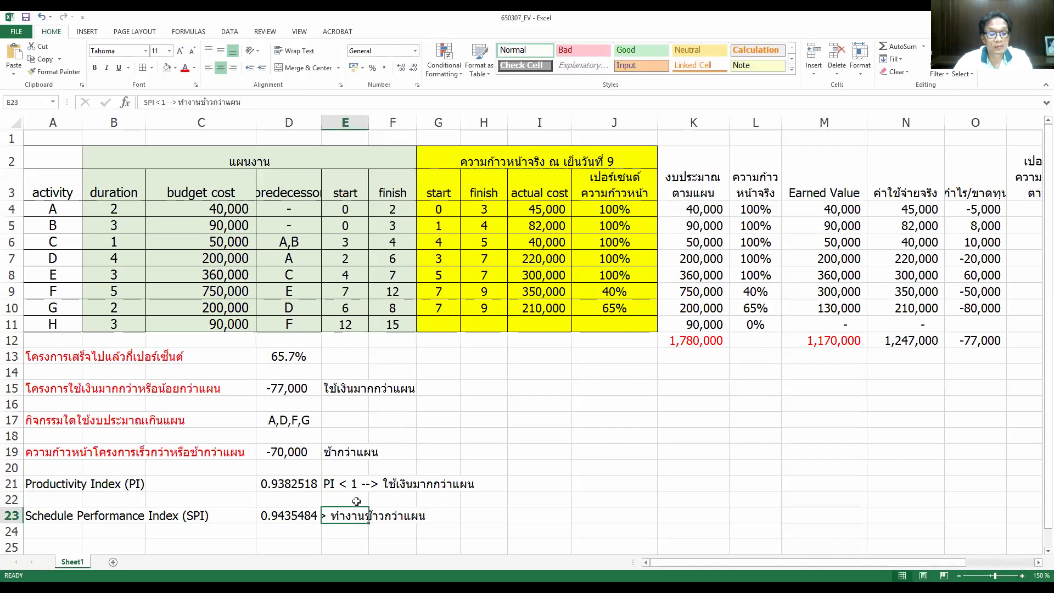
left_click(215, 103)
key("BackSpace")
key("Return")
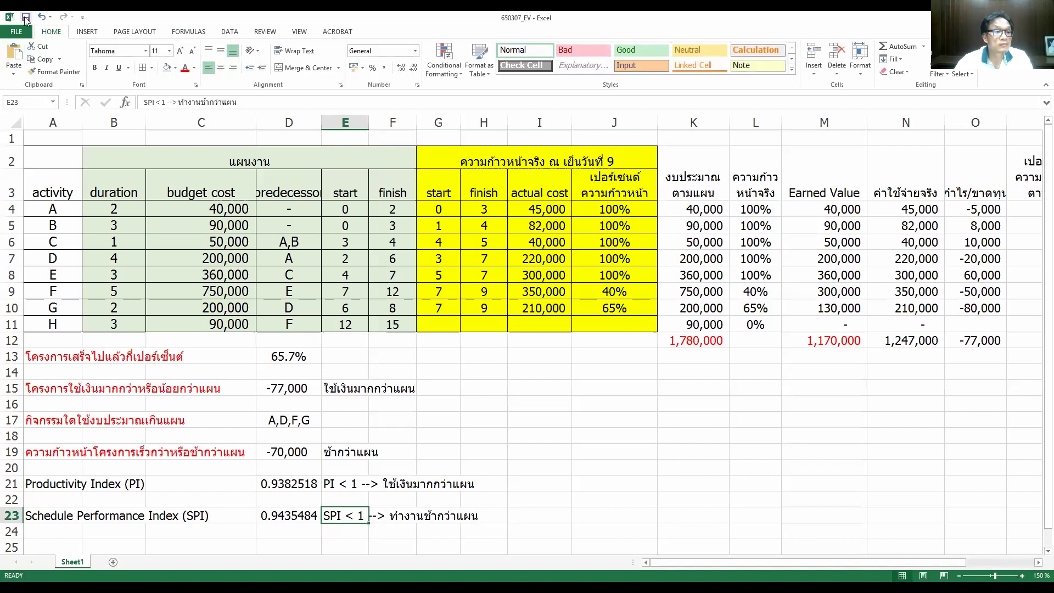
left_click(650, 424)
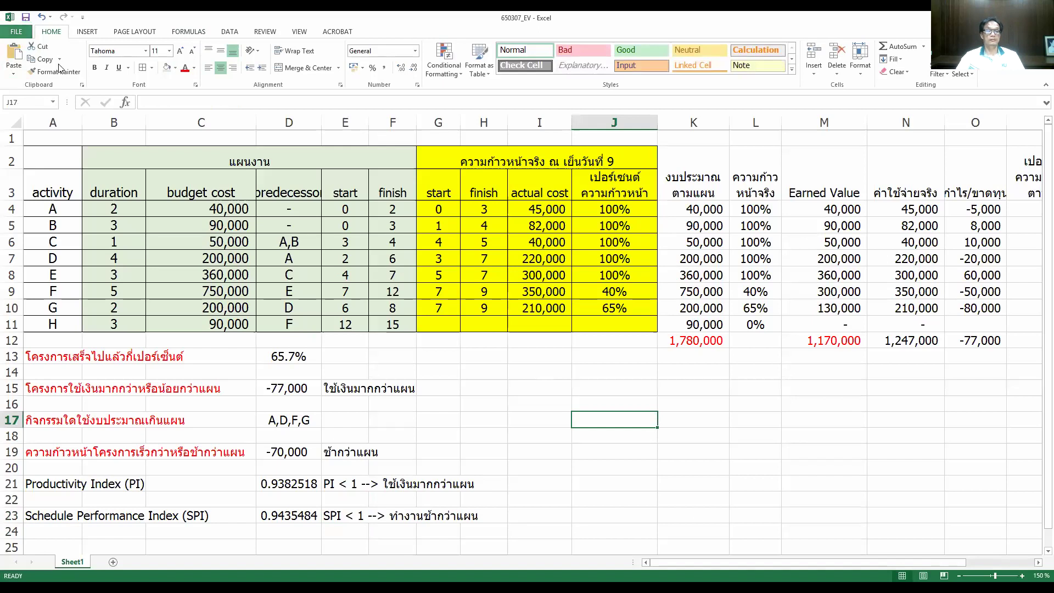
- Examine the Productivity Index and Schedule Performance Index rows with their values and interpretation notes
left_click(707, 358)
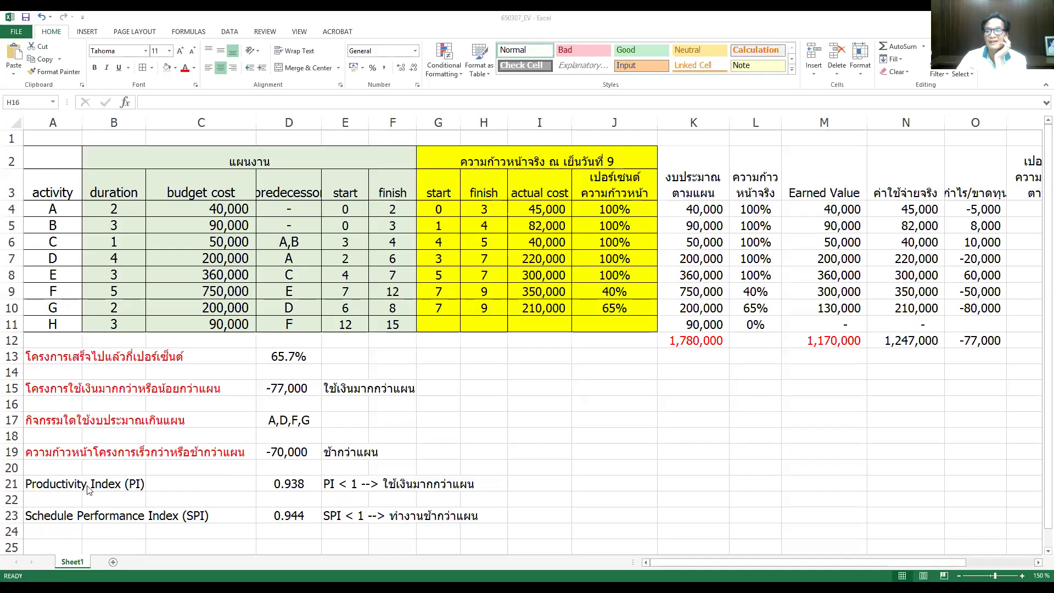
left_click(75, 485)
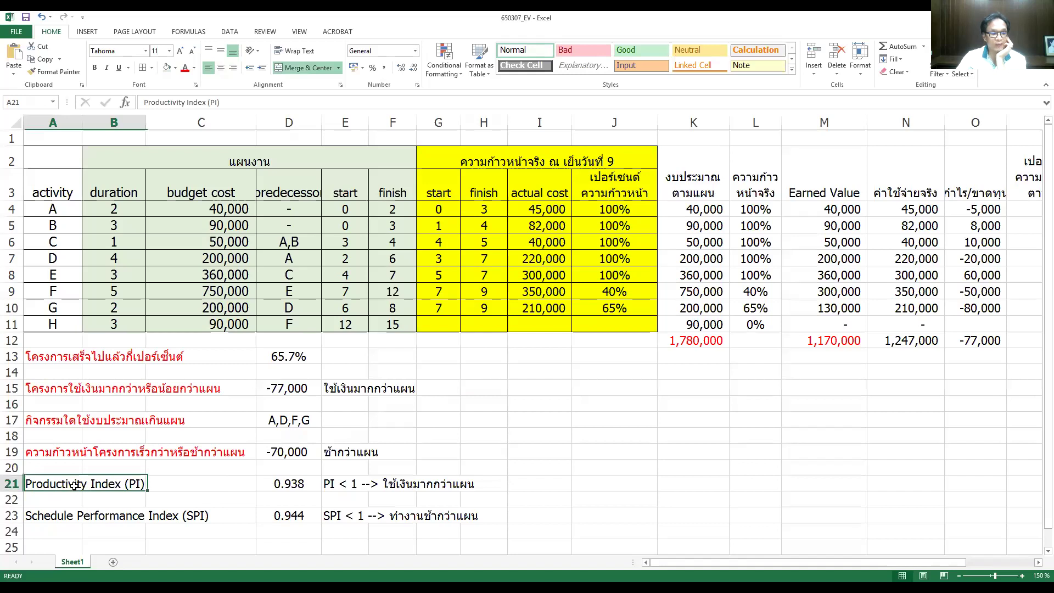
left_click(74, 518)
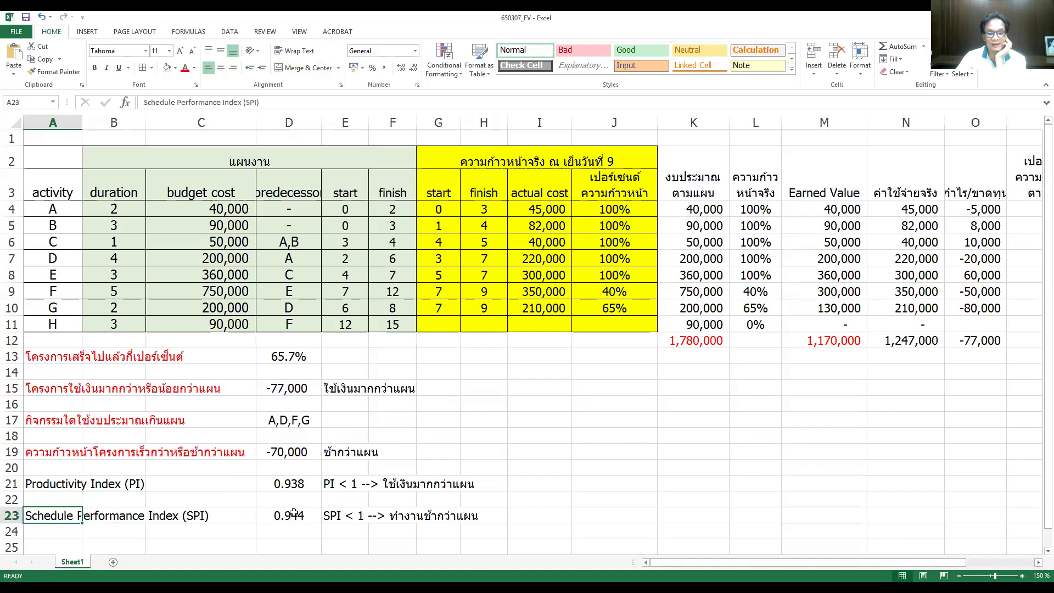
left_click(498, 484)
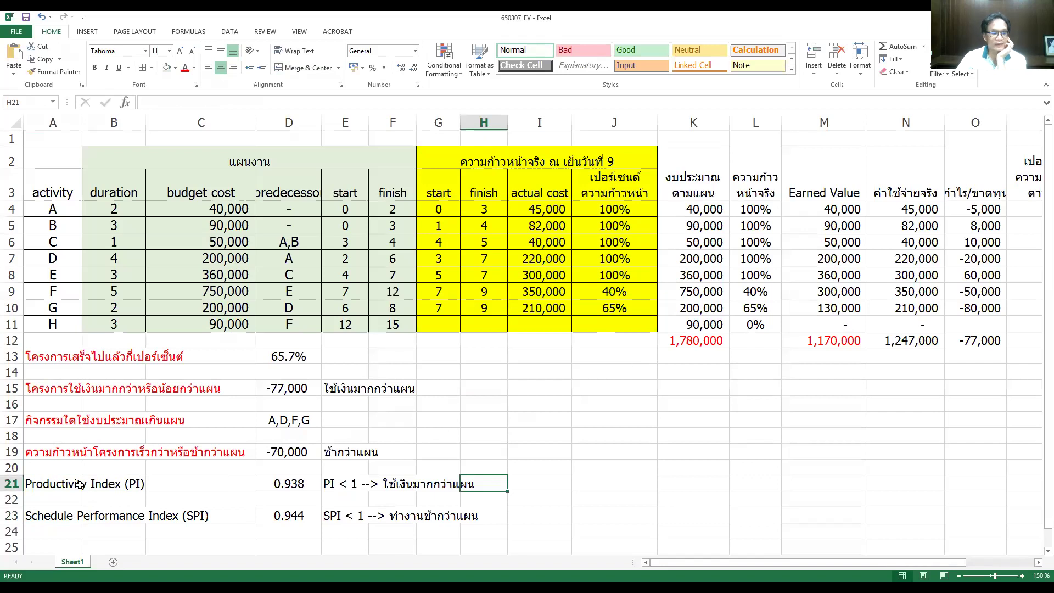
left_click(88, 512)
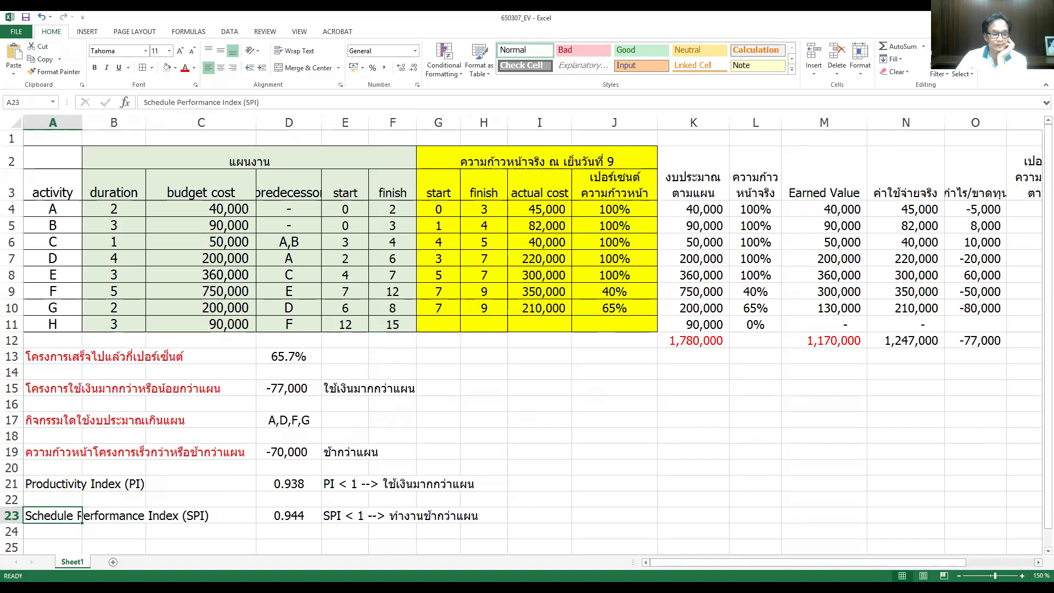
left_click(49, 481)
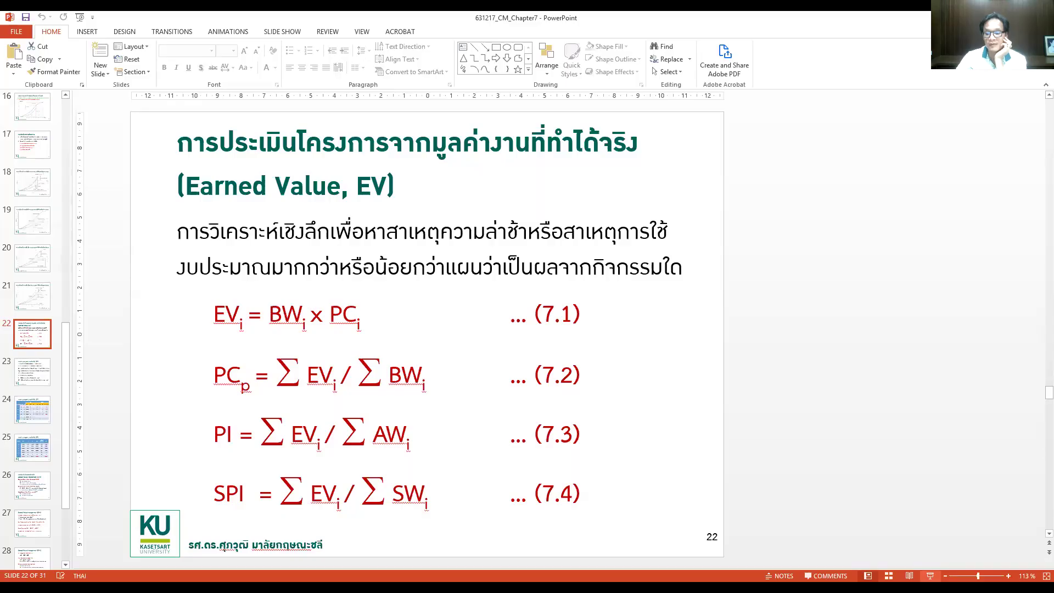
- In the 631217_CM_Chapter7 presentation, start the slide show at slide 22 and advance through to slide 31
key("shift+F5")
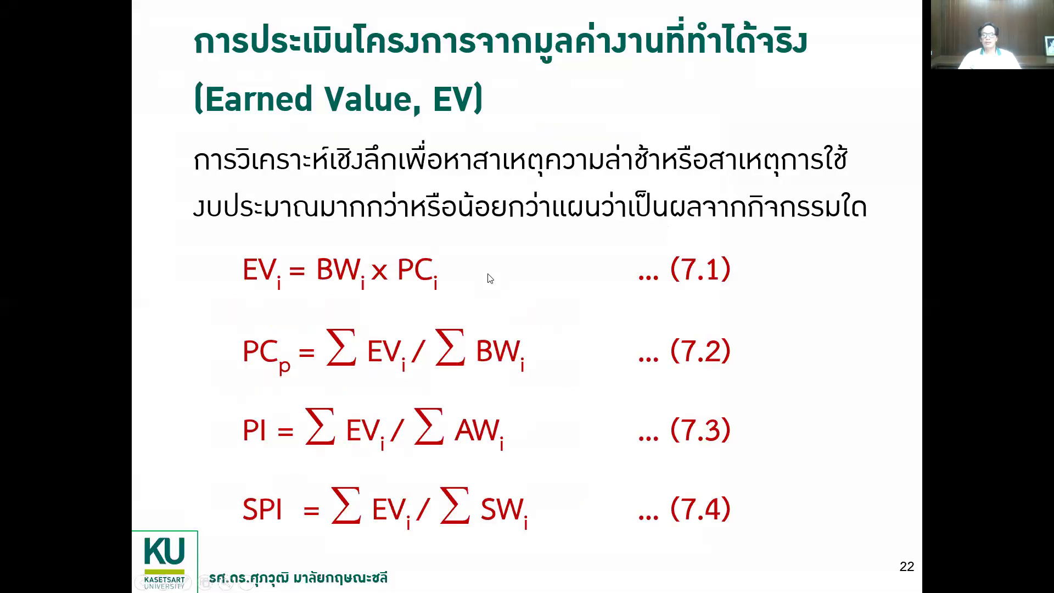
key("Right")
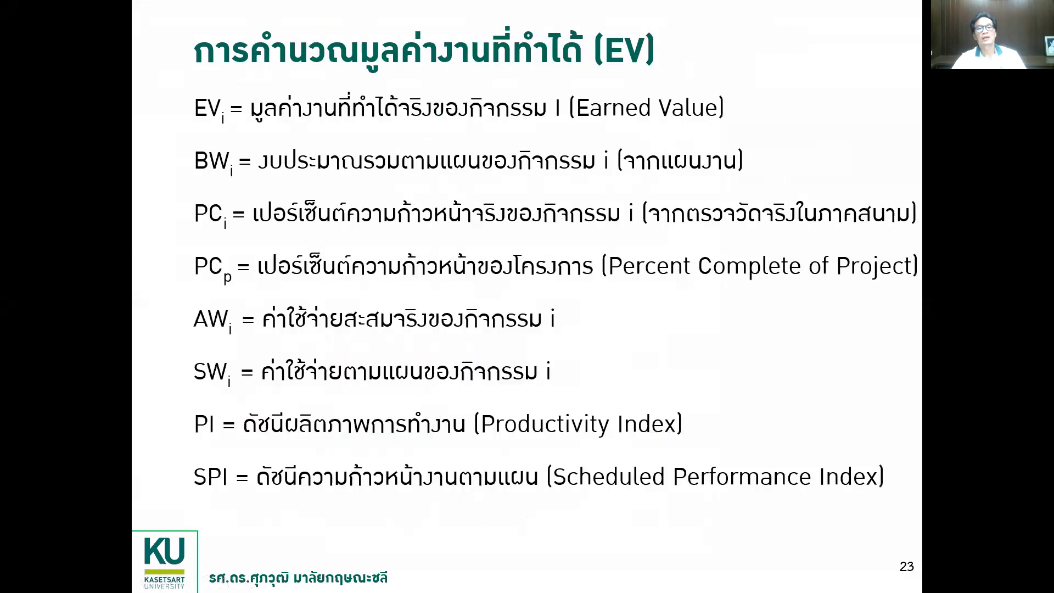
key("Right")
key("Right")
key("Right")
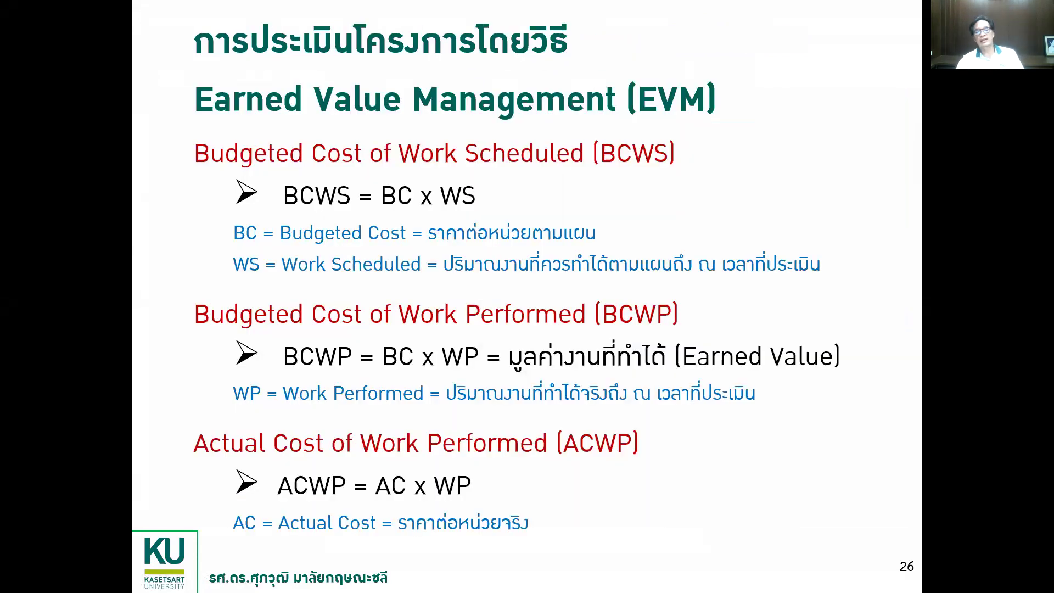
key("Right")
key("Right")
key("Right")
key("Right")
key("Right")
key("Right")
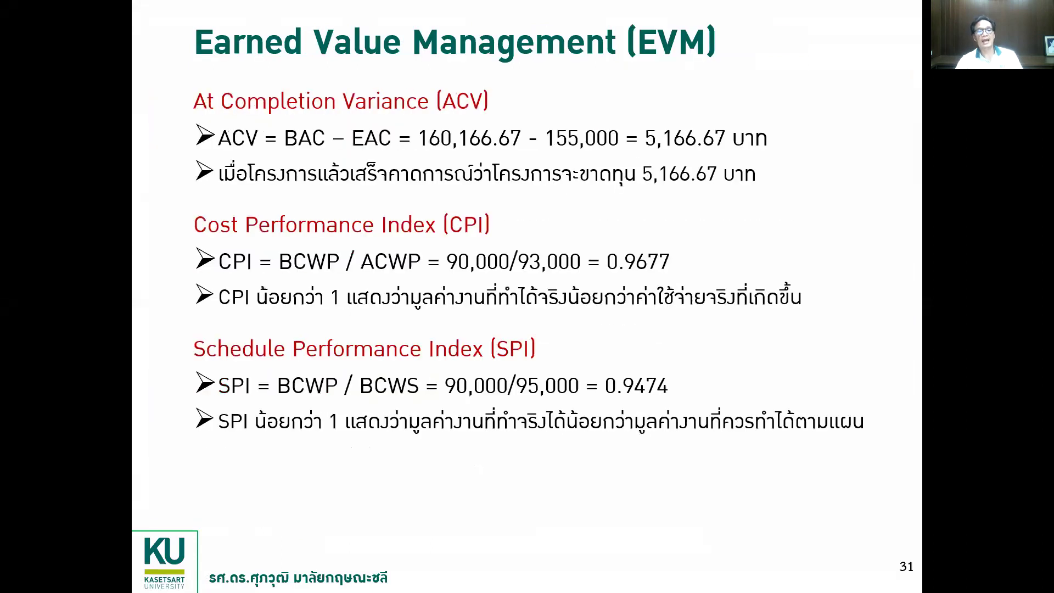
- Go back through the slides to the earned value calculation table on slide 25
key("Left")
key("Left")
key("Left")
key("Left")
key("Left")
key("Left")
key("Left")
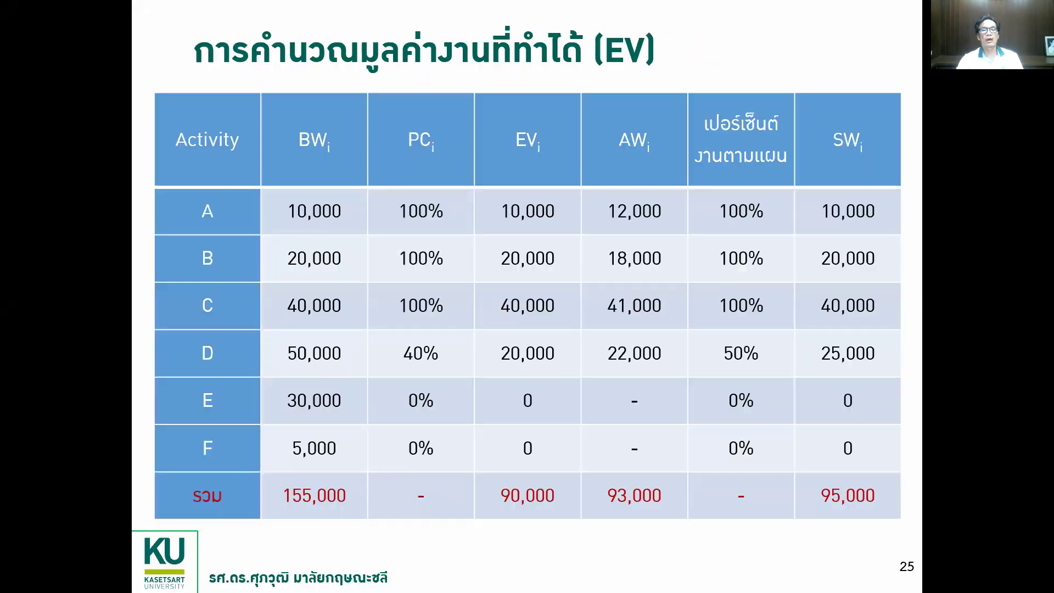
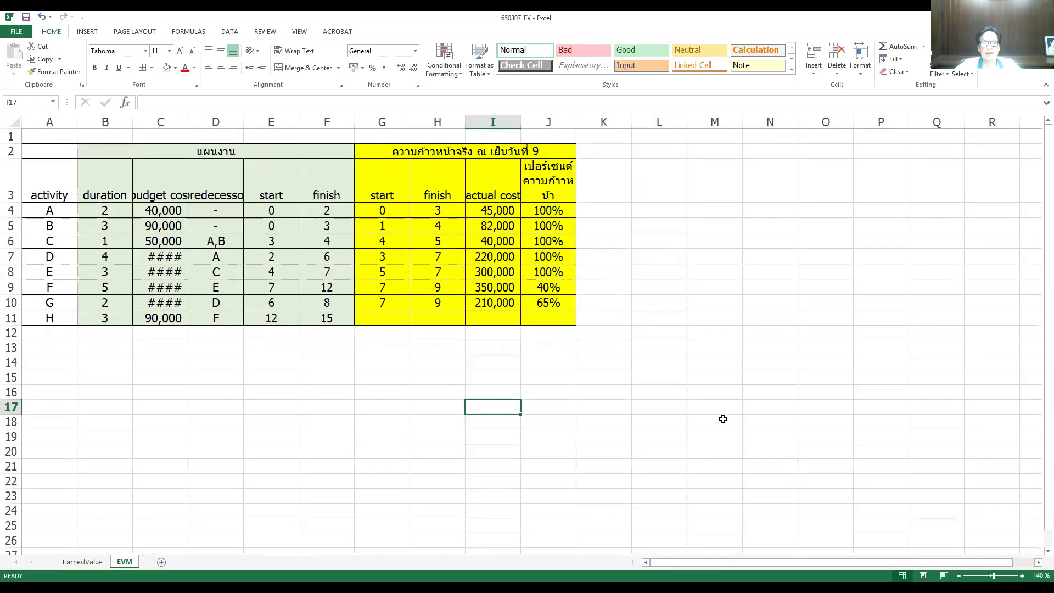
- In the EVM sheet, wrap the text of headers A3:J3 and widen column J so its heading fits on two lines
left_click(540, 189)
left_click_drag(317, 188, 41, 192)
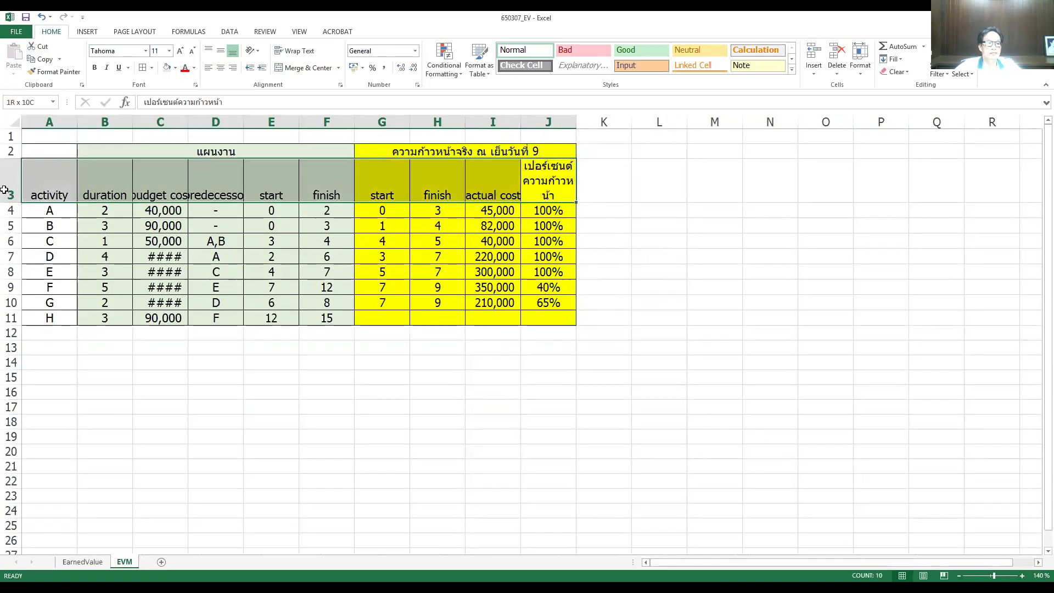
left_click(291, 51)
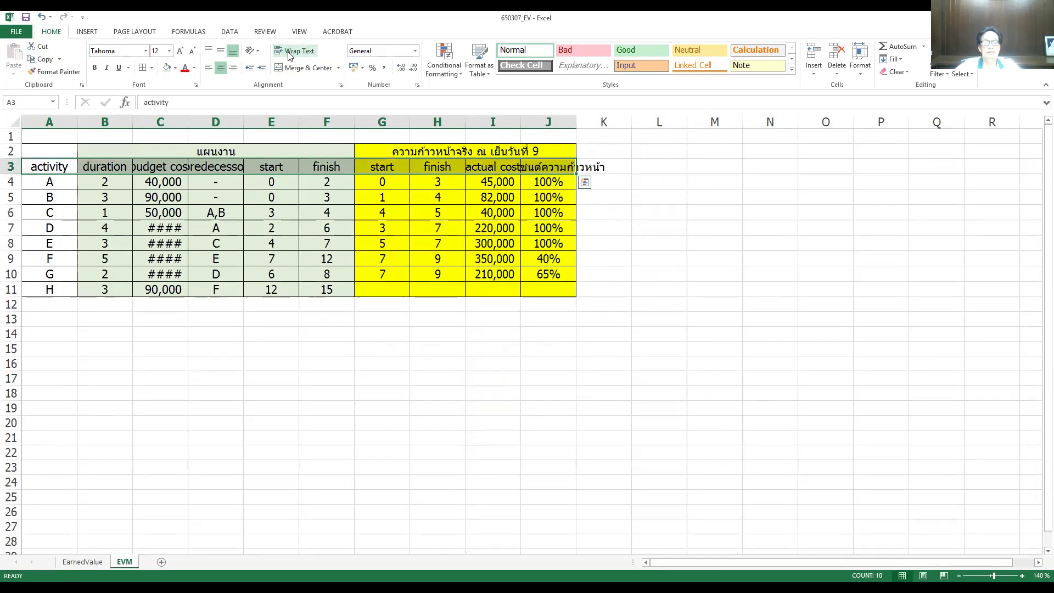
left_click(287, 52)
left_click(604, 347)
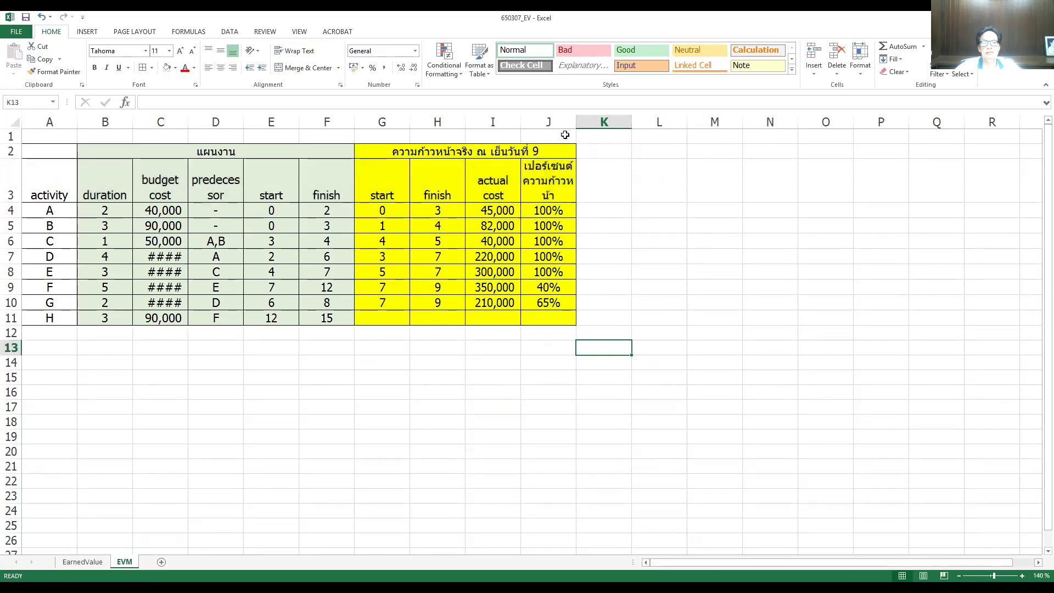
left_click_drag(576, 122, 597, 124)
- Add the column headers BC in K3 and WS in L3
left_click(616, 193)
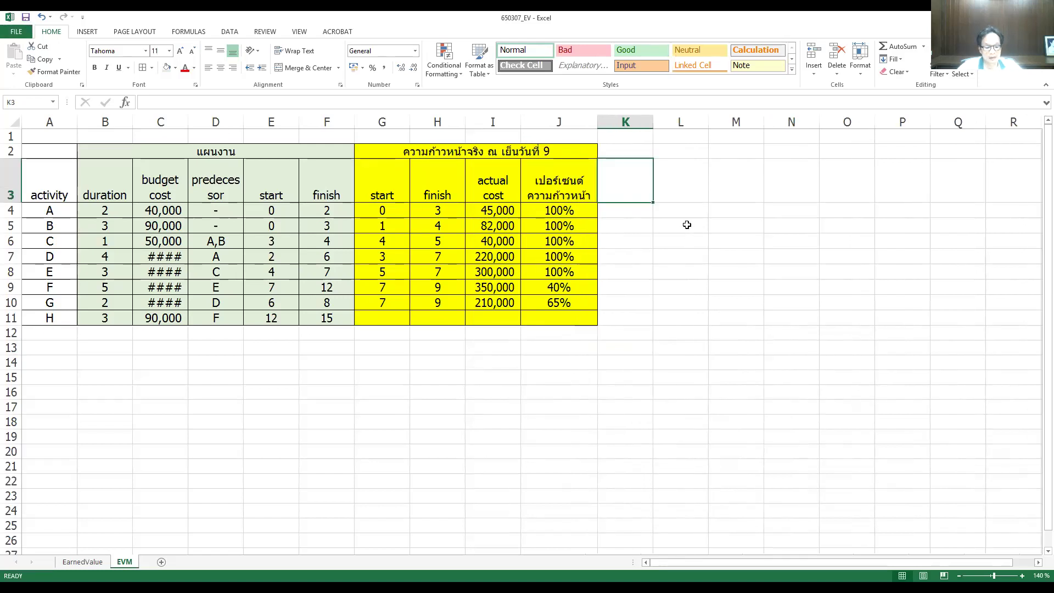
type("bc")
key("BackSpace")
key("BackSpace")
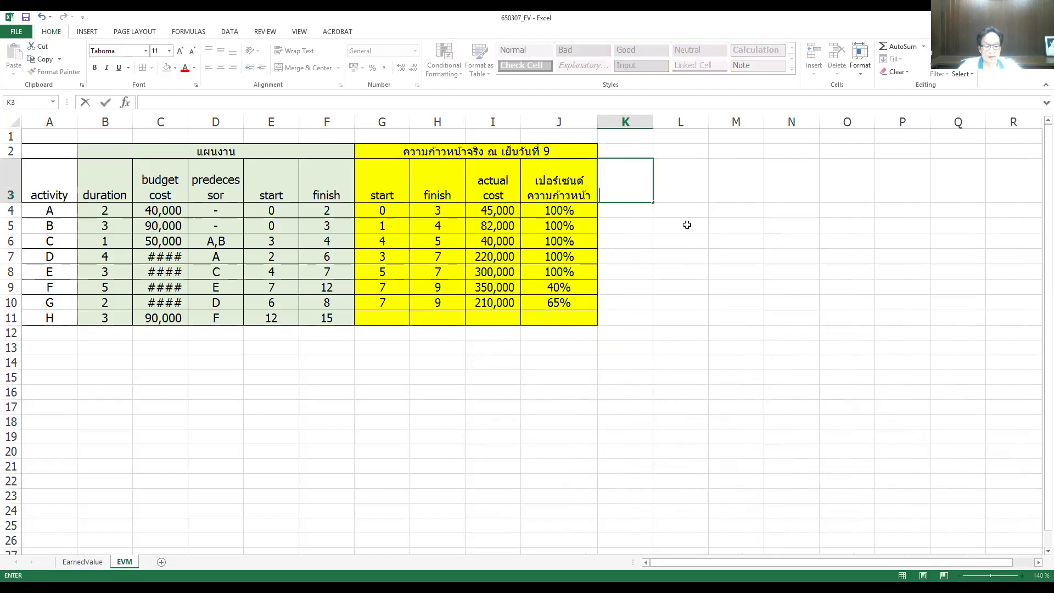
type("BC")
key("Return")
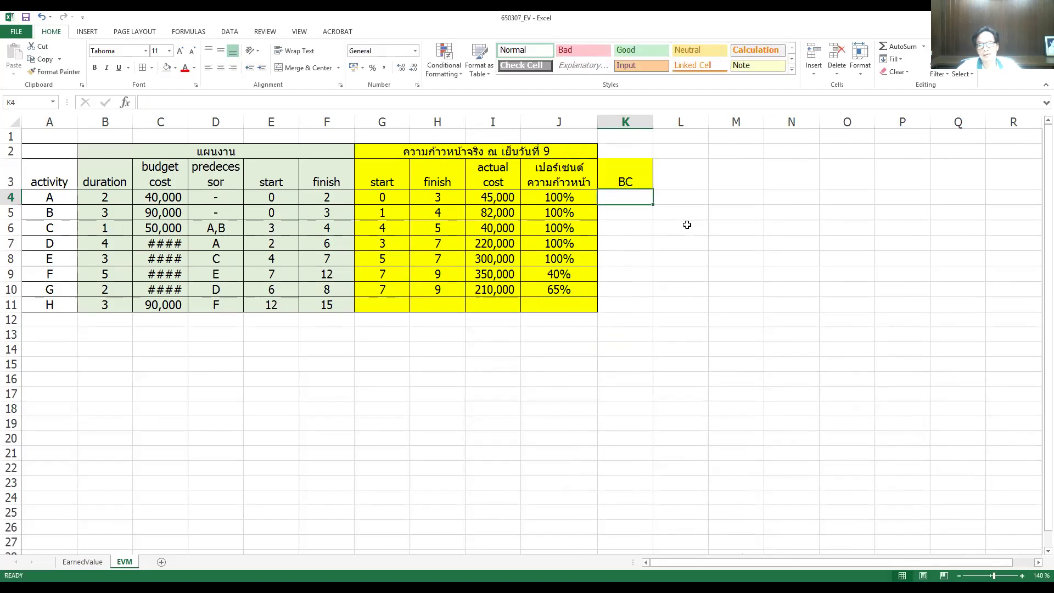
key("Right")
key("Up")
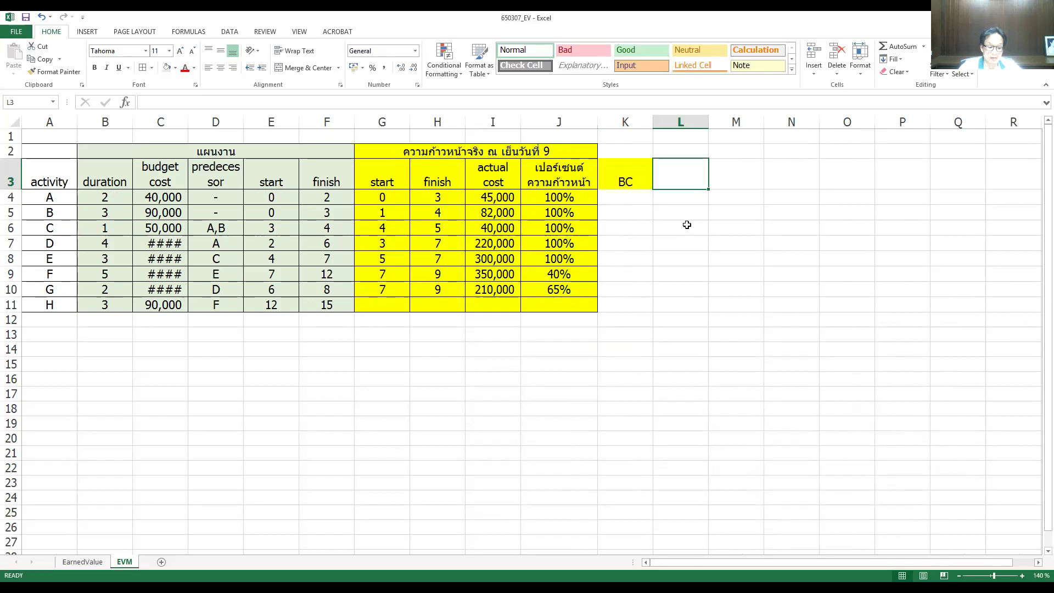
type("WS")
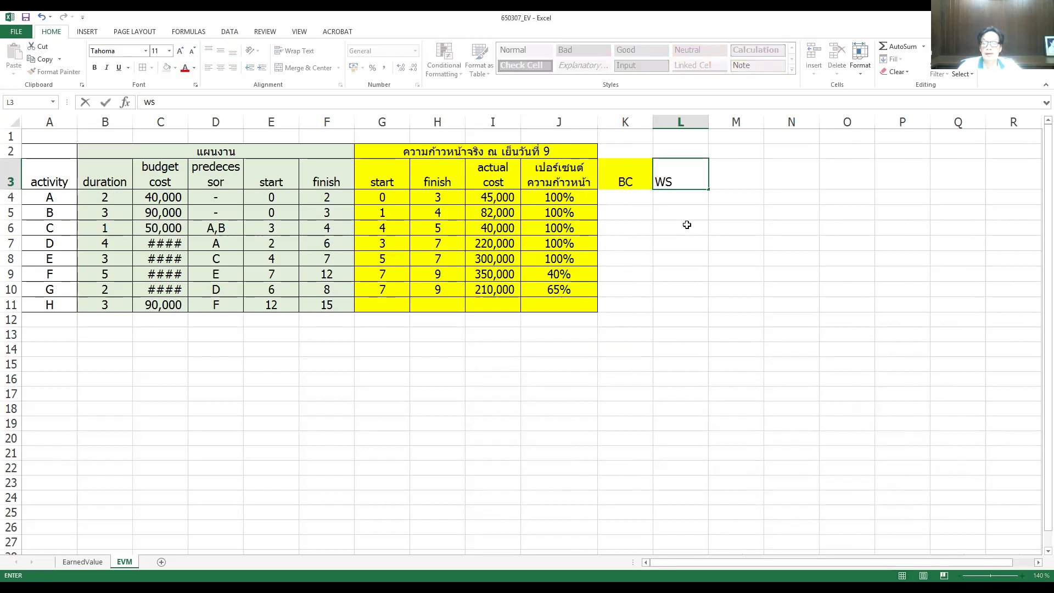
key("Return")
- Add the column headers AC in M3 and WP in N3, and return to the BC header in K3
key("Right")
key("Up")
type("AC")
key("Return")
key("Right")
key("Up")
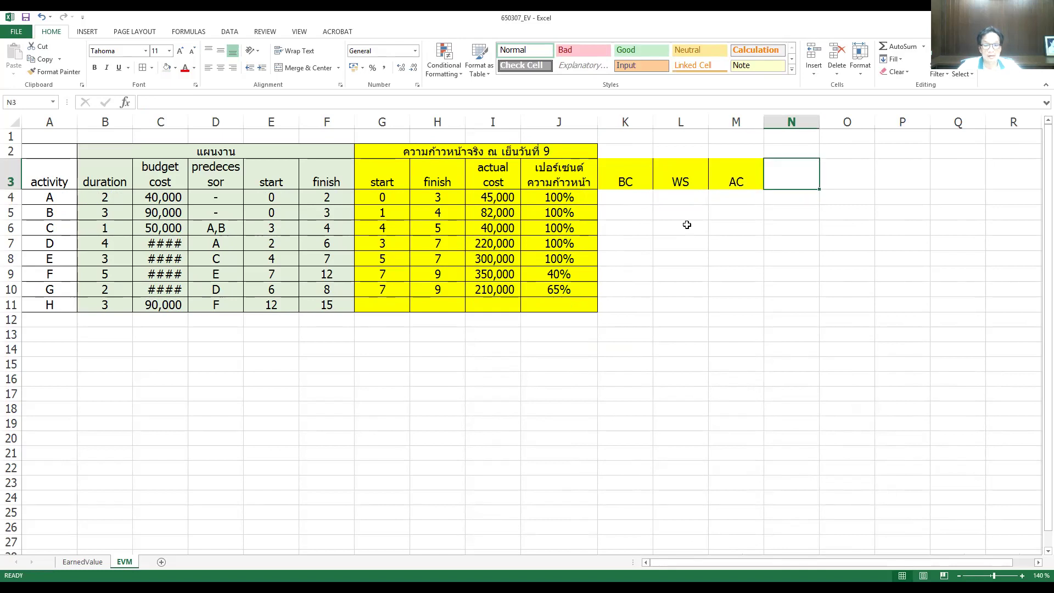
type("WP")
key("Return")
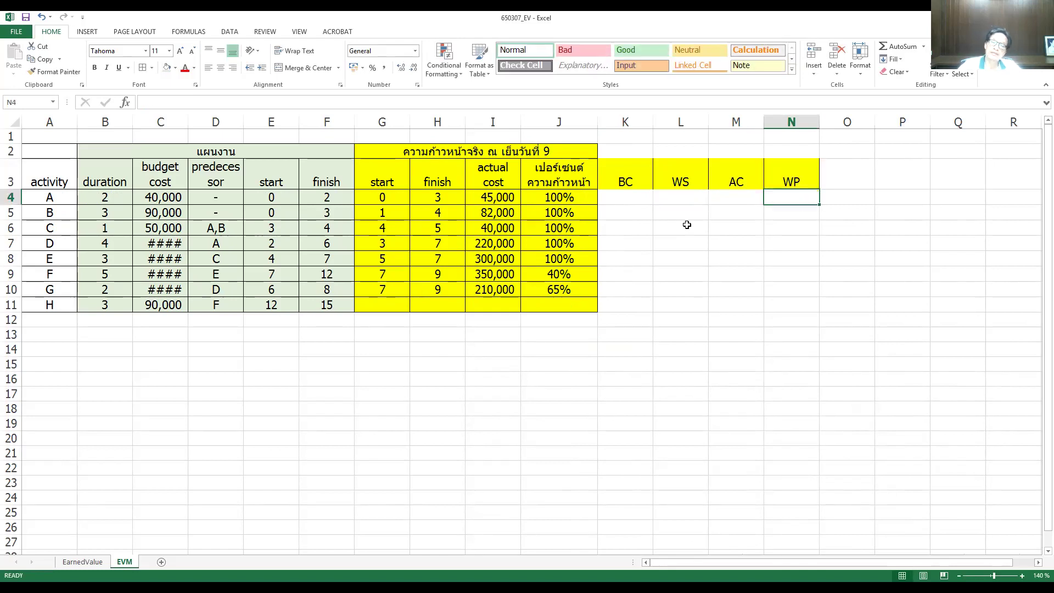
key("Up")
key("Left")
key("Left")
key("Left")
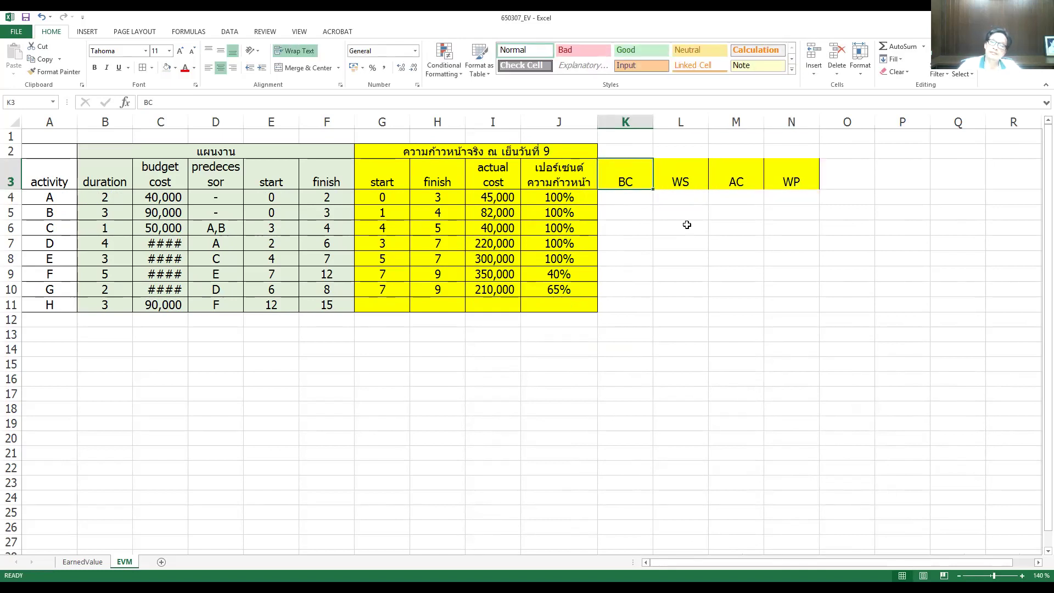
- Replace the header in L3 with AC and the header in M3 with WS
key("Right")
key("Delete")
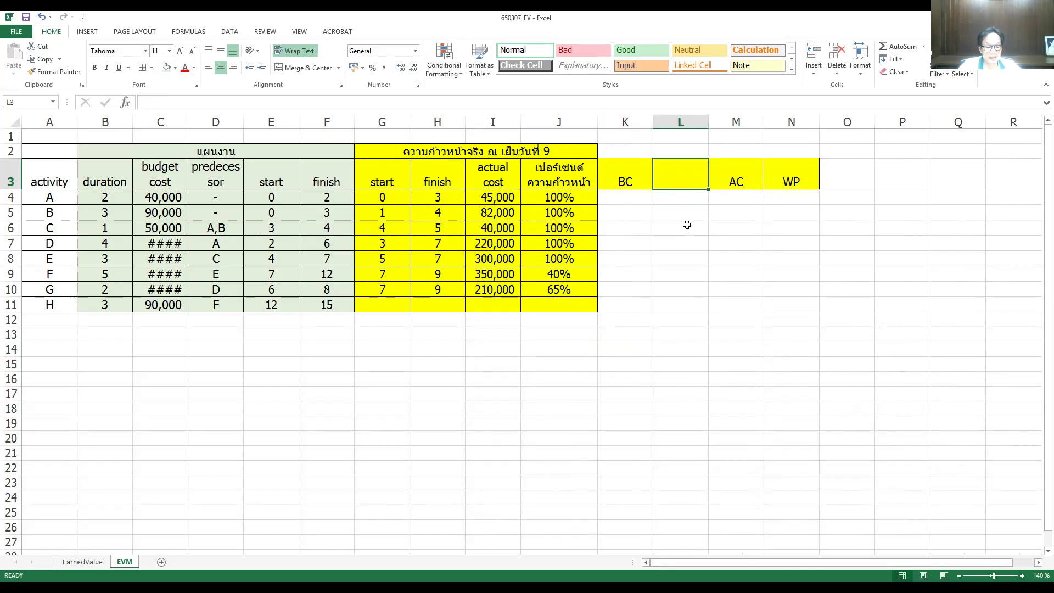
type("AC")
key("Right")
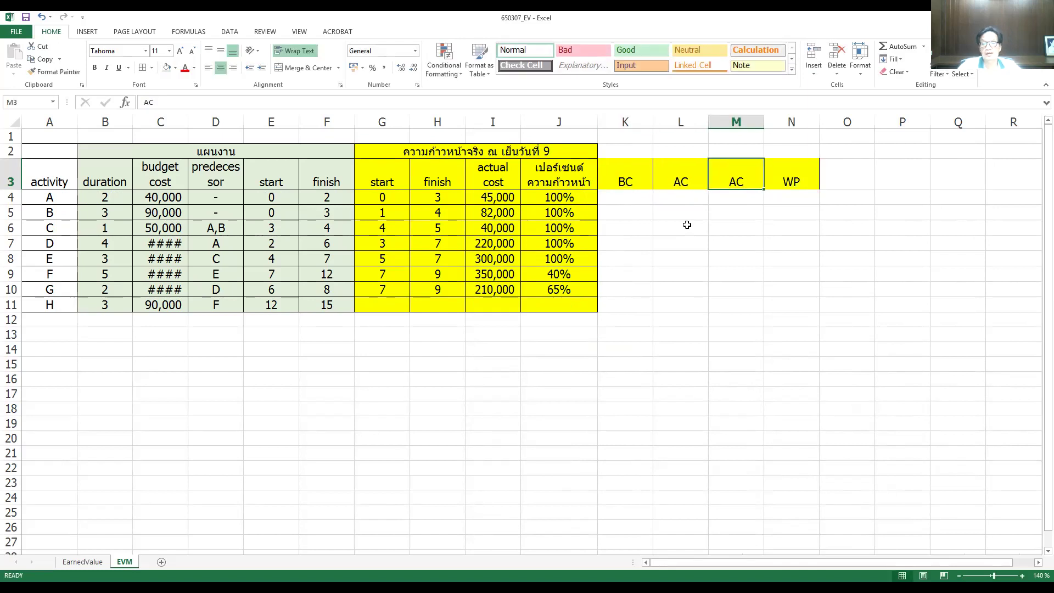
type("WS")
key("Return")
key("Left")
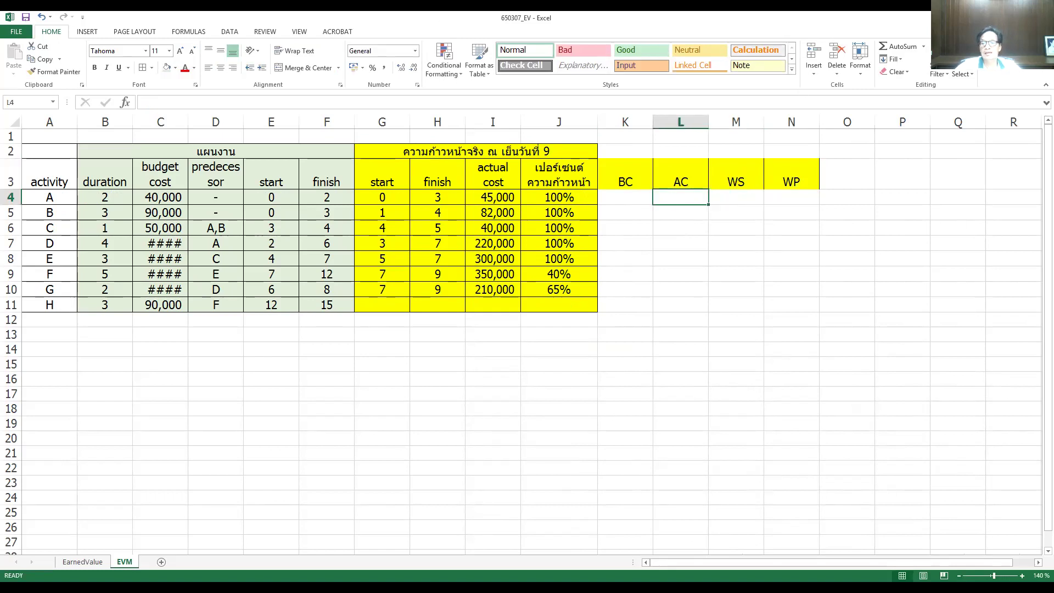
- Add the column headers BCWS in O3 and BCWP in P3
scroll(1029, 545, "up", 1)
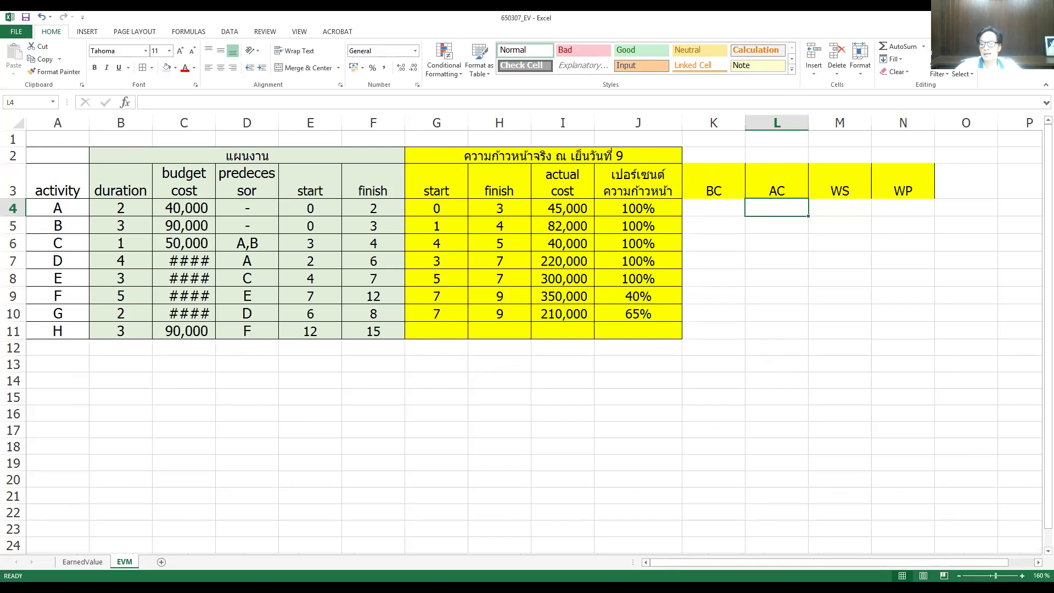
scroll(521, 335, "down", 1)
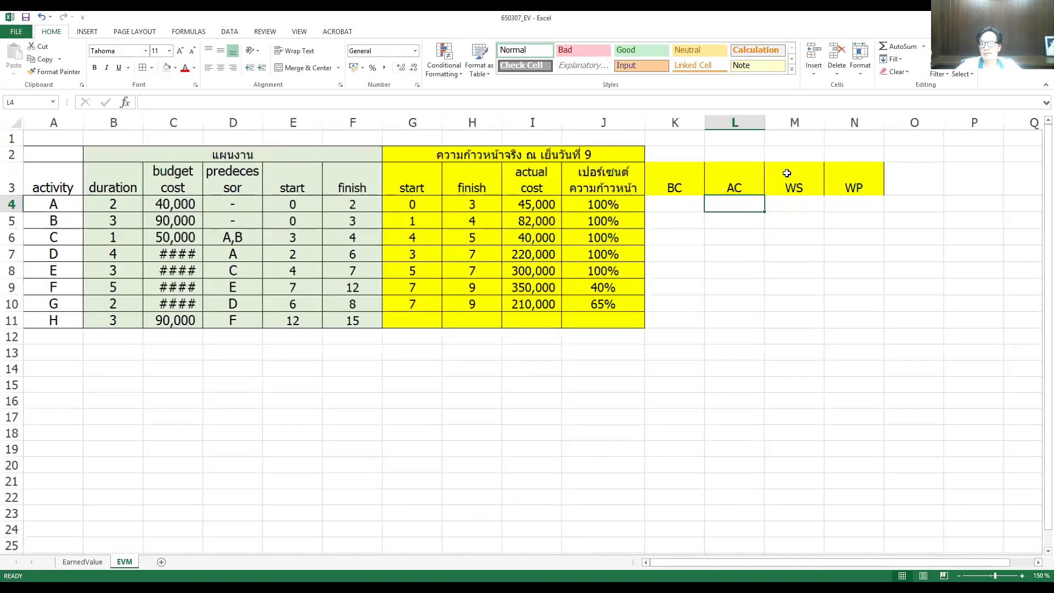
scroll(786, 173, "down", 2)
left_click(786, 173)
type("BCWS")
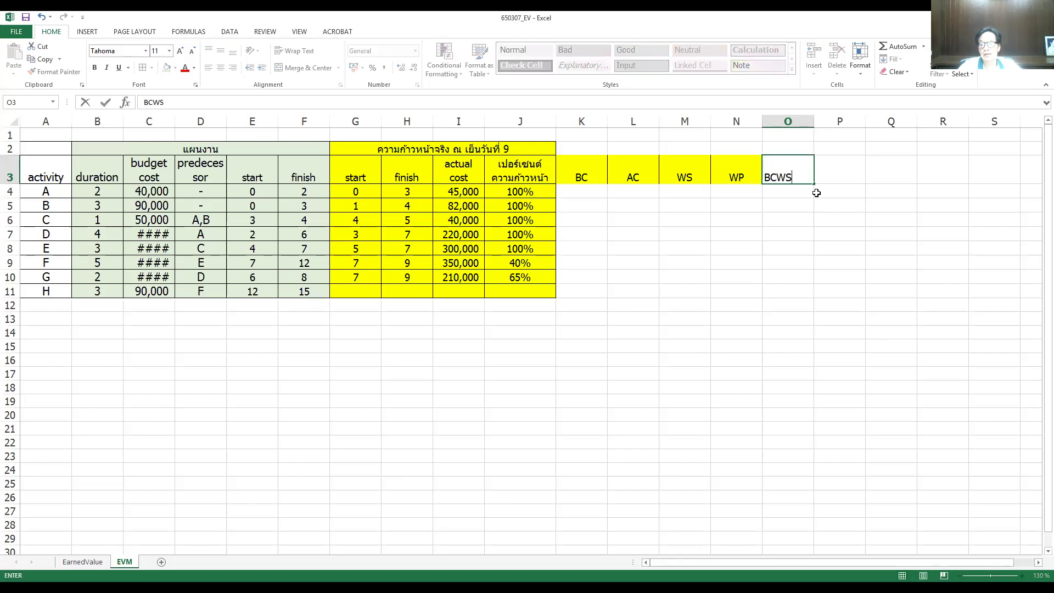
key("Tab")
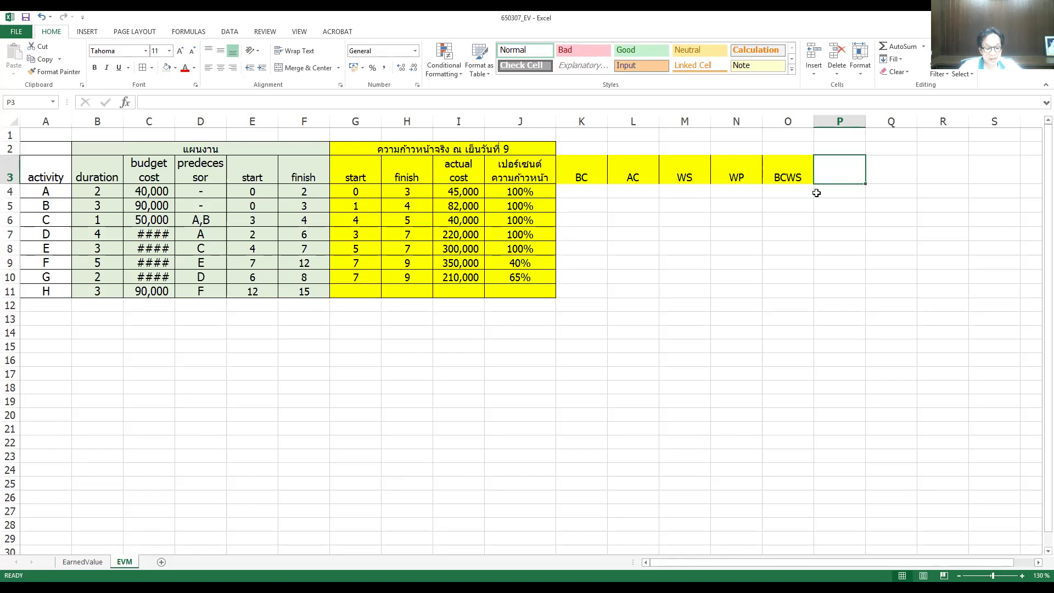
type("BCWP")
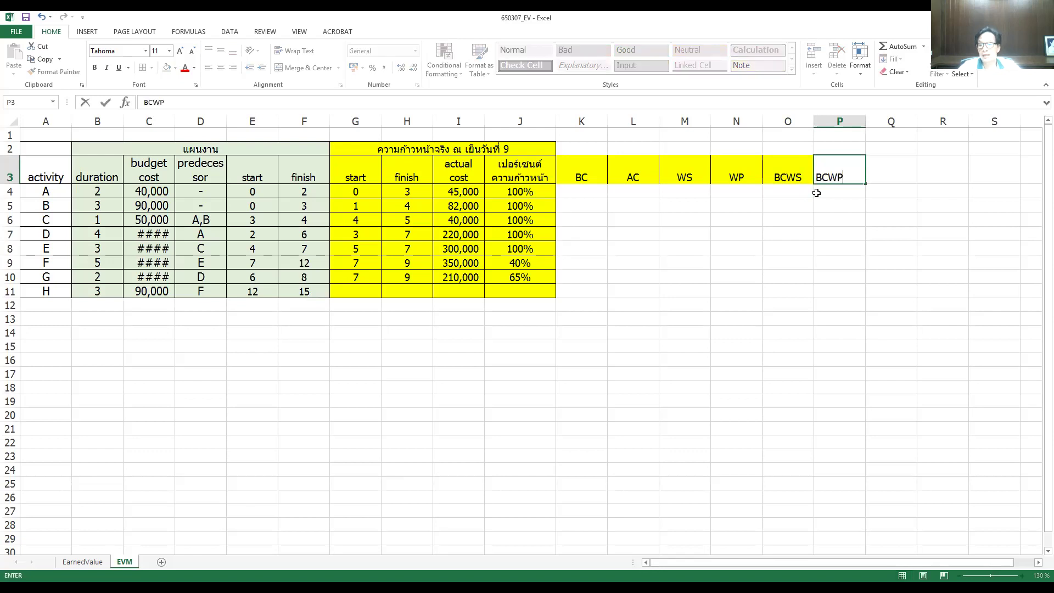
key("Return")
- Add the column header ACWP in Q3
key("Right")
key("Up")
type("AC")
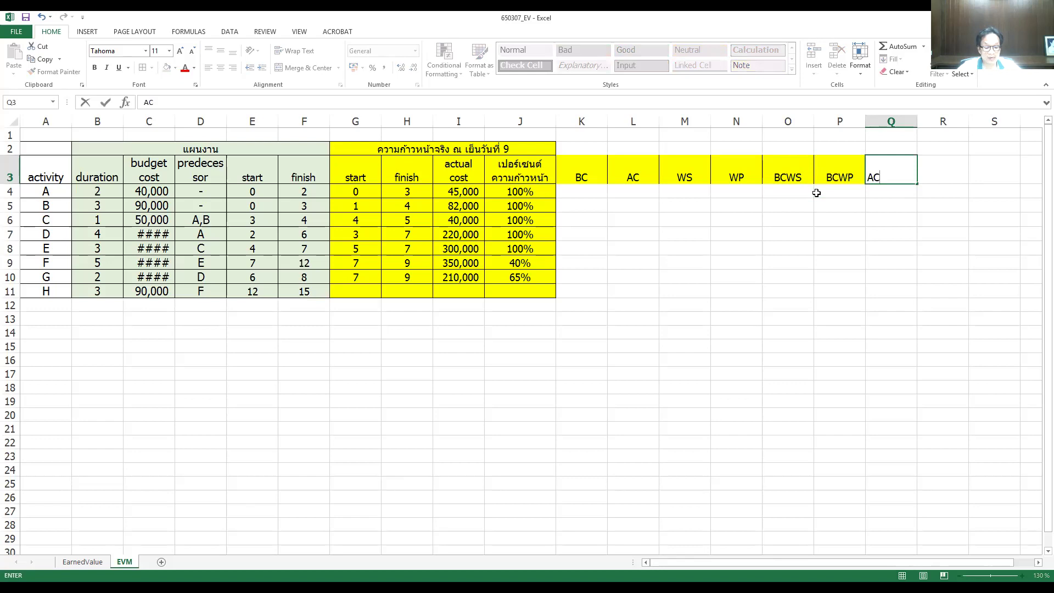
type("WP")
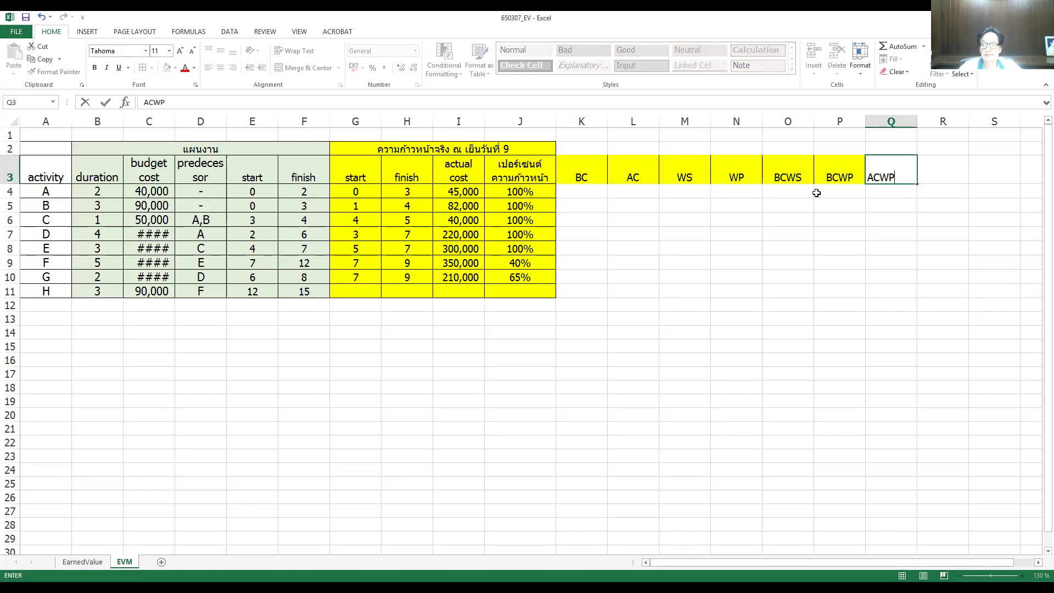
key("Return")
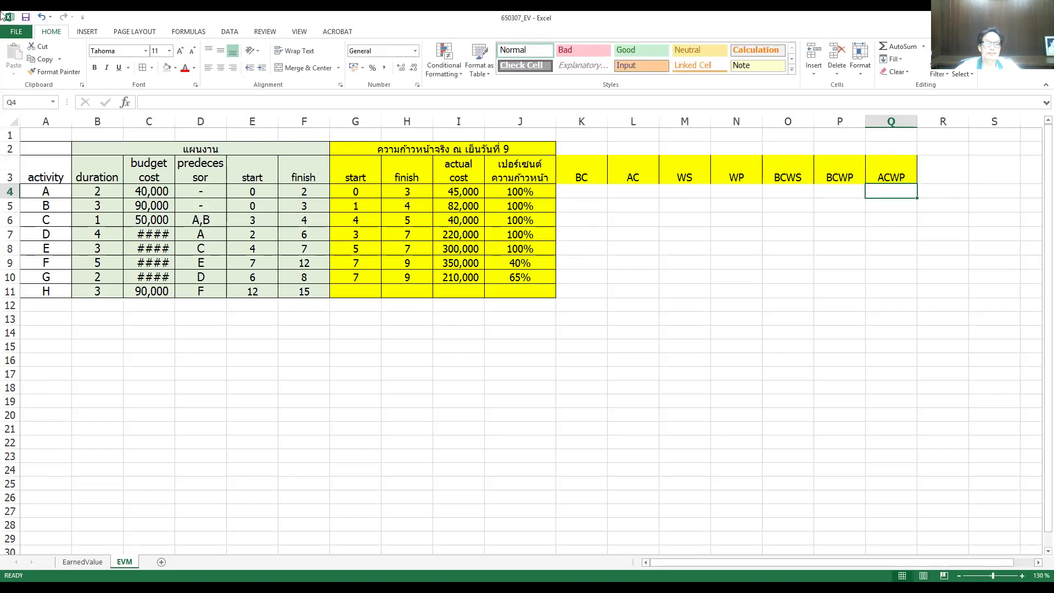
left_click(583, 190)
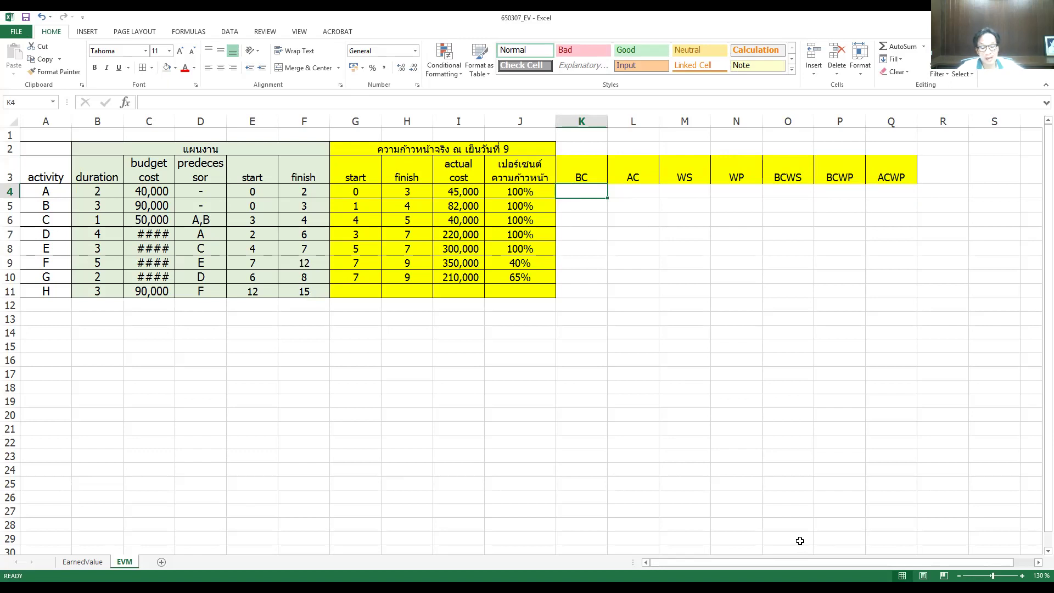
type("=")
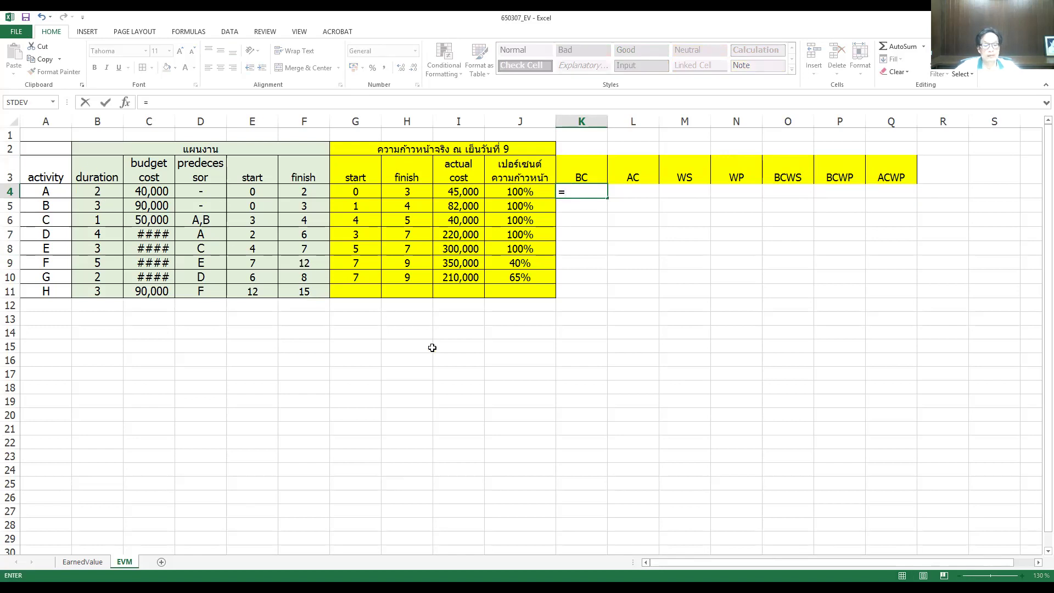
key("Escape")
- Widen the budget cost column C to fit its contents so every amount displays in full
left_click(457, 360)
double_click(170, 122)
left_click(610, 191)
left_click(152, 191)
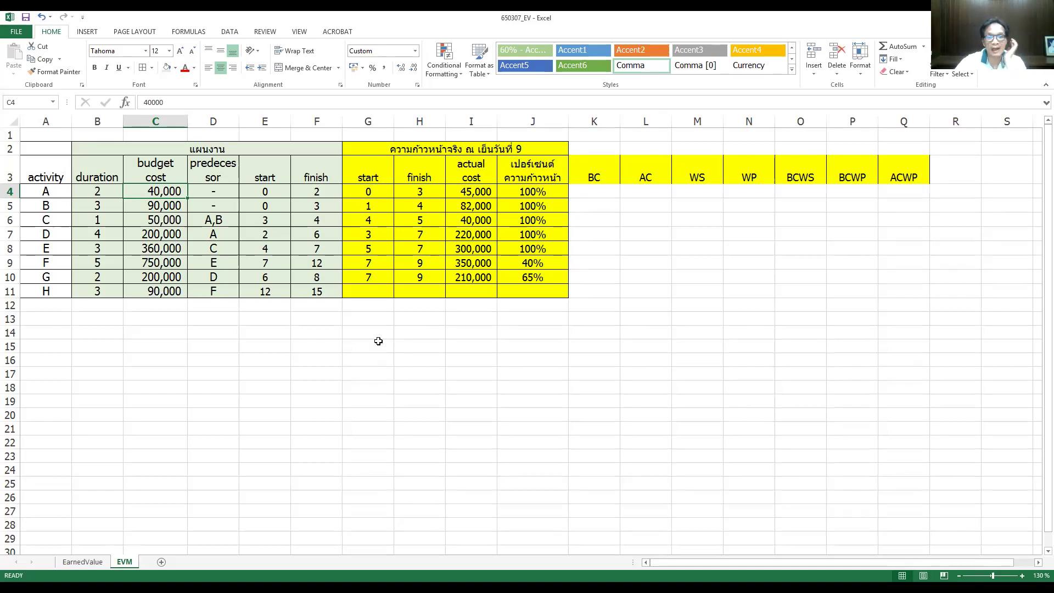
- Calculate activity A's BC in K4 with the formula =C4/100
left_click(600, 190)
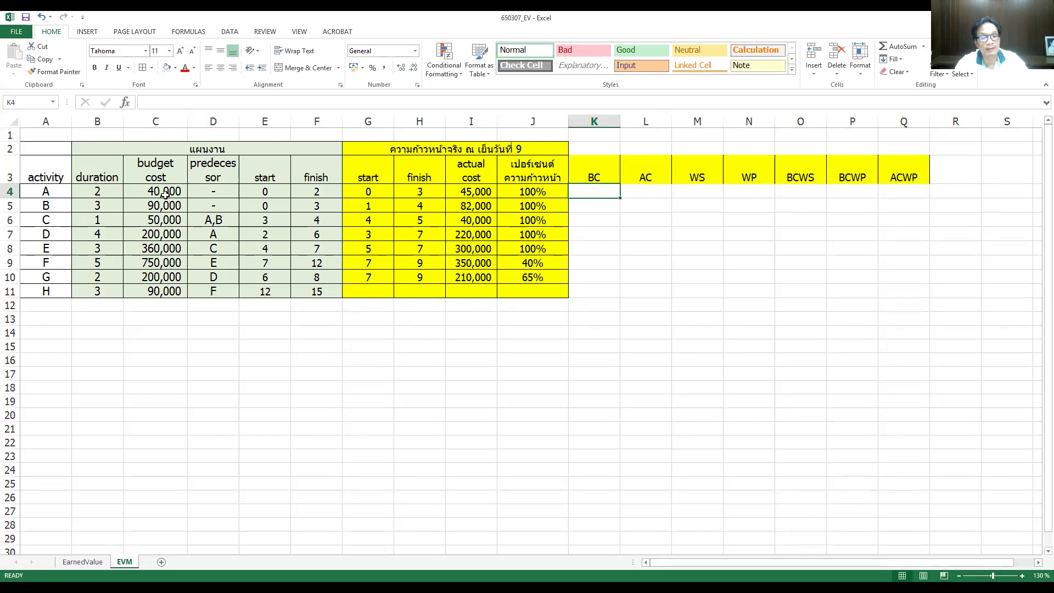
type("=")
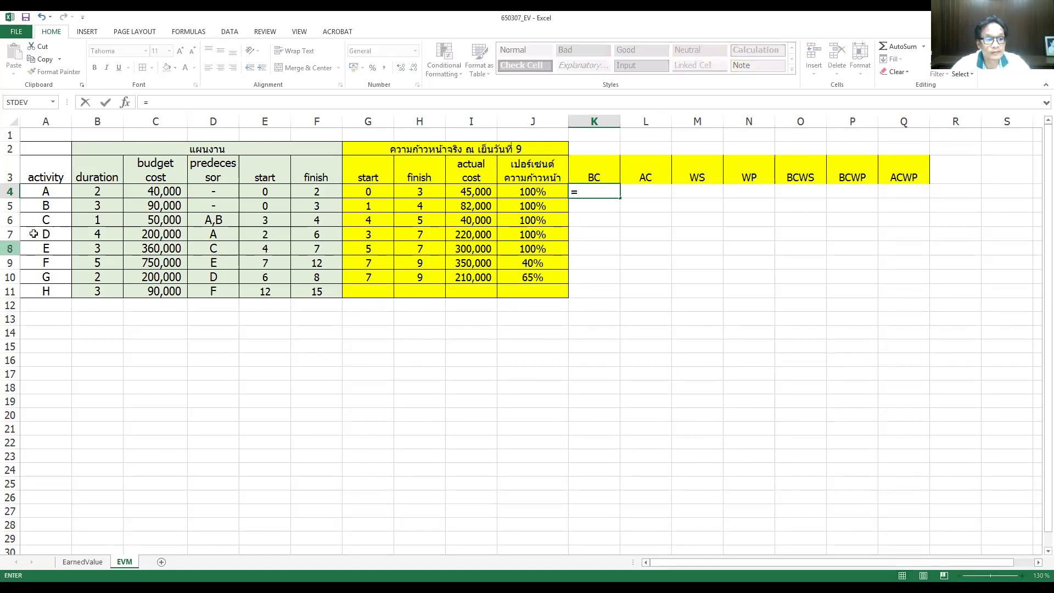
left_click(166, 191)
type("/100")
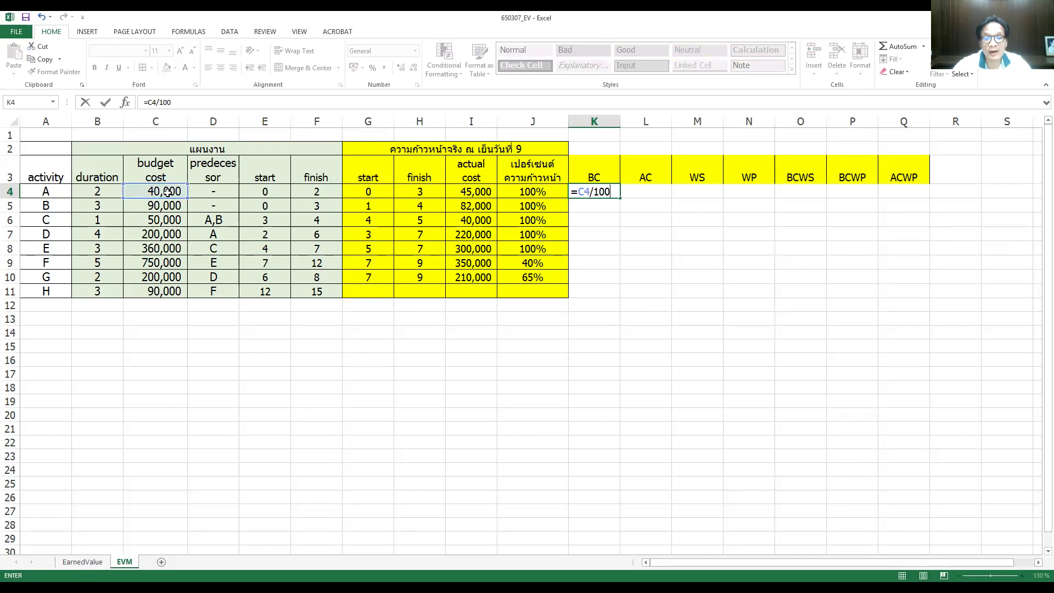
key("ctrl+Return")
key("Return")
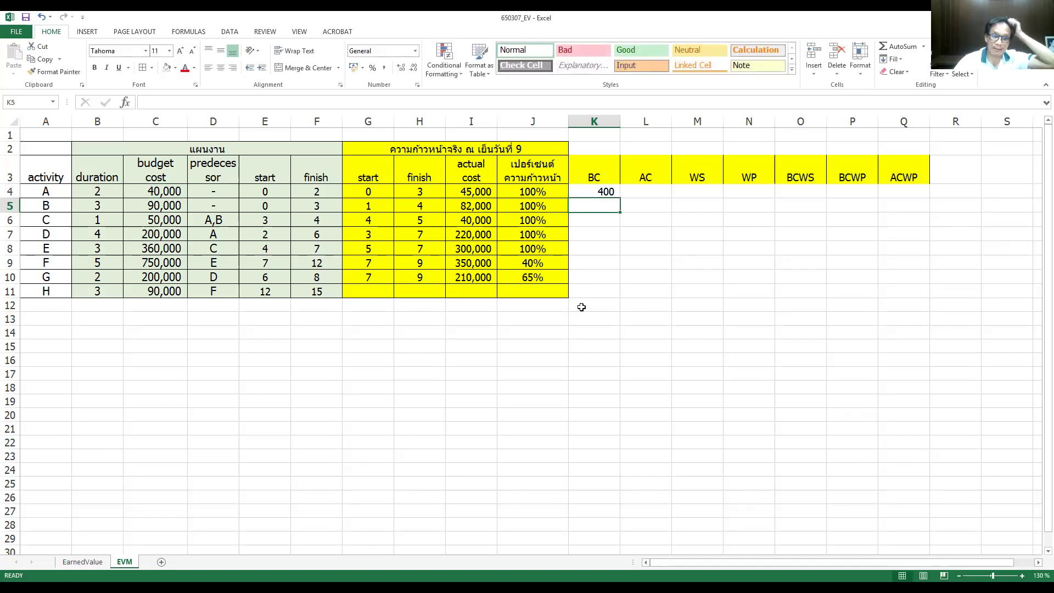
- Calculate activity B's BC in K5 with the formula =C5/100
left_click(584, 191)
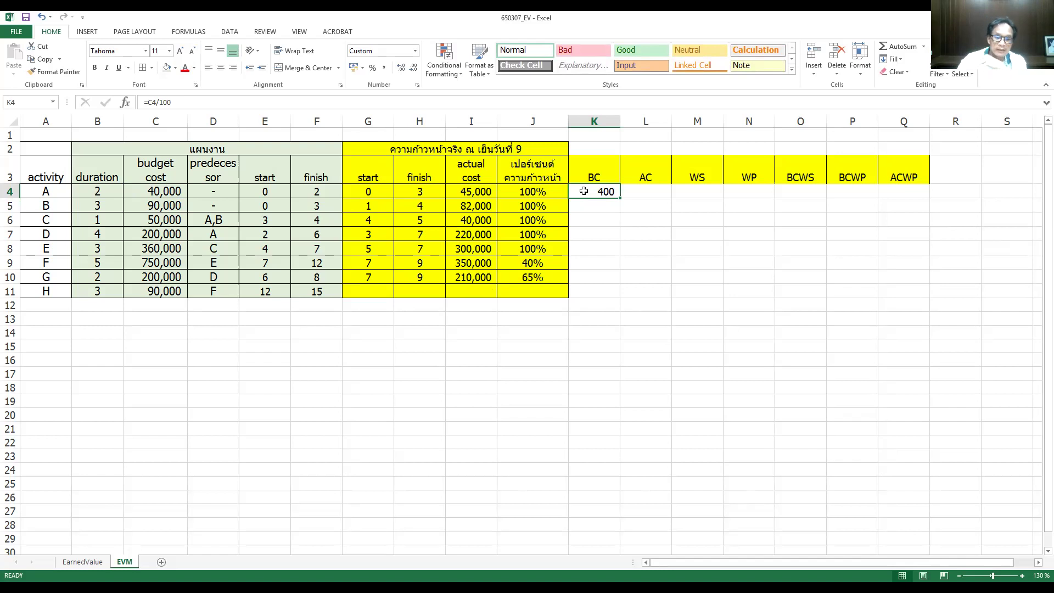
key("Down")
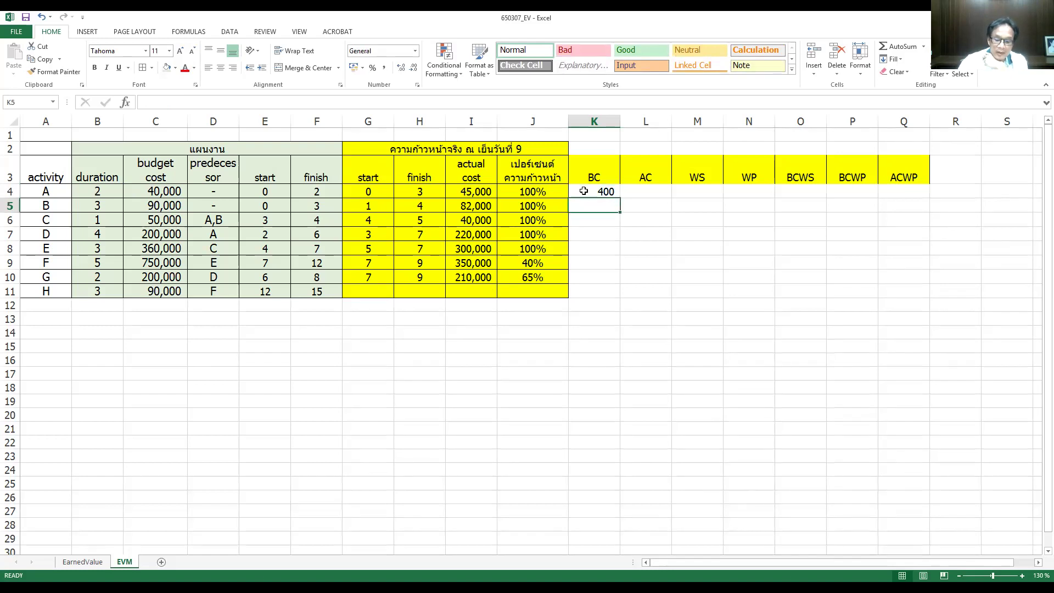
left_click(583, 191)
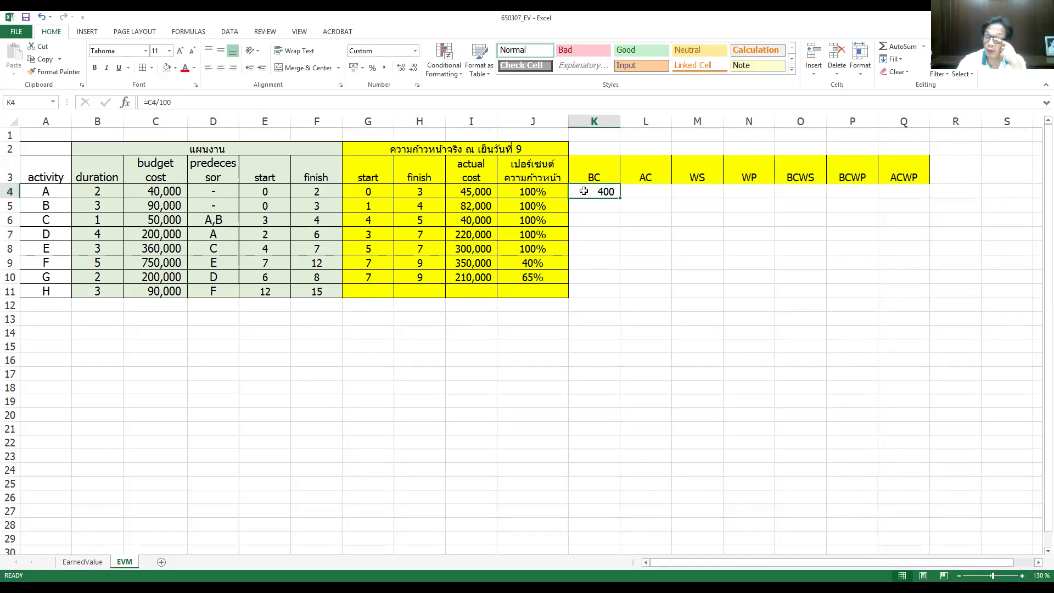
key("Down")
type("=")
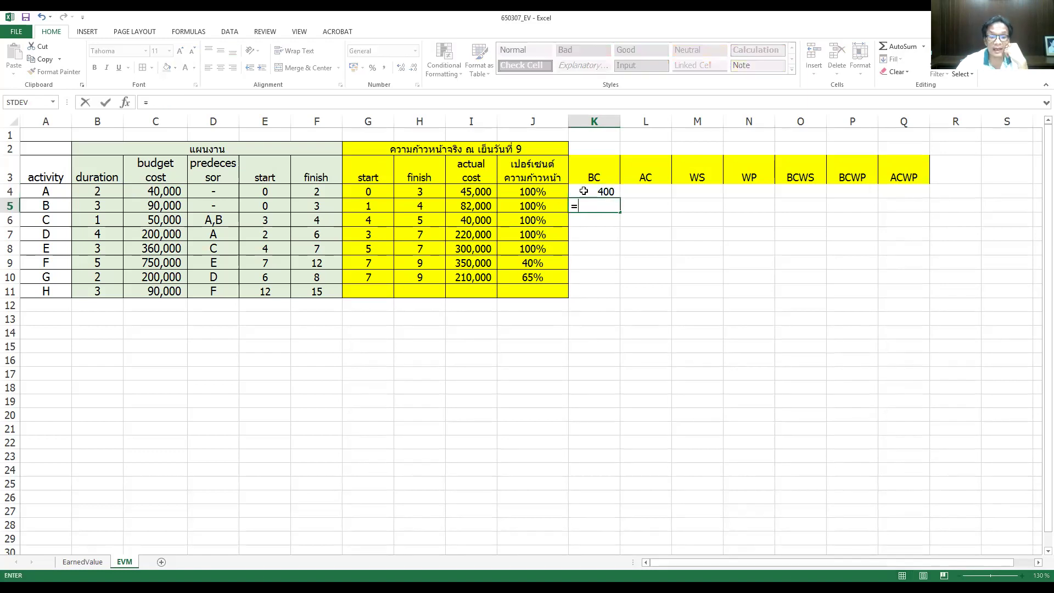
left_click(147, 204)
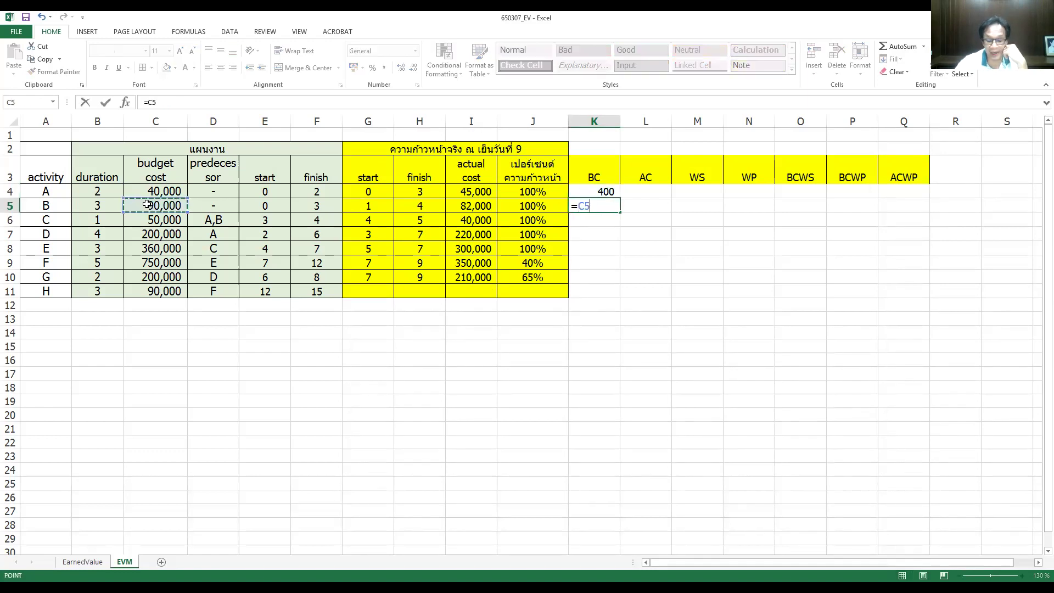
type("/100")
key("Return")
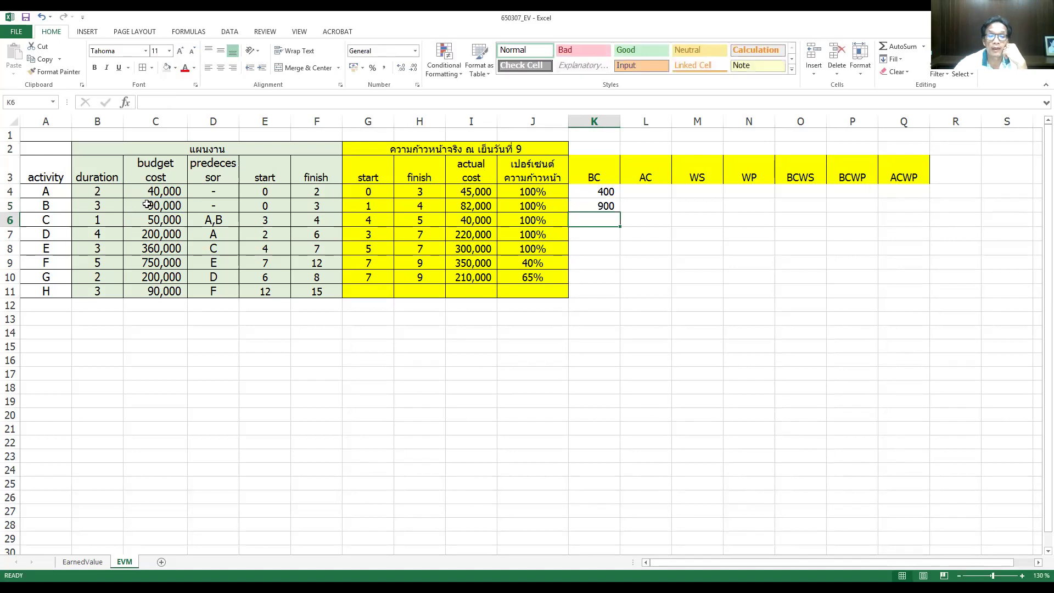
- Calculate activity C's BC in K6 with the formula =C6/100
type("=")
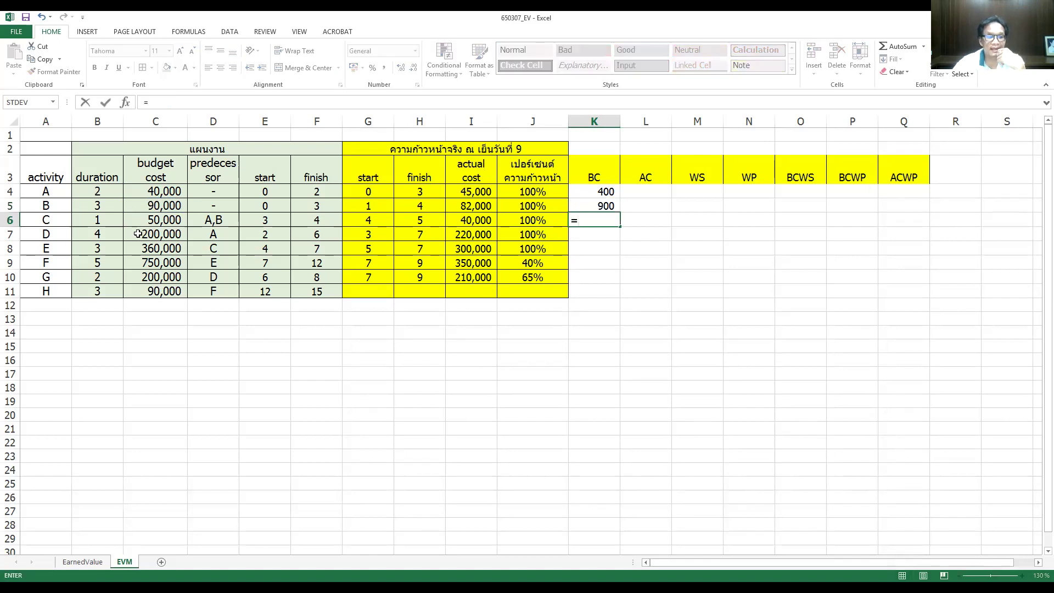
left_click(170, 220)
type("/100")
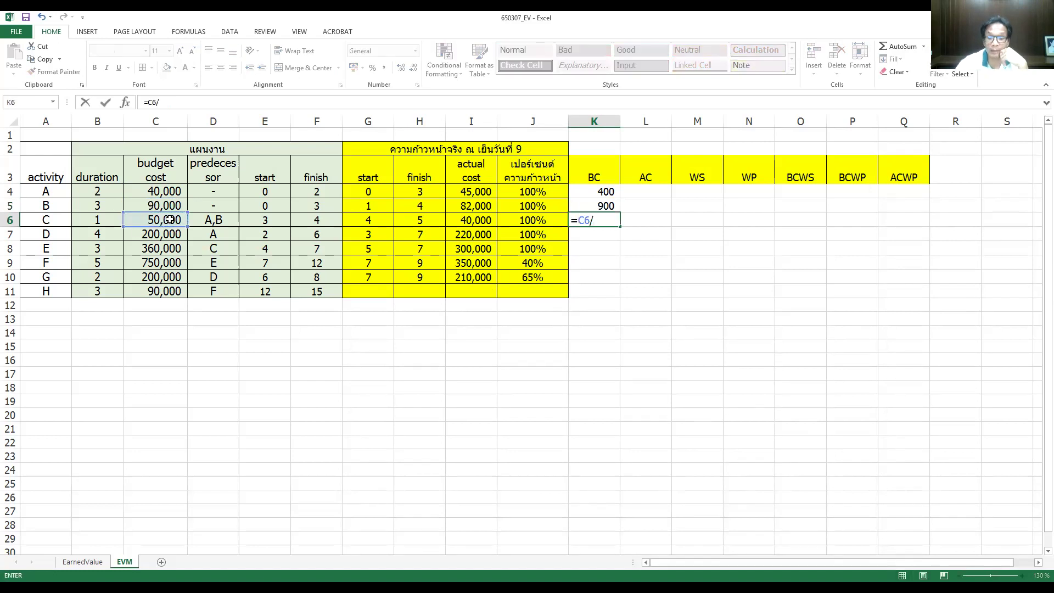
key("Return")
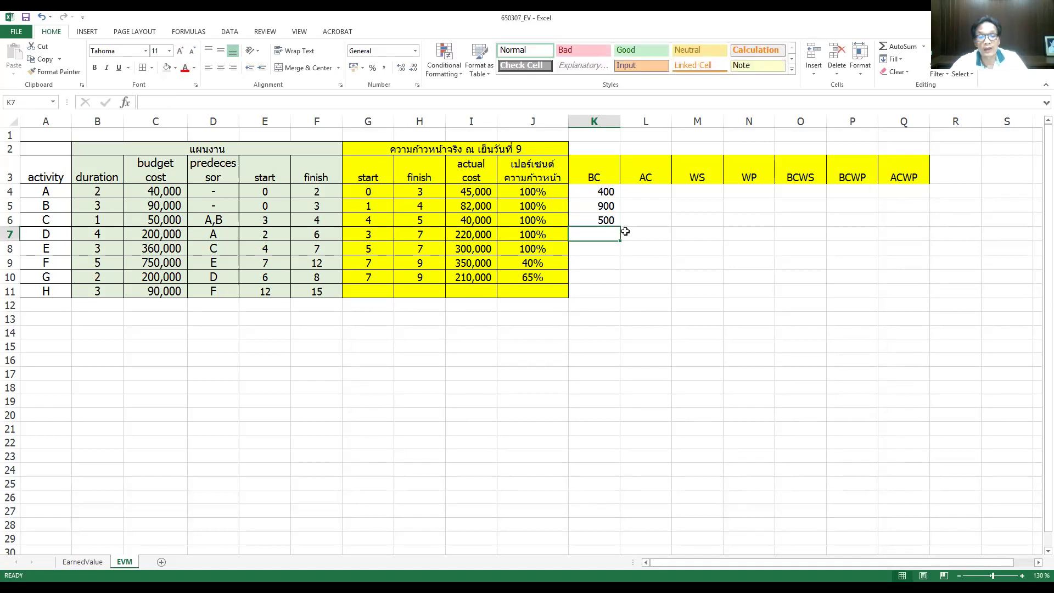
- Copy the BC formula from K6 to K7:K11 for activities D to H, then check the column and clear the copy selection
left_click(612, 220)
key("ctrl+c")
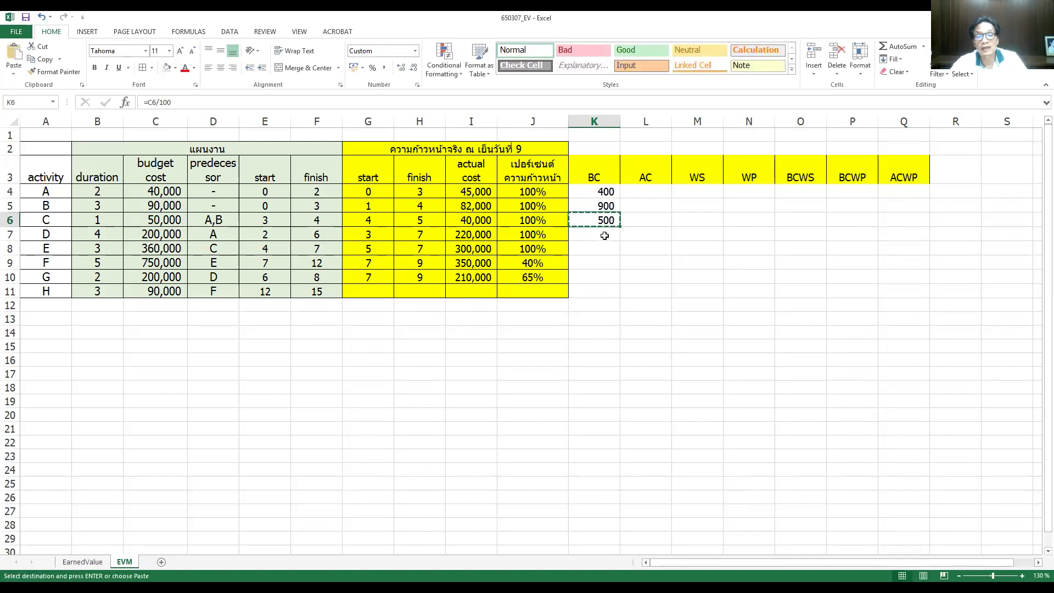
left_click_drag(604, 234, 605, 286)
key("ctrl+v")
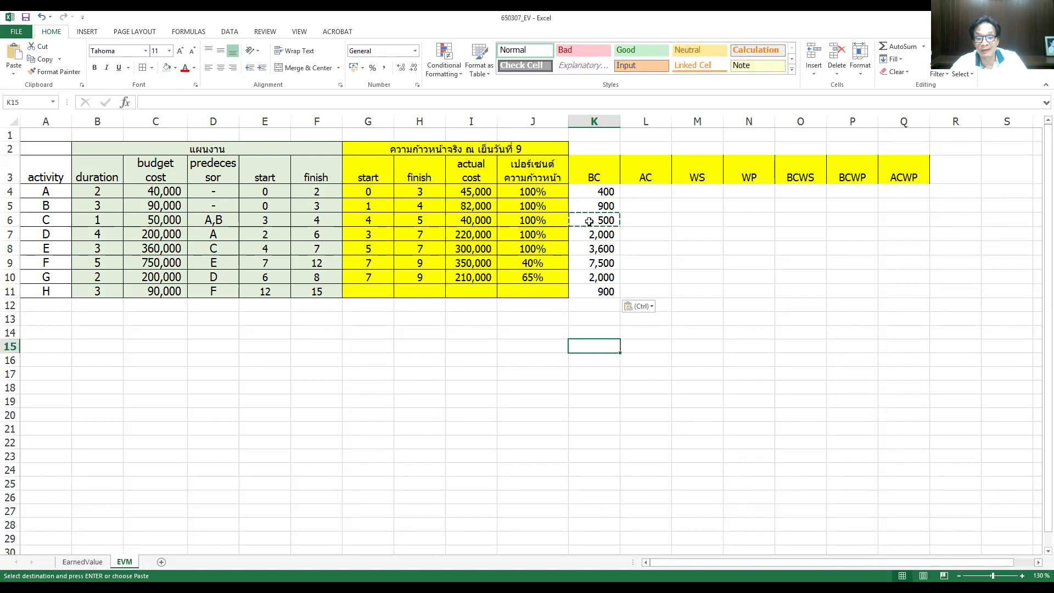
left_click_drag(597, 191, 595, 206)
left_click_drag(590, 249, 597, 290)
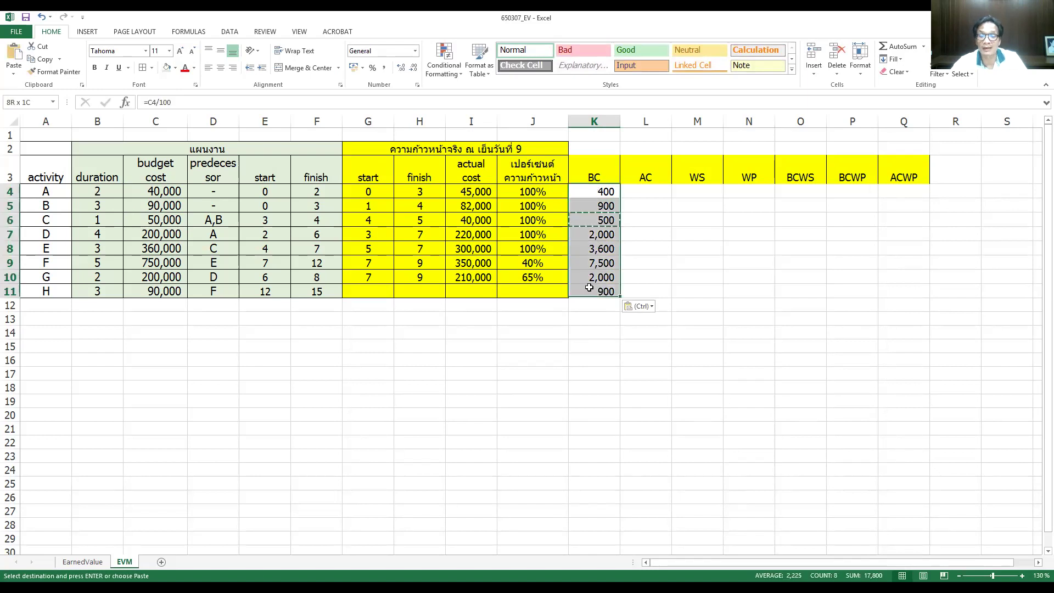
left_click(592, 346)
key("Escape")
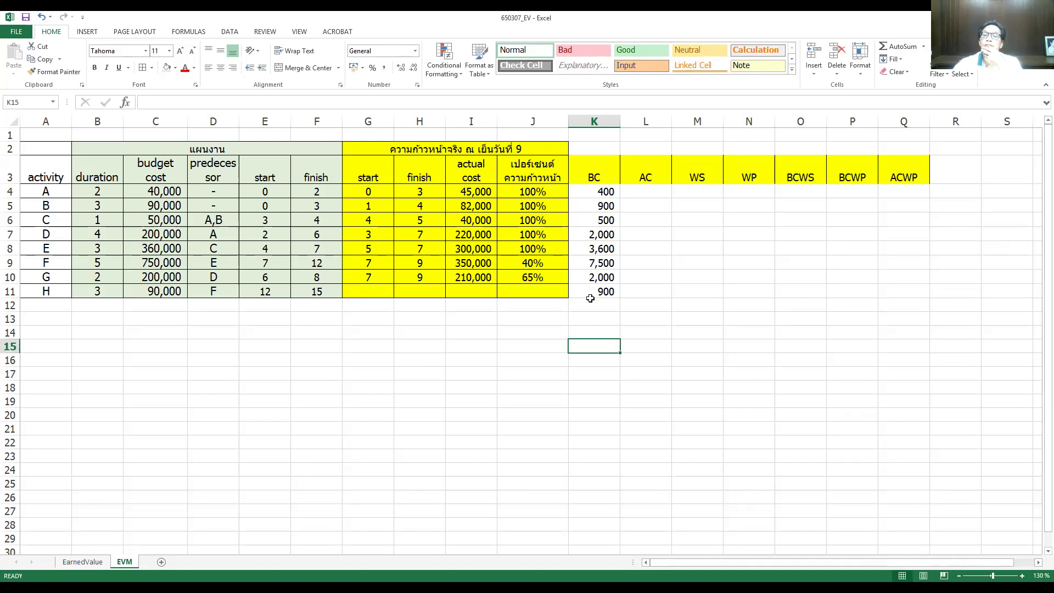
- Begin the AC formula for activity A in L4 with a reference to its actual cost in I4
left_click(662, 195)
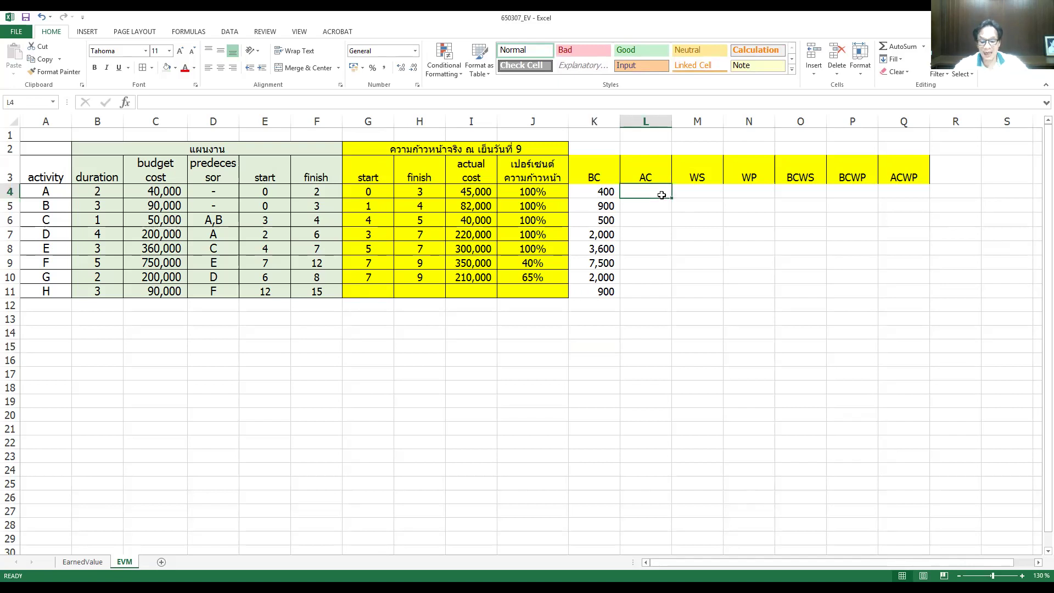
type("=")
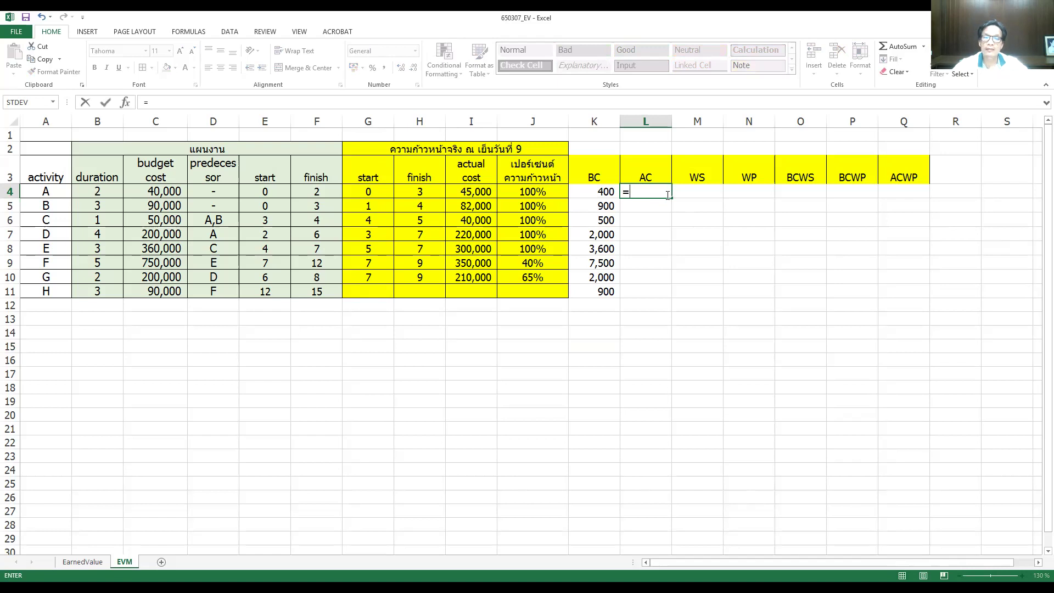
left_click(475, 192)
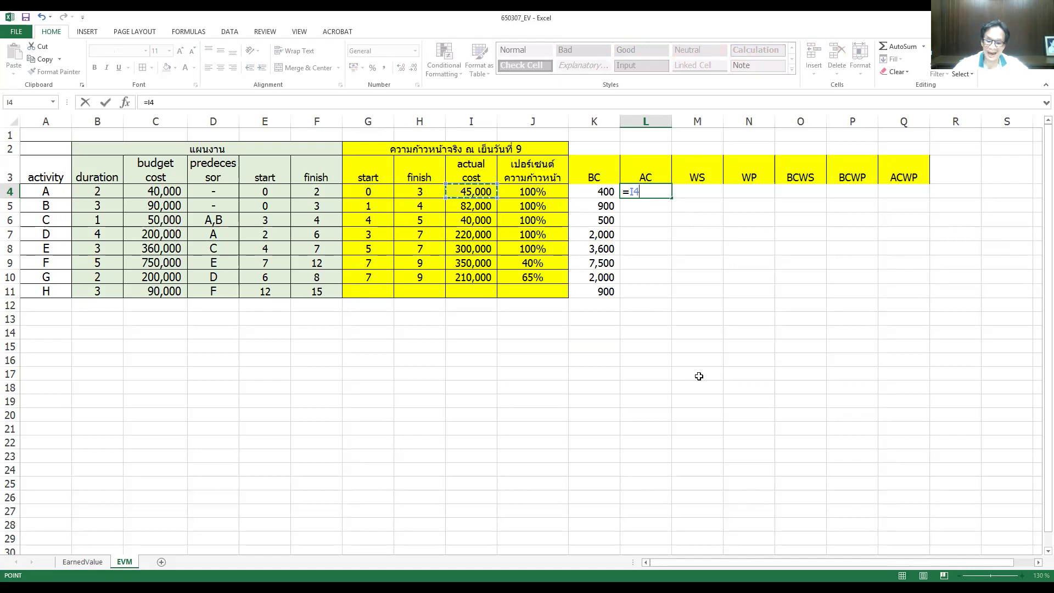
- Try the formula =I4/J4*100 for activity A's AC value in L4, and undo the entry
type("/")
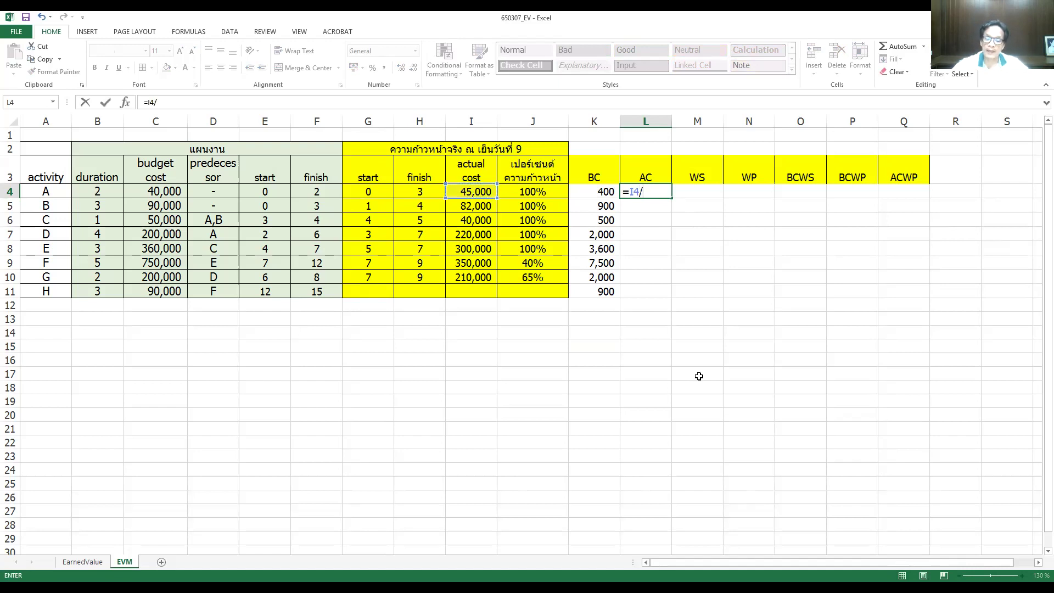
left_click(518, 191)
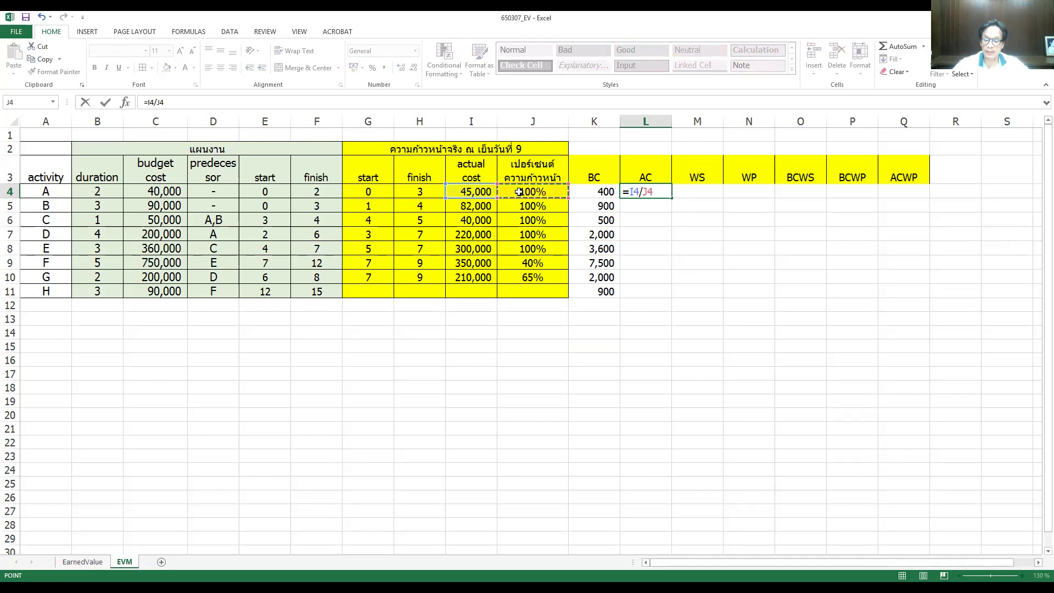
type("*100")
key("Return")
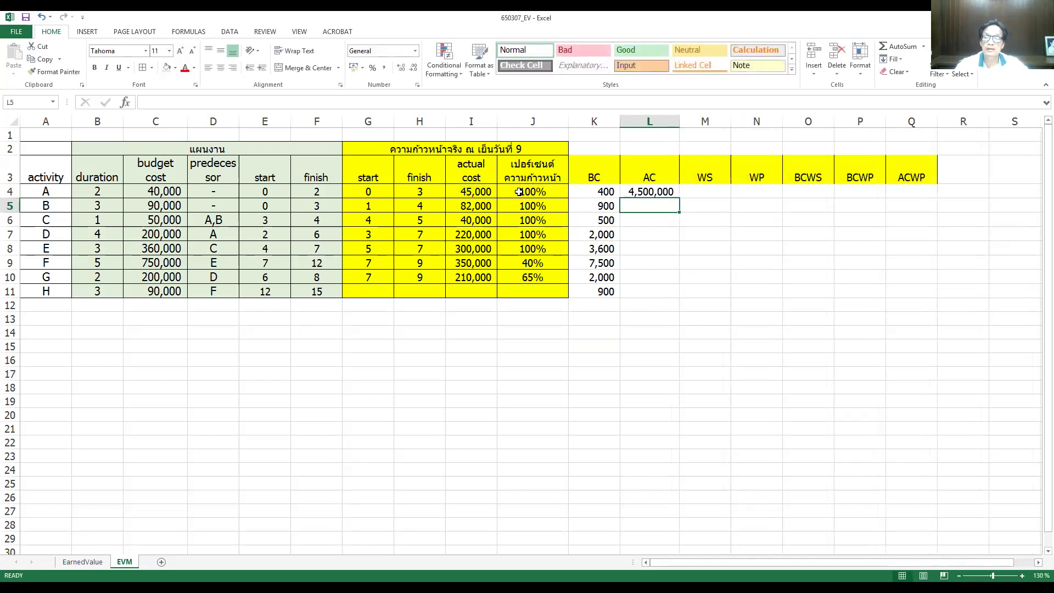
key("Up")
key("ctrl+z")
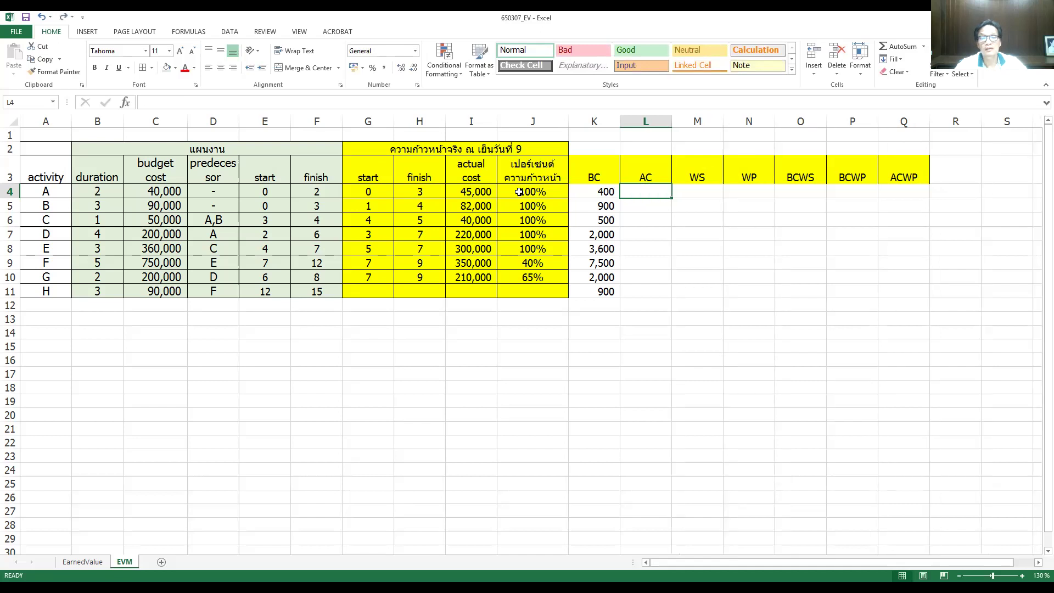
- Enter the formula =I4/J4 in L4, dividing activity A's actual cost by its progress percentage
left_click(472, 190)
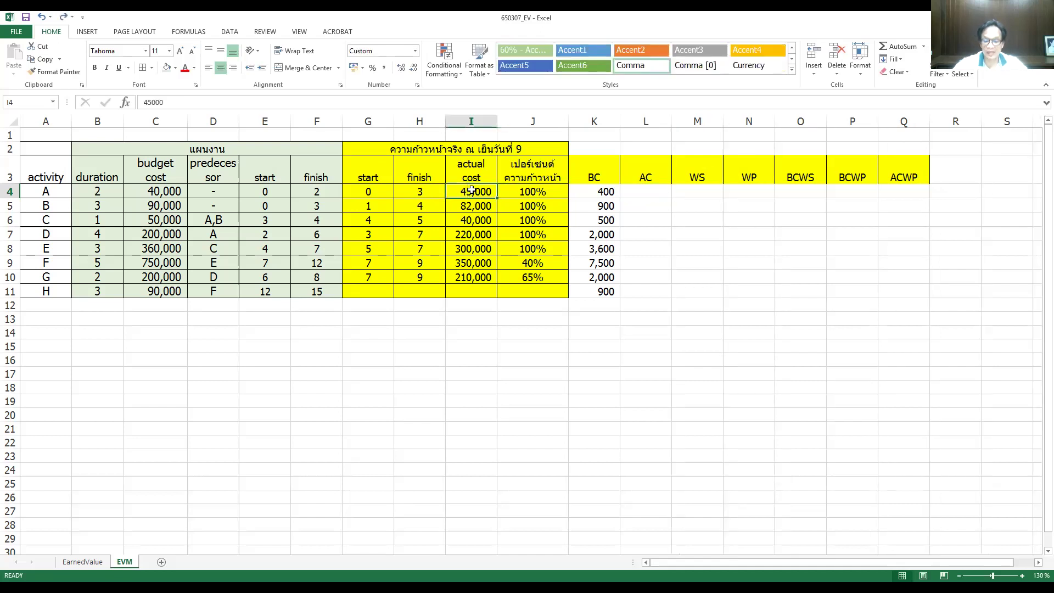
left_click(661, 191)
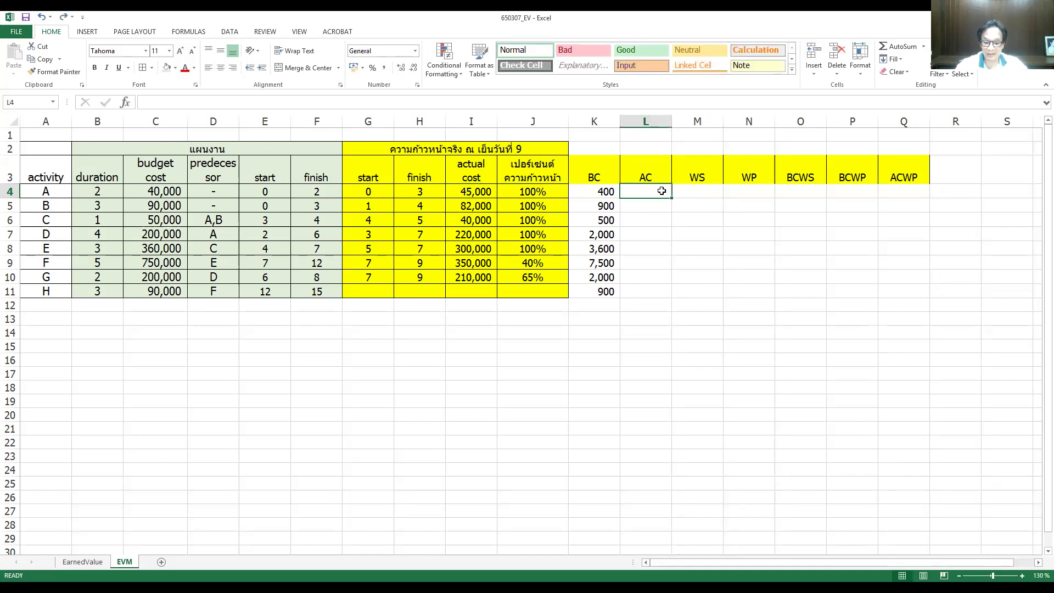
type("=")
left_click(473, 192)
type("/")
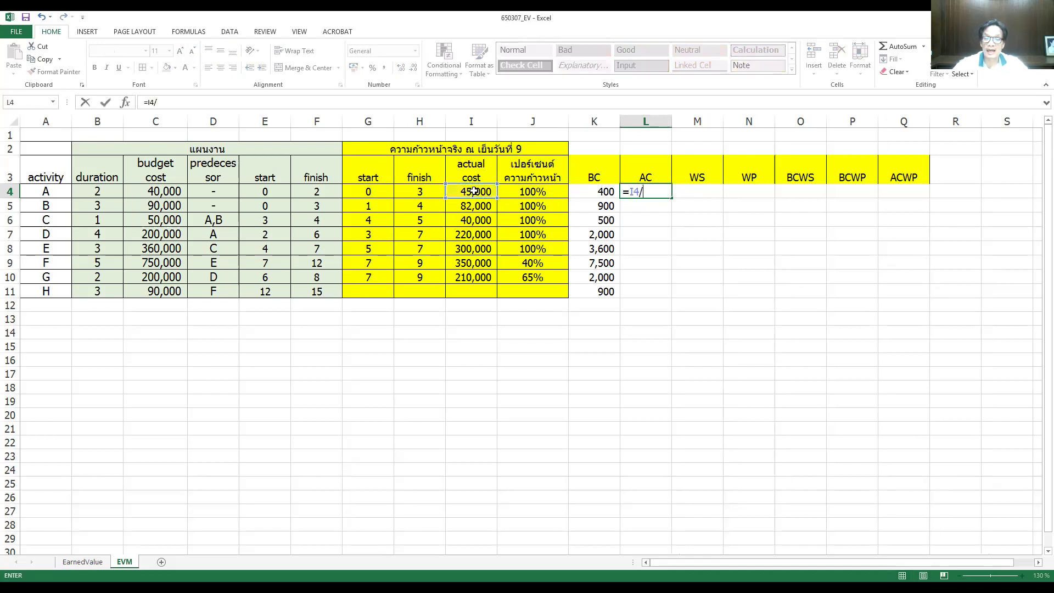
left_click(516, 193)
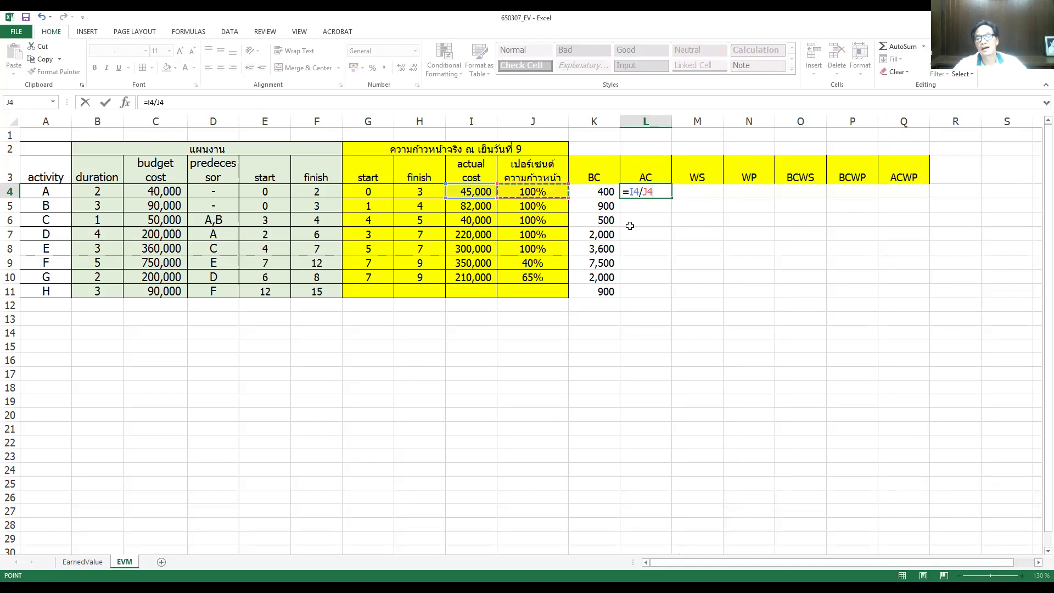
key("Return")
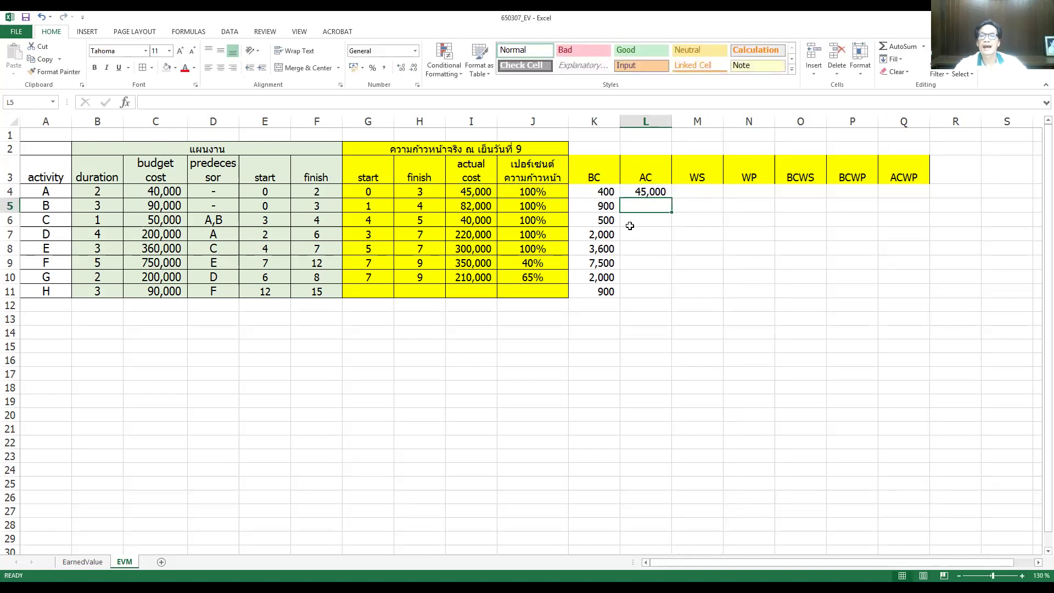
key("Up")
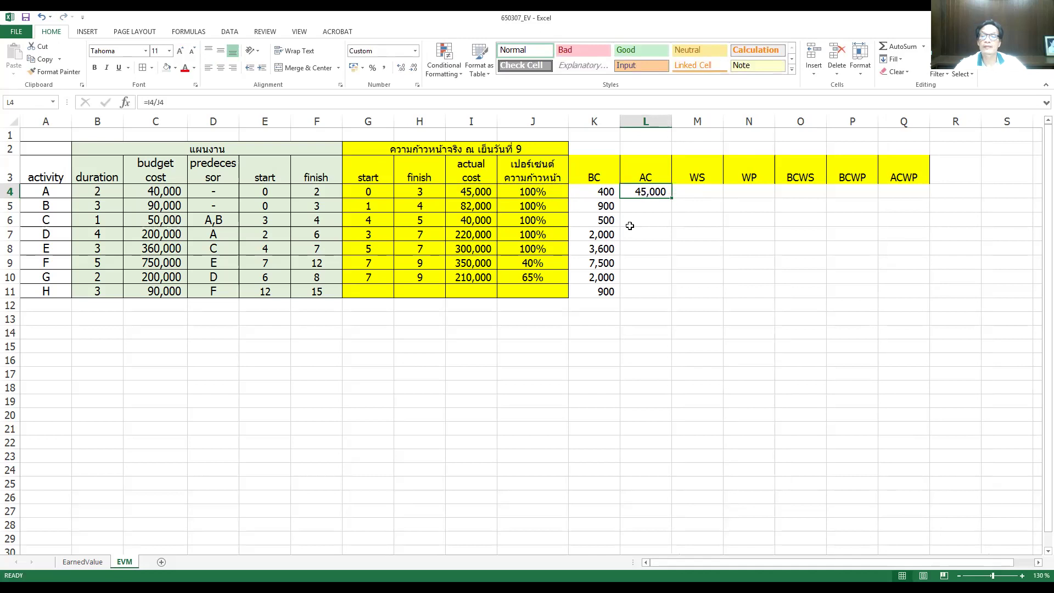
- Try multiplying the AC formula in L4 by 100, and undo that change
left_click(225, 102)
type("*100")
key("Return")
key("Up")
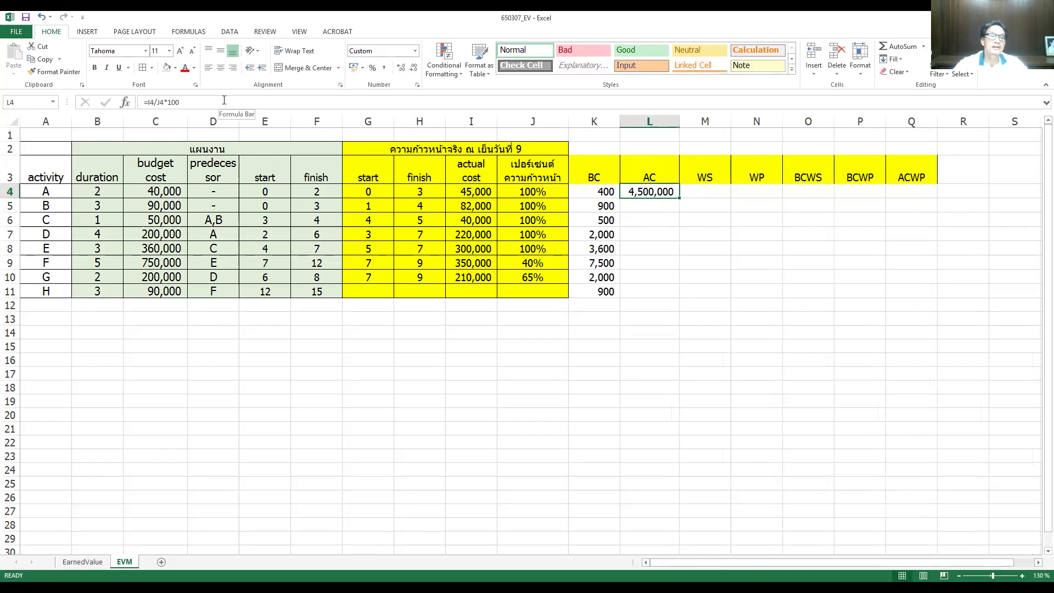
key("ctrl+z")
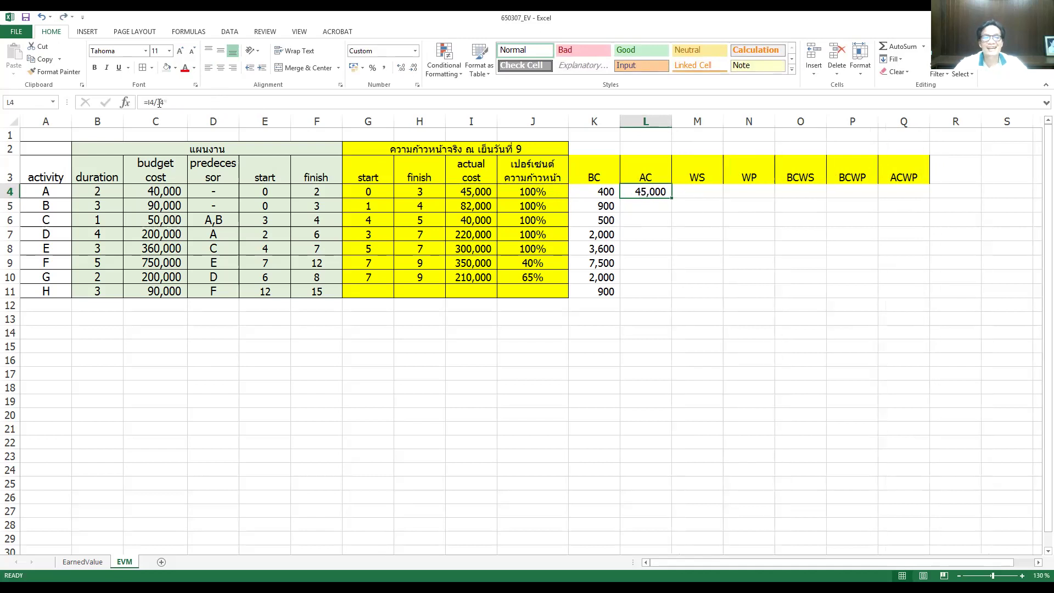
- Extend activity A's AC formula in L4 to =I4/J4/100
left_click(182, 98)
type("/100")
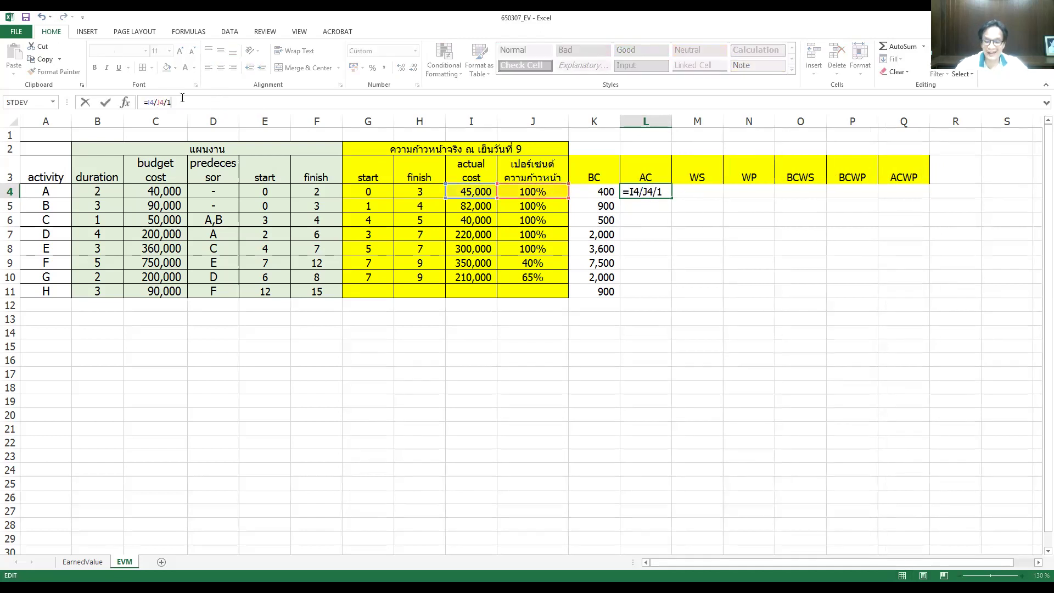
key("Return")
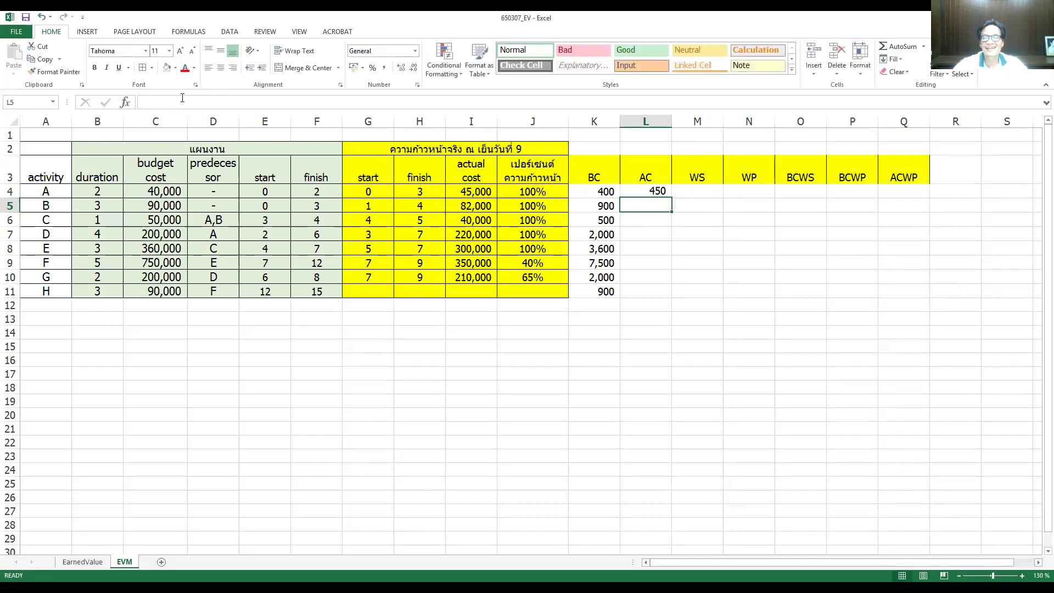
left_click(725, 358)
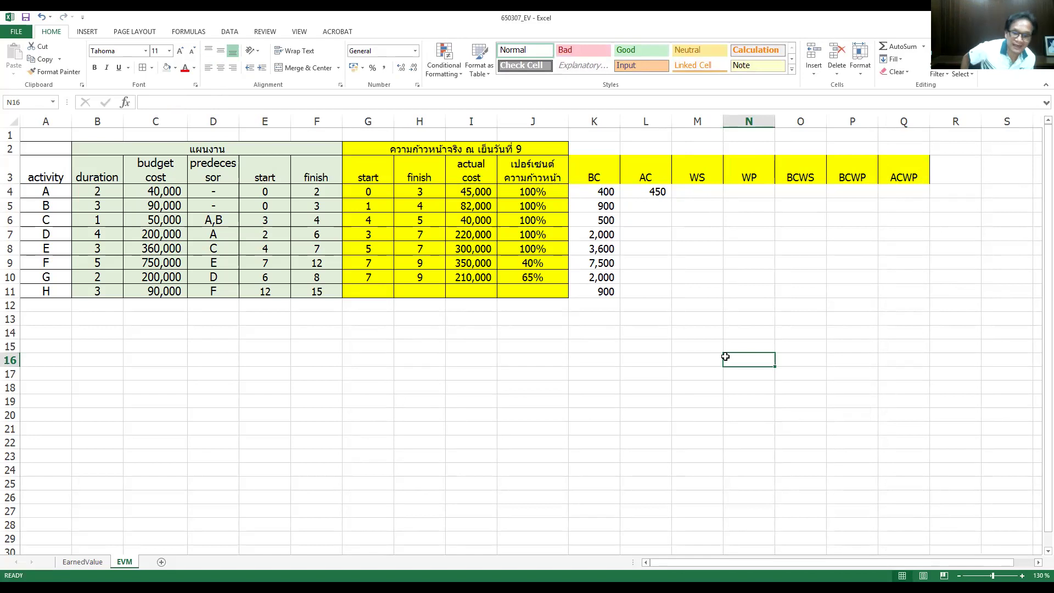
left_click(546, 191)
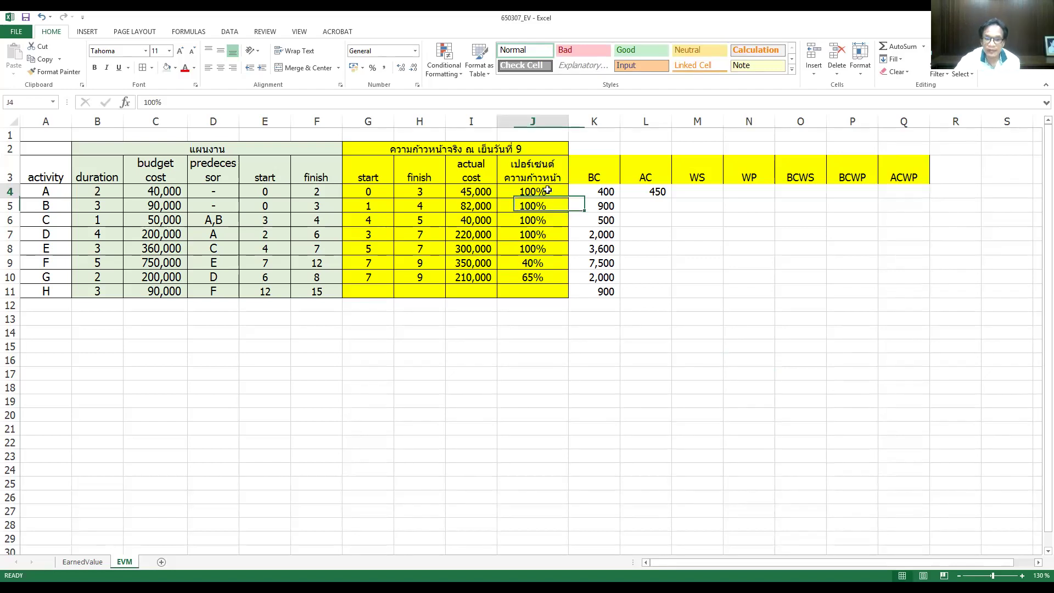
left_click(487, 191)
left_click(649, 192)
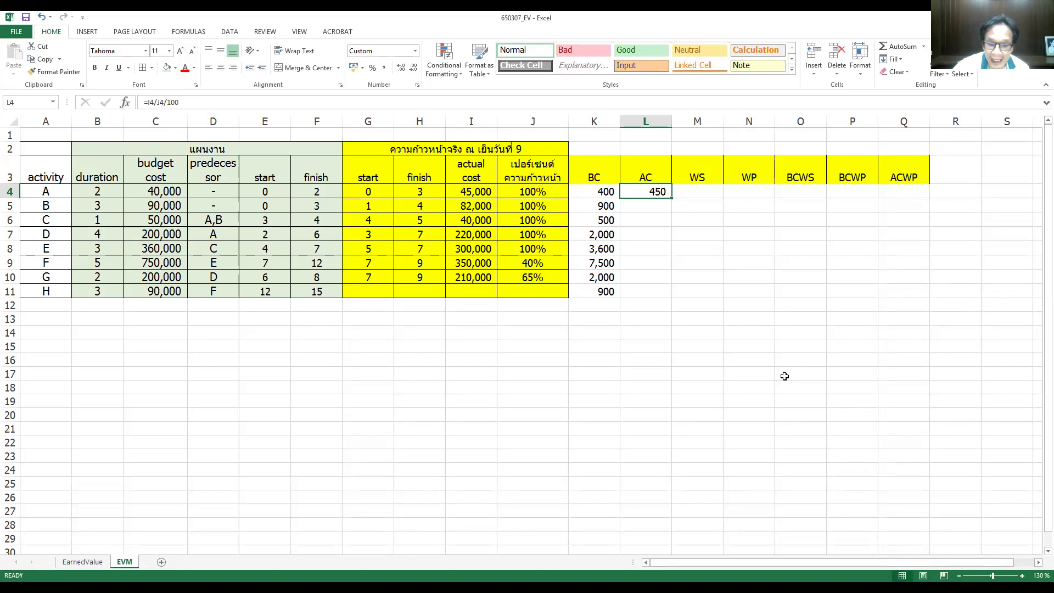
left_click(535, 191)
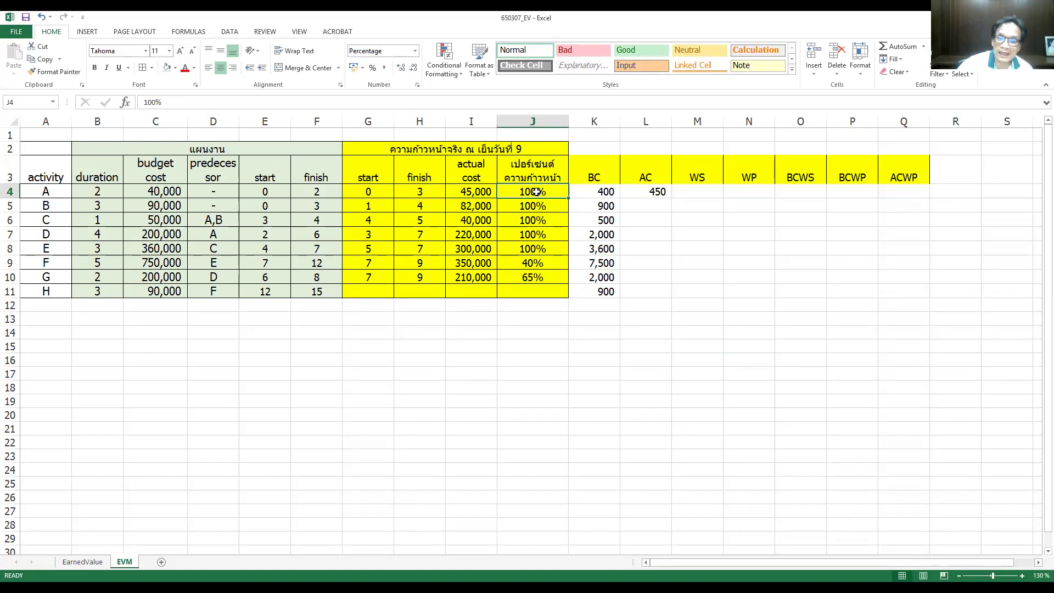
- Enter the formula =I5/J5/100 in L5 to calculate activity B's AC value
left_click(653, 203)
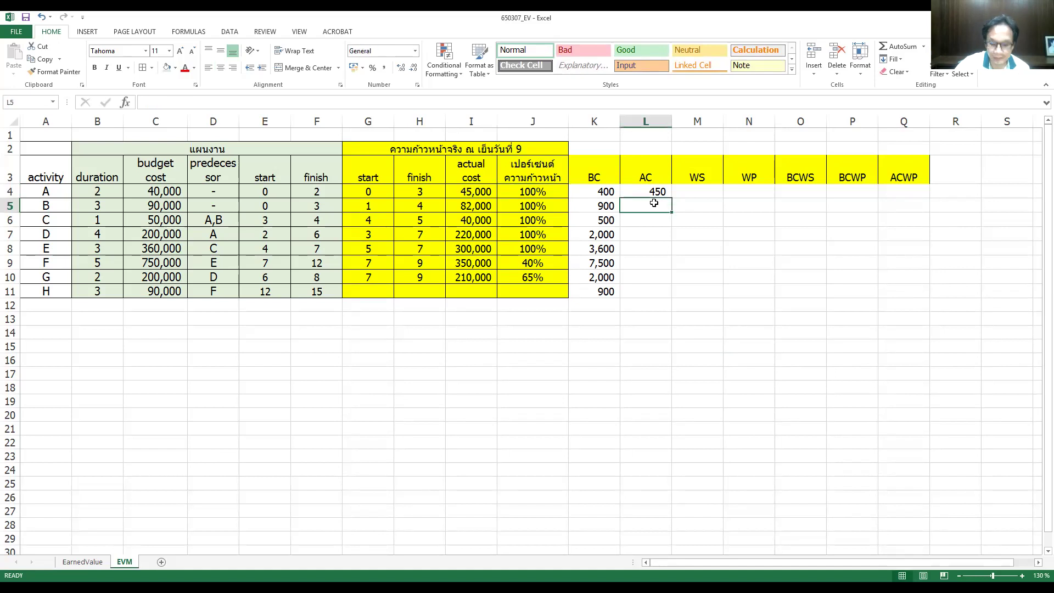
type("=")
left_click(481, 205)
type("/")
left_click(522, 206)
type("/100")
key("Return")
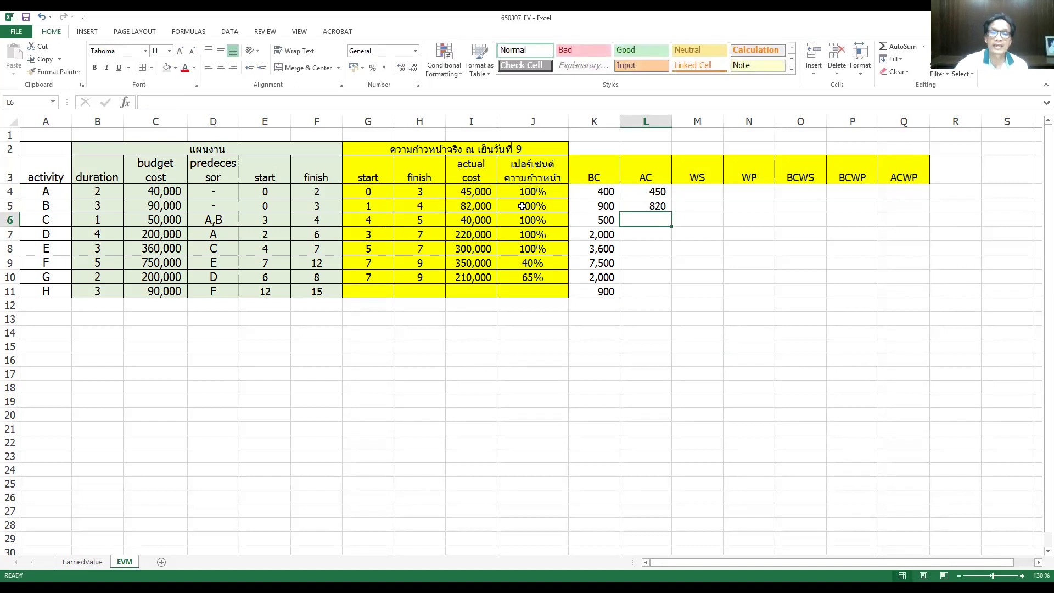
- Copy activity B's AC formula from L5 down to L6:L11 for activities C to H
left_click(659, 205)
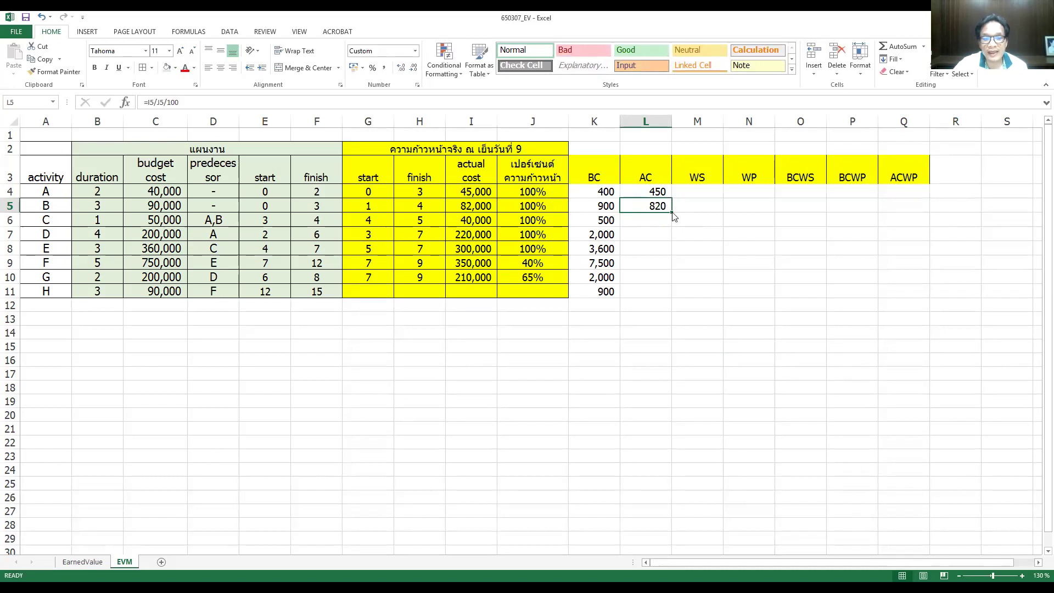
right_click(664, 205)
left_click(680, 222)
left_click_drag(659, 220, 660, 284)
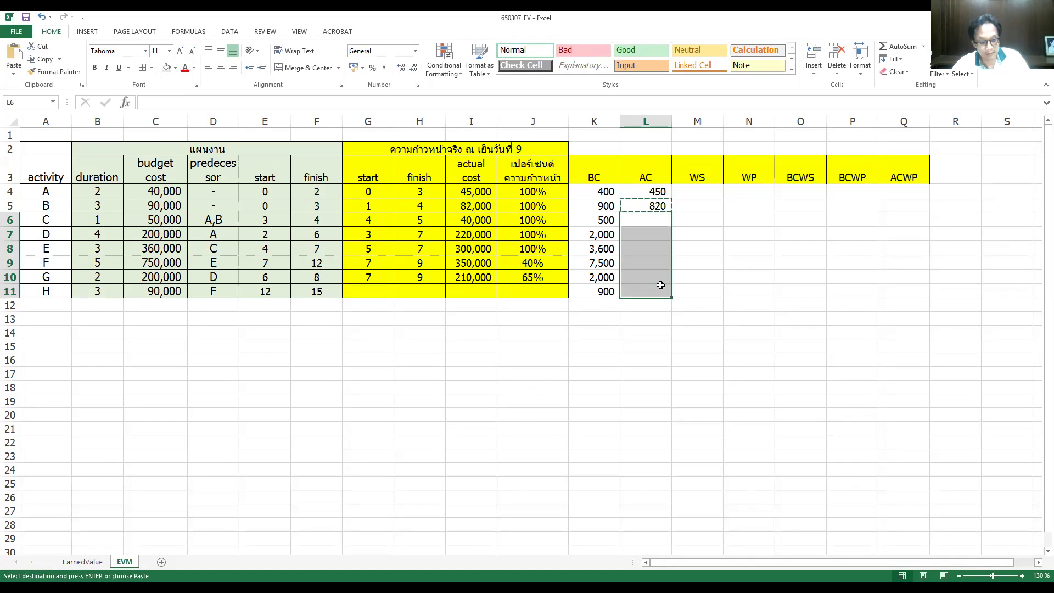
key("ctrl+v")
left_click(649, 346)
- Clear the AC formula for activity H in L11
left_click(649, 291)
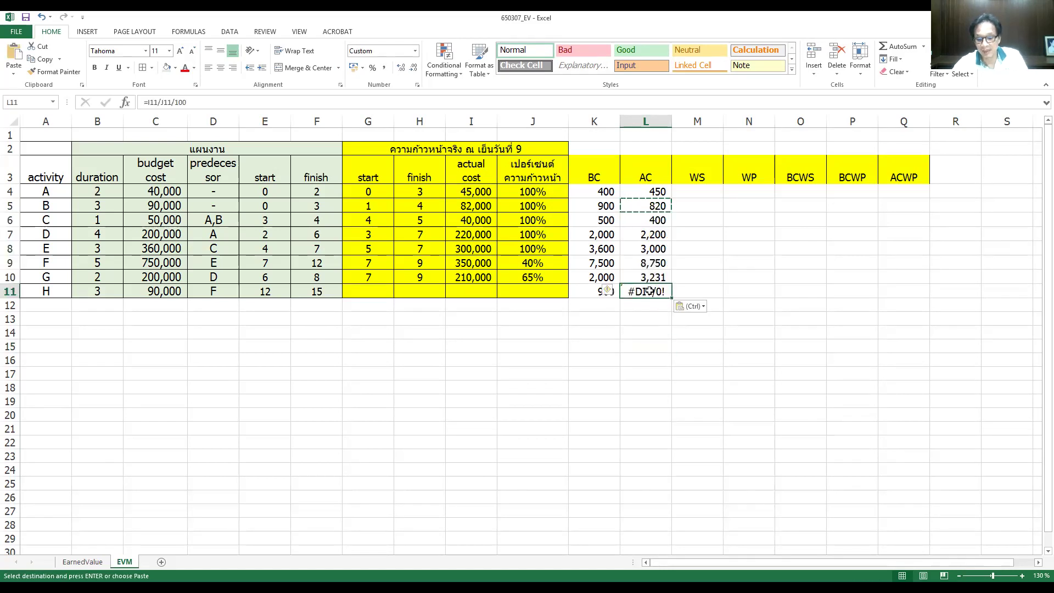
key("Delete")
left_click(660, 359)
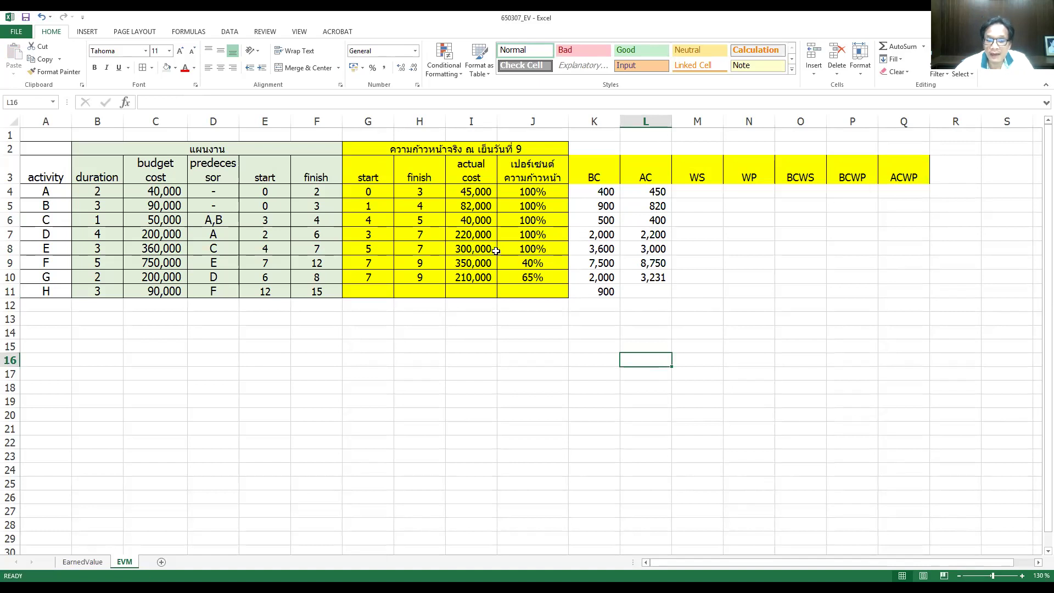
left_click(9, 248)
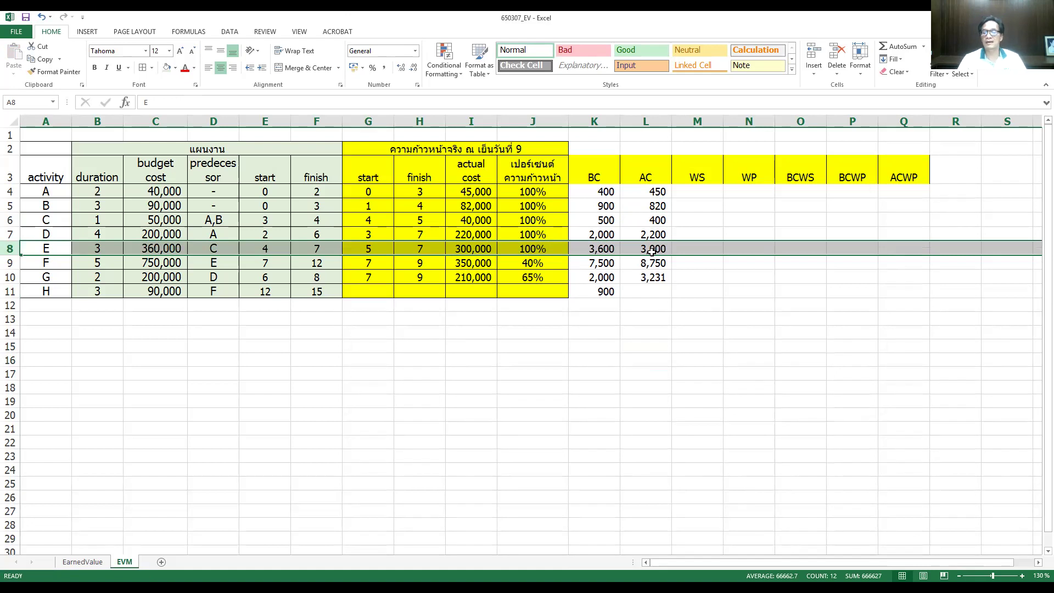
left_click(655, 292)
left_click(475, 466)
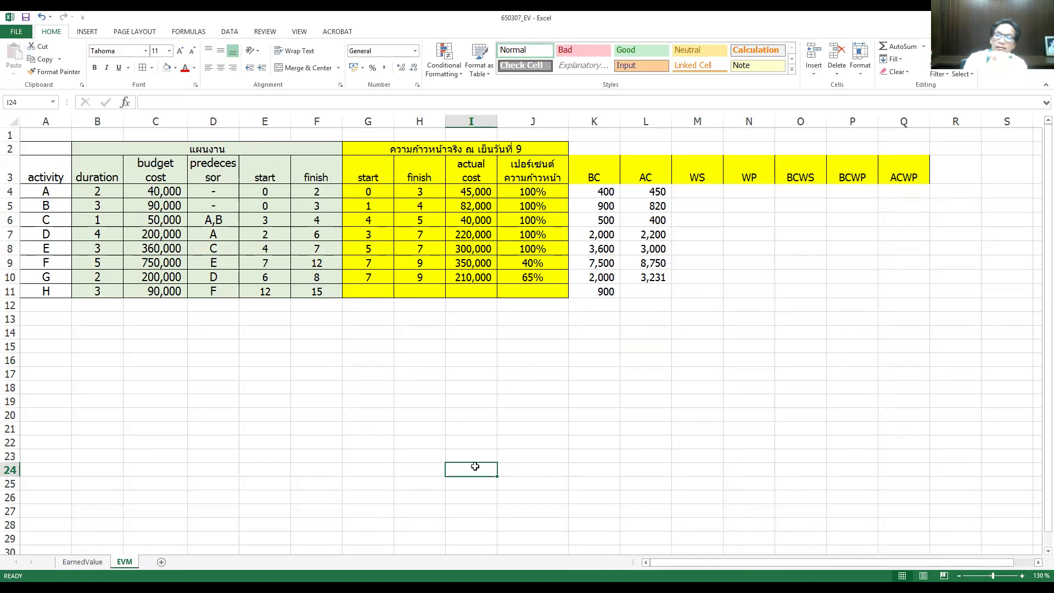
- Review the actual progress percentages of activities A to G in J4:J10 on the EarnedValue sheet
left_click(697, 192)
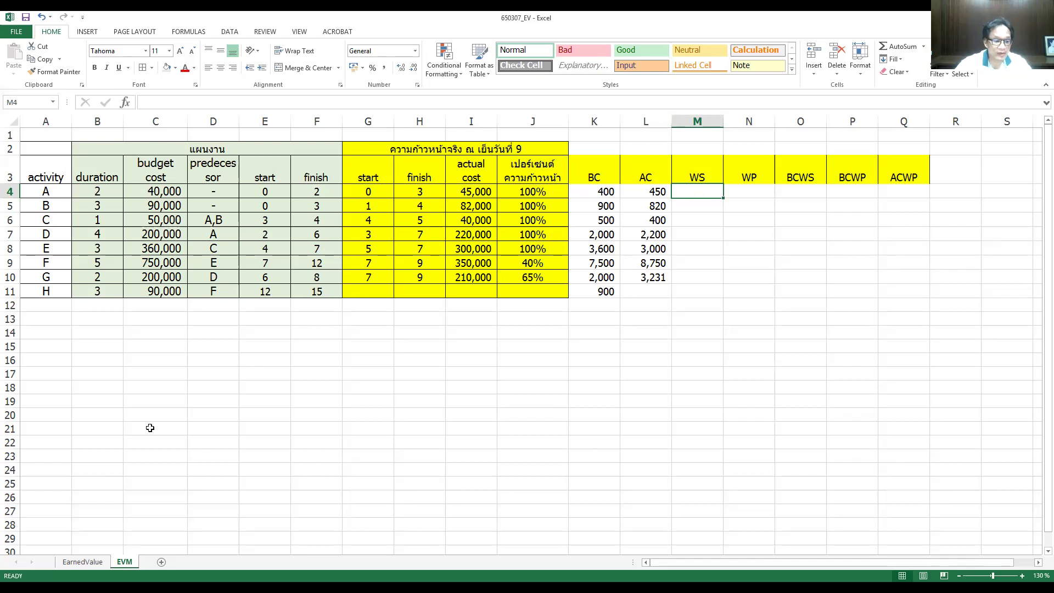
left_click(82, 562)
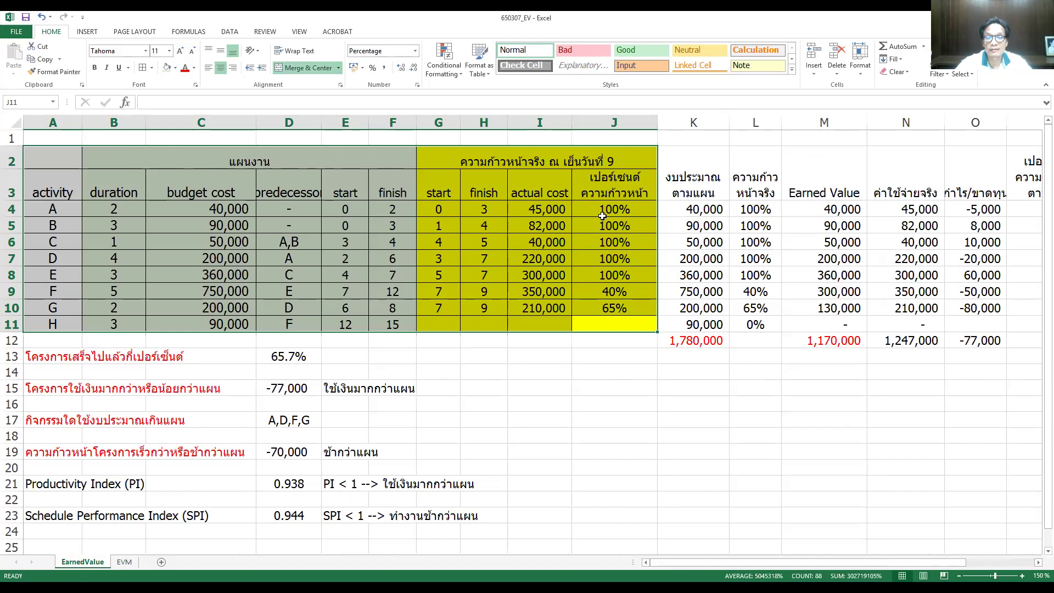
left_click(603, 210)
left_click_drag(603, 210, 621, 311)
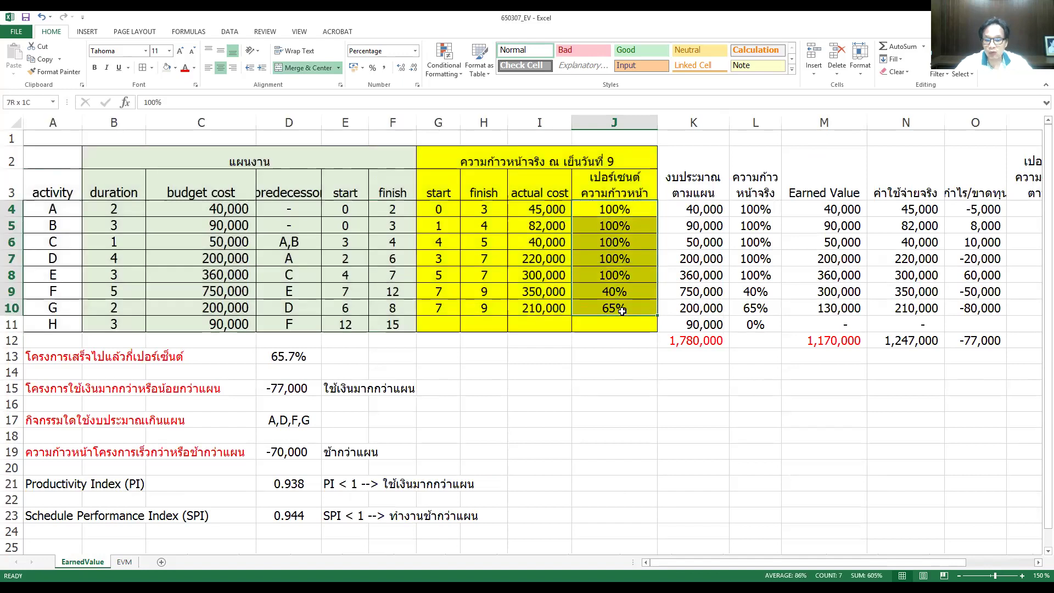
left_click(300, 230)
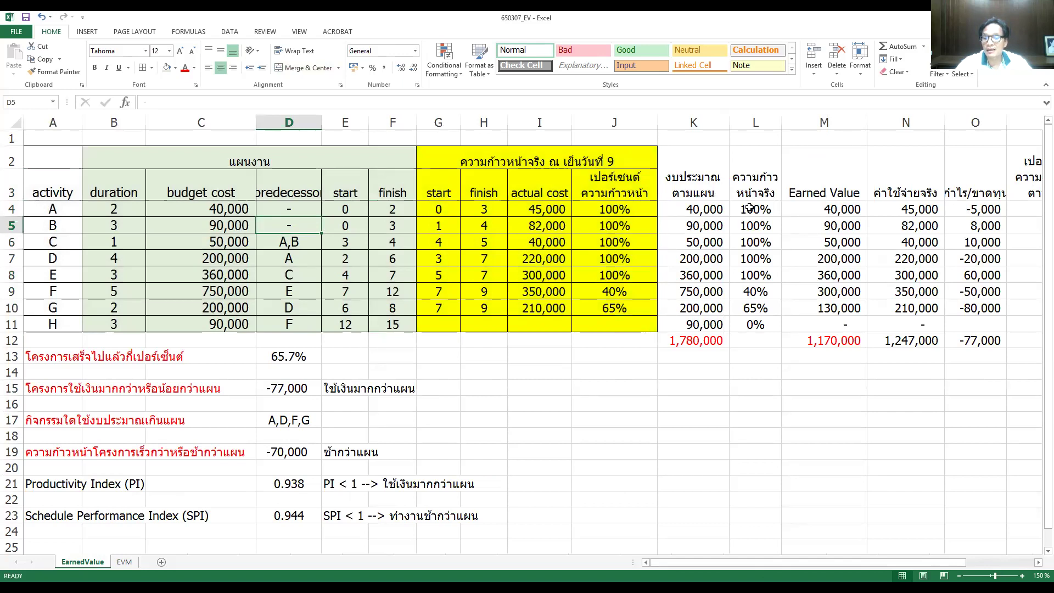
- Copy the planned progress percentages P4:P10 from the EarnedValue sheet into the EVM sheet's WS column, starting at M4
left_click(1037, 562)
left_click(1037, 562)
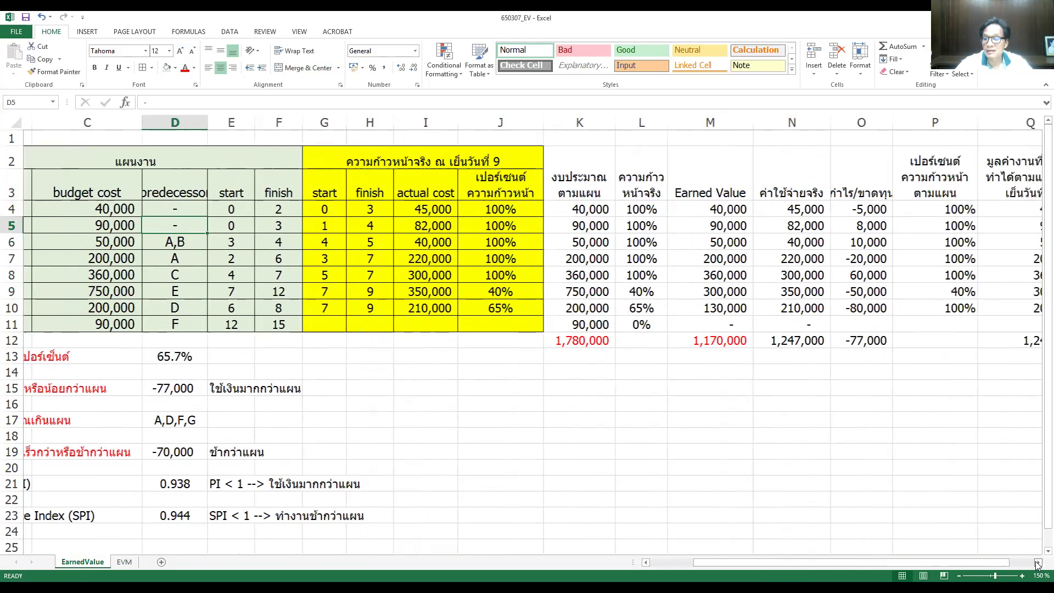
left_click(1037, 562)
left_click_drag(817, 209, 825, 312)
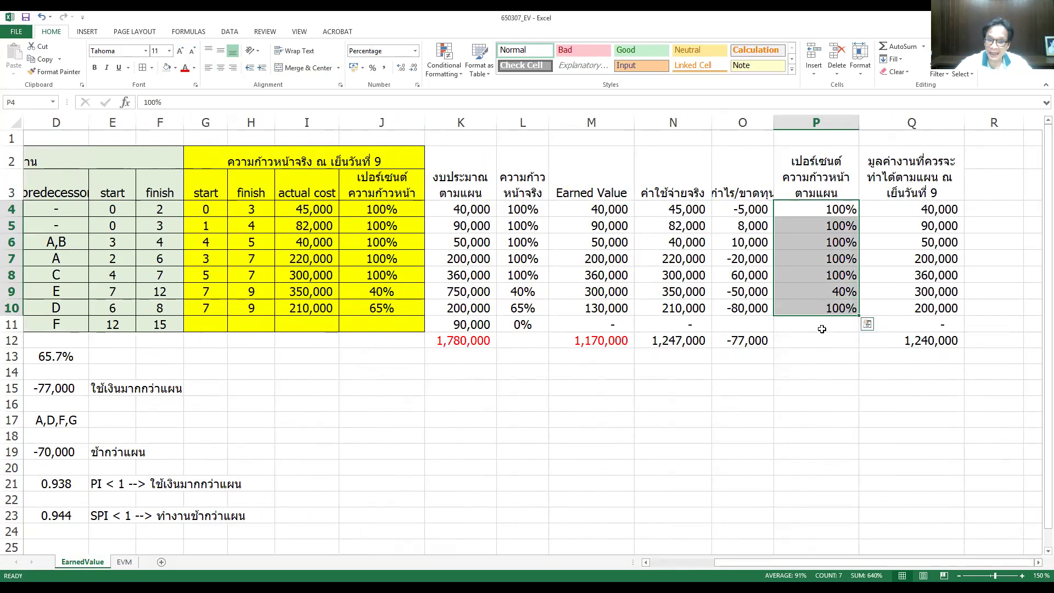
key("ctrl+c")
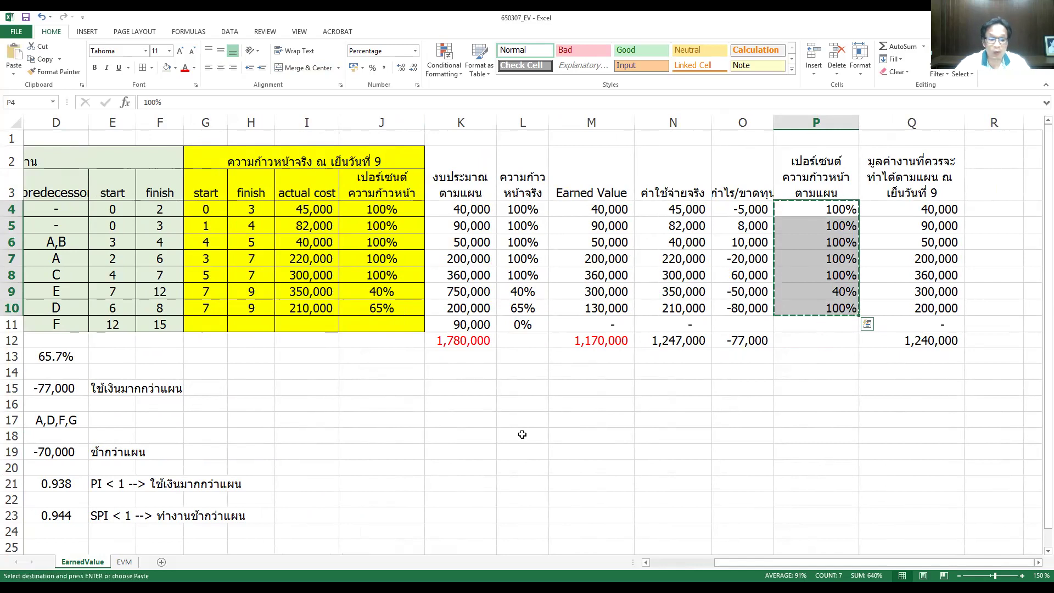
left_click(124, 561)
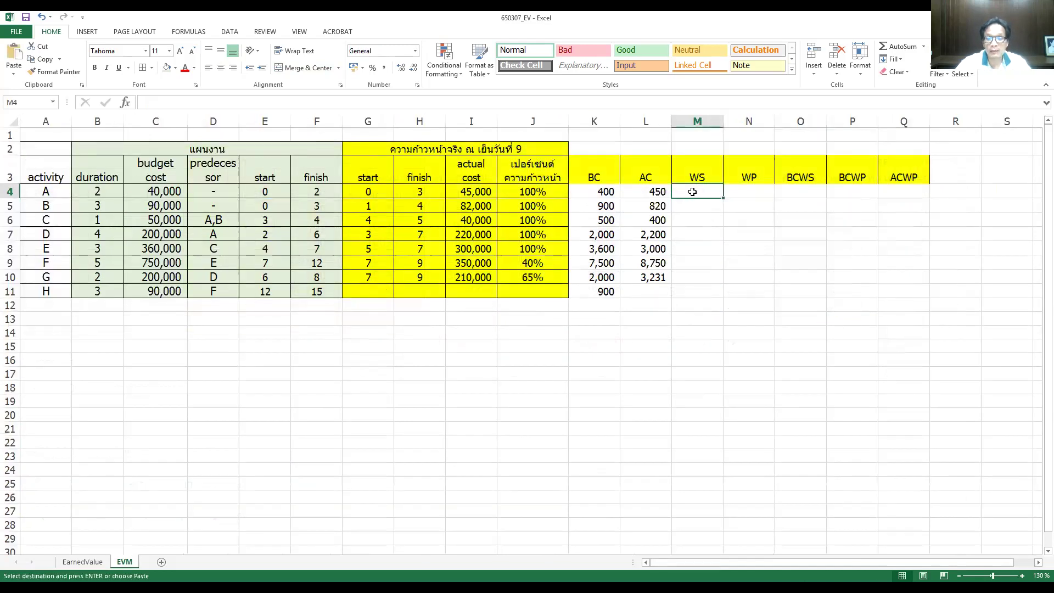
key("ctrl+v")
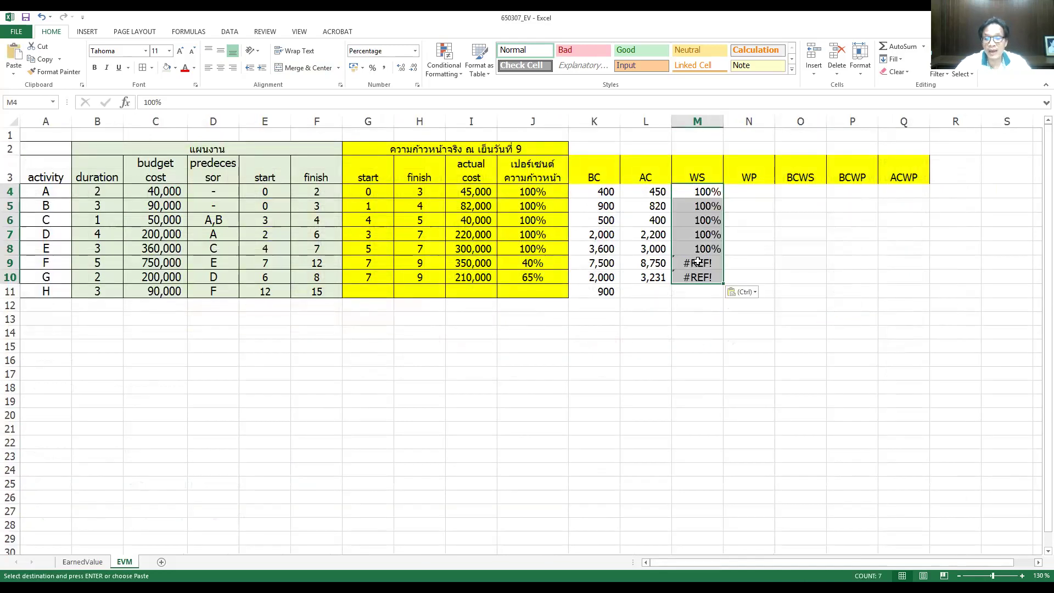
- Undo the paste in the WS column and paste the copied planned progress percentages as values only, starting at M4
key("ctrl+z")
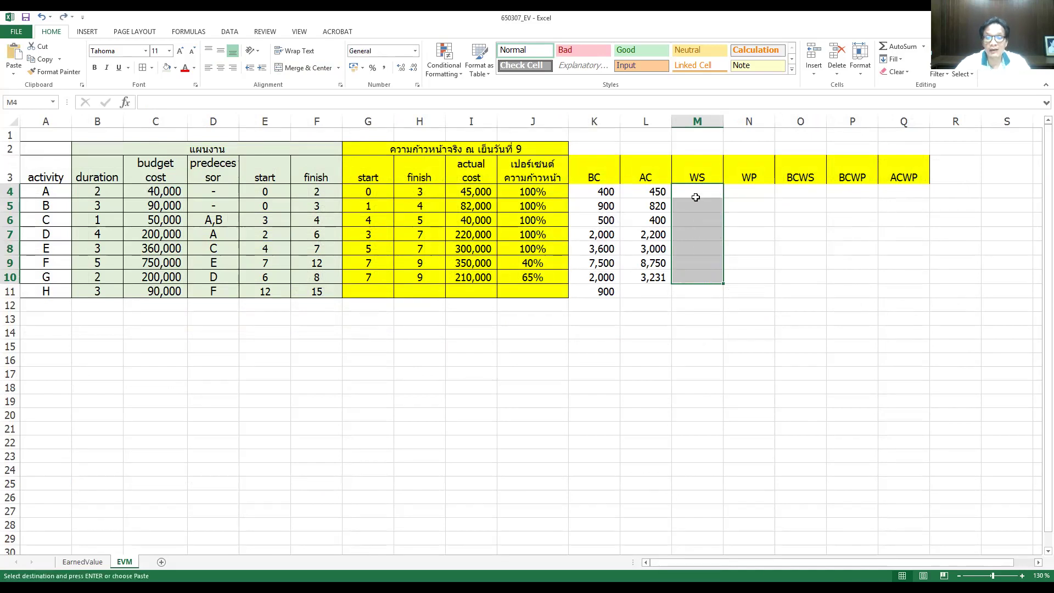
left_click(696, 192)
left_click(14, 73)
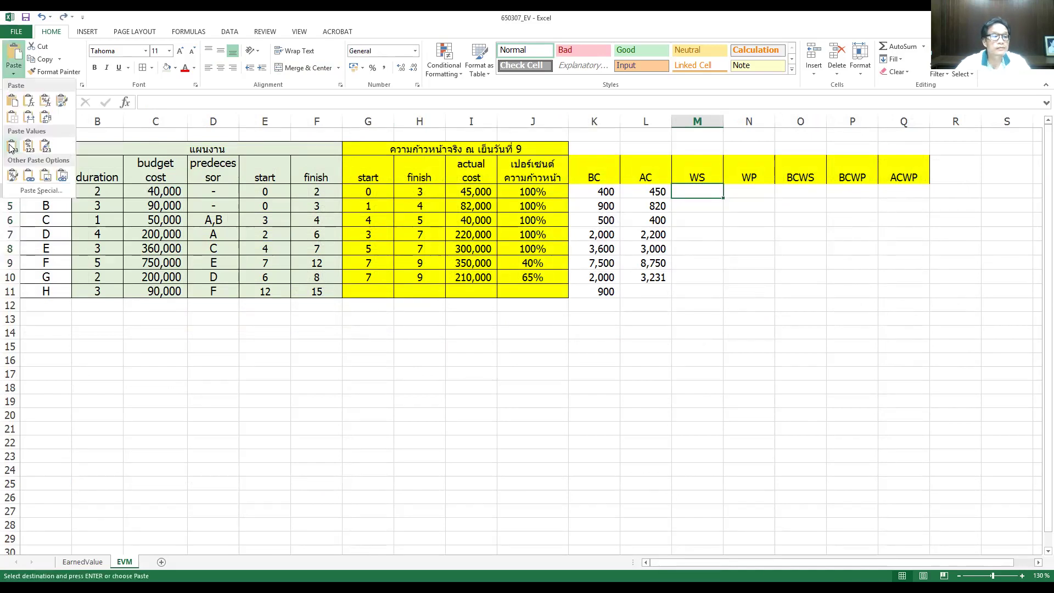
left_click(12, 147)
left_click(646, 343)
- Format the WS values in M4:M10 as percentages without decimals
left_click_drag(708, 191, 708, 277)
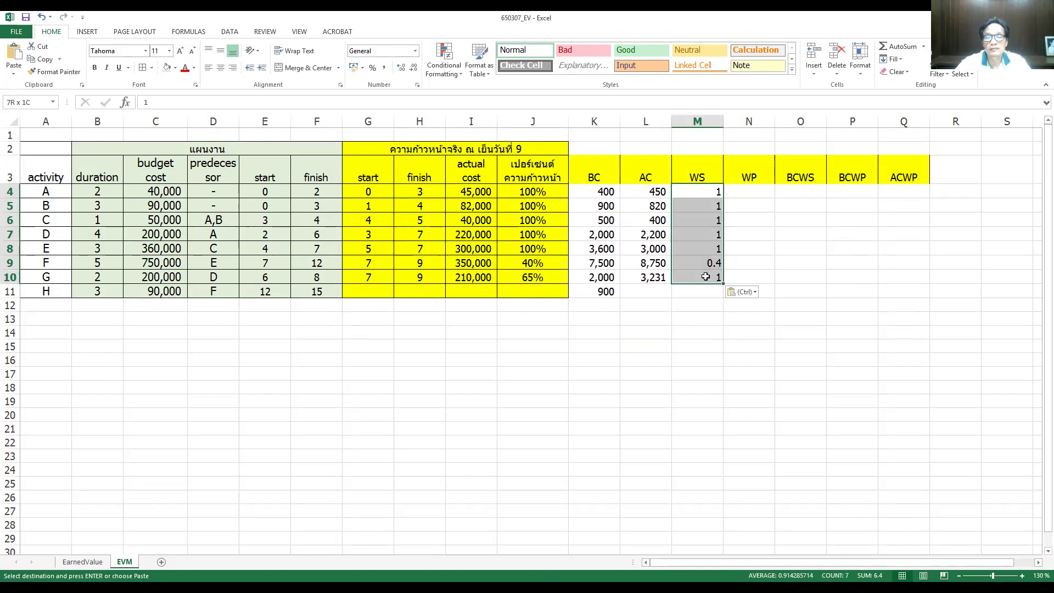
left_click(372, 67)
left_click(412, 67)
left_click(736, 308)
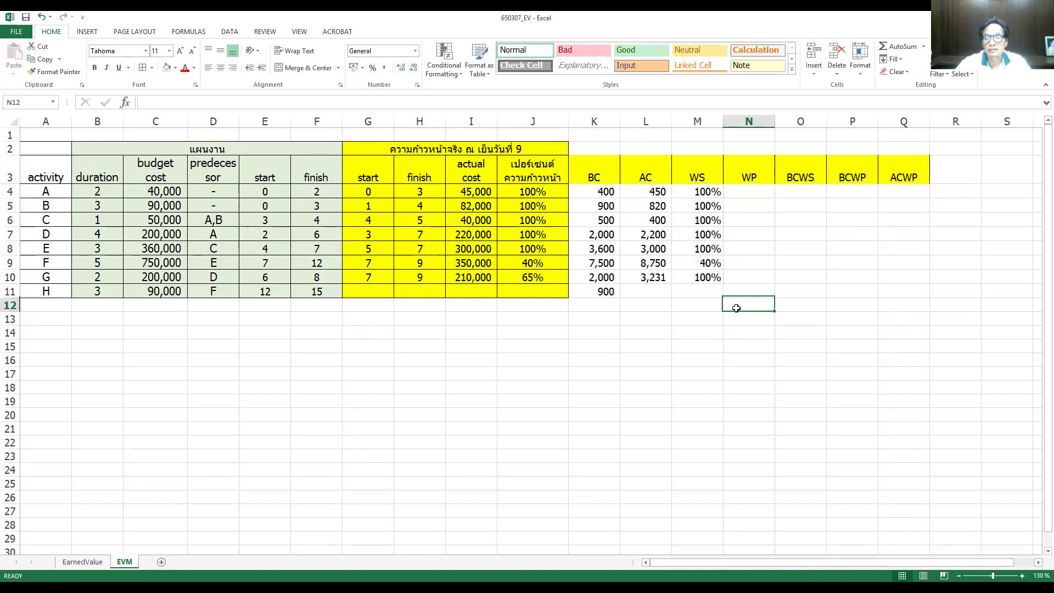
- Compare the WS percentages in M4:M10 with the planned progress percentages in P4:P10 on the EarnedValue sheet
left_click_drag(708, 191, 706, 277)
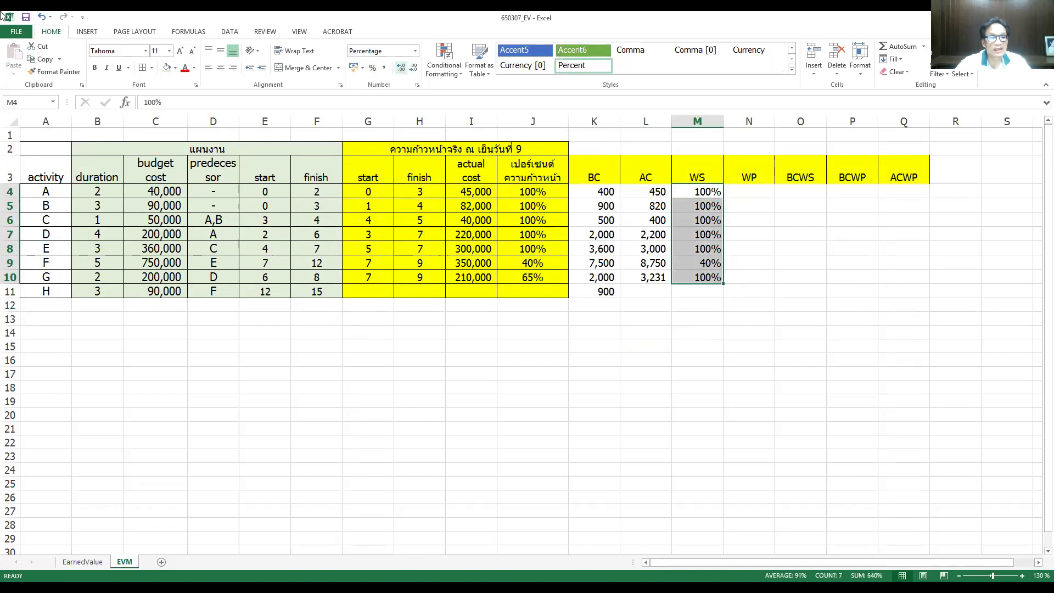
left_click(584, 362)
left_click(65, 562)
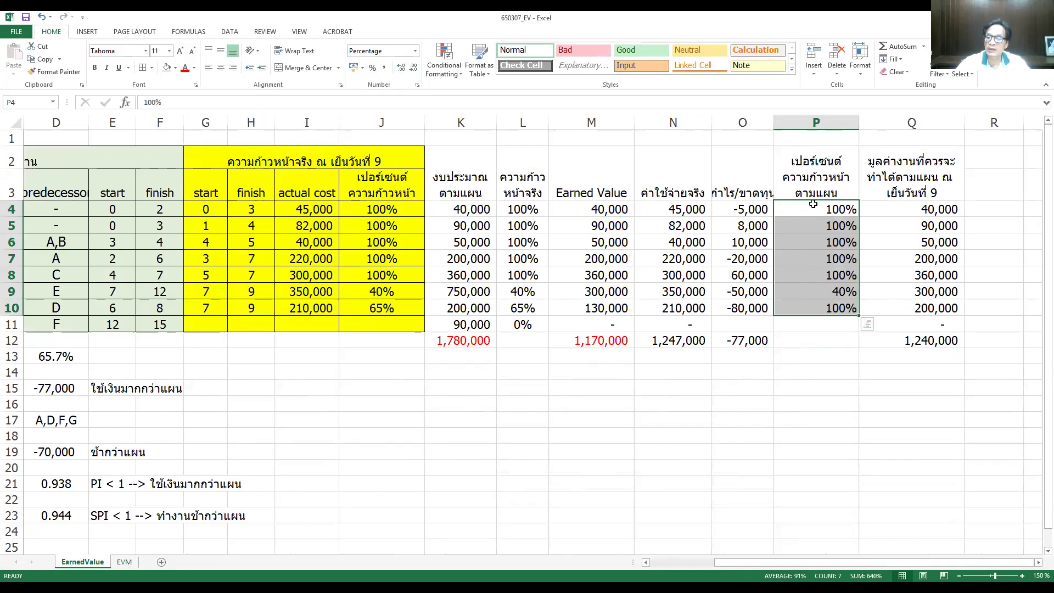
left_click(125, 562)
left_click(694, 193)
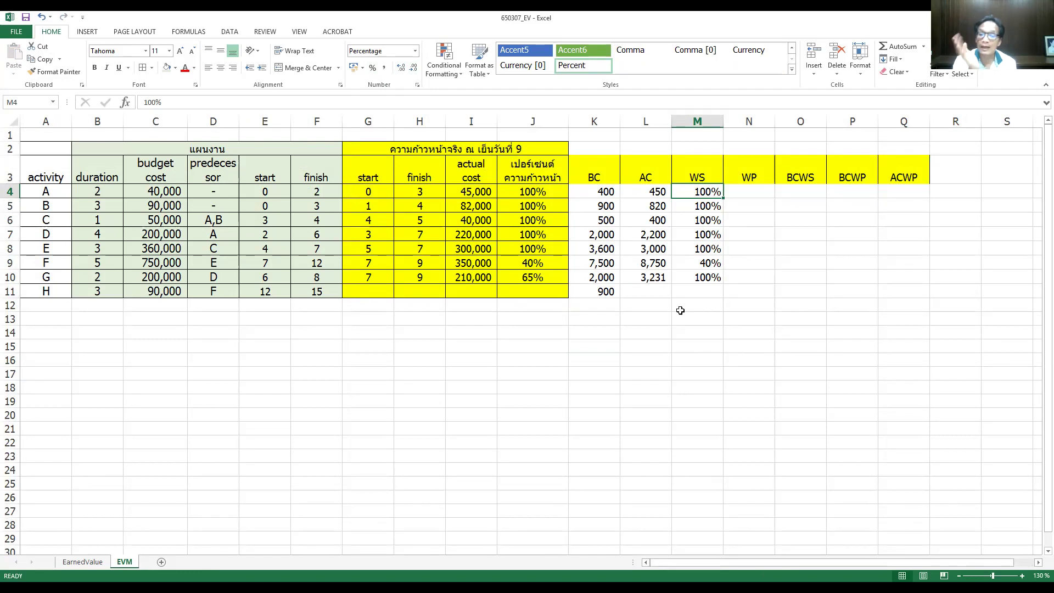
- Link the WP cells of activities A and B to their actual progress percentages, with =J4 in N4 and =J5 in N5
left_click(762, 196)
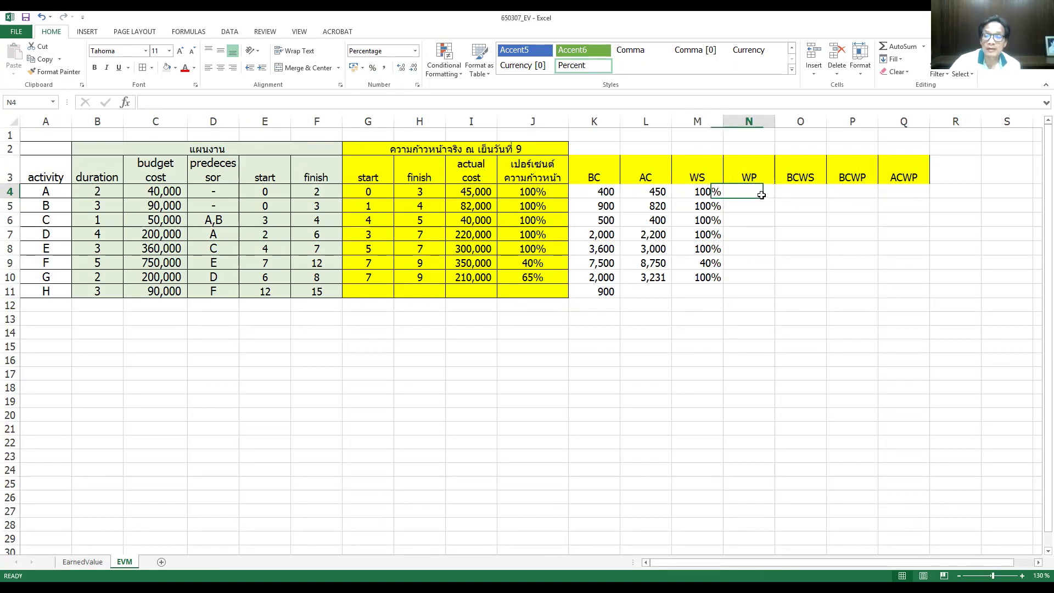
type("=")
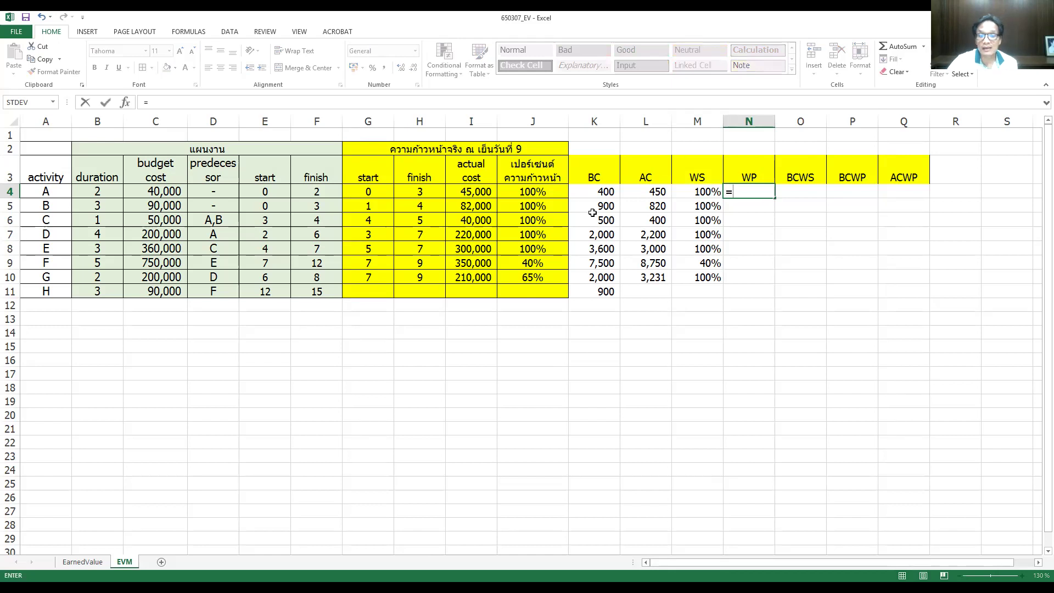
left_click(541, 193)
key("Return")
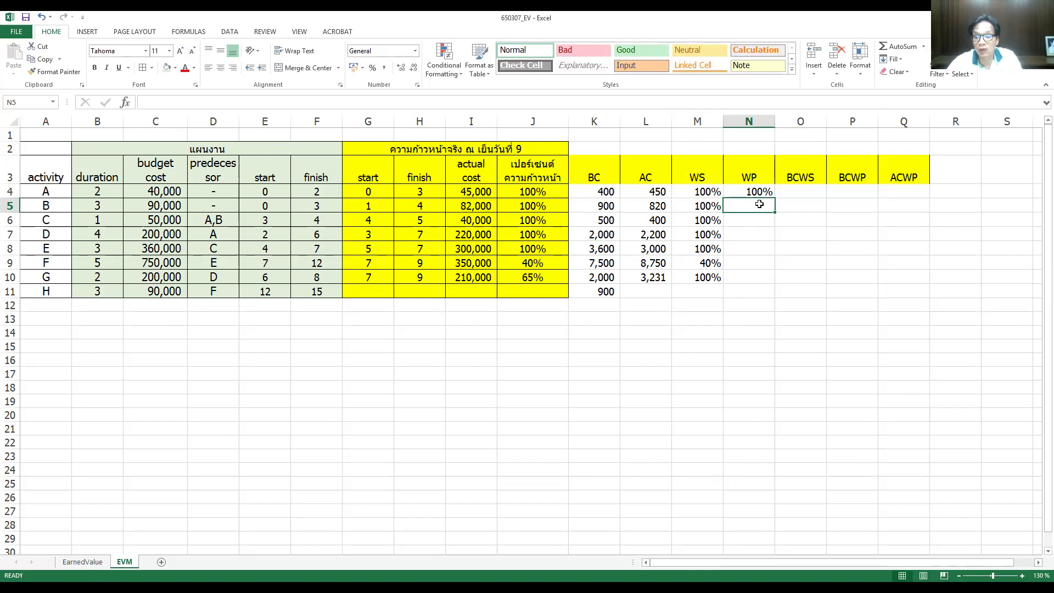
type("=")
left_click(540, 206)
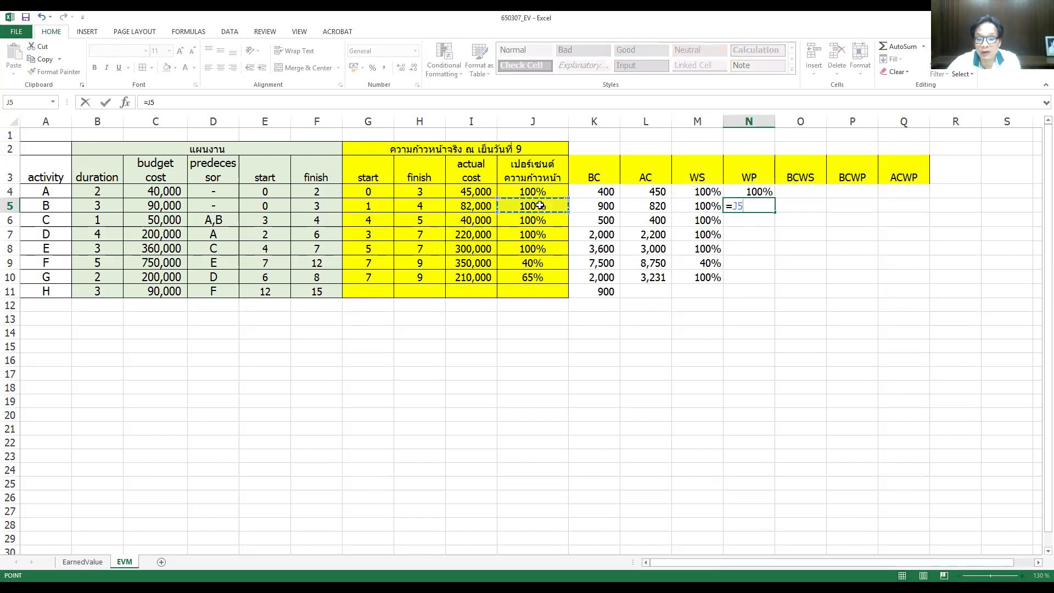
key("Return")
- Copy activity B's WP formula from N5 down to N6:N10 and save the workbook
left_click(752, 207)
key("ctrl+c")
left_click_drag(752, 222, 750, 280)
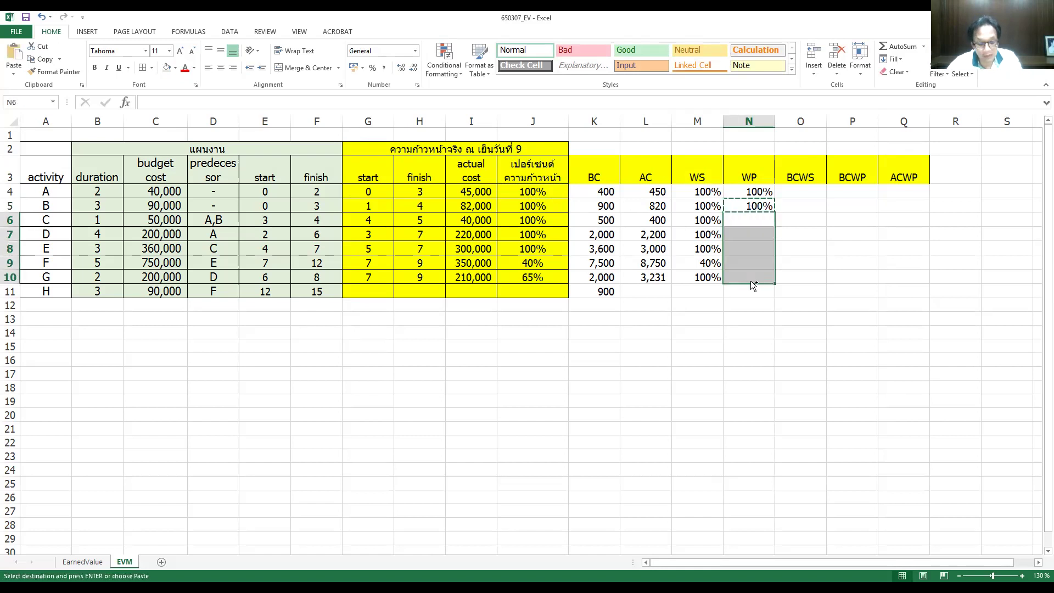
key("ctrl+v")
left_click(747, 332)
left_click(26, 17)
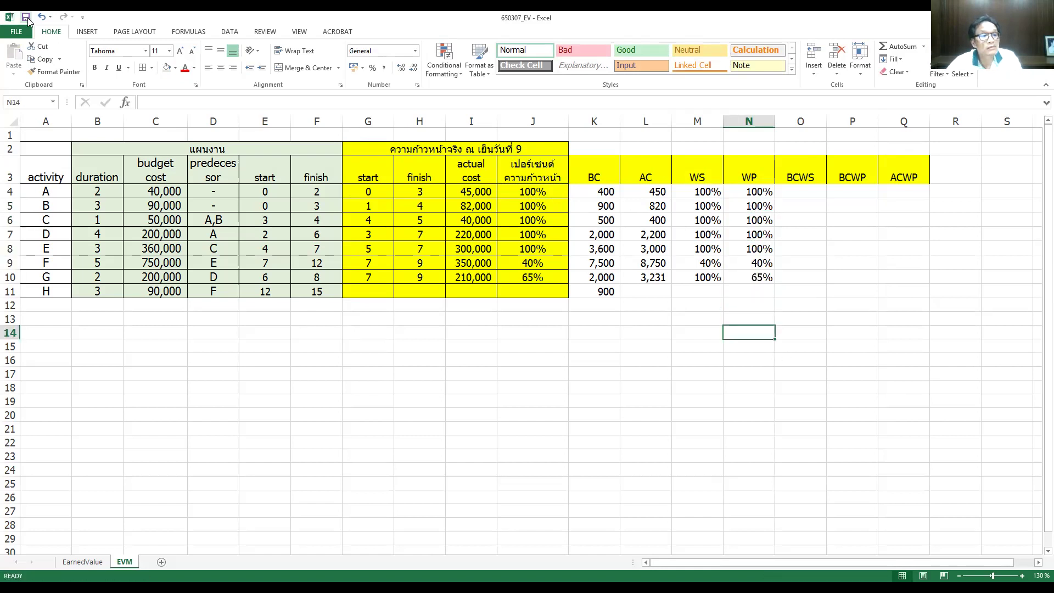
left_click(626, 457)
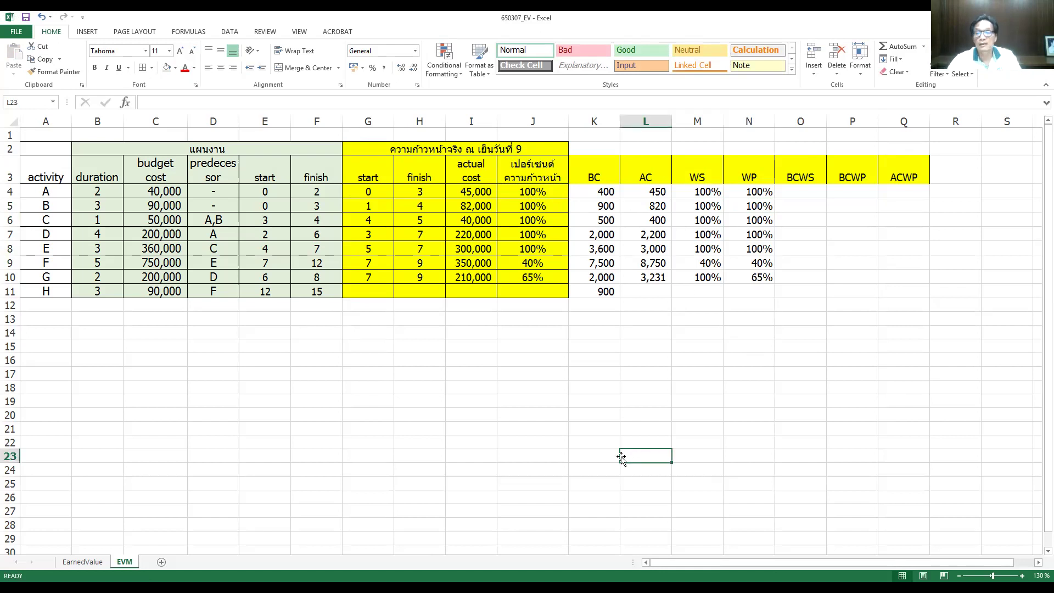
- Calculate activity A's BCWS in O4 with the formula =K4*M4*100
left_click(809, 192)
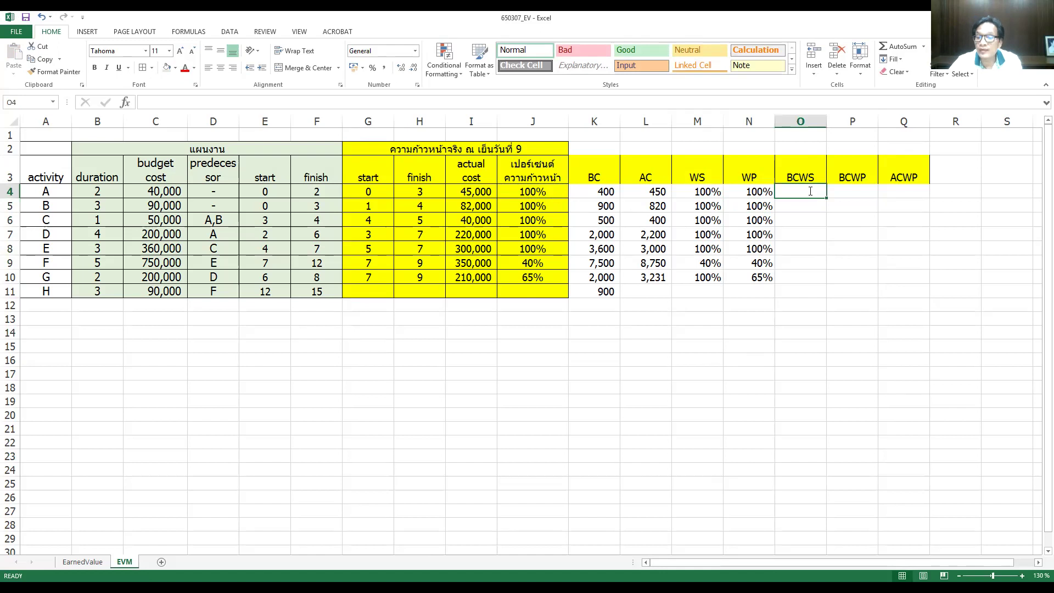
type("=")
left_click(593, 194)
type("*")
left_click(701, 187)
type("*100")
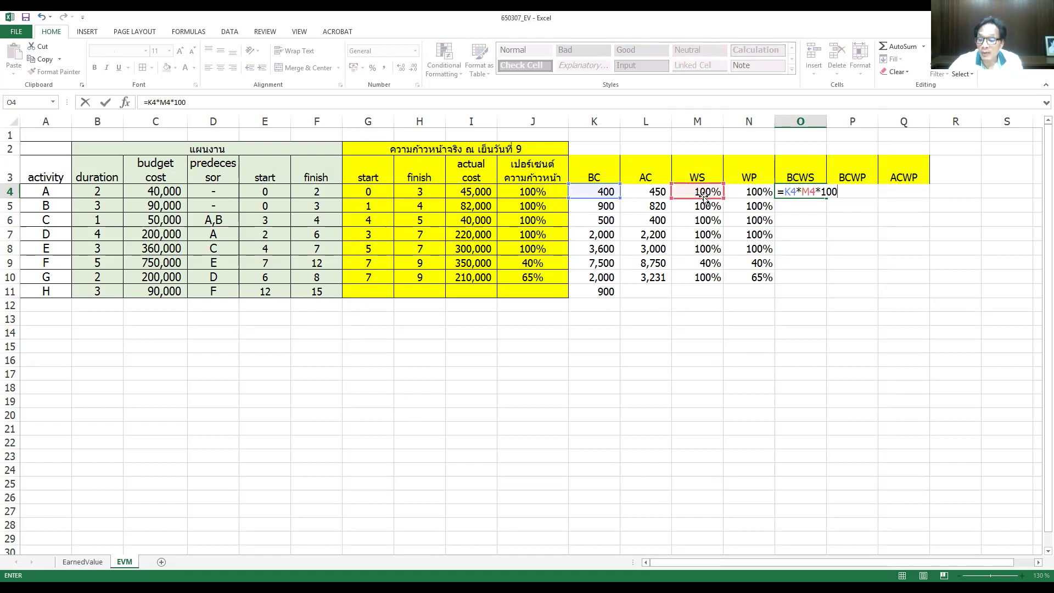
key("Return")
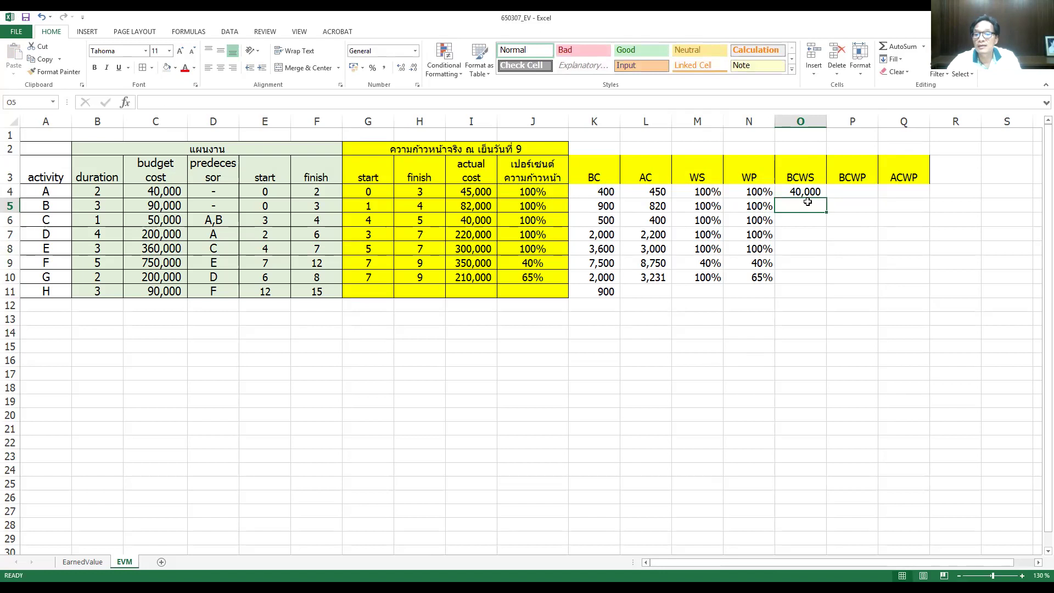
left_click(814, 191)
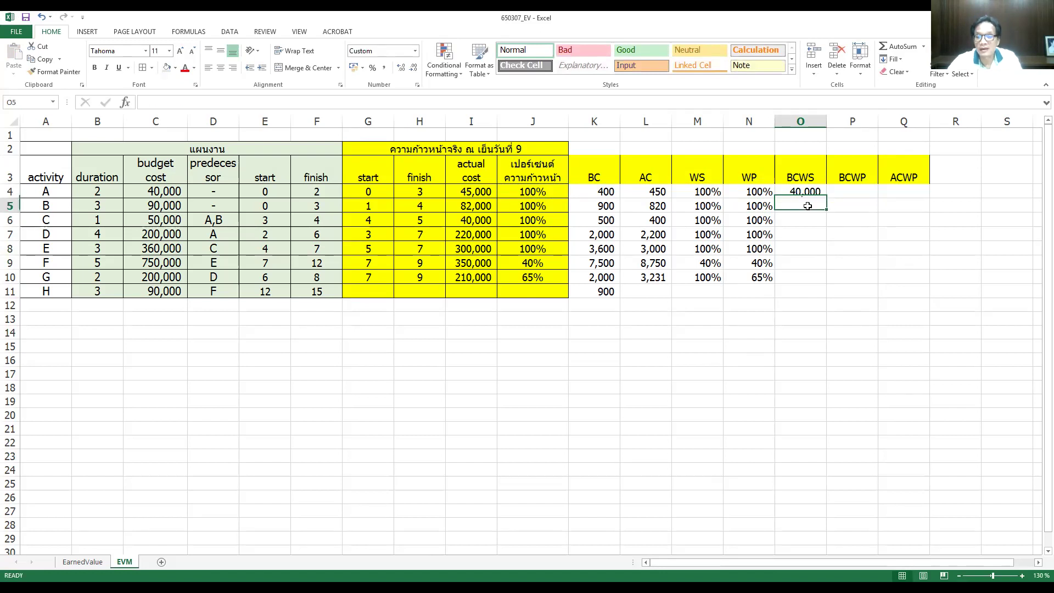
- Calculate activity B's BCWS in O5 with the formula =K5*M5*100
left_click(807, 206)
type("=")
left_click(601, 209)
type("*")
left_click(697, 207)
type("1")
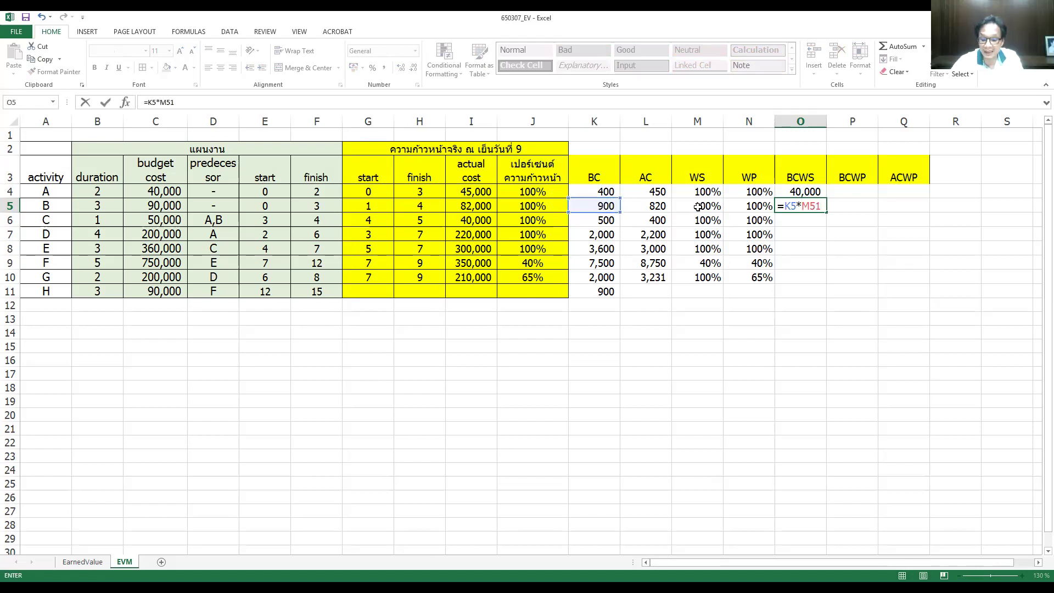
key("BackSpace")
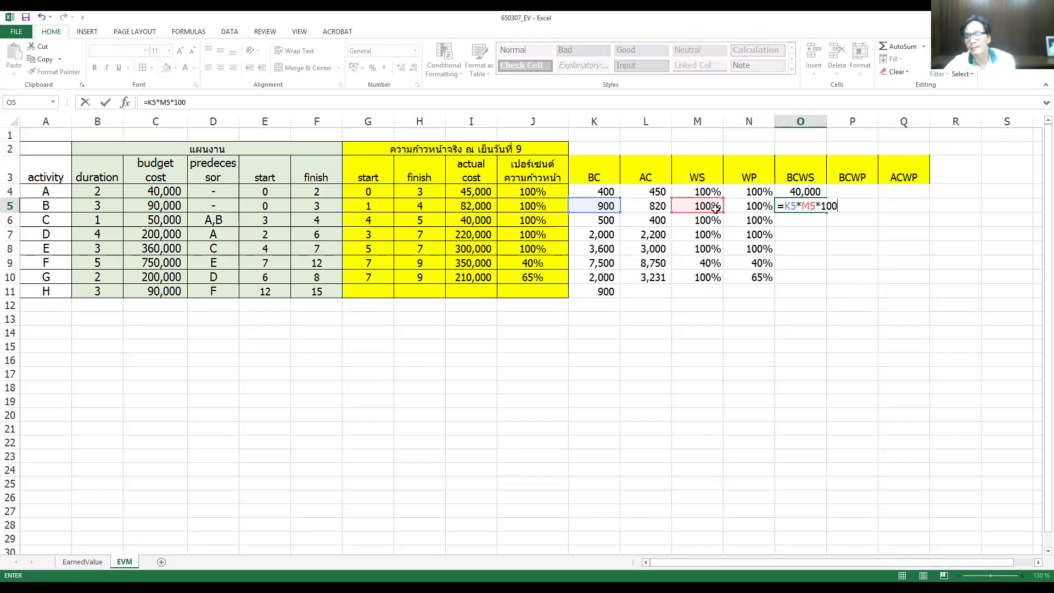
key("Return")
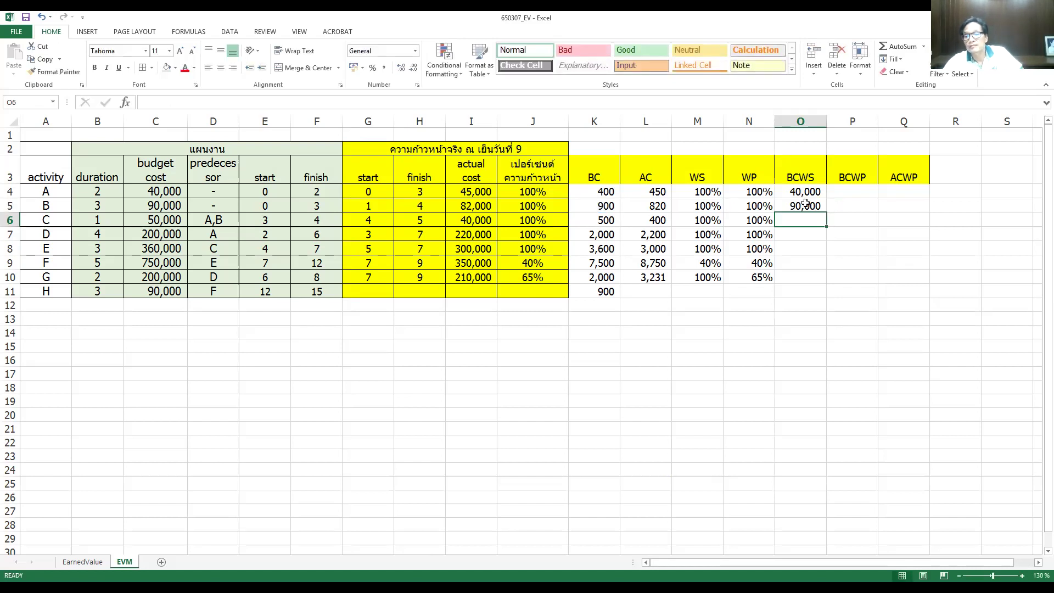
- Copy activity B's BCWS formula from O5 down to O6:O10 and save the workbook
left_click(805, 206)
key("ctrl+c")
left_click_drag(810, 222, 808, 278)
key("ctrl+v")
left_click(754, 346)
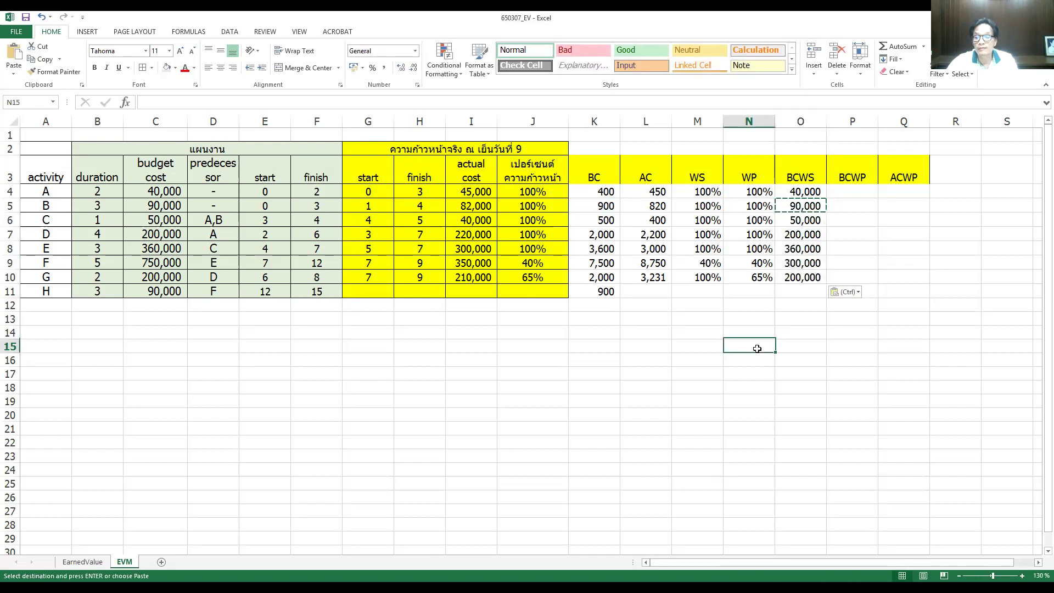
left_click(24, 18)
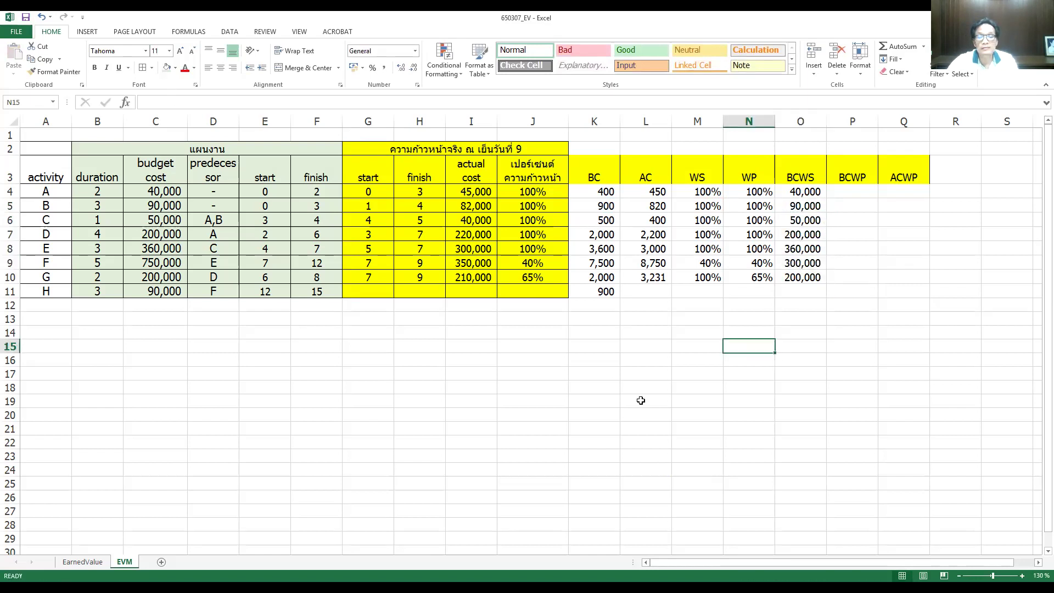
left_click(637, 399)
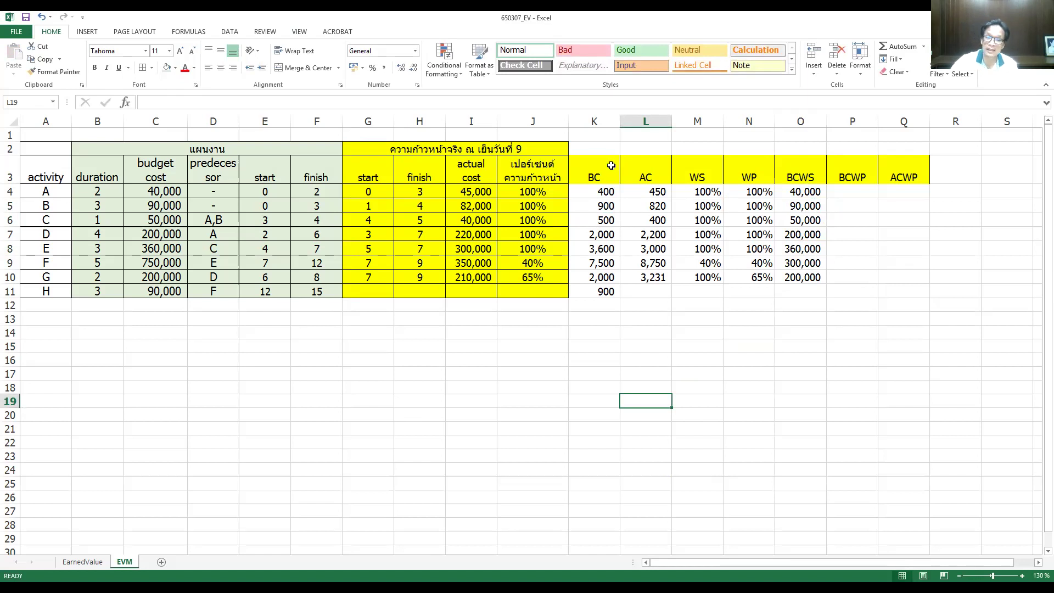
left_click(520, 146)
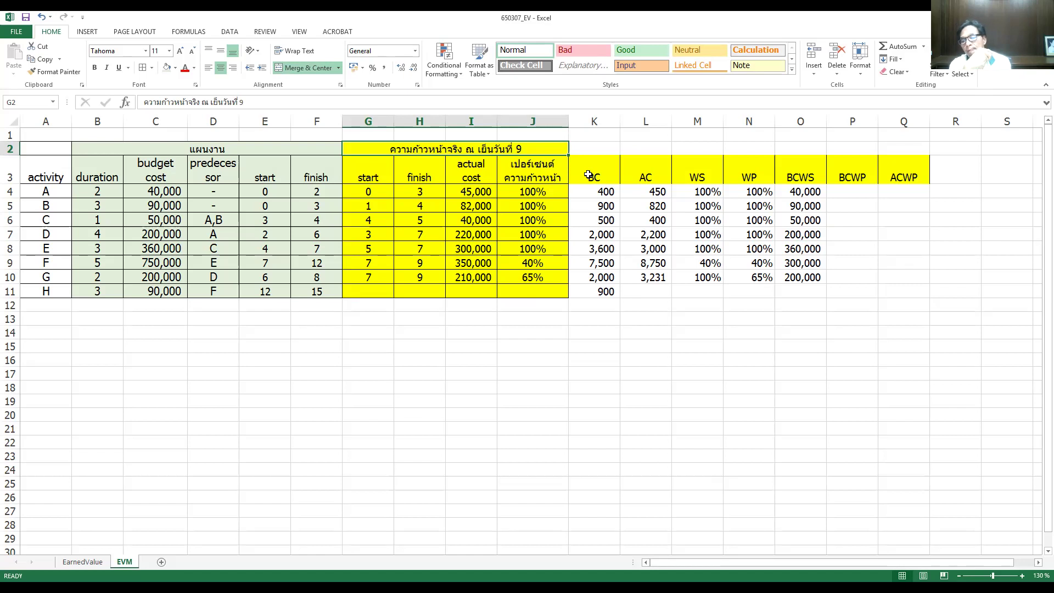
- Calculate activity A's BCWP in P4 with the formula =K4*N4*100
left_click(845, 191)
type("=")
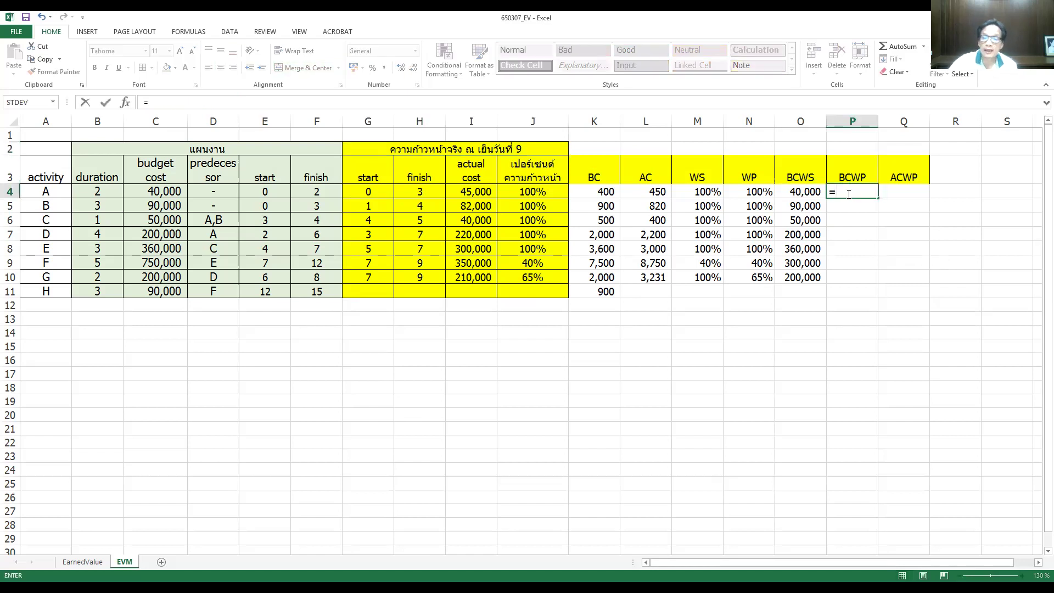
left_click(597, 190)
type("*")
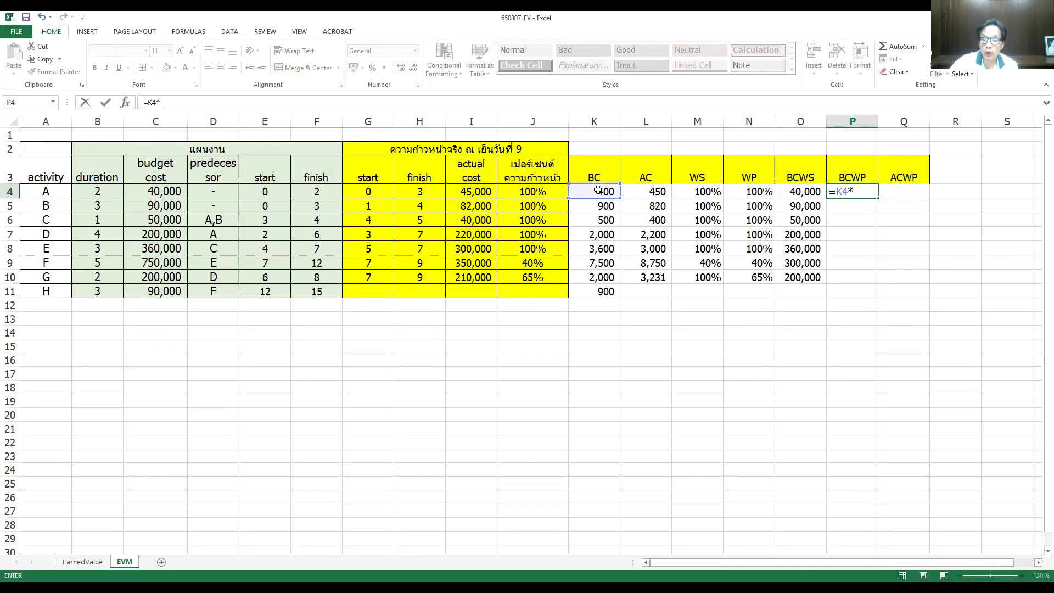
left_click(745, 192)
type("*")
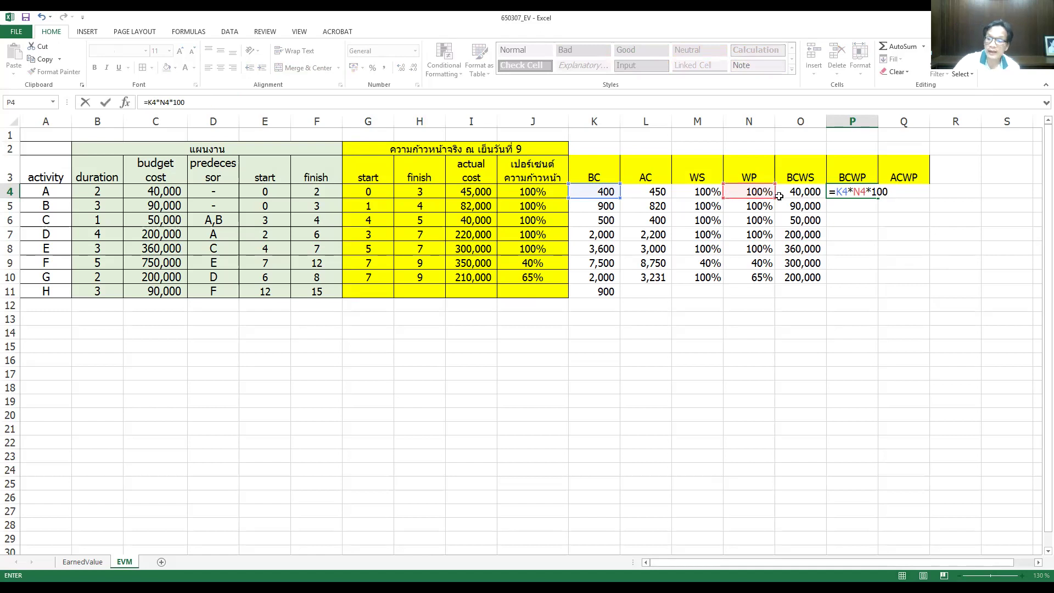
key("Return")
- Copy activity A's BCWP formula from P4 down to P5:P10 for activities B to G
left_click(852, 192)
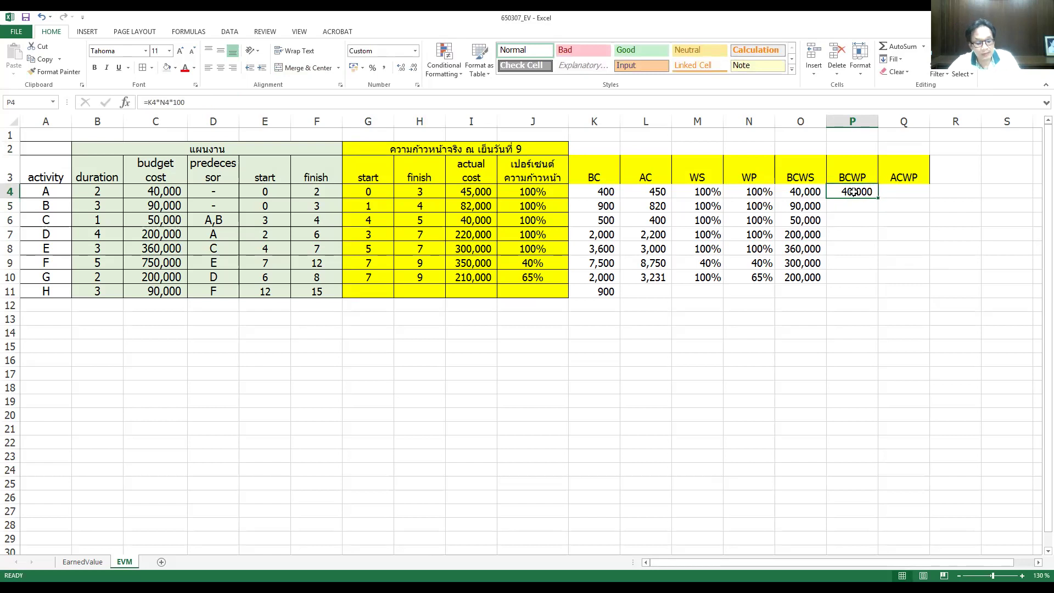
key("ctrl+c")
left_click_drag(853, 202, 848, 285)
key("ctrl+v")
left_click(851, 292)
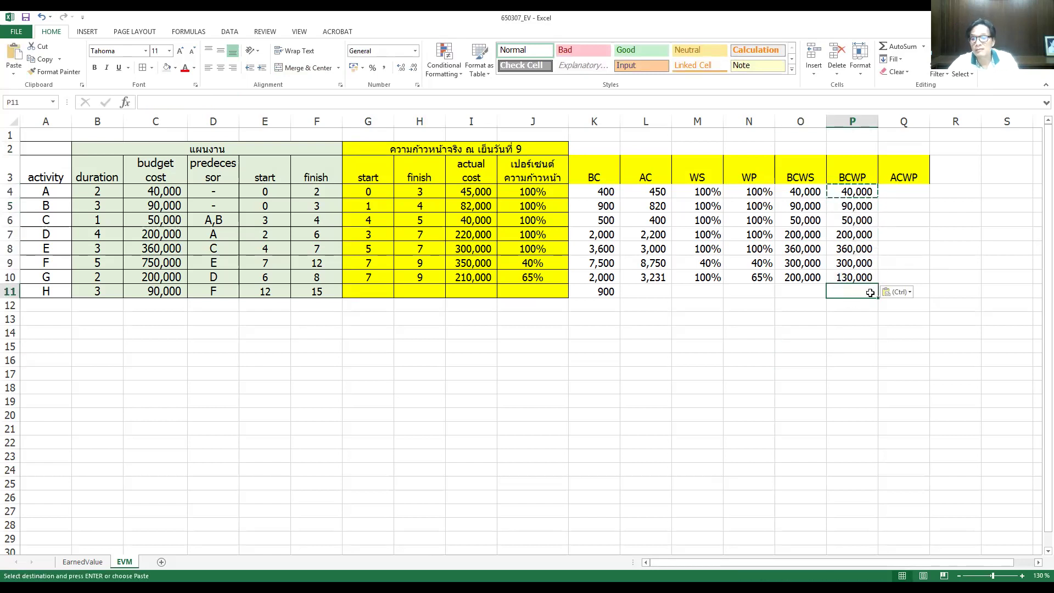
key("Escape")
left_click(705, 432)
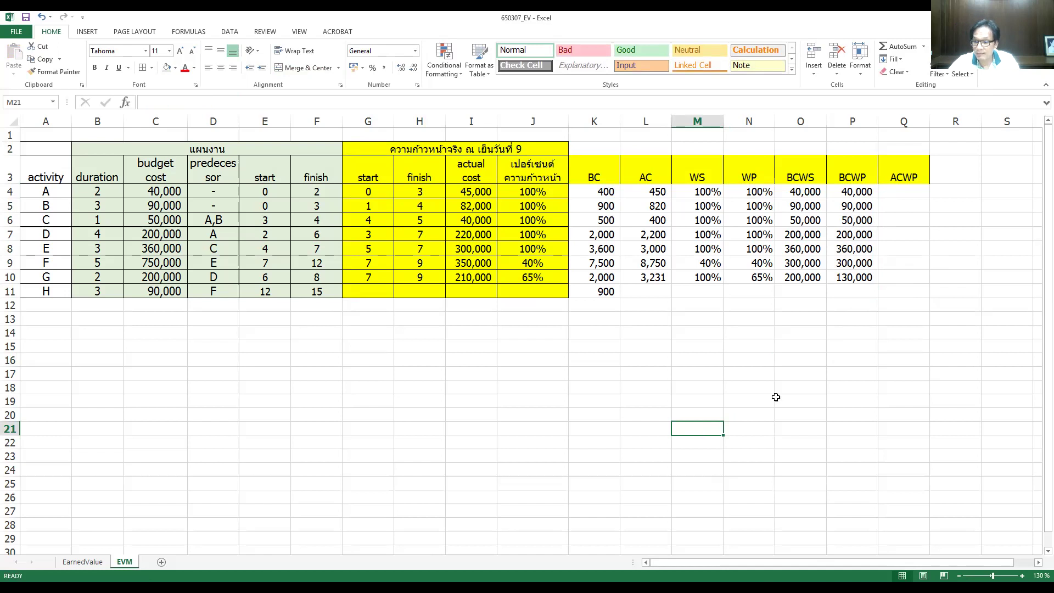
- Calculate activity A's ACWP in Q4 with the formula =L4*N4*100
left_click(913, 192)
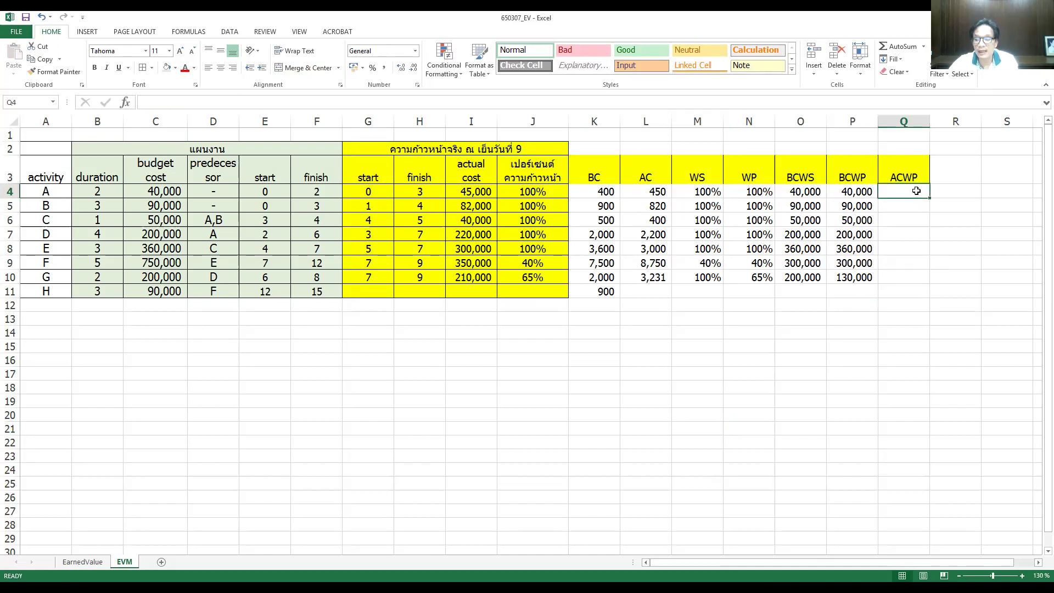
type("=")
left_click(635, 191)
type("*")
left_click(749, 191)
type("*")
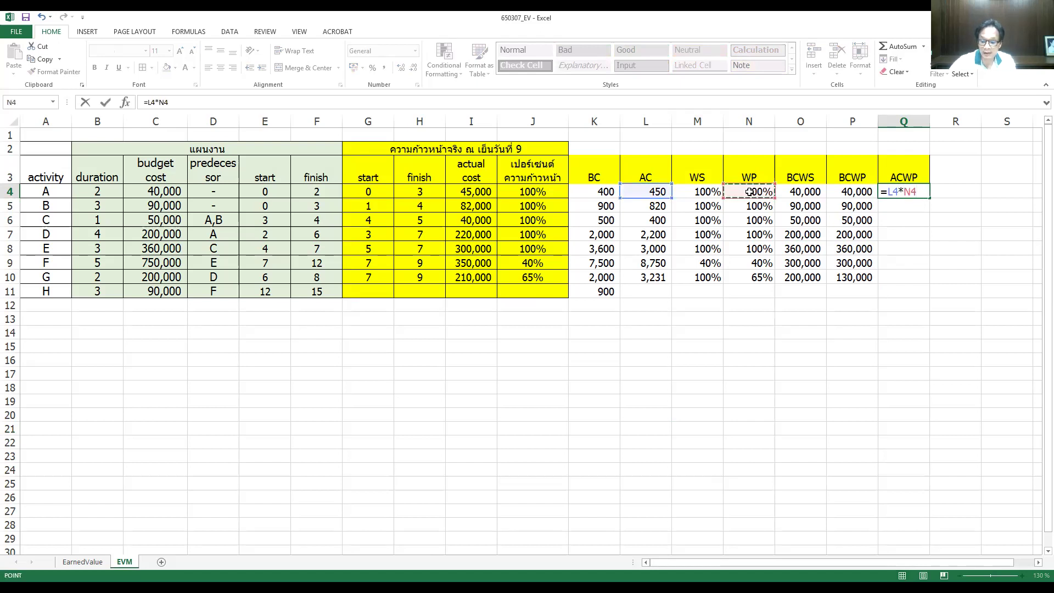
type("100")
key("Return")
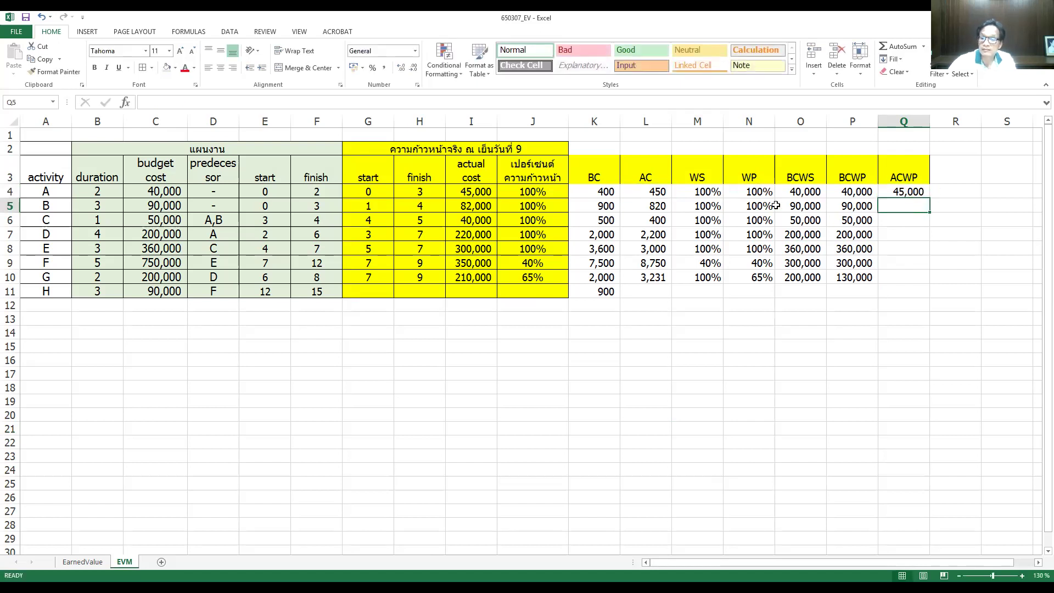
- Copy activity A's ACWP formula from Q4 down to Q5:Q7 for activities B to D and save the workbook
left_click(909, 189)
key("ctrl+c")
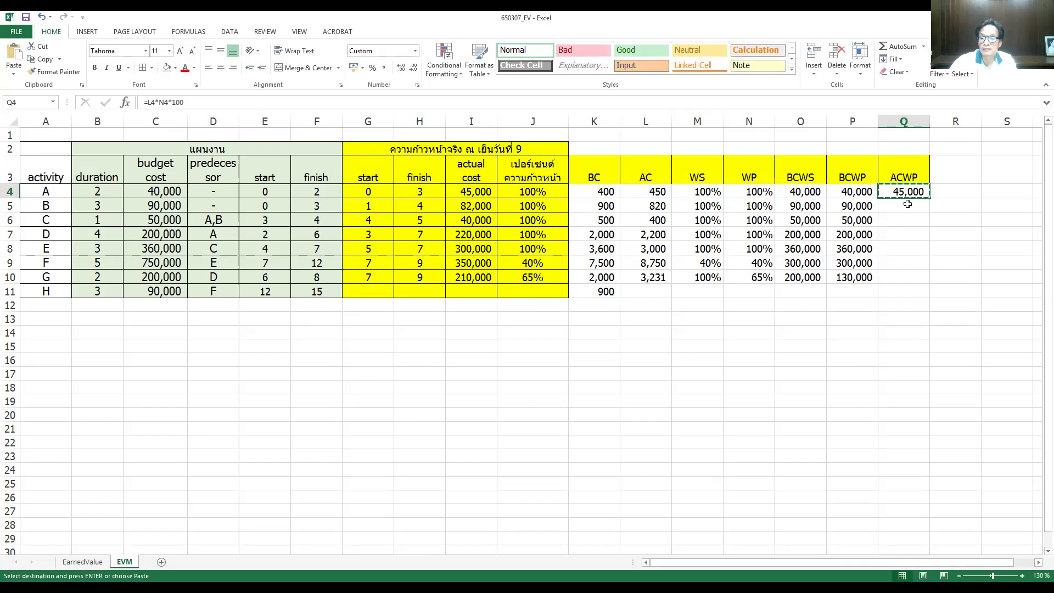
left_click_drag(906, 207, 903, 236)
key("ctrl+v")
left_click(870, 320)
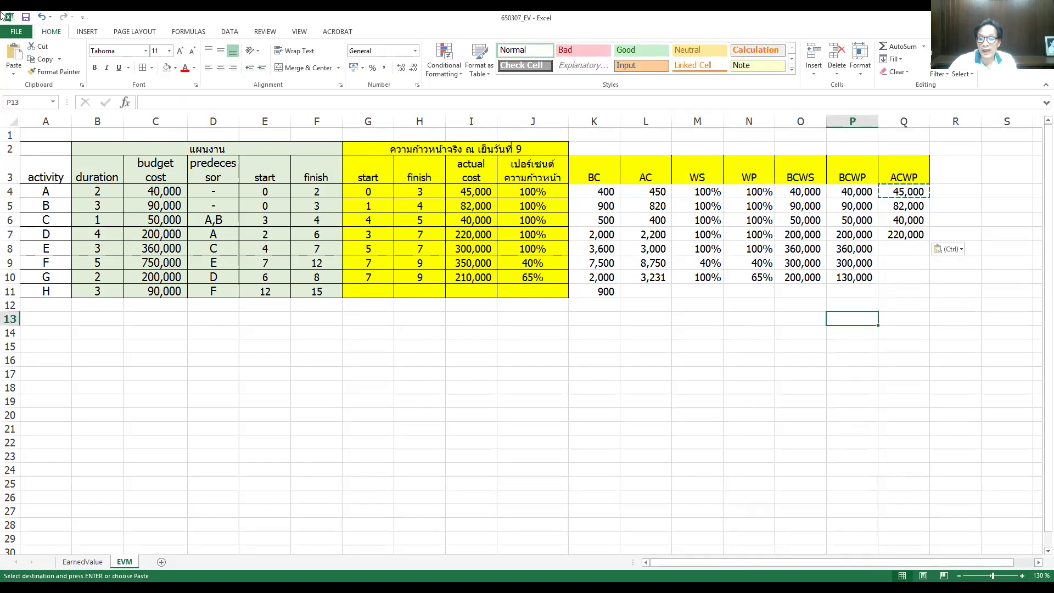
left_click(25, 17)
- Compare the ACWP values with the actual cost column, checking the rows of activities D and C
left_click(912, 195)
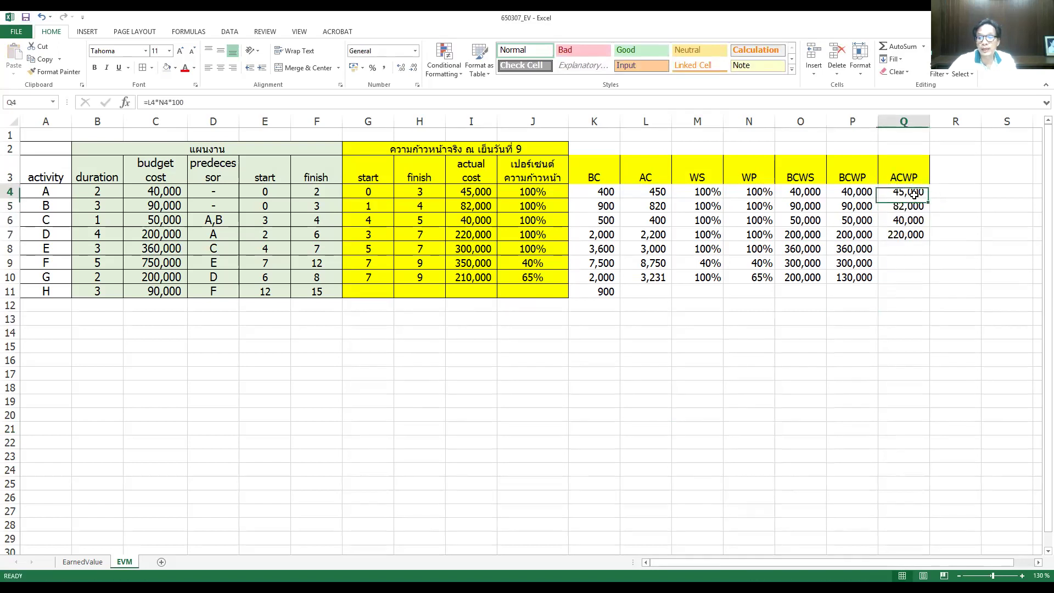
left_click(902, 122)
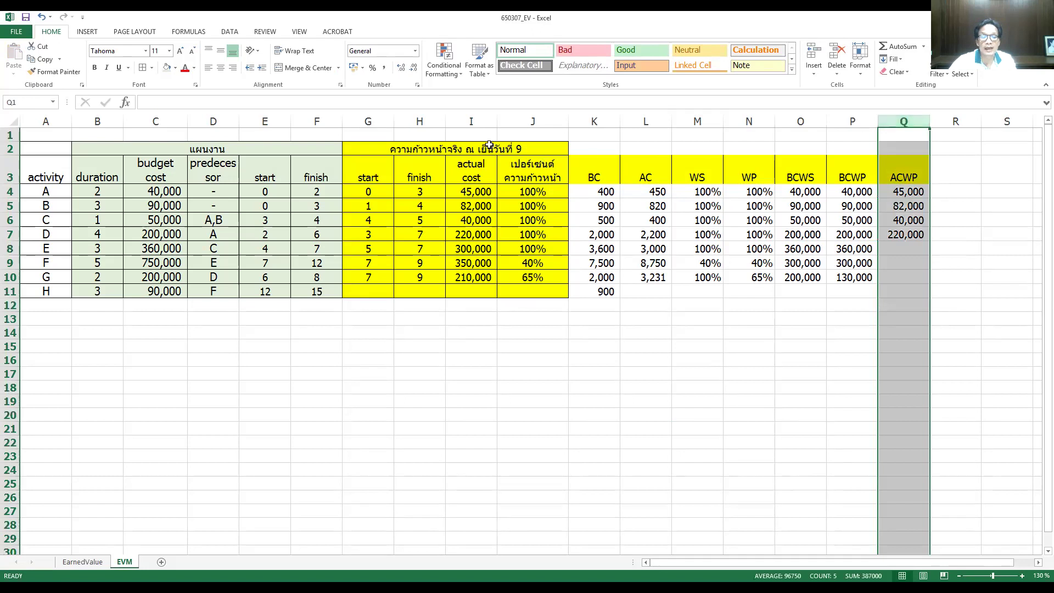
left_click(470, 121, "ctrl")
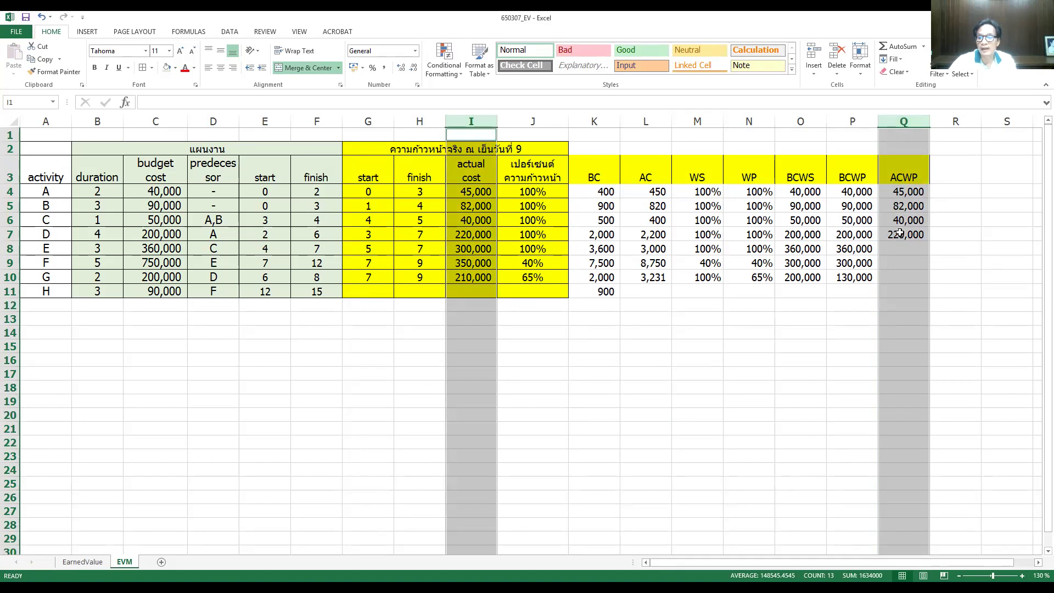
left_click(9, 234)
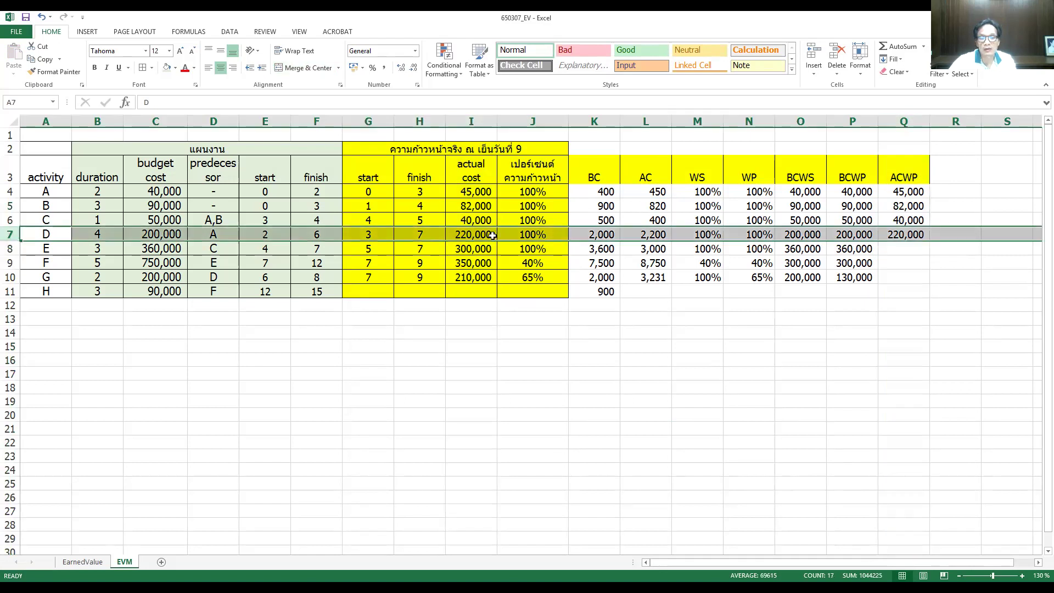
left_click(9, 219)
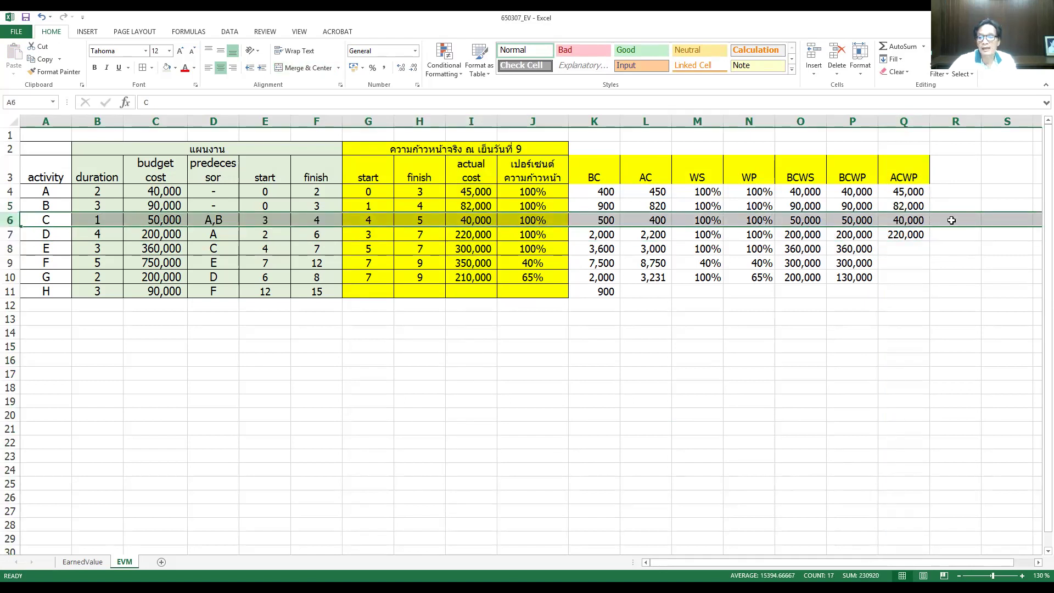
- Fill ACWP for activities E, F and G in Q8:Q10 by referencing their actual costs with =I8, =I9 and =I10
left_click(908, 245)
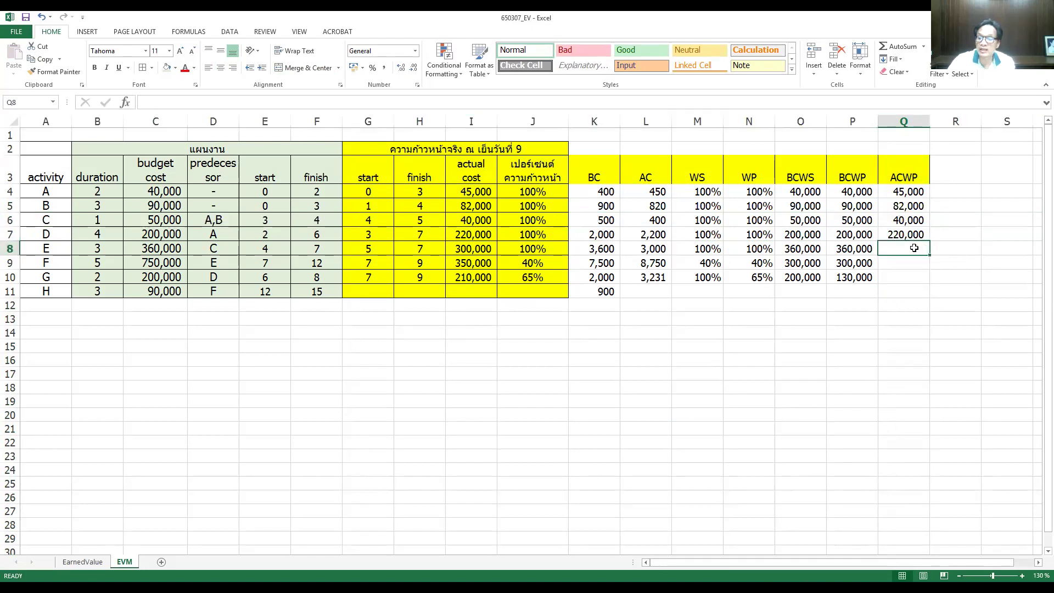
type("=")
left_click(473, 248)
key("Return")
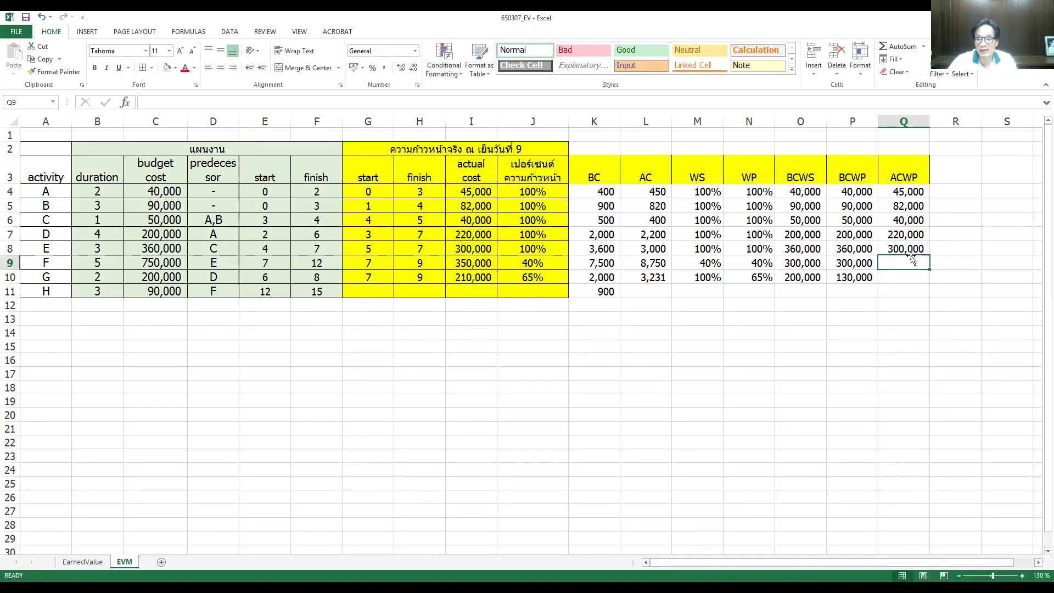
type("=")
left_click(468, 262)
key("Return")
type("=")
left_click(471, 278)
key("Return")
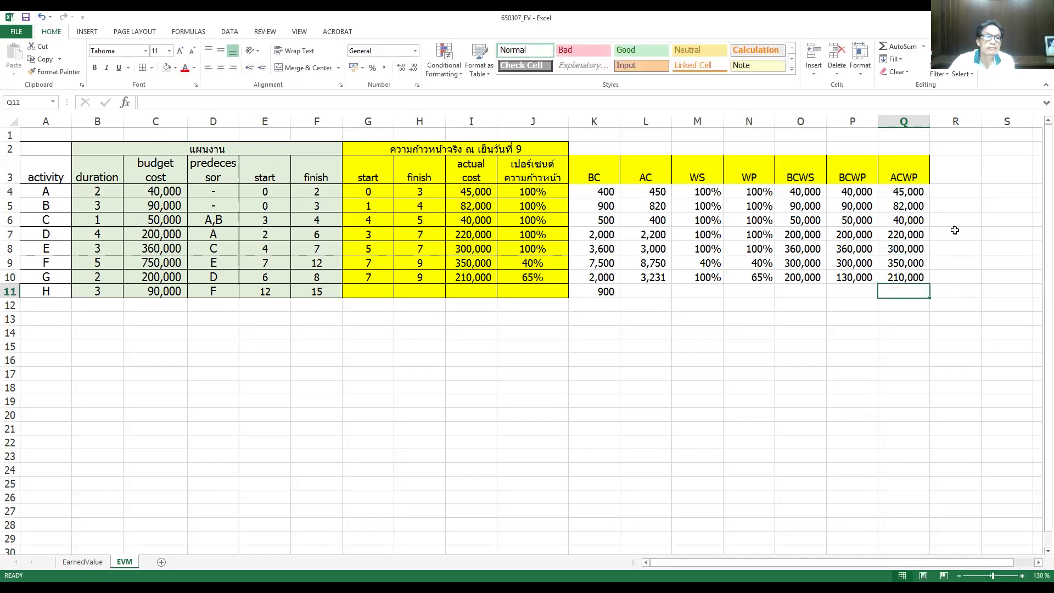
left_click(807, 442)
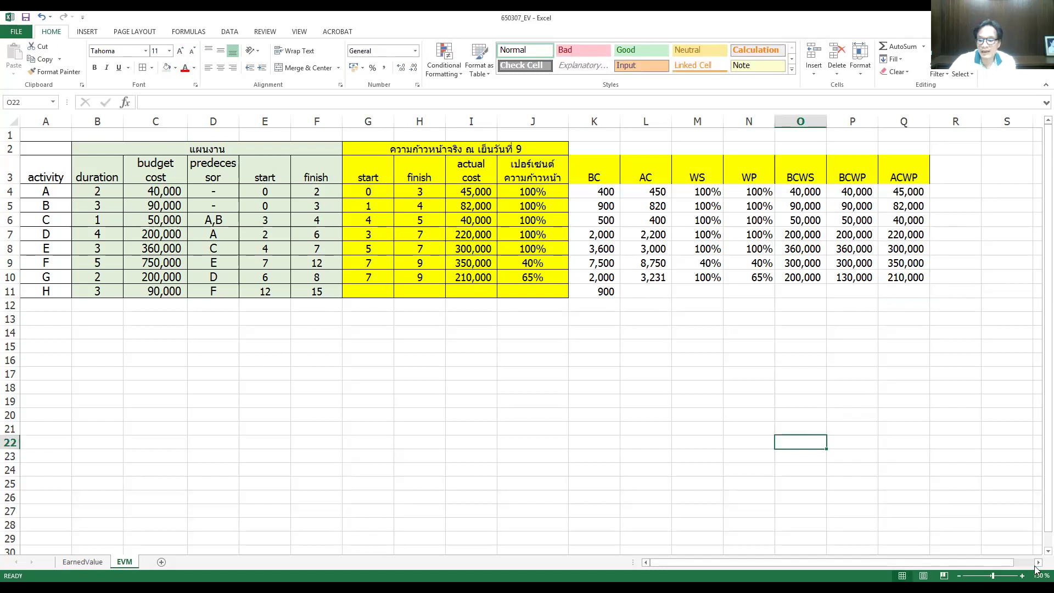
scroll(1035, 569, "right", 3)
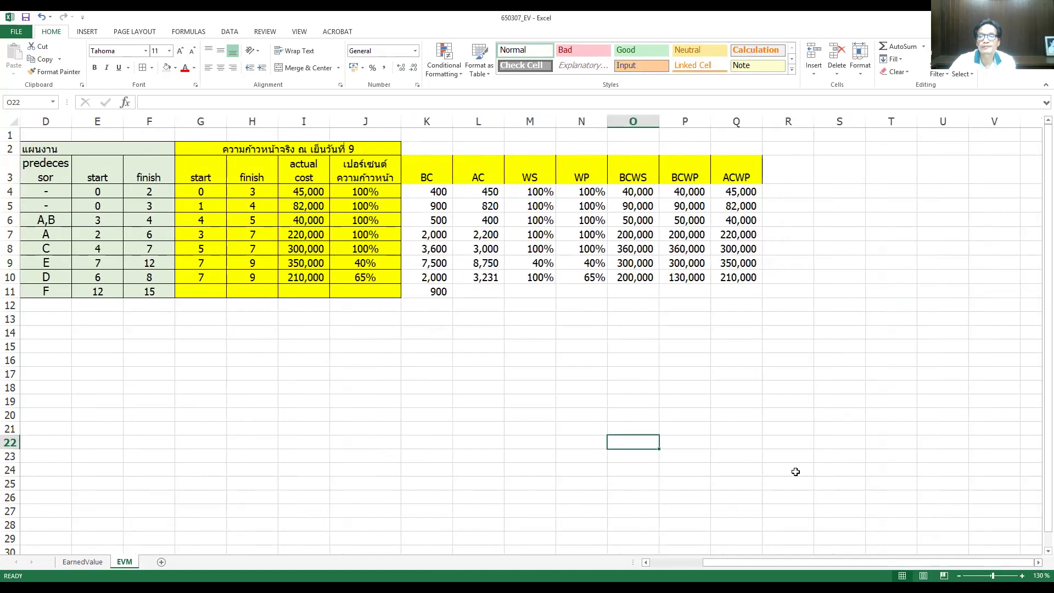
left_click(800, 471)
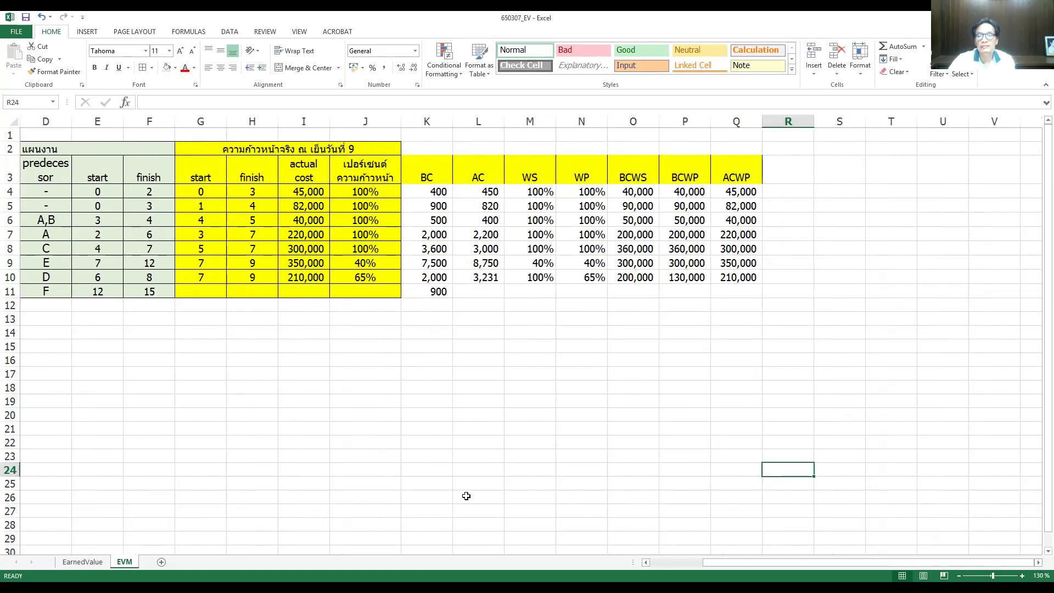
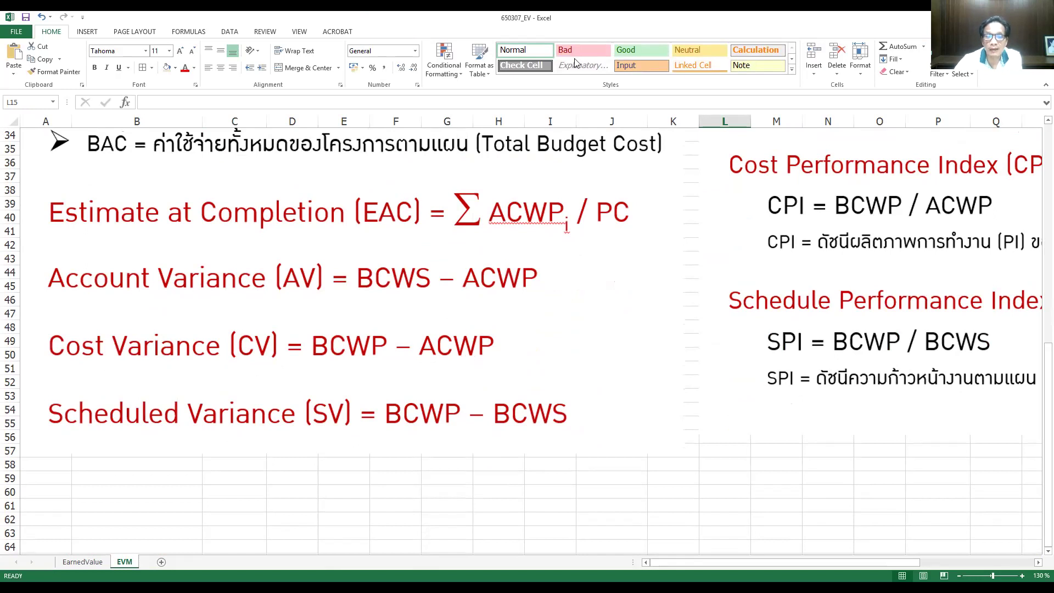
- Circle the WP parts of BCWP and ACWP in the Cost Variance formula and clear the drawn marks
key("ctrl+2")
left_click_drag(302, 373, 333, 340)
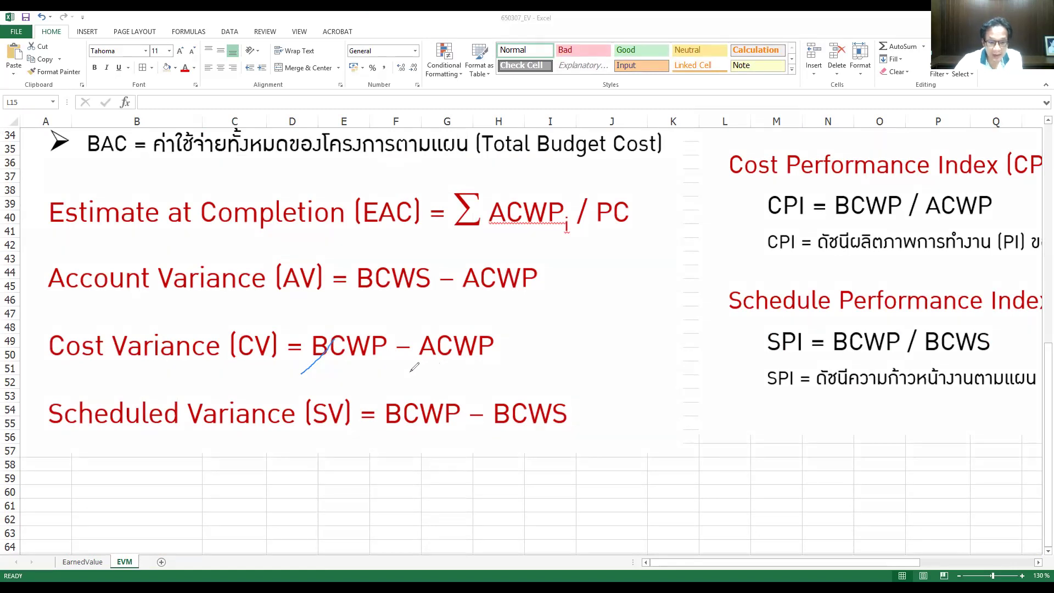
left_click_drag(355, 357, 372, 327)
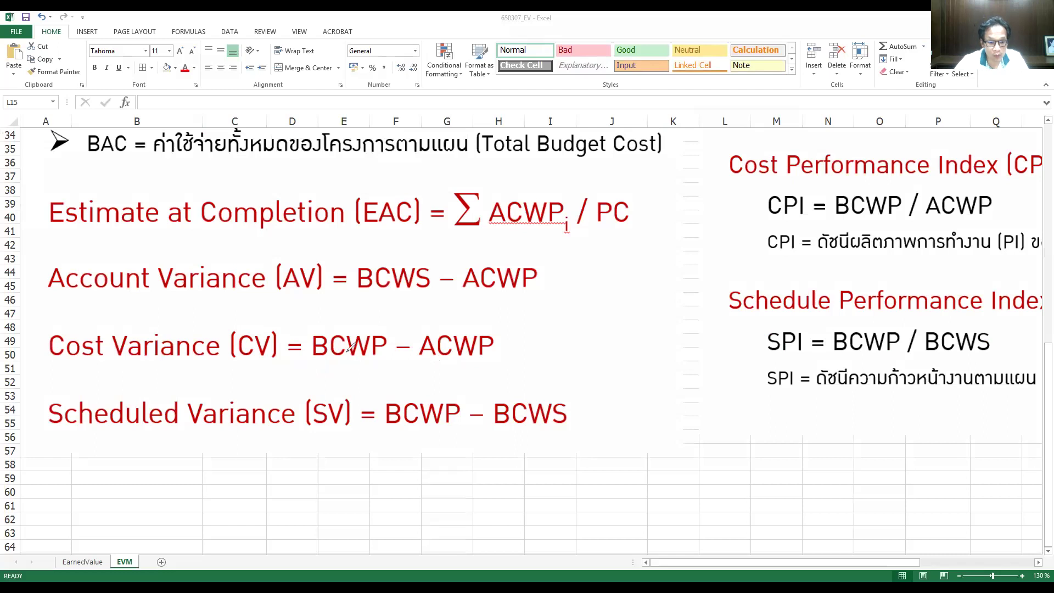
mouse_move(385, 329)
left_mouse_down()
mouse_move(346, 337)
mouse_move(365, 360)
mouse_move(387, 329)
left_mouse_up()
mouse_move(497, 331)
left_mouse_down()
mouse_move(458, 331)
mouse_move(497, 359)
mouse_move(499, 329)
left_mouse_up()
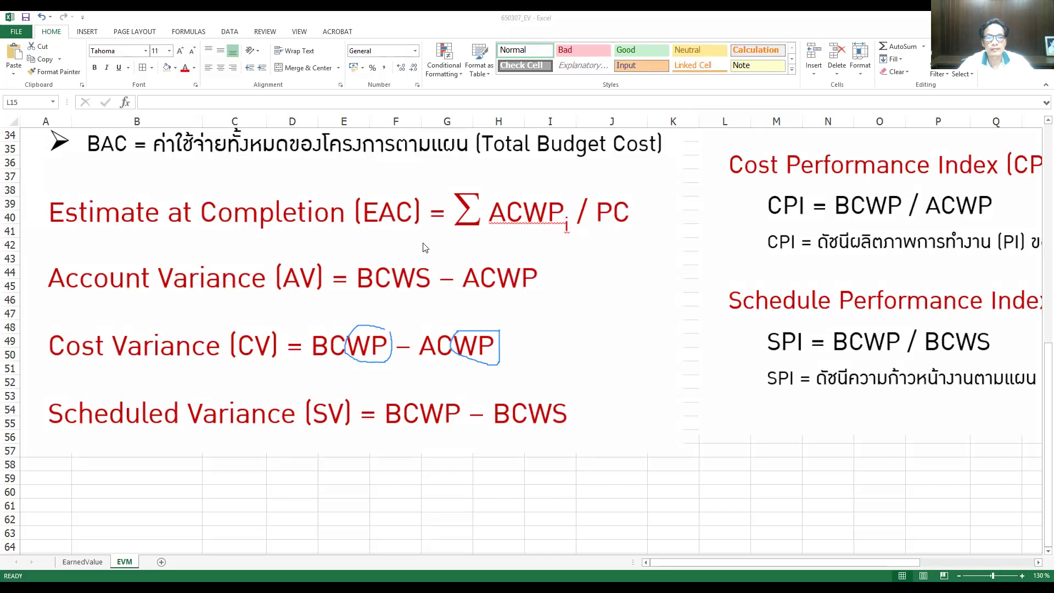
scroll(412, 201, "up", 5)
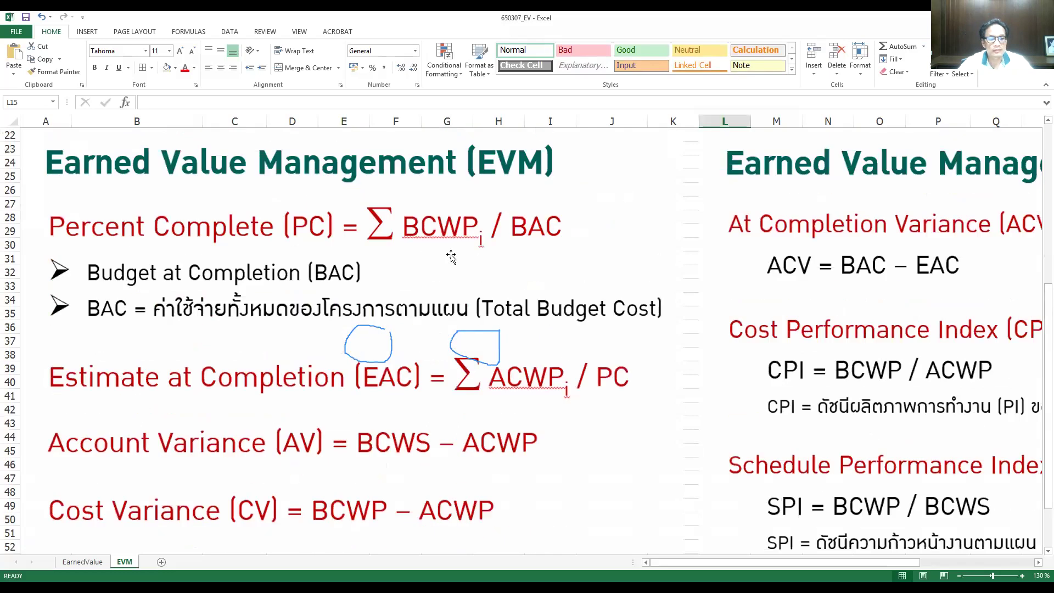
scroll(450, 247, "down", 5)
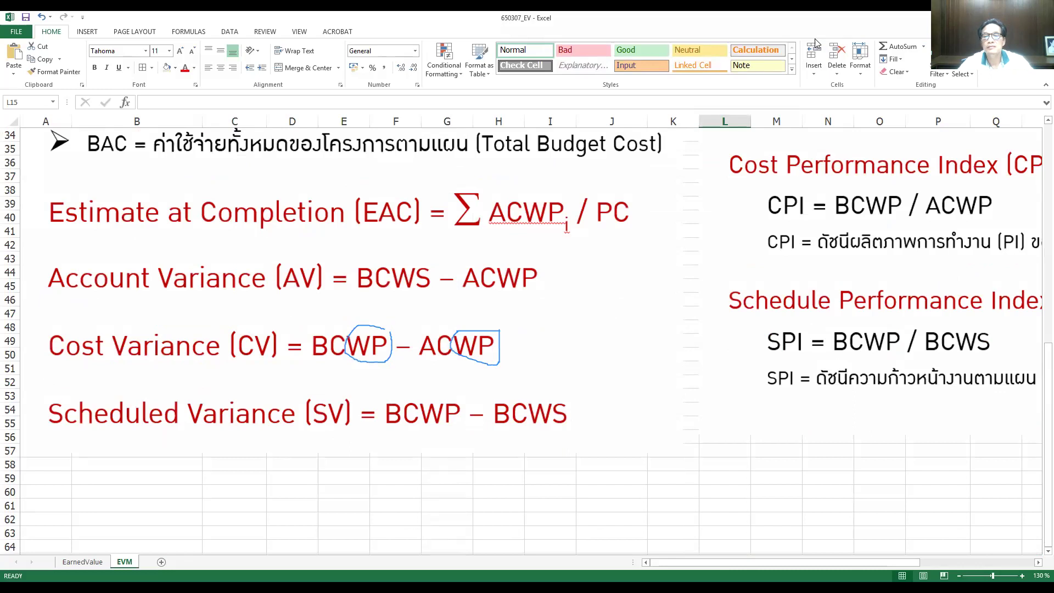
key("e")
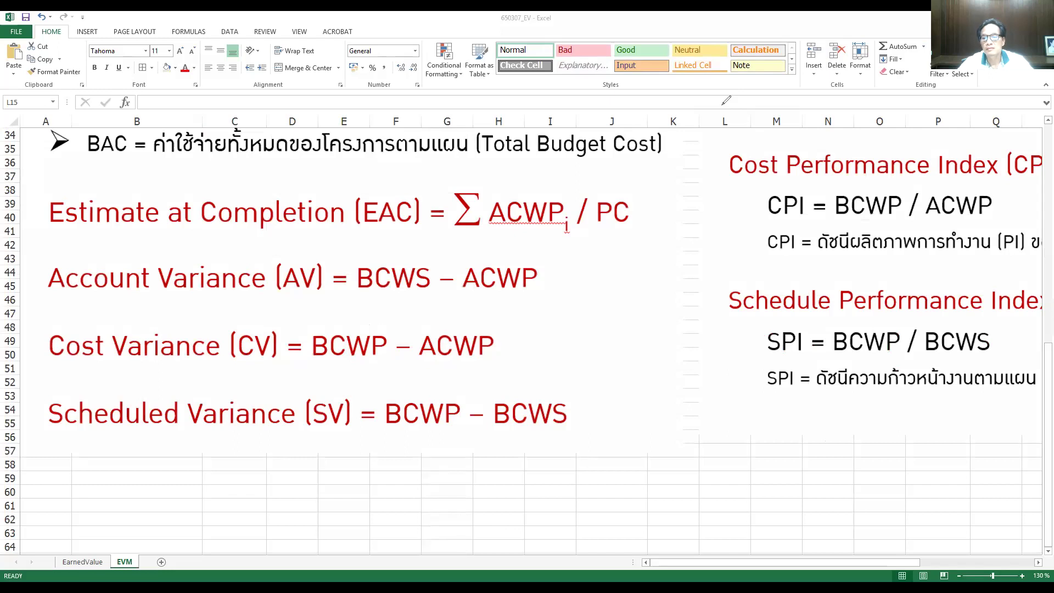
- Add the column header CV in R3, beside the ACWP column of the activity table
scroll(815, 480, "up", 7)
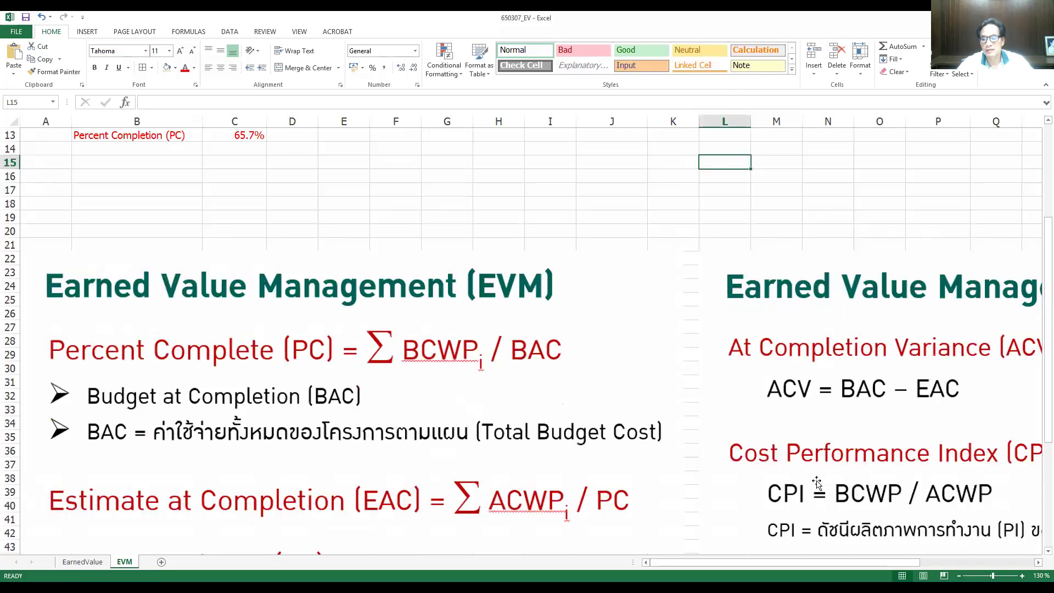
scroll(816, 482, "up", 4)
left_click(1038, 562)
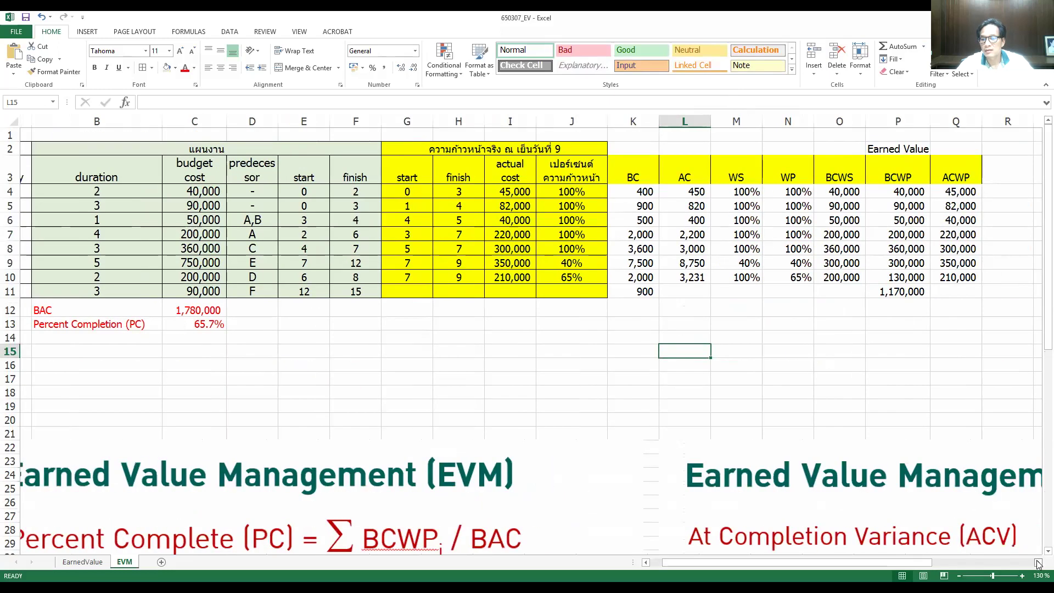
scroll(1038, 562, "right", 5)
left_click(646, 173)
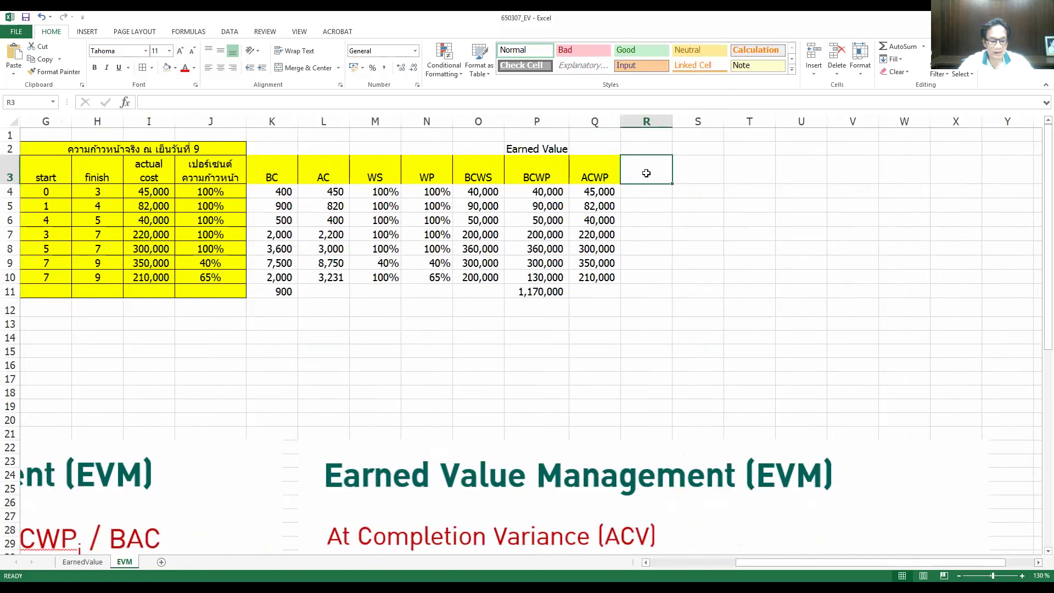
type("CV")
key("Return")
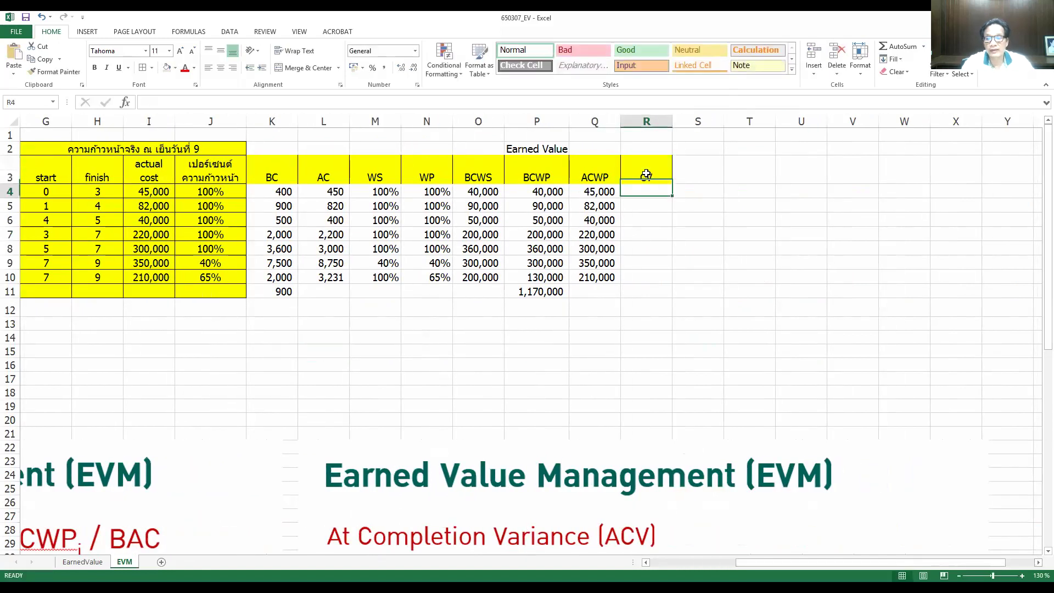
key("Right")
key("Up")
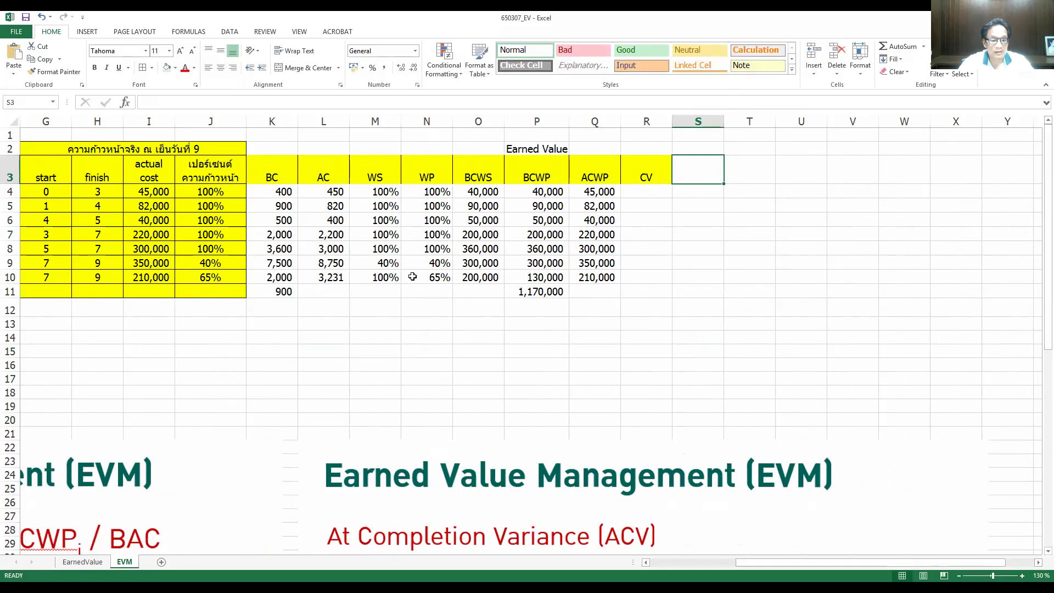
- Calculate activity A's cost variance in R4 as BCWP minus ACWP with the formula =P4-Q4
left_click(635, 188)
type("=")
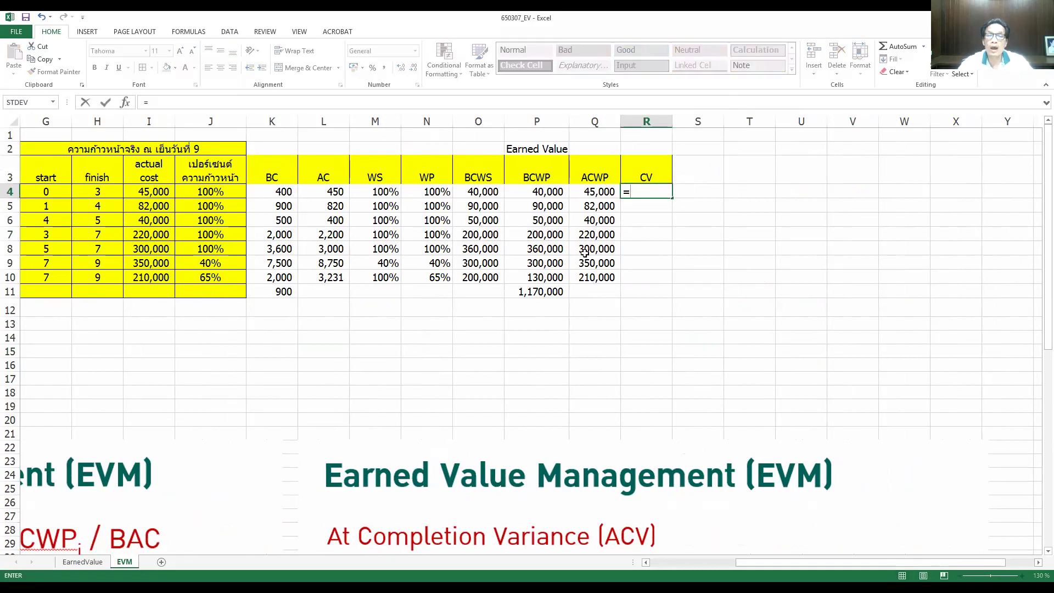
scroll(299, 512, "down", 8)
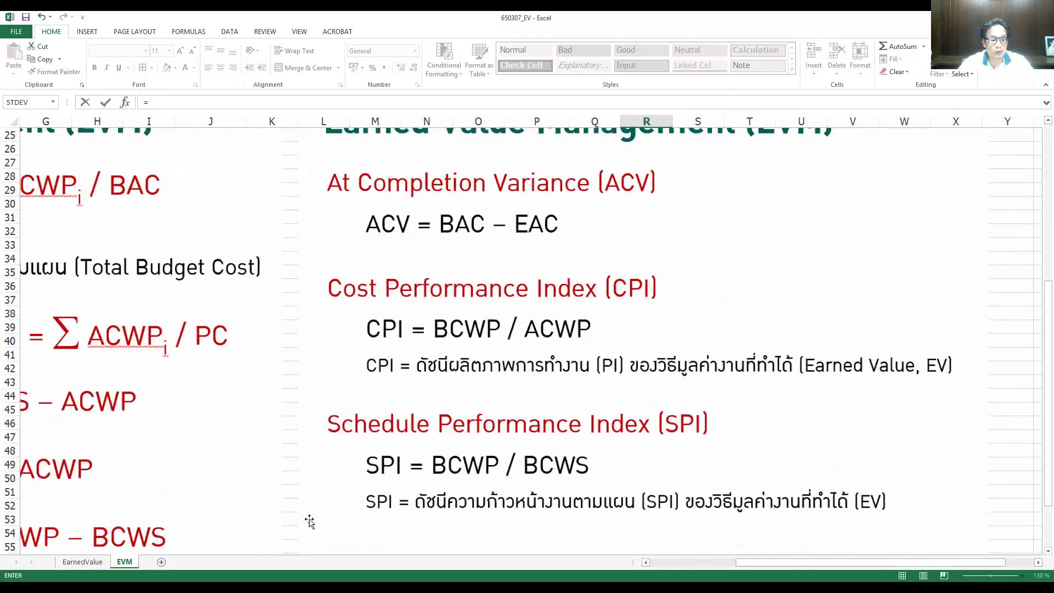
left_click(665, 565)
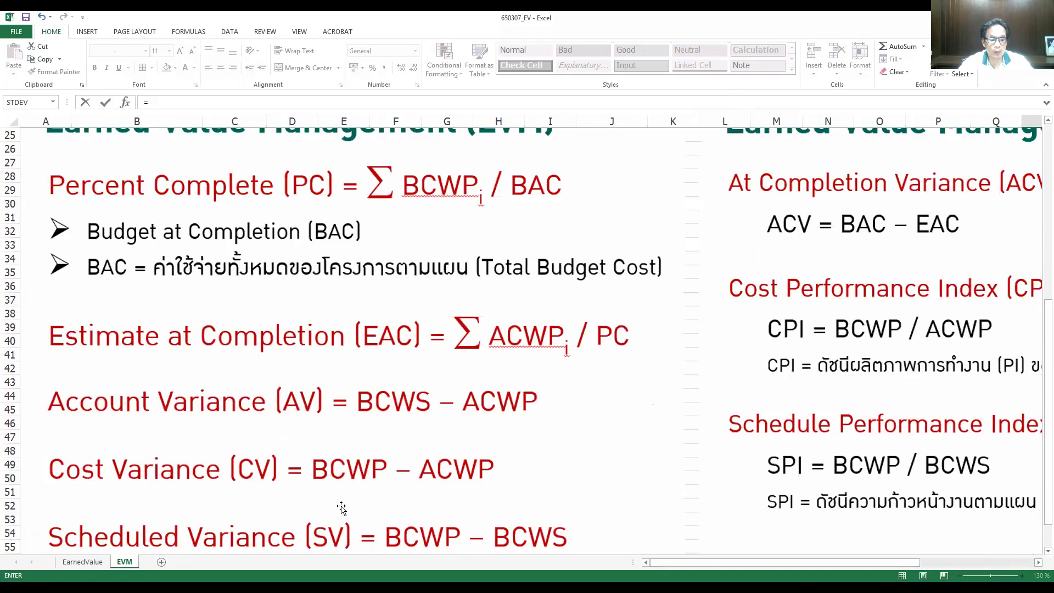
scroll(867, 475, "right", 3)
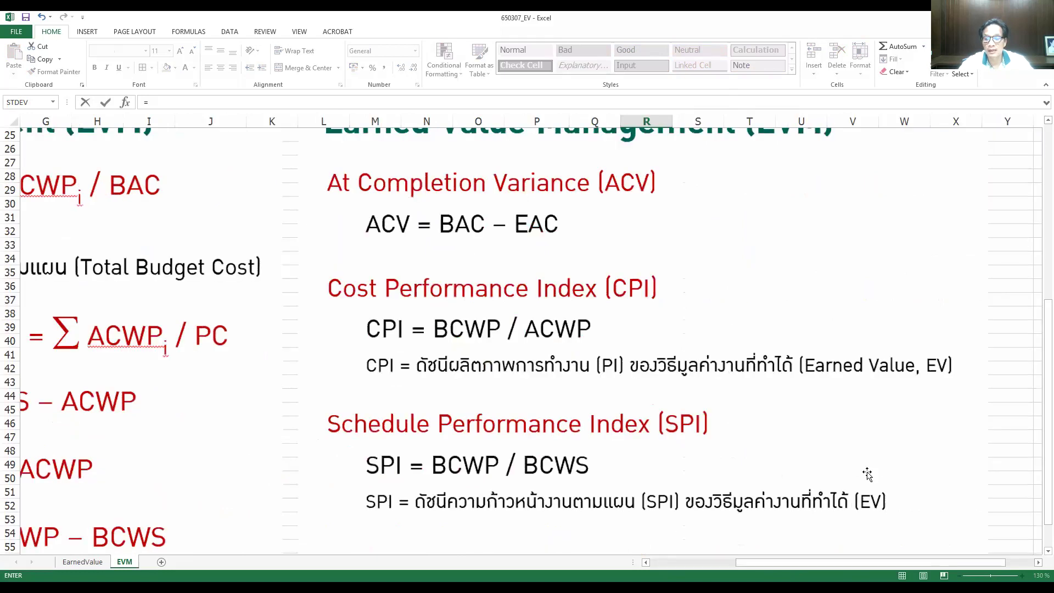
scroll(867, 474, "up", 8)
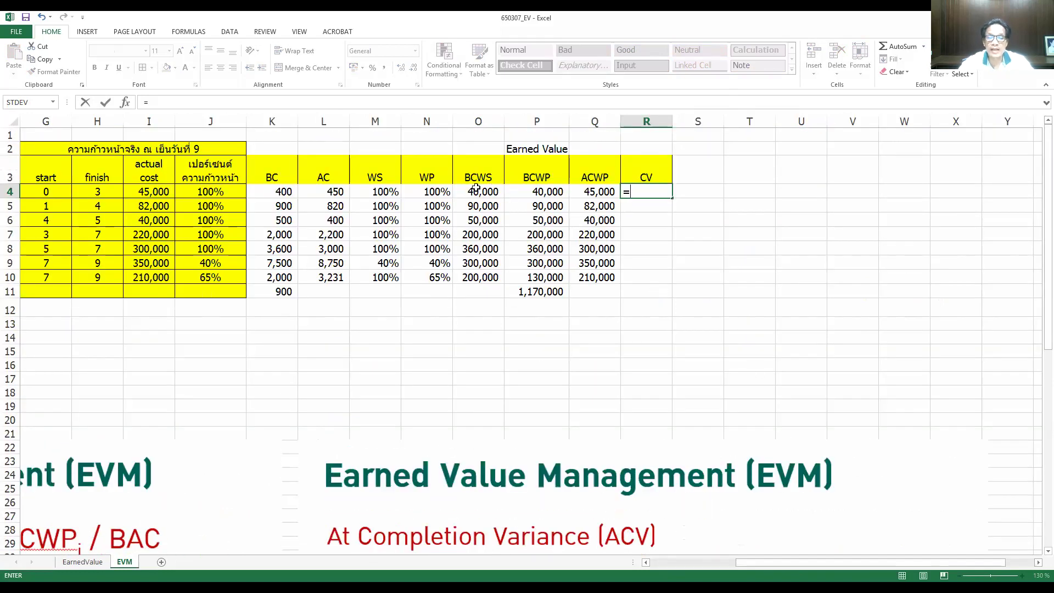
left_click(547, 193)
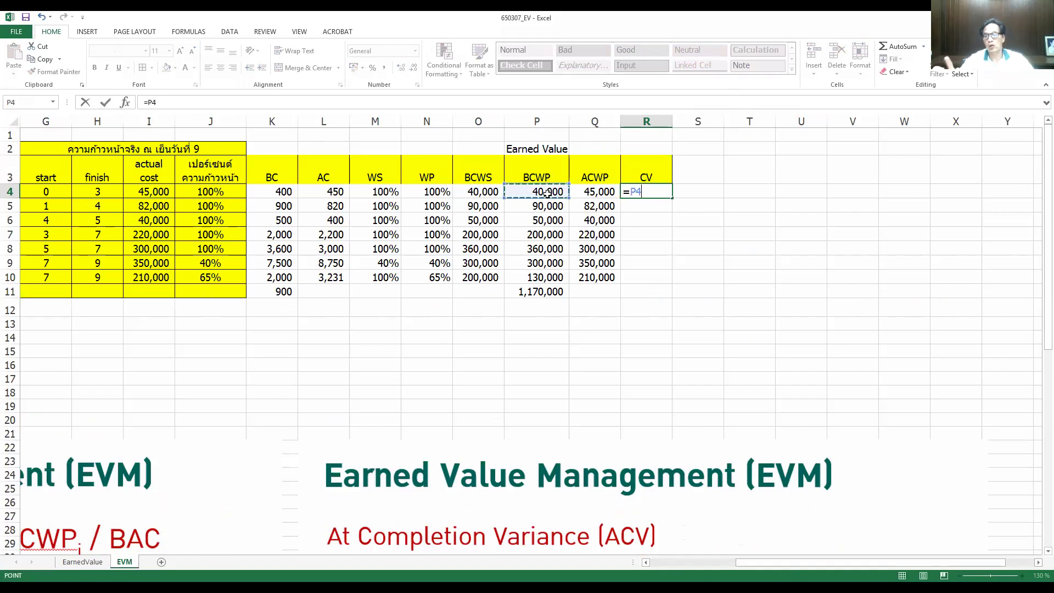
type("-")
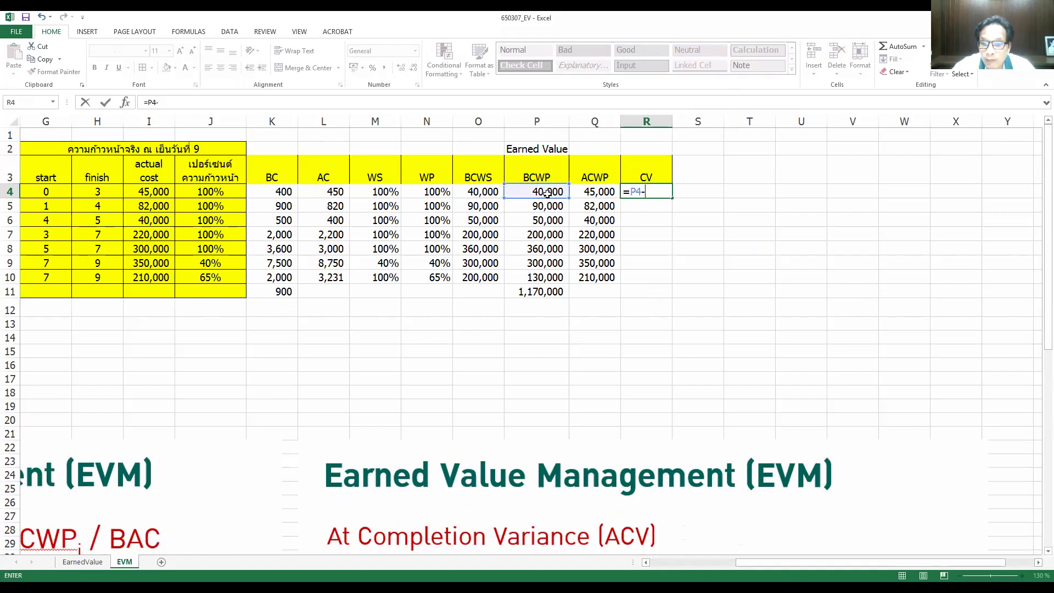
left_click(586, 192)
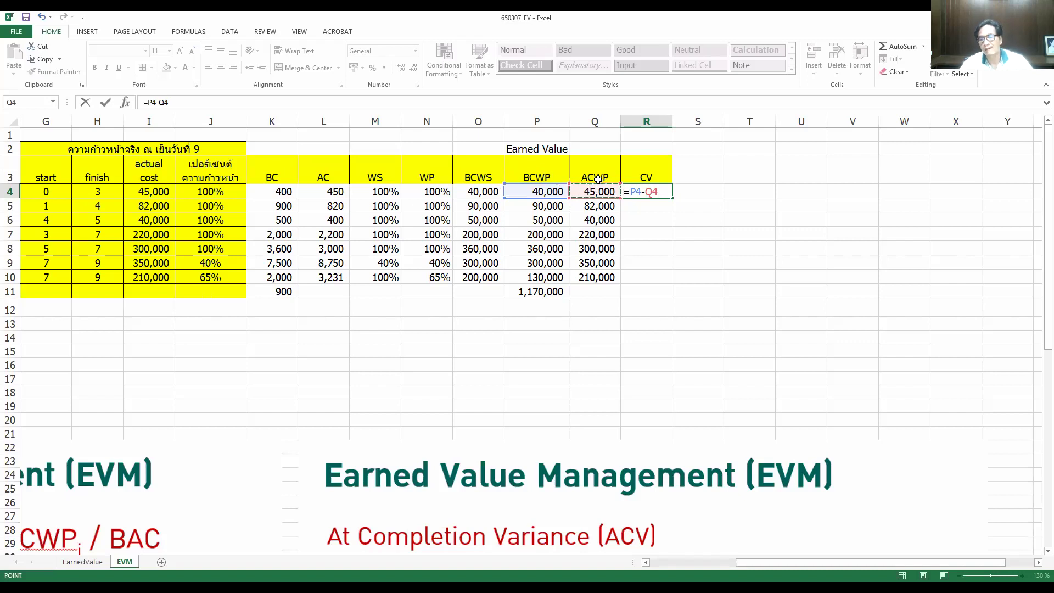
key("ctrl+Return")
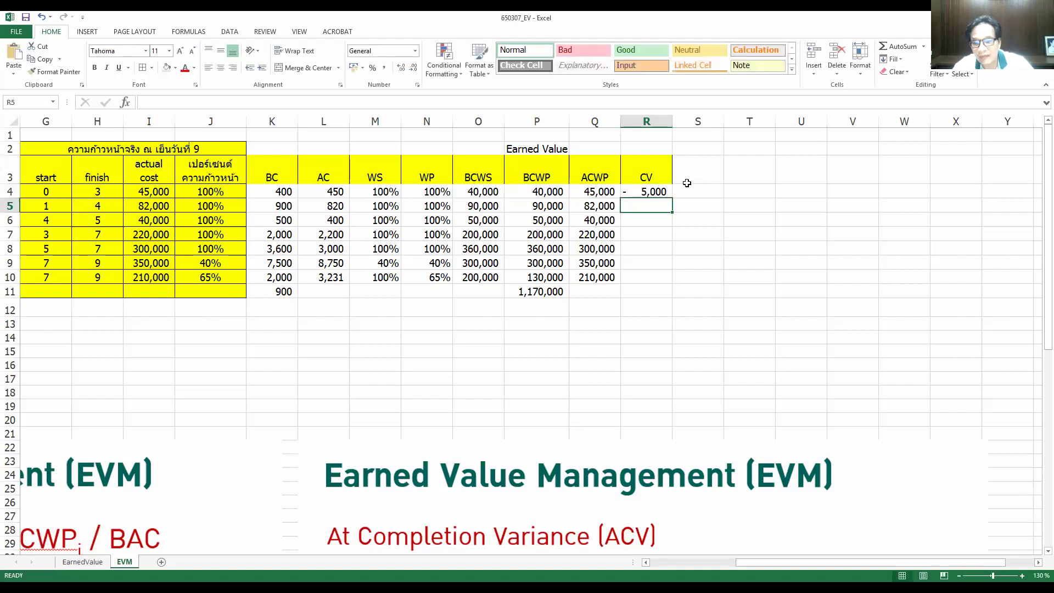
- Copy activity A's CV formula from R4 down to R5:R10 for activities B to G
key("ctrl+c")
left_click_drag(648, 204, 653, 275)
key("ctrl+v")
- Format the CV values in R4:R10 as Number with 0 decimal places, the 1000 separator and negatives as -1,234
left_click_drag(647, 191, 650, 277)
right_click(648, 211)
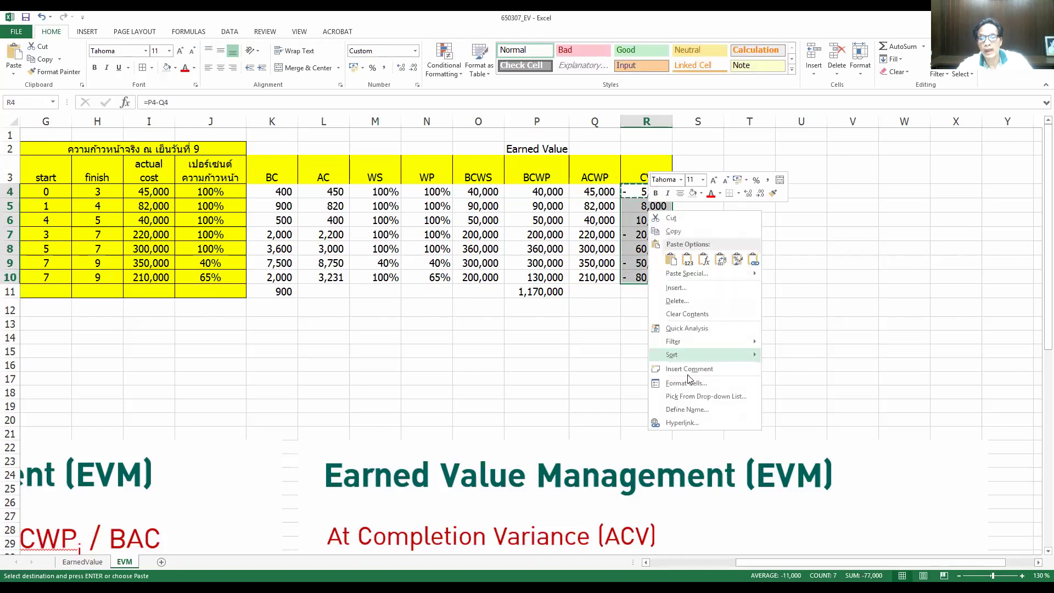
left_click(686, 382)
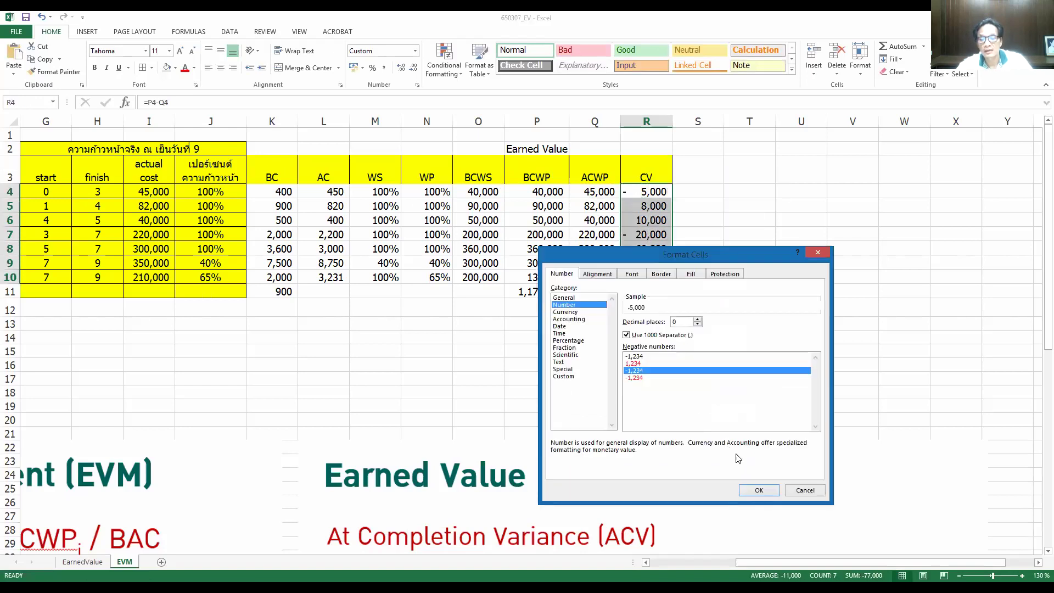
left_click(754, 487)
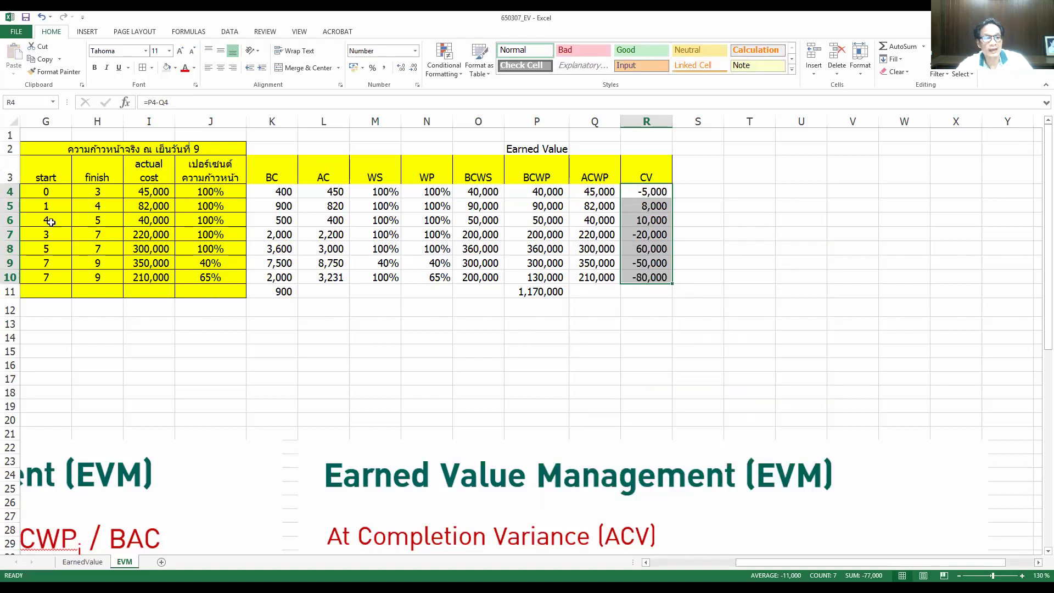
- Mark the rows of activities A, D, F and G on the EVM sheet to review the ones with negative cost variance
left_click(9, 192)
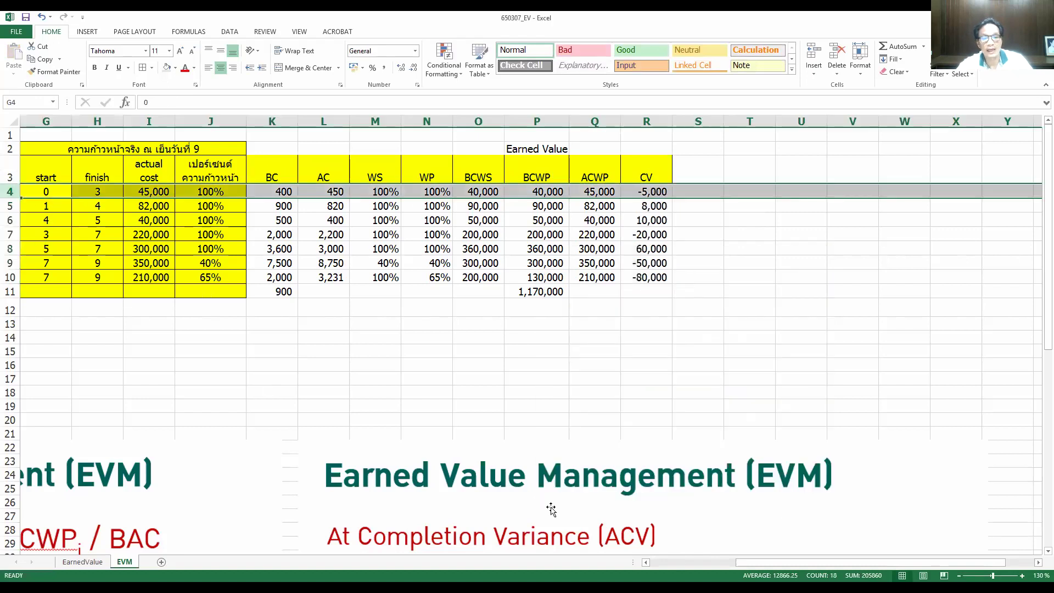
left_click(9, 235, "ctrl")
left_click_drag(9, 263, 9, 277)
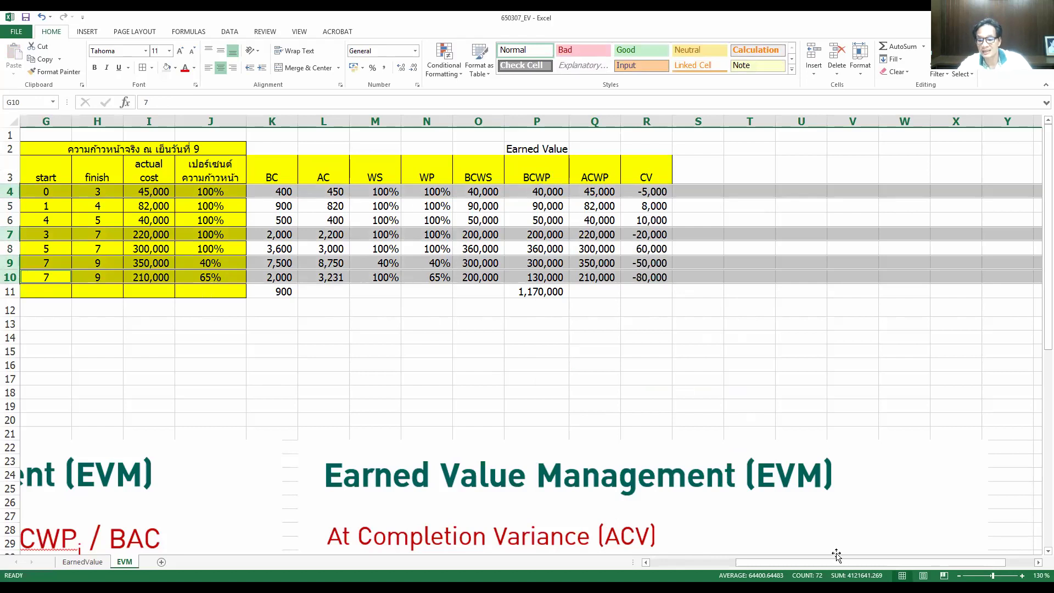
left_click_drag(837, 564, 720, 569)
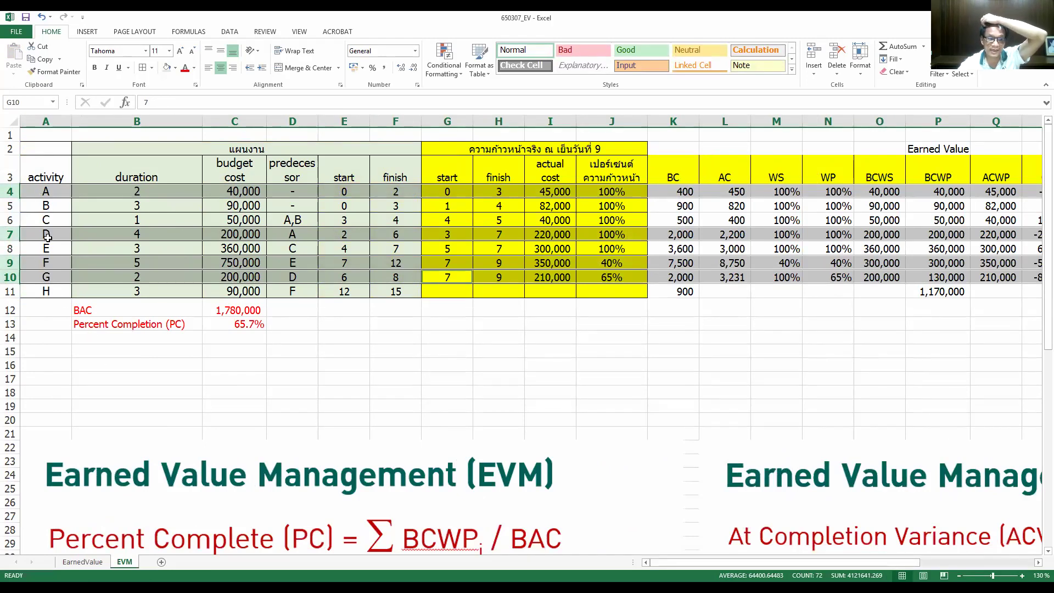
- On the EarnedValue sheet, check the over-budget activities answer in D17 against the rows of activities G, F, D and A
left_click(82, 561)
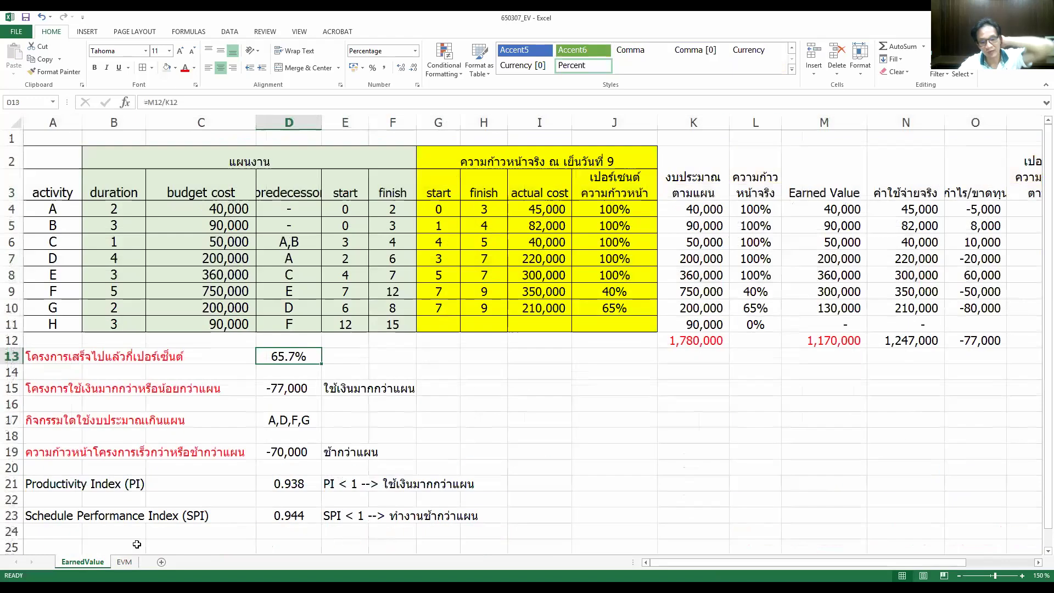
left_click(265, 418)
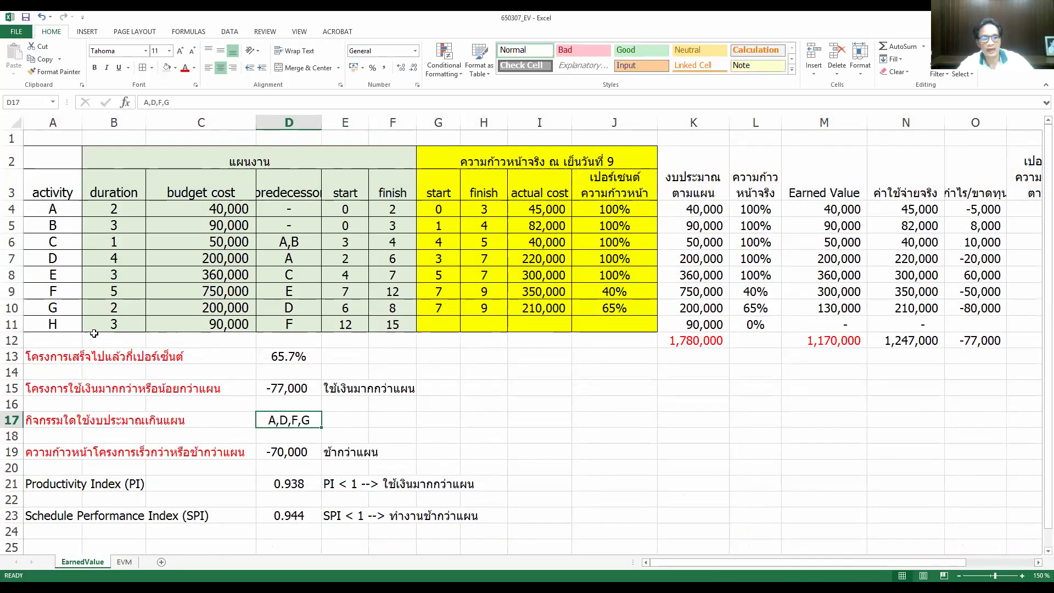
left_click(12, 308)
left_click(13, 292, "ctrl")
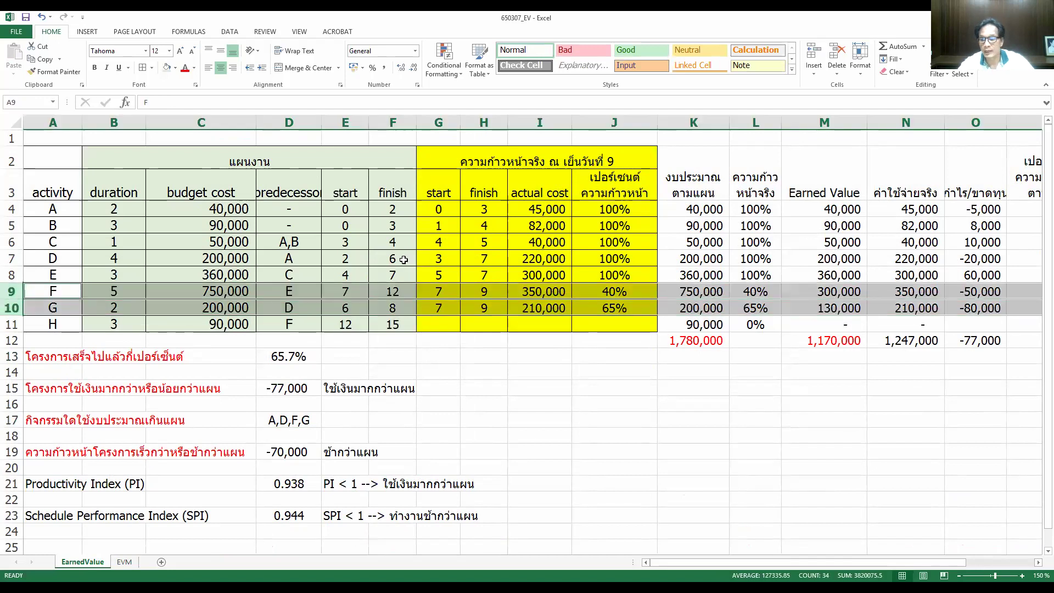
left_click(12, 259, "ctrl")
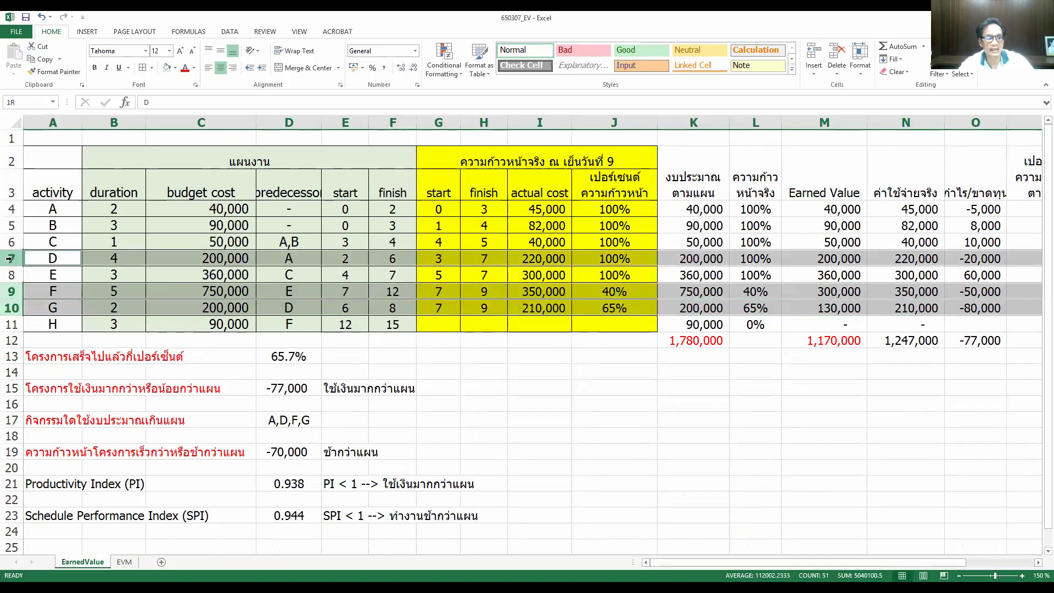
left_click(12, 209, "ctrl")
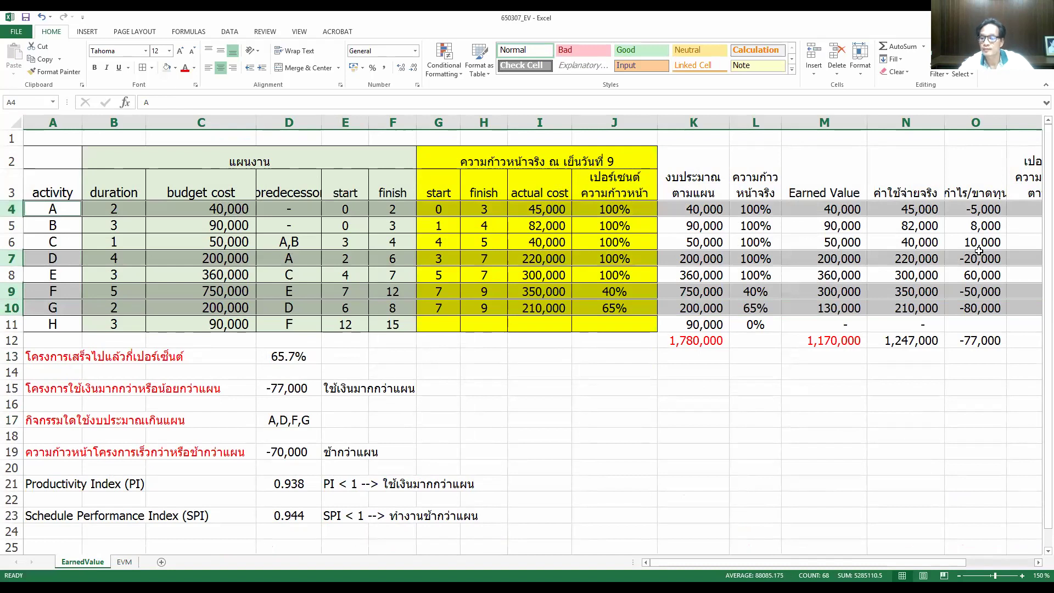
- Return to the EVM sheet and add the column header SV in S3, beside the CV column
left_click(131, 562)
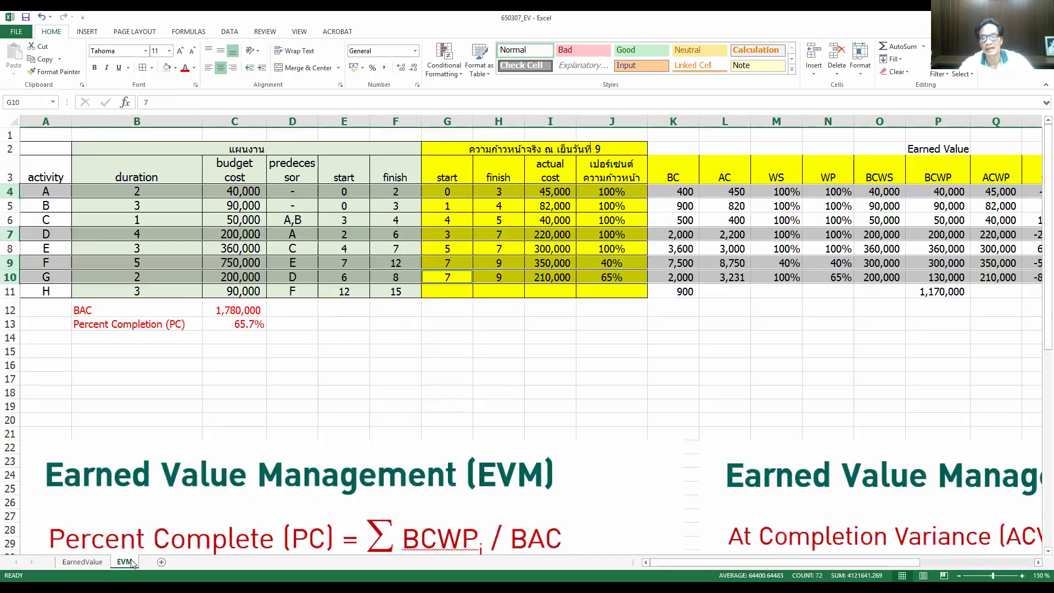
left_click(674, 392)
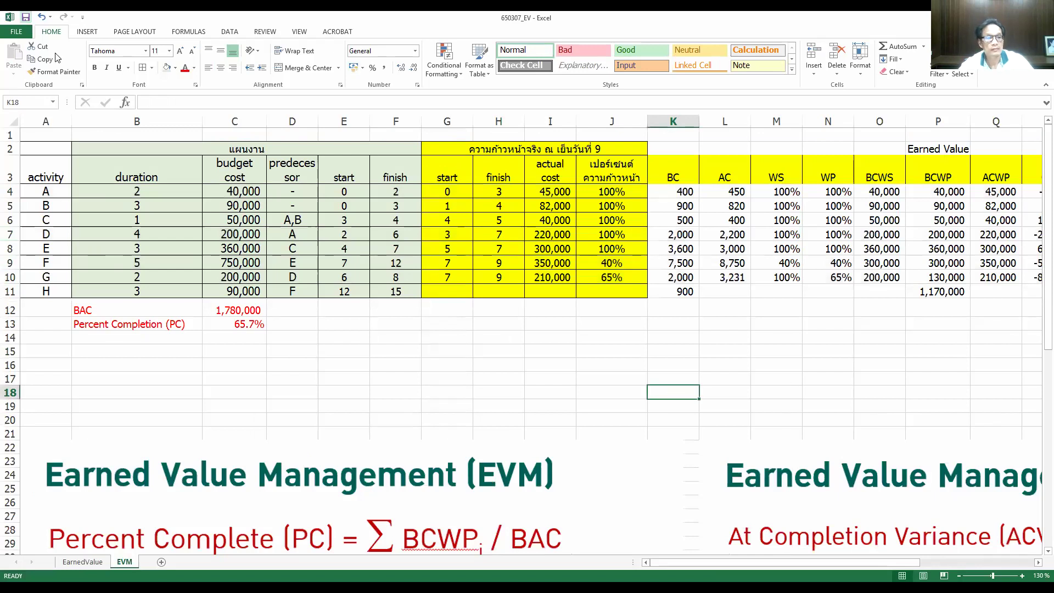
left_click_drag(865, 563, 954, 558)
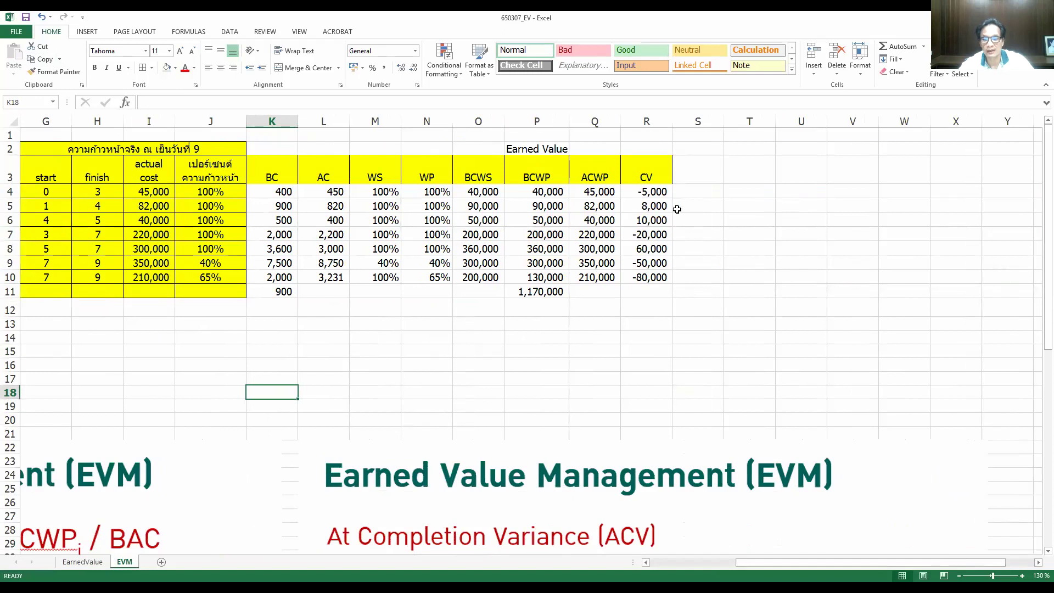
left_click(690, 179)
type("SV")
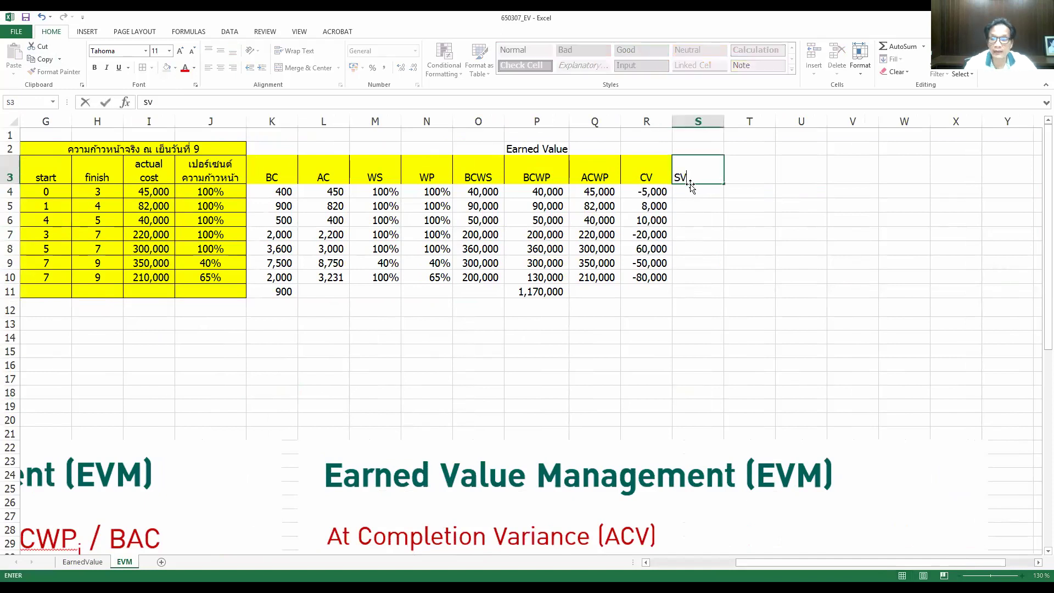
key("Return")
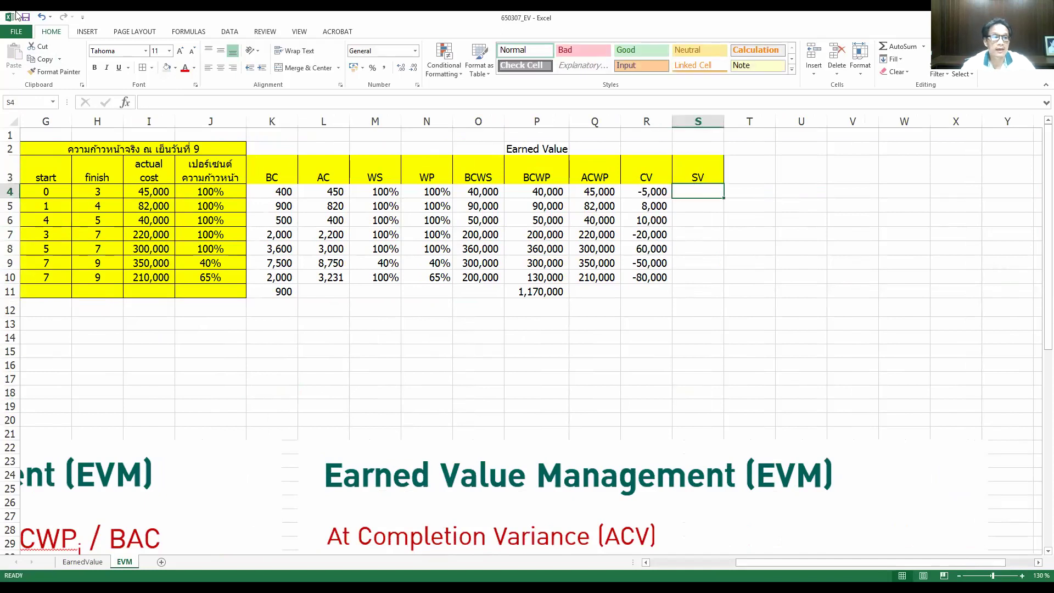
- Consult the Scheduled Variance formula and calculate activity A's SV in S4 as BCWP minus BCWS with =P4-O4
left_click_drag(817, 562, 730, 562)
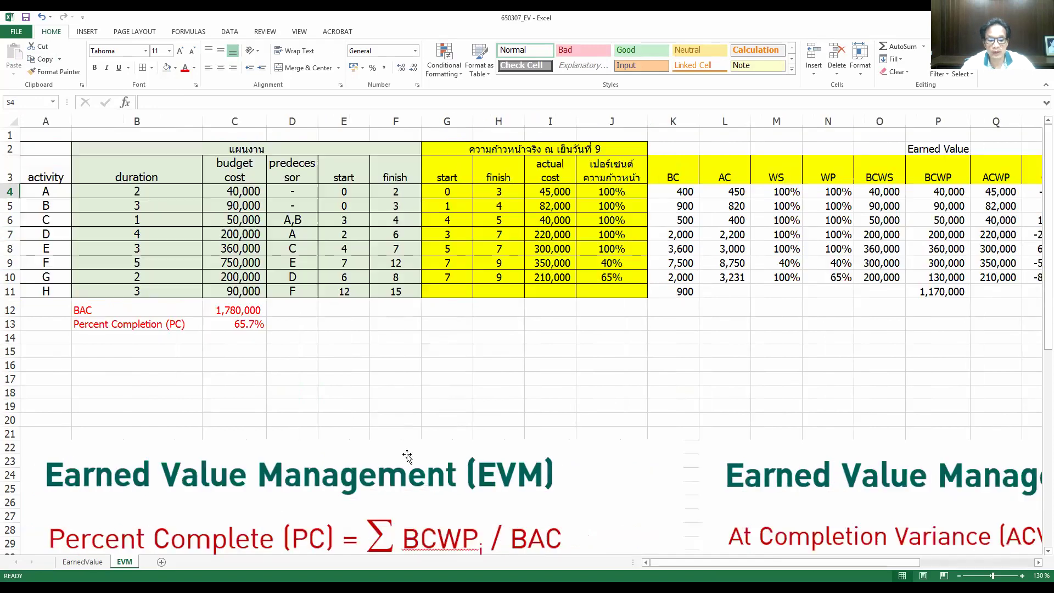
scroll(404, 479, "down", 5)
scroll(404, 479, "down", 5)
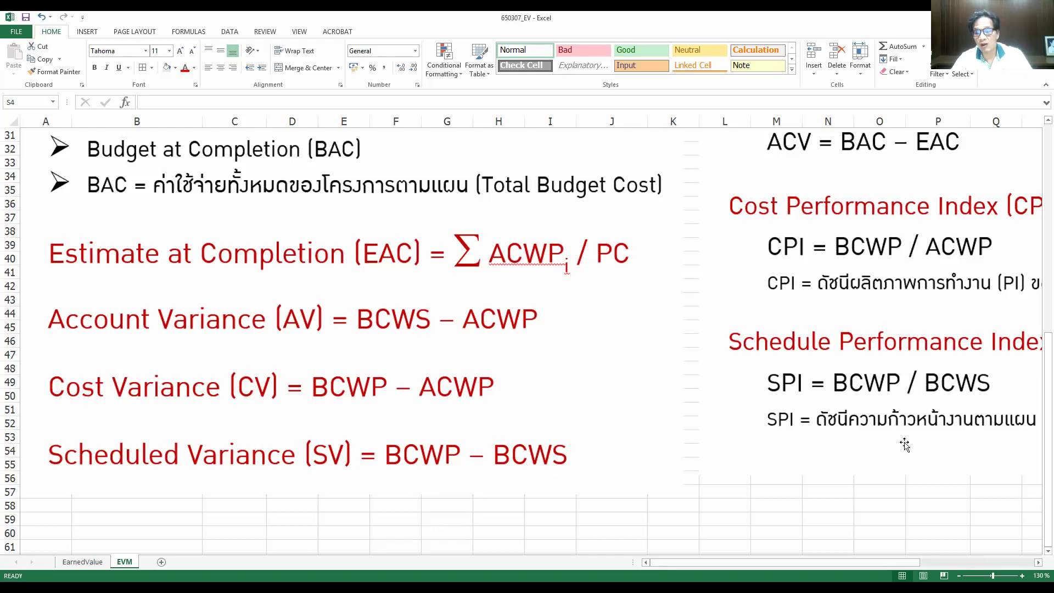
scroll(905, 439, "up", 6)
scroll(907, 437, "up", 4)
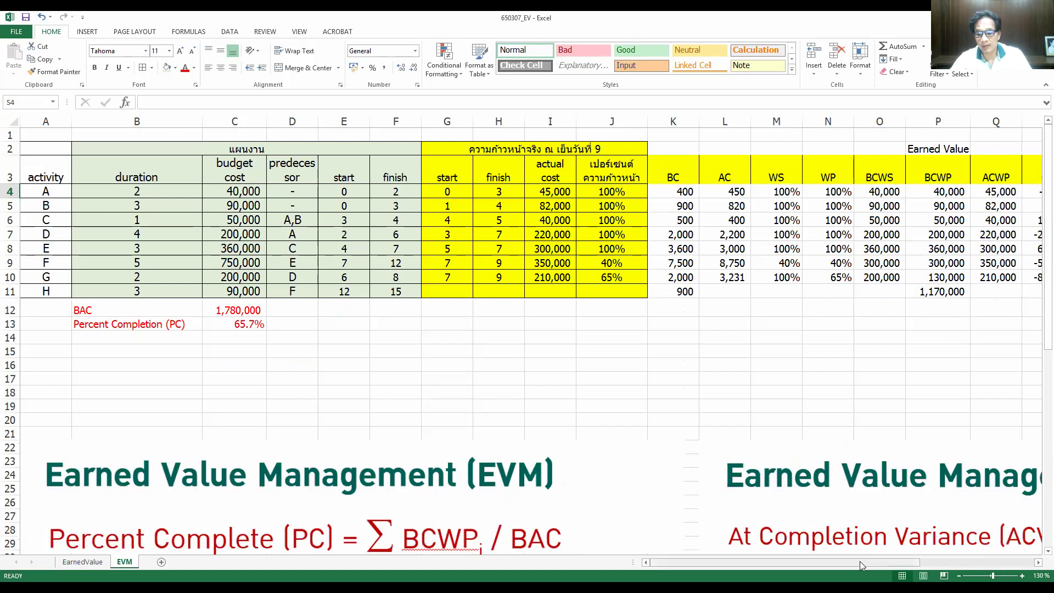
left_click_drag(859, 561, 944, 549)
type("=")
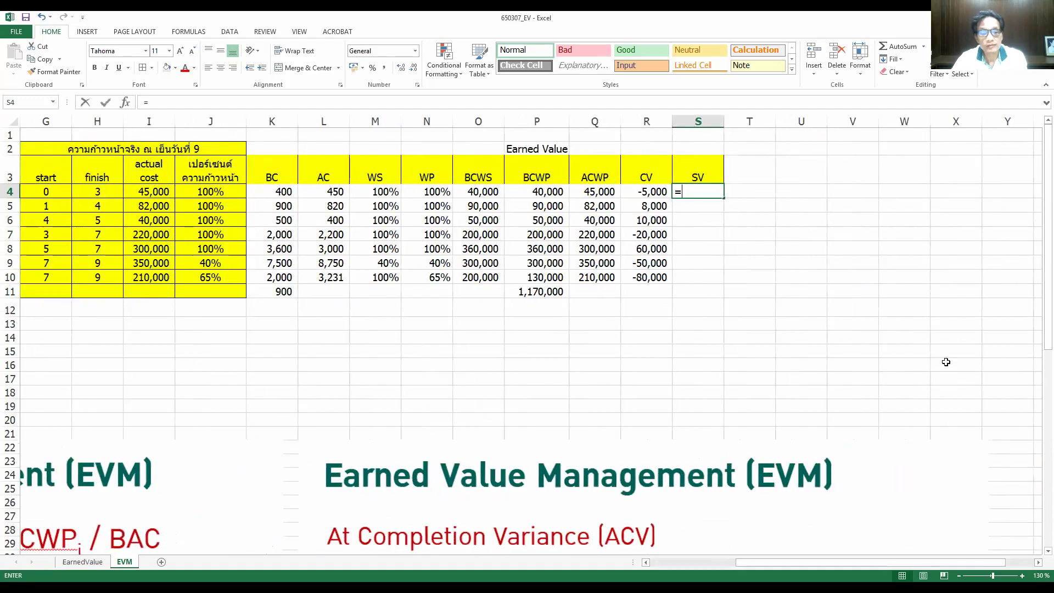
left_click(522, 191)
type("-")
left_click(494, 194)
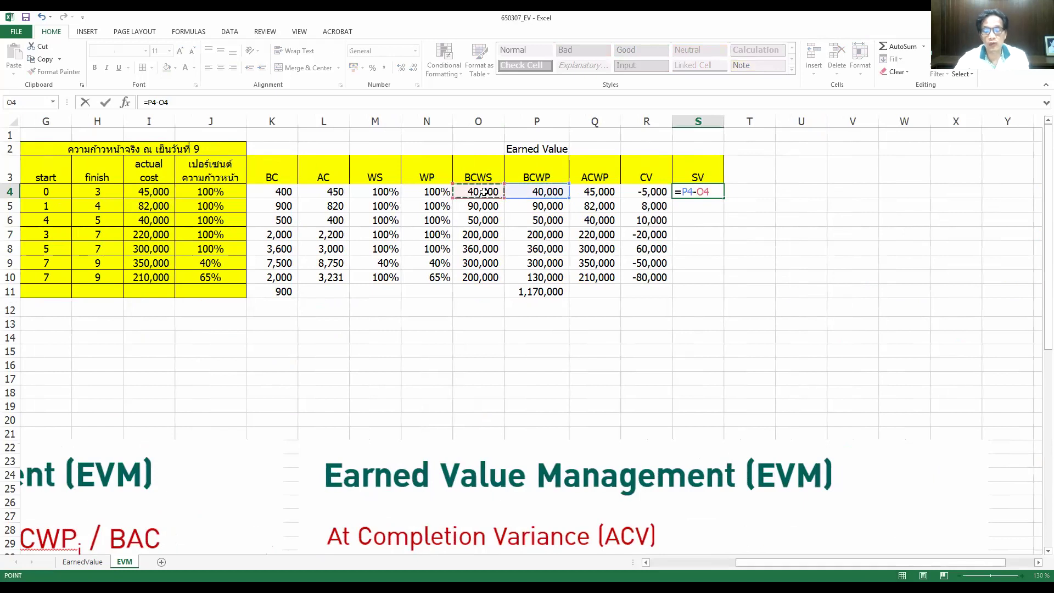
key("Return")
- Copy activity A's SV formula from S4 down to S5:S10 for activities B to G
left_click(711, 192)
key("ctrl+c")
left_click_drag(703, 206, 700, 277)
key("ctrl+v")
left_click(689, 325)
left_click(703, 277)
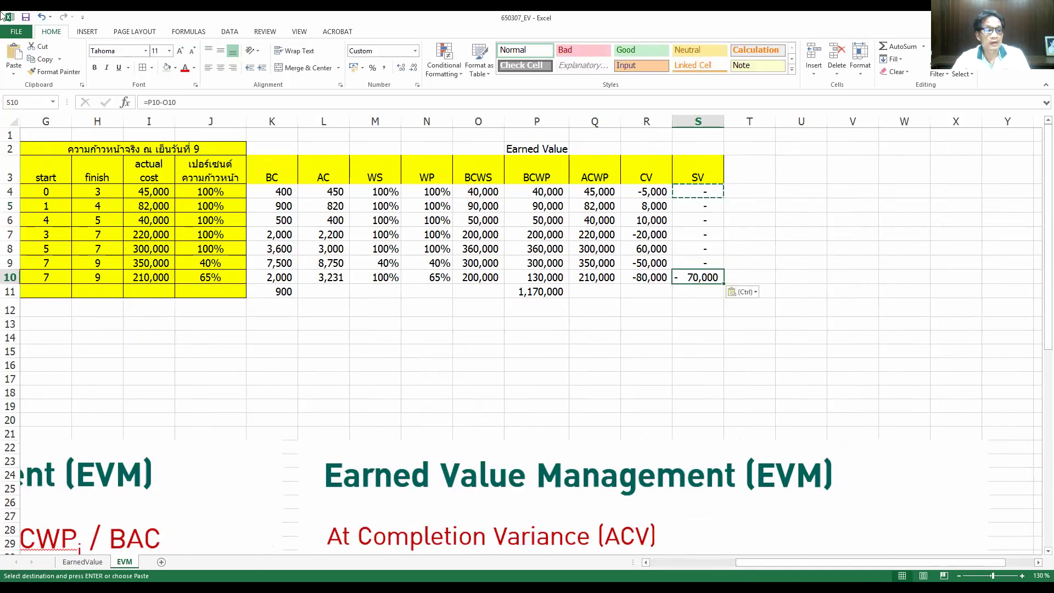
key("Escape")
- Review the SV column and trace activity F's schedule variance through its SV formula, BCWP, WP and WS cells in row 9
left_click_drag(692, 192, 700, 278)
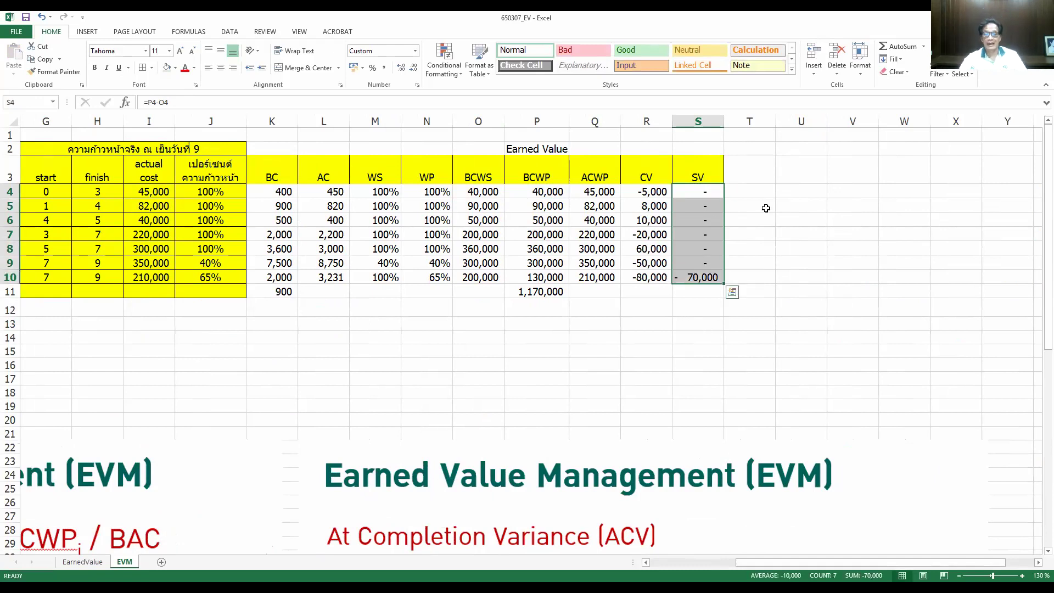
left_click_drag(708, 191, 709, 261)
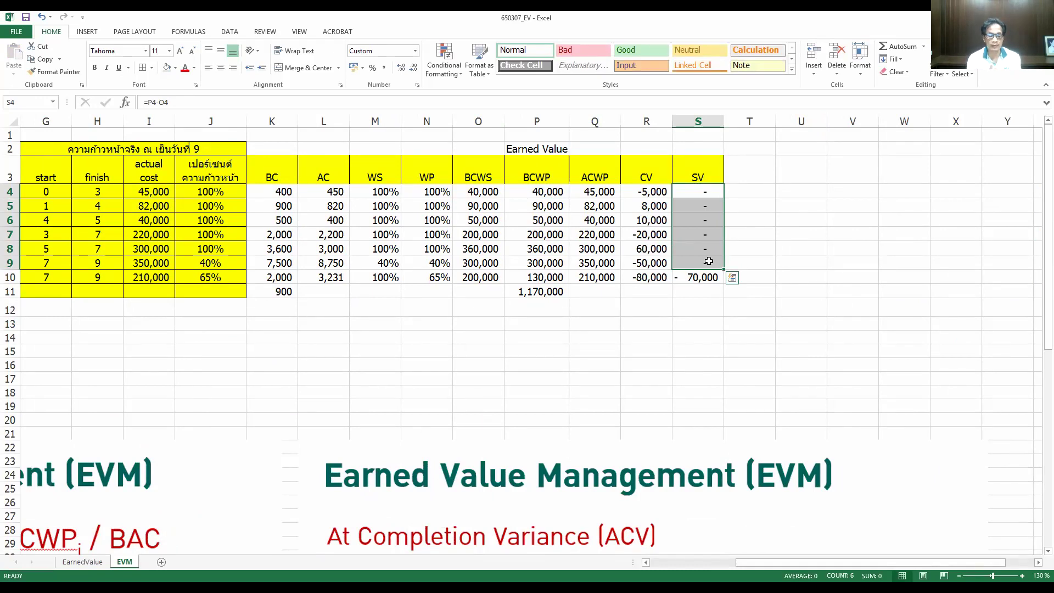
left_click(652, 263)
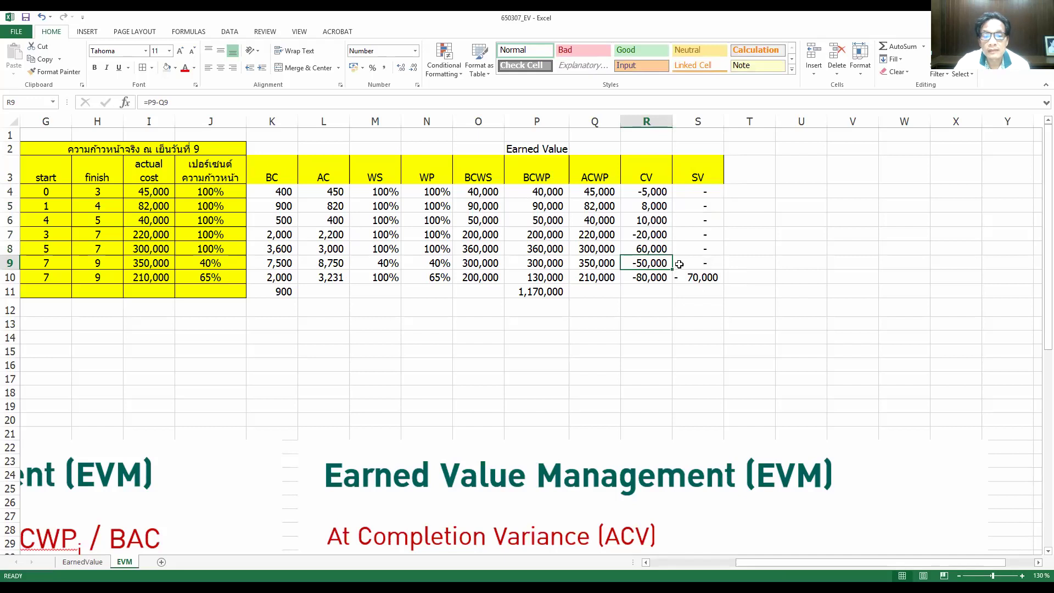
left_click(717, 262)
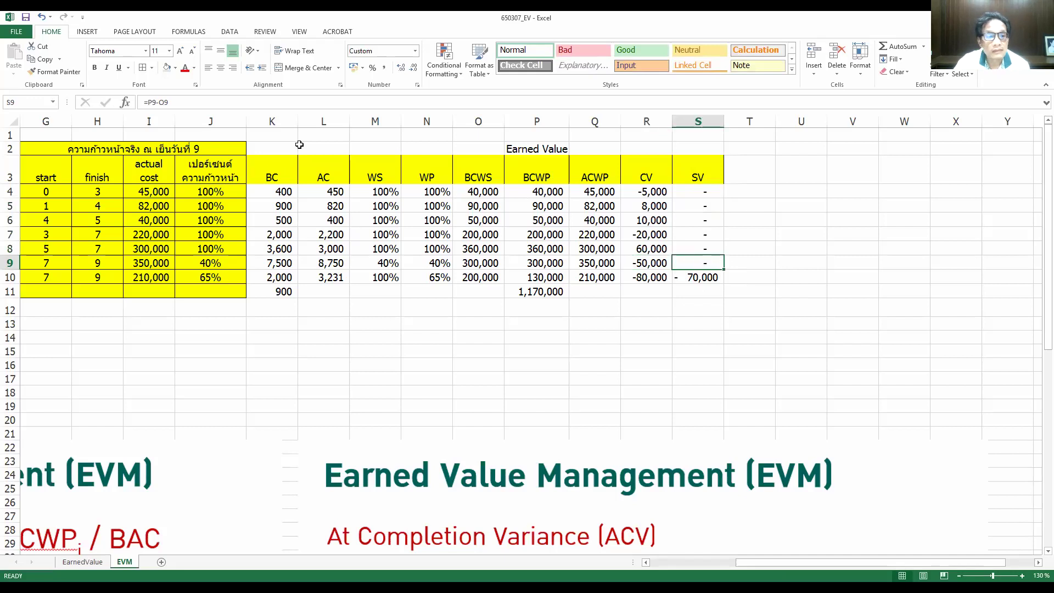
left_click(184, 105)
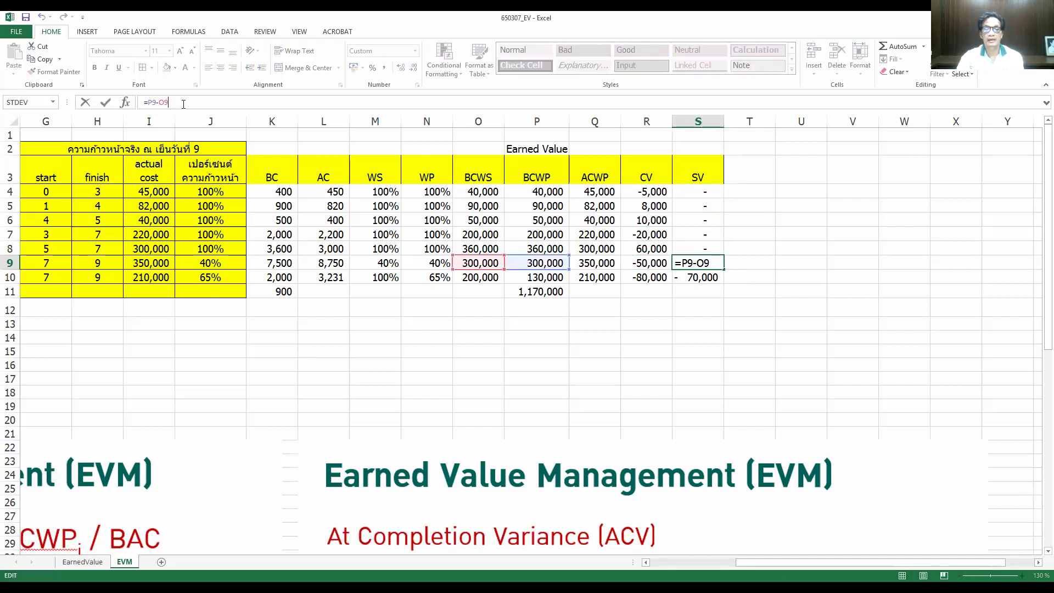
key("Return")
left_click(531, 262)
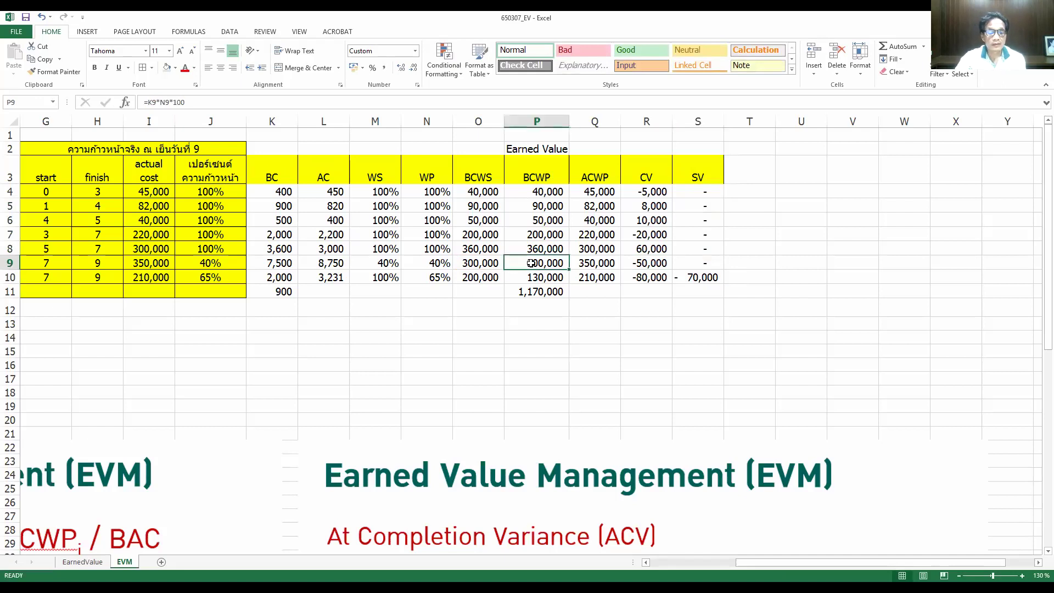
left_click(435, 262)
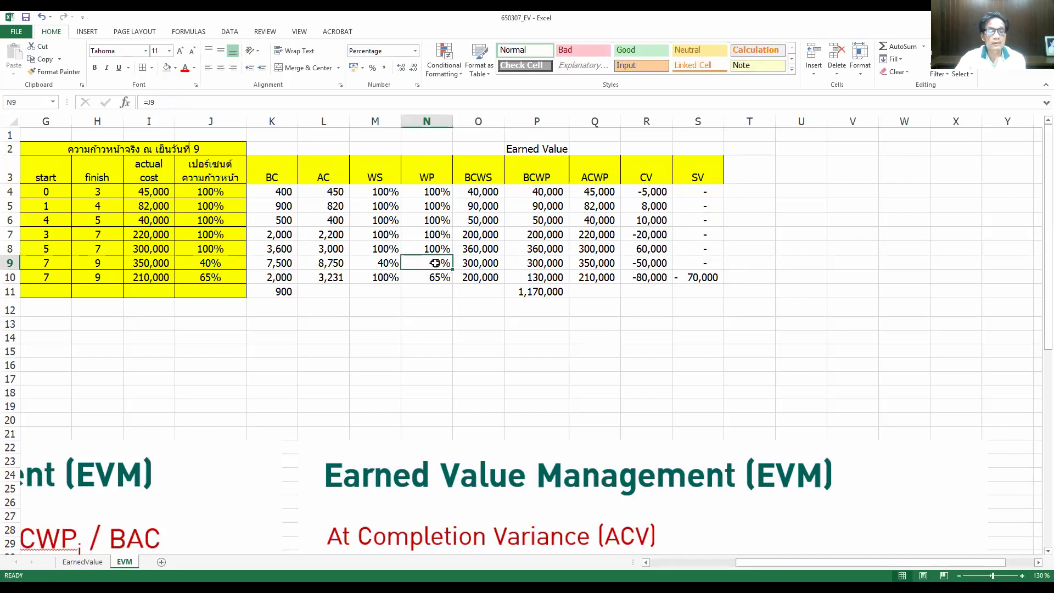
left_click(383, 263)
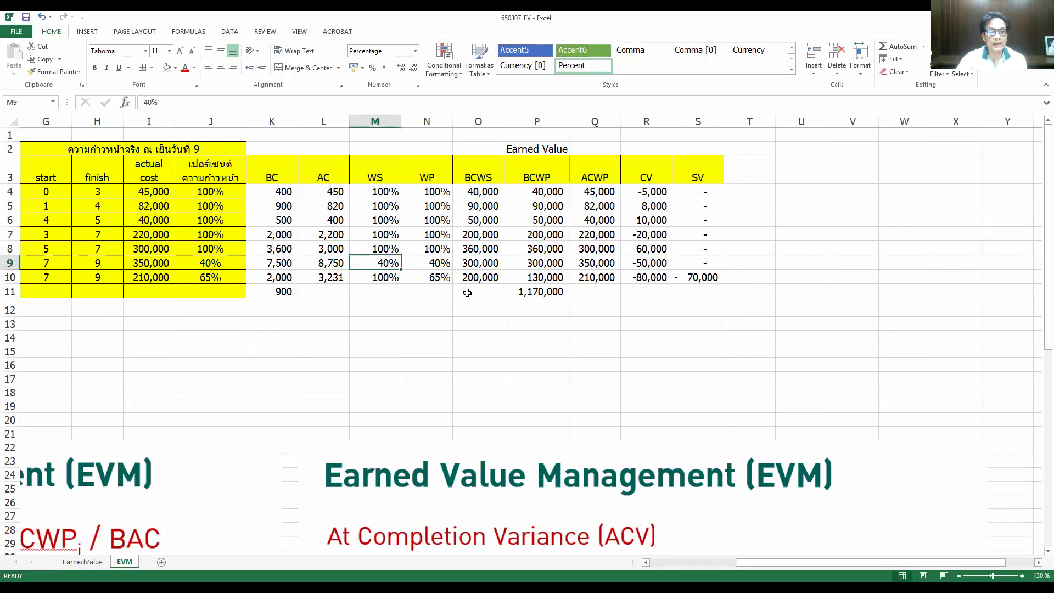
left_click(432, 265)
left_click(382, 264)
left_click(425, 268)
- On the EarnedValue sheet, compare activity F's actual progress percentage in L9 with its planned progress percentage in P9
left_click(82, 562)
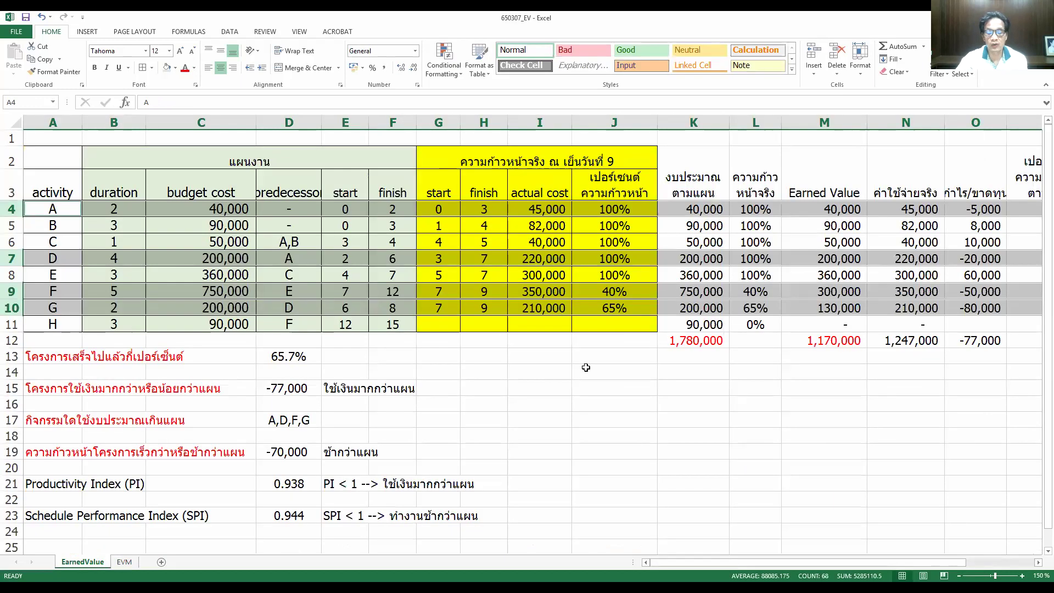
left_click(757, 294)
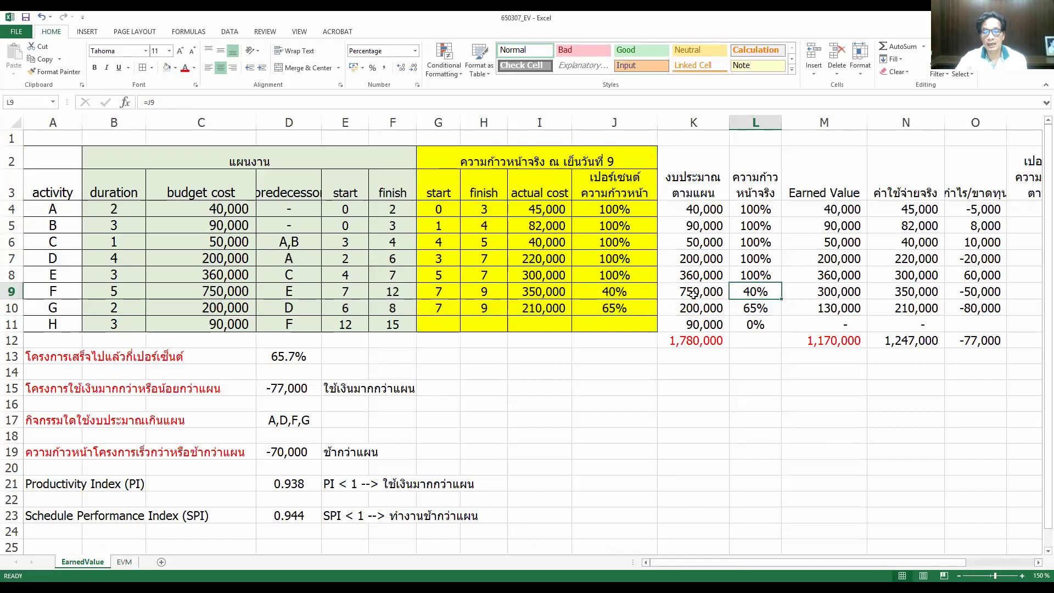
left_click(620, 292)
left_click(754, 291)
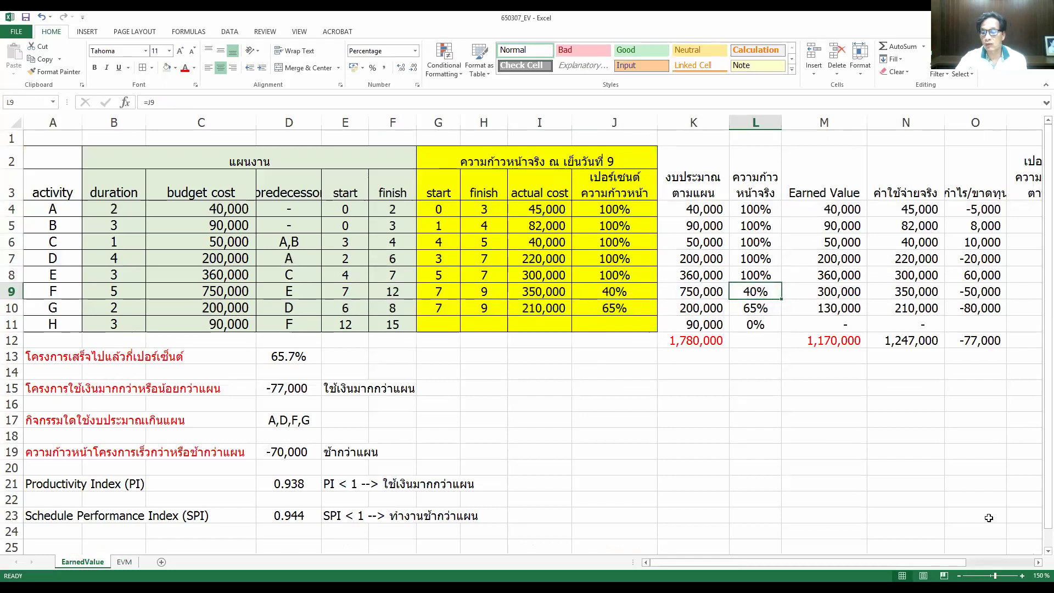
left_click_drag(952, 562, 997, 558)
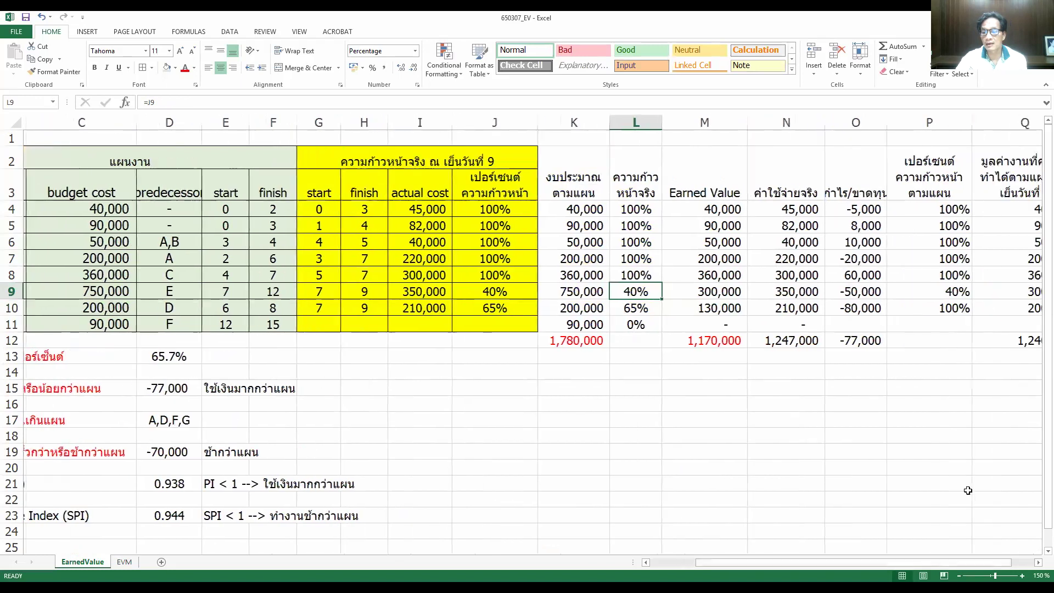
left_click(941, 288)
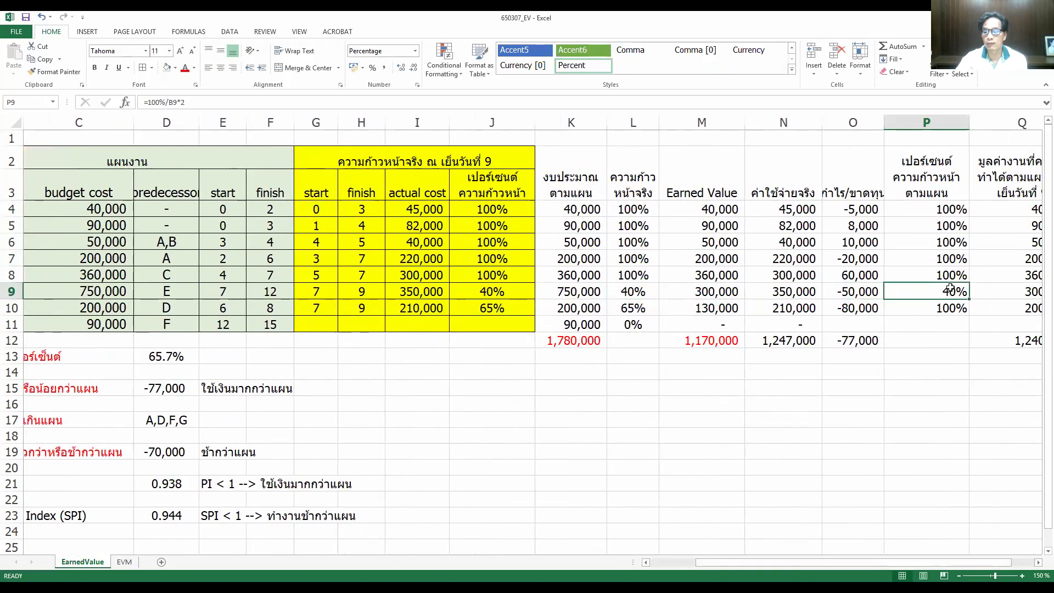
- On the EVM sheet, format activity G's SV in S10 as a Number with zero decimals, thousands separator and -1,234 negatives
left_click(131, 564)
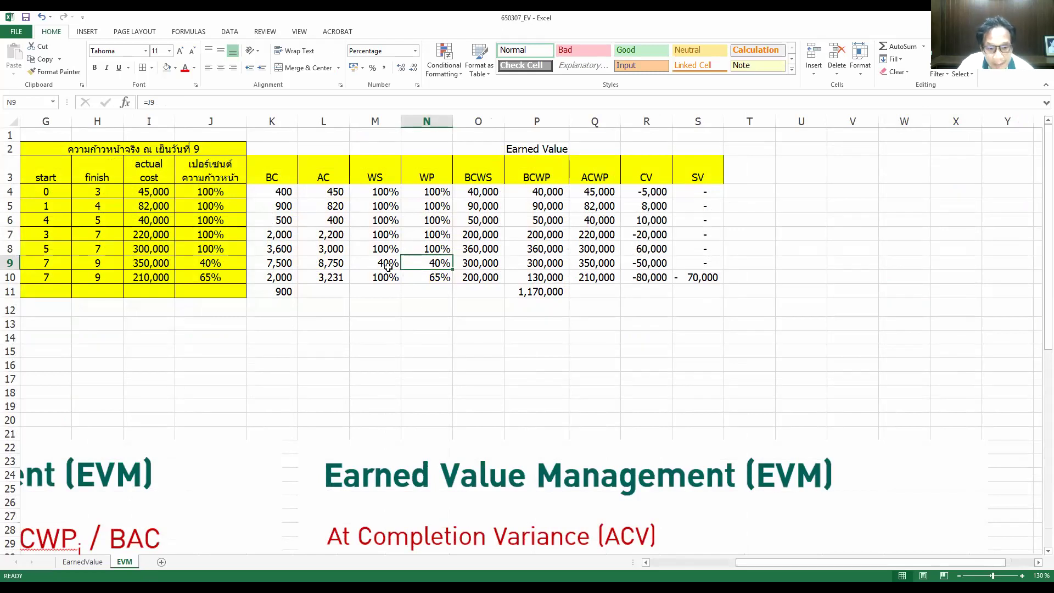
left_click(698, 265)
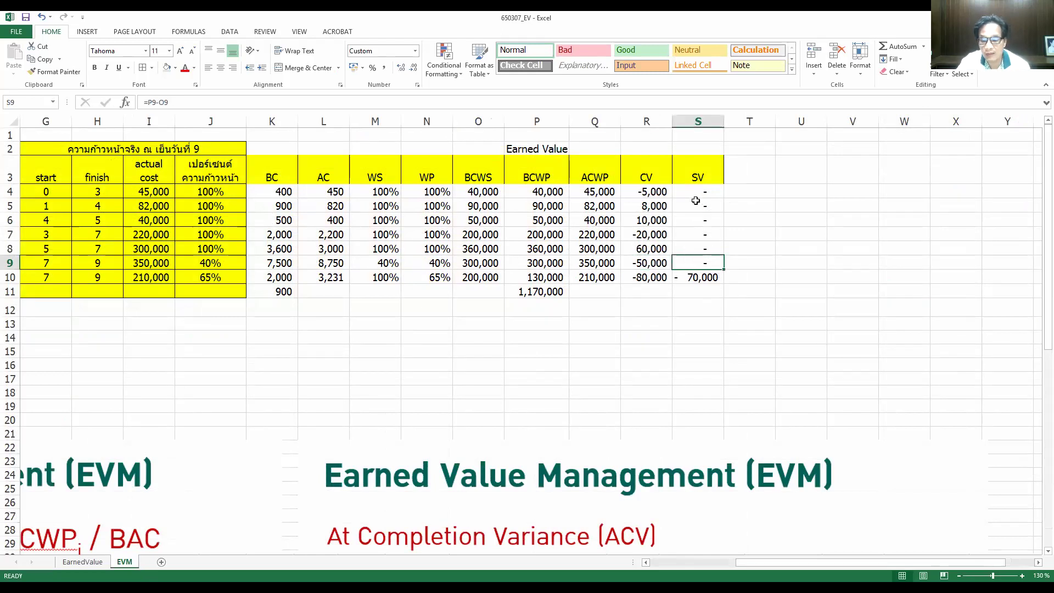
left_click(703, 278)
right_click(703, 278)
left_click(772, 455)
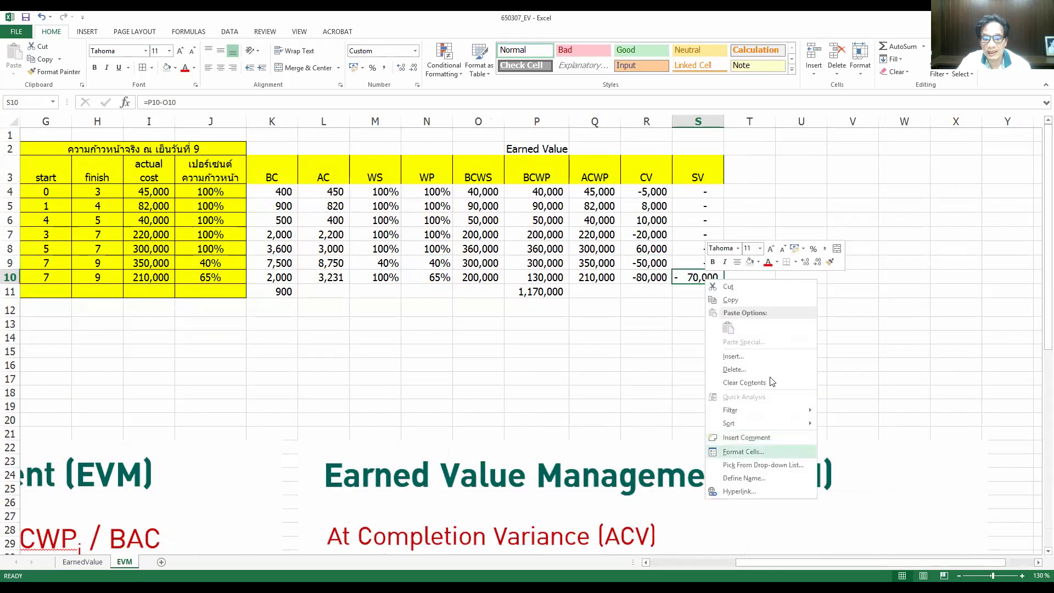
left_click(663, 378)
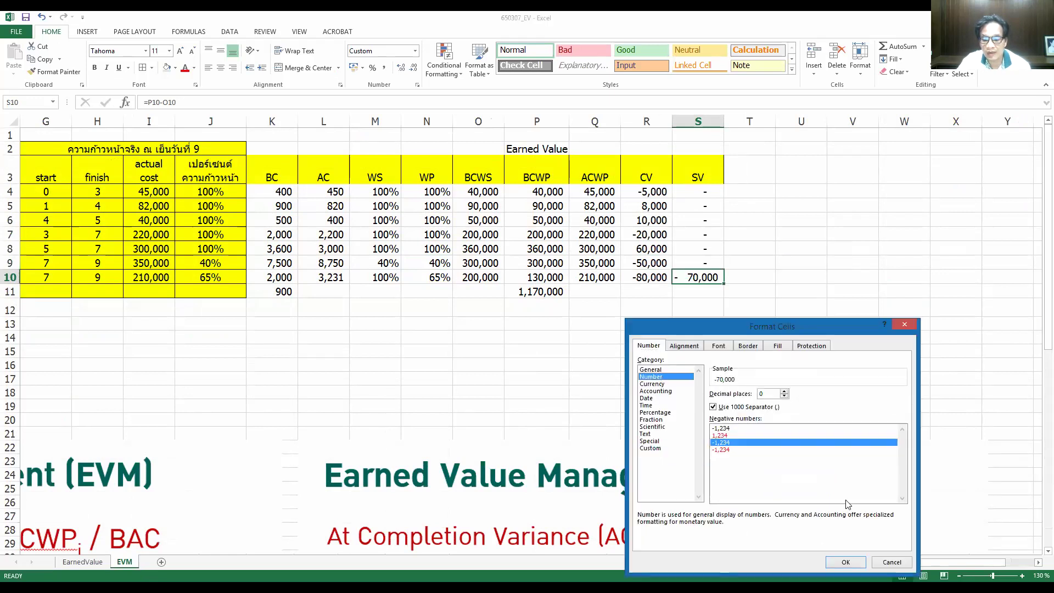
left_click(845, 562)
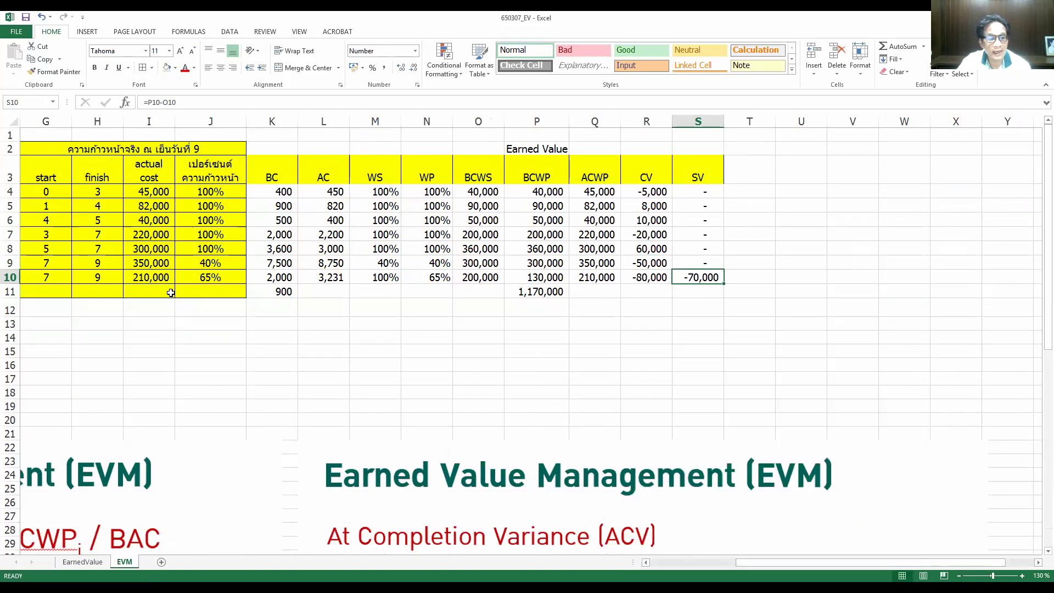
left_click(10, 277)
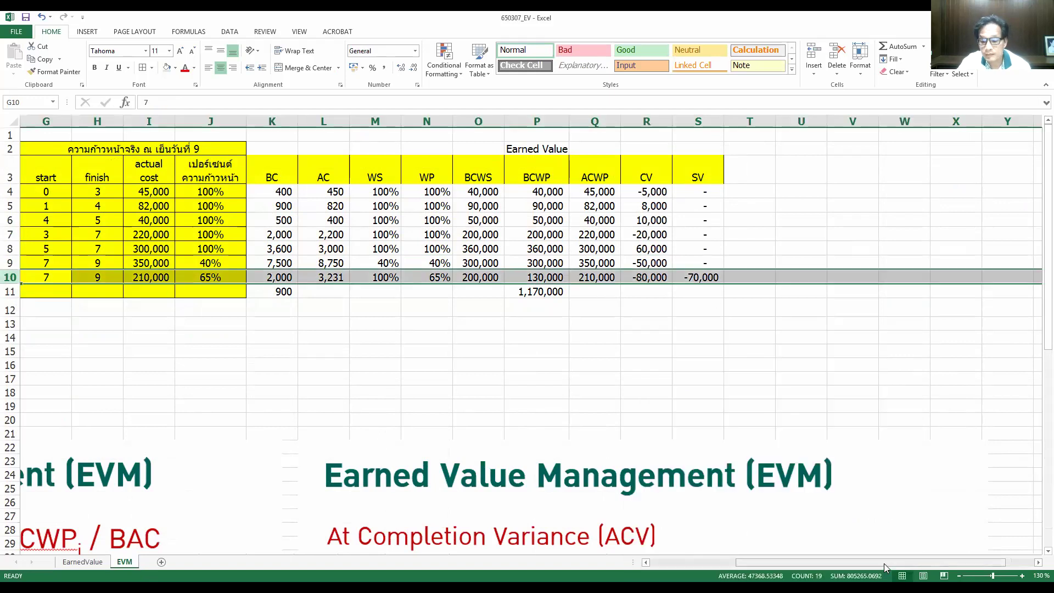
- Total the CV column in R11 and the SV column in S11 with AutoSum, and save the workbook
left_click_drag(884, 566, 921, 557)
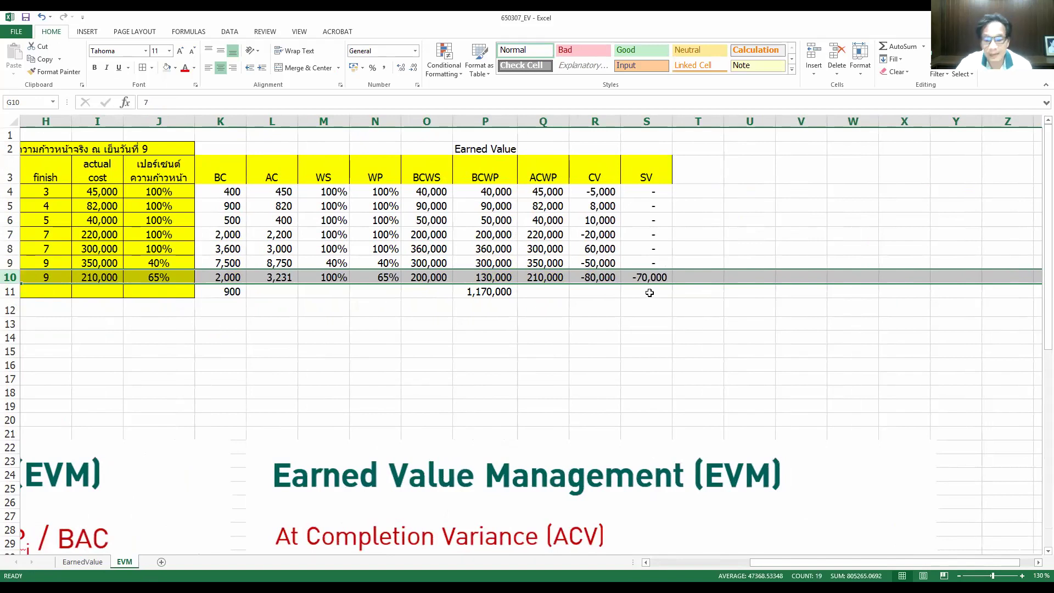
left_click(596, 290)
left_click(897, 47)
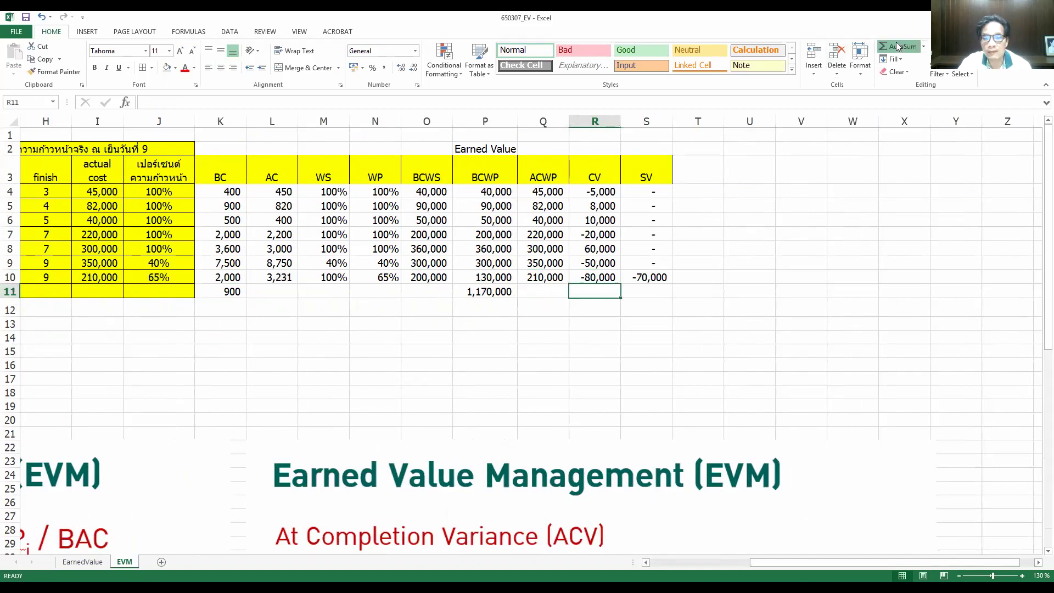
left_click(897, 46)
key("Right")
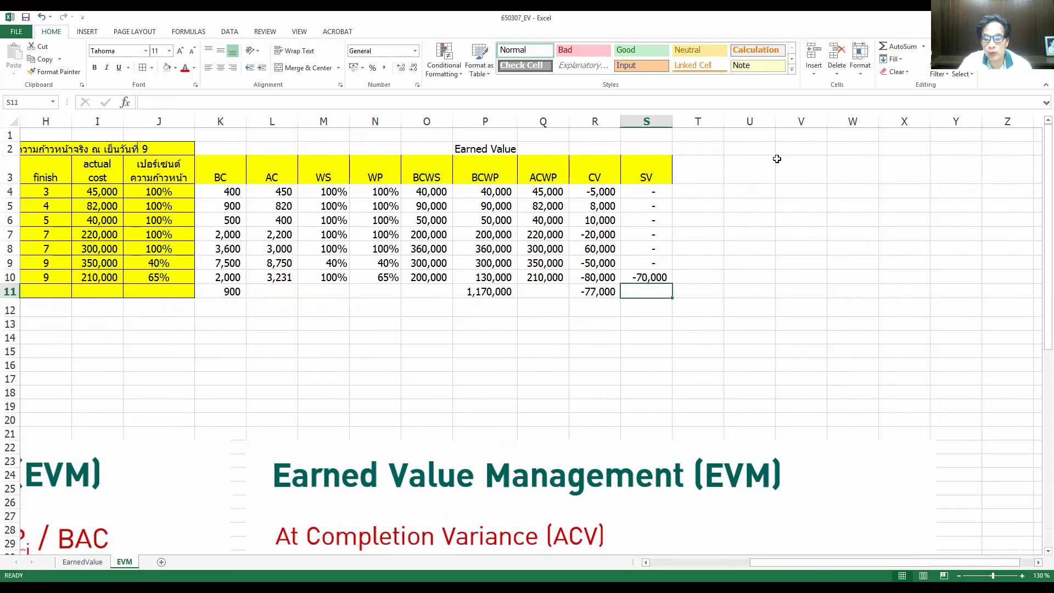
left_click(898, 47)
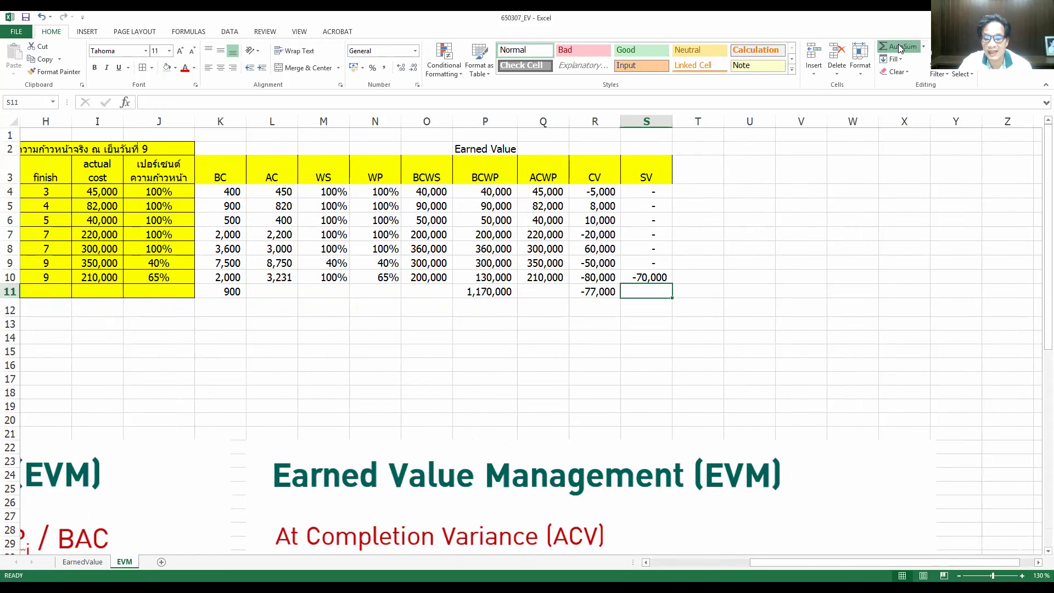
key("Return")
left_click(25, 17)
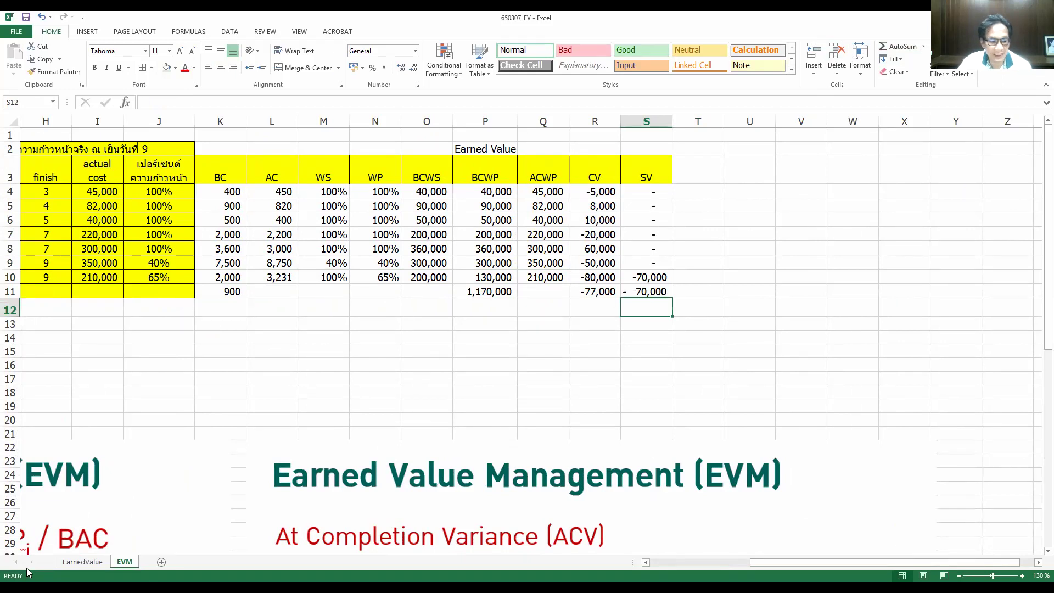
- Compare the EVM sheet's CV and SV totals with the cost and schedule variances in D15 and D19 on the EarnedValue sheet
left_click(82, 561)
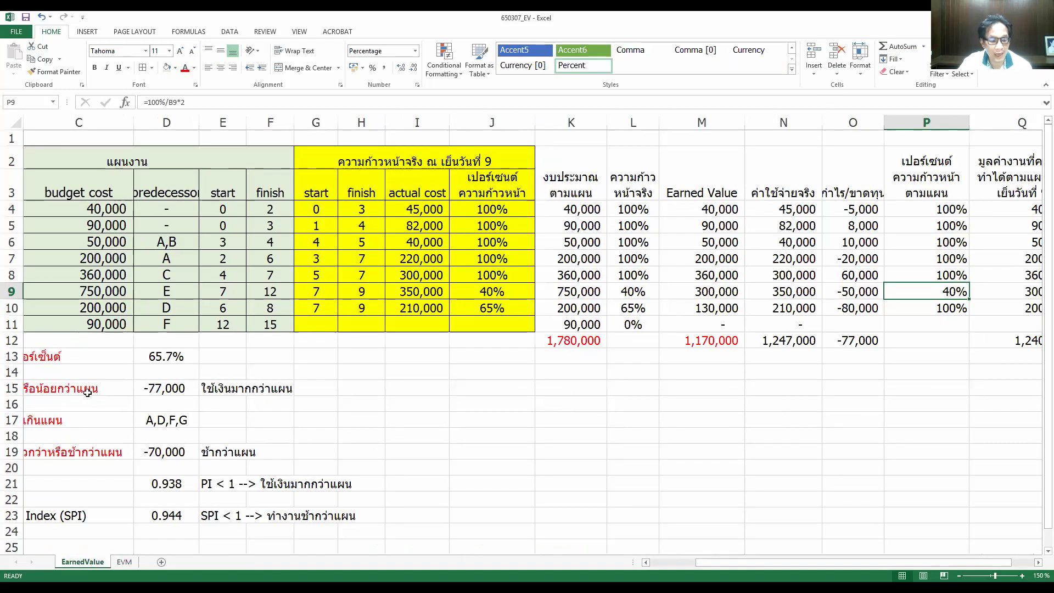
left_click(218, 398)
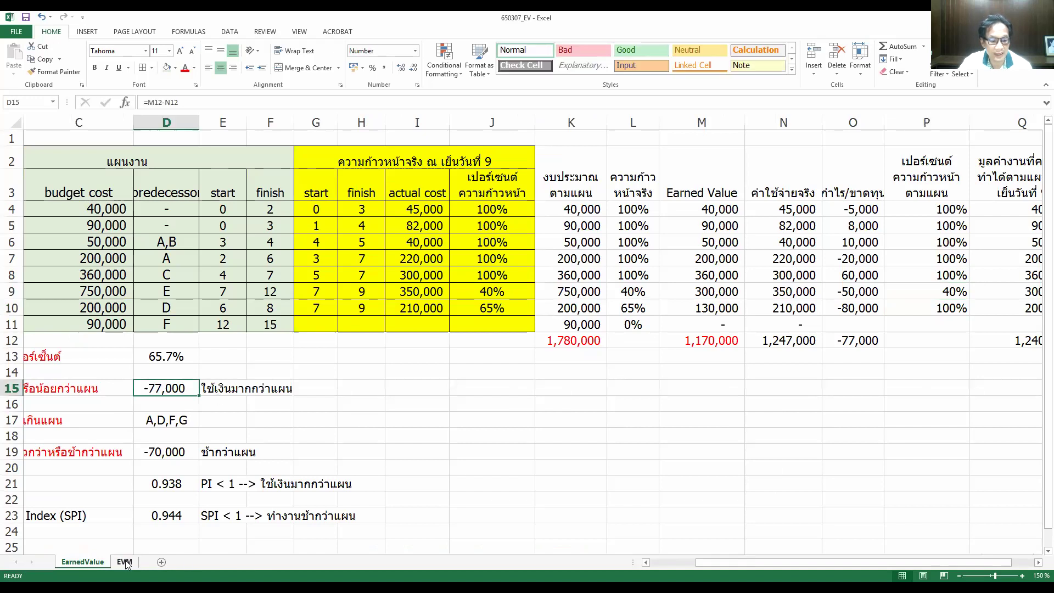
left_click(124, 561)
left_click(652, 290)
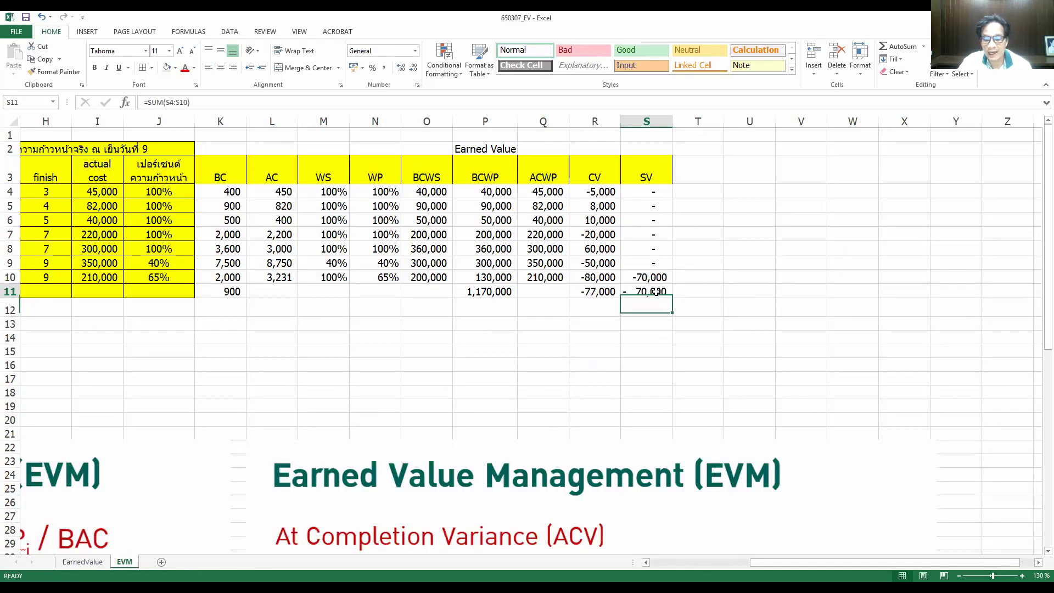
left_click(82, 561)
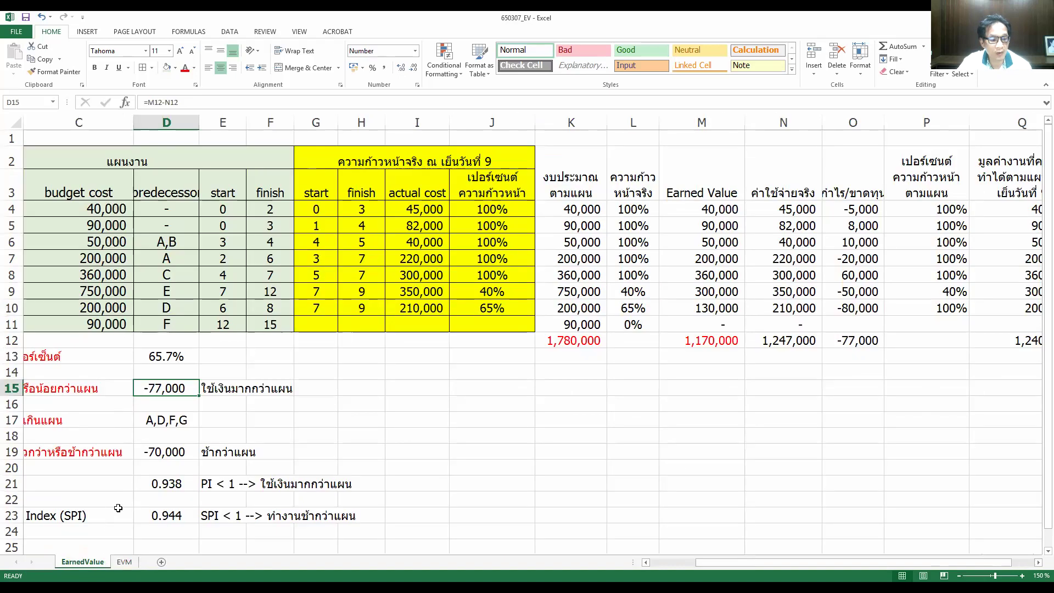
scroll(208, 524, "down", 1)
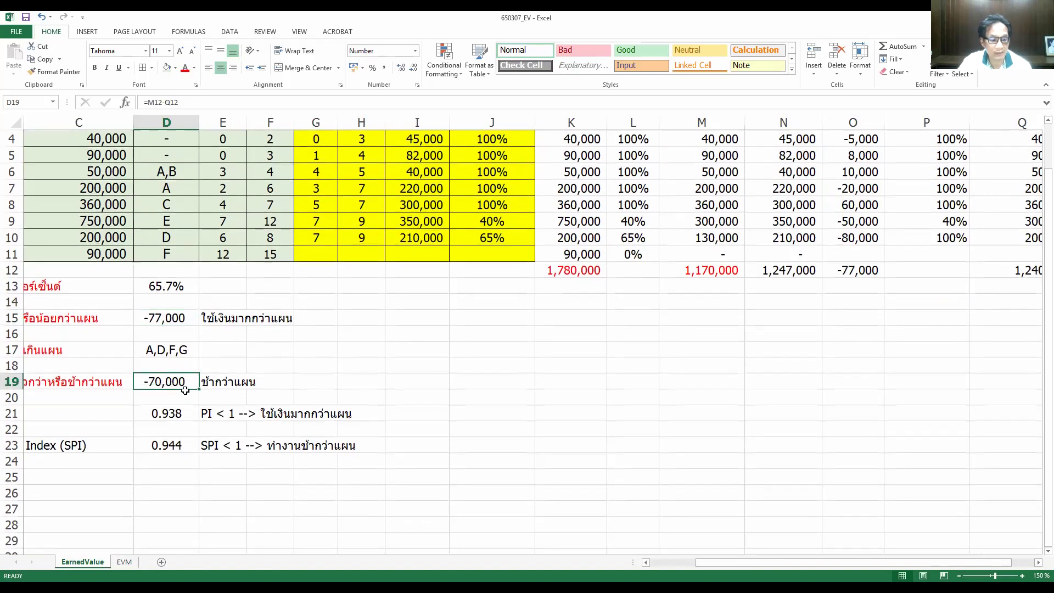
left_click(117, 560)
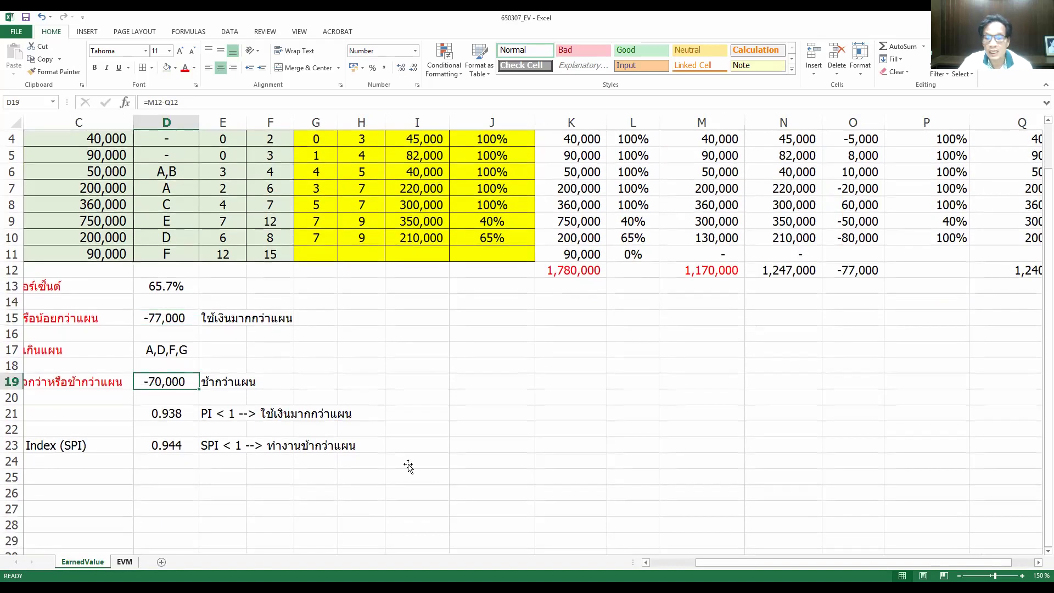
left_click(630, 374)
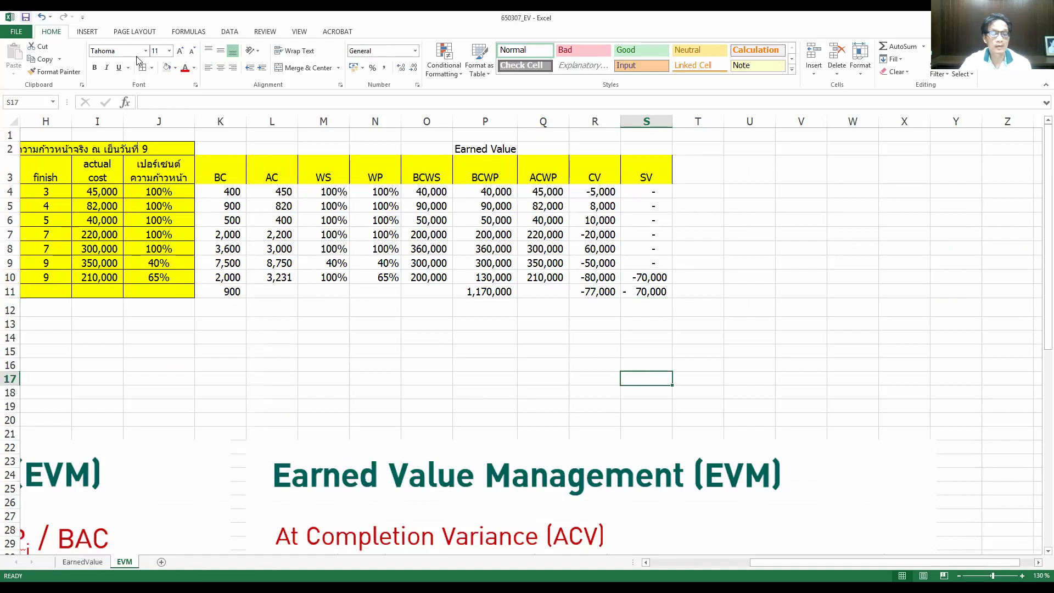
- Add an AV column heading in T3 of the EVM table, beside SV
left_click(697, 176)
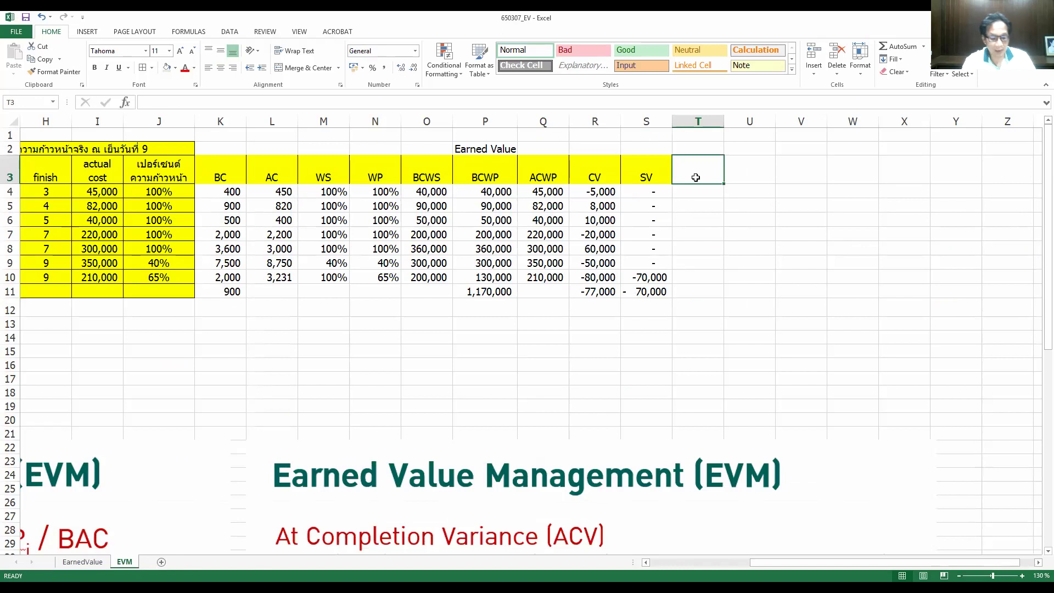
type("a")
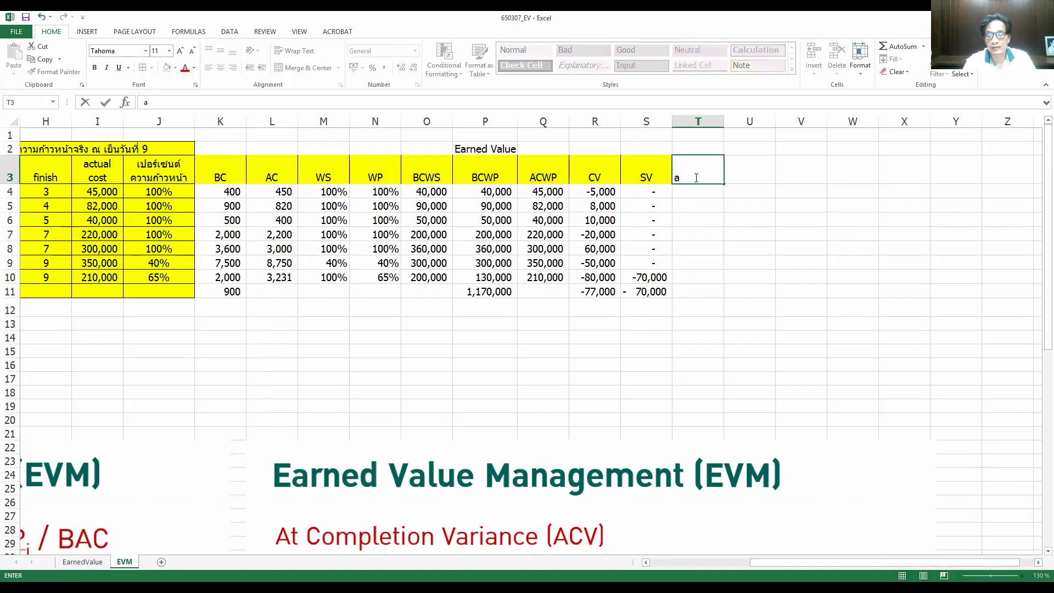
type("V")
key("Return")
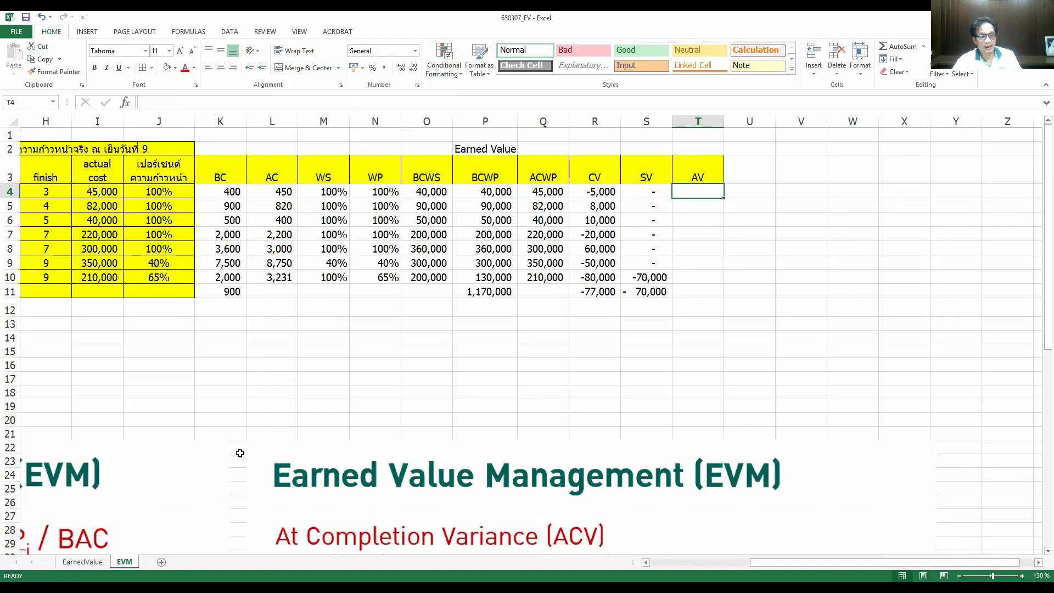
- Consult the Account Variance formula and calculate activity A's AV in T4 as BCWS minus ACWP with =O4-Q4
scroll(240, 456, "down", 5)
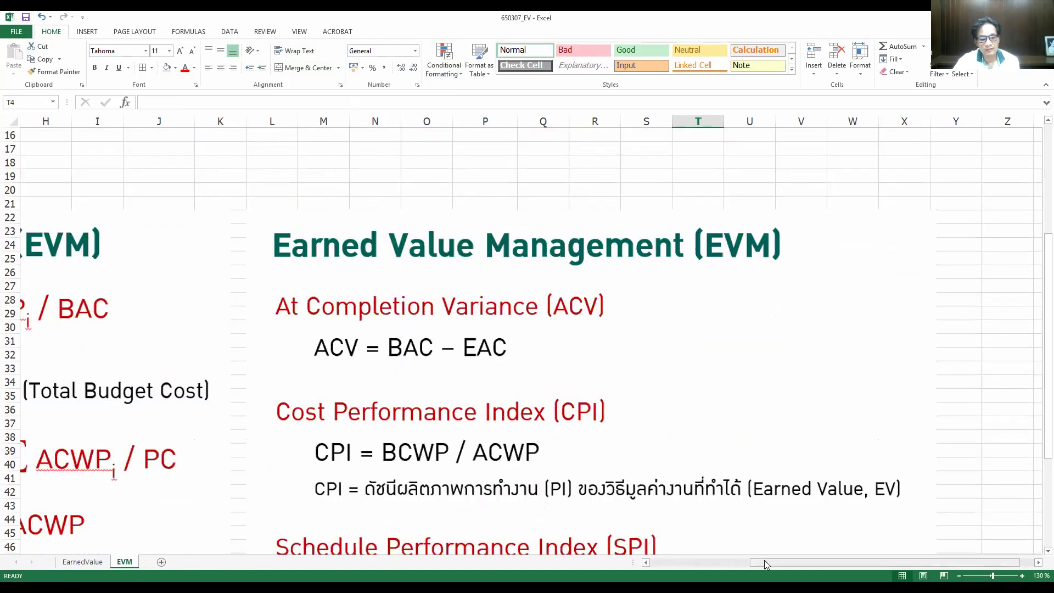
left_click_drag(765, 564, 620, 564)
scroll(522, 488, "down", 2)
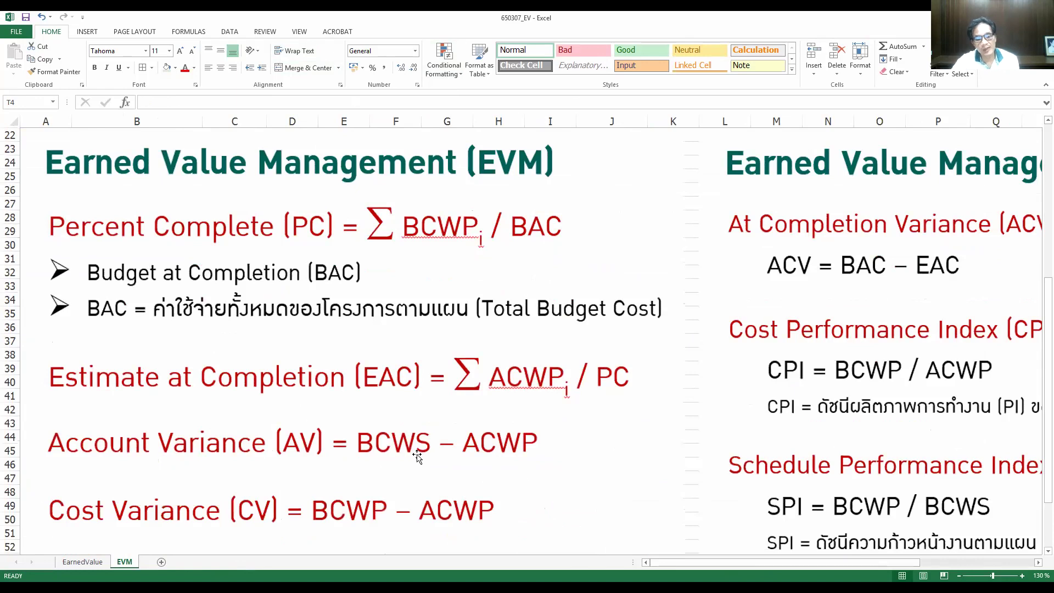
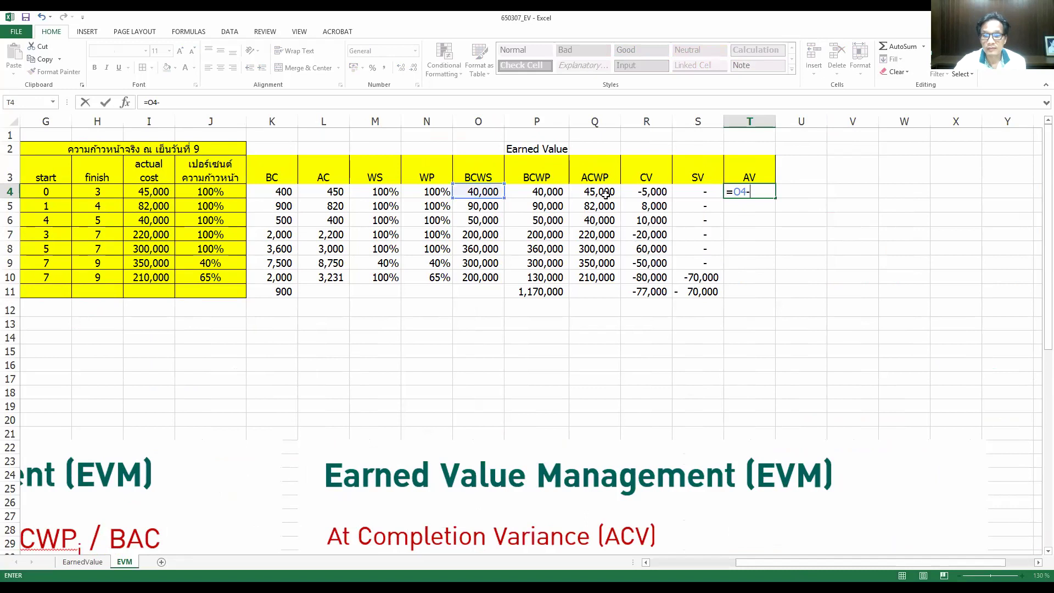
key("Return")
- Copy activity A's AV formula from T4 down to T5:T10 and total the AV column in T11 with AutoSum
left_click(753, 191)
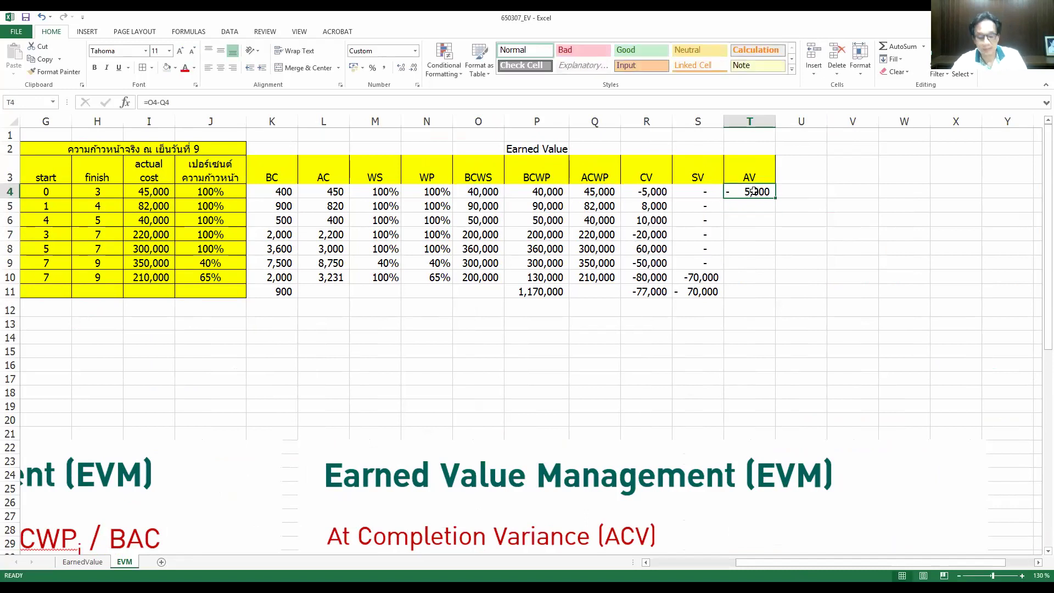
key("ctrl+c")
left_click_drag(757, 207, 760, 278)
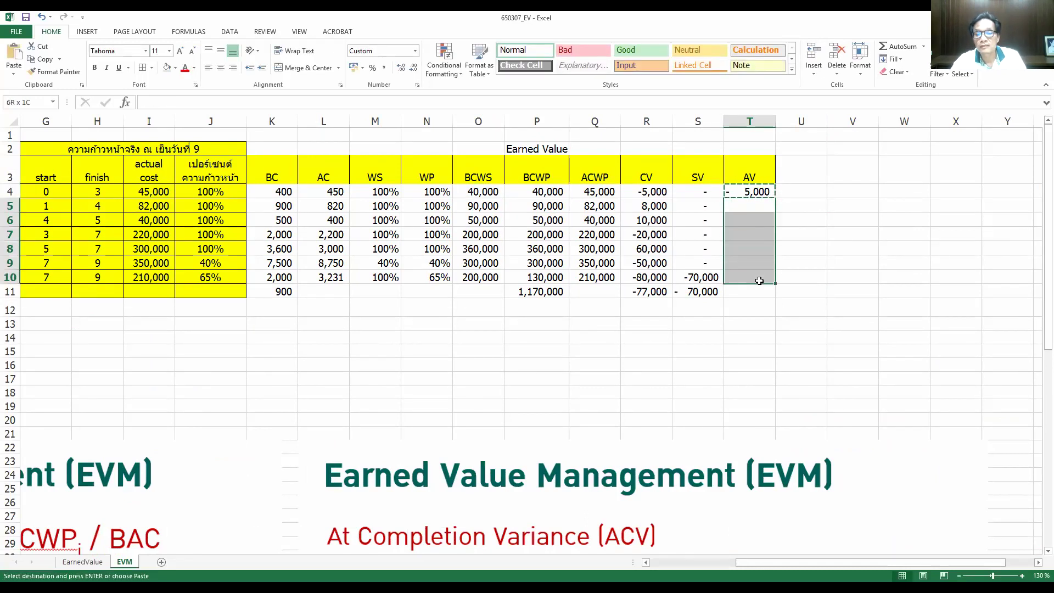
key("ctrl+v")
left_click(747, 290)
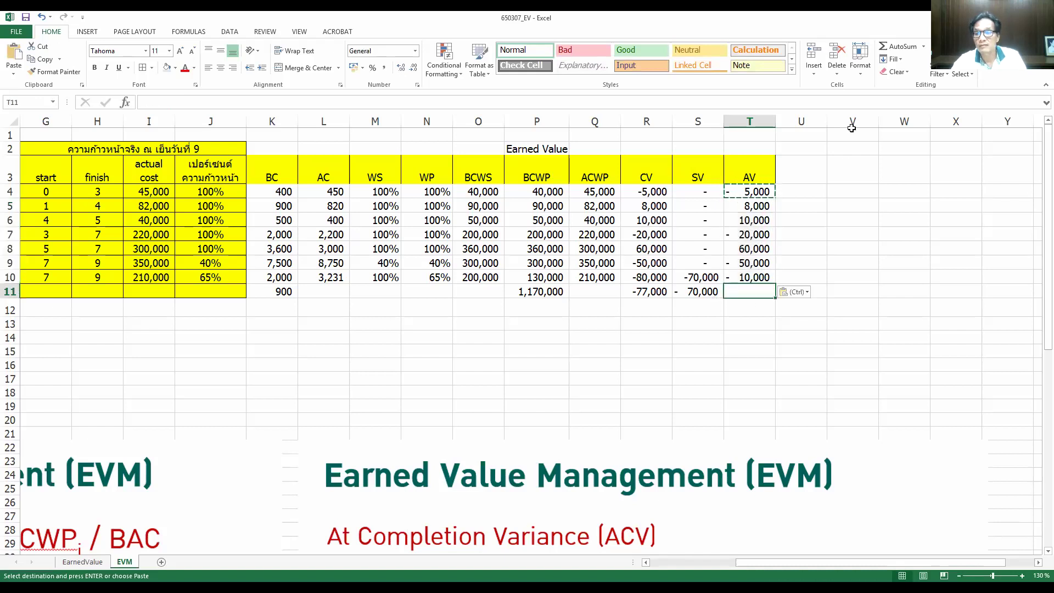
double_click(900, 47)
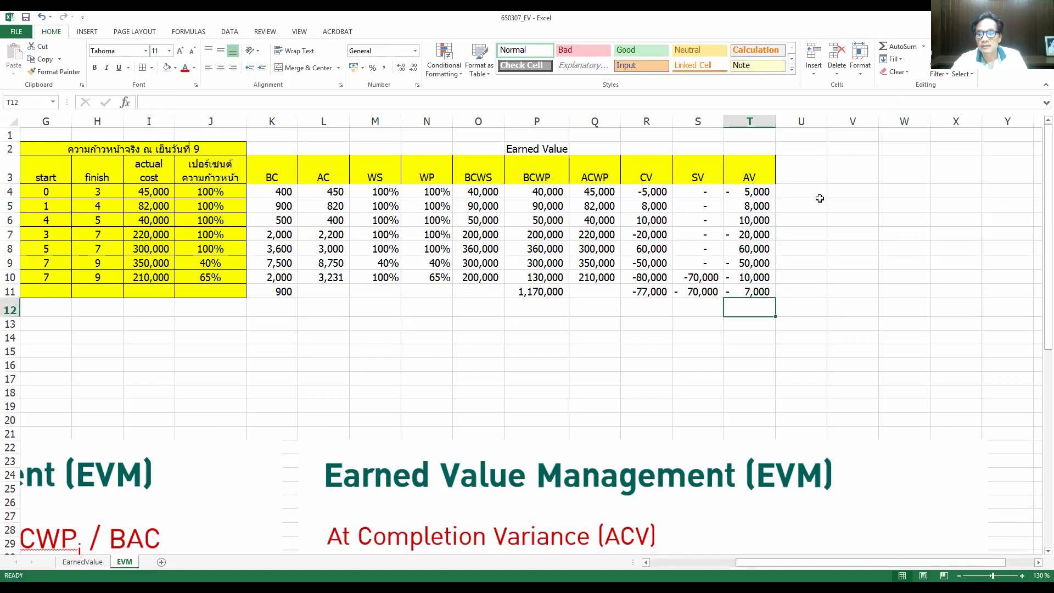
- Format the AV values in T4:T11 as Number with zero decimals, thousands separator and -1,234 negatives
left_click_drag(757, 192, 757, 291)
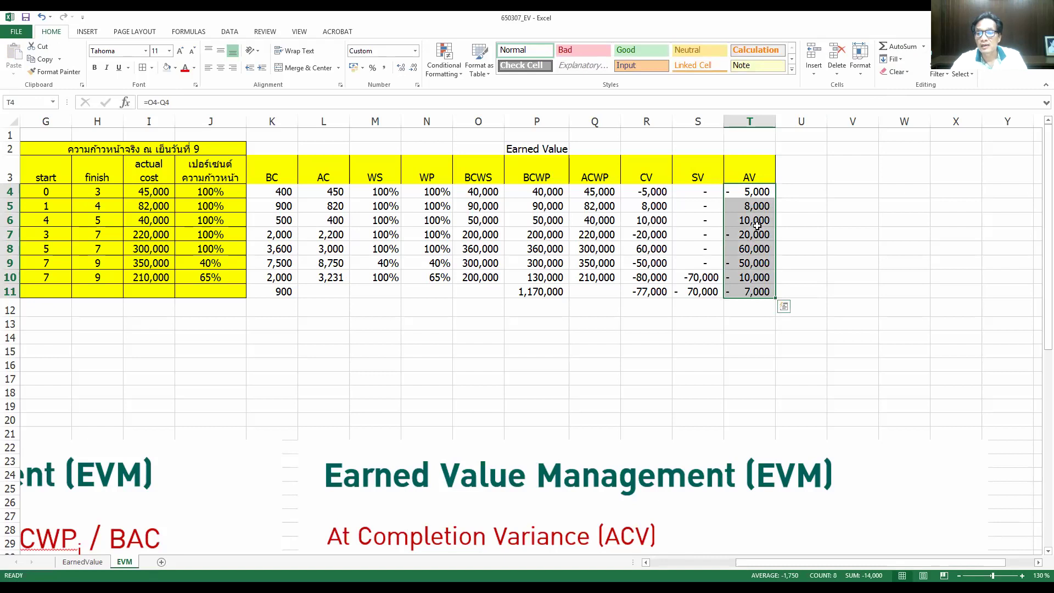
right_click(757, 226)
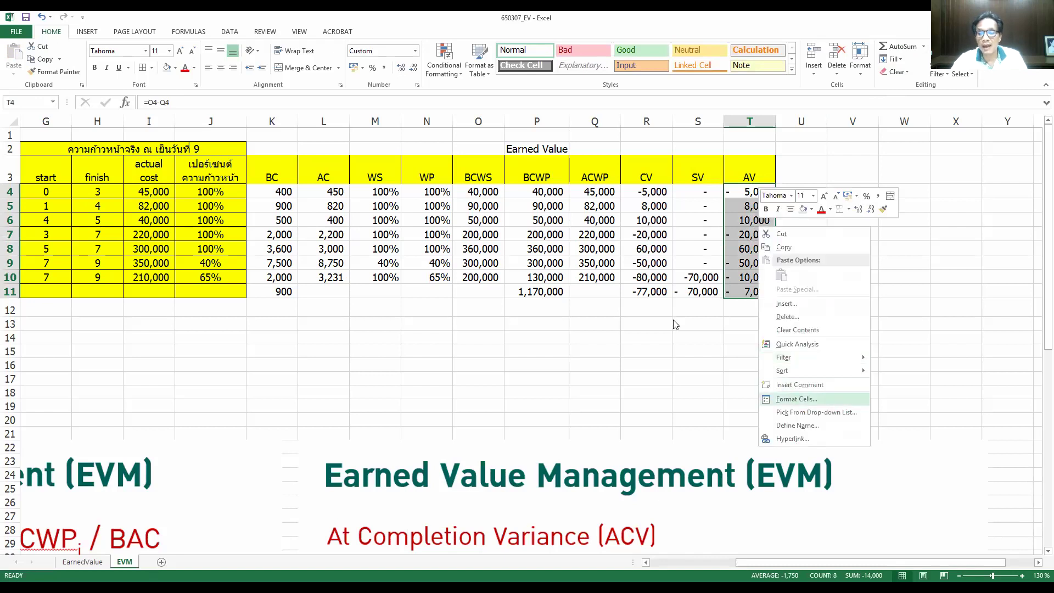
left_click(790, 398)
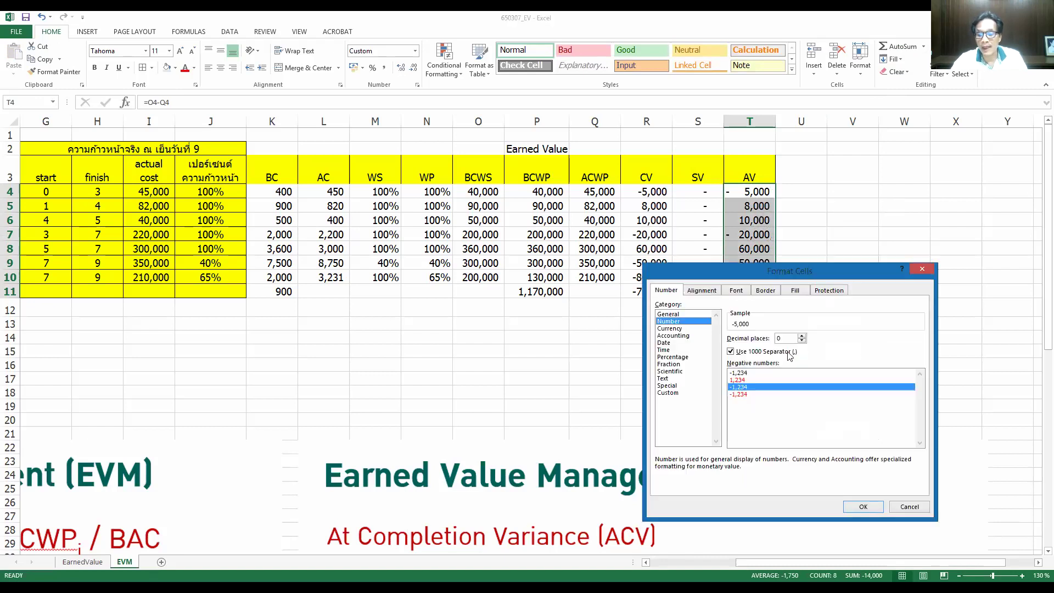
left_click(860, 505)
left_click(757, 294)
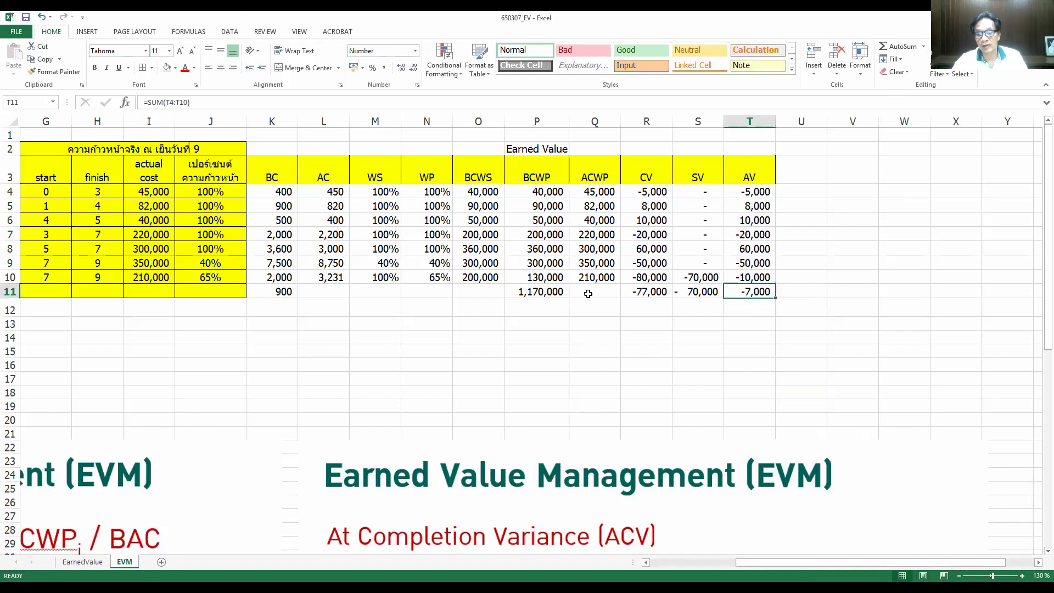
- Set the font color of the last table row, K11:T11, to red
left_click(291, 292)
left_click_drag(291, 292, 768, 292)
left_click(184, 67)
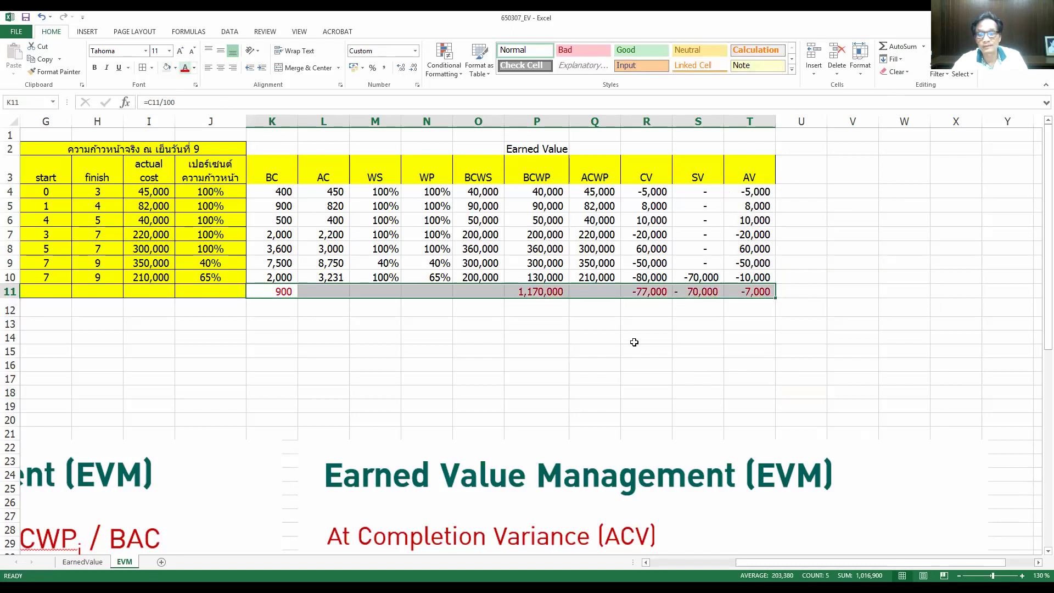
left_click(703, 371)
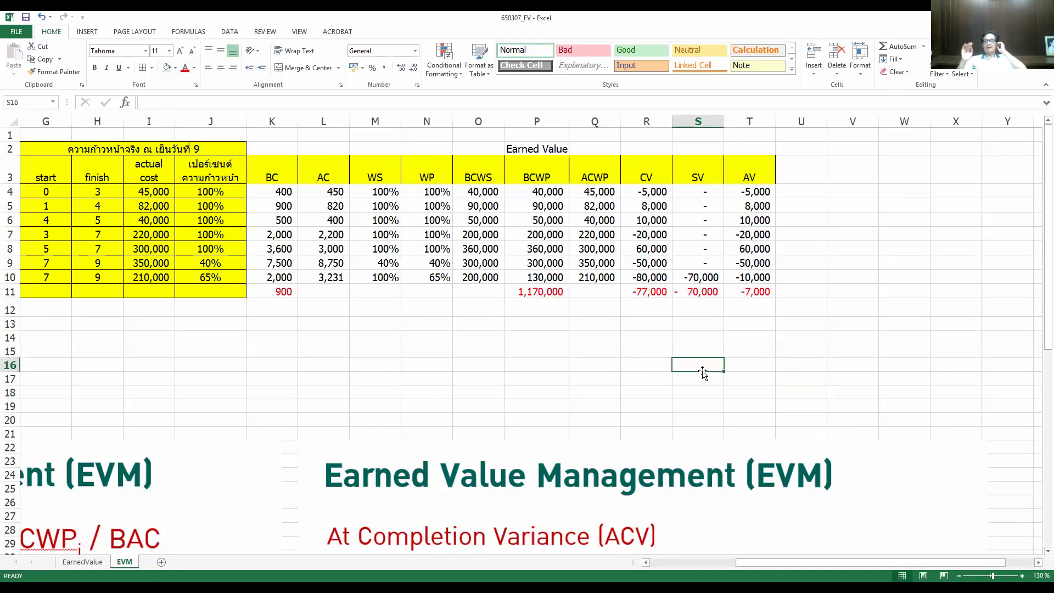
left_click(737, 292)
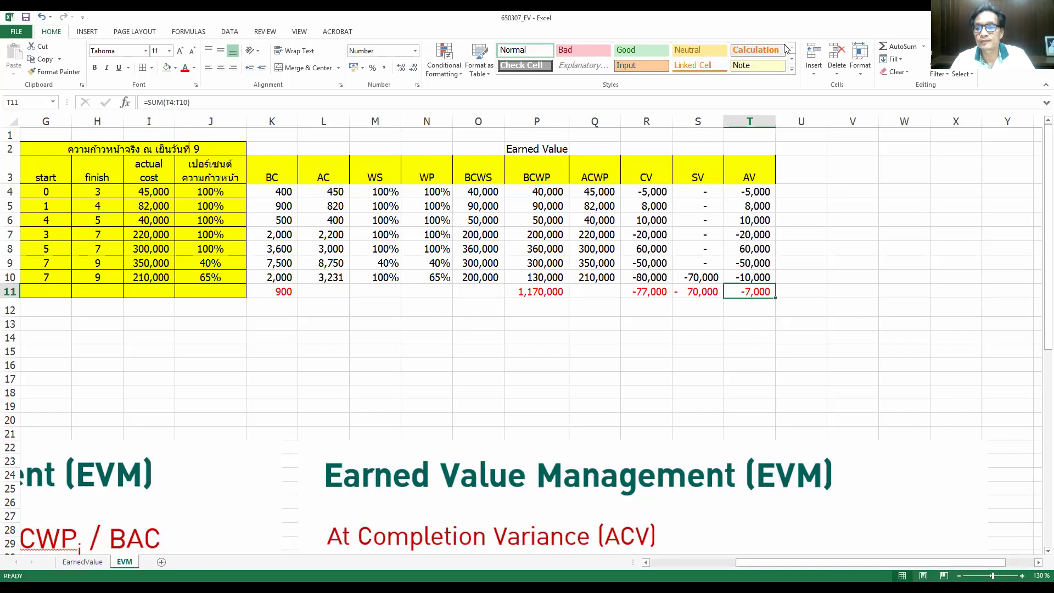
- Enter the label "cashflow problem" in T2 above the AV column heading
left_click(746, 149)
type("cashflow")
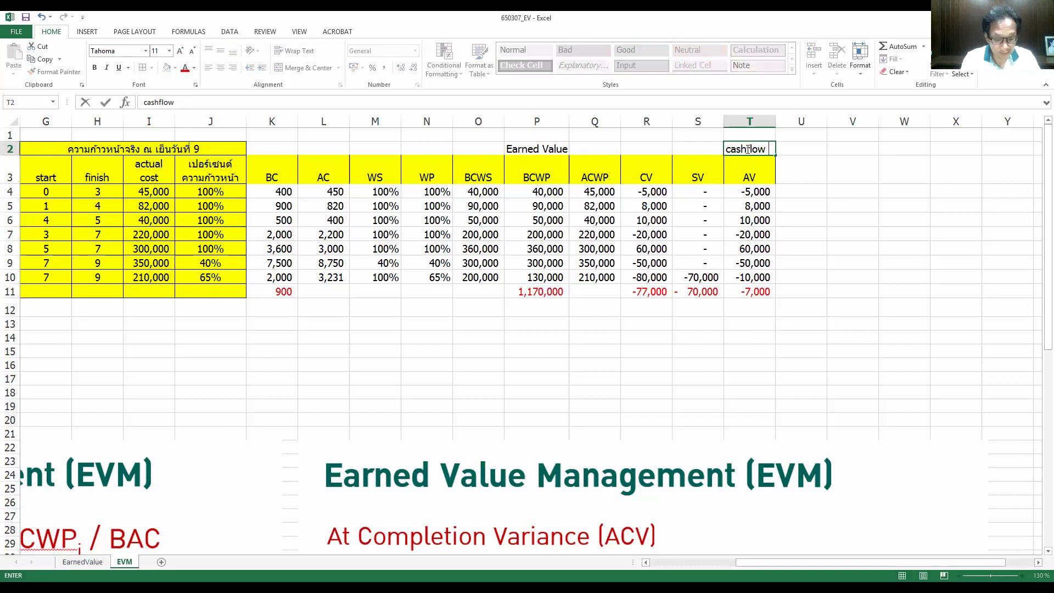
type(" pro")
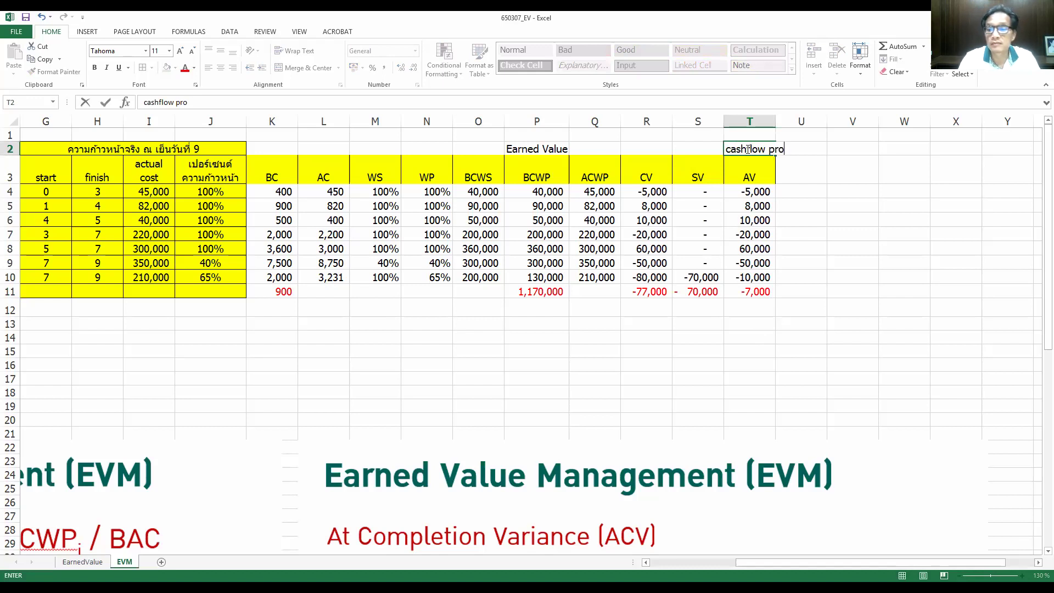
type("blem")
key("Return")
- Wrap and center the "cashflow problem" label above the AV column
left_click(750, 149)
left_click_drag(752, 137, 750, 151)
left_click(295, 51)
left_click(302, 68)
left_click(755, 390)
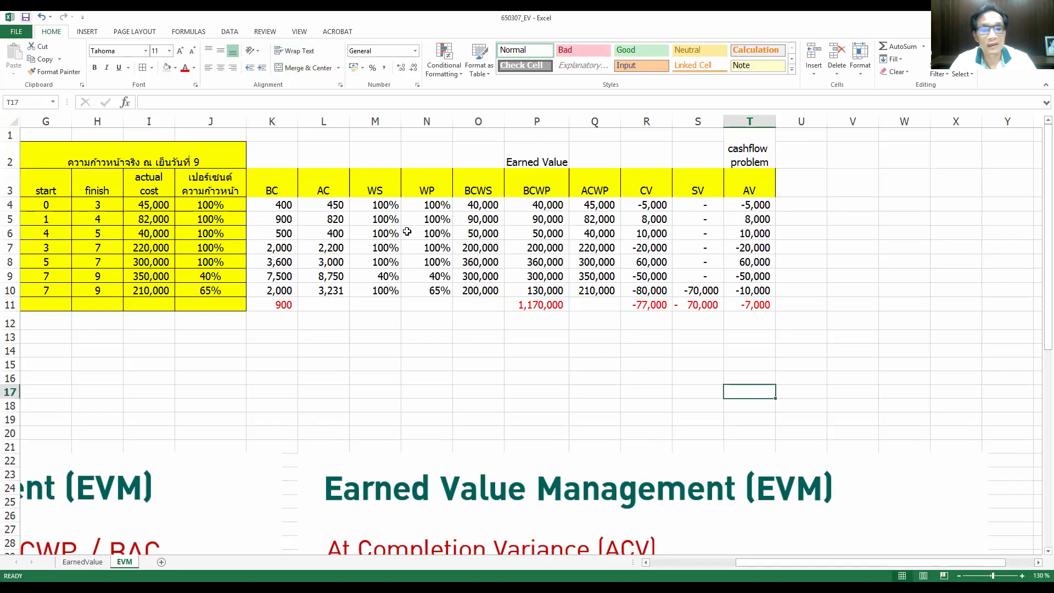
- Review the completed EVM table and the formula notes for EAC, the variances, ACV, CPI and SPI
left_click(727, 364)
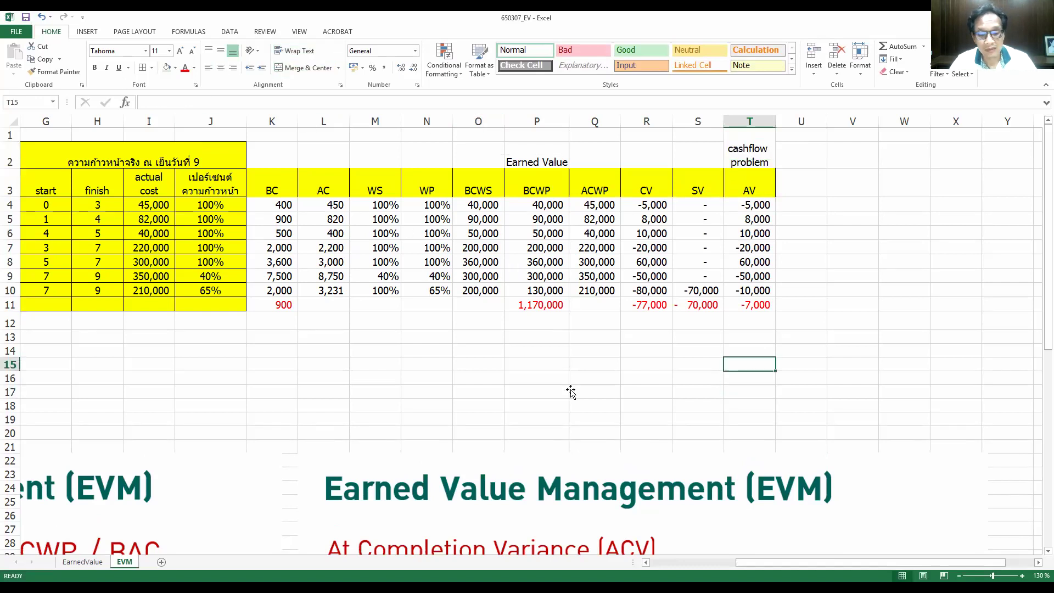
scroll(571, 391, "down", 6)
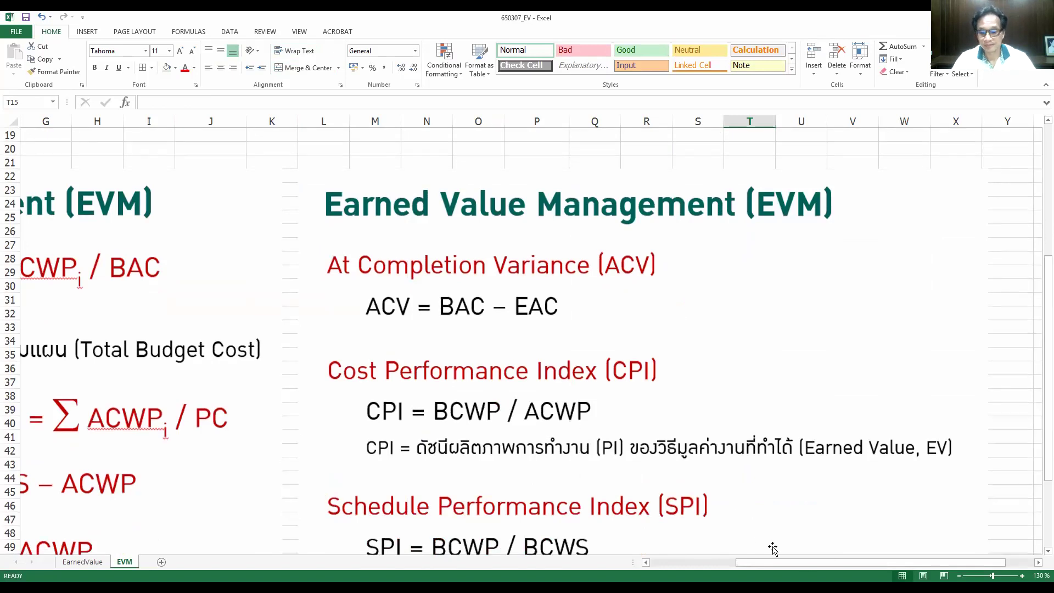
left_click_drag(829, 568, 758, 571)
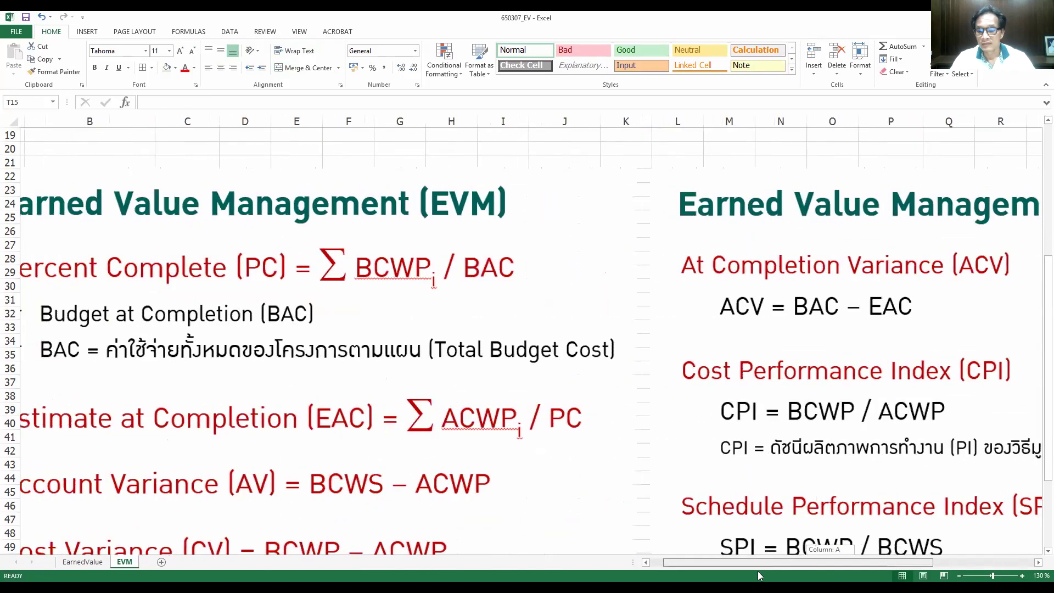
scroll(719, 337, "up", 6)
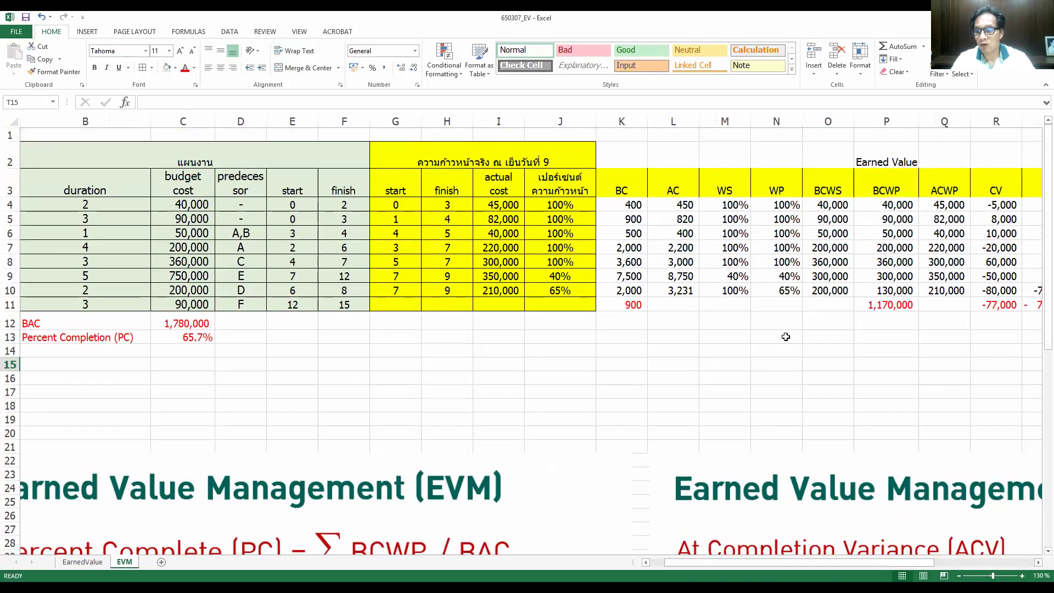
left_click_drag(873, 569, 915, 565)
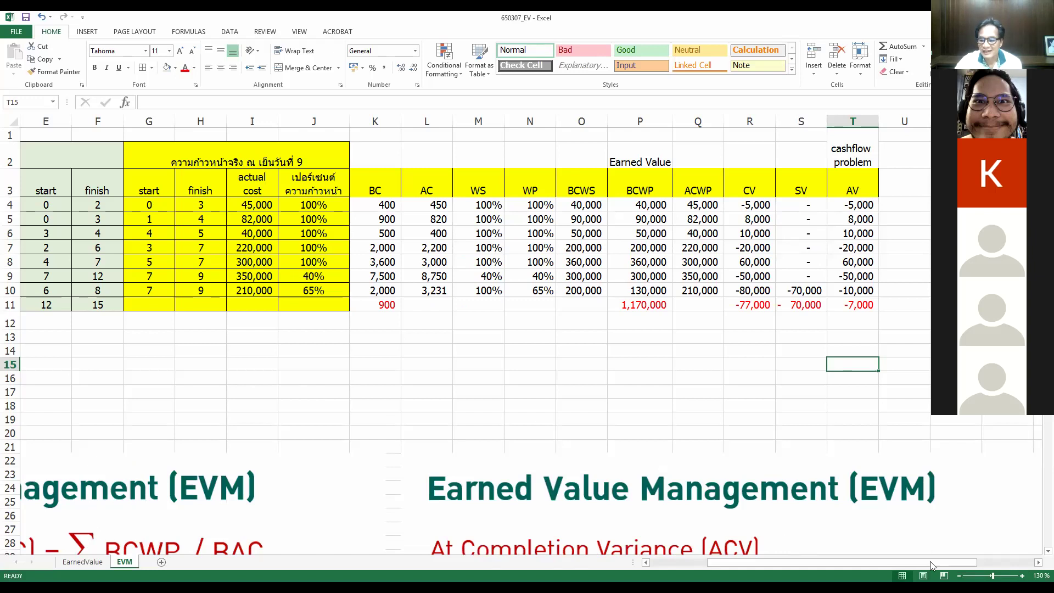
scroll(531, 404, "left", 2)
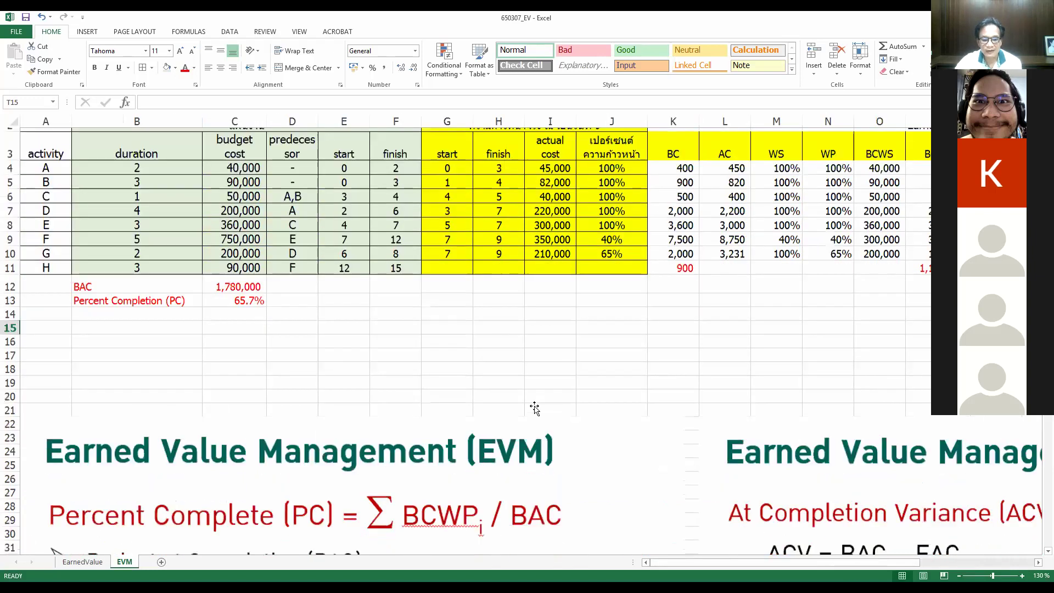
scroll(532, 415, "down", 5)
scroll(531, 416, "down", 4)
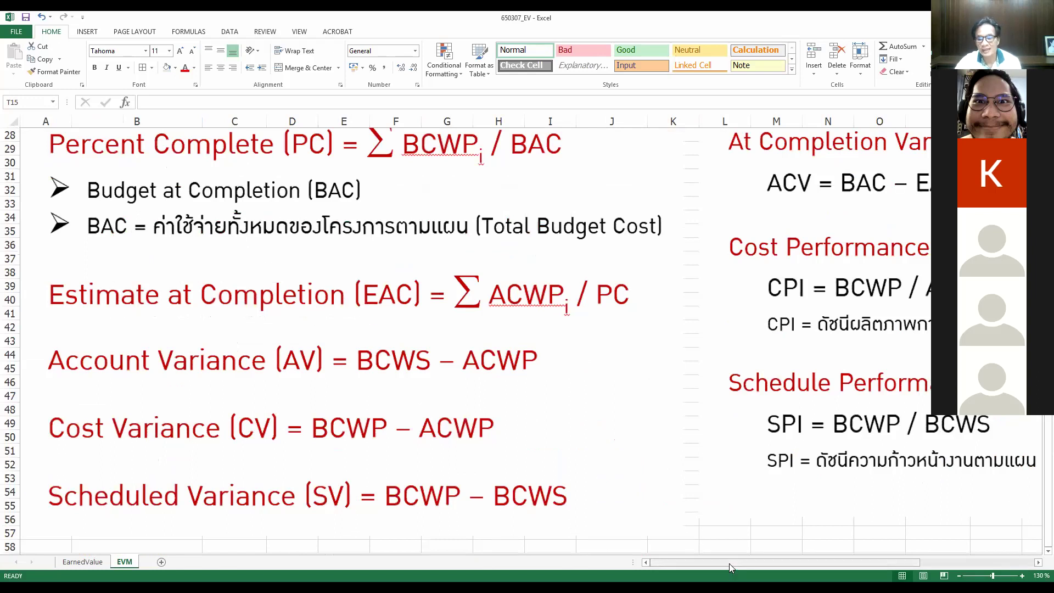
left_click_drag(729, 563, 865, 561)
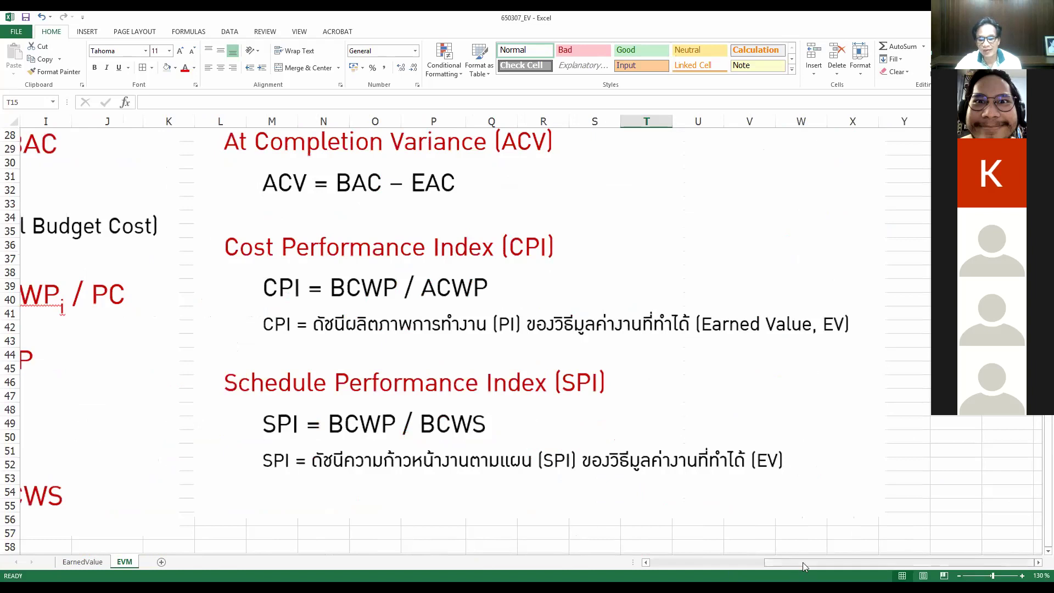
left_click(686, 561)
scroll(107, 354, "up", 9)
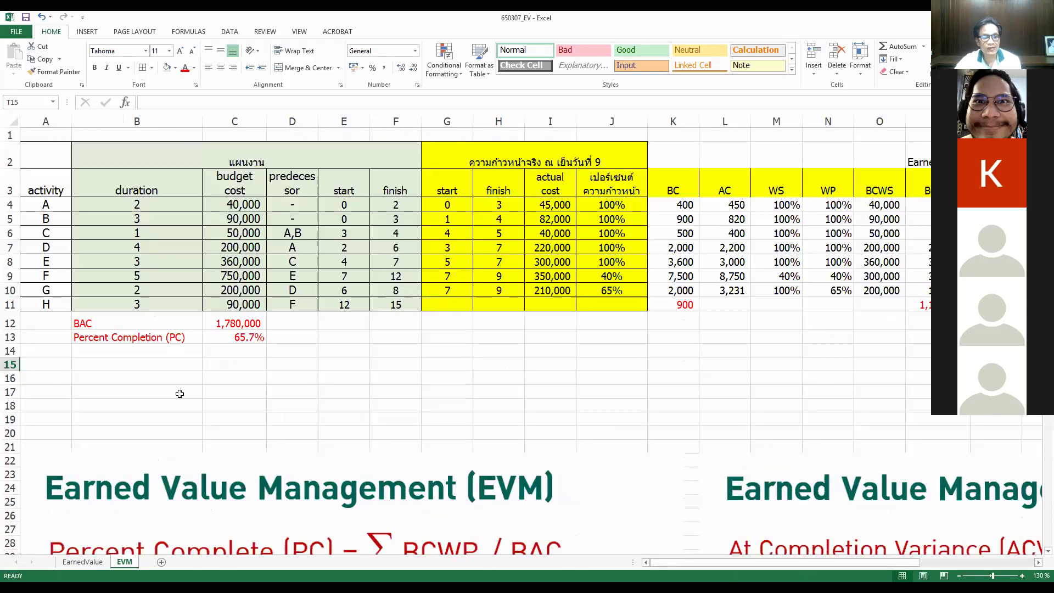
- Enter the label "Estimated at Completion (EAC)" in B14 and fit column B's width to its contents
left_click(111, 350)
type("EAC")
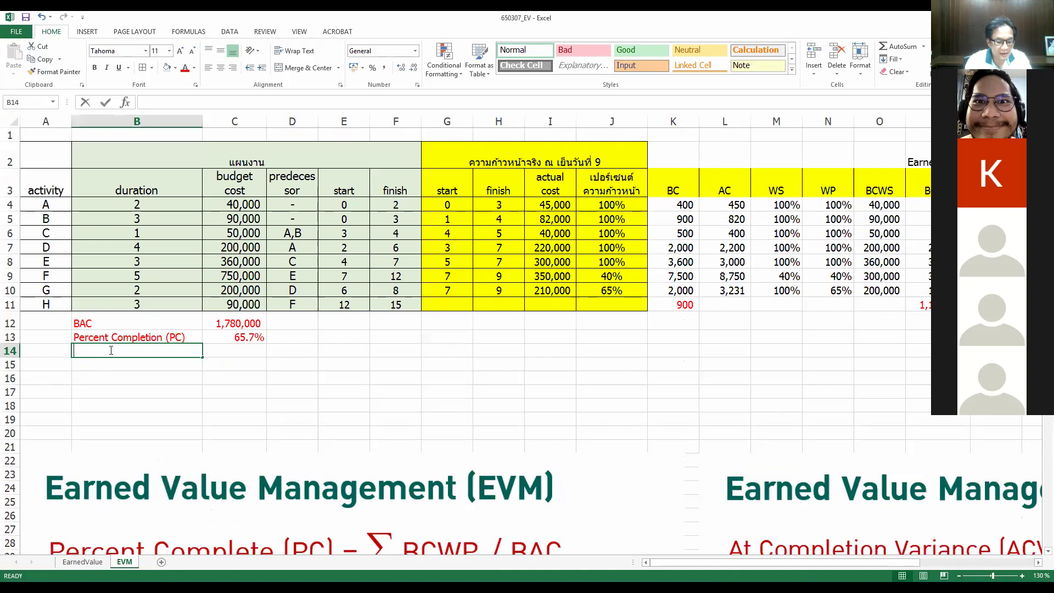
key("BackSpace")
key("BackSpace")
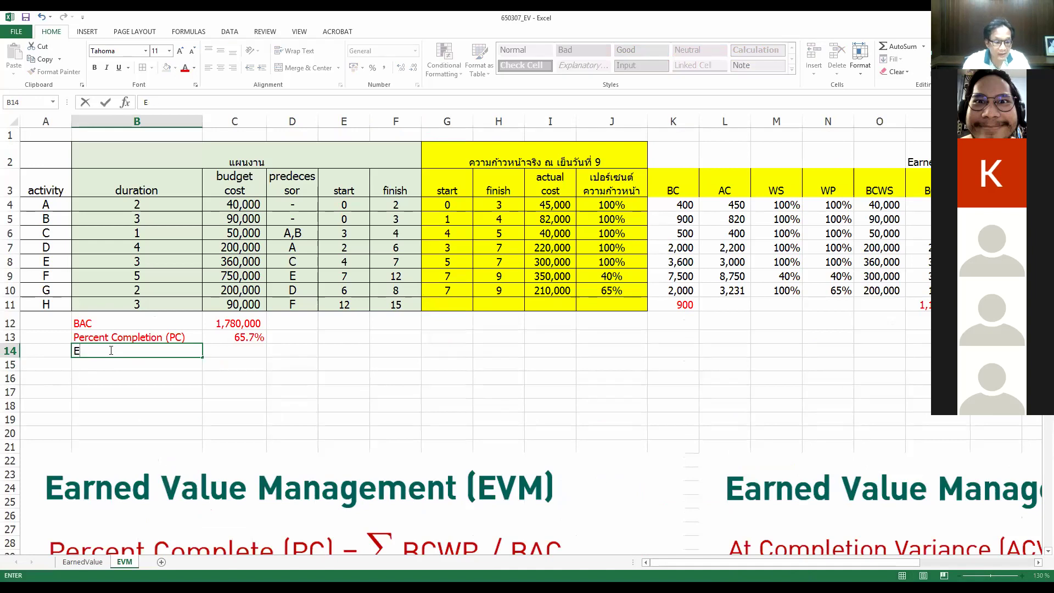
type("stimate")
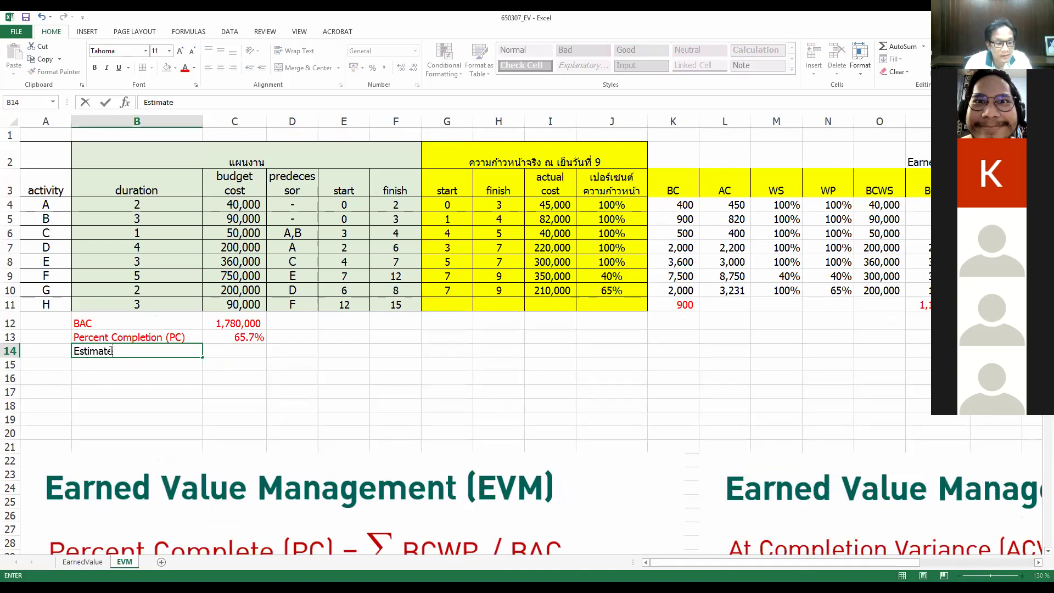
type("d at C")
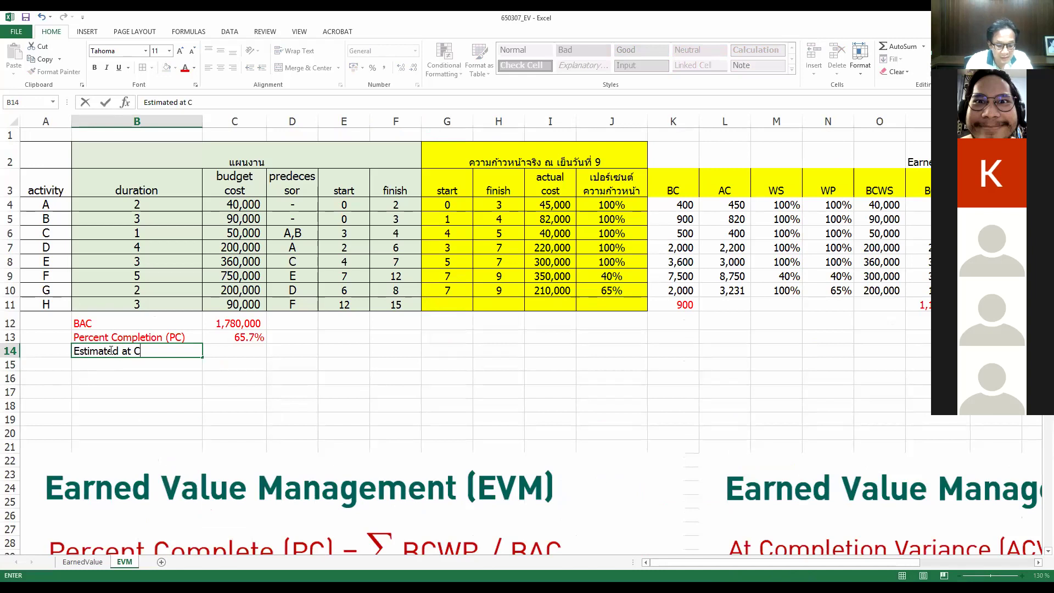
type("ompletion")
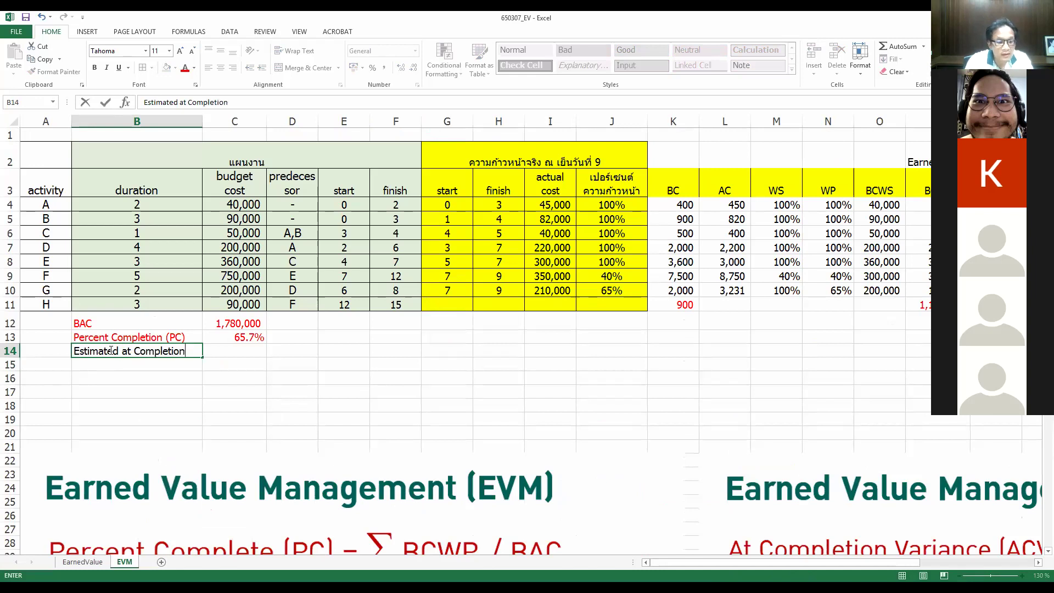
type(" ()")
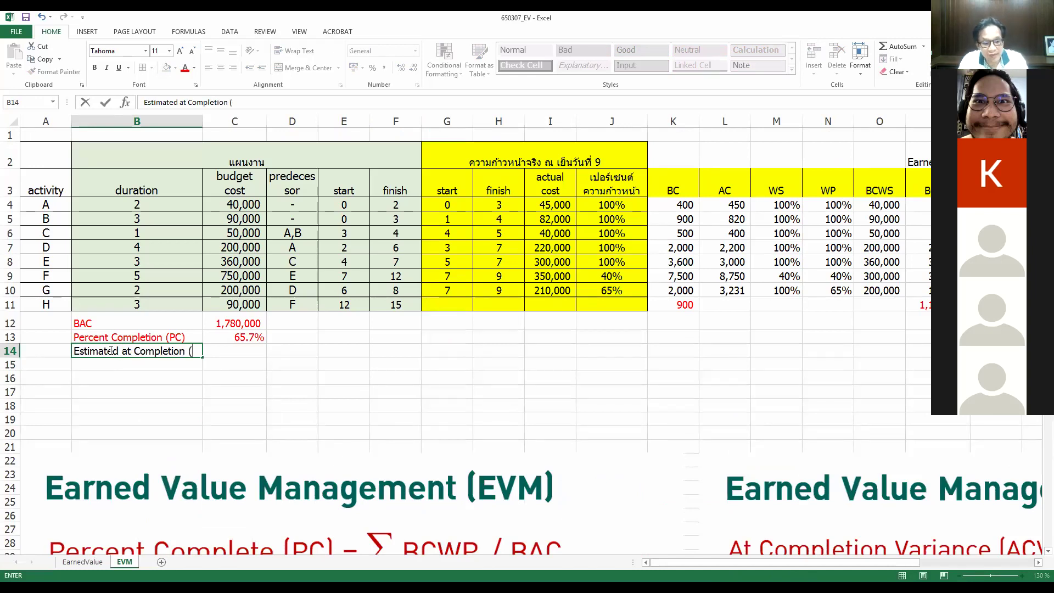
key("Left")
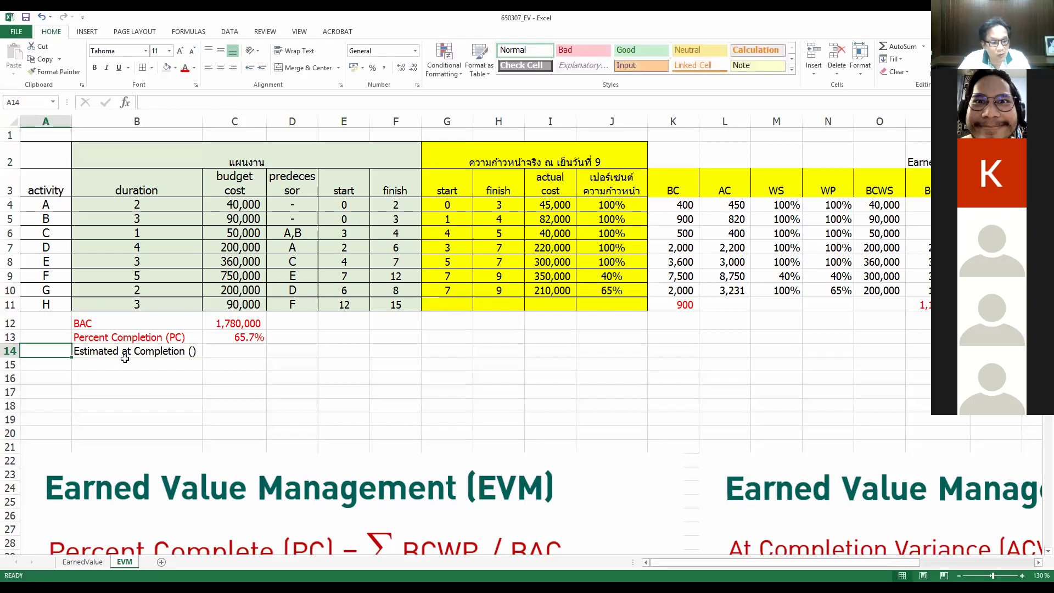
left_click(123, 353)
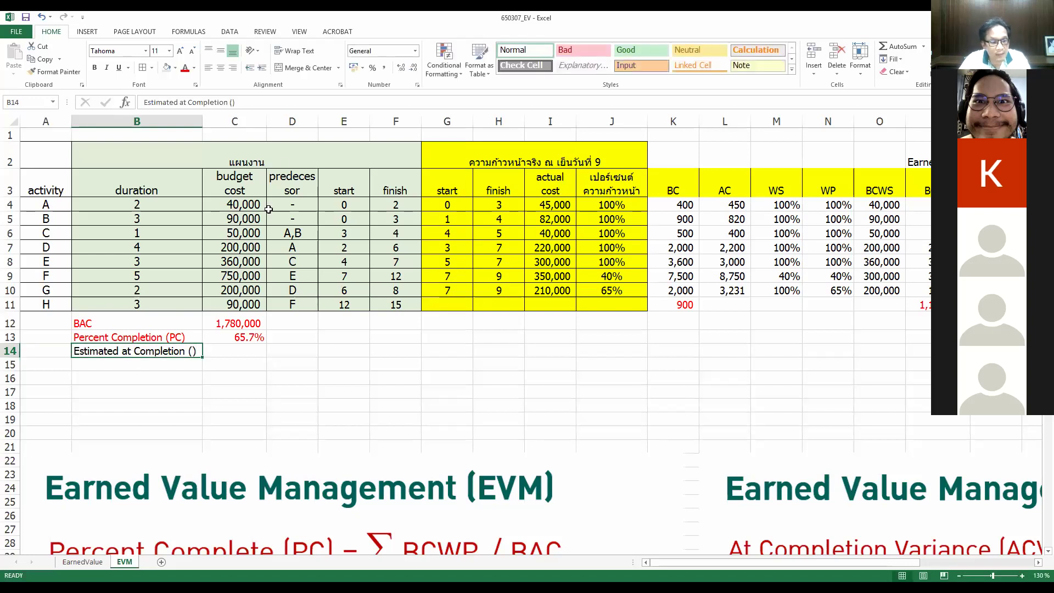
left_click(236, 102)
type("EAC")
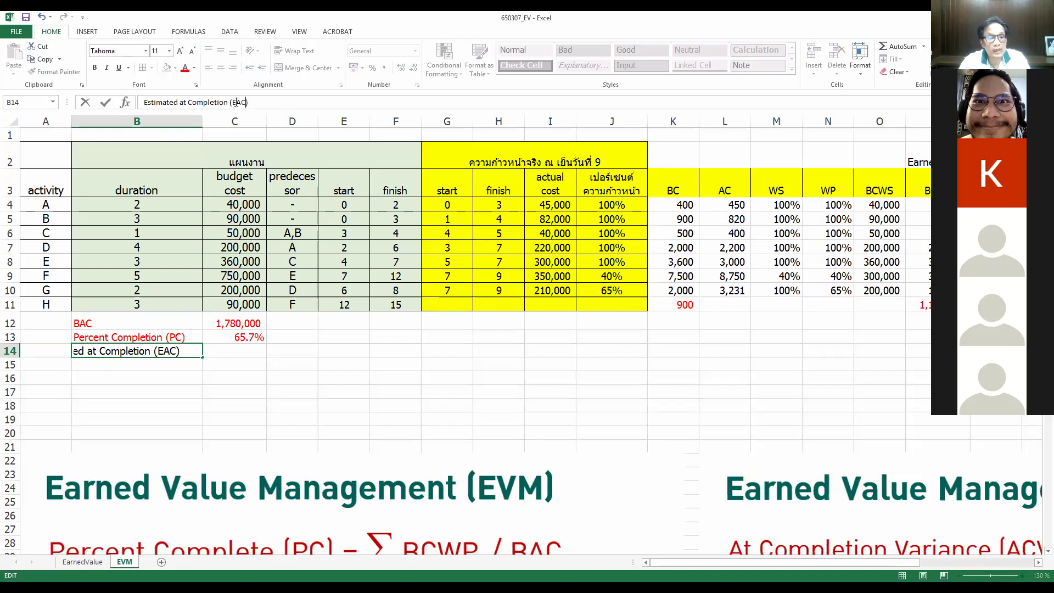
key("Return")
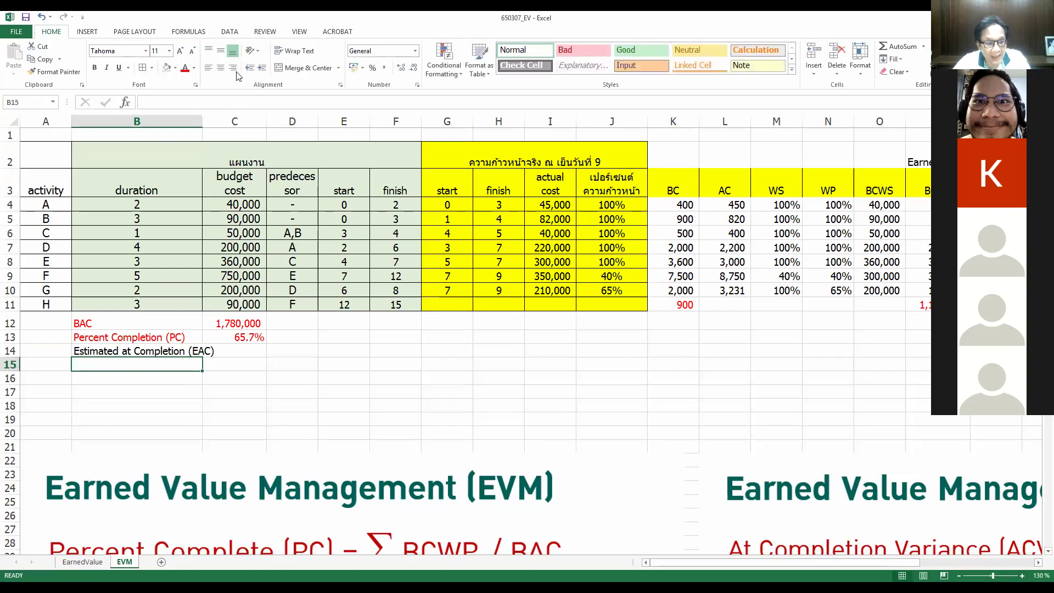
double_click(203, 125)
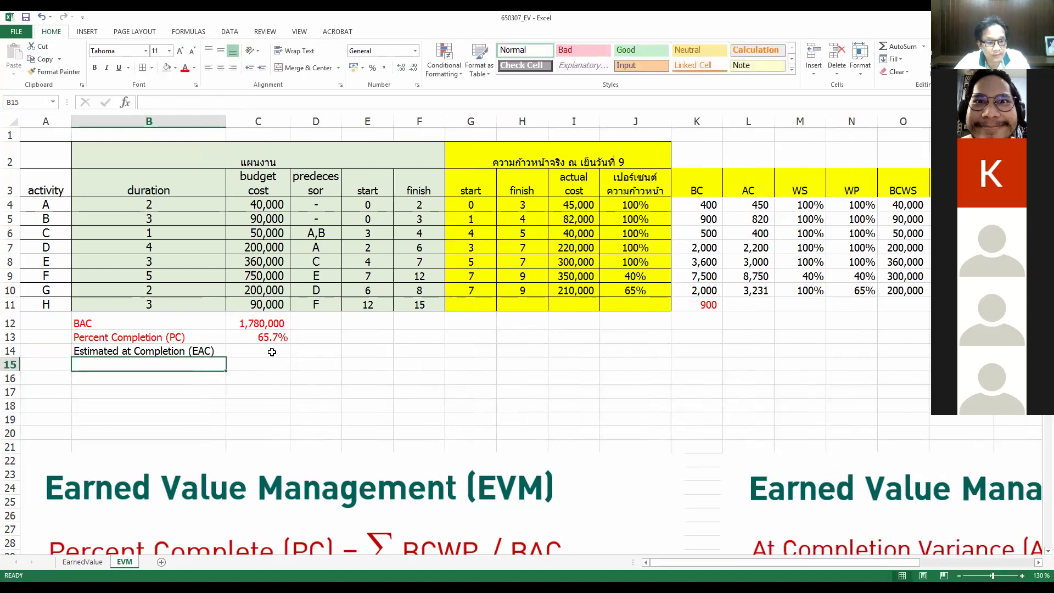
- Consult the Estimate at Completion (EAC) formula in the notes for calculating C14
left_click(272, 352)
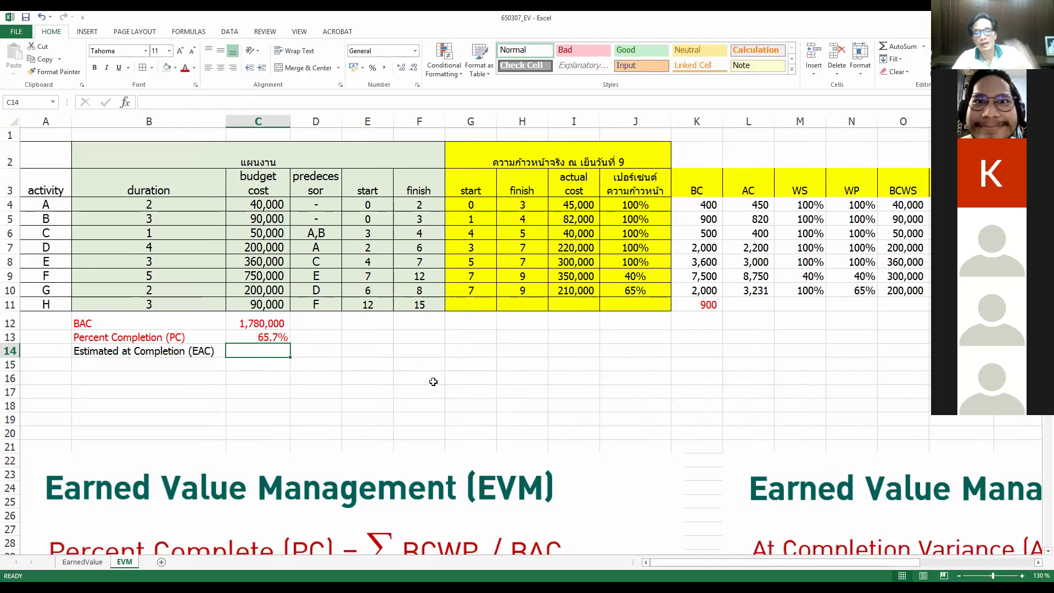
scroll(433, 391, "down", 1)
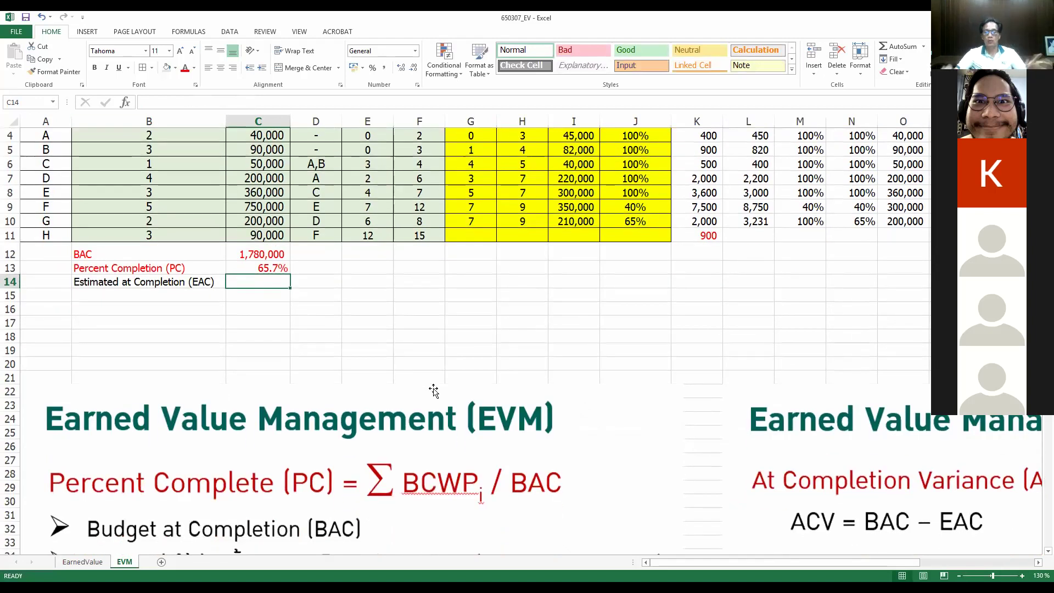
scroll(436, 378, "down", 1)
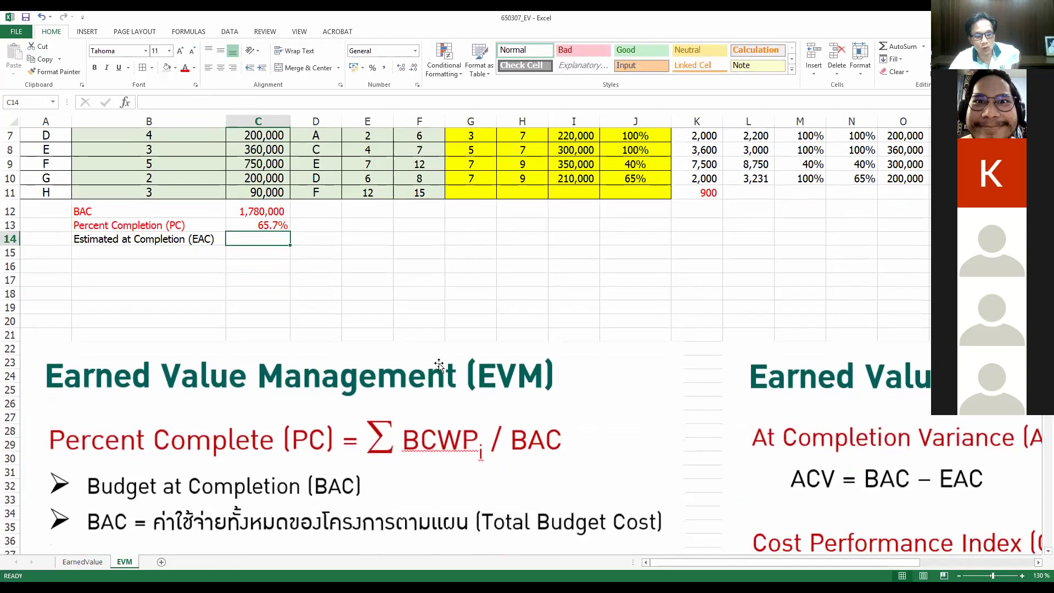
scroll(441, 366, "down", 1)
scroll(442, 364, "down", 2)
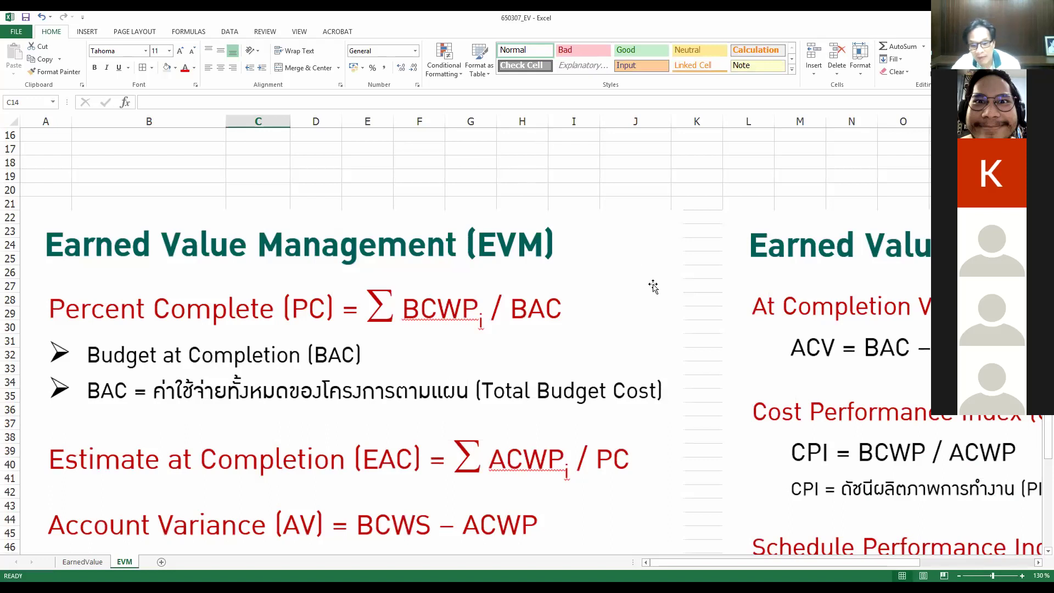
scroll(661, 296, "up", 4)
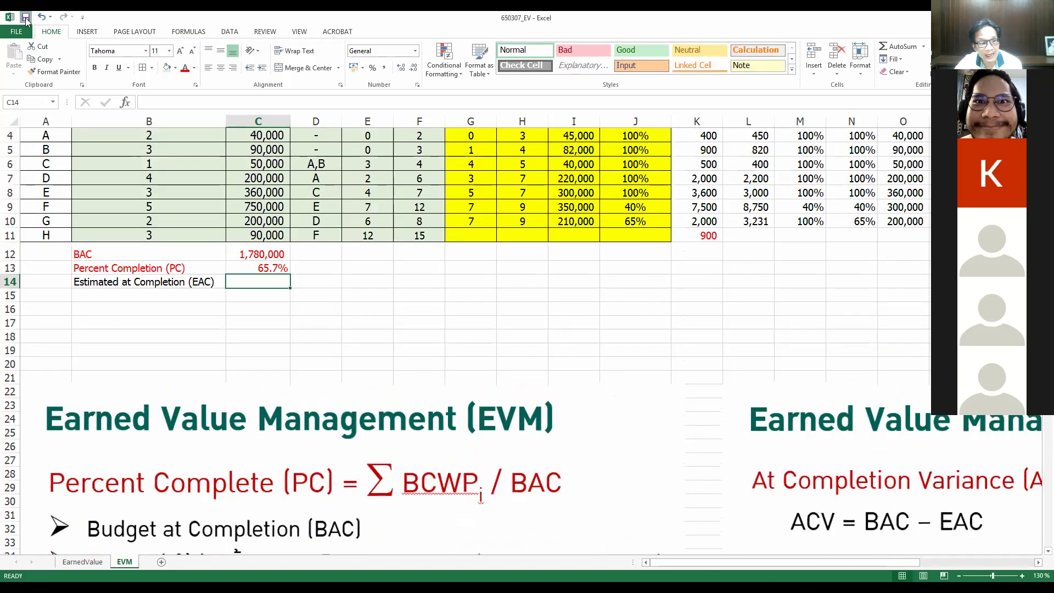
- Slightly increase row 14's height, and check the Percent Completion formula in C13 against the totals in row 11
left_click_drag(8, 288, 8, 289)
left_click(360, 345)
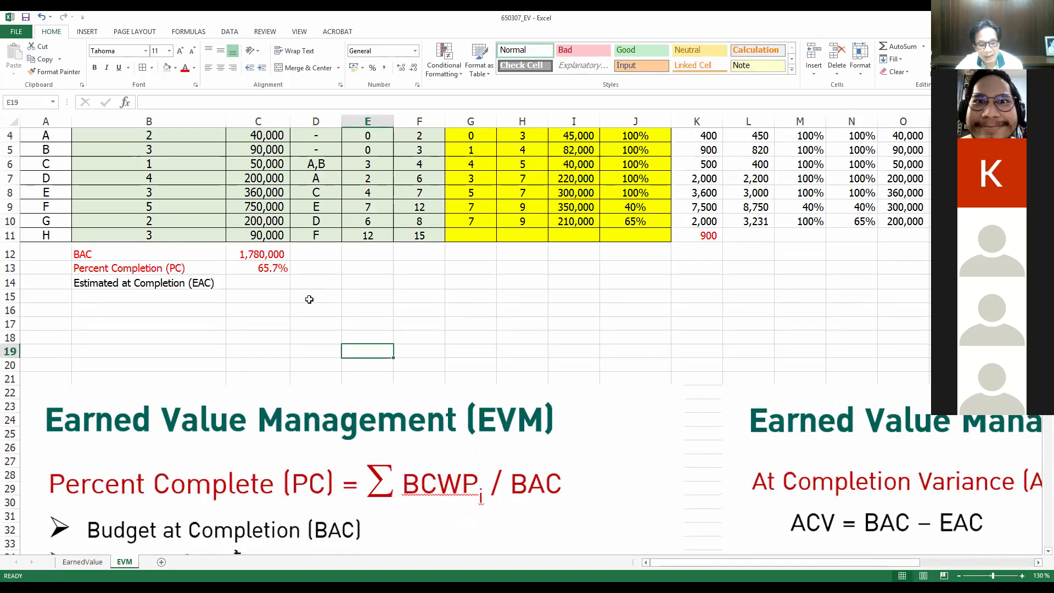
left_click(307, 298)
left_click(259, 267)
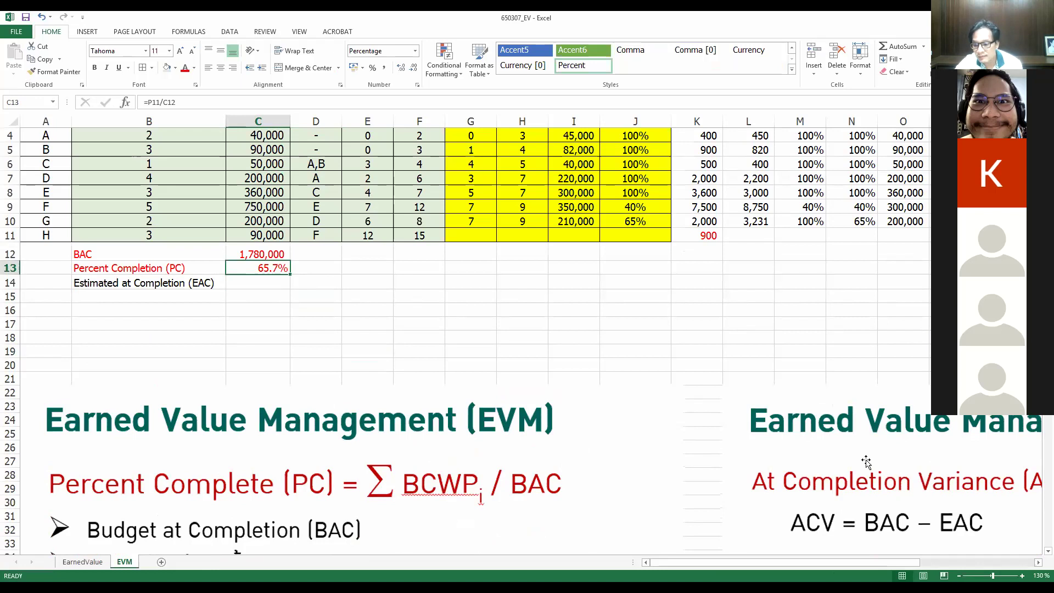
left_click(1036, 561)
left_click(1035, 561)
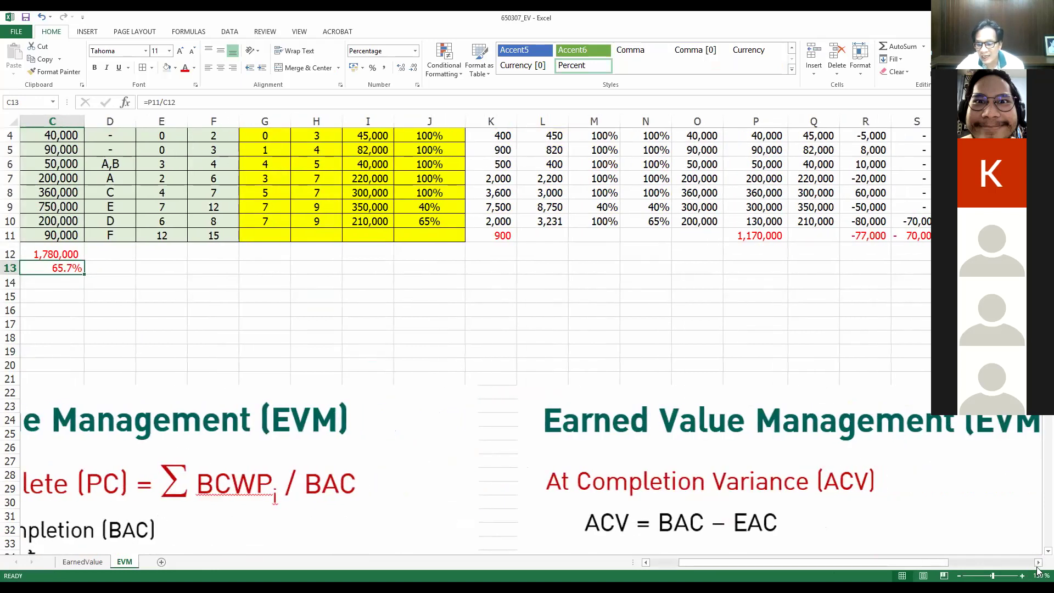
left_click(1037, 562)
left_click(1038, 562)
left_click(639, 324)
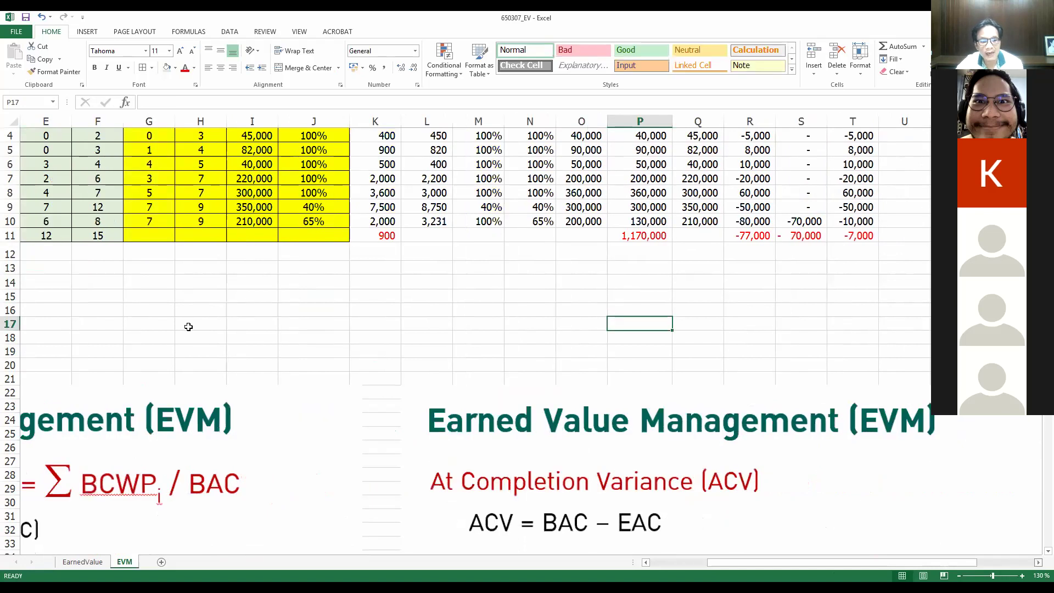
- Enter the Thai label "ใช้เงินจริงๆไปแล้ว" in cell I14
left_click(248, 281)
double_click(247, 281)
type("=e")
key("BackSpace")
key("BackSpace")
type("=bac")
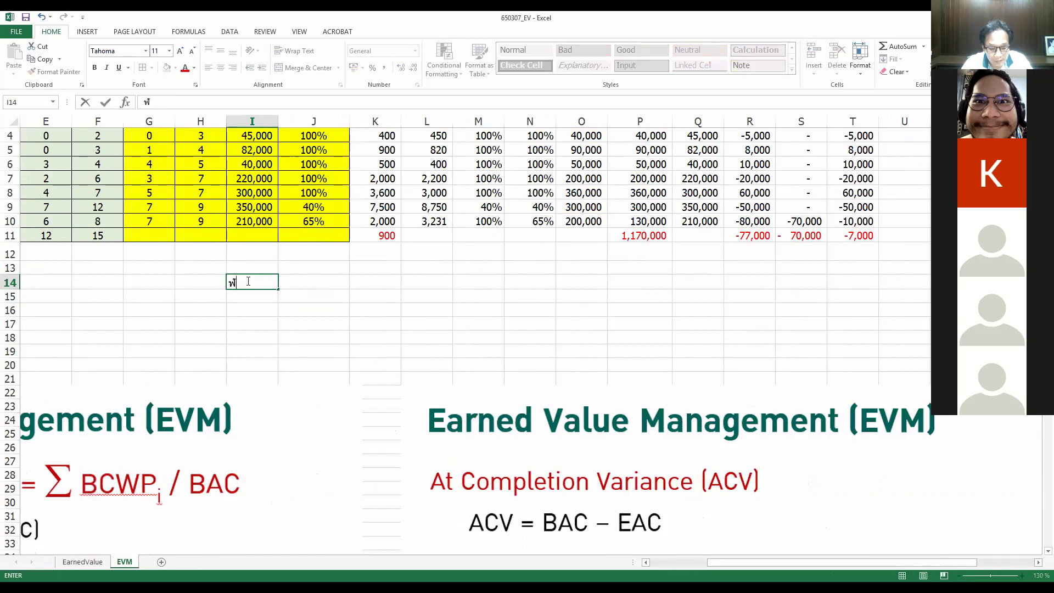
key("BackSpace")
key("BackSpace")
key("BackSpace")
key("BackSpace")
type(".=H'G")
key("BackSpace")
key("BackSpace")
key("BackSpace")
key("BackSpace")
type("ใช้")
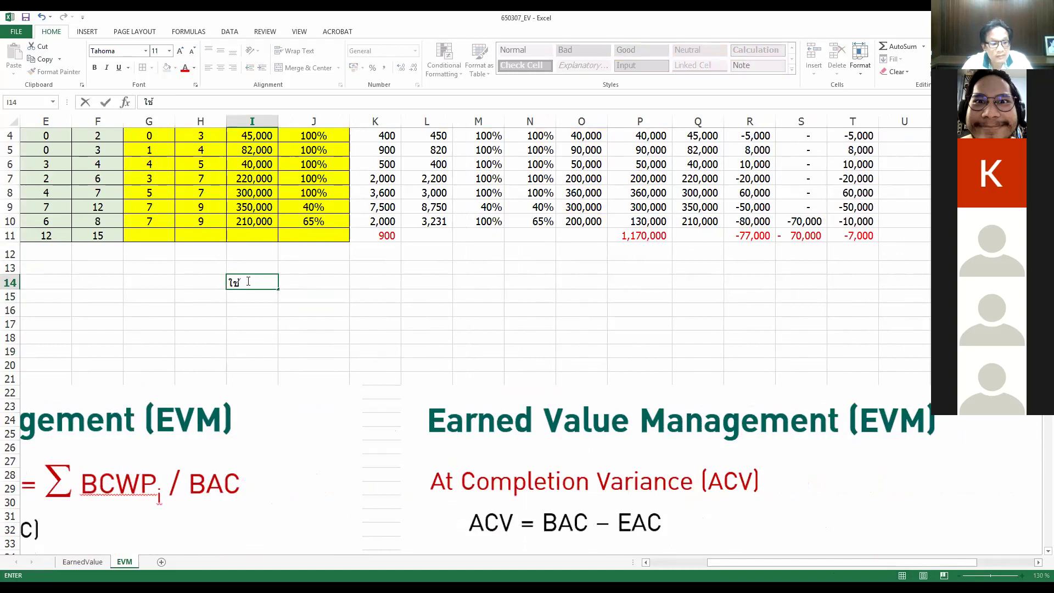
type("เงินจริง")
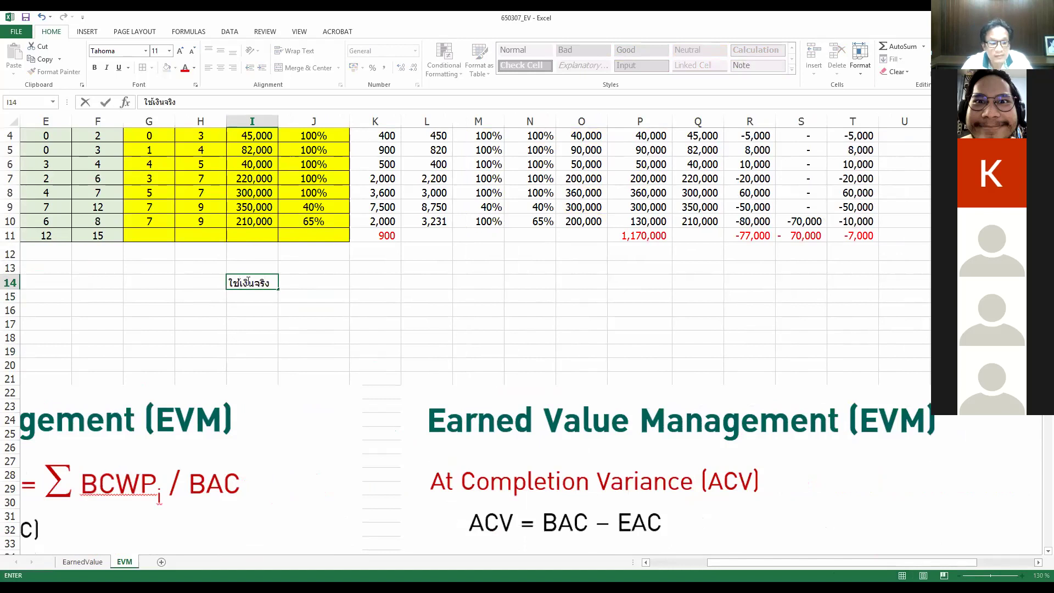
type("ๆไปแล้ว")
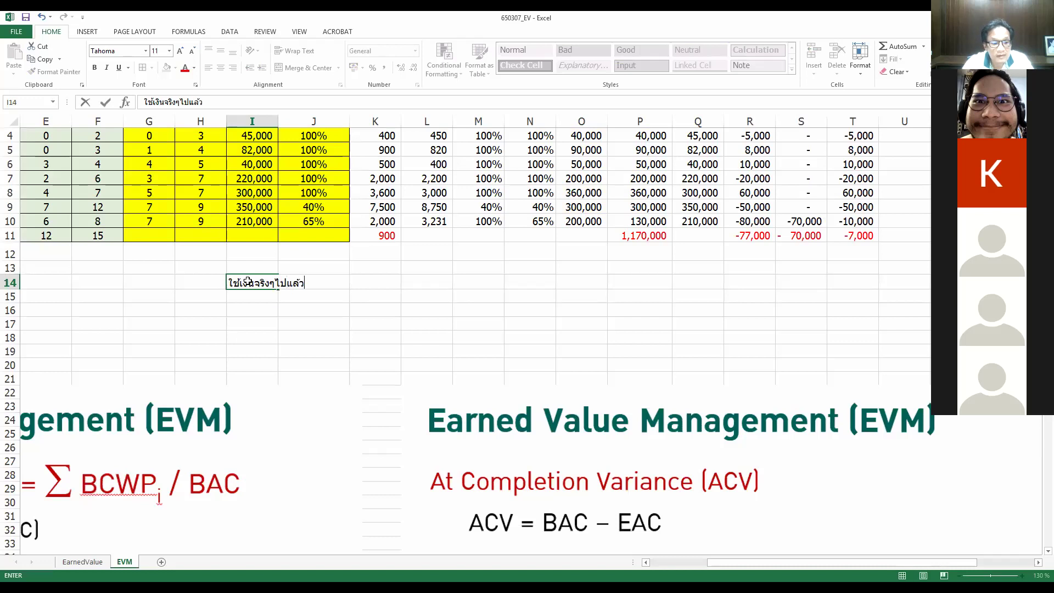
key("Return")
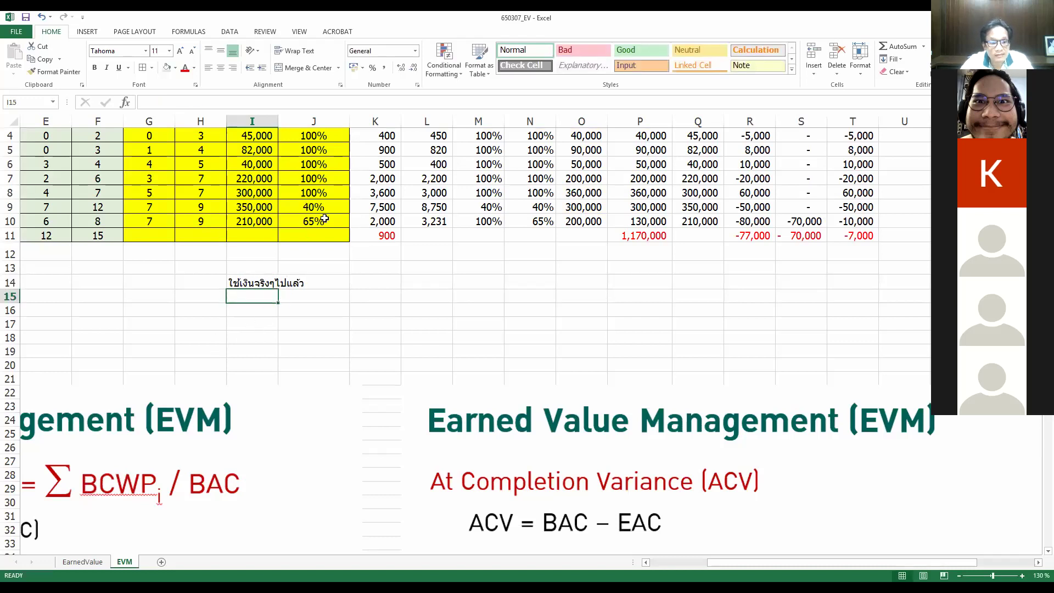
type("ช")
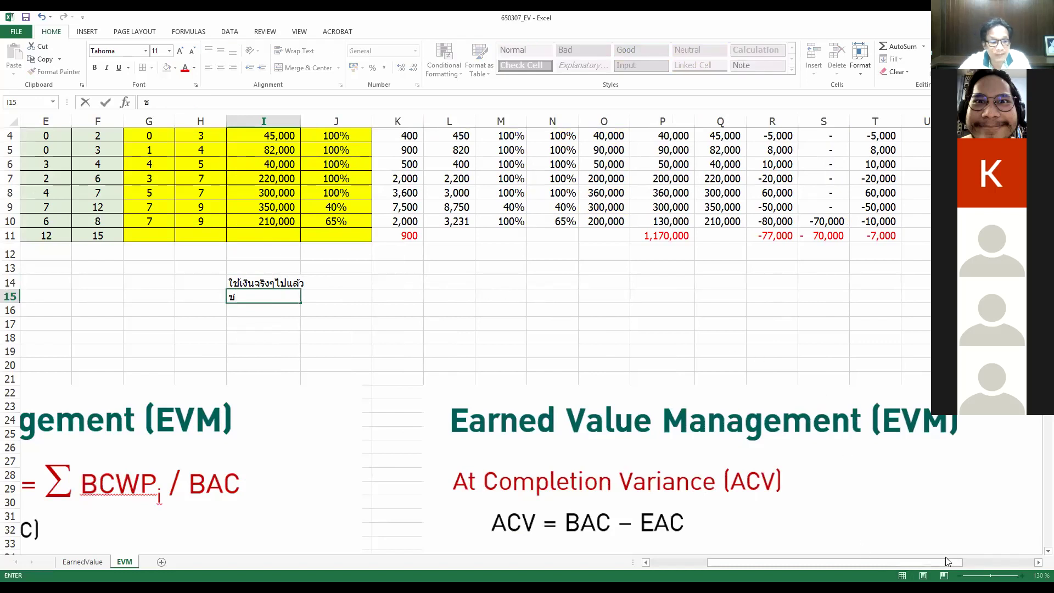
key("BackSpace")
type("=")
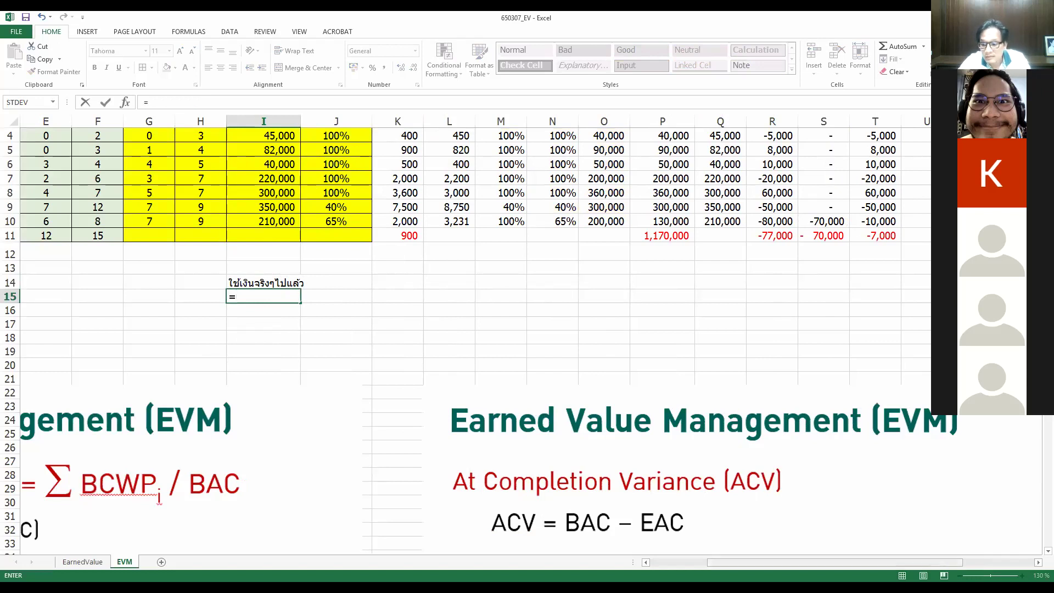
left_click(1037, 562)
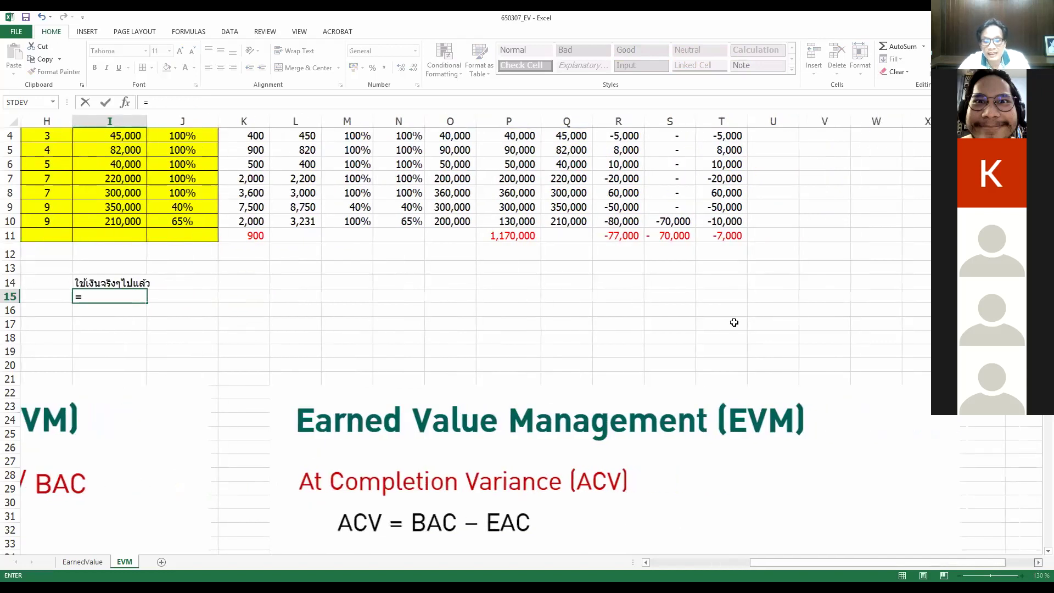
scroll(730, 326, "up", 1)
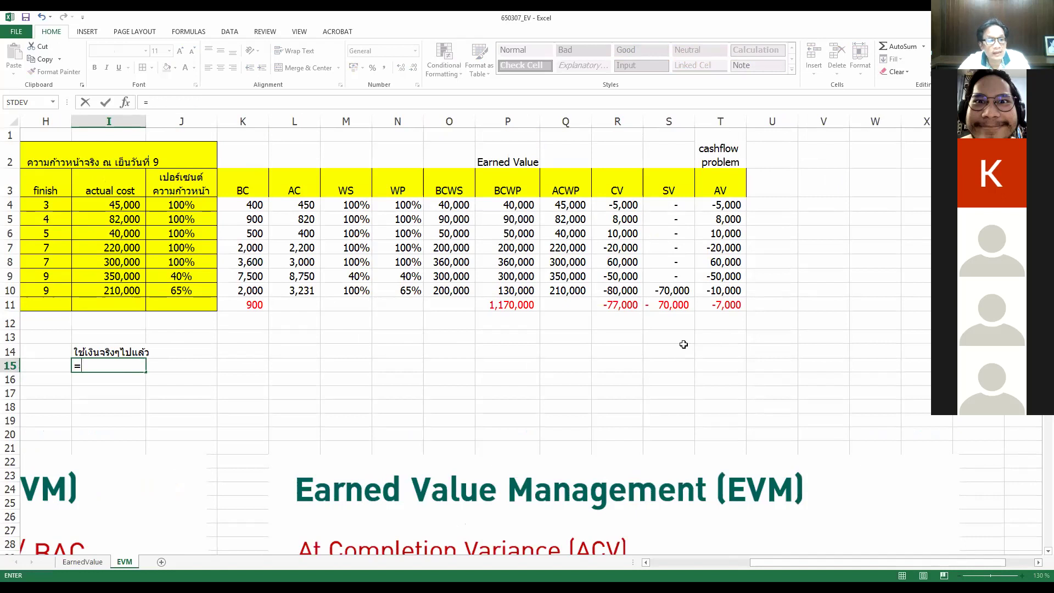
key("Escape")
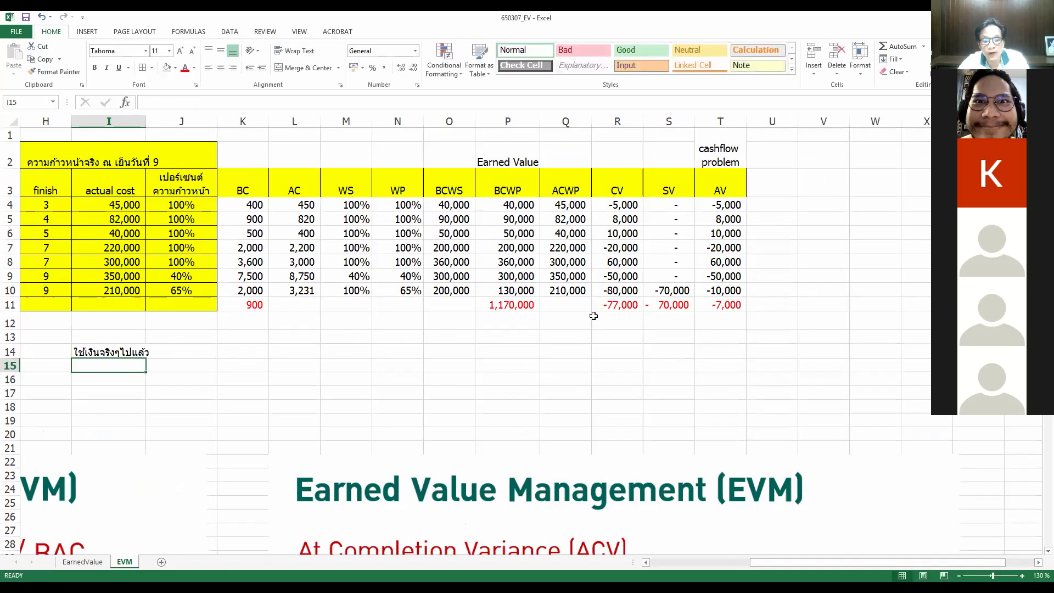
- Total the ACWP column in Q11 and the actual cost column in I12, and compare the two sums
left_click(576, 305)
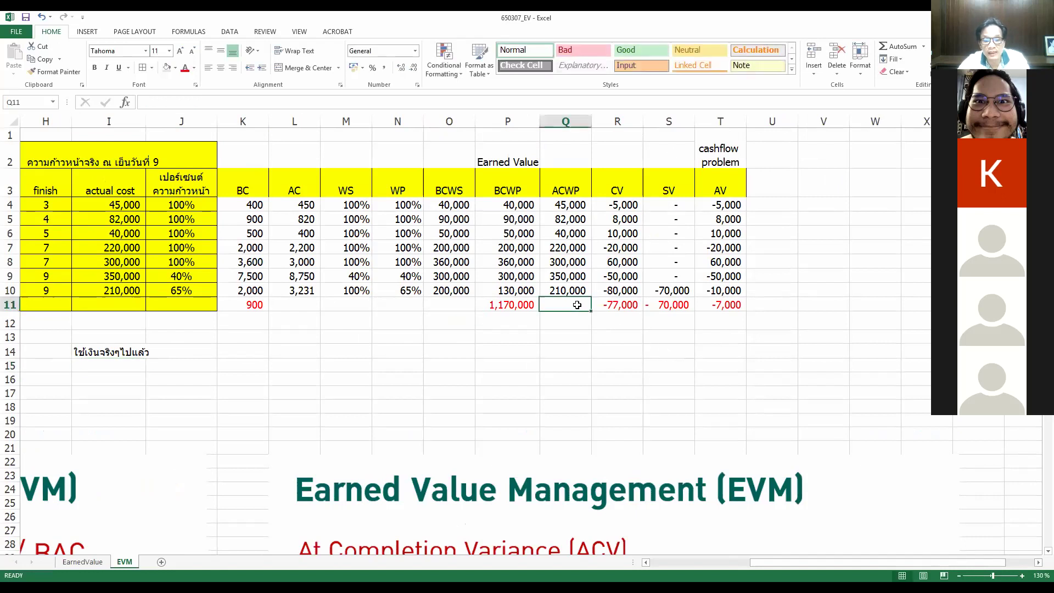
double_click(900, 49)
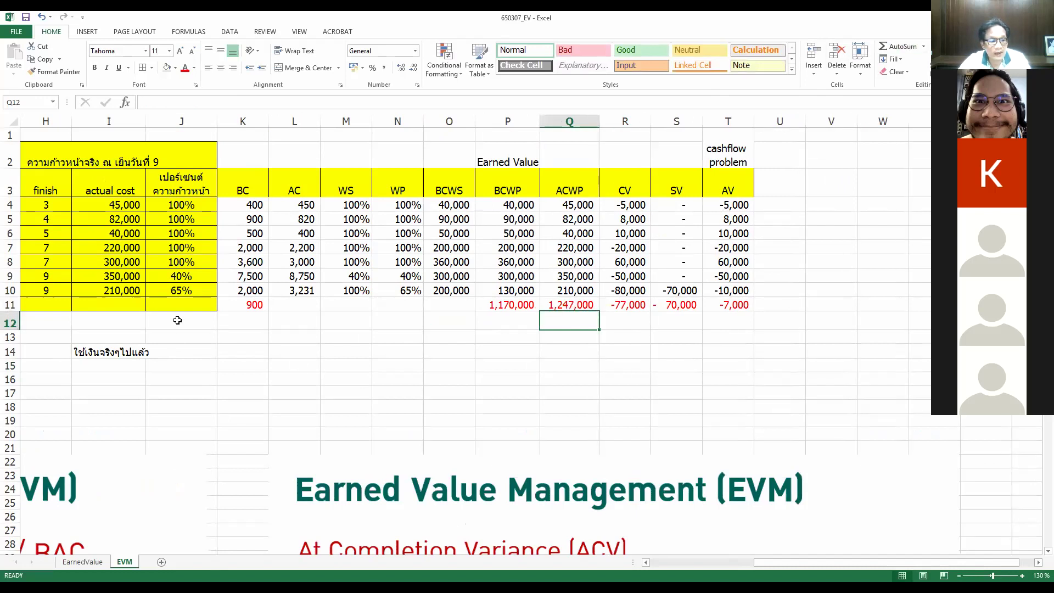
left_click(120, 316)
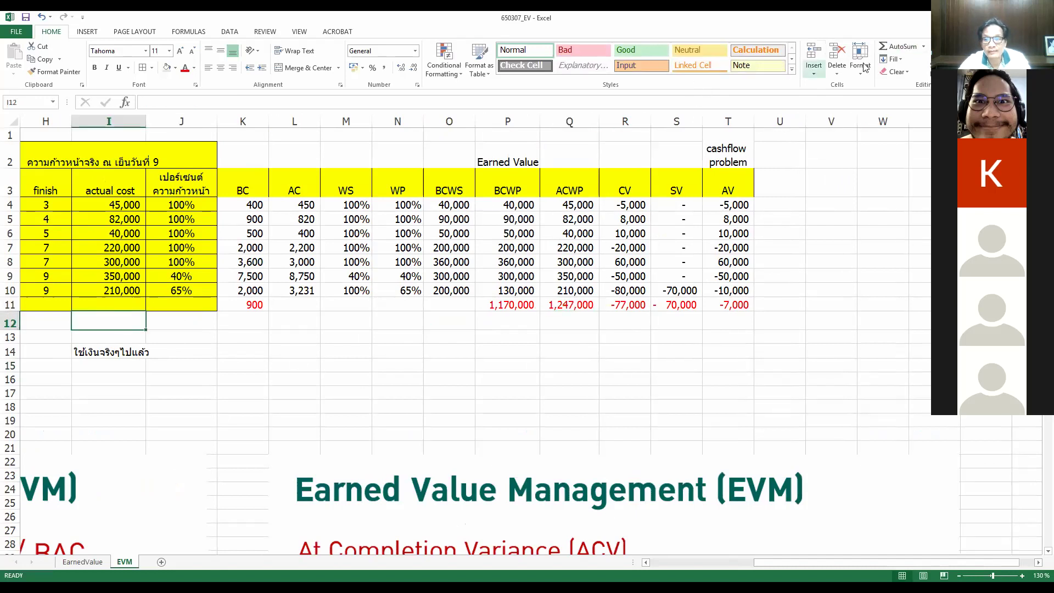
left_click(901, 49)
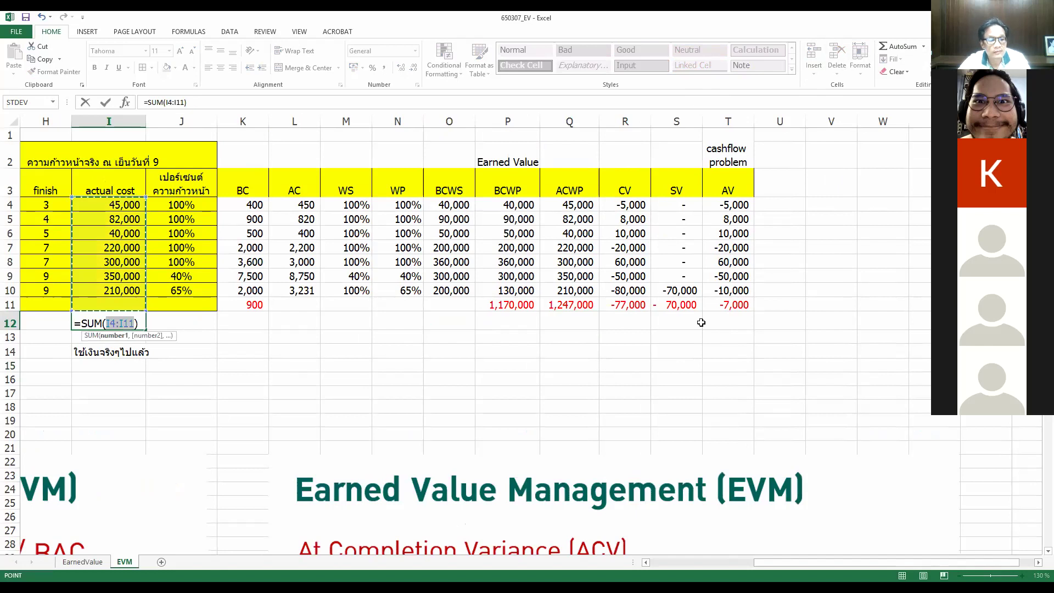
key("Return")
left_click(128, 323)
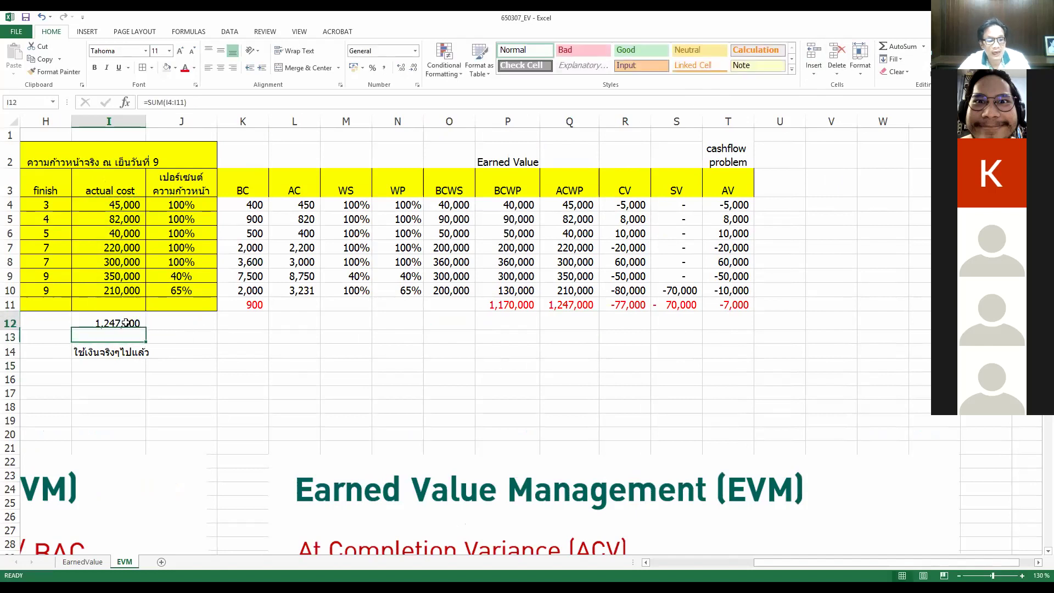
left_click(559, 305)
left_click(126, 320)
- Link I15 to the ACWP total in Q11 and fit column I's width to its contents
left_click(122, 363)
type("=")
left_click(581, 305)
key("Return")
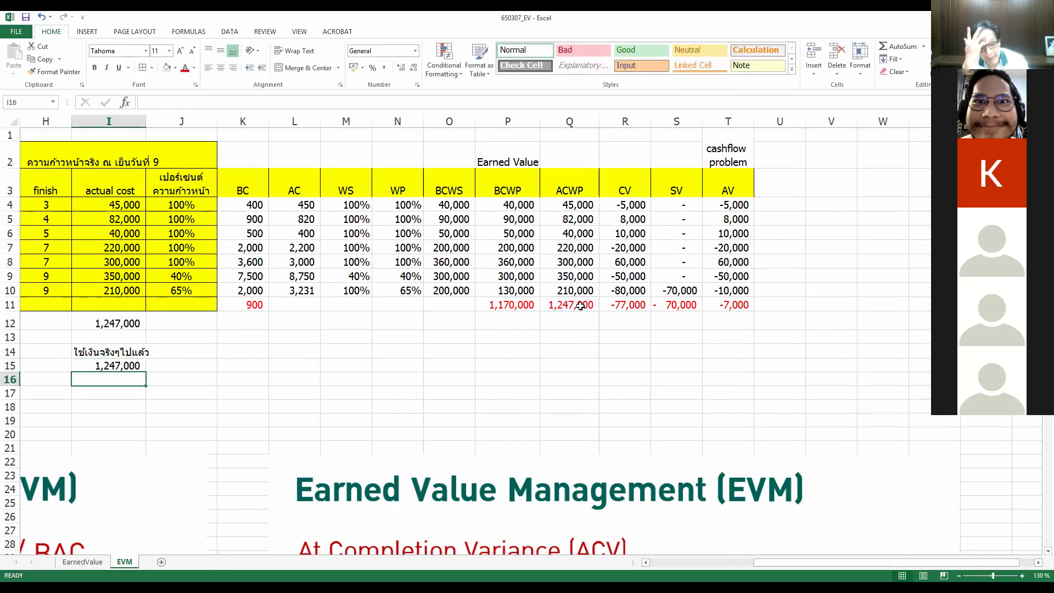
double_click(144, 122)
- Enter the Thai label "โครงการเสร็จไปแล้ว" in cell J14
left_click(195, 355)
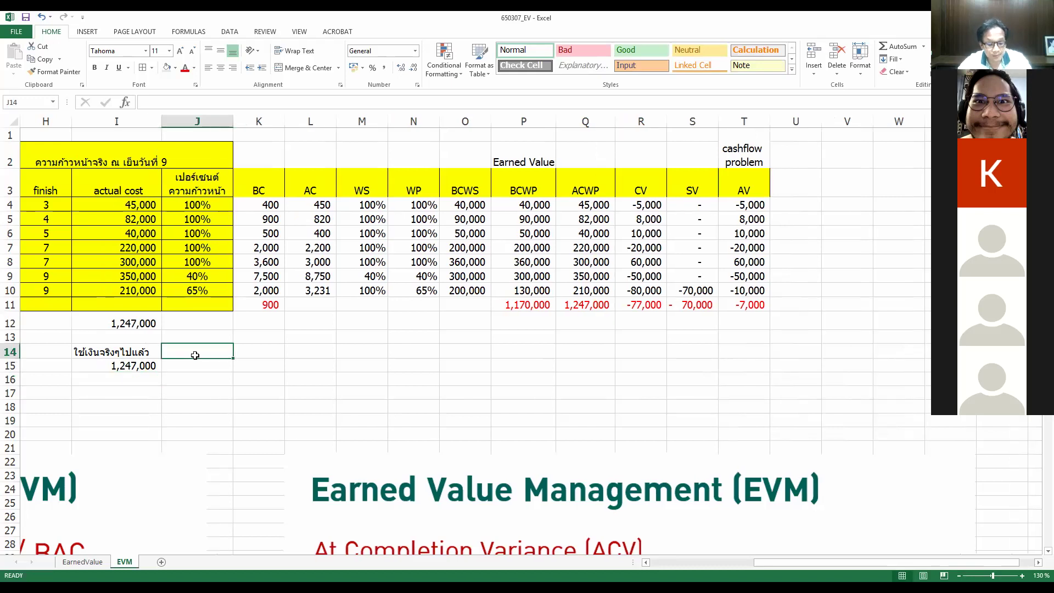
type("F8i'dki")
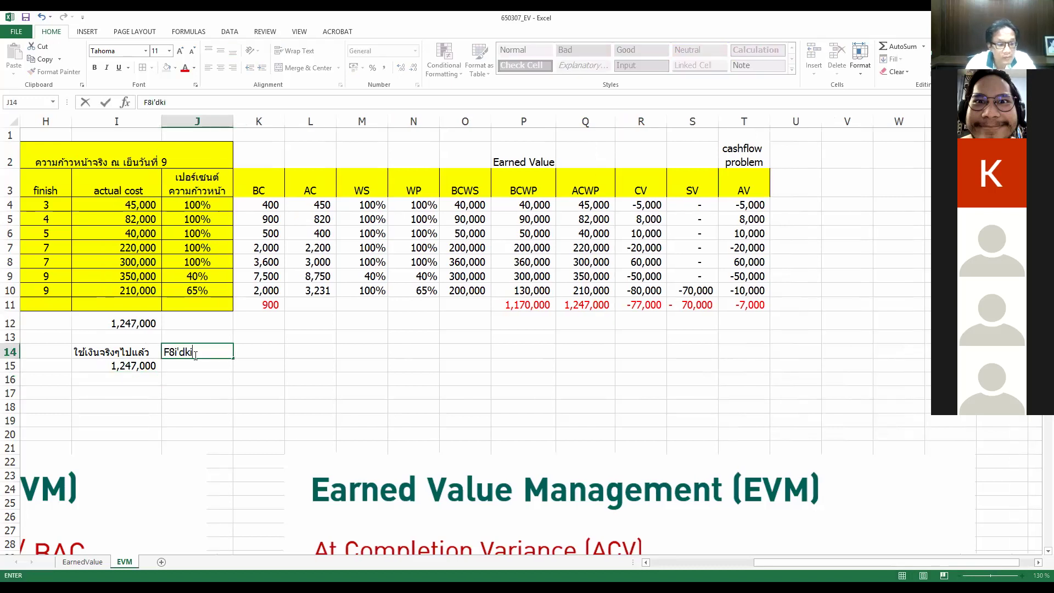
key("BackSpace")
key("BackSpace")
key("BackSpace")
key("BackSpace")
key("BackSpace")
key("BackSpace")
type("โครงการเสร็จไปแล้ว")
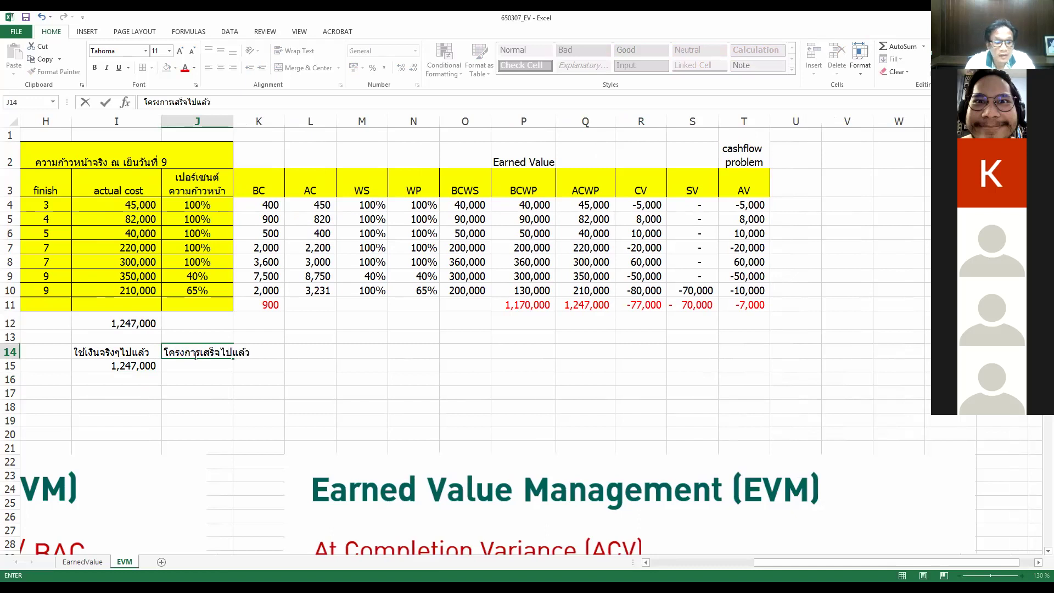
key("Return")
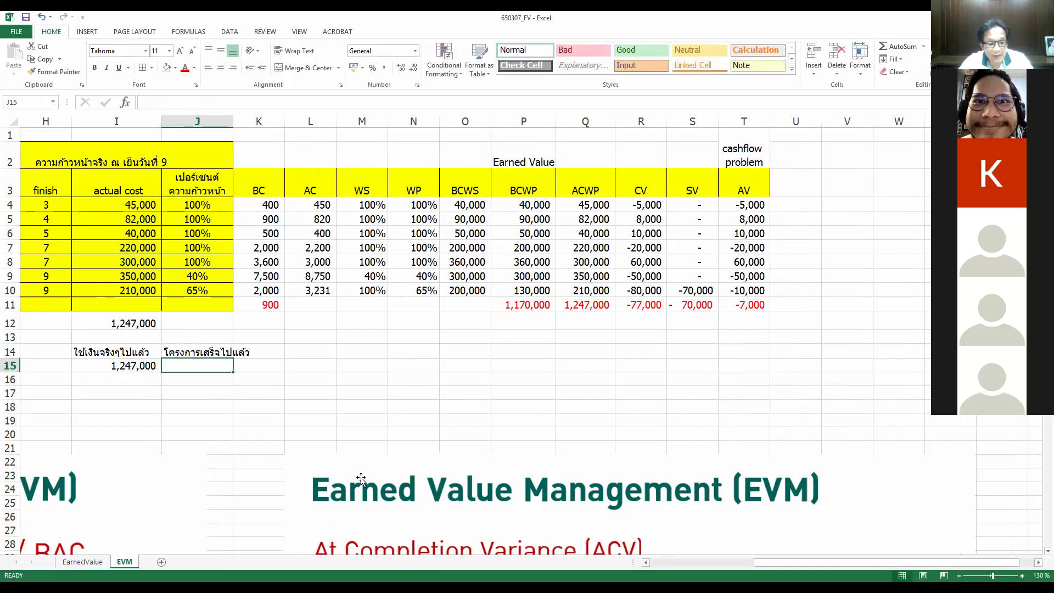
- Link J15 to the Percent Completion value with the formula =C13
type("ช")
key("BackSpace")
type("=")
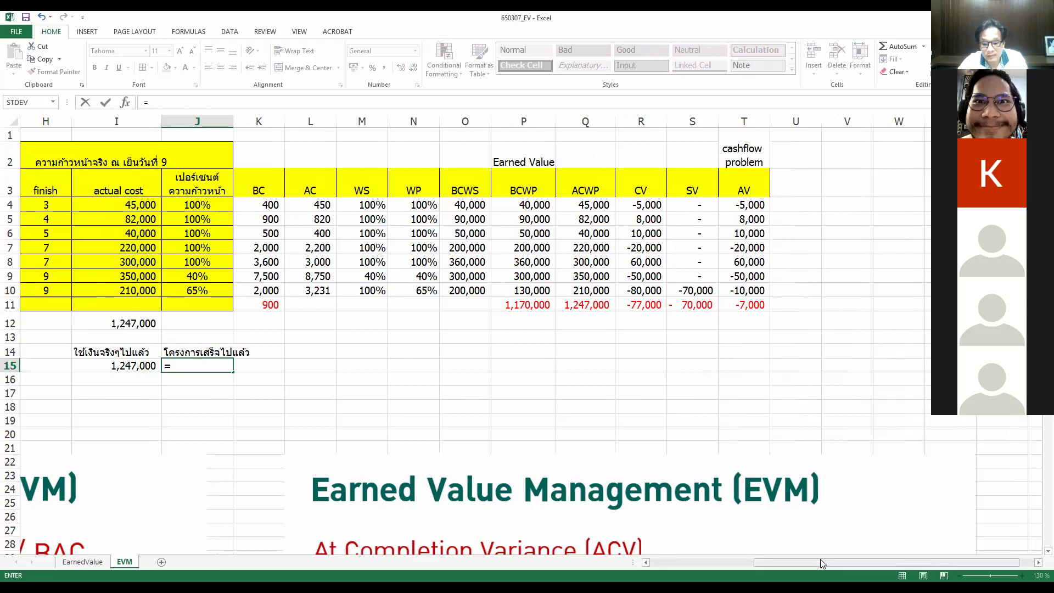
left_click_drag(819, 559, 716, 560)
left_click(273, 336)
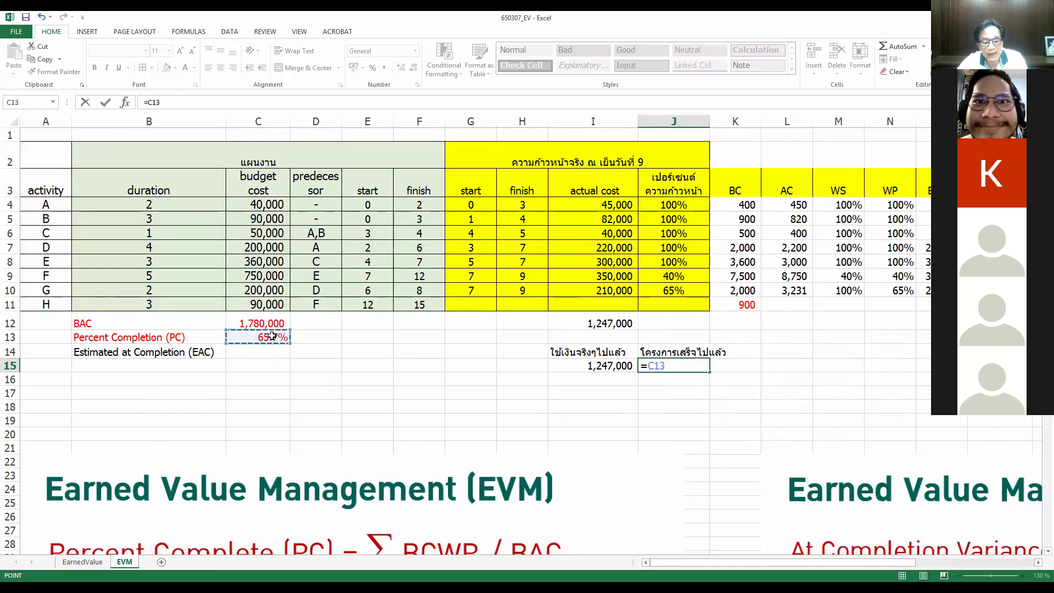
key("Return")
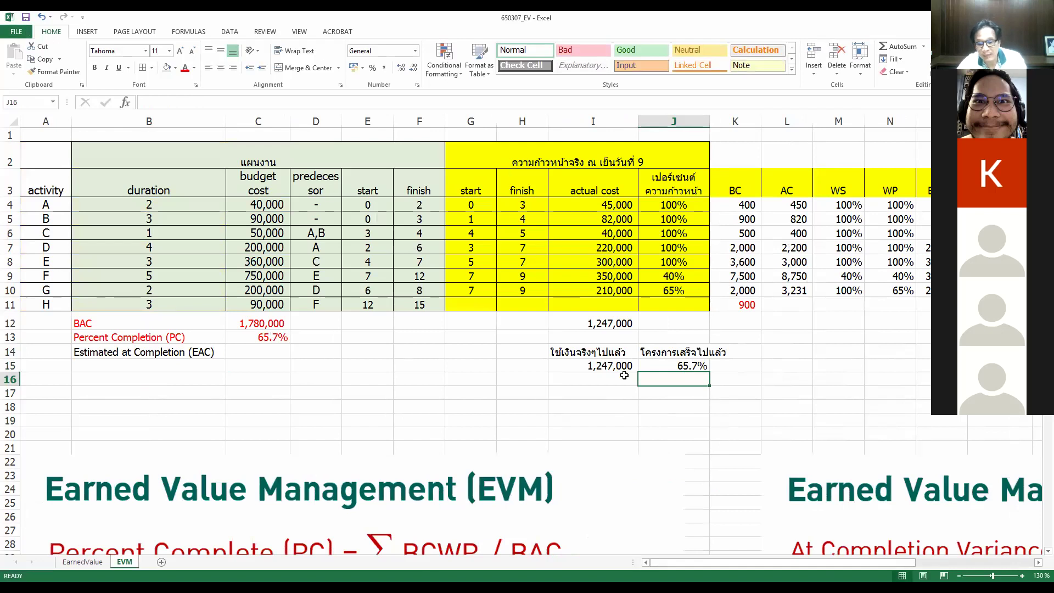
- Enter 100% in J16 and calculate the proportional full-project cost in I16 with =J16*I15/J15
type("100")
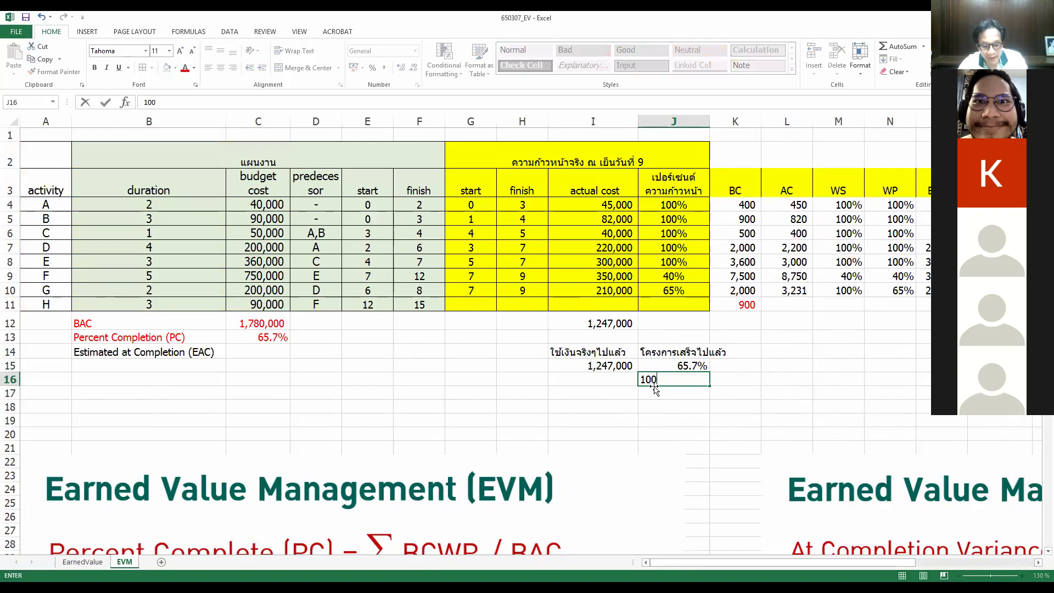
type("%")
key("Left")
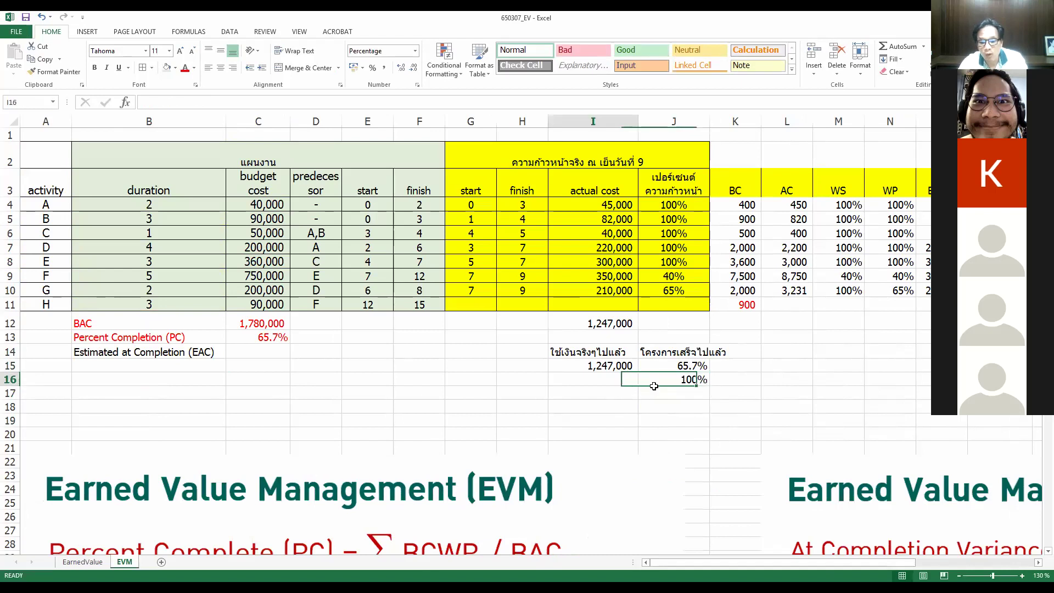
type("=")
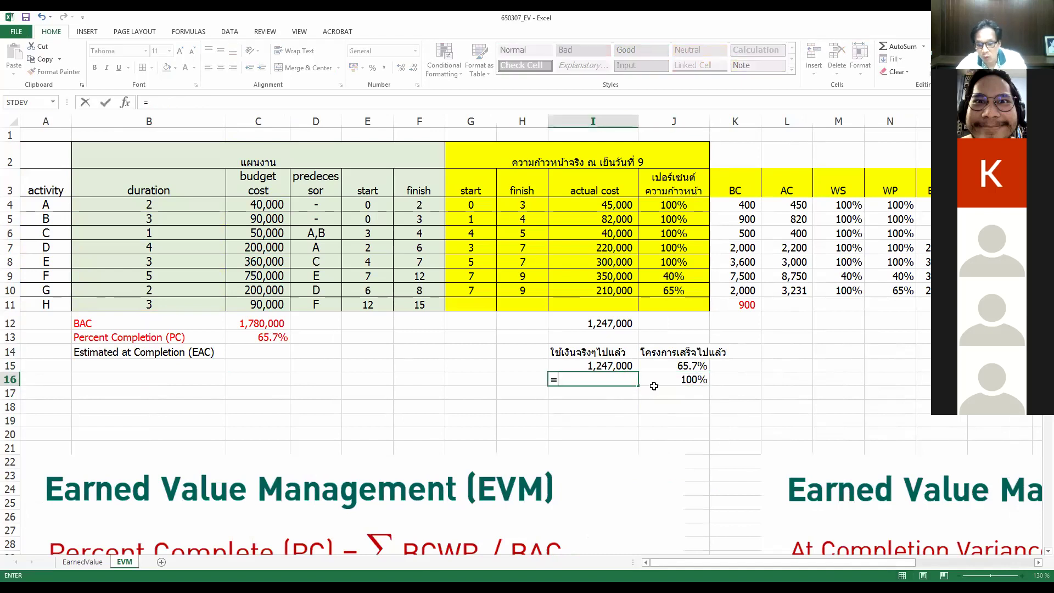
left_click(668, 381)
type("*")
left_click(615, 364)
type("/")
left_click(688, 367)
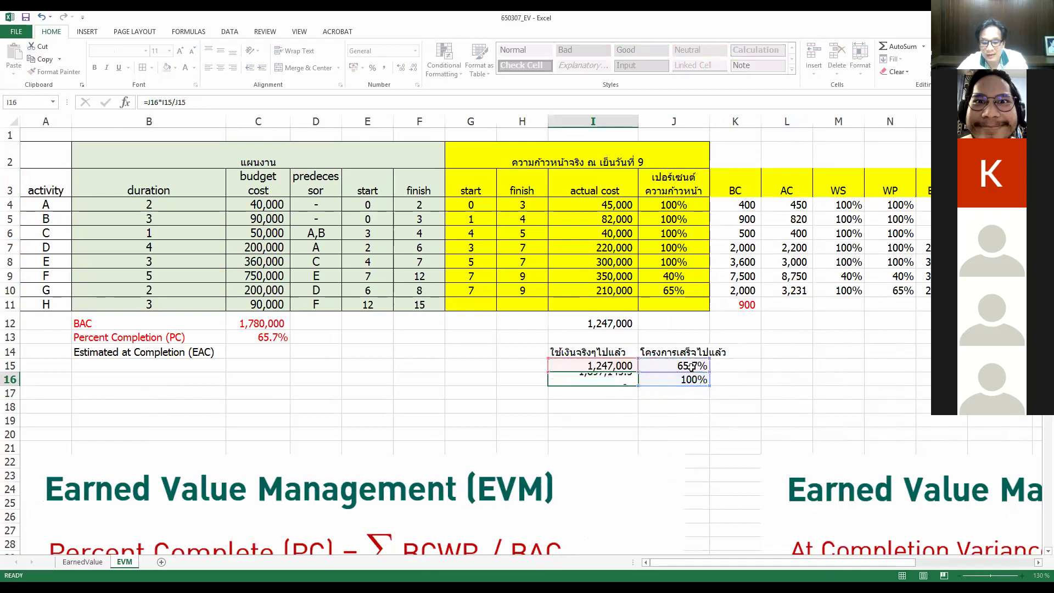
key("Return")
left_click(609, 380)
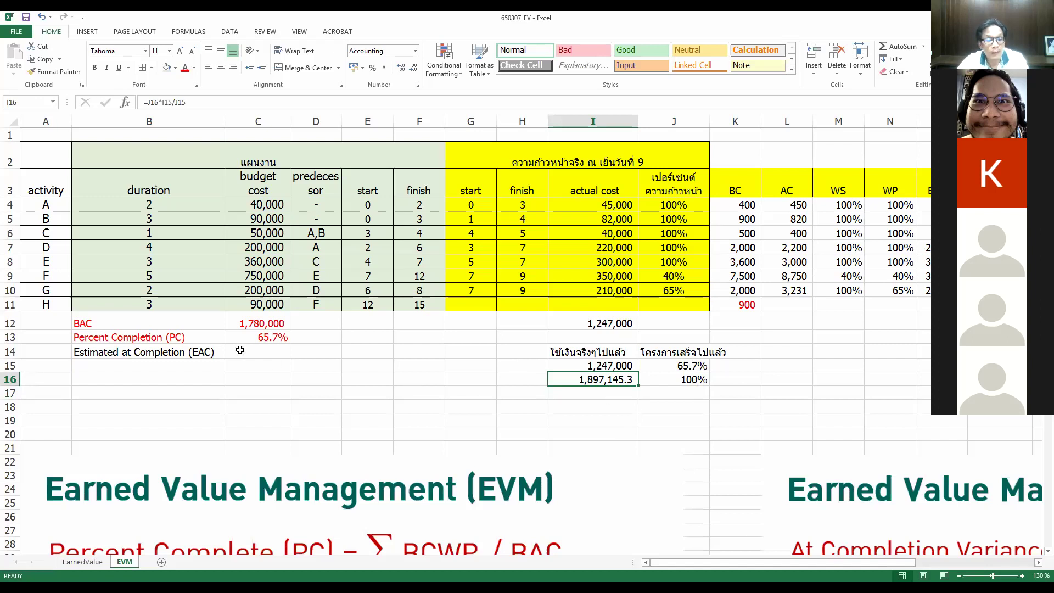
- Fill the Estimated at Completion cell C14 with =I16 and fit column C's width to its contents
left_click(260, 352)
type("=")
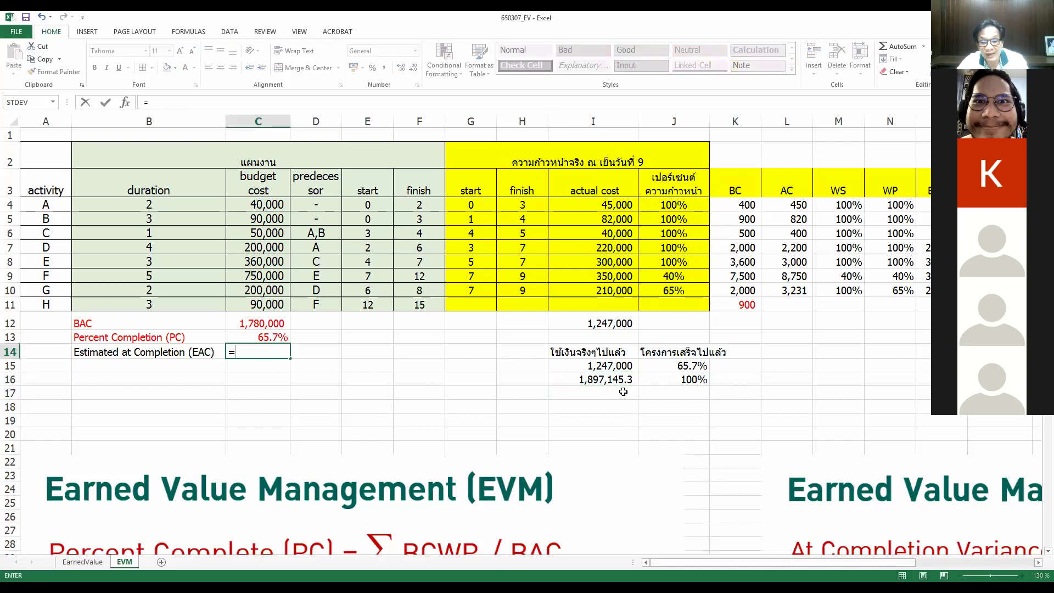
left_click(619, 381)
key("Return")
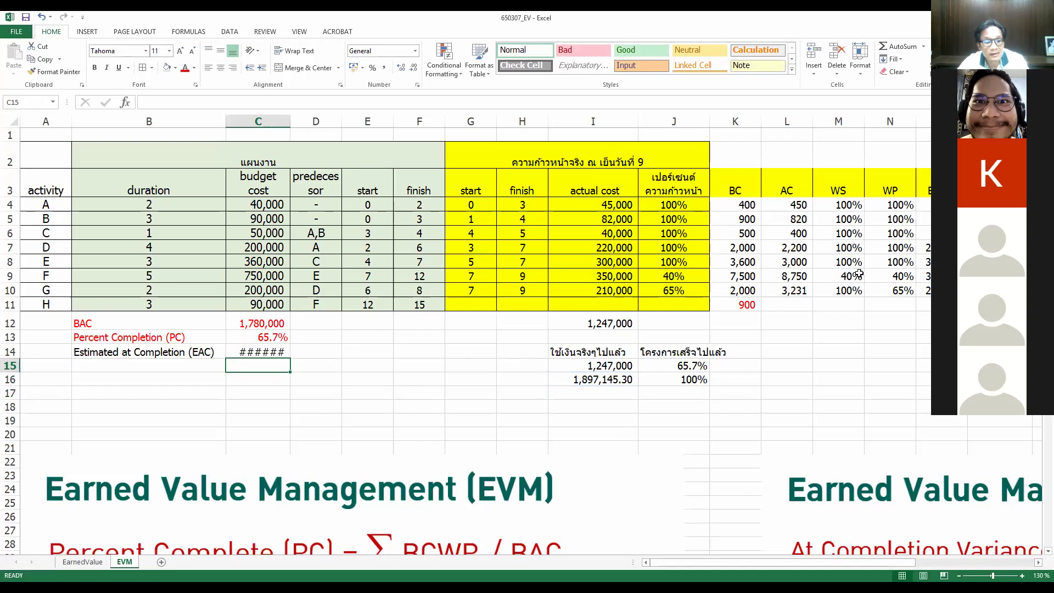
double_click(290, 122)
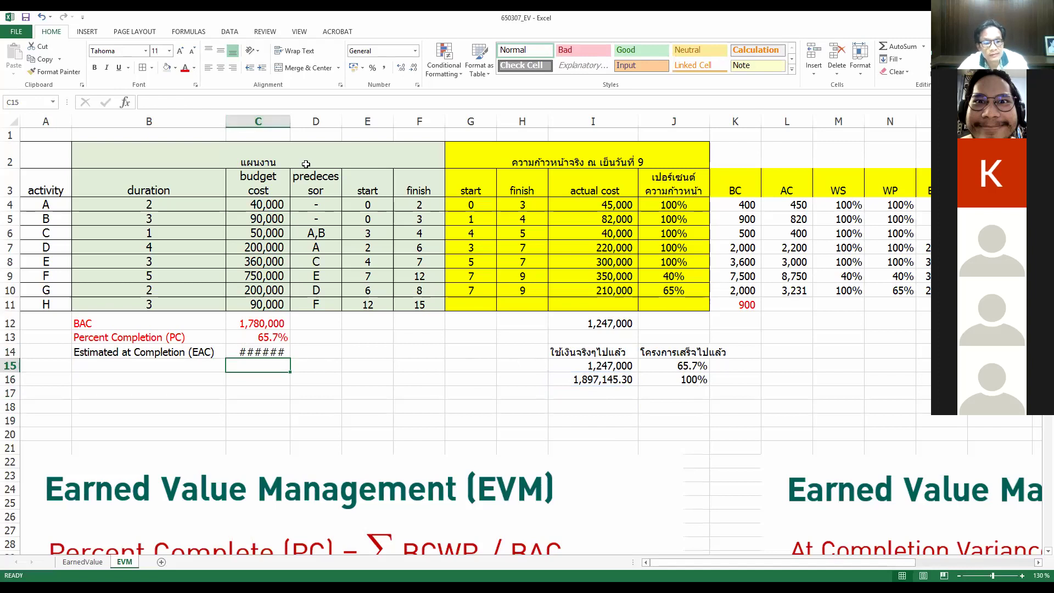
left_click(398, 409)
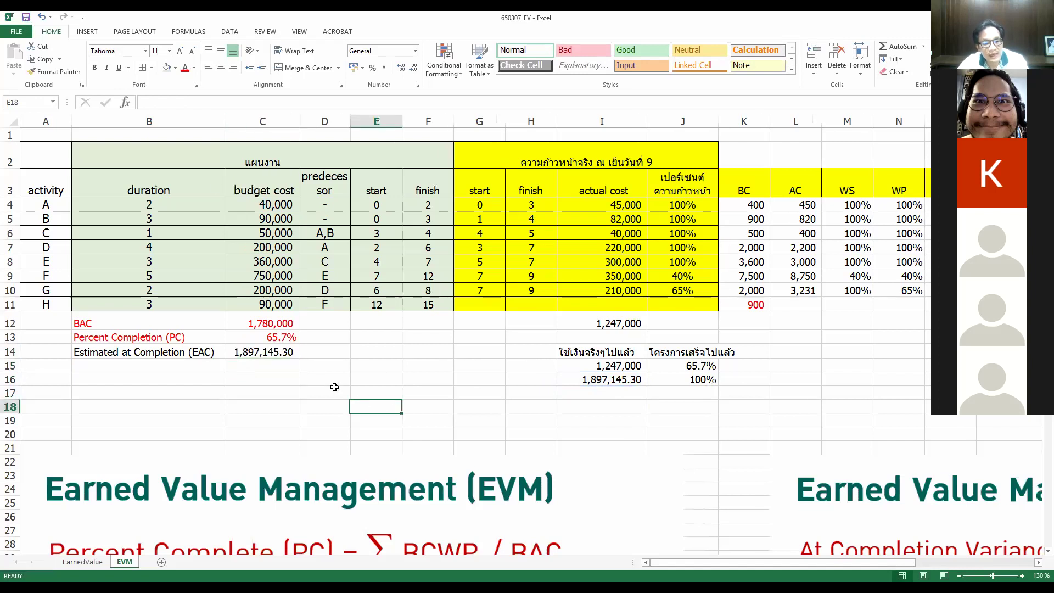
- Remove the two decimal places from the estimated costs in C14 and I16
left_click(293, 352)
left_click(413, 68)
left_click(413, 68)
left_click(642, 379)
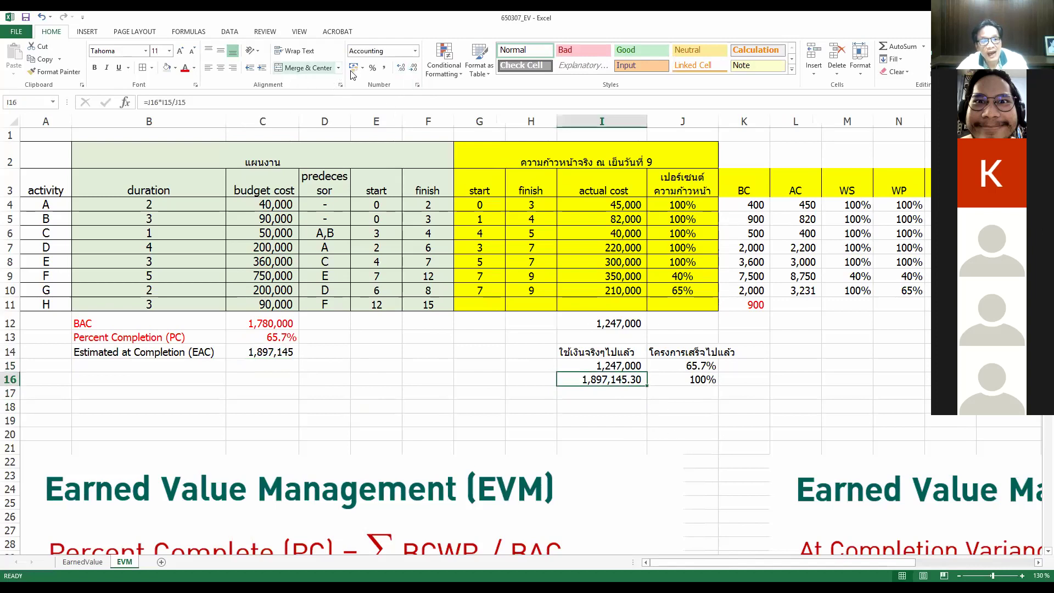
left_click(413, 67)
left_click(414, 68)
left_click(296, 380)
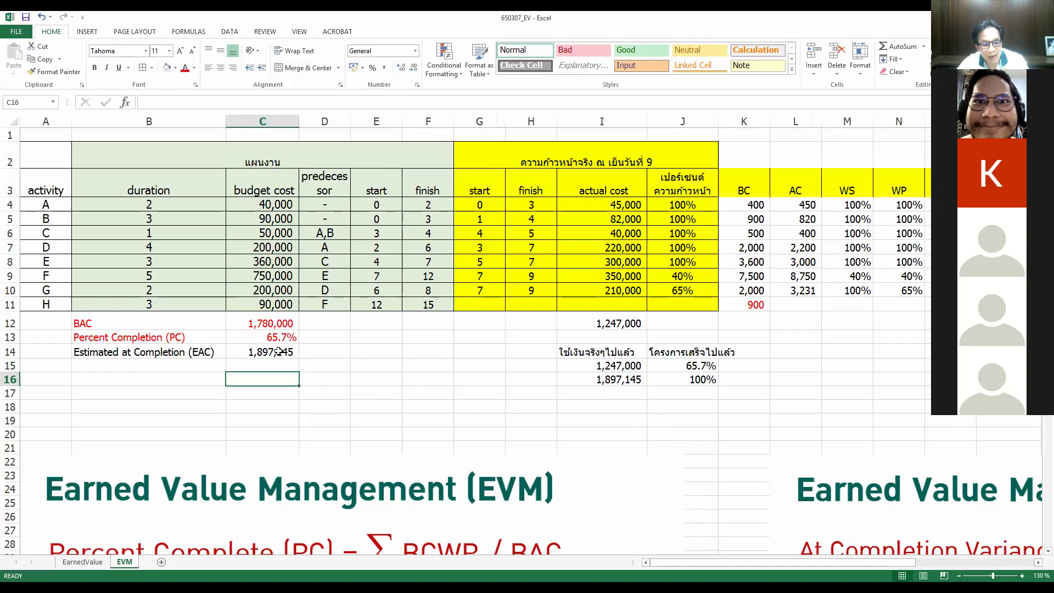
left_click(277, 352)
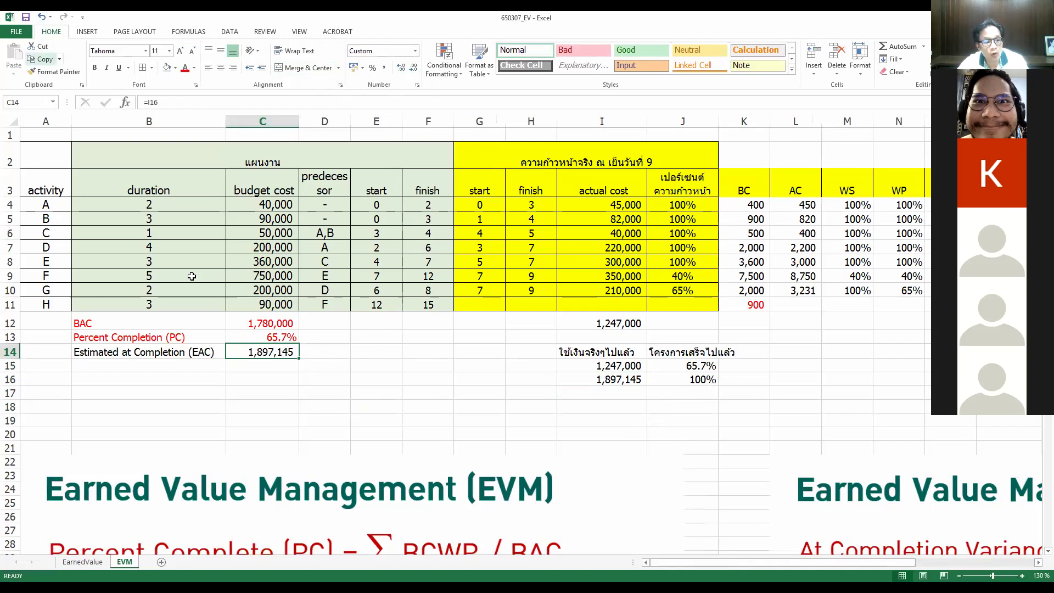
- Colour the Estimated at Completion label and value in B14:C14 red
left_click_drag(161, 351, 386, 379)
left_click(184, 68)
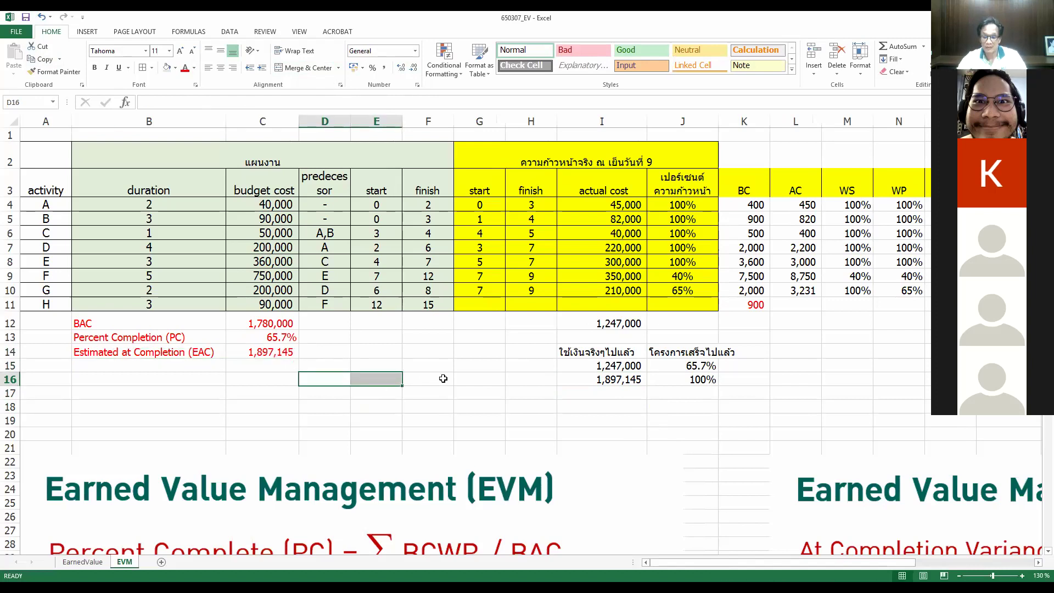
- Examine how I15:J16 scales the actual cost and percent completion to the full-project cost, and glance over the earned value columns
left_click(603, 375)
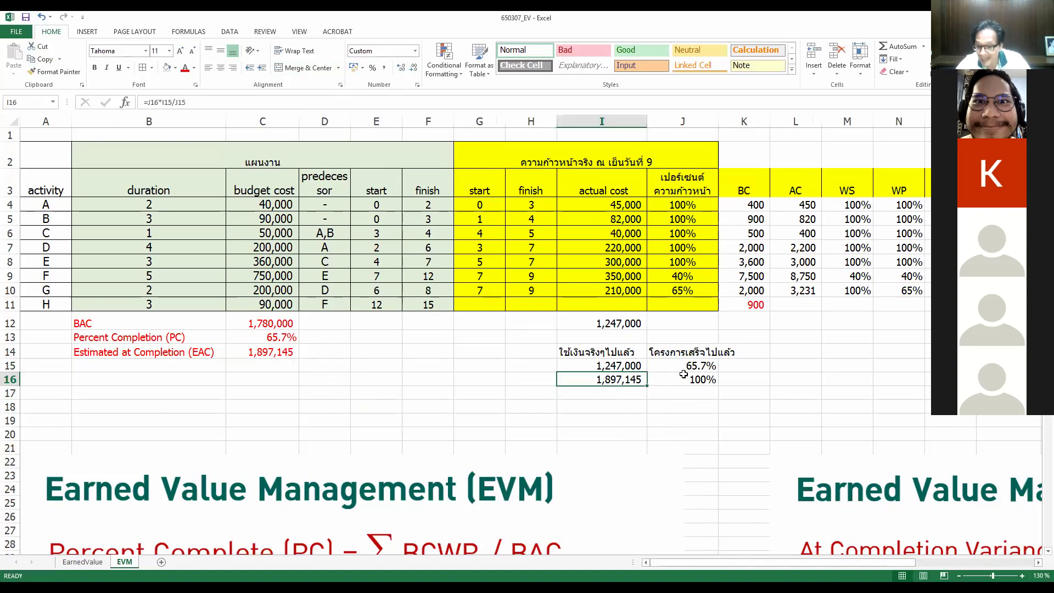
left_click(604, 364)
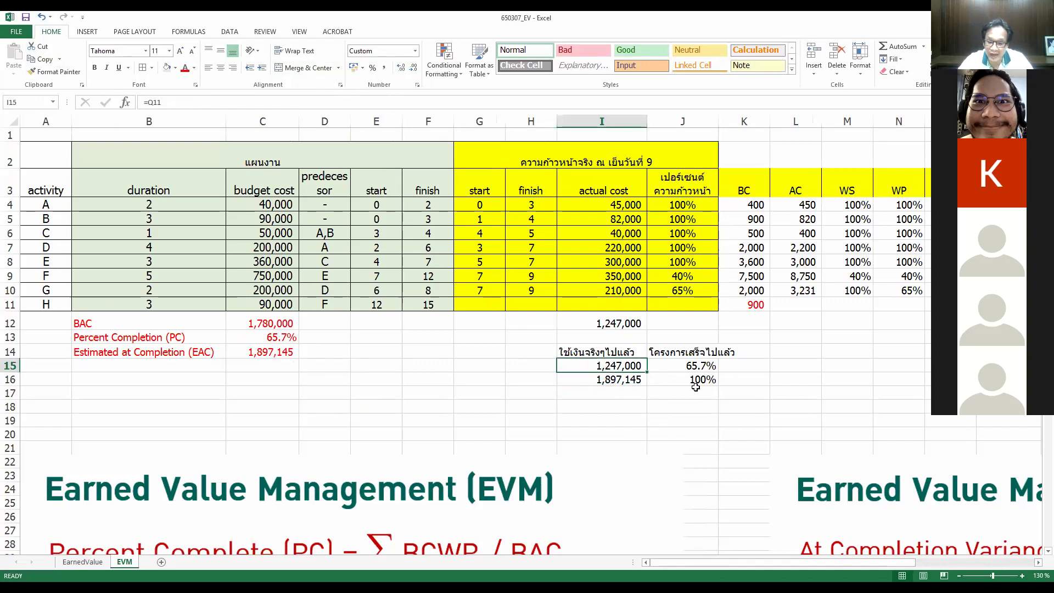
left_click(683, 366)
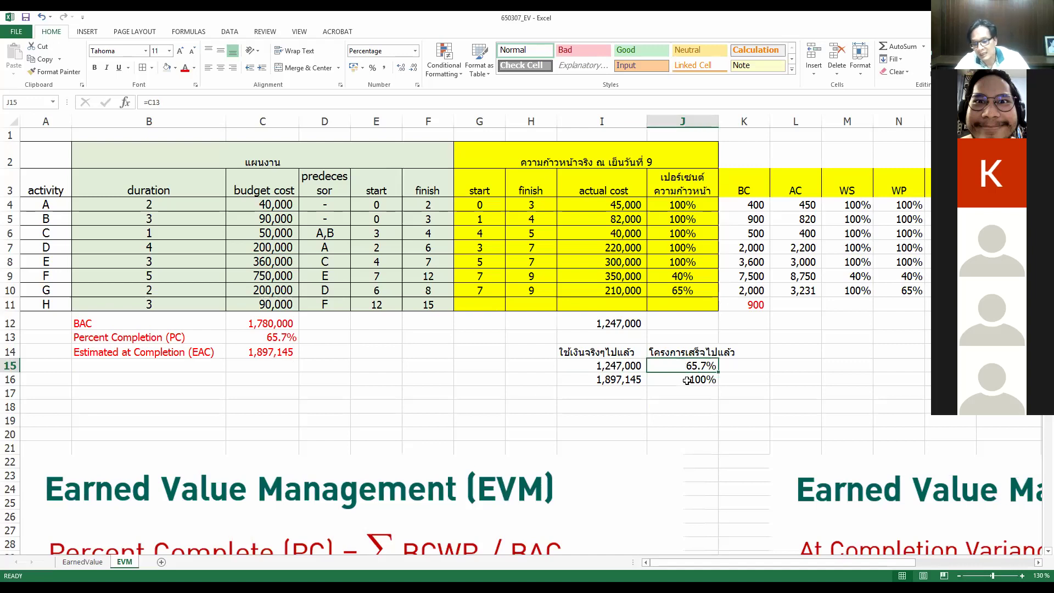
left_click(687, 381)
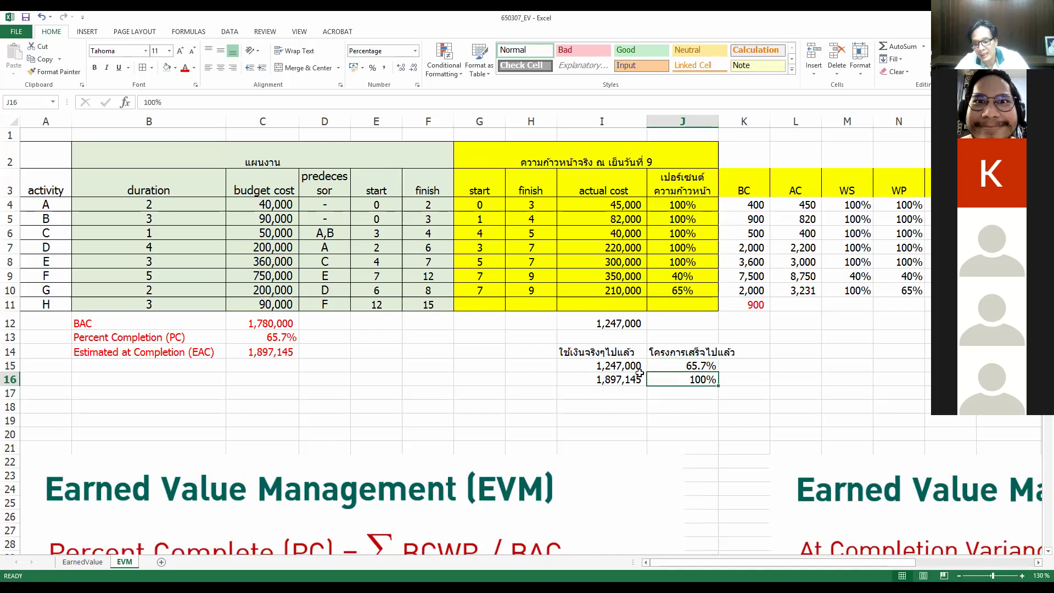
left_click(620, 366)
left_click(698, 365)
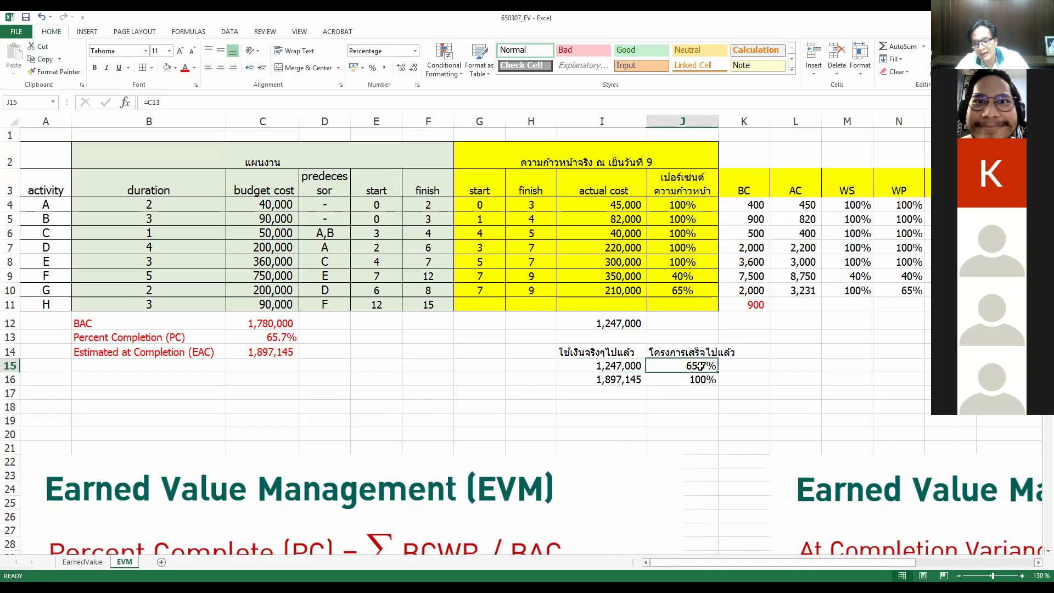
left_click(597, 380)
left_click(268, 364)
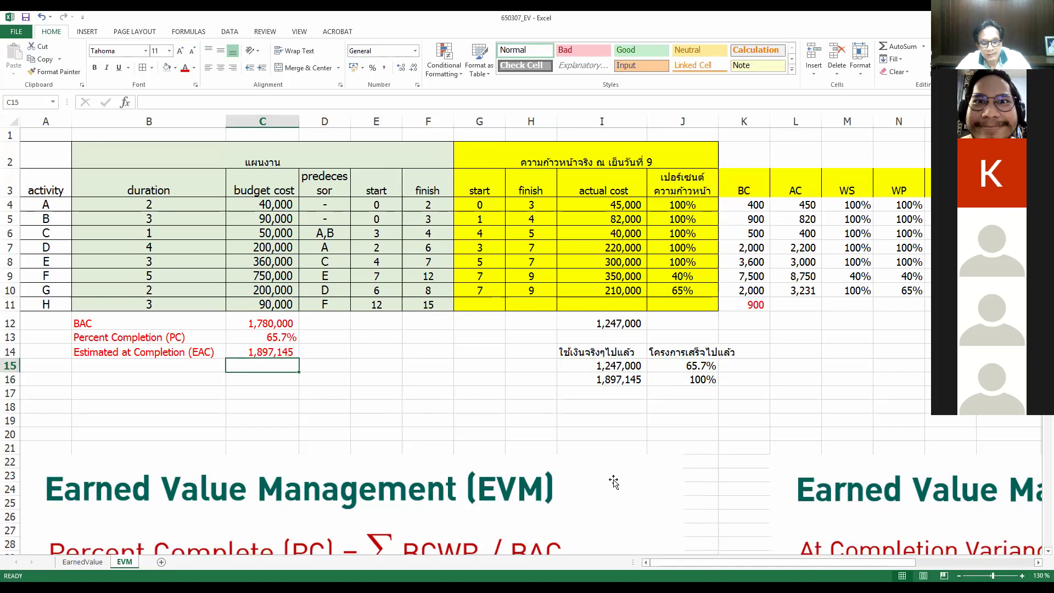
left_click_drag(831, 563, 919, 561)
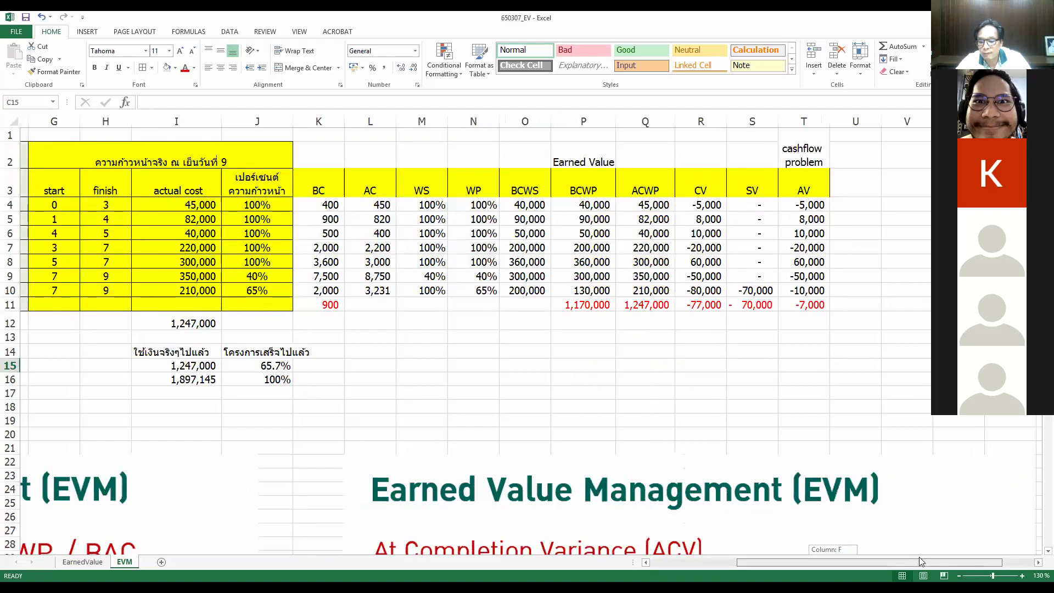
left_click_drag(918, 556, 832, 561)
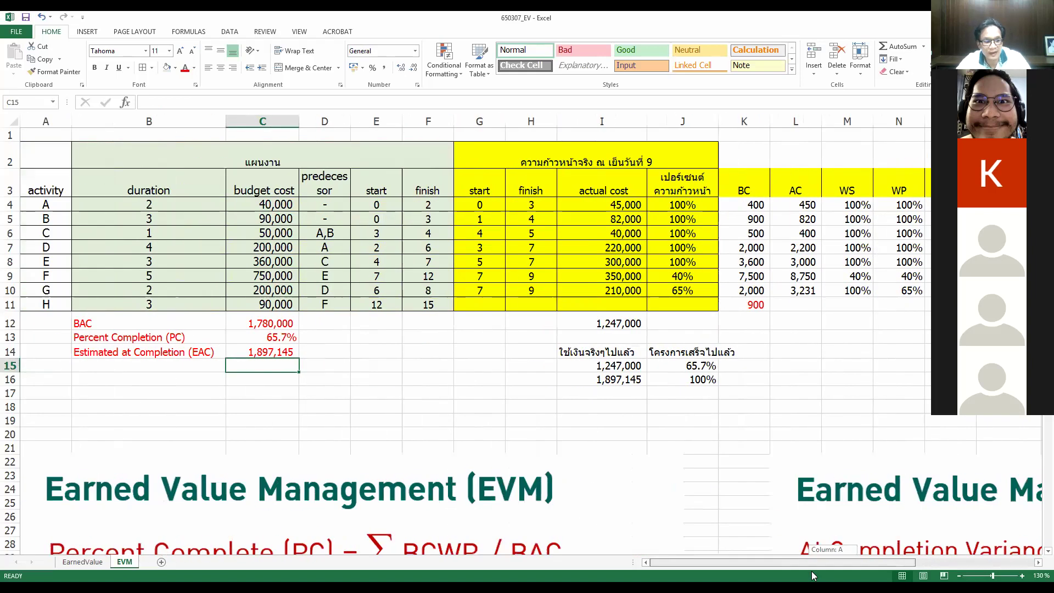
- Label cell B15 "At Completion Variance (ACV)", following the reference slide on the sheet
left_click(174, 371)
scroll(646, 445, "down", 3)
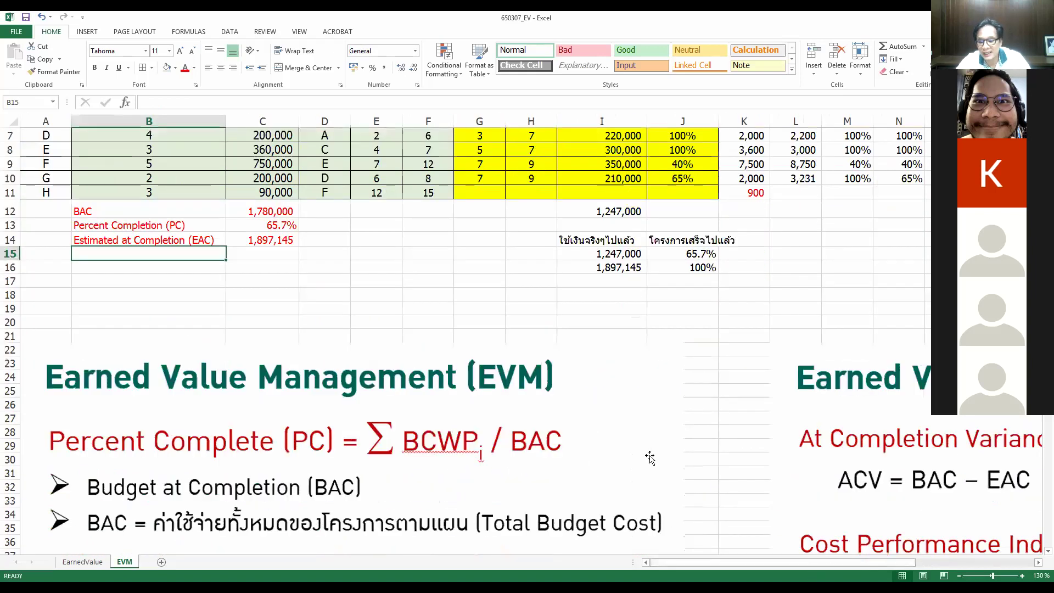
left_click_drag(775, 563, 849, 562)
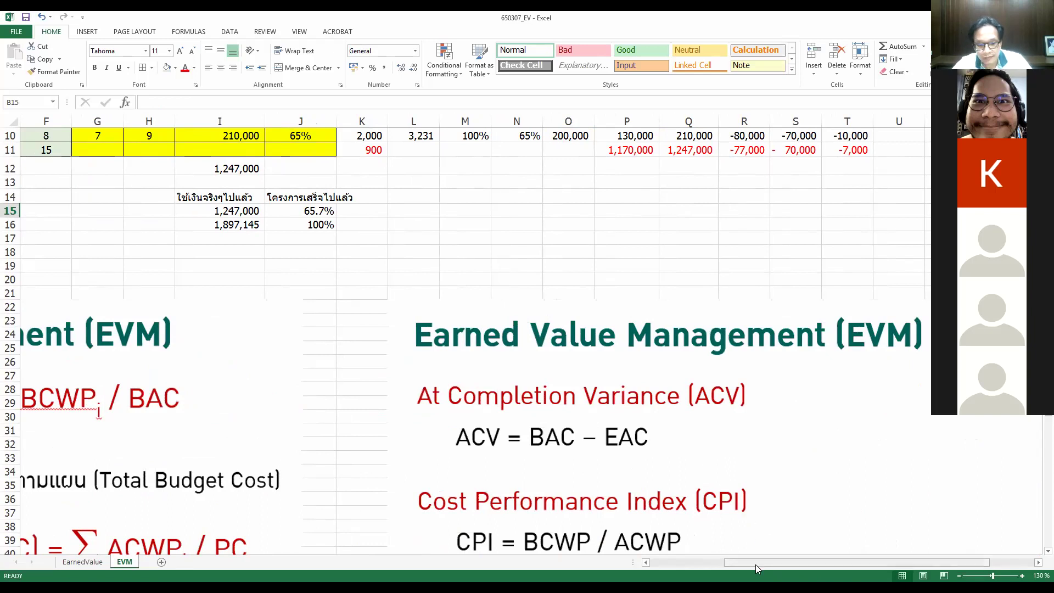
left_click_drag(756, 568, 682, 568)
type("AT")
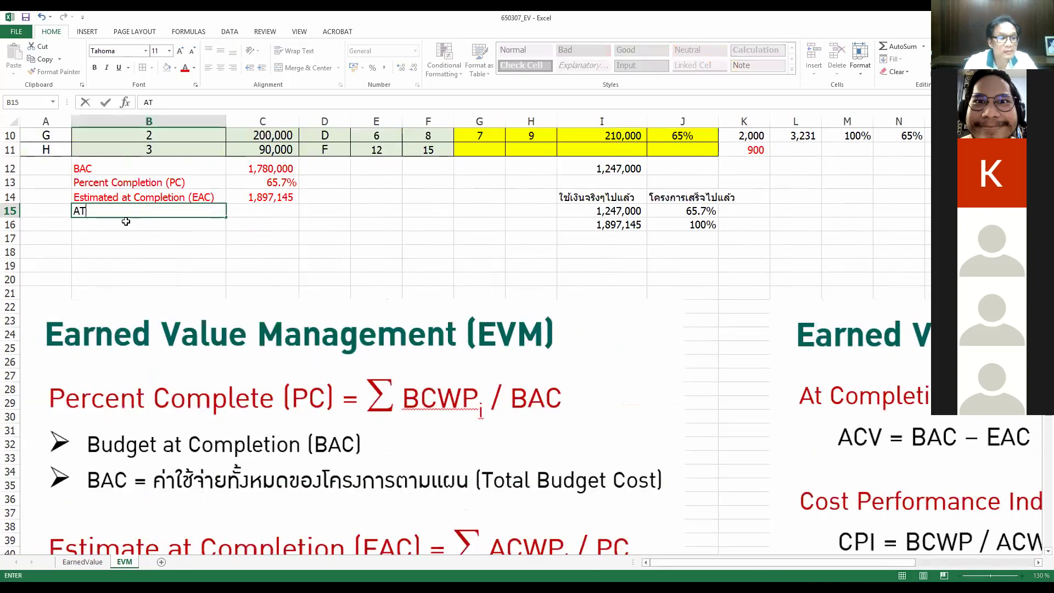
key("BackSpace")
type("t Completion Vari")
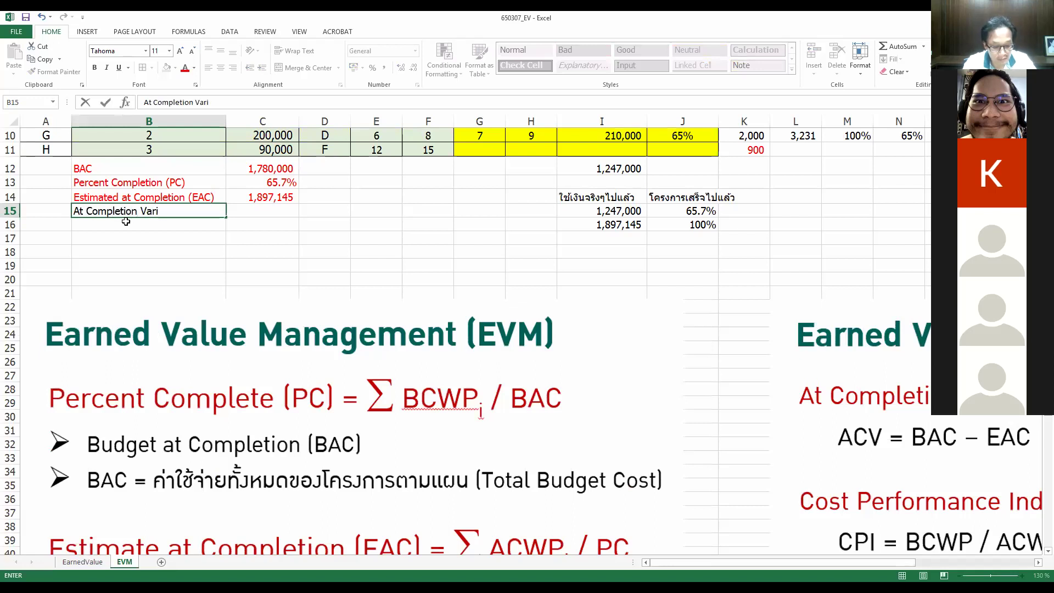
type("anc")
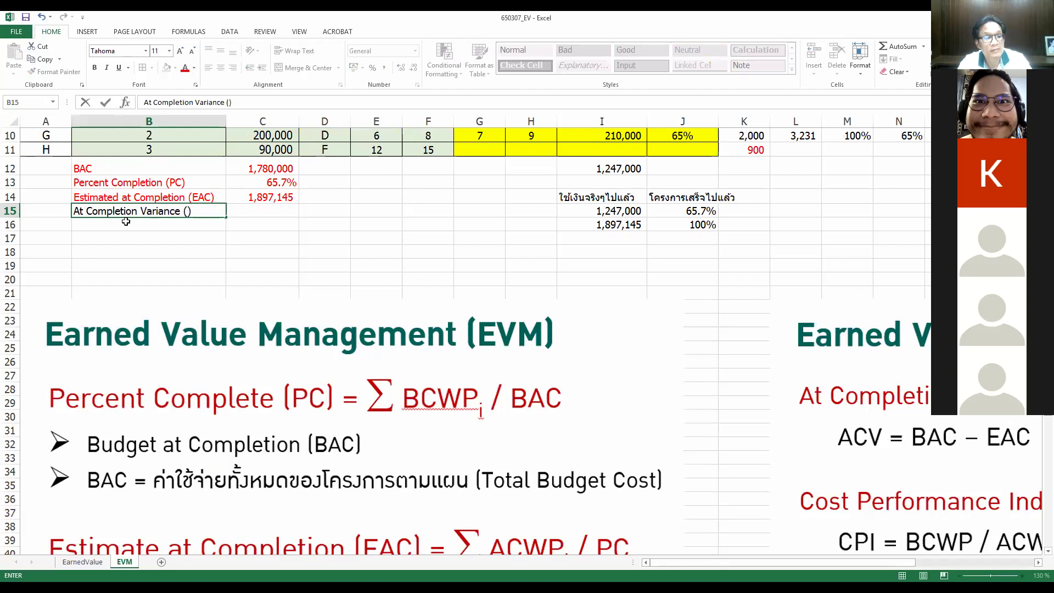
type("e (ACV)")
left_click(230, 102)
type("ACV")
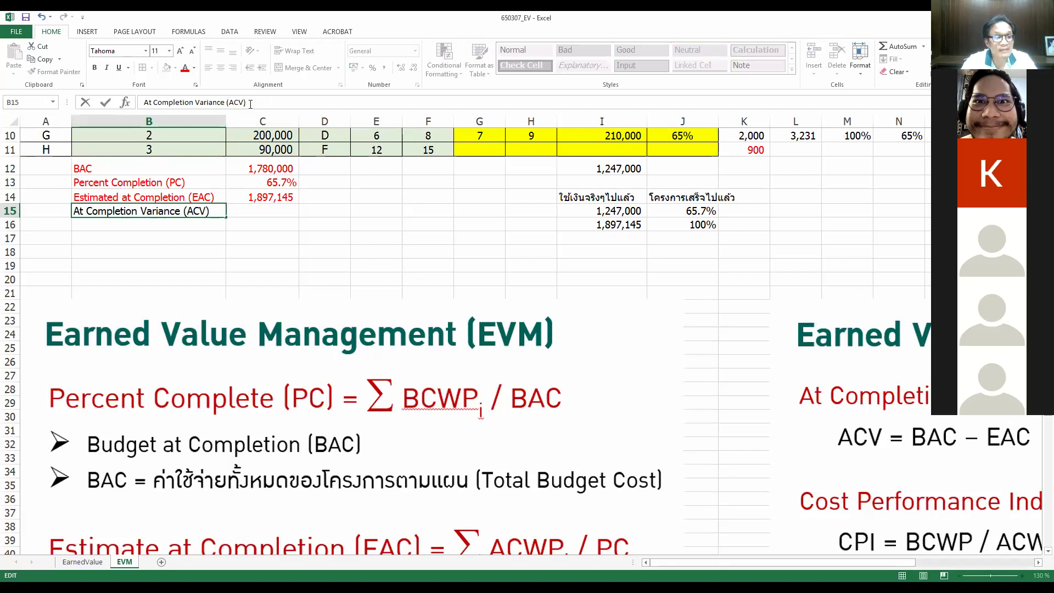
key("Tab")
- Calculate the At Completion Variance in C15 by subtracting EAC from BAC with =C12-C14
type("=")
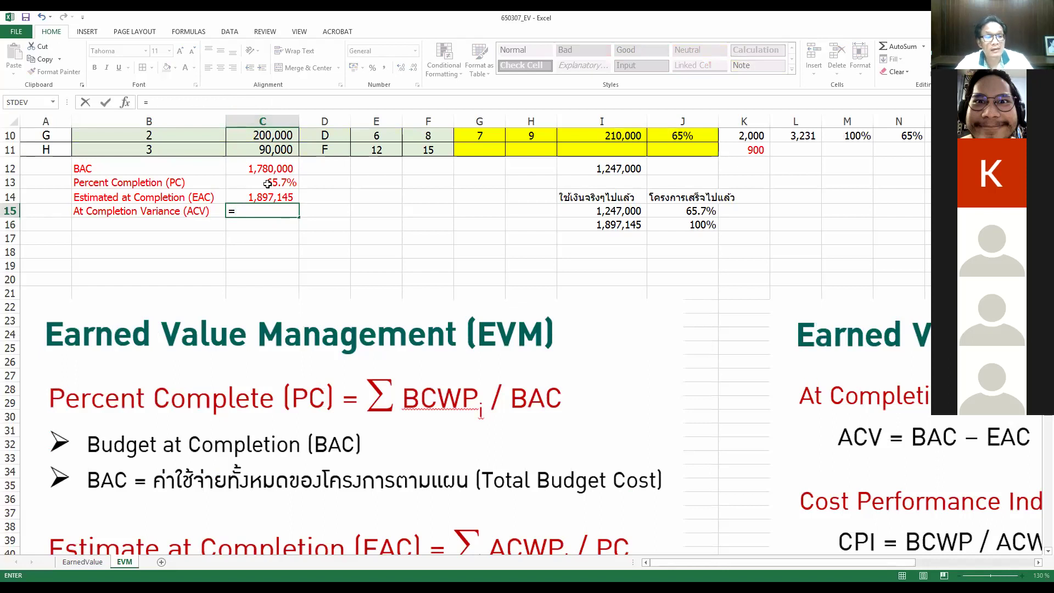
left_click(264, 167)
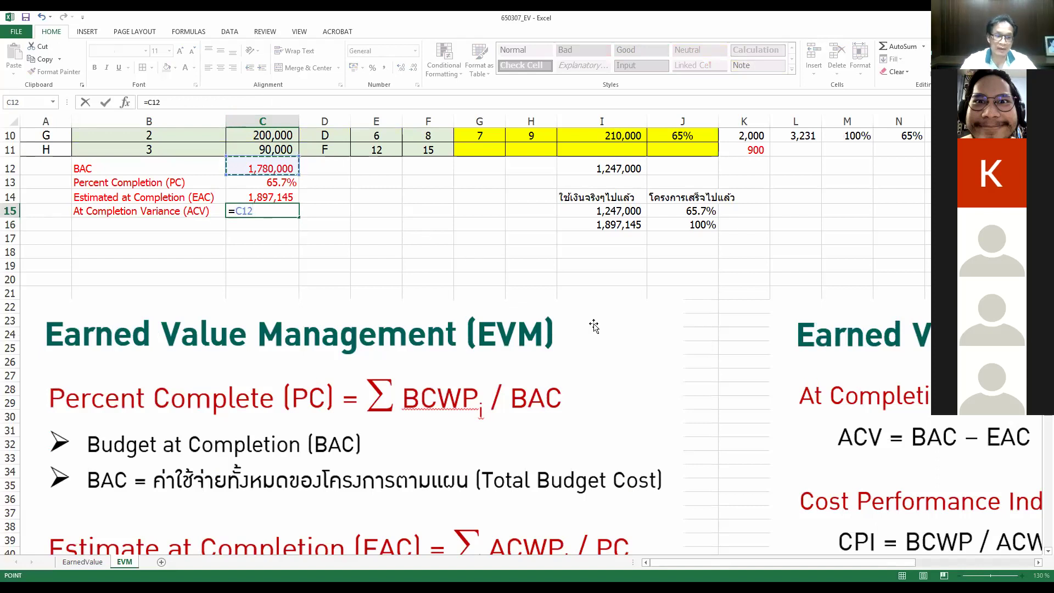
type("-")
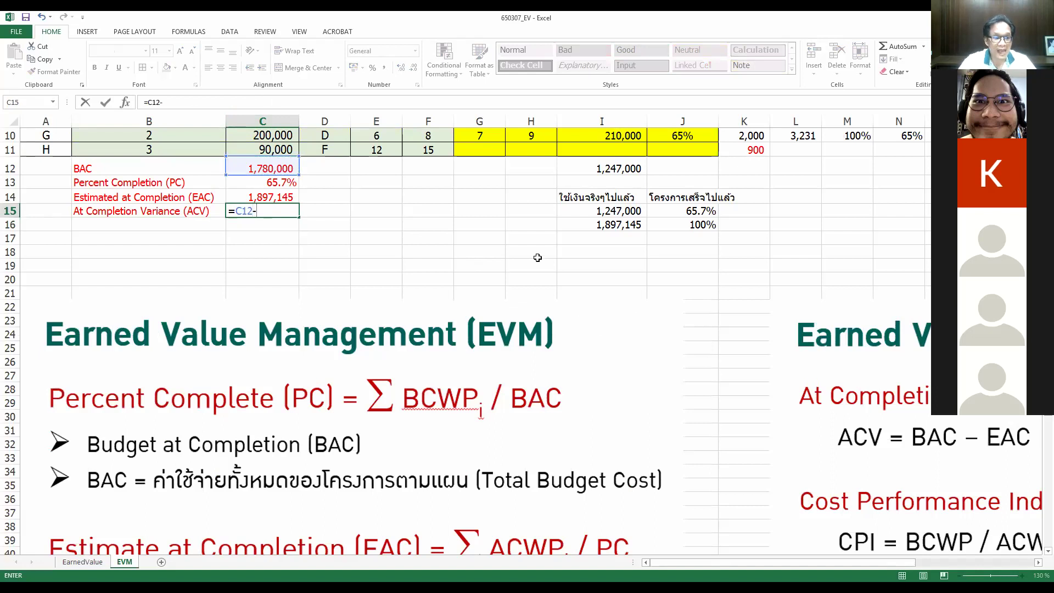
left_click(273, 196)
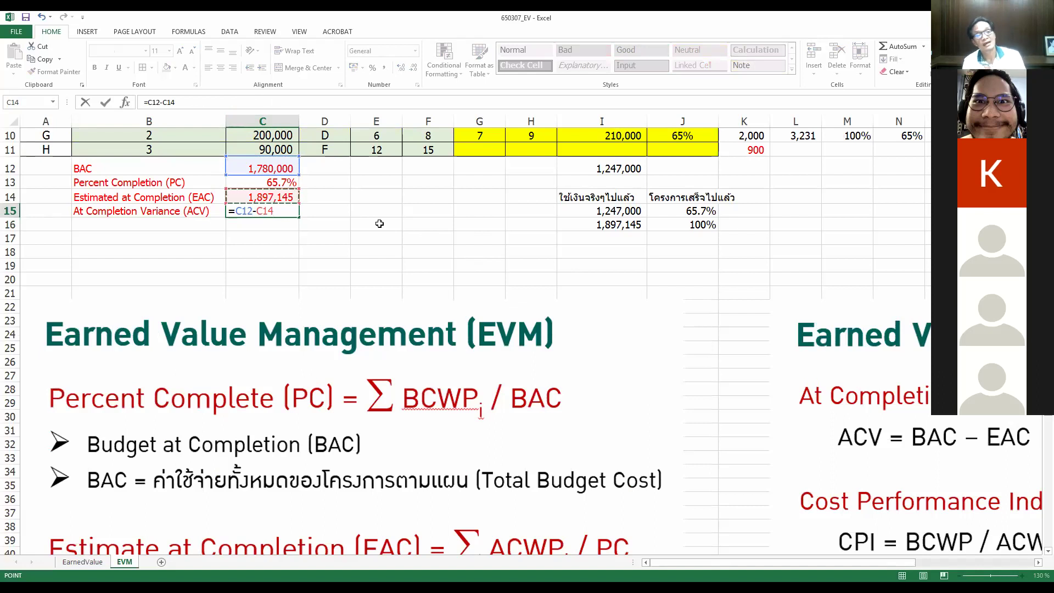
key("ctrl+Return")
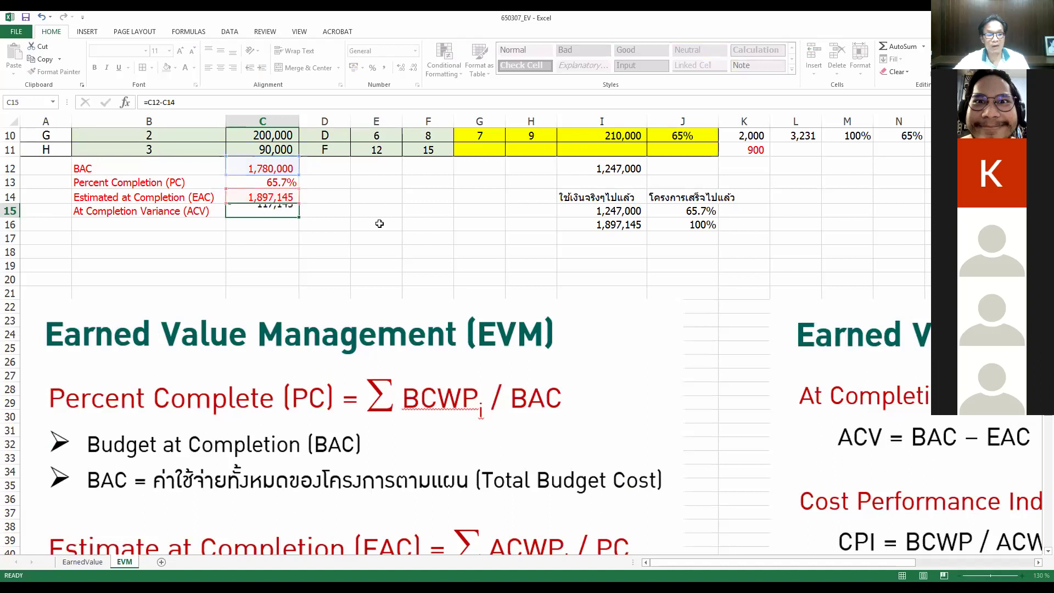
- Format C15 as Number with zero decimals, a thousands separator and a leading minus for negatives, and make the ACV row's text red
right_click(276, 211)
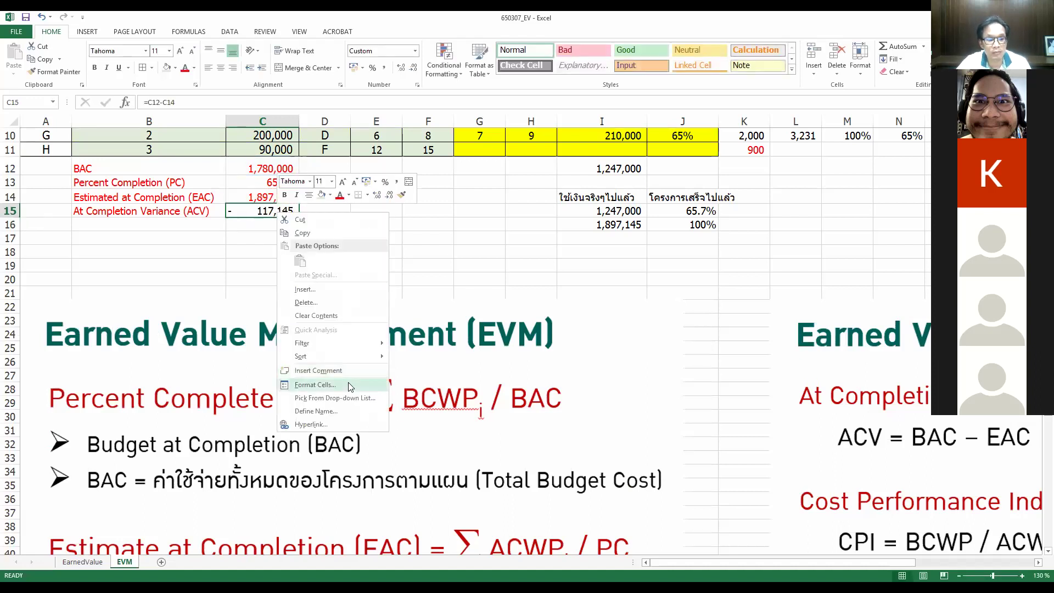
left_click(349, 385)
left_click(233, 306)
left_click(432, 492)
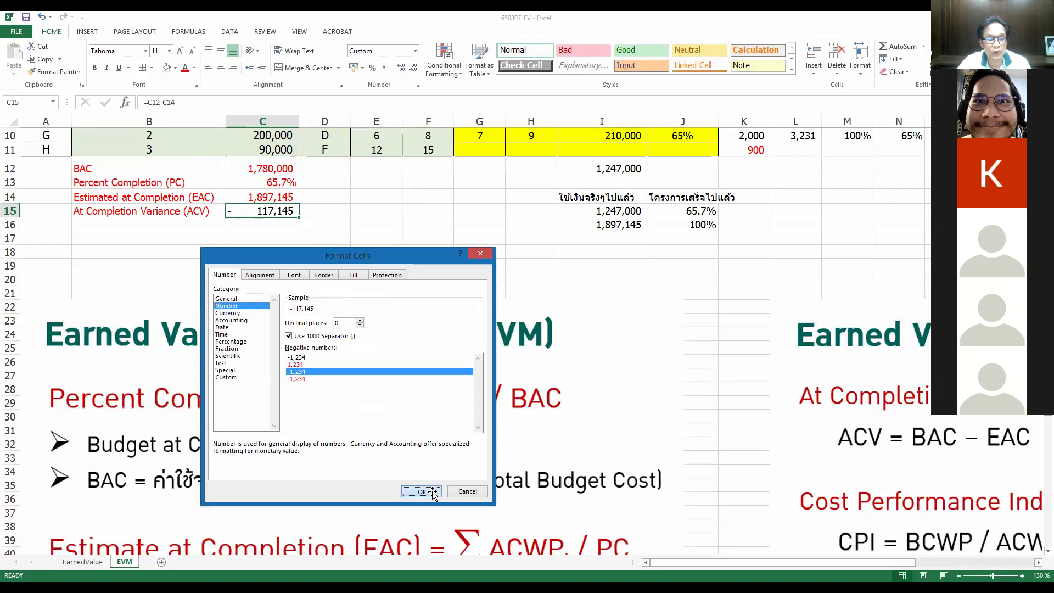
left_click_drag(148, 211, 263, 212)
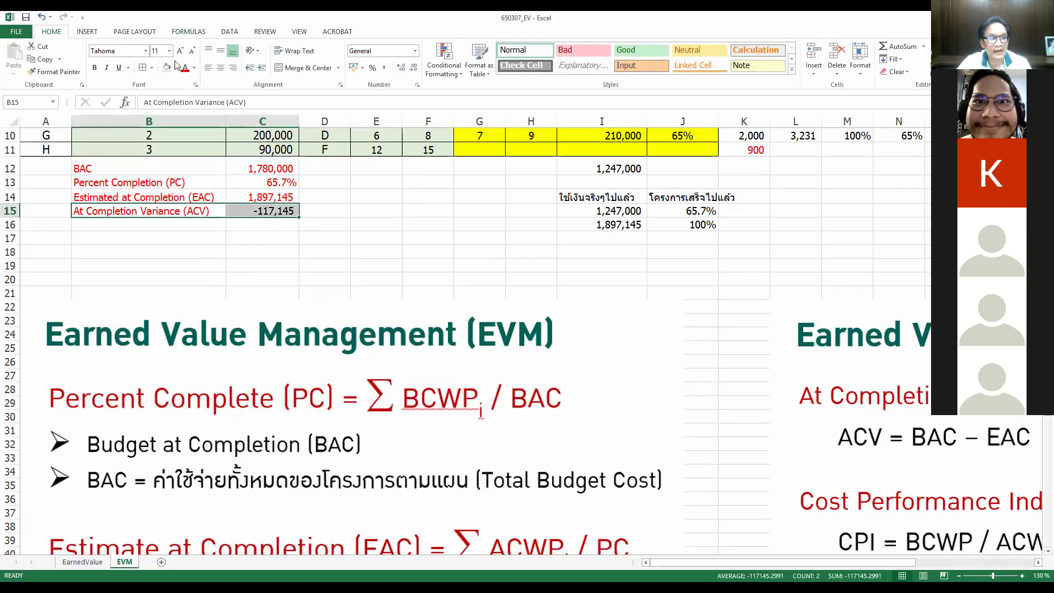
left_click(291, 250)
key("Up")
key("Up")
key("Up")
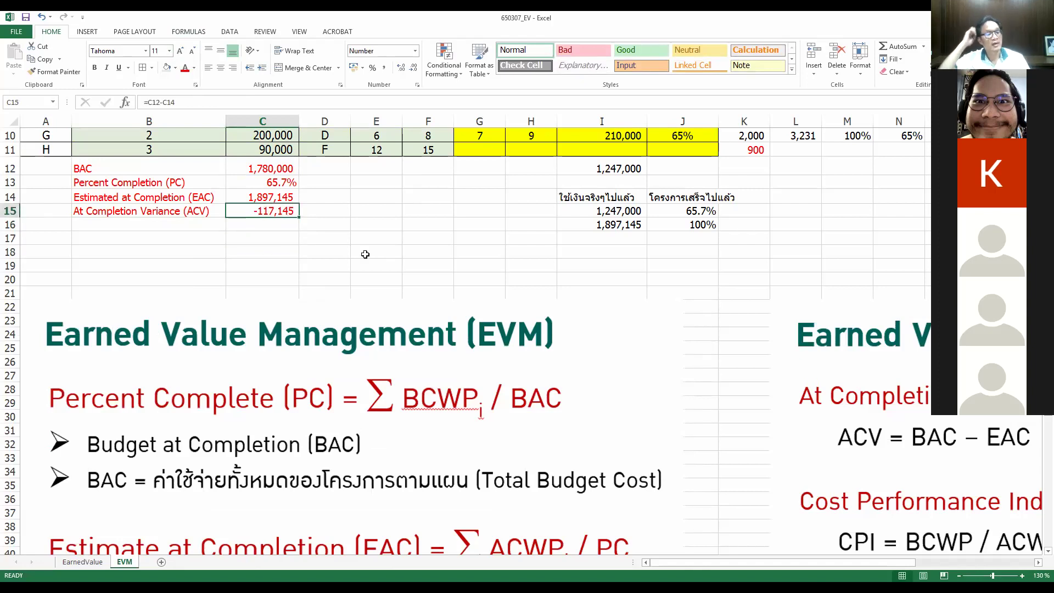
- Compare the BAC, EAC and ACV values in column C, and save the workbook
left_click(244, 163)
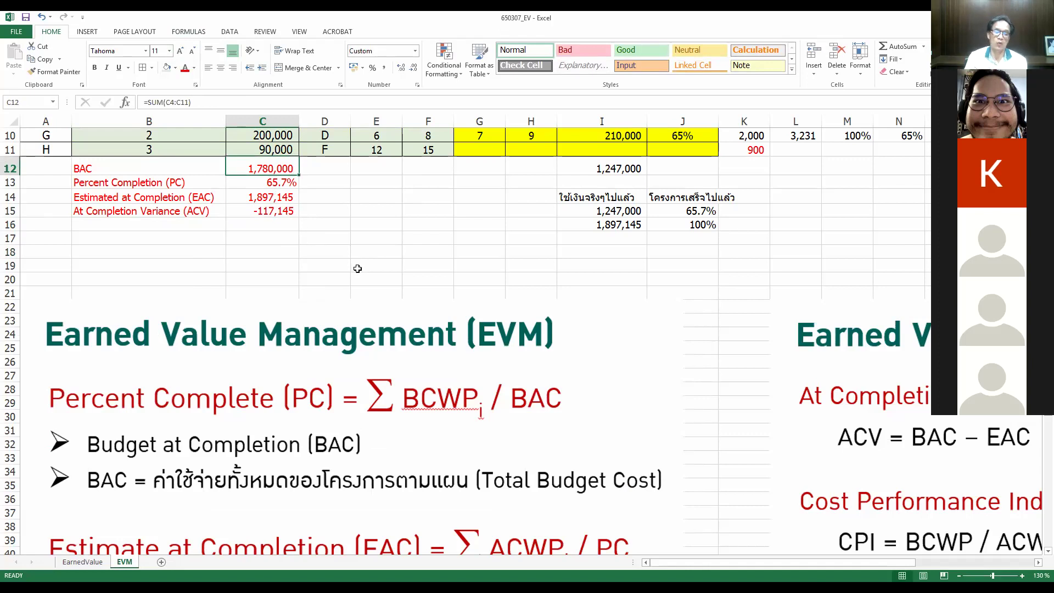
left_click(261, 201)
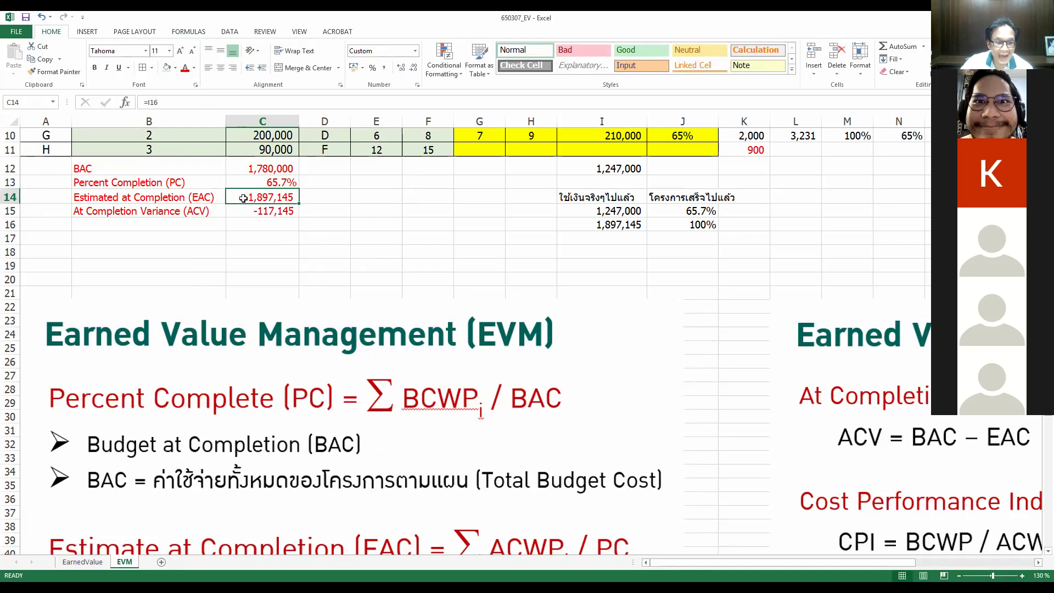
left_click(240, 168)
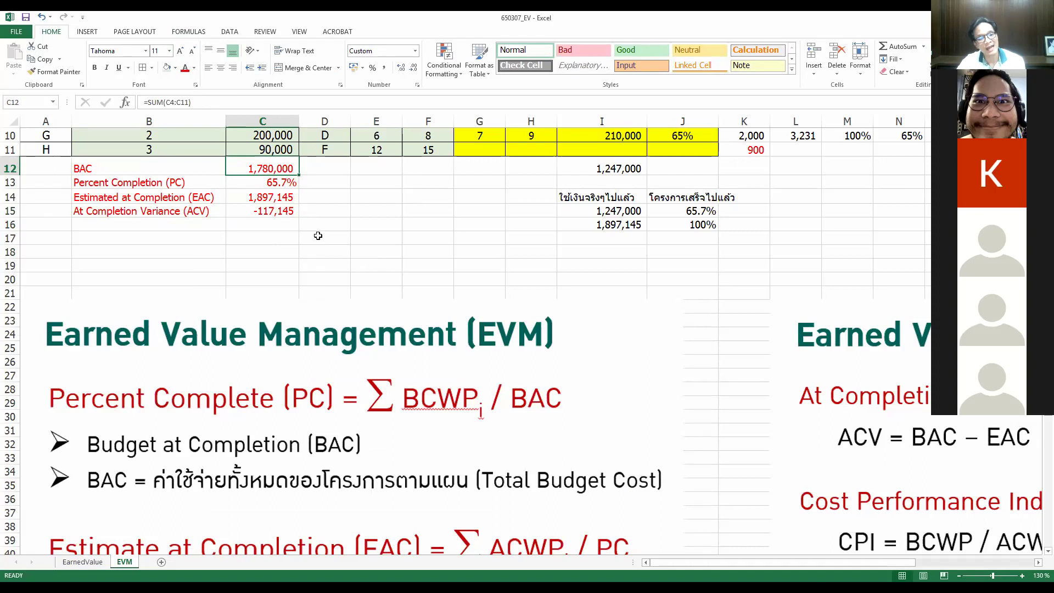
left_click(269, 213)
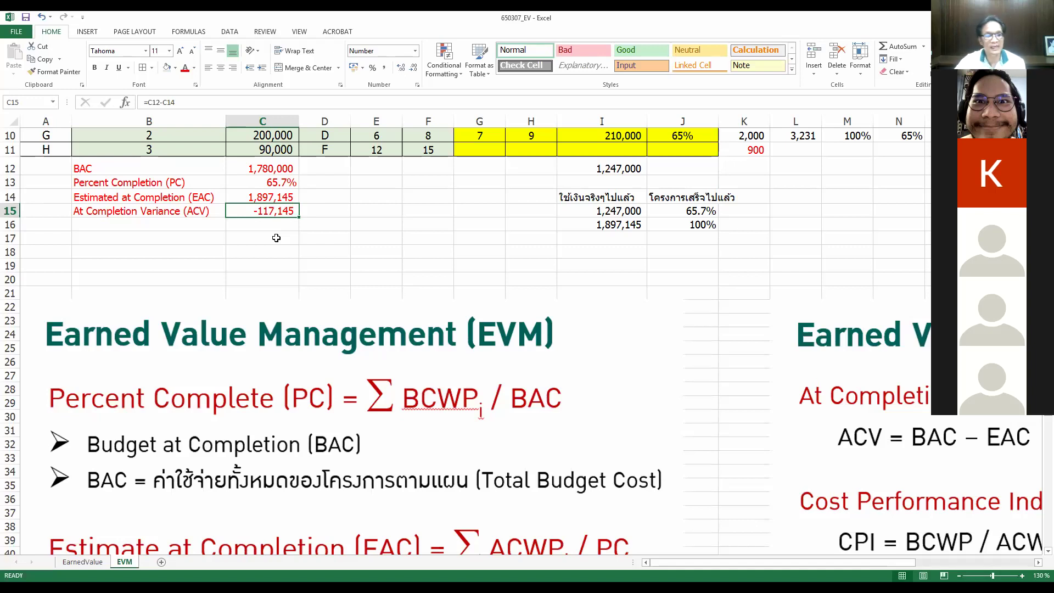
left_click(24, 20)
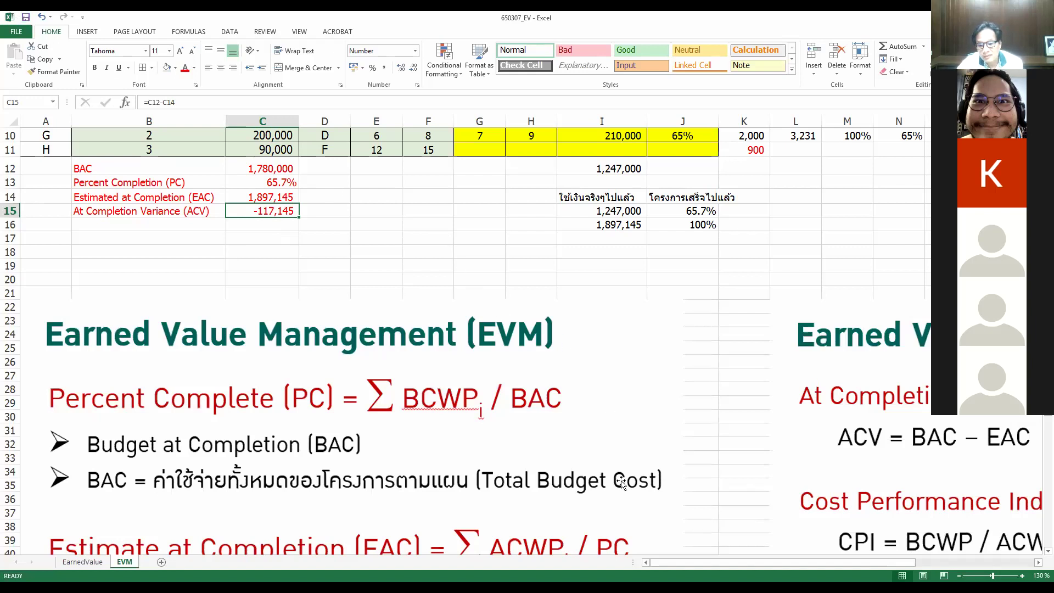
- Examine the reference slides' formulas for the Cost Performance Index, Schedule Performance Index and the variances
left_click_drag(710, 563, 814, 563)
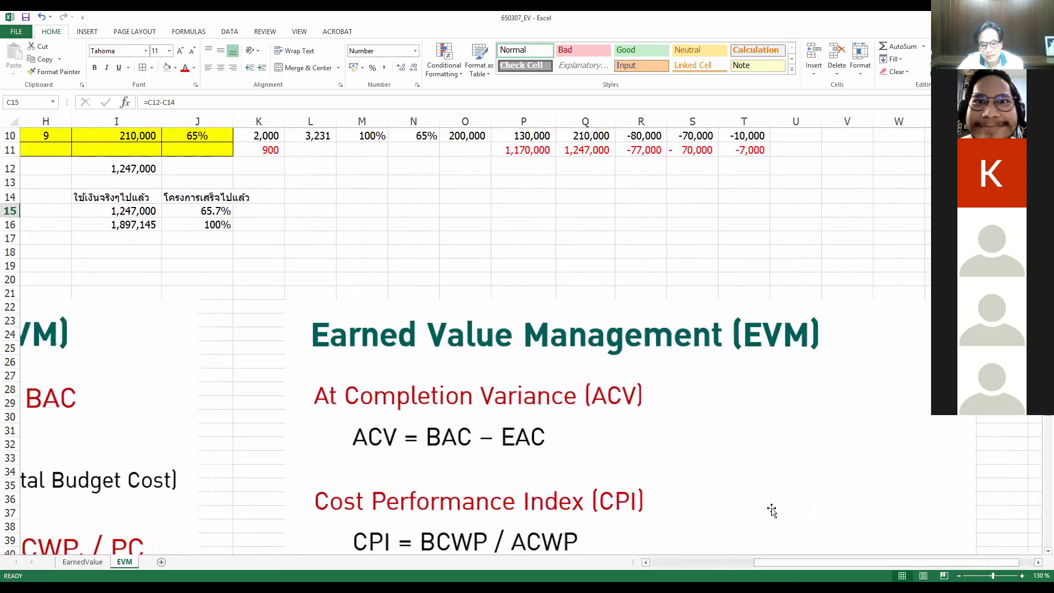
scroll(769, 505, "down", 5)
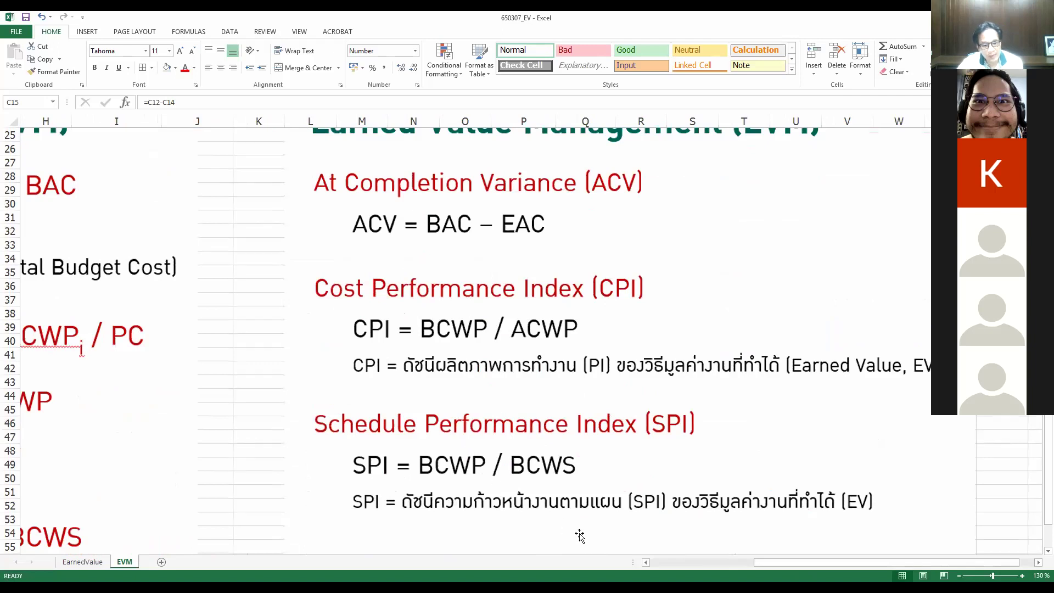
left_click_drag(789, 565, 685, 564)
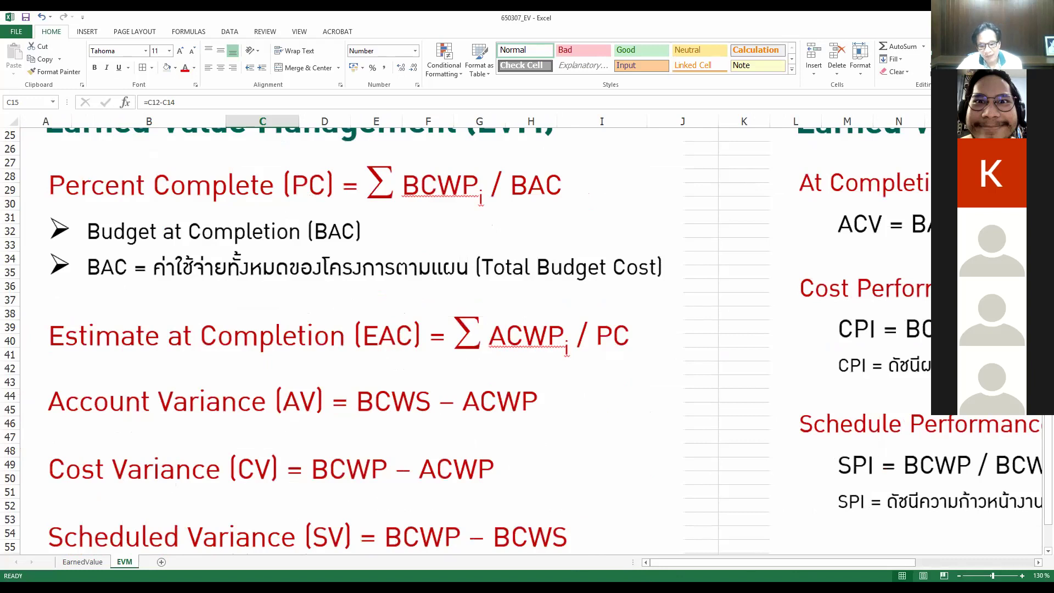
left_click_drag(748, 564, 806, 563)
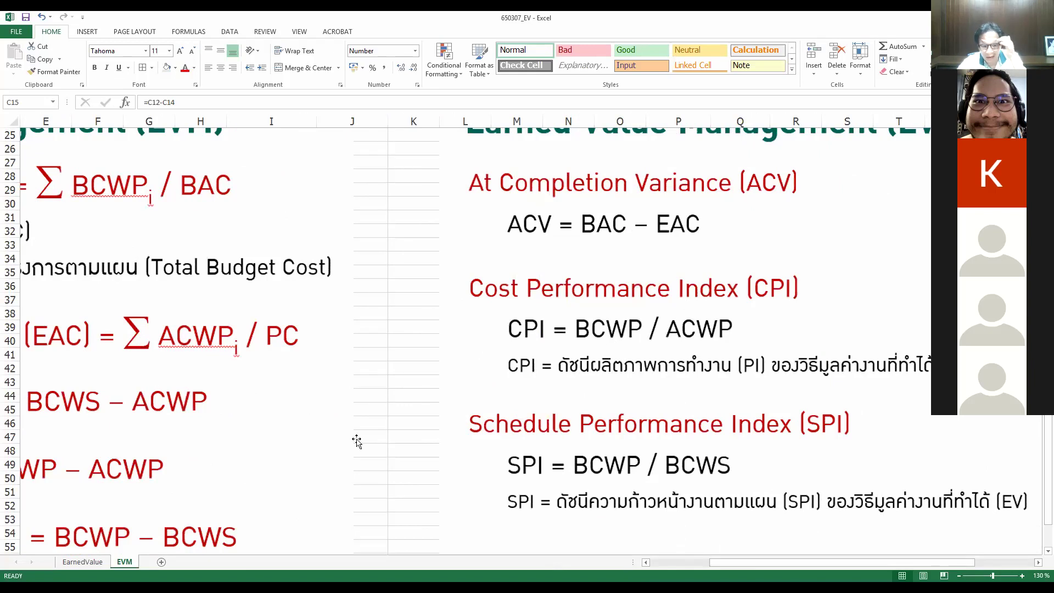
scroll(388, 482, "left", 3)
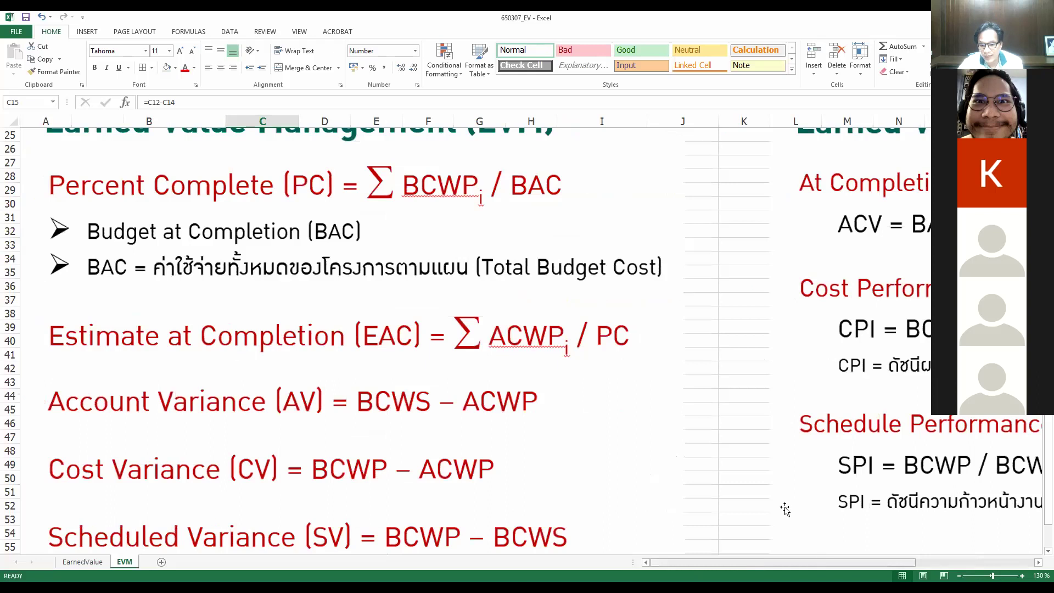
left_click_drag(751, 563, 801, 568)
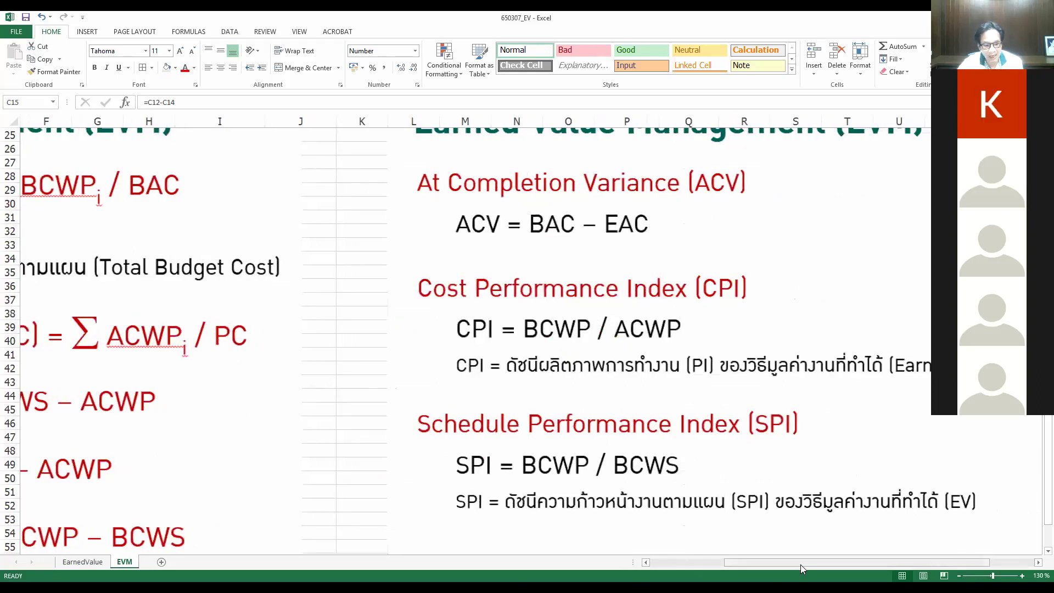
- Add the column headings CPI in U3 and SPI in V3 of the earned value table
scroll(527, 536, "left", 3)
scroll(526, 536, "down", 1)
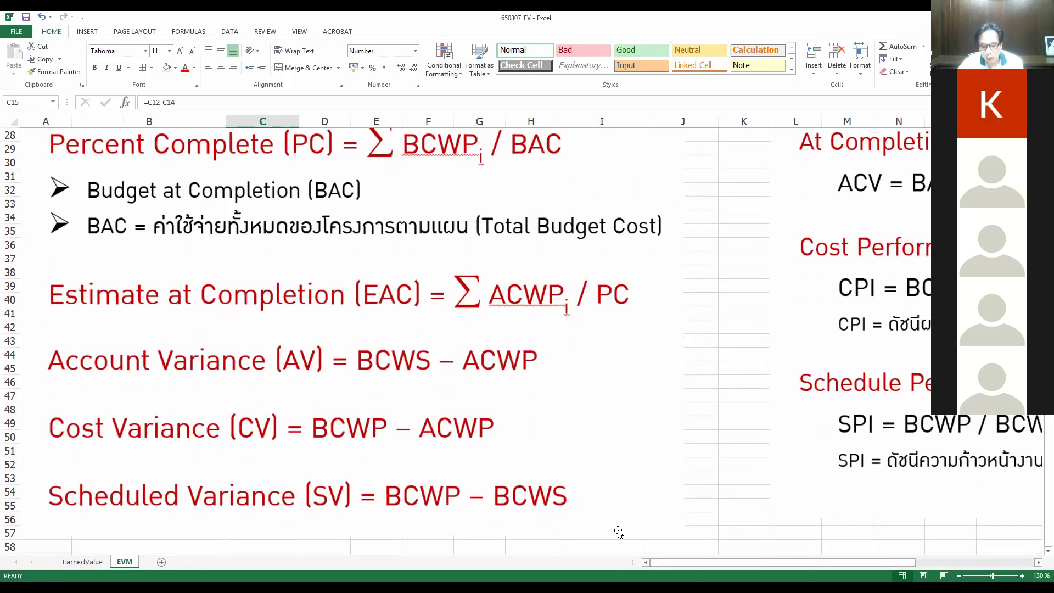
left_click_drag(787, 567, 882, 548)
scroll(883, 548, "up", 9)
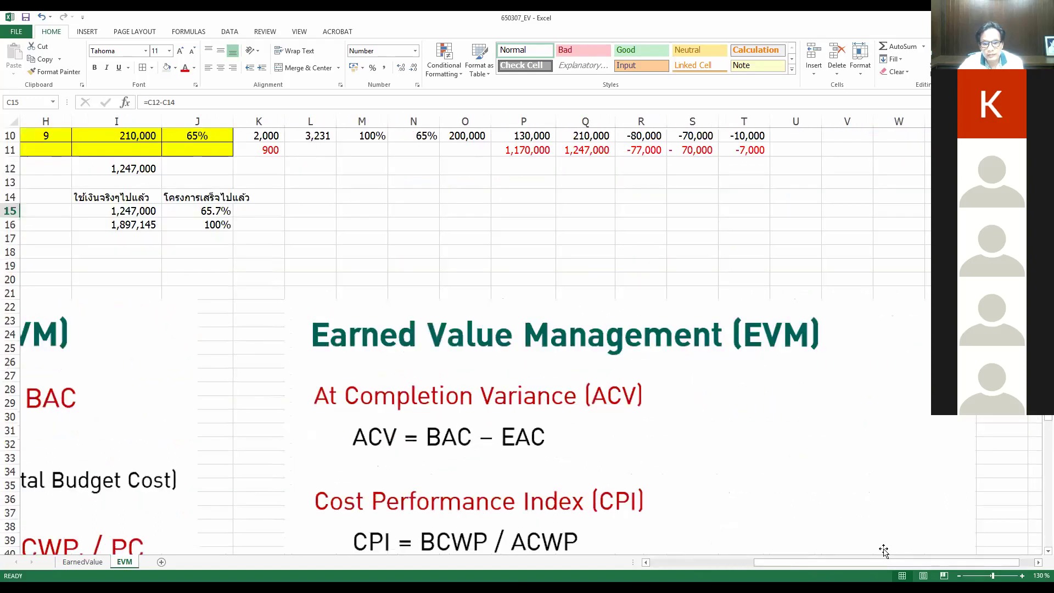
left_click(789, 189)
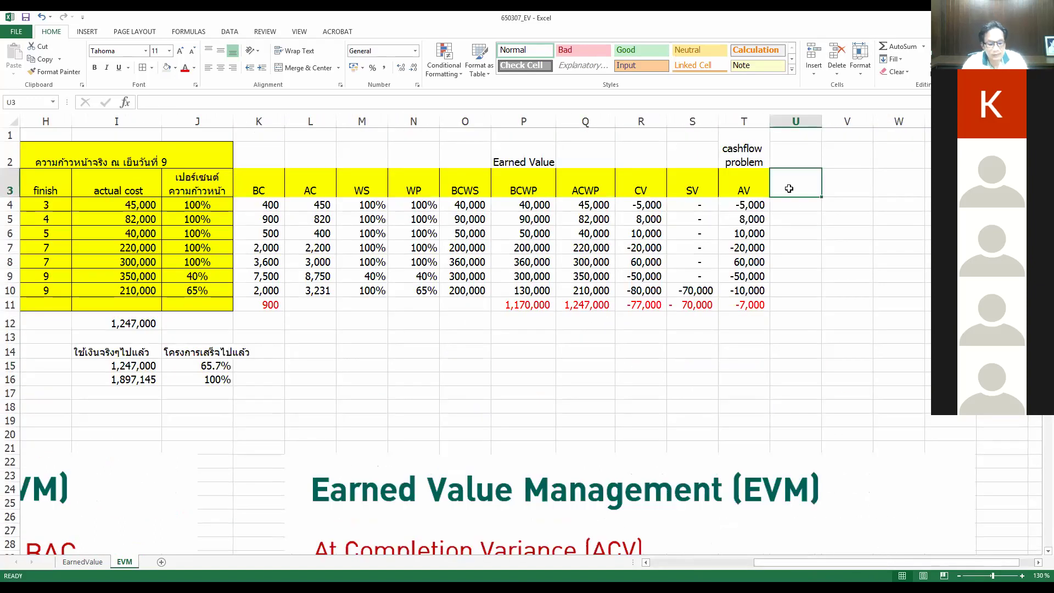
type("CPI")
key("Return")
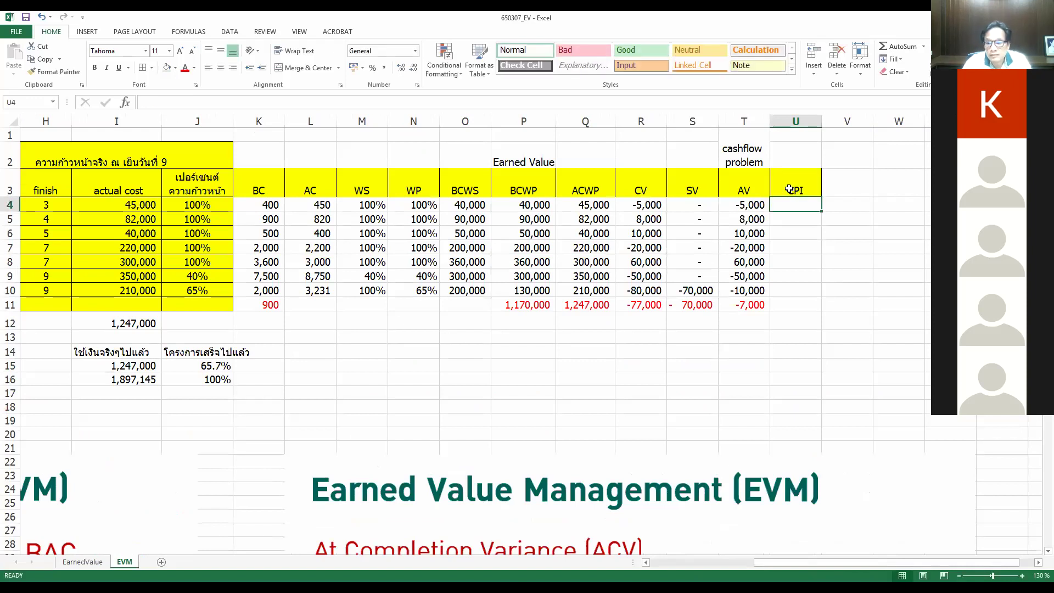
key("Right")
key("Up")
type("SPI")
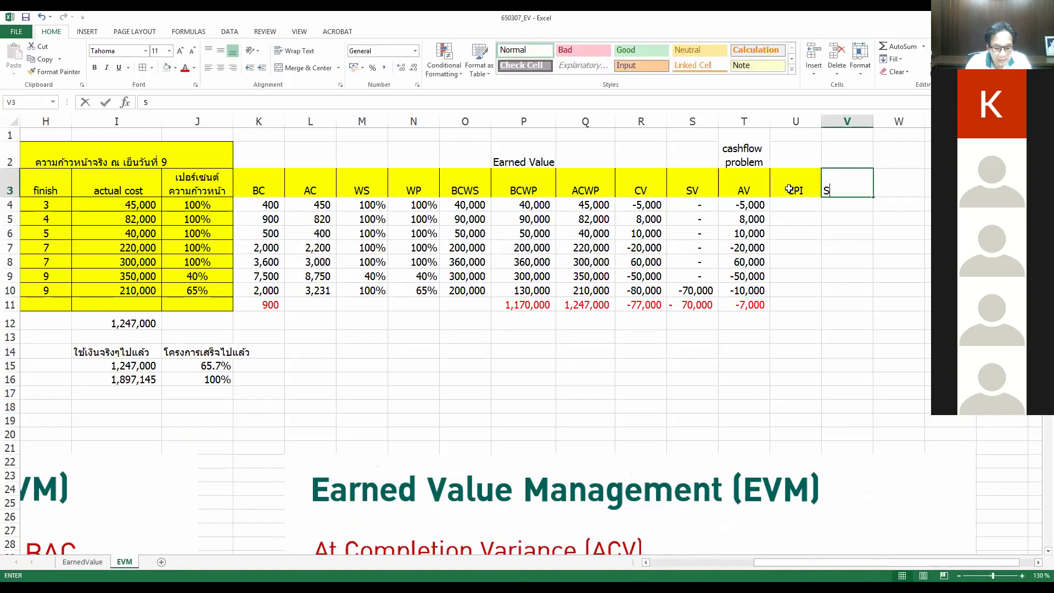
key("Return")
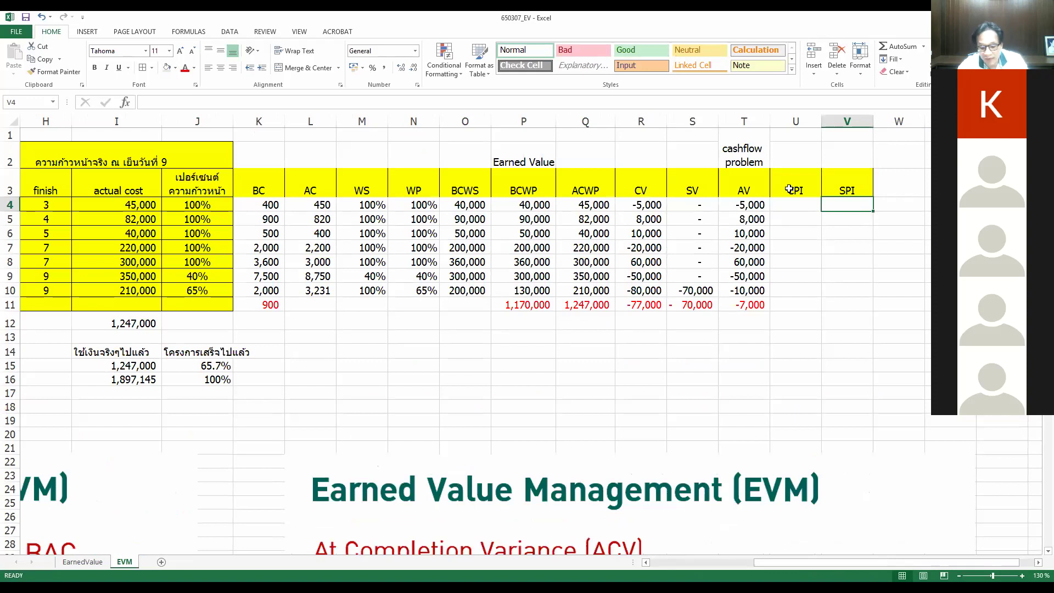
- Calculate the first task's Cost Performance Index in U4 by dividing BCWP by ACWP with =P4/Q4
key("Left")
type("=")
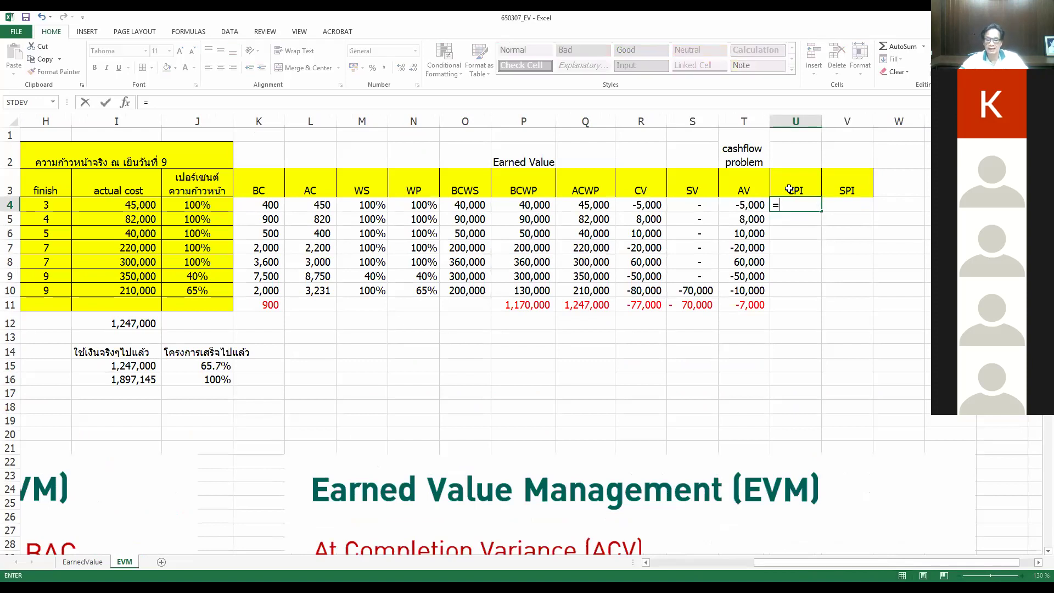
scroll(722, 351, "down", 3)
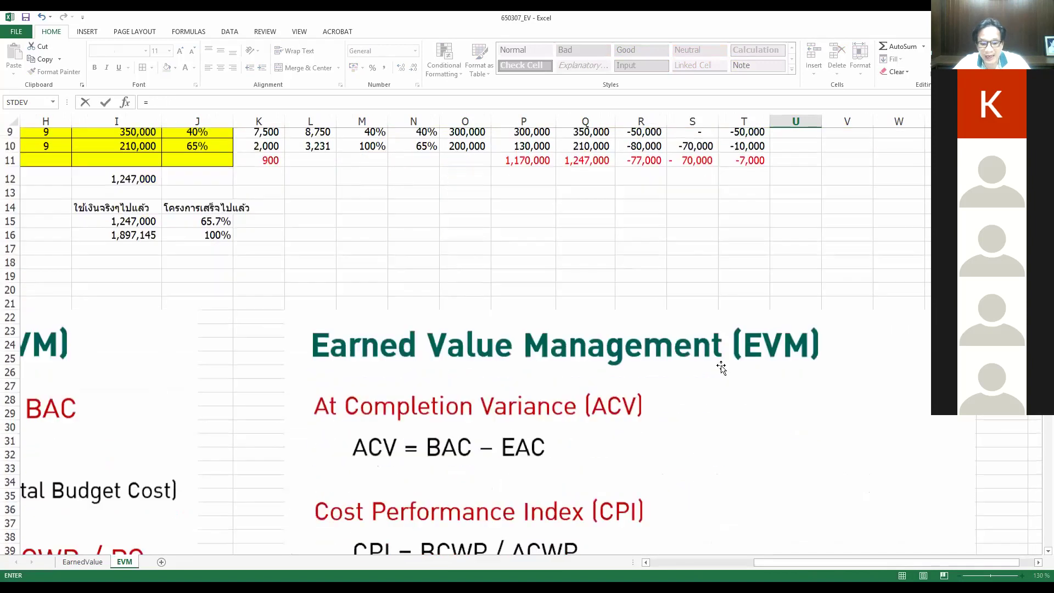
scroll(722, 368, "down", 4)
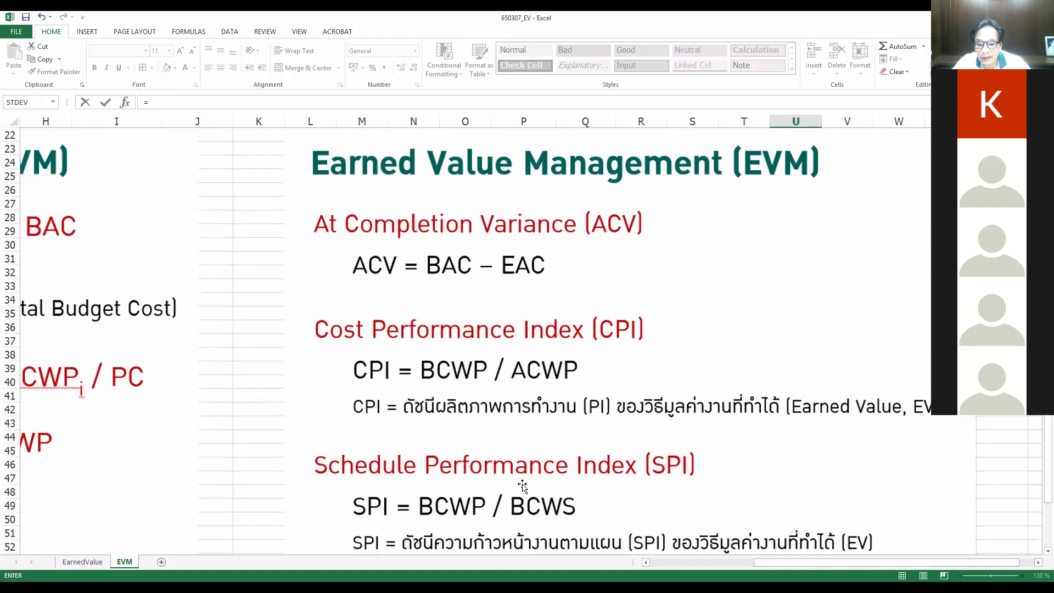
scroll(522, 487, "up", 7)
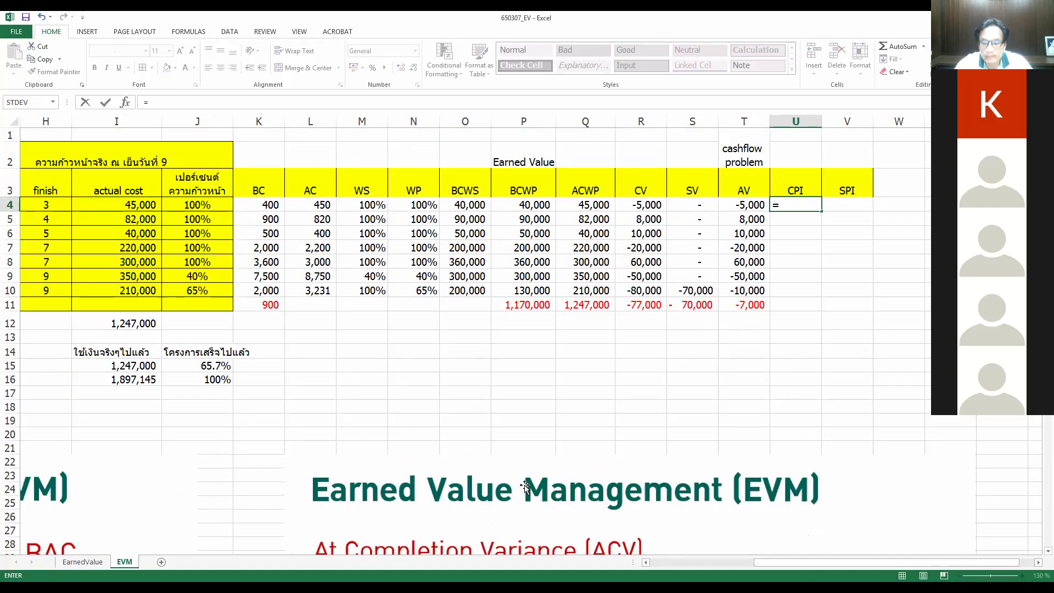
left_click(527, 211)
type("/")
left_click(600, 205)
key("Return")
- Copy the CPI formula from U4 to U5:U10 for the remaining tasks
left_click(808, 204)
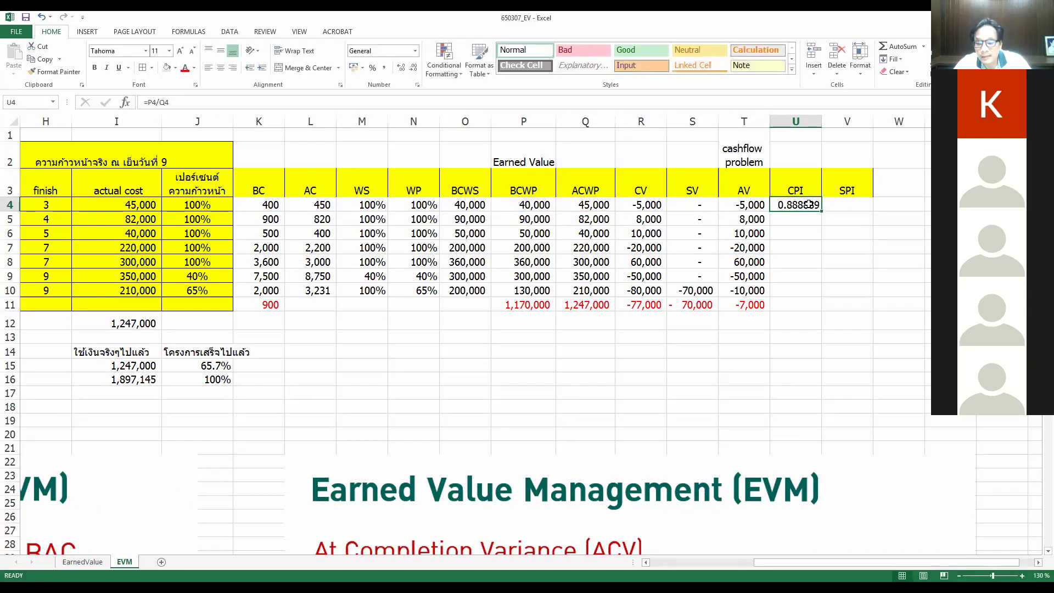
key("ctrl+c")
left_click_drag(795, 218, 791, 289)
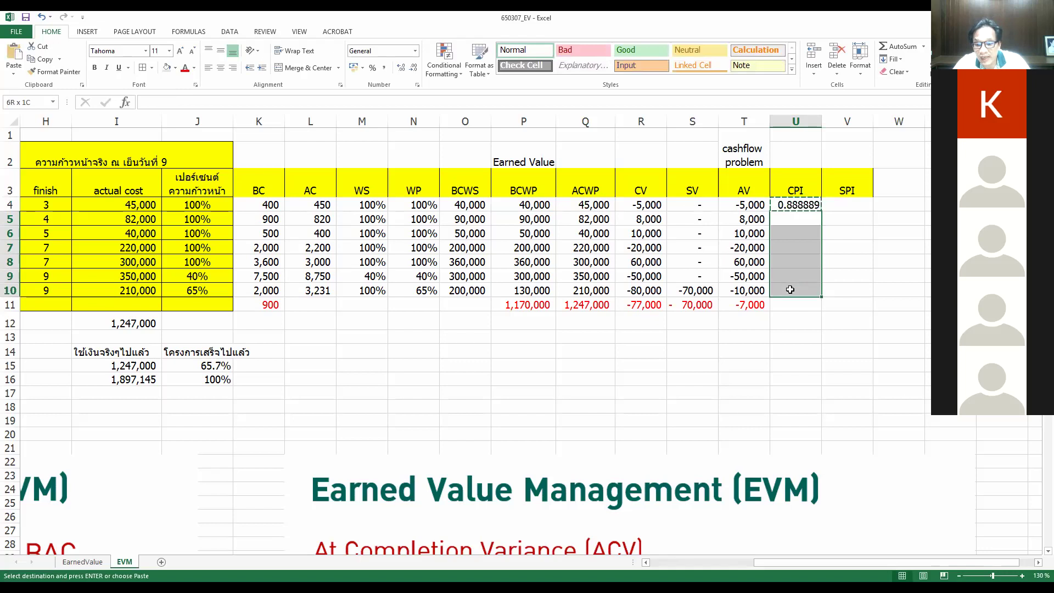
key("ctrl+v")
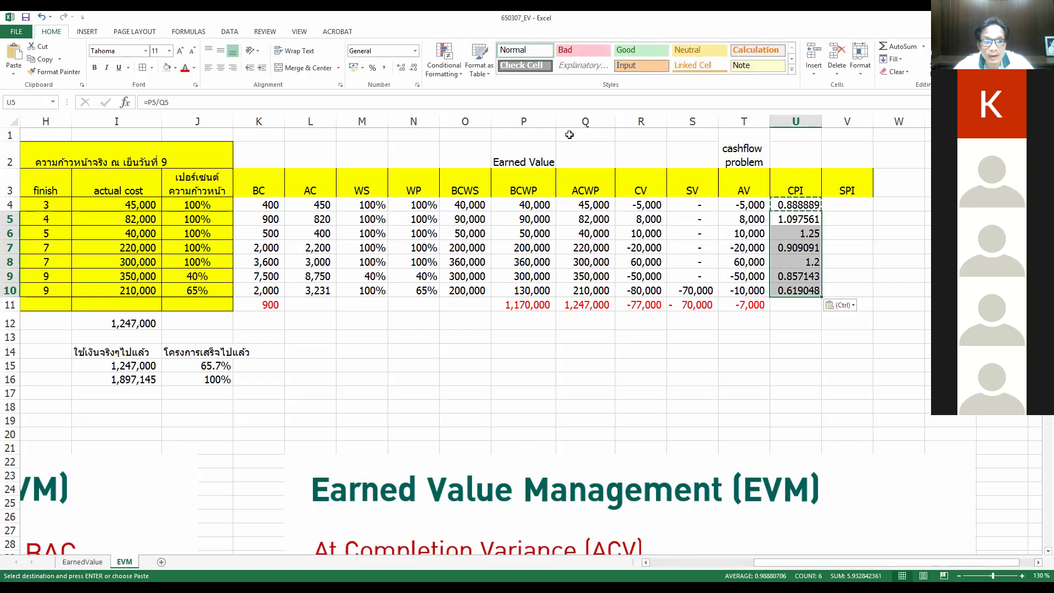
- Calculate the overall project CPI in U11 from the BCWP and ACWP totals with =P11/Q11
left_click(794, 304)
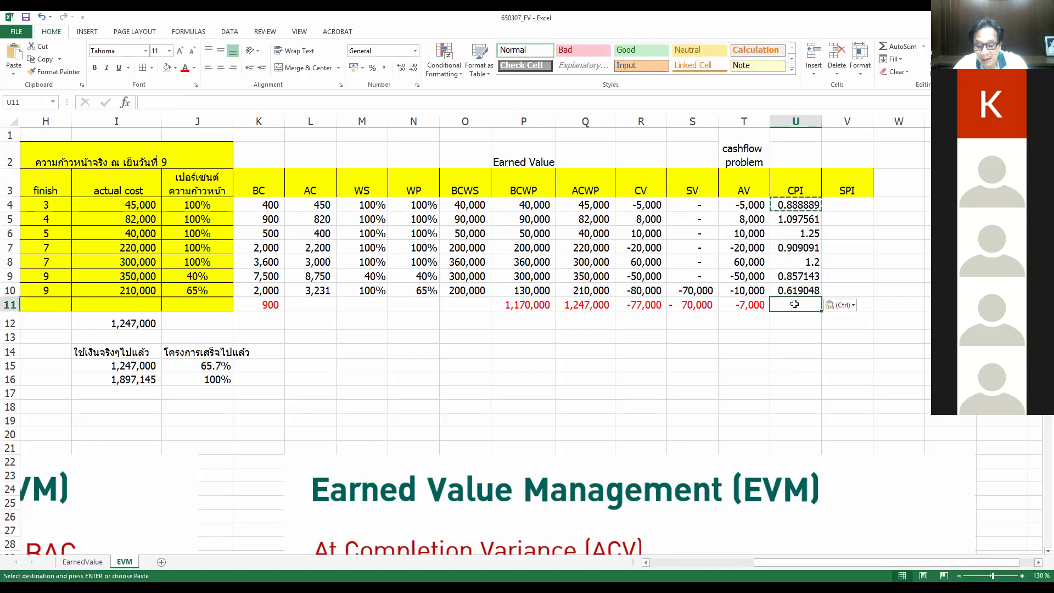
type("=")
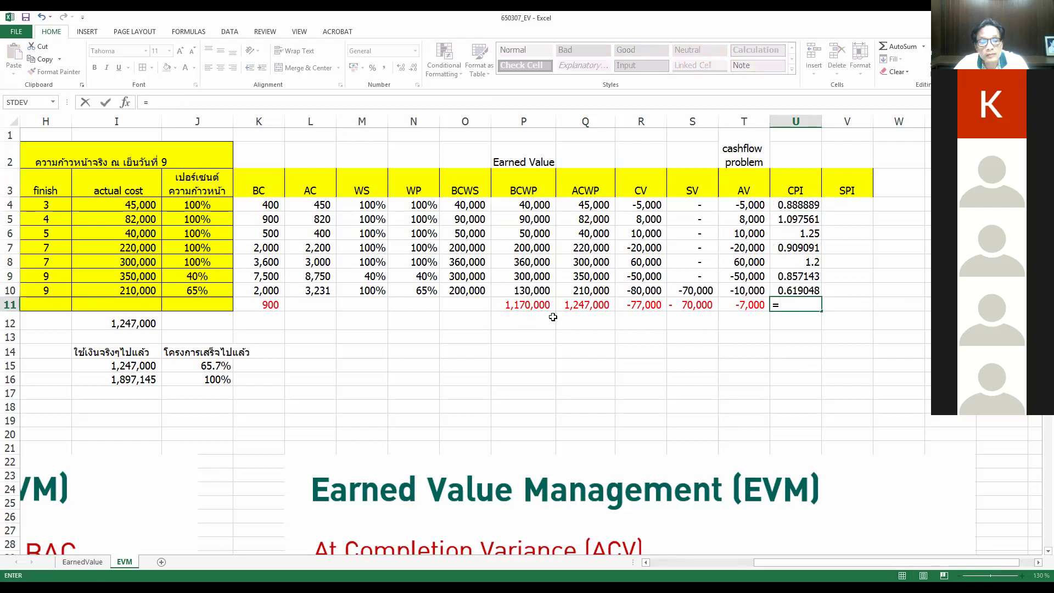
left_click(516, 305)
type("/")
left_click(574, 308)
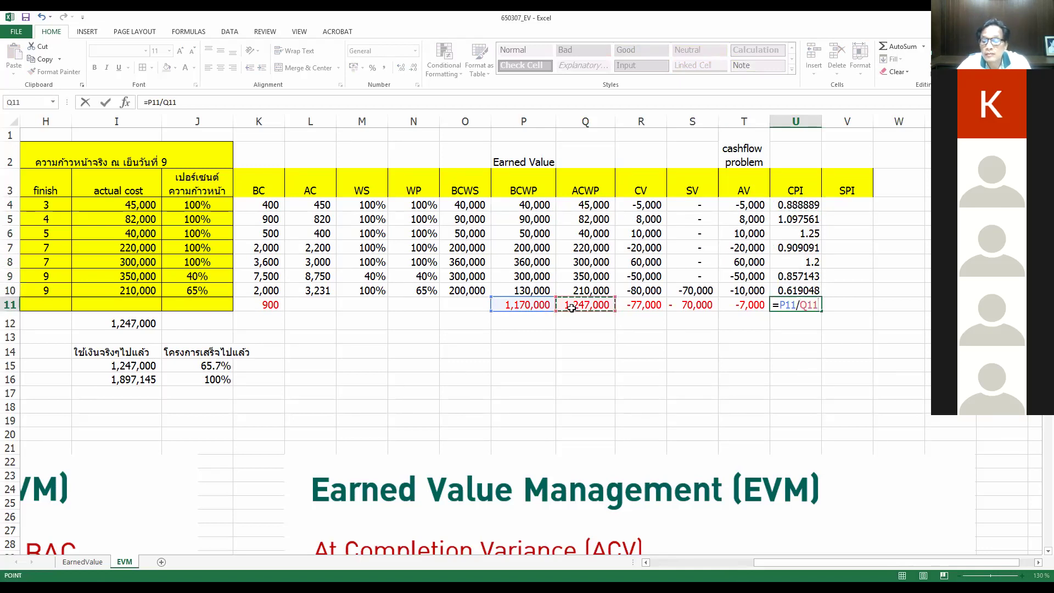
key("Return")
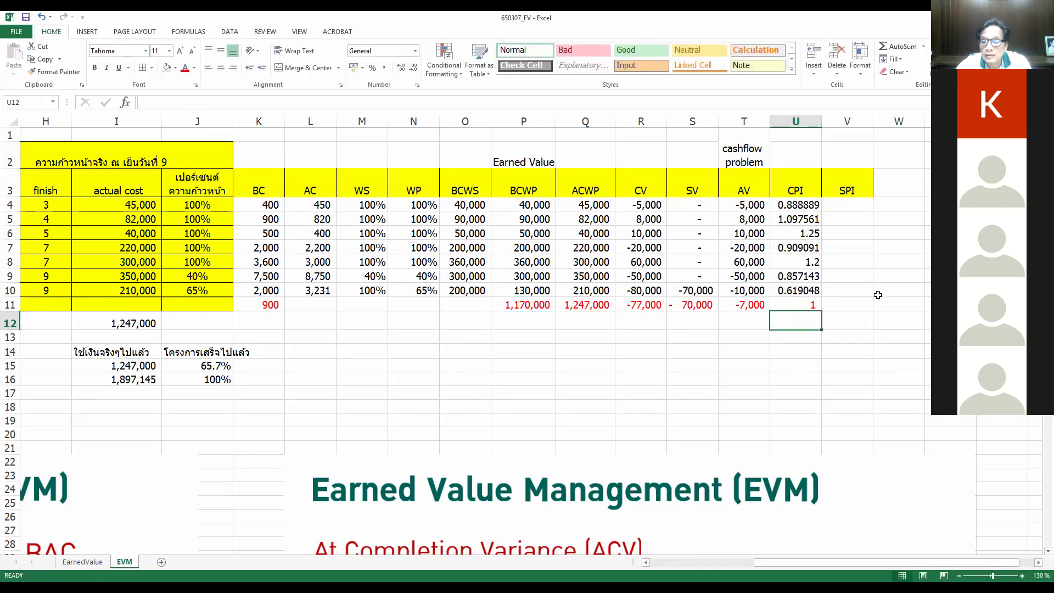
- Apply the comma style with two decimals to U11, format U4:U10 to four decimals, and check the CPI formula in U10
left_click(799, 305)
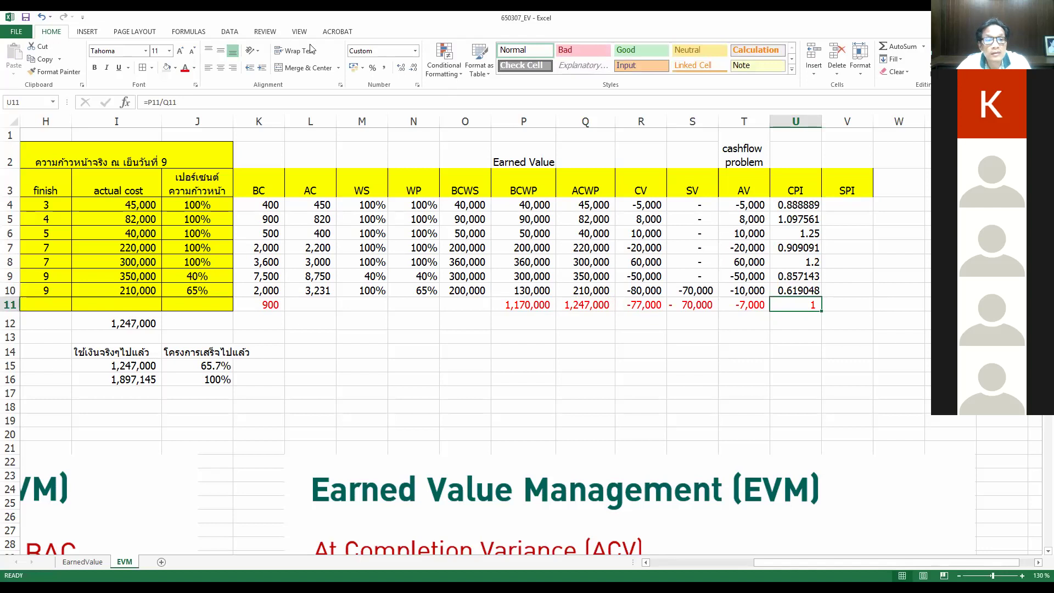
left_click(384, 68)
left_click_drag(801, 208, 813, 288)
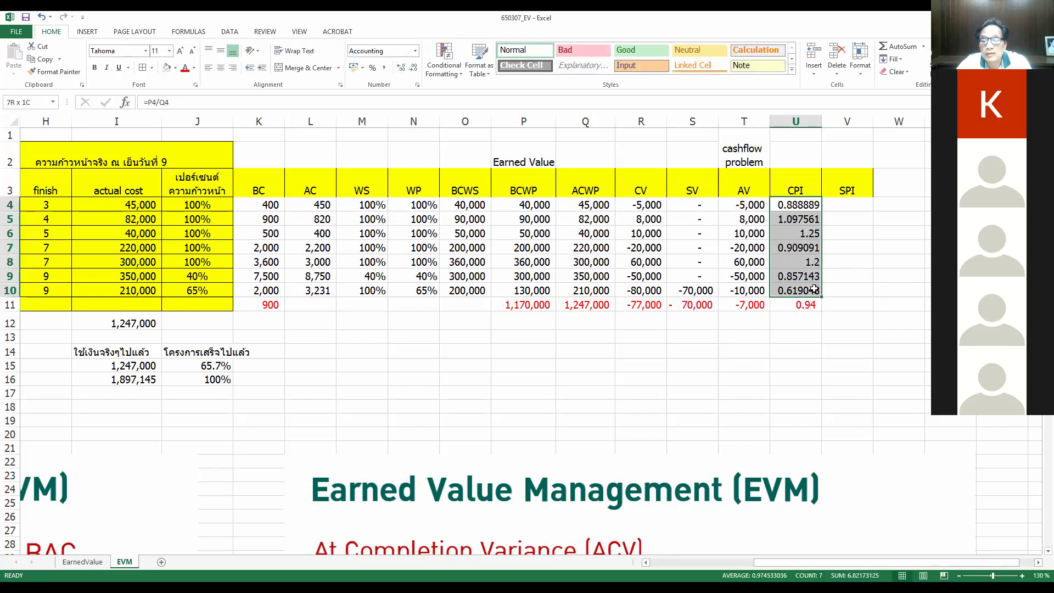
left_click(414, 68)
left_click(413, 68)
left_click(806, 305)
left_click(785, 291)
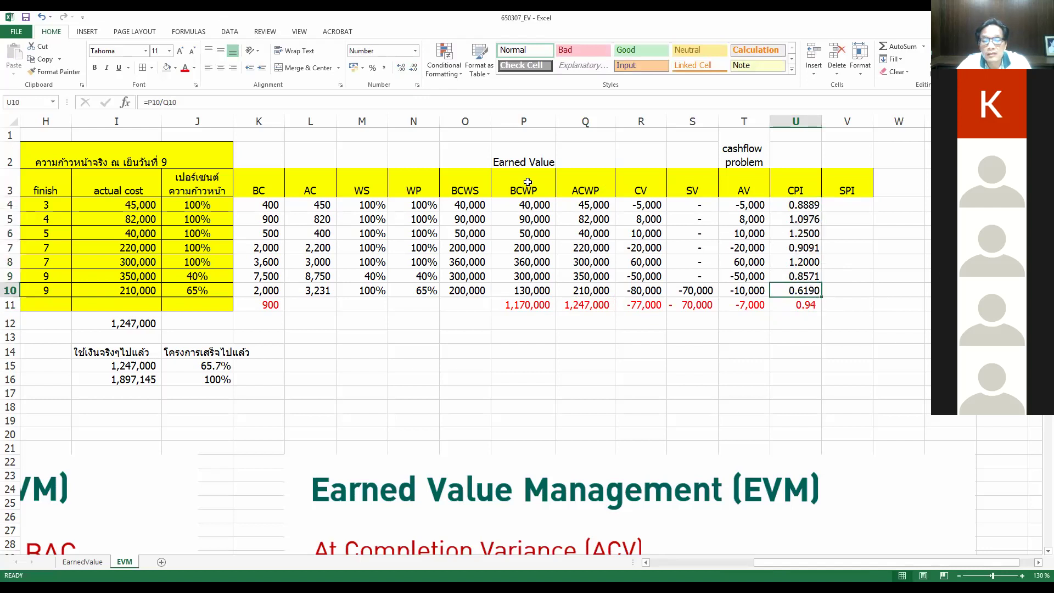
left_click(307, 104)
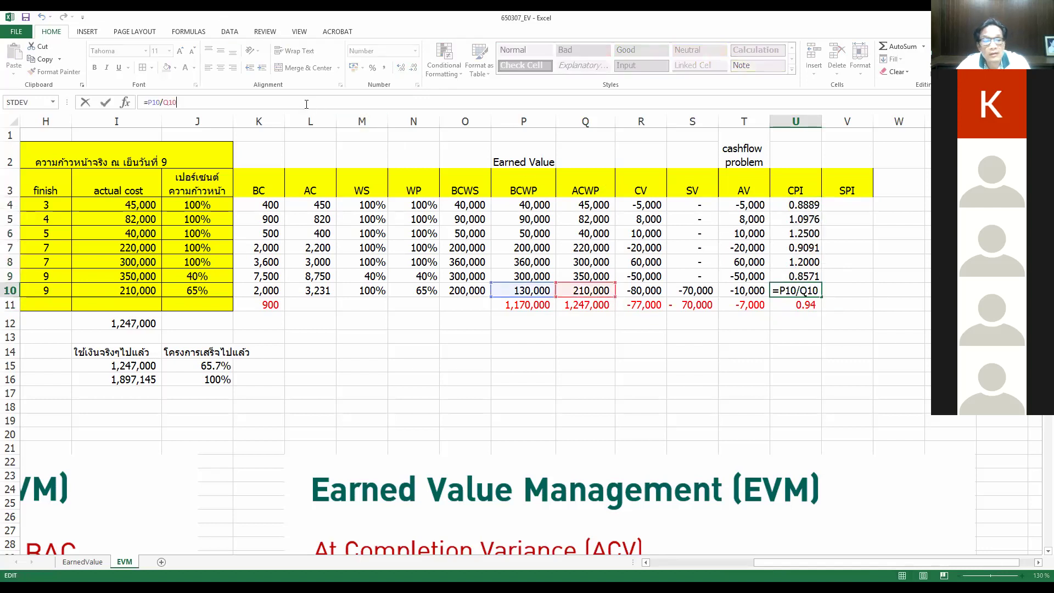
key("Return")
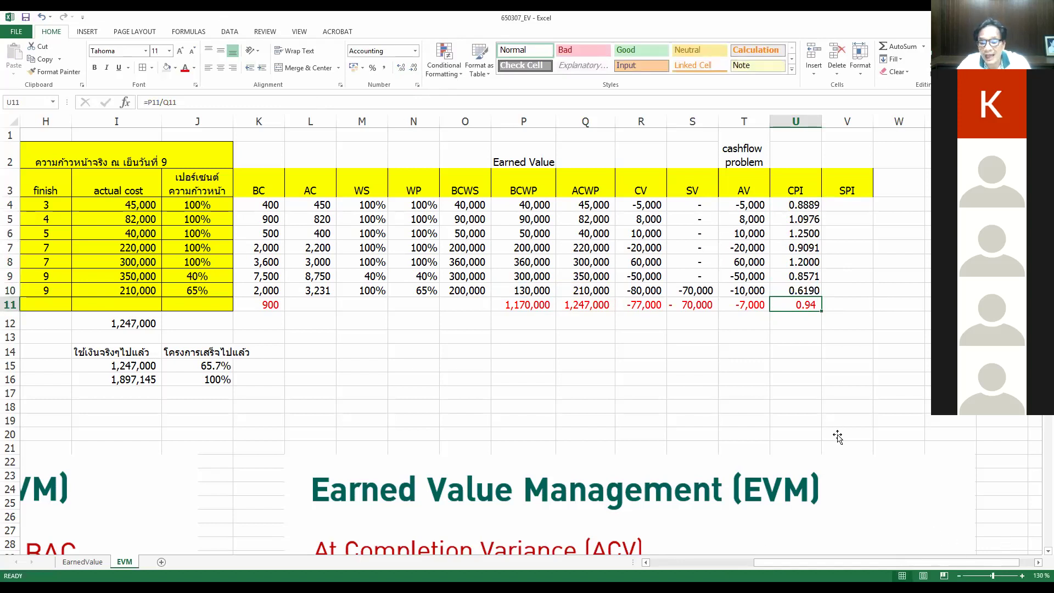
- Calculate the first task's Schedule Performance Index in V4 by dividing BCWP by BCWS with =P4/O4, following the reference slide's formula
scroll(837, 437, "down", 9)
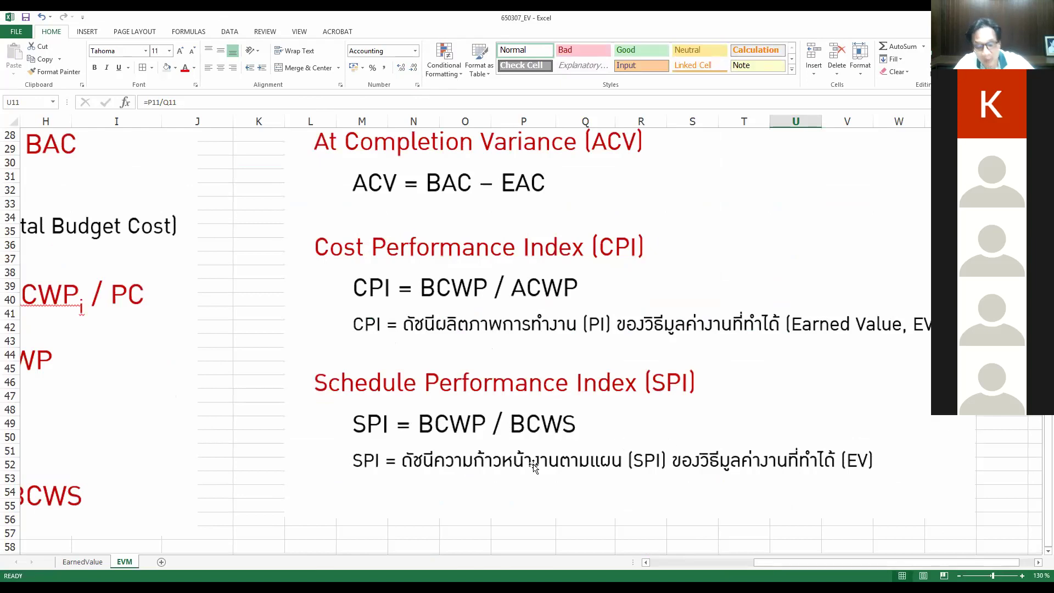
left_click(728, 567)
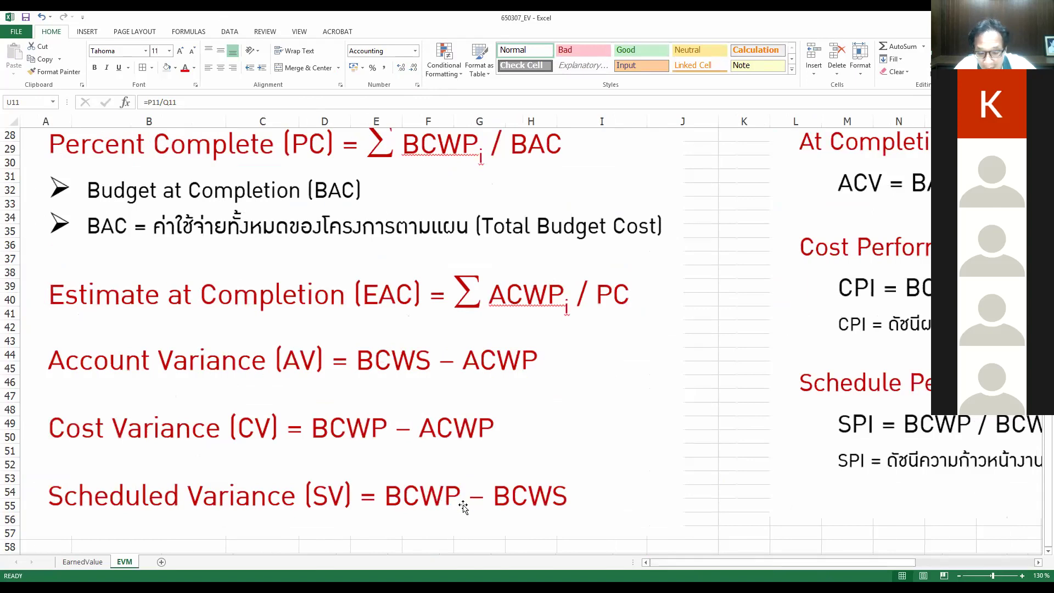
scroll(904, 560, "right", 5)
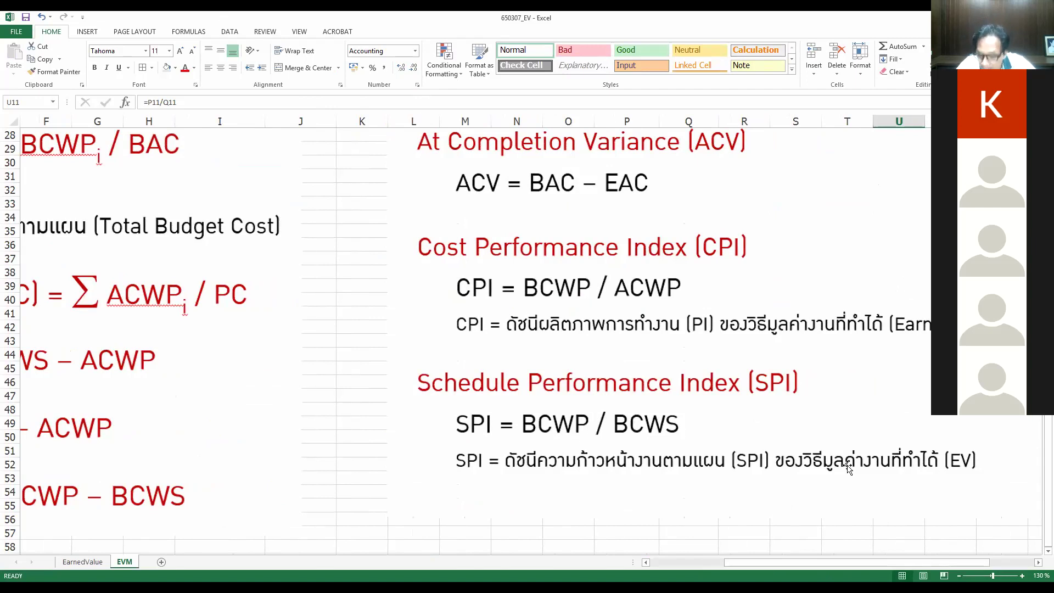
scroll(864, 472, "up", 9)
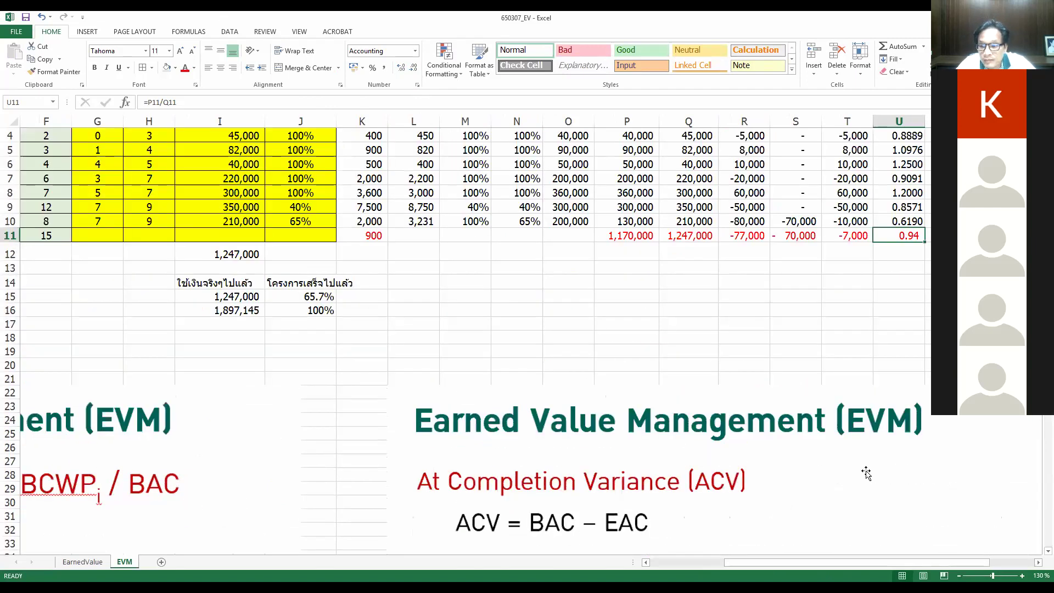
scroll(905, 499, "right", 3)
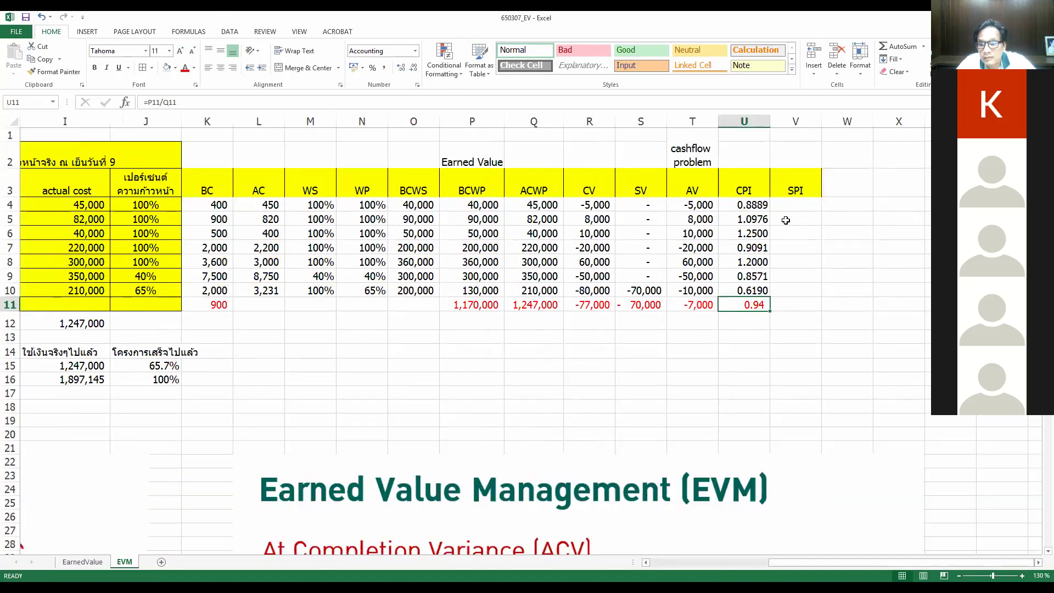
left_click(796, 205)
type("=")
left_click(475, 205)
type("/")
left_click(411, 203)
key("Return")
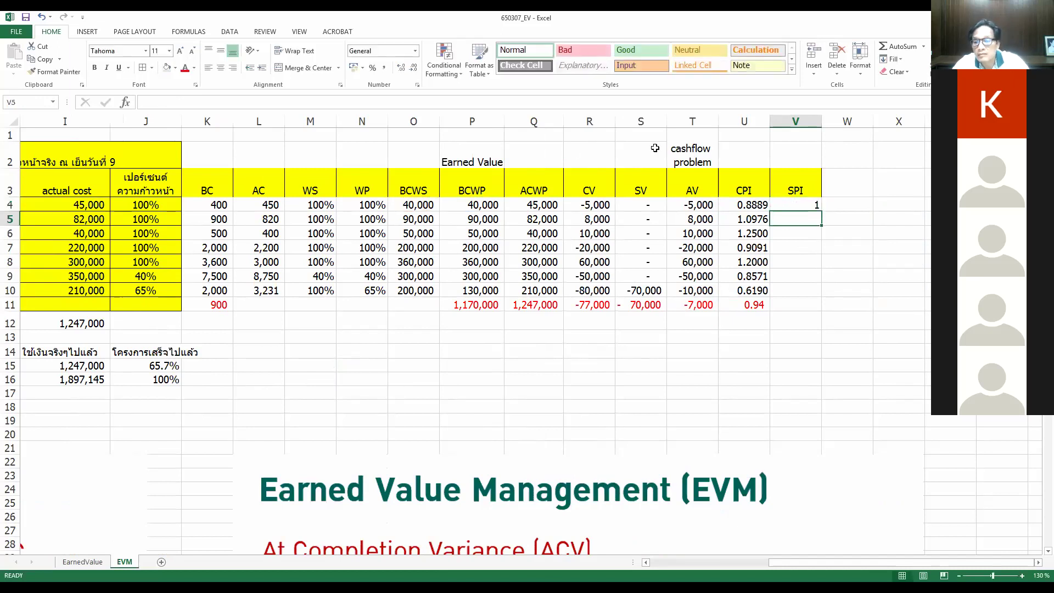
- Copy the SPI formula from V4 to V5:V10 for the remaining tasks
left_click(801, 206)
key("ctrl+c")
left_click_drag(802, 218, 809, 292)
key("ctrl+v")
- Calculate the overall project SPI in V11 with =P11/O11, and add the BCWS column total in O11
left_click(801, 305)
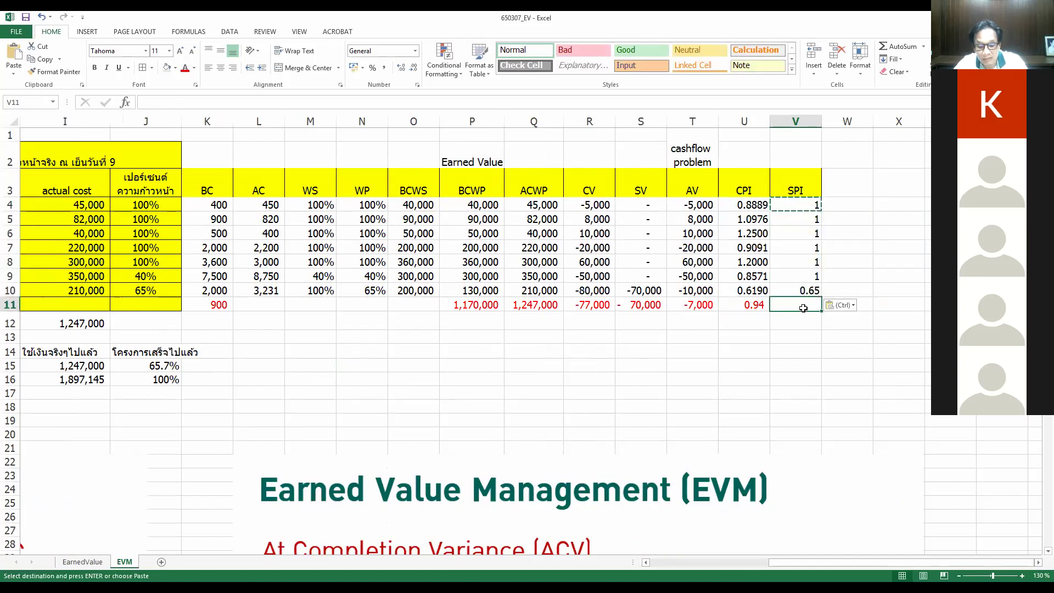
type("=")
left_click(462, 305)
type("/")
left_click(398, 305)
key("Return")
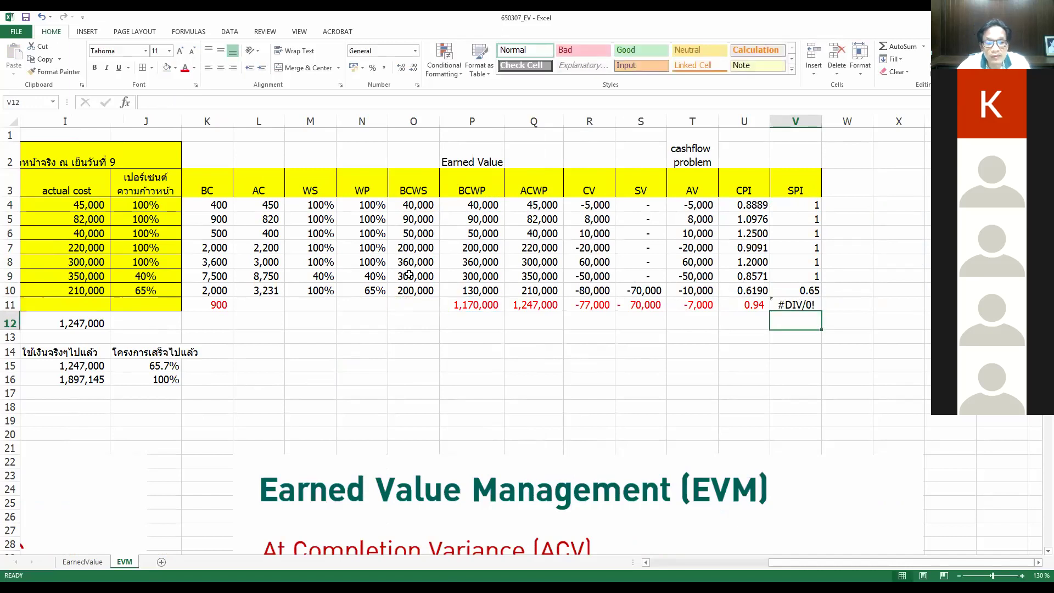
left_click(417, 305)
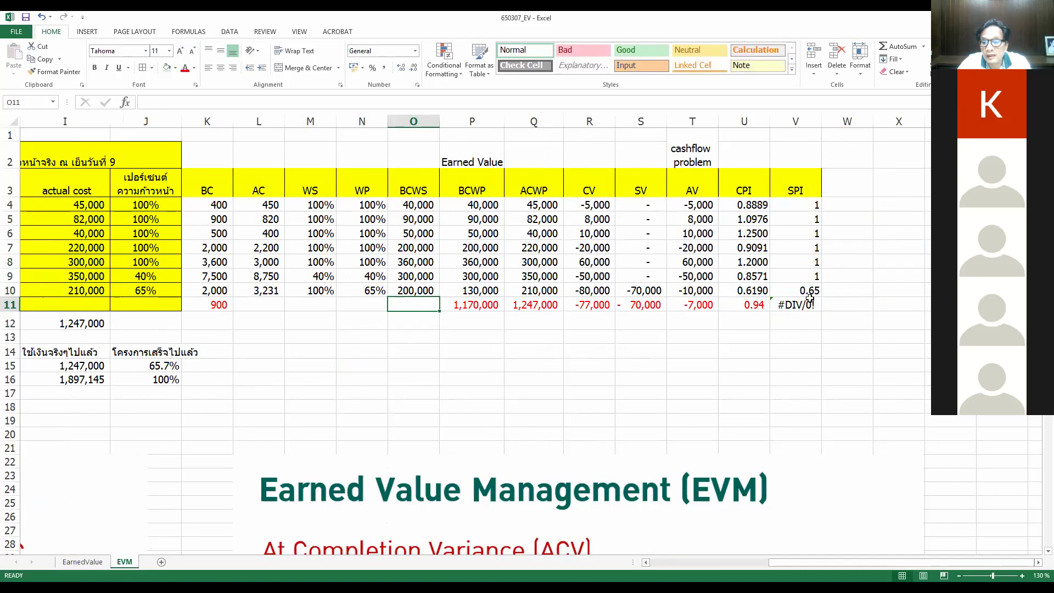
- Format the SPI values in V4:V11 as numbers with three decimals
left_click_drag(809, 298, 807, 205)
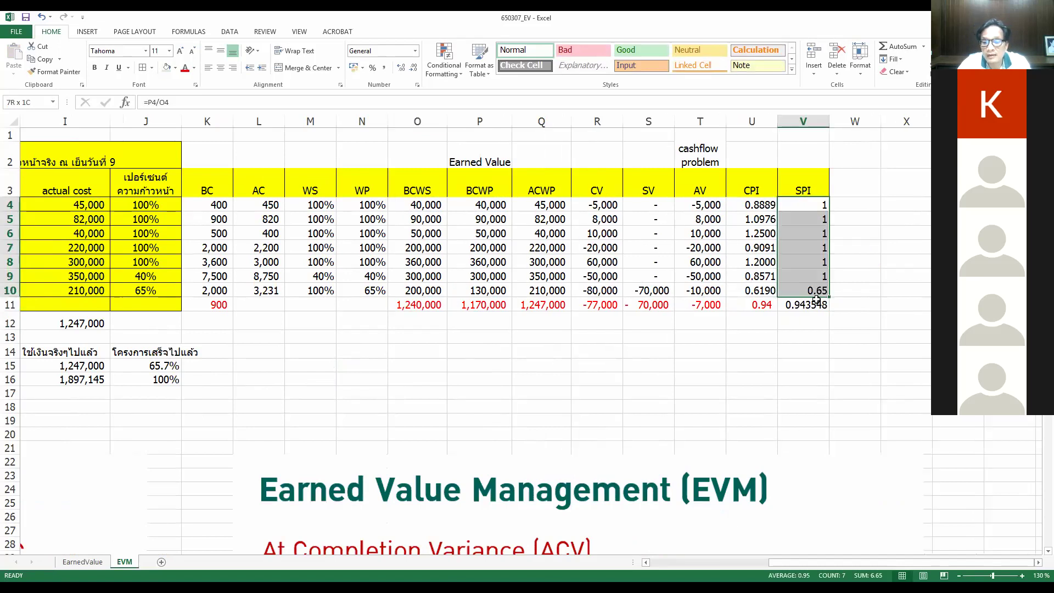
left_click(402, 68)
left_click(402, 68)
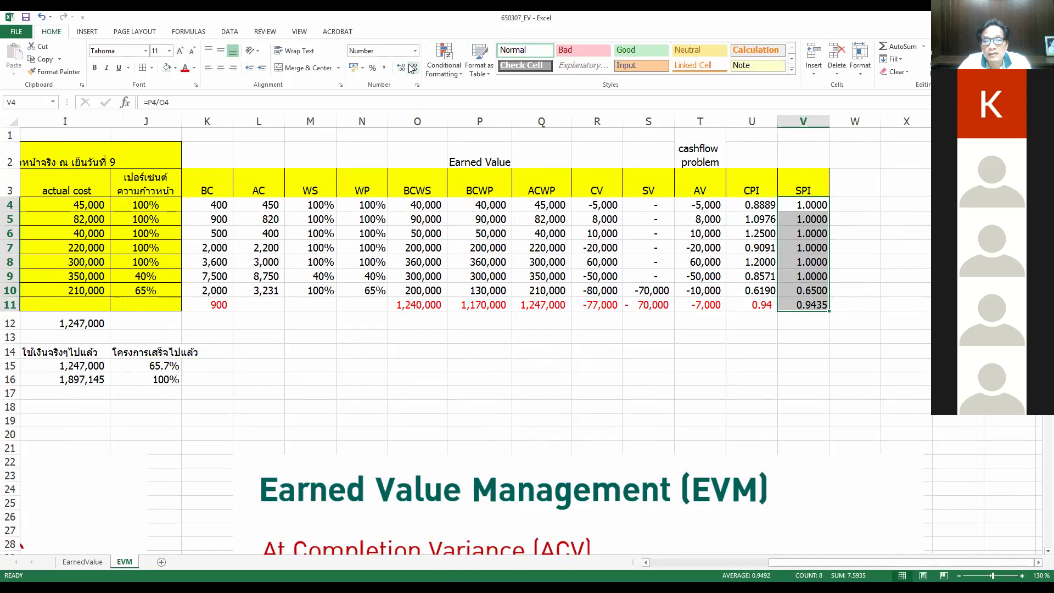
left_click(415, 68)
- Compare the CV and SV values in rows 10 and 11 with the SPI results in column V
left_click_drag(597, 290, 648, 304)
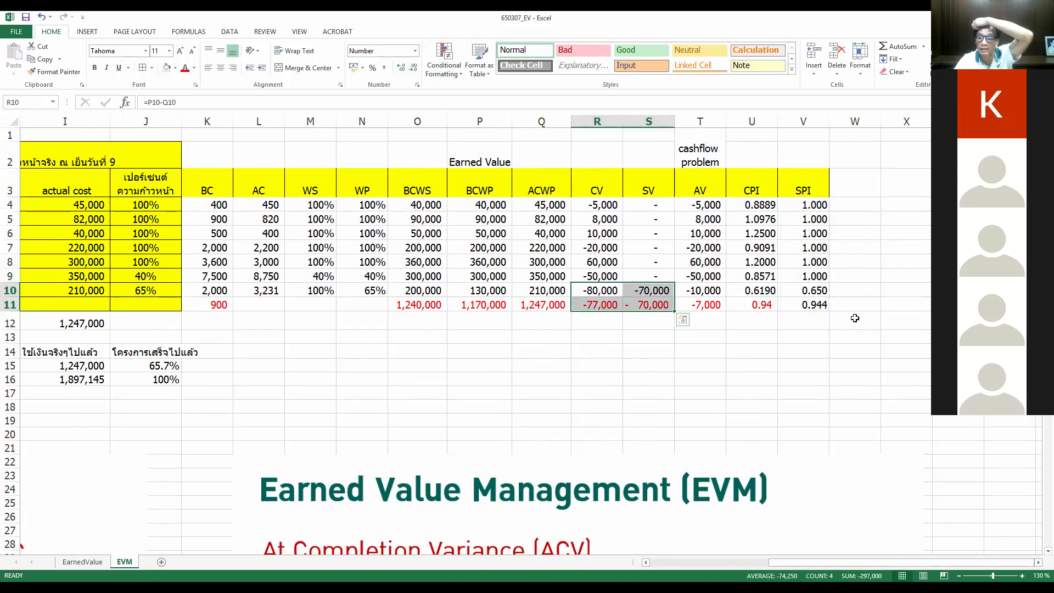
left_click_drag(812, 207, 811, 306)
left_click(811, 291)
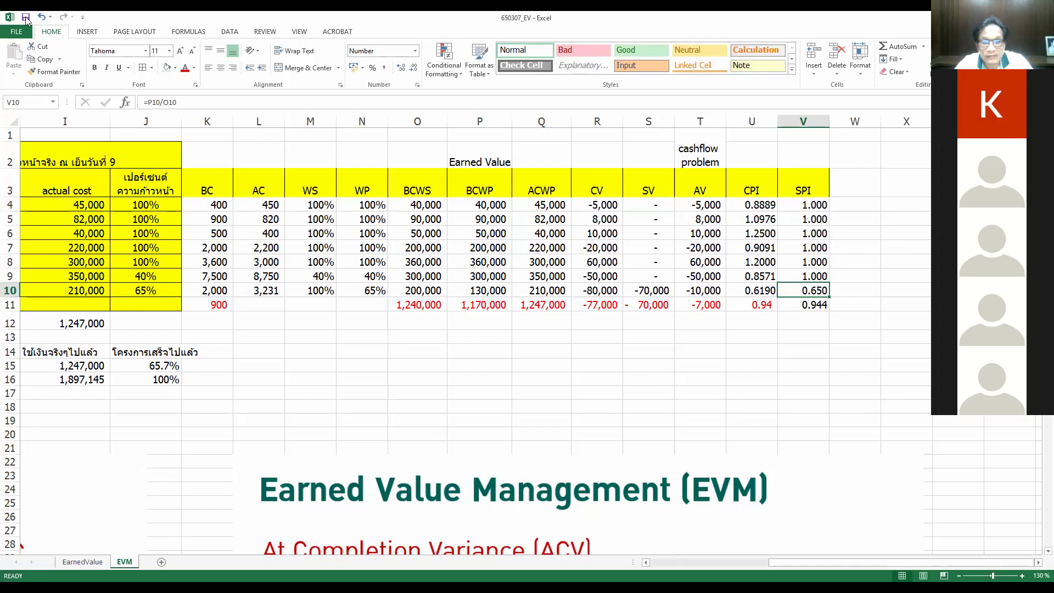
left_click(806, 302)
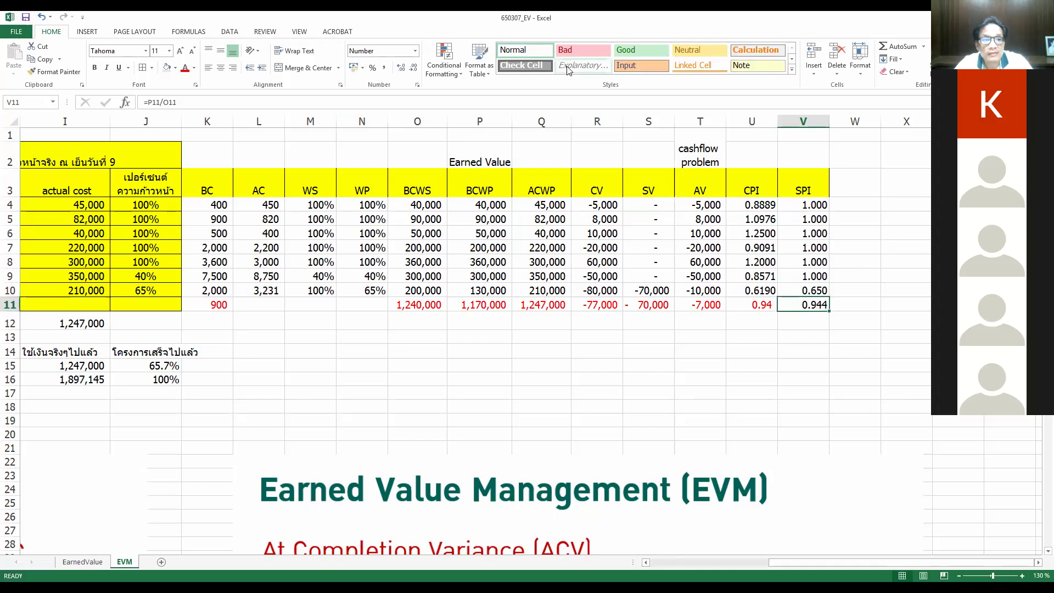